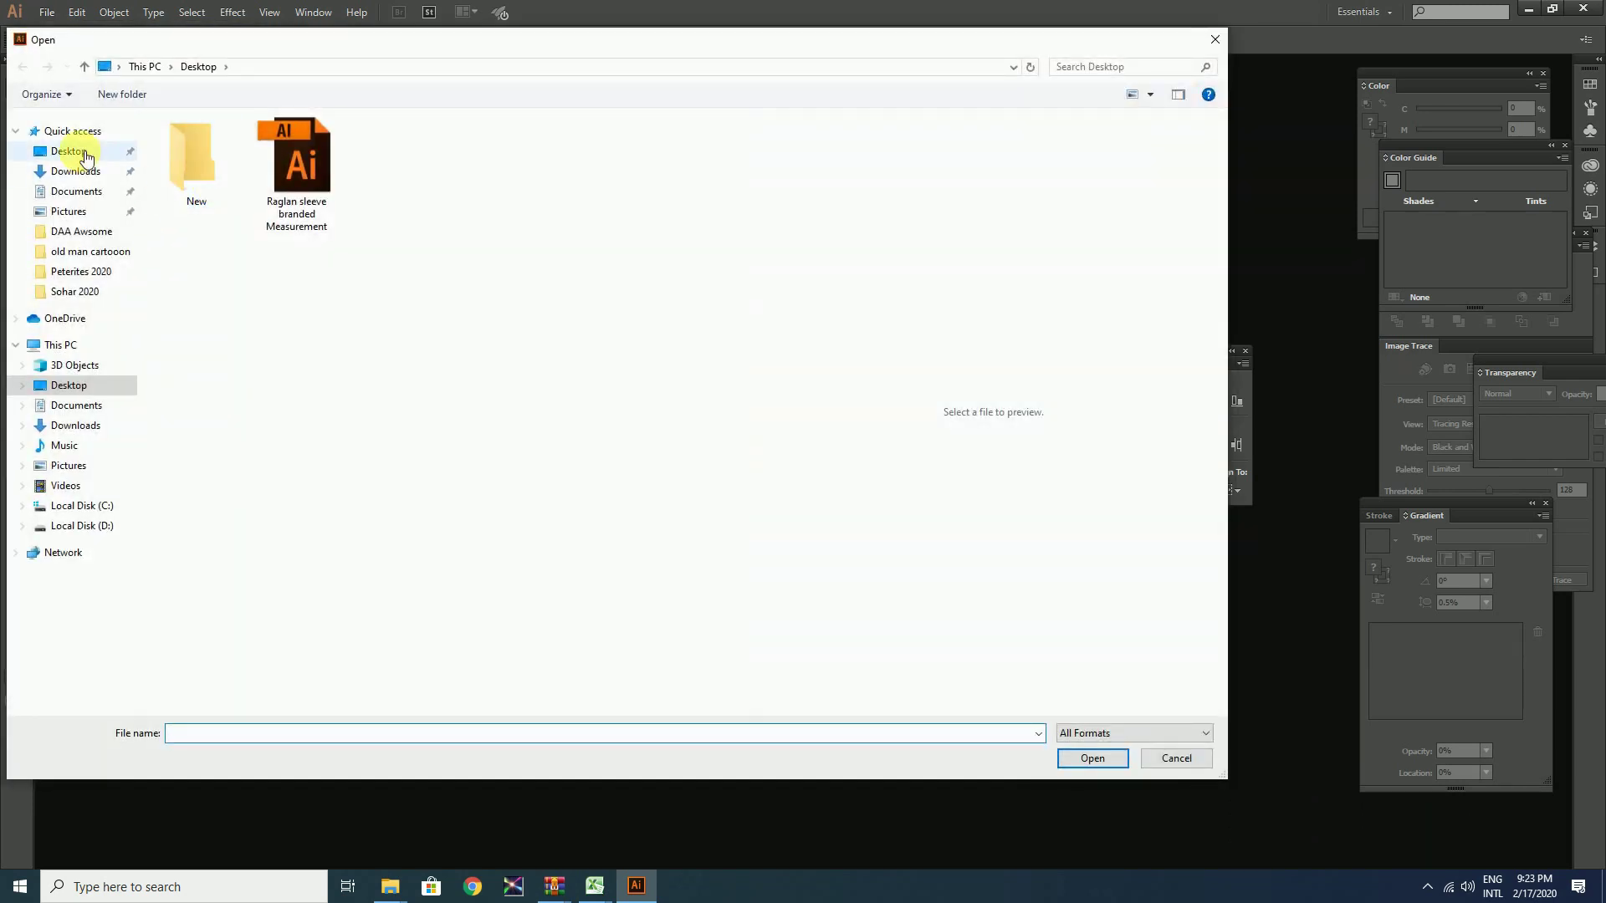
Open the Raglan sleeve branded Measurement file from the Desktop.
left_click(322, 154)
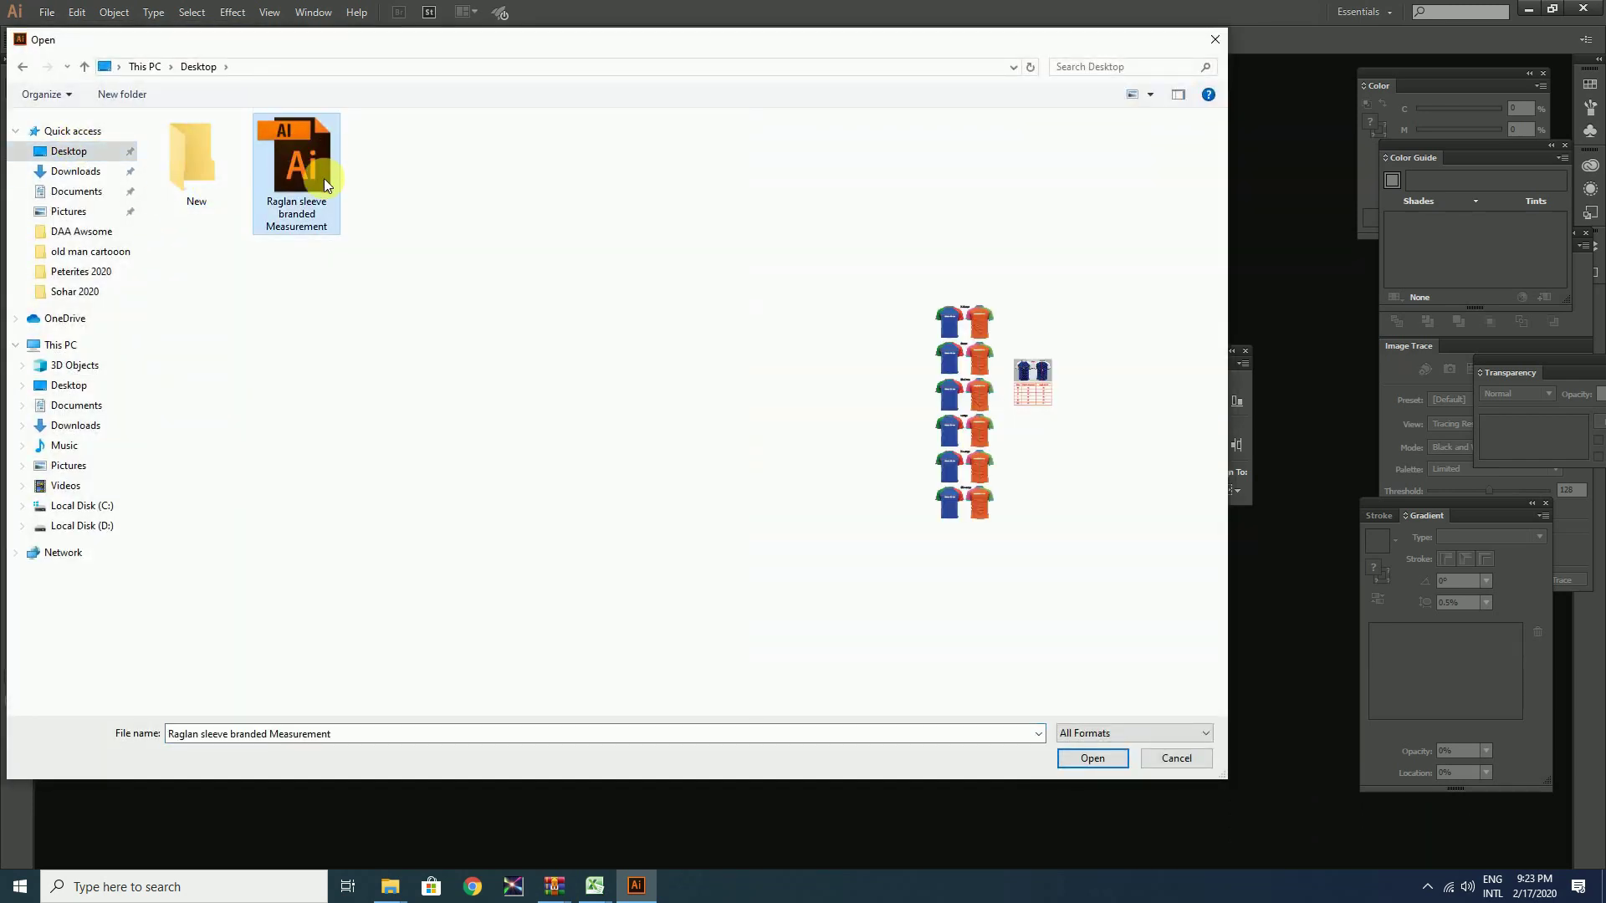
double_click(324, 179)
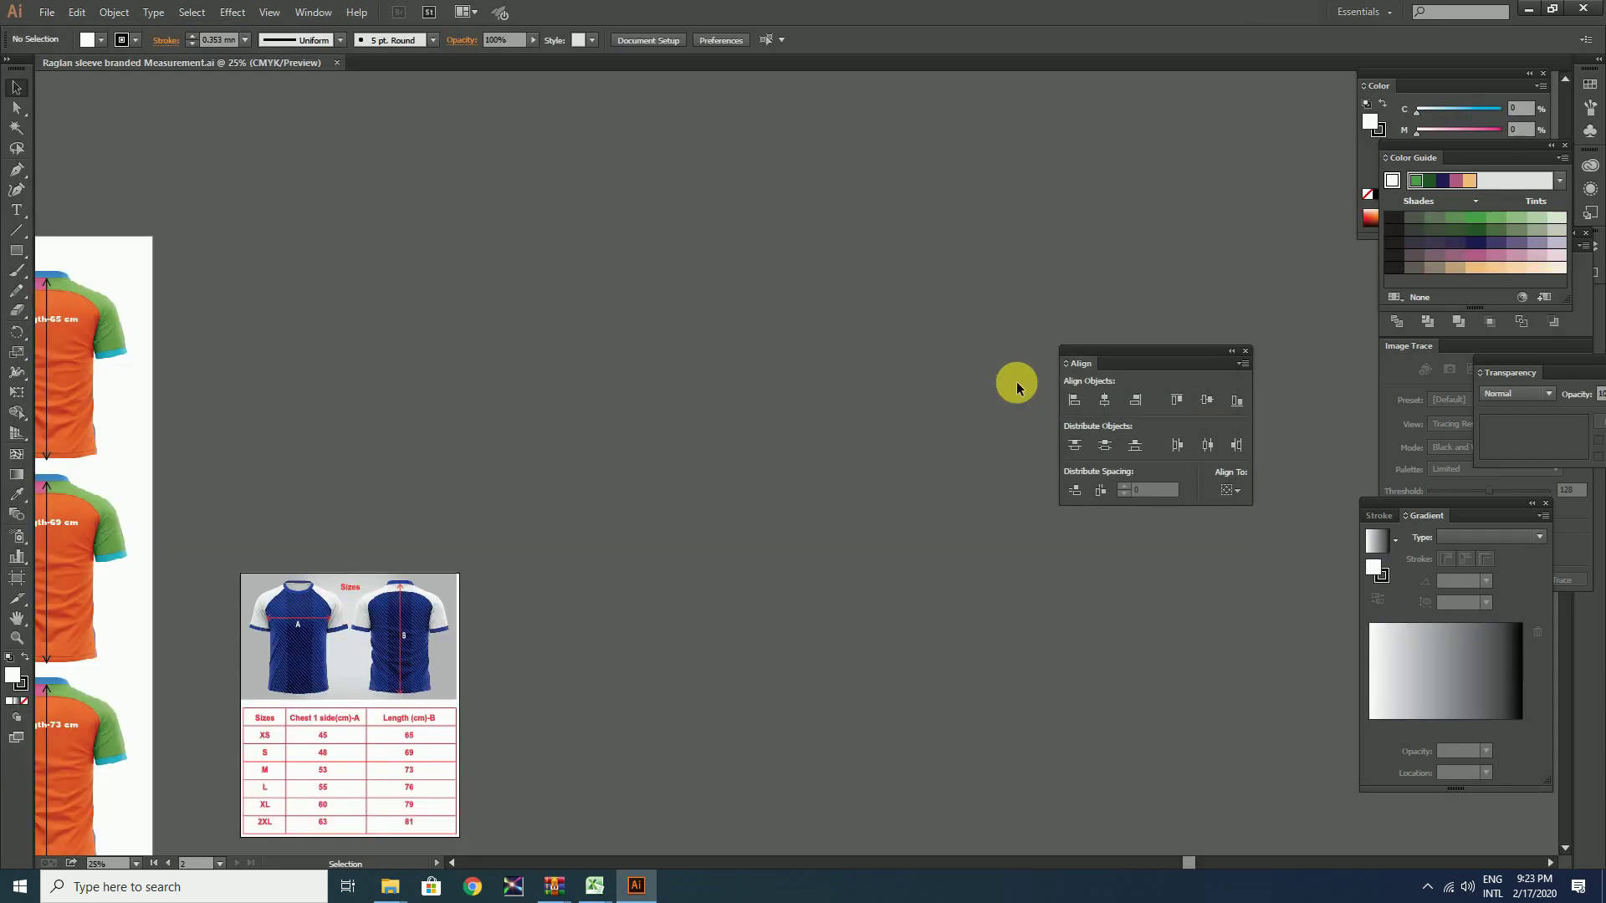
Examine the size chart's chest and length values and the matching front and back shirt mock-ups for each size.
mouse_move(432, 581)
left_mouse_down()
mouse_move(817, 268)
mouse_move(679, 332)
left_mouse_up()
key("z")
mouse_move(436, 291)
left_mouse_down()
mouse_move(777, 620)
mouse_move(809, 614)
left_mouse_up()
scroll(809, 615, "up", 1)
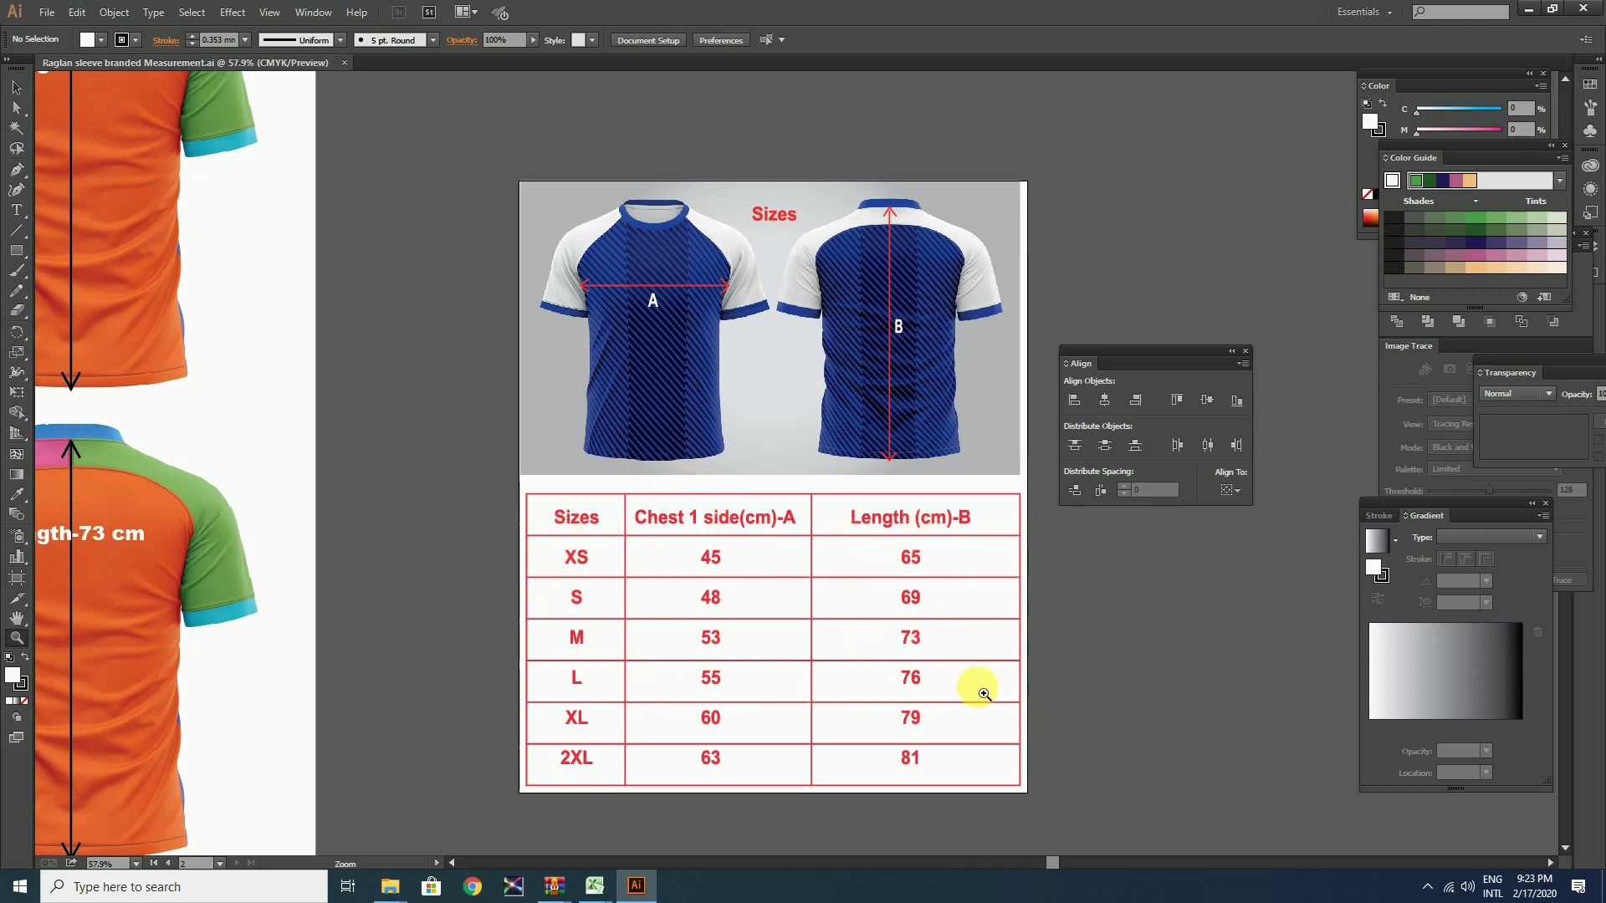
left_click_drag(573, 638, 991, 631)
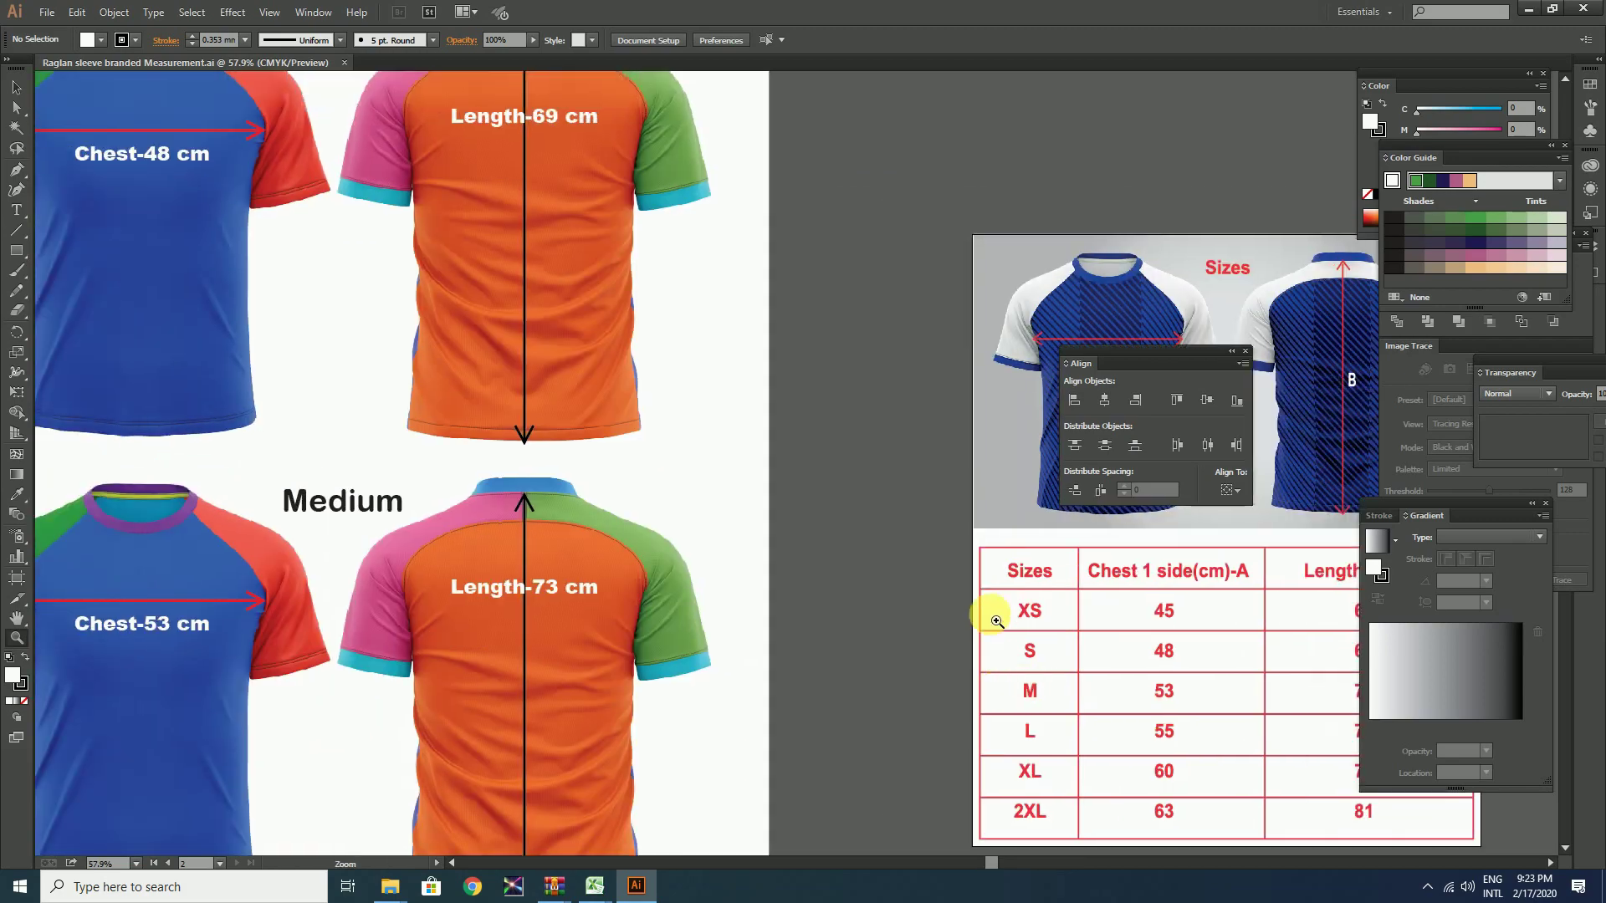
scroll(997, 621, "down", 3)
scroll(781, 574, "up", 2)
scroll(906, 616, "up", 3)
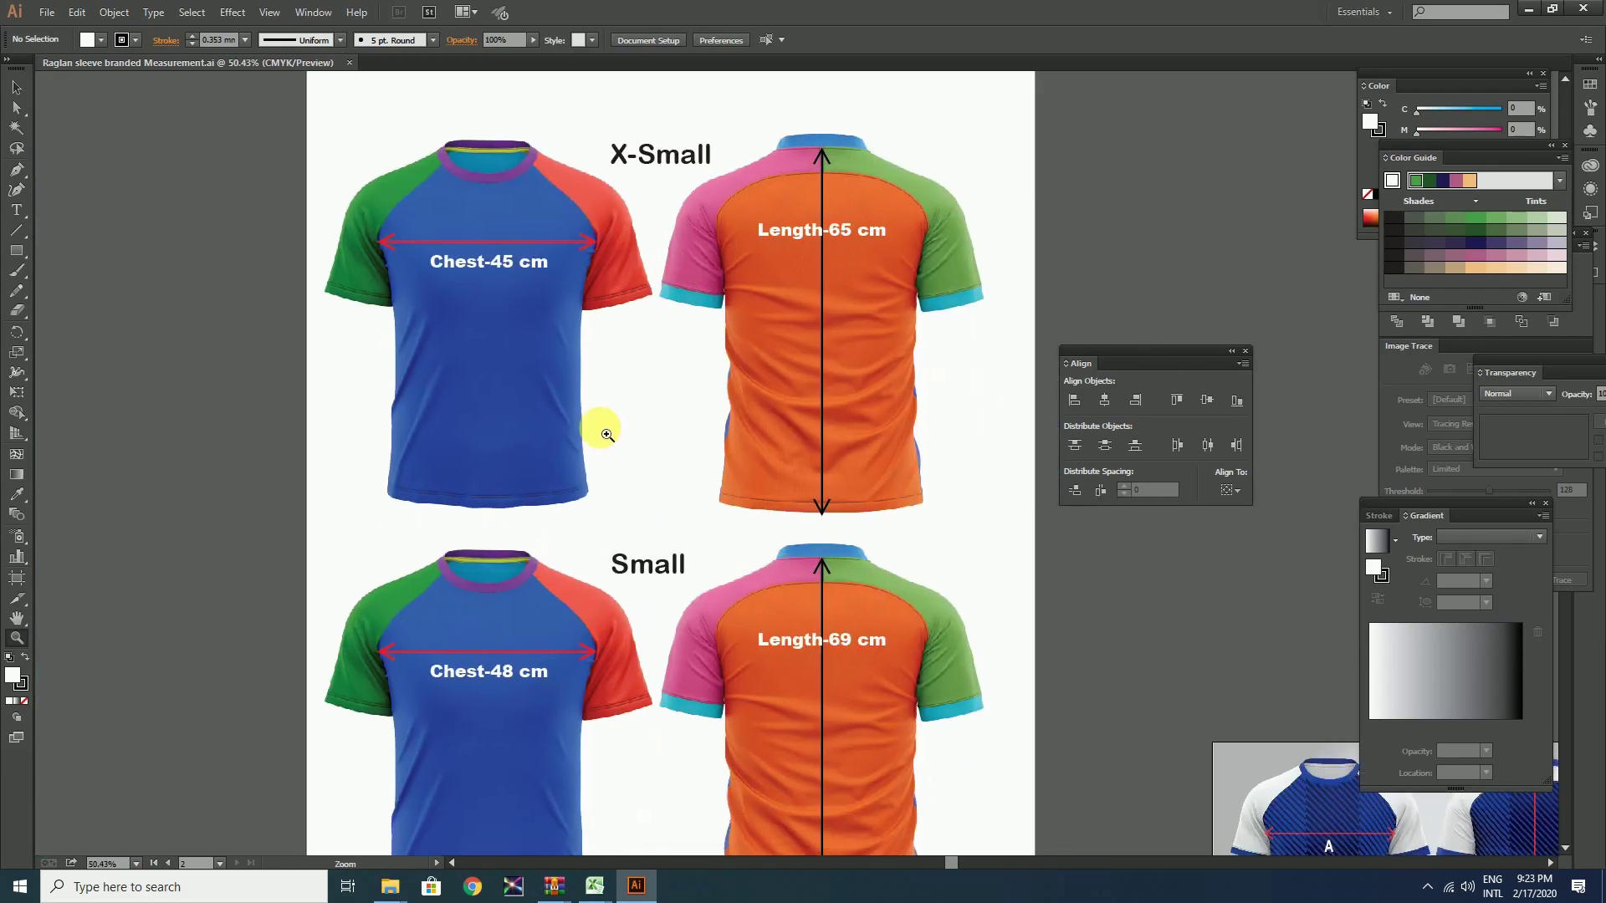
scroll(606, 434, "down", 10)
scroll(716, 412, "up", 3)
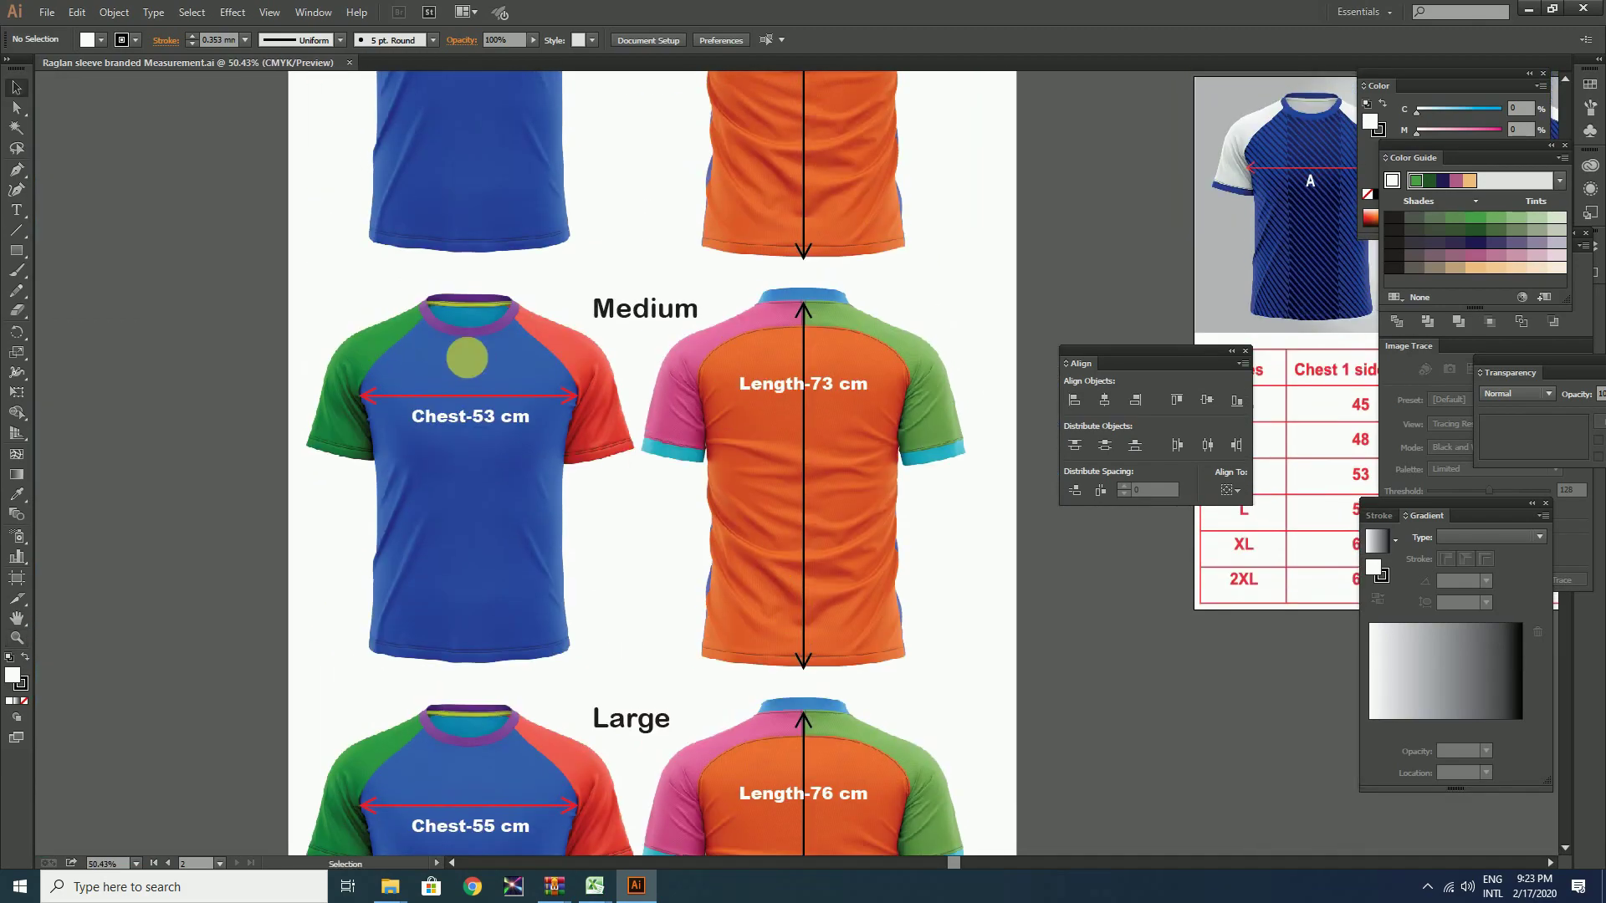
Copy the Medium front and back shirt artwork with its labels and create a new 2500 × 2500 mm document.
left_click_drag(238, 301, 1017, 668)
key("ctrl+c")
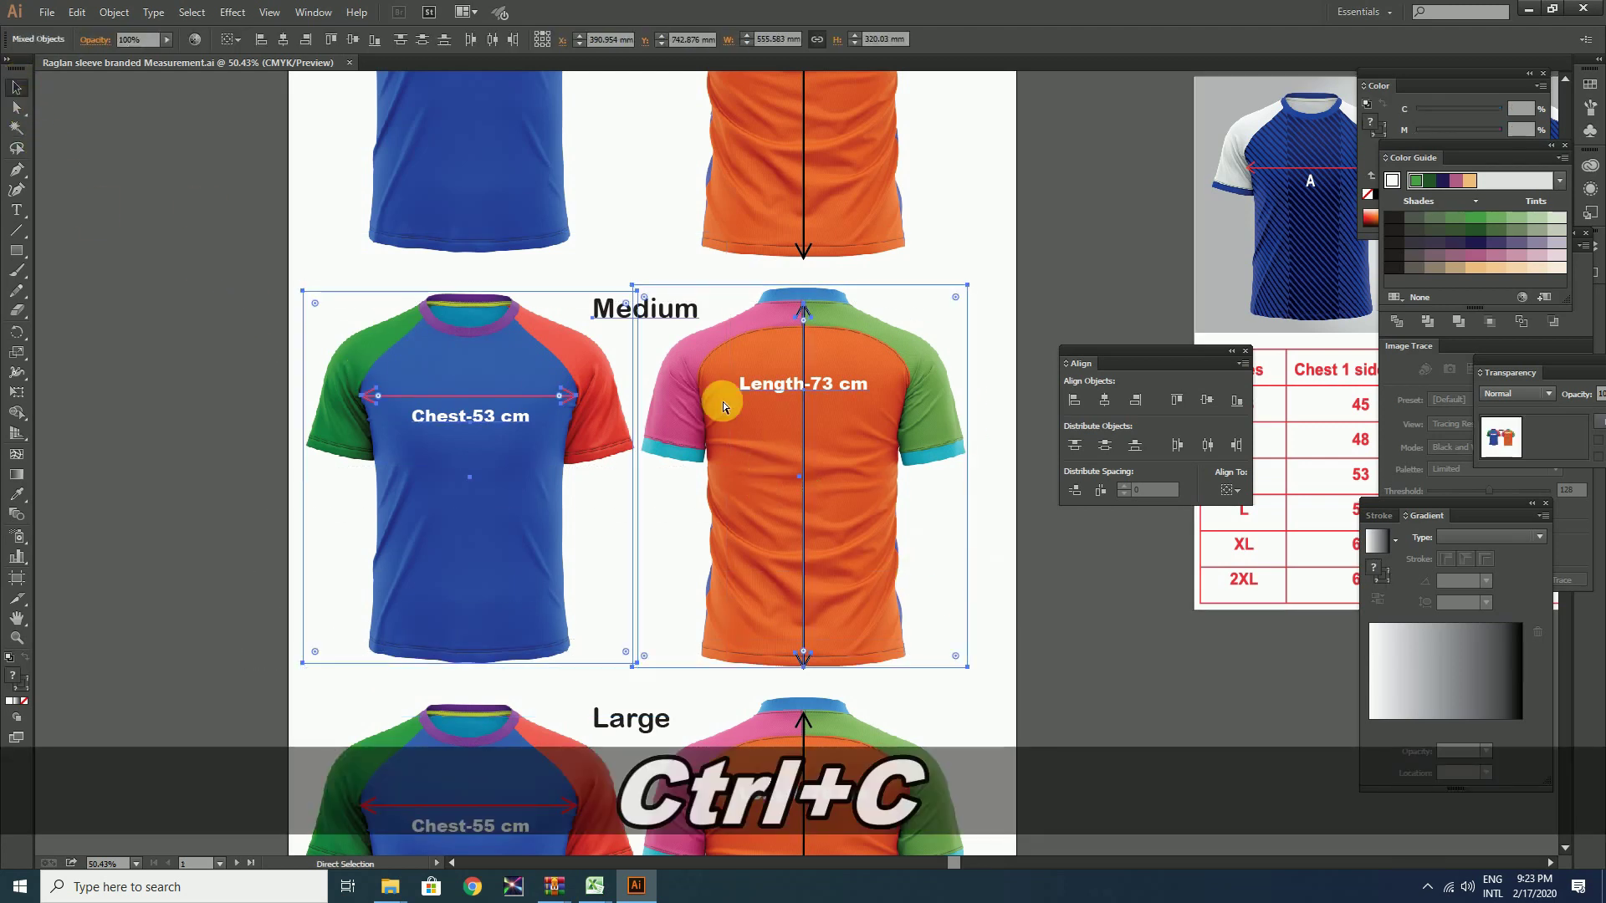
key("ctrl+n")
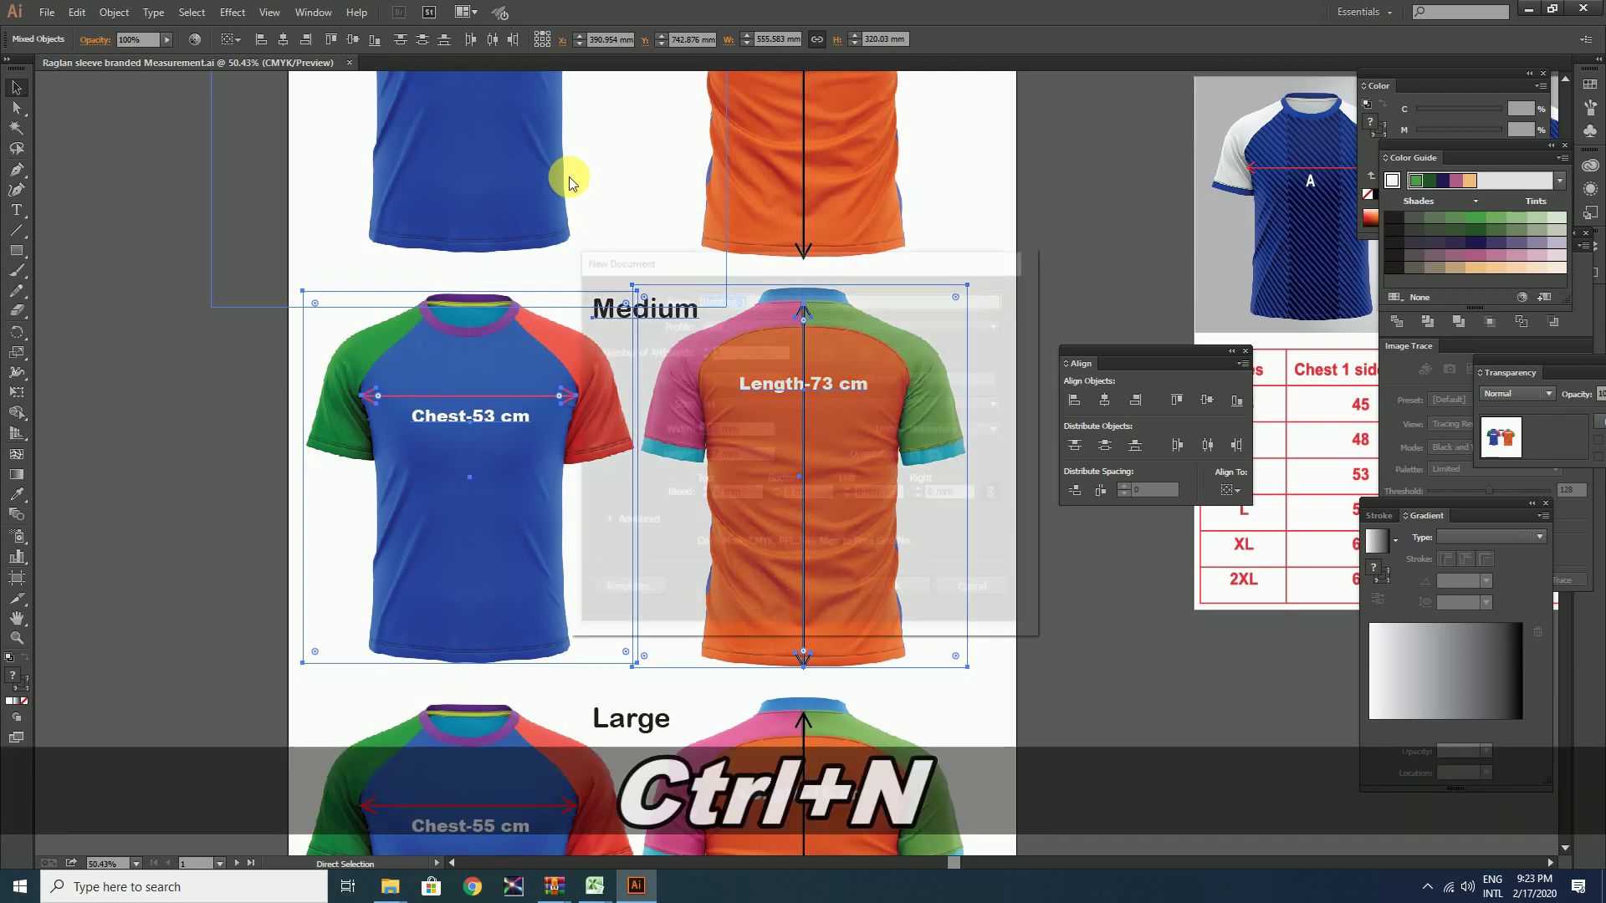
left_click(736, 428)
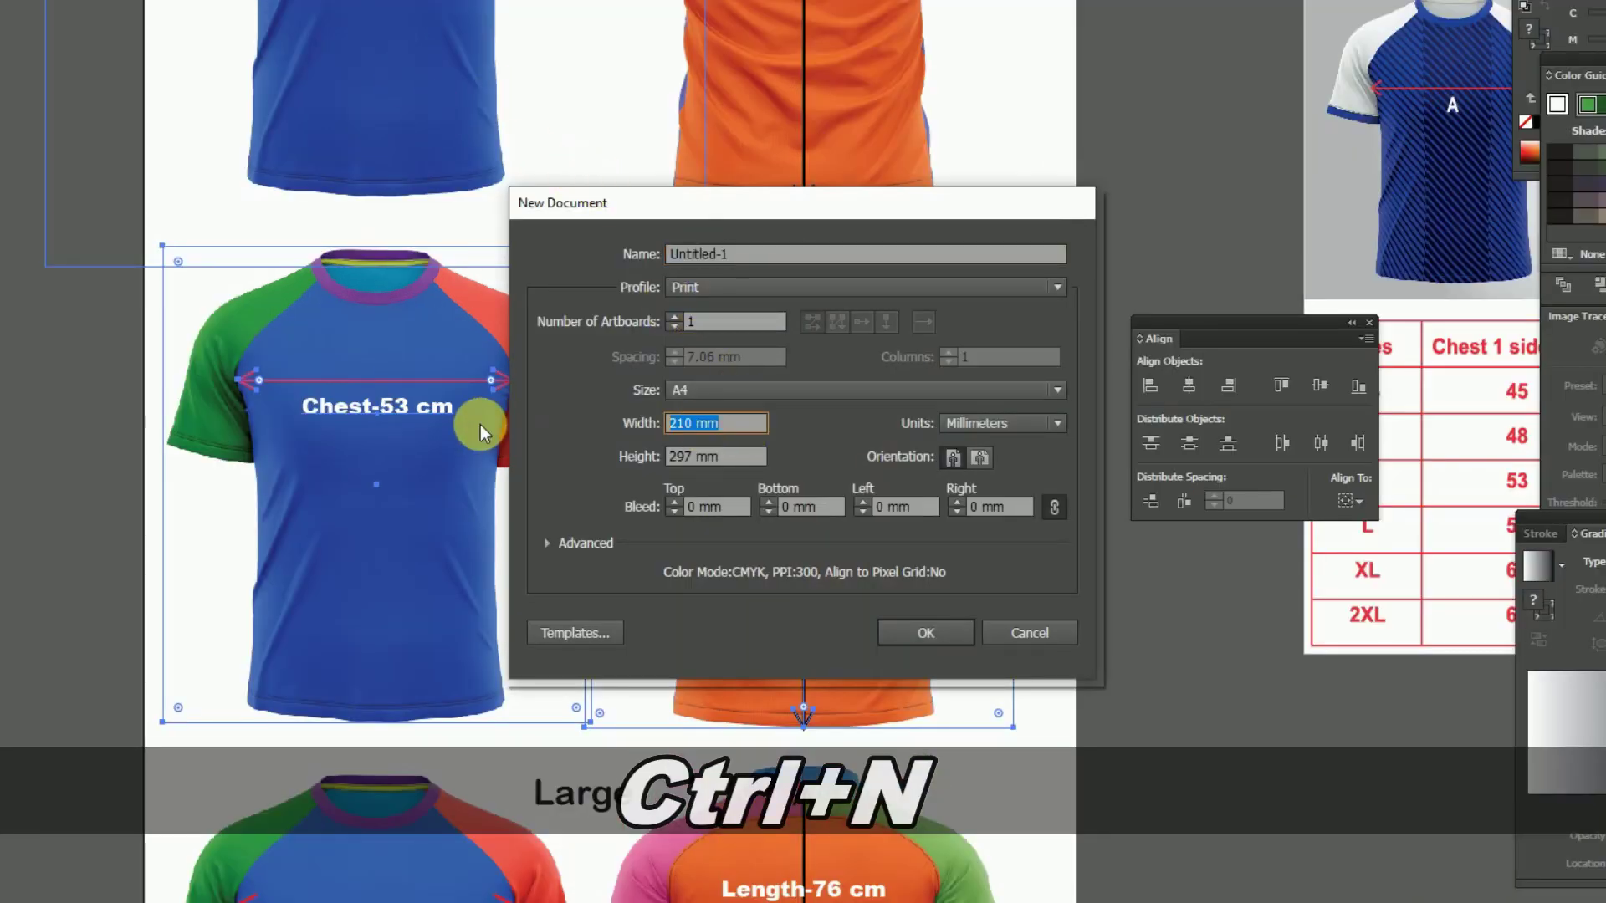
type("25")
key("Tab")
type("2500")
key("Return")
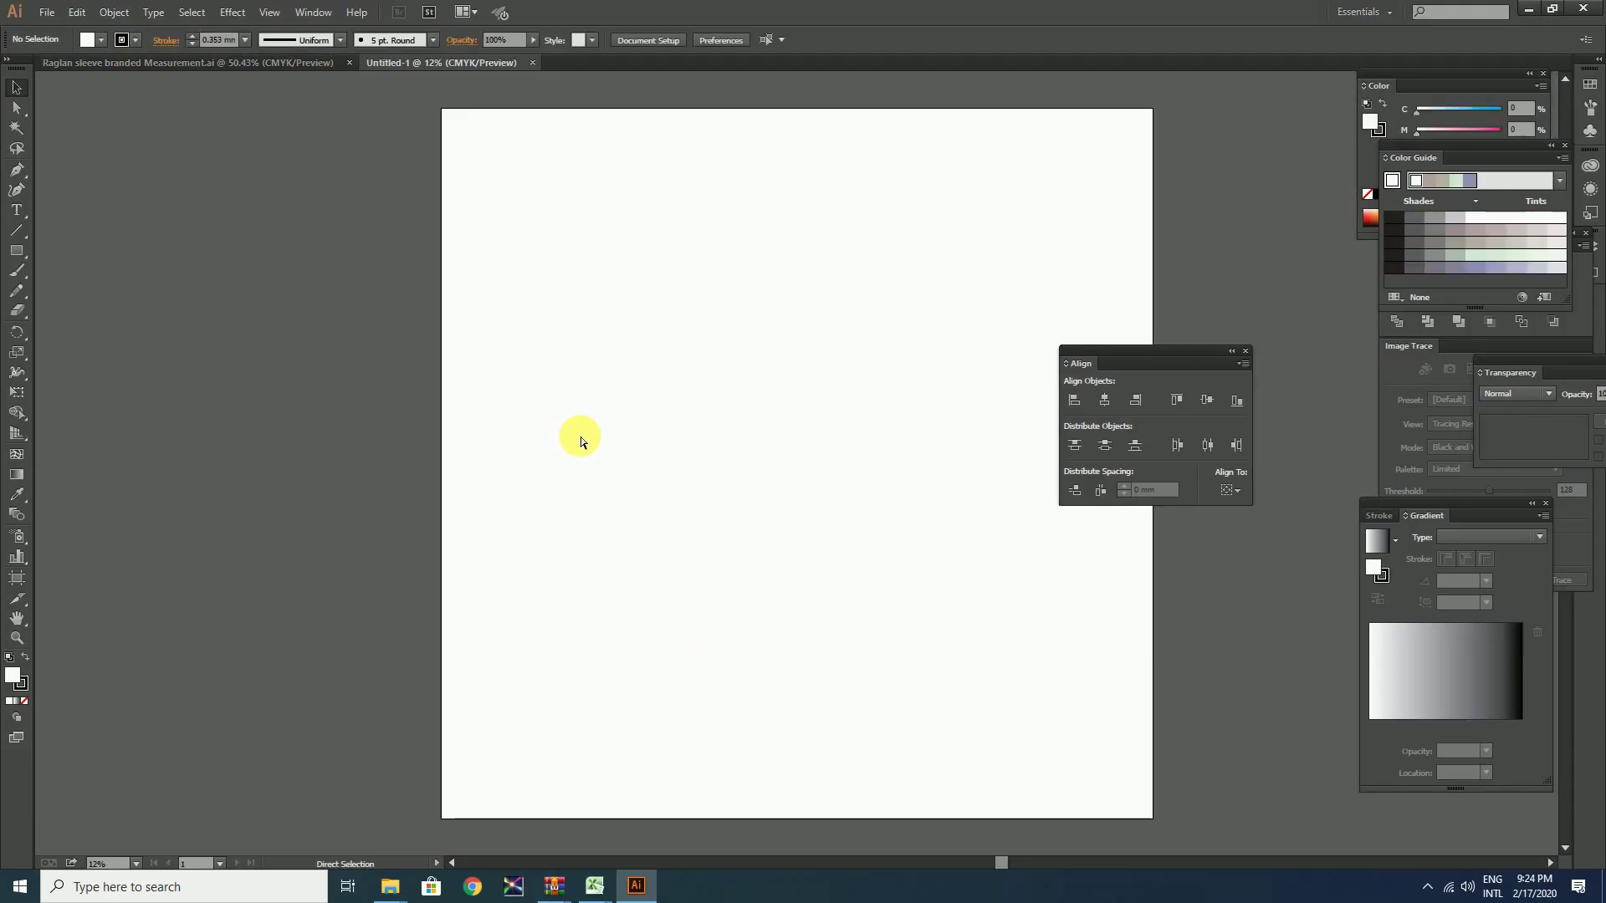
Paste the Medium shirt artwork and place it in the upper-left corner of the artboard.
key("ctrl+v")
left_click_drag(753, 452, 491, 167)
left_click_drag(491, 166, 491, 167)
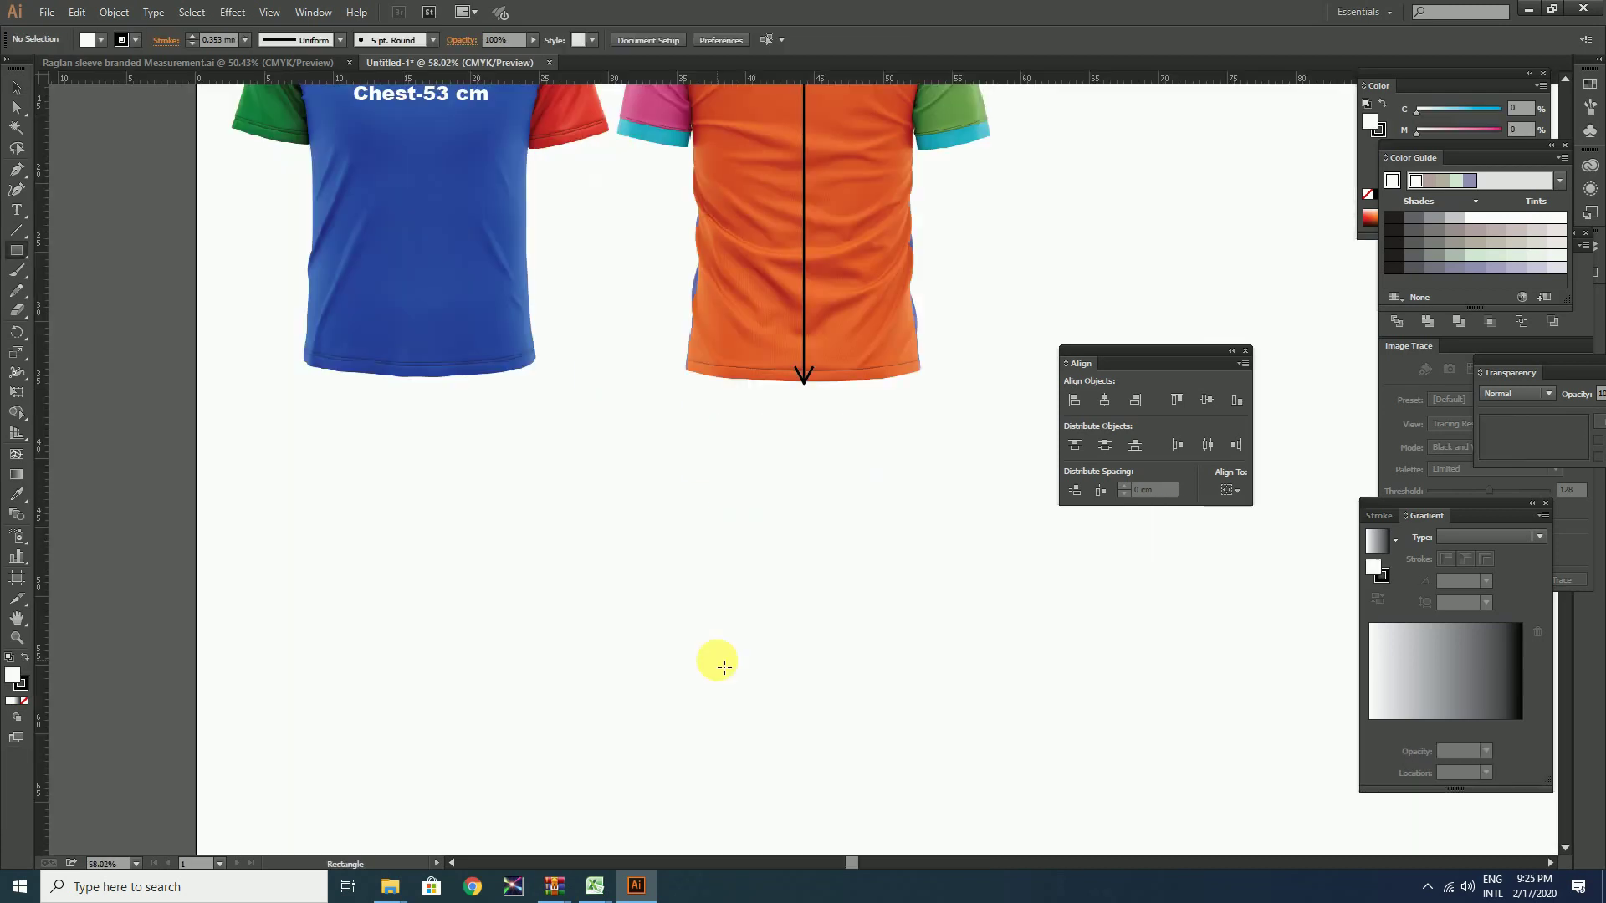
Display the Character settings and place them over the empty canvas, clear of the shirt artwork.
key("ctrl+minus")
key("ctrl+minus")
key("Tab")
key("z")
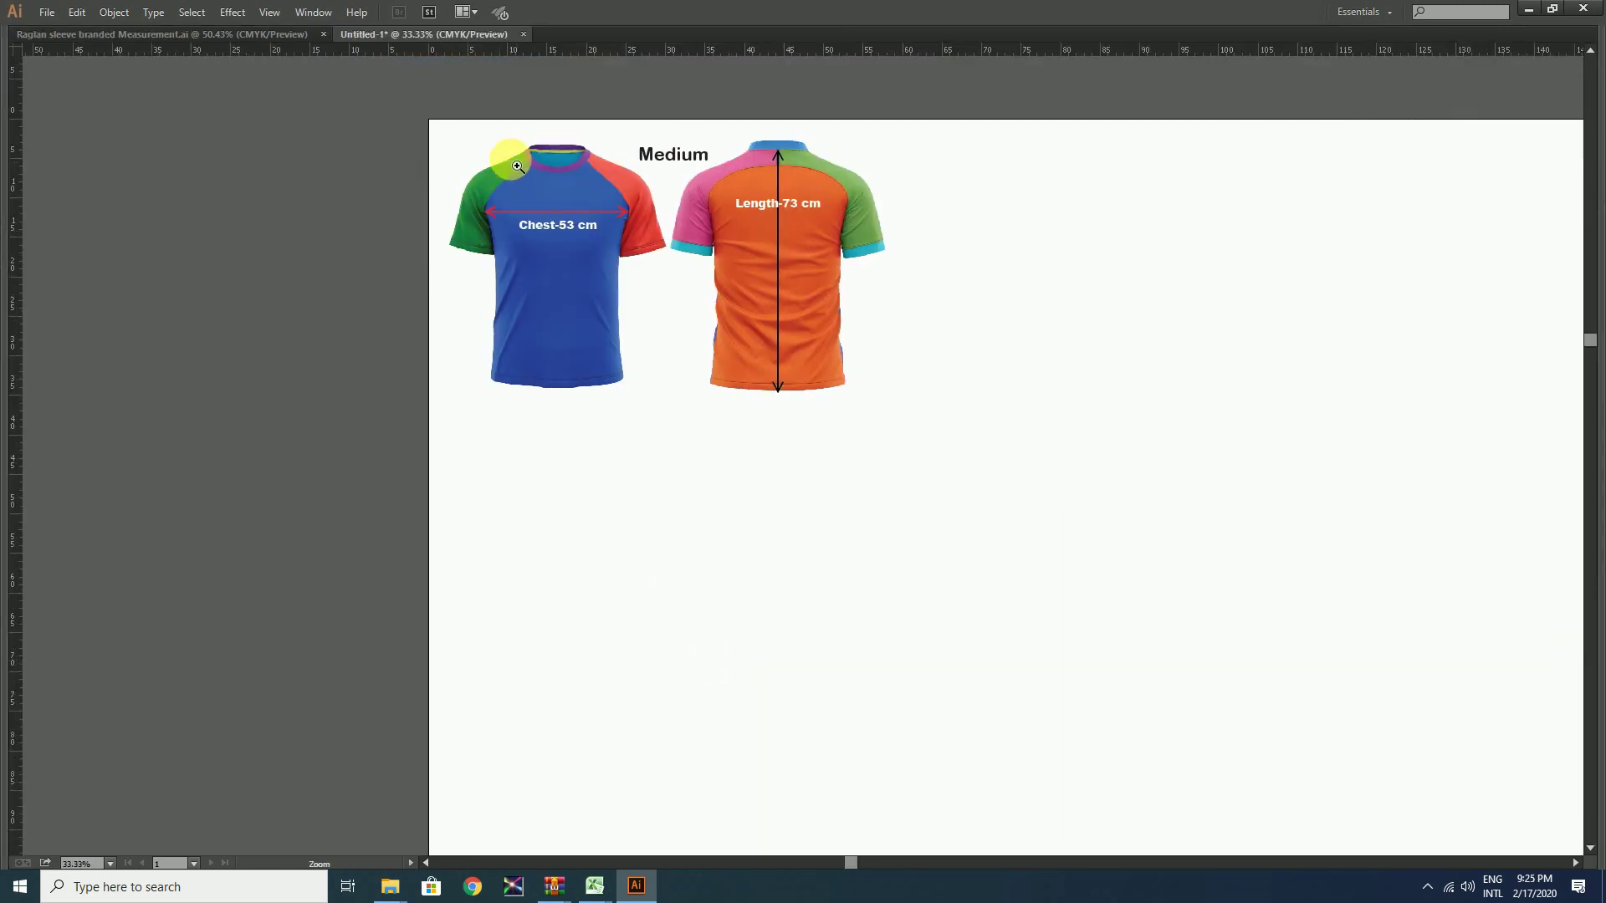
key("ctrl+t")
key("Tab")
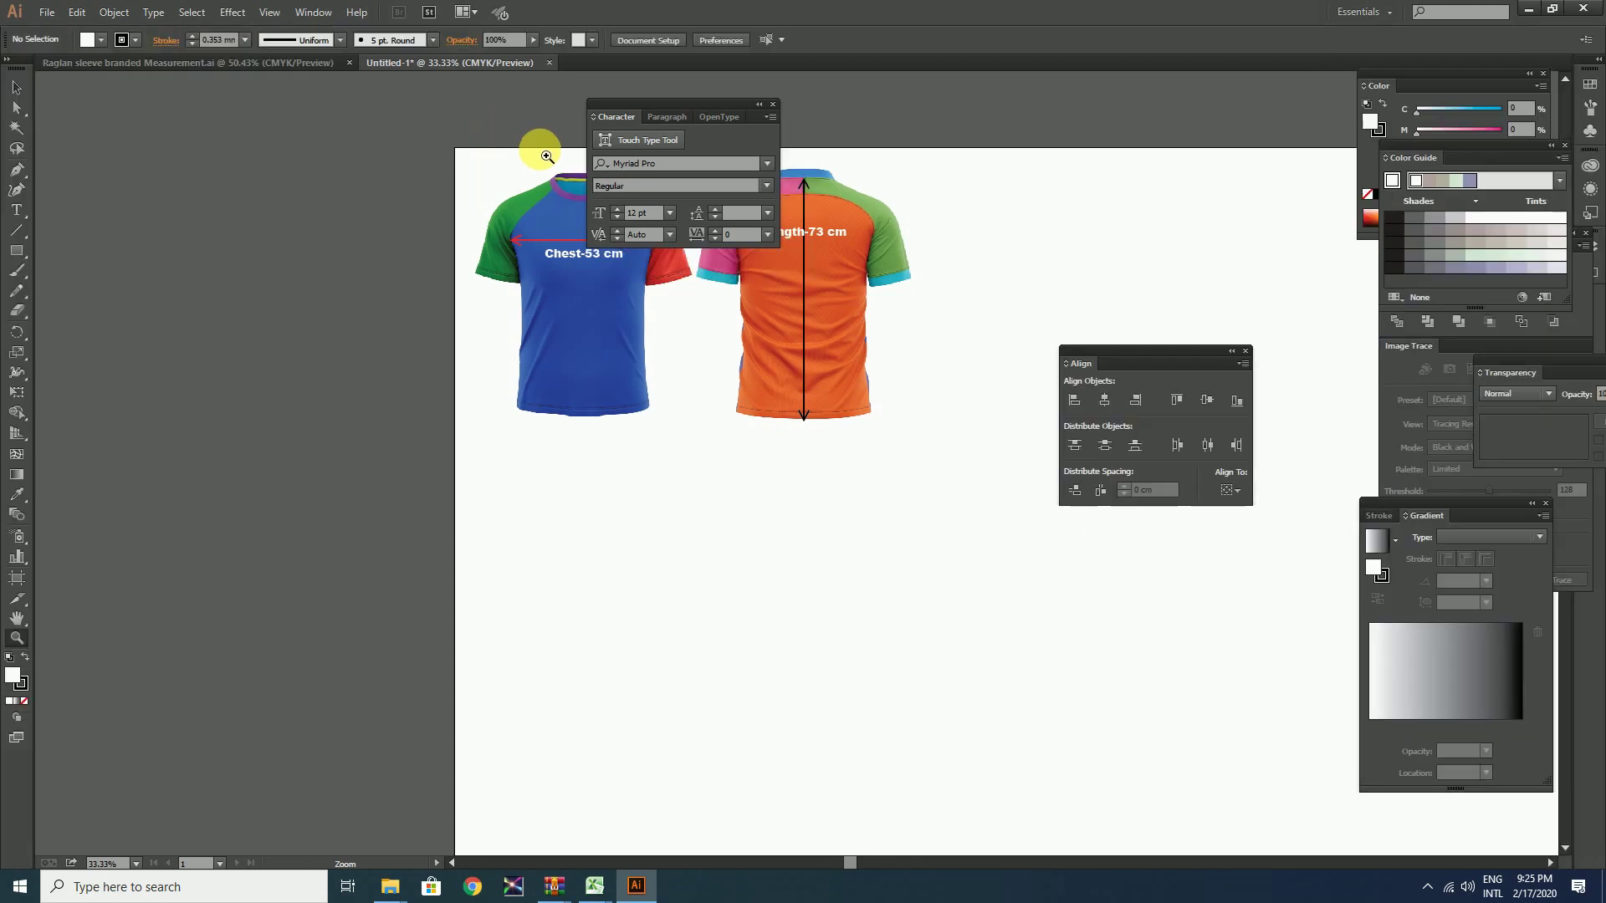
left_click_drag(684, 108, 182, 141)
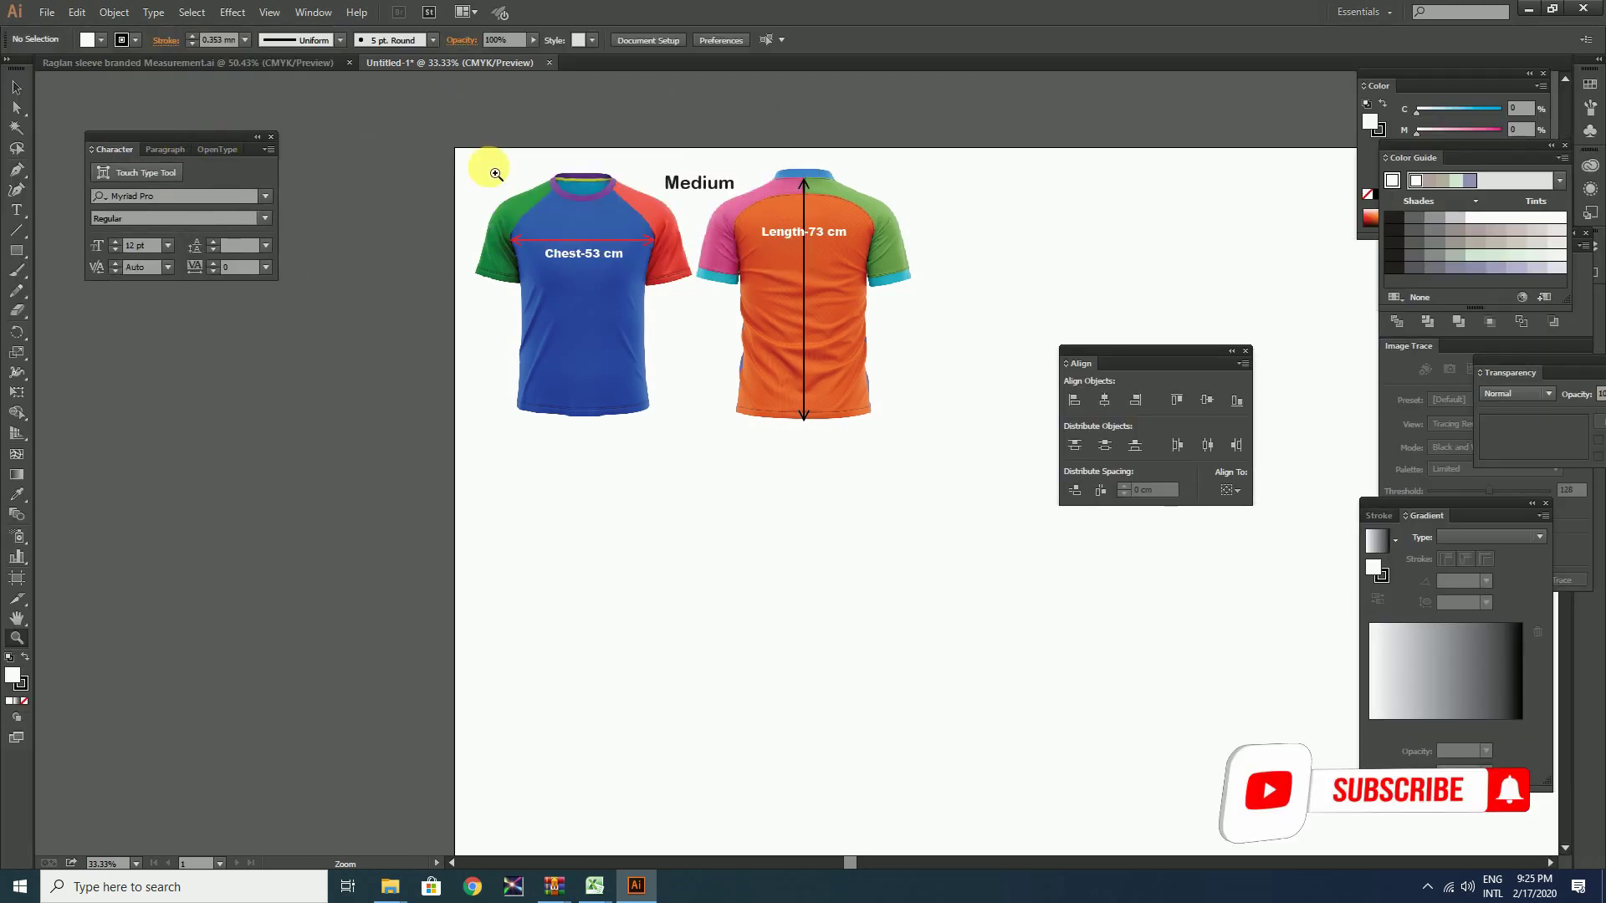
Create a rectangle 55.5 cm wide and 71.5 cm high below the Medium shirts.
left_click_drag(414, 126, 955, 495)
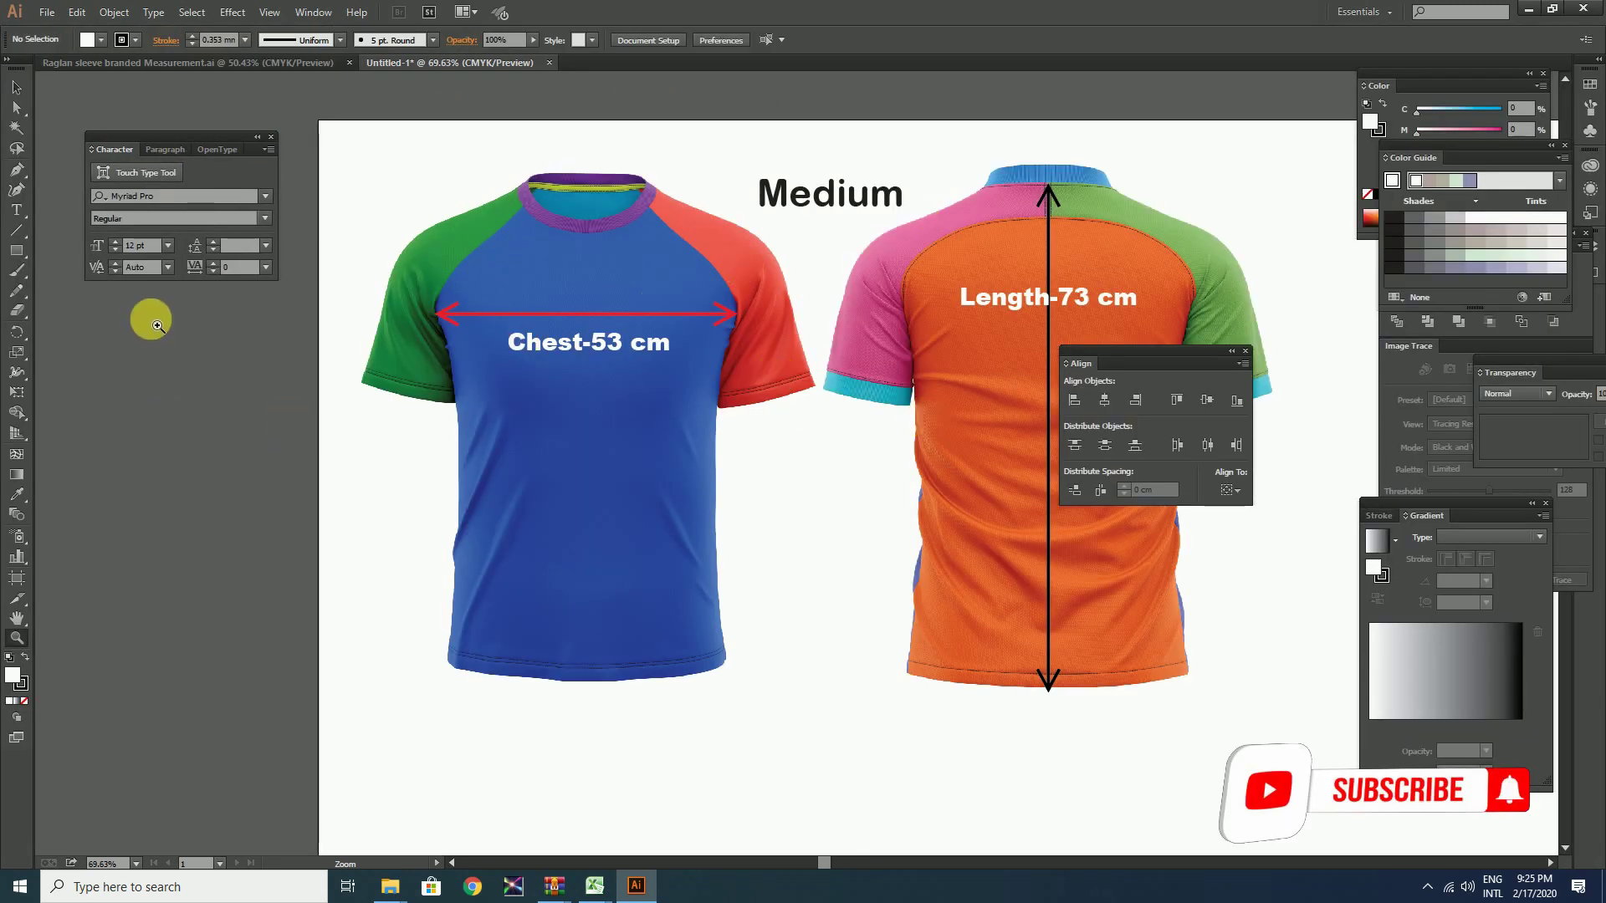
left_click(16, 250)
key("ctrl+minus")
key("ctrl+minus")
key("ctrl+minus")
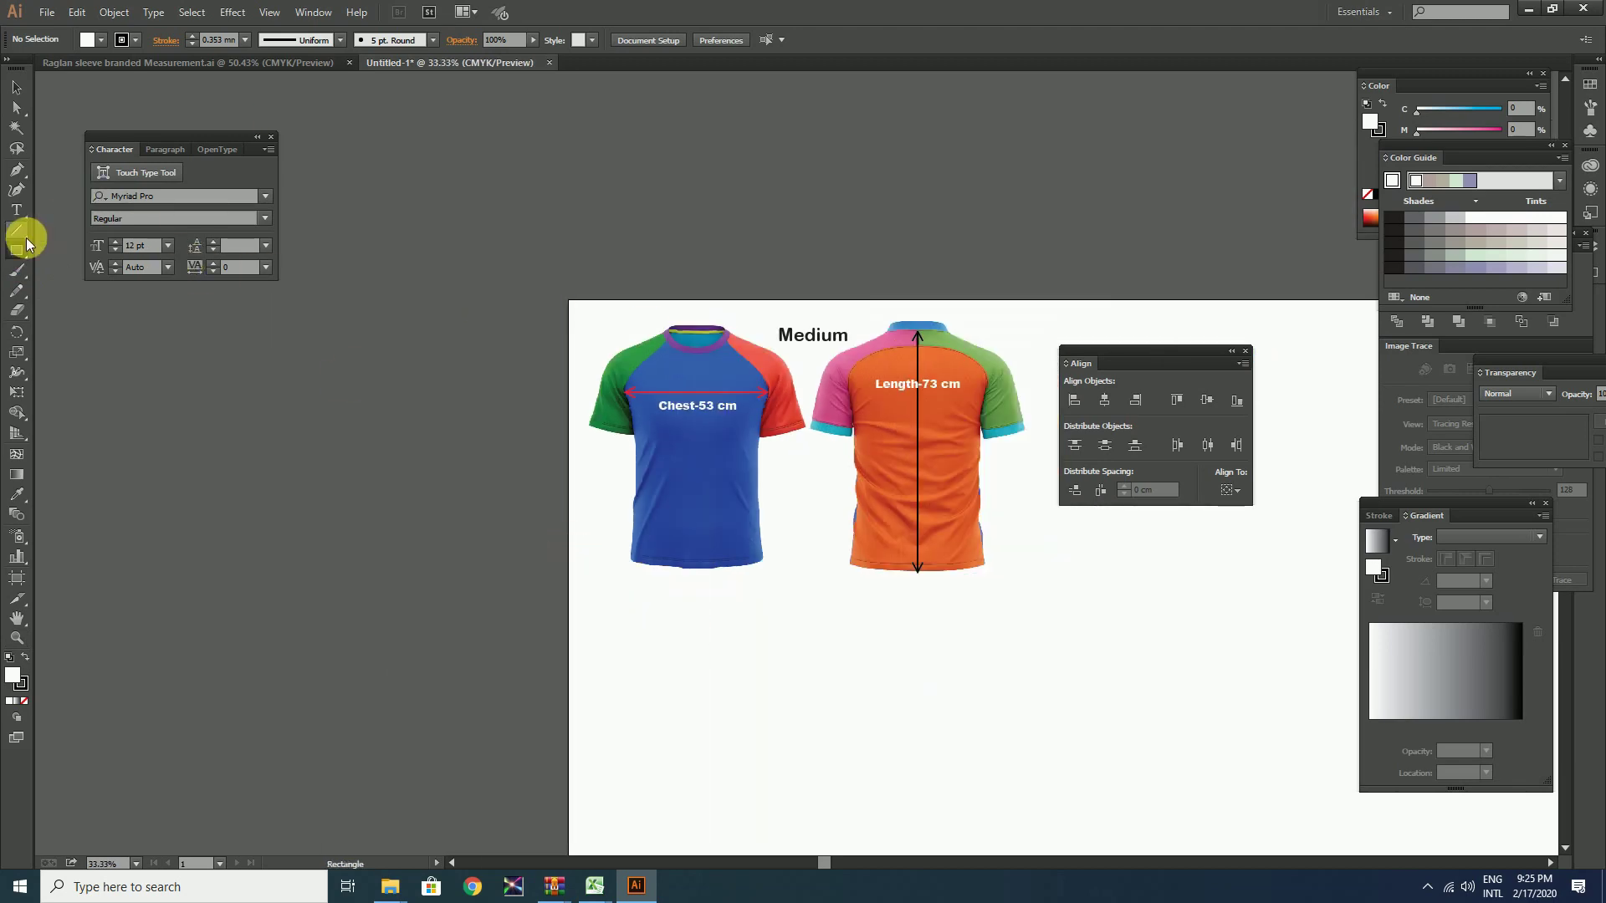
left_click(744, 631)
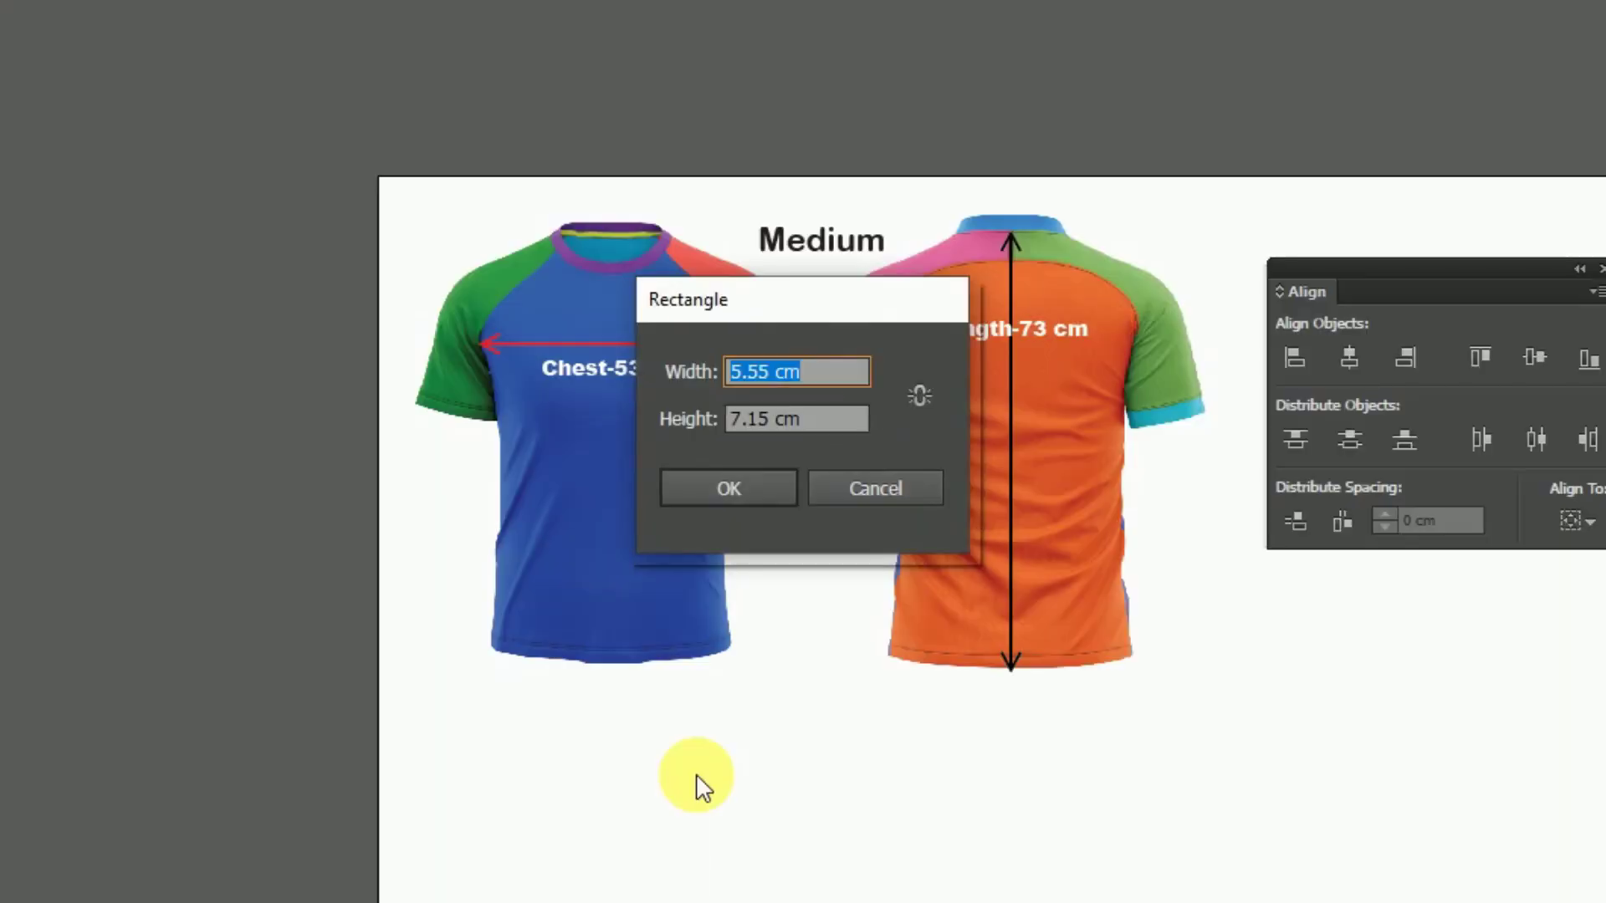
type("55.5")
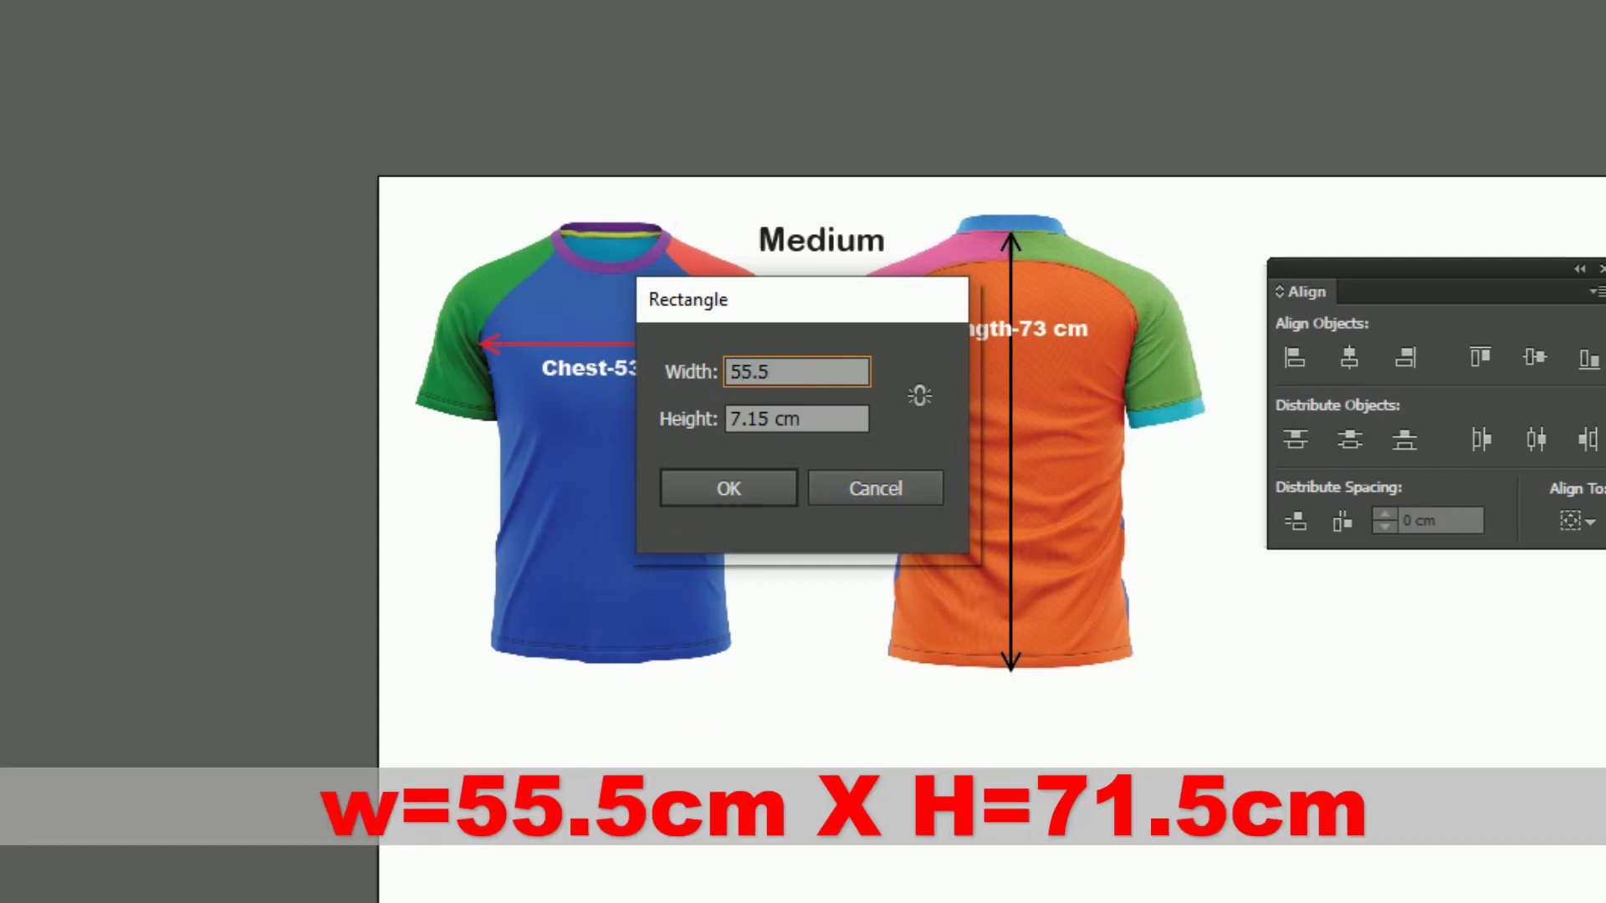
key("Tab")
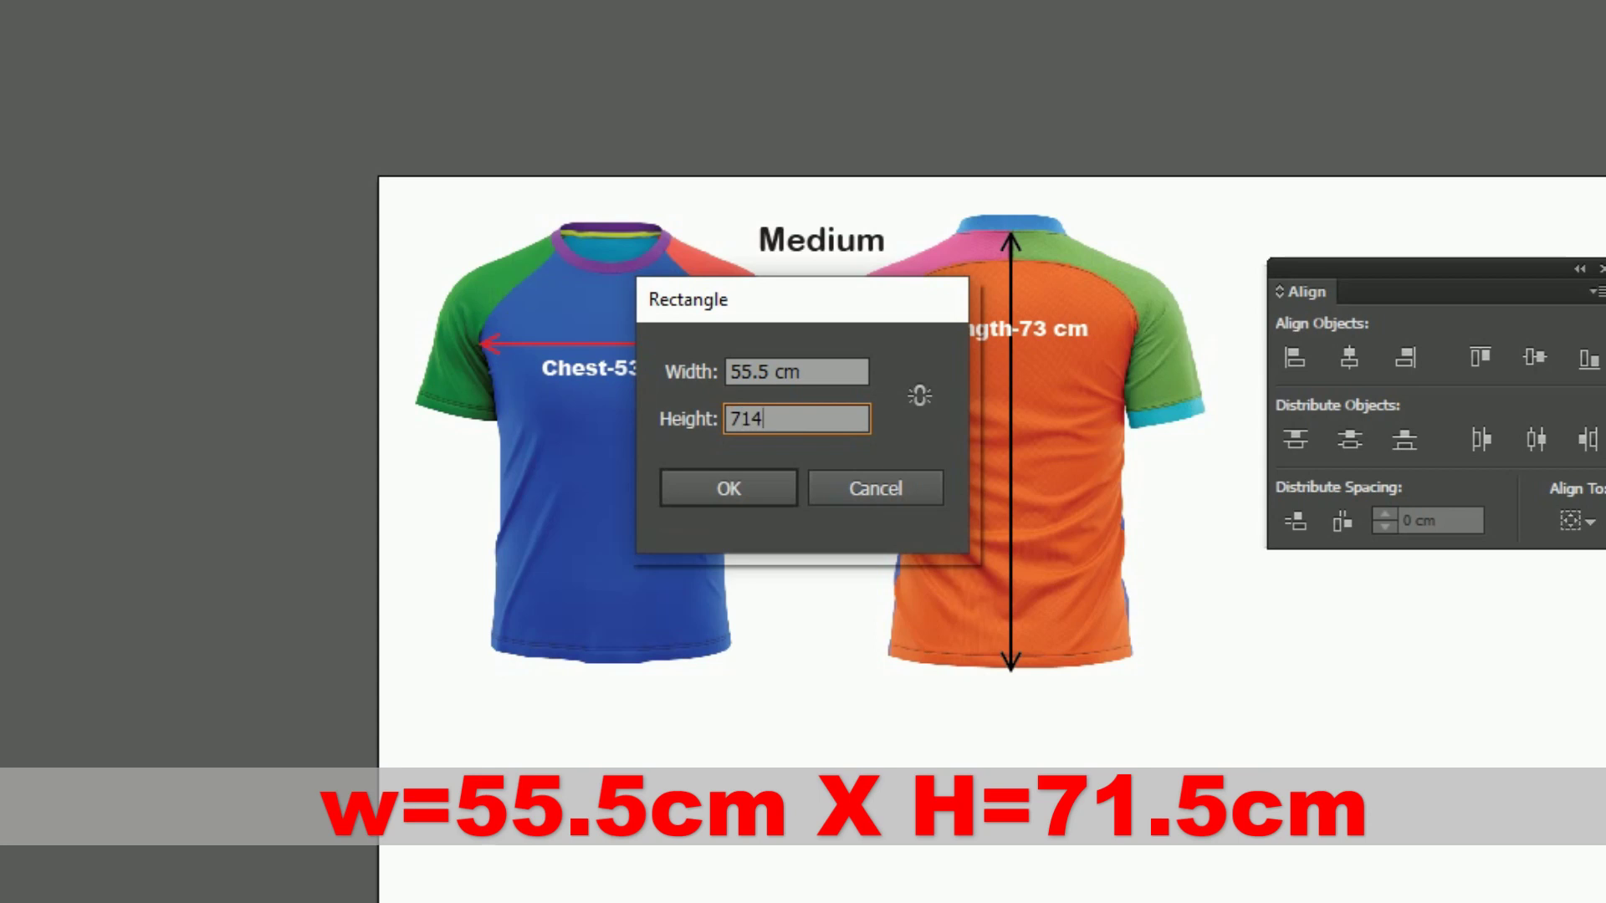
type("714")
key("BackSpace")
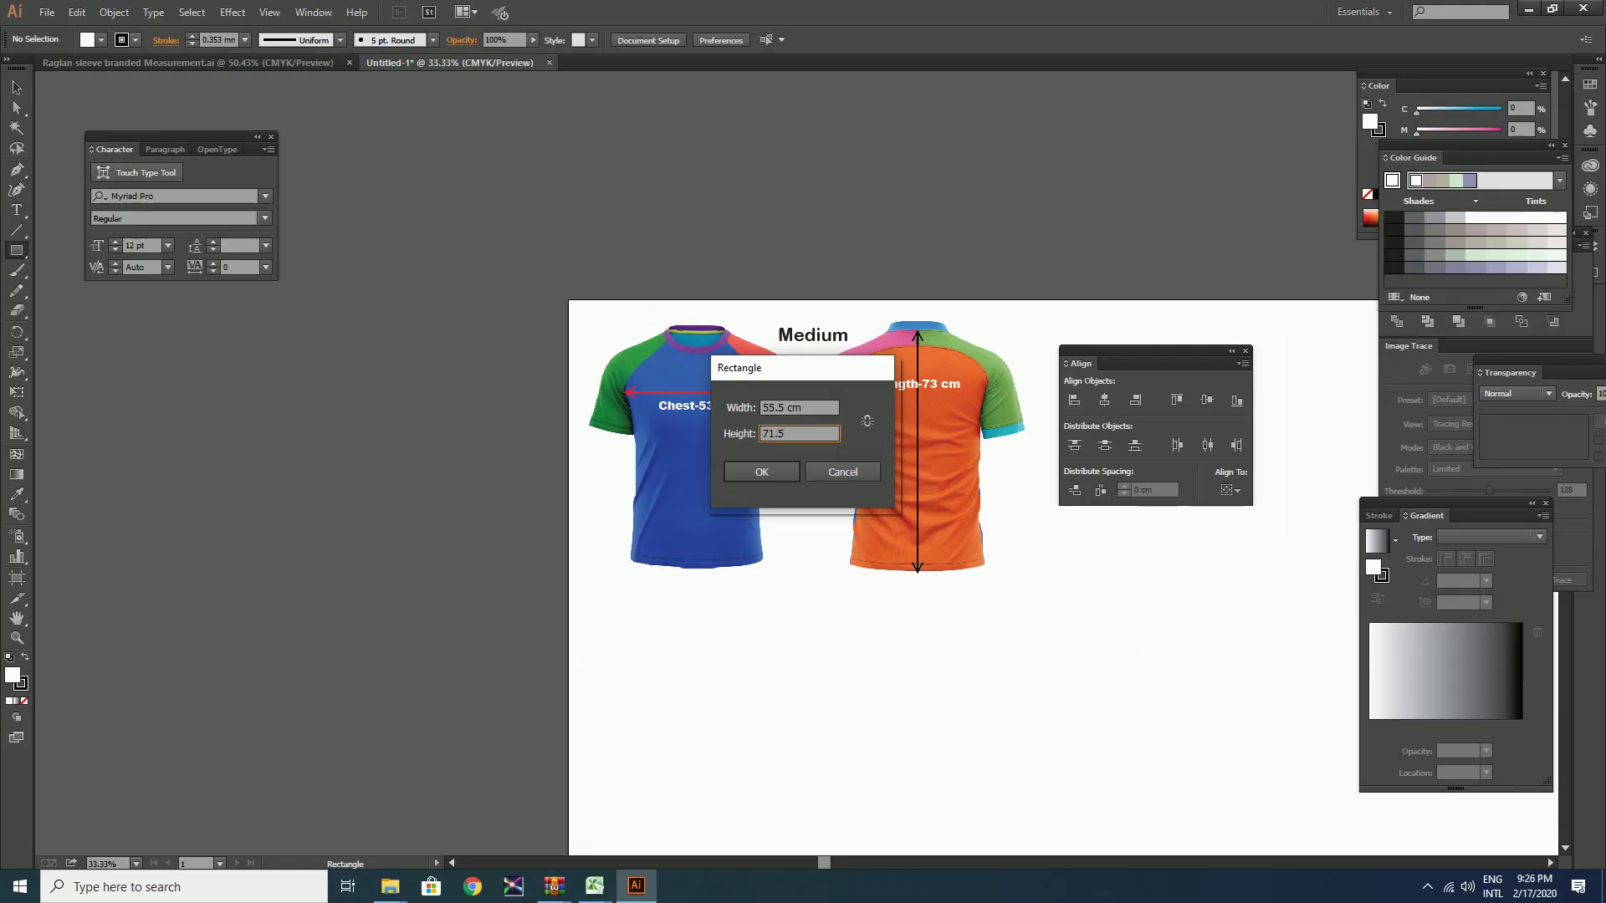
key("Return")
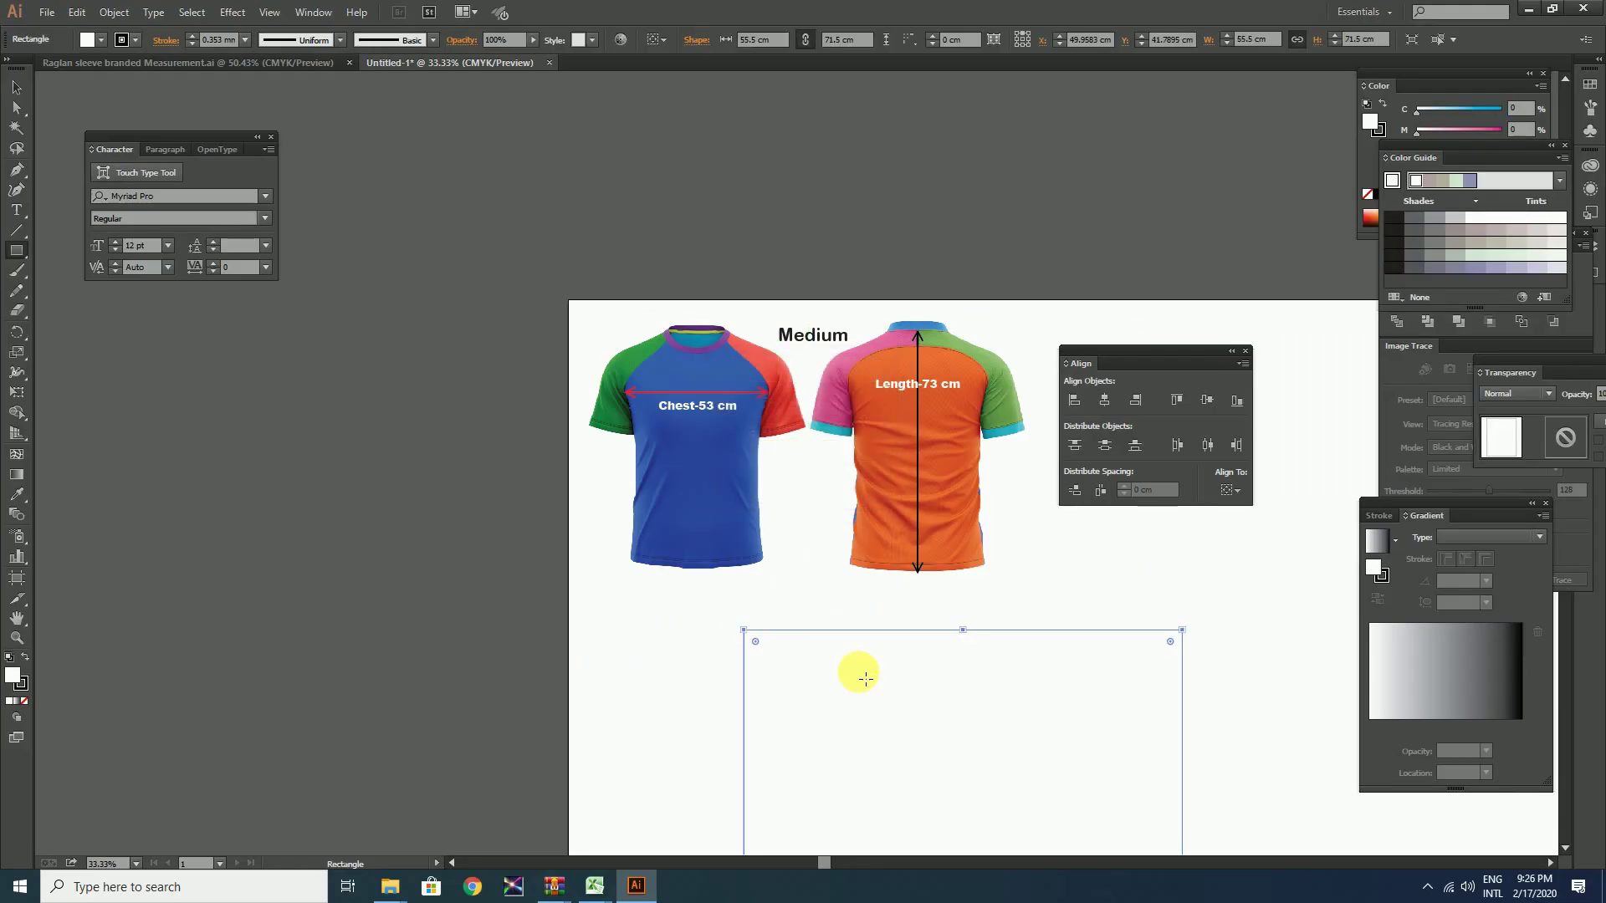
Fill the new rectangle with the blue sampled from the front shirt body using the Eyedropper.
left_click_drag(864, 678, 682, 434)
key("ctrl+minus")
key("ctrl+minus")
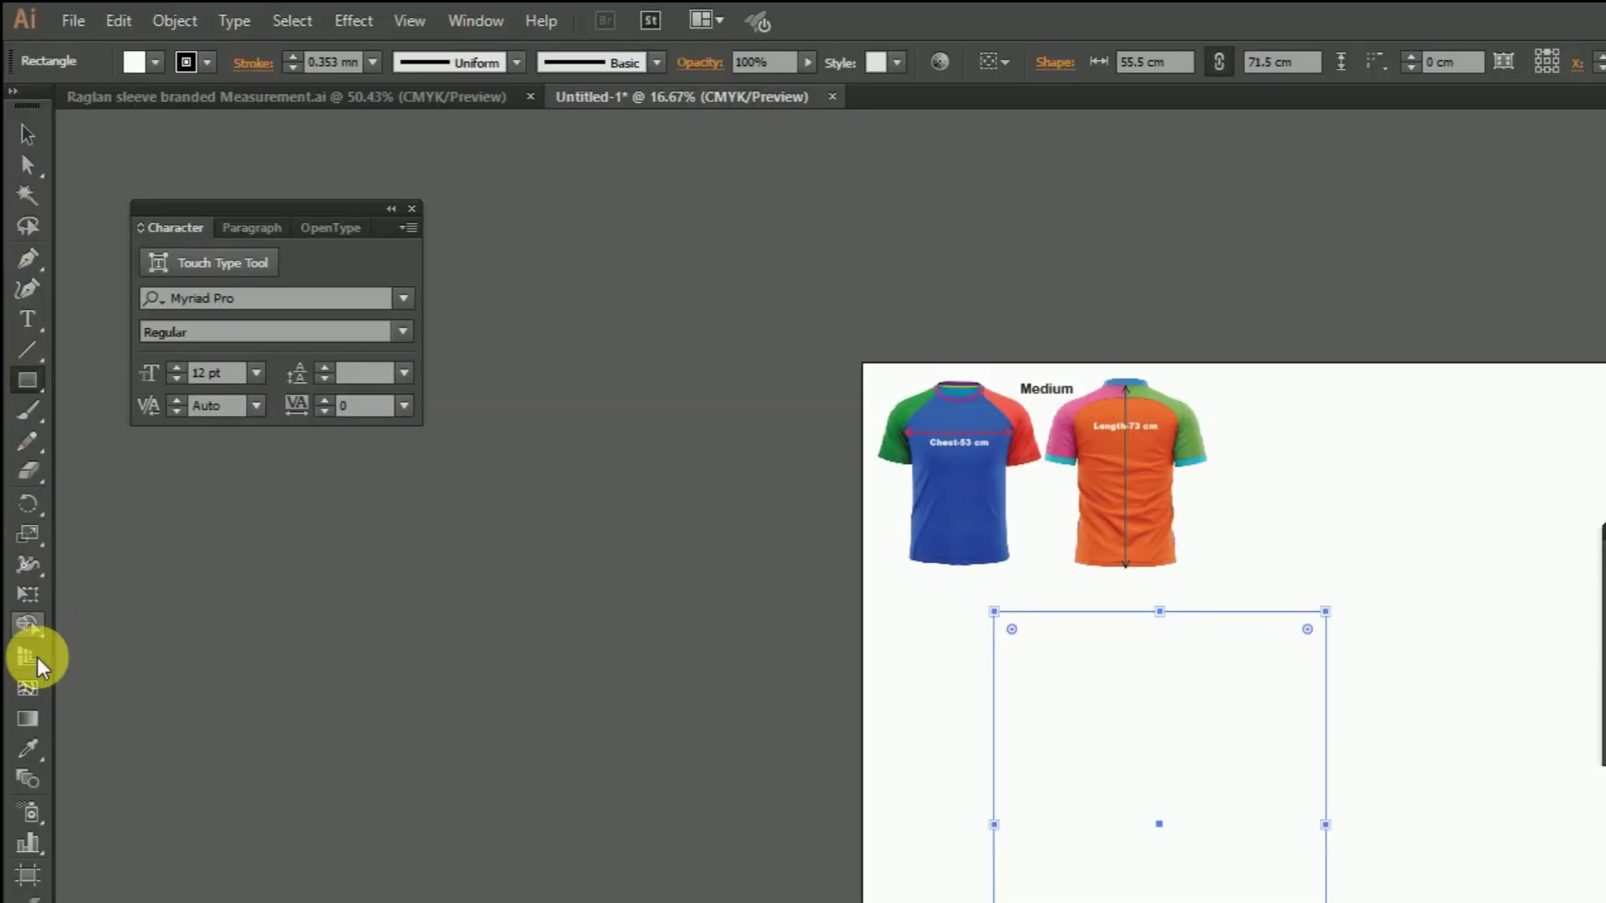
left_click(28, 747)
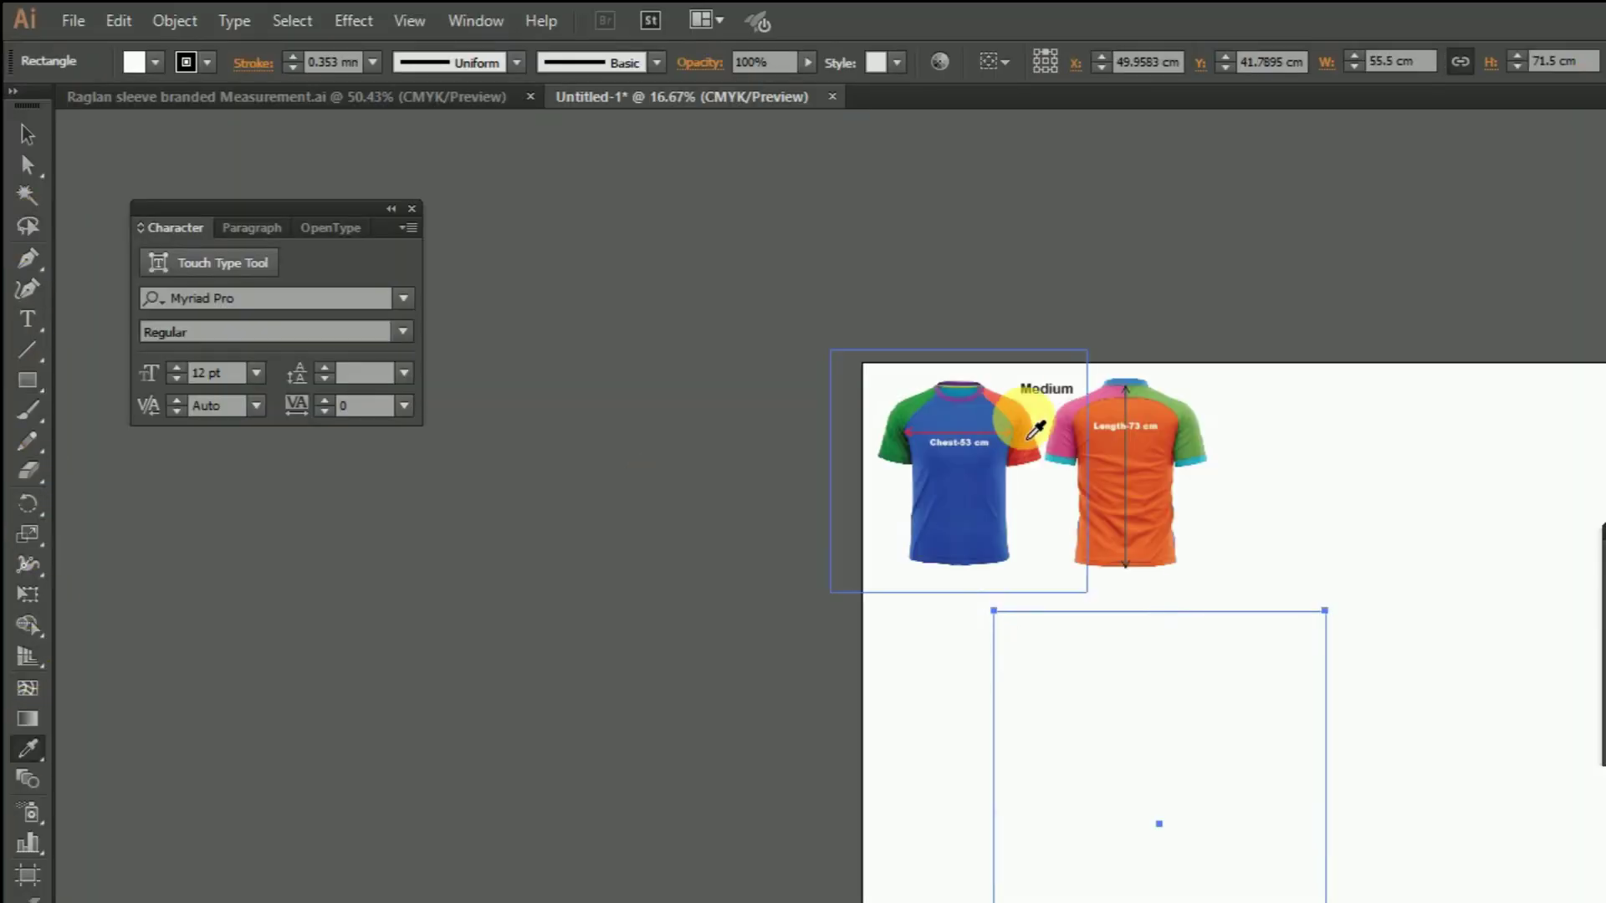
left_click(964, 478)
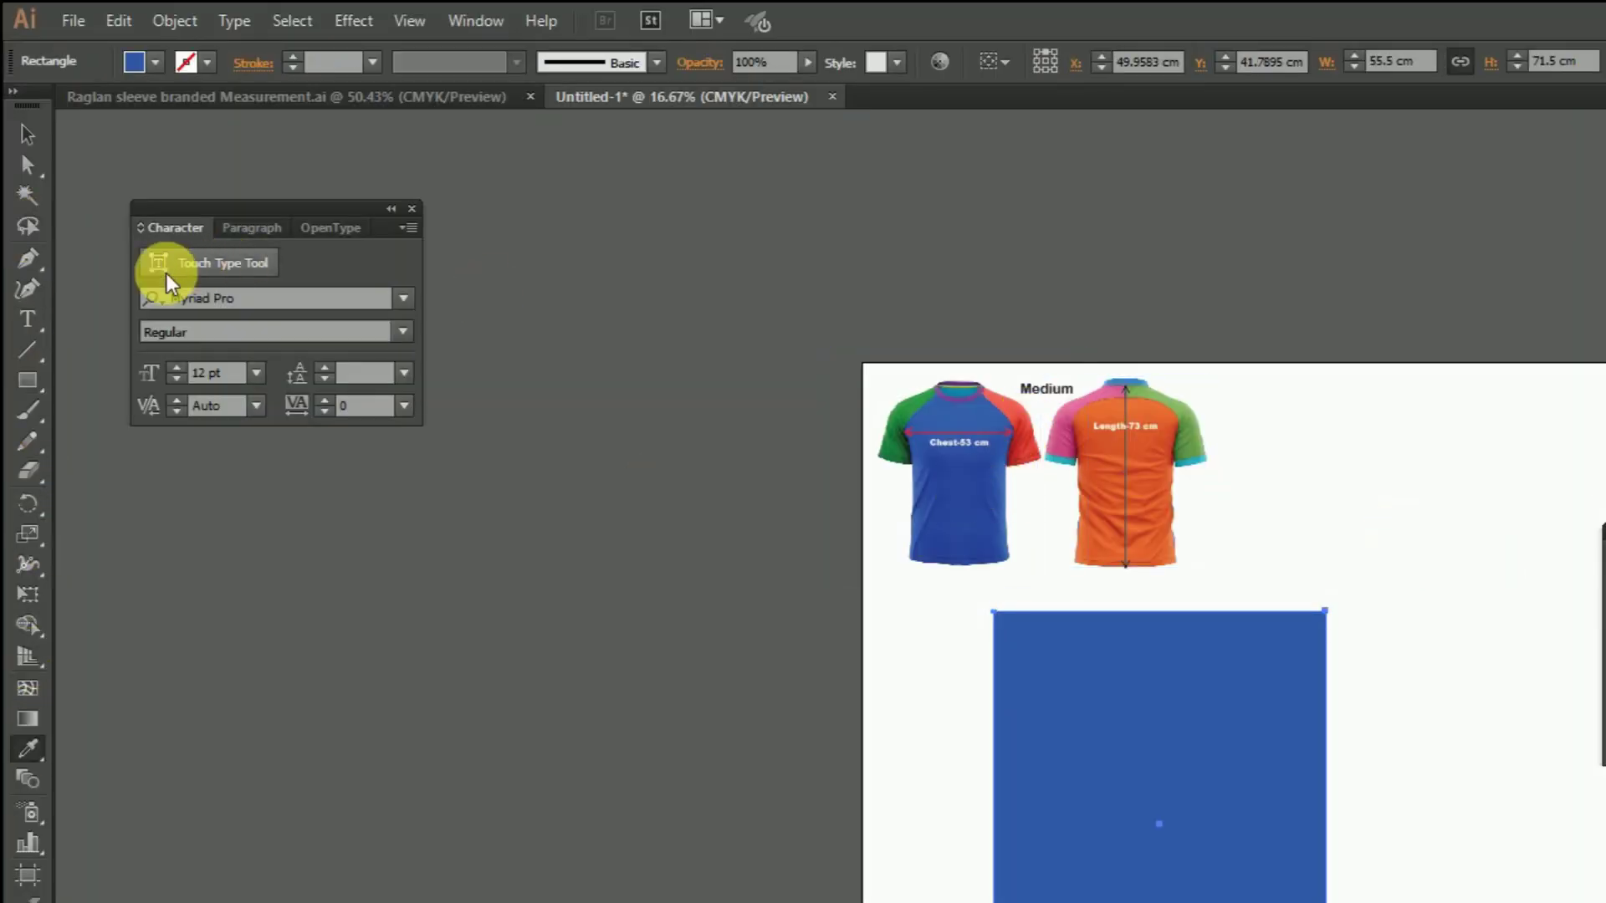
left_click(27, 135)
left_click(1271, 440)
left_click(1200, 717)
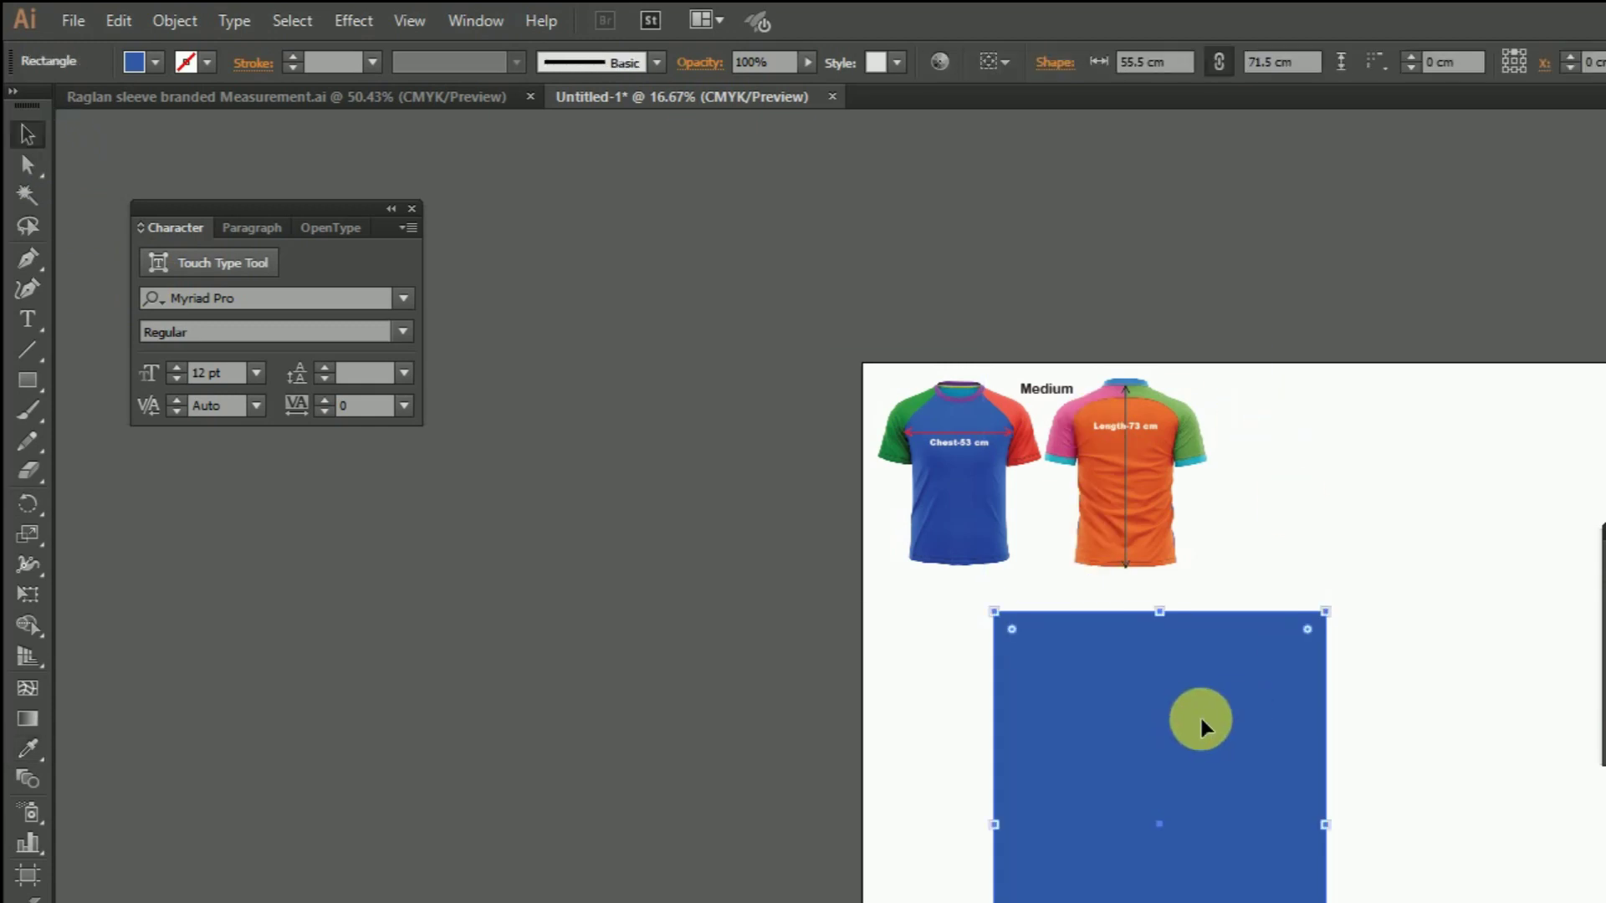
Show the rulers and place a horizontal guide along the blue rectangle's top edge.
key("z")
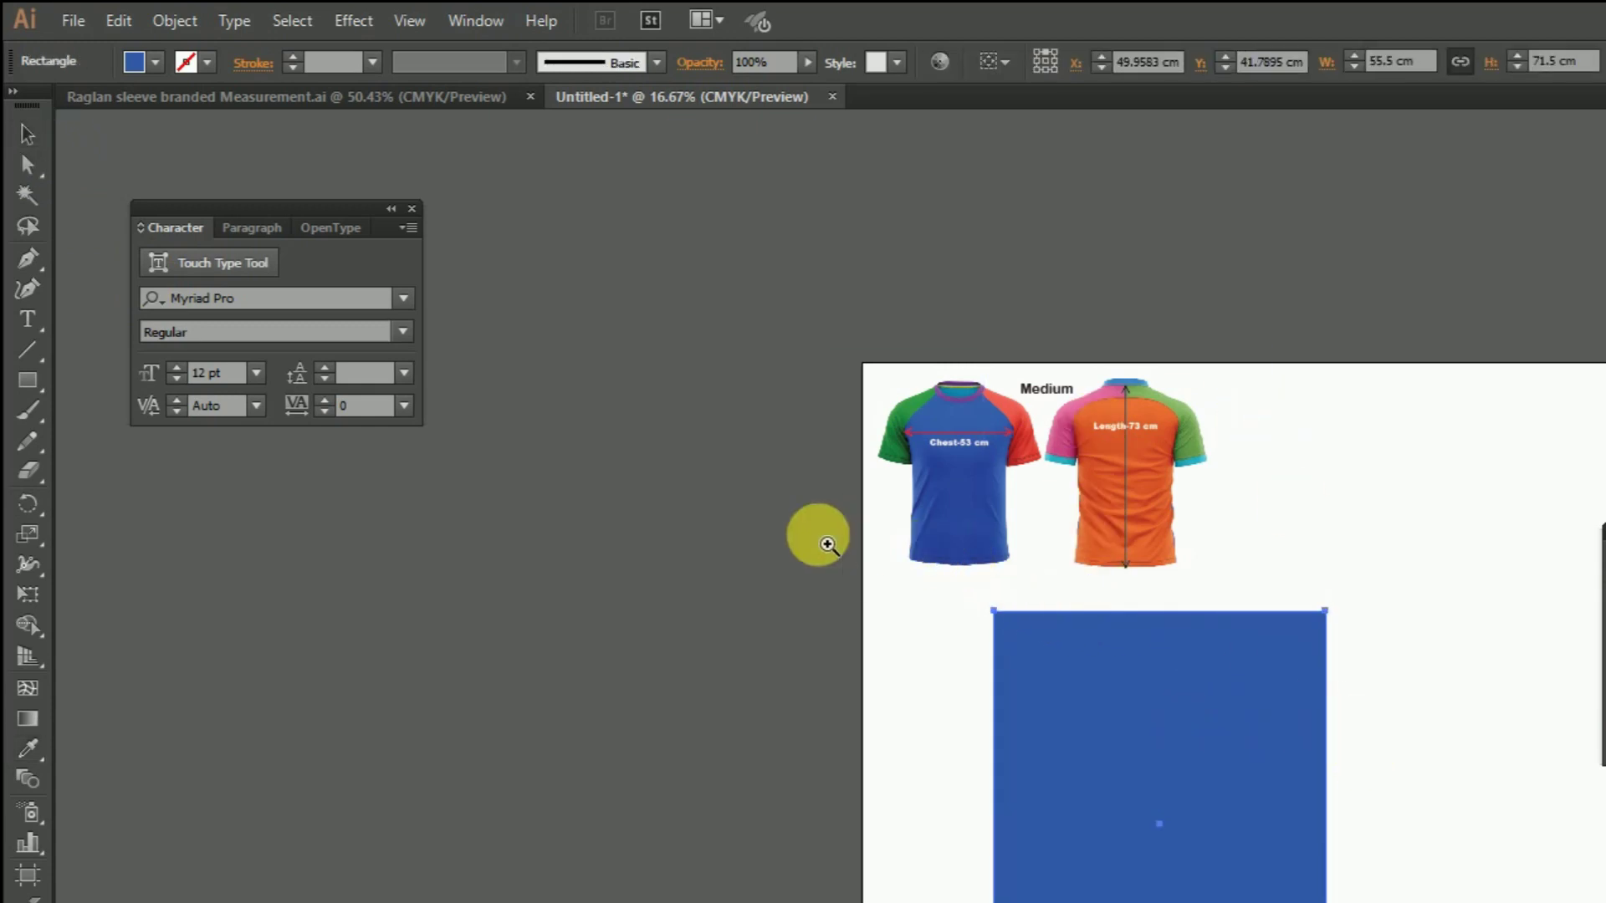
left_click_drag(954, 509, 1518, 793)
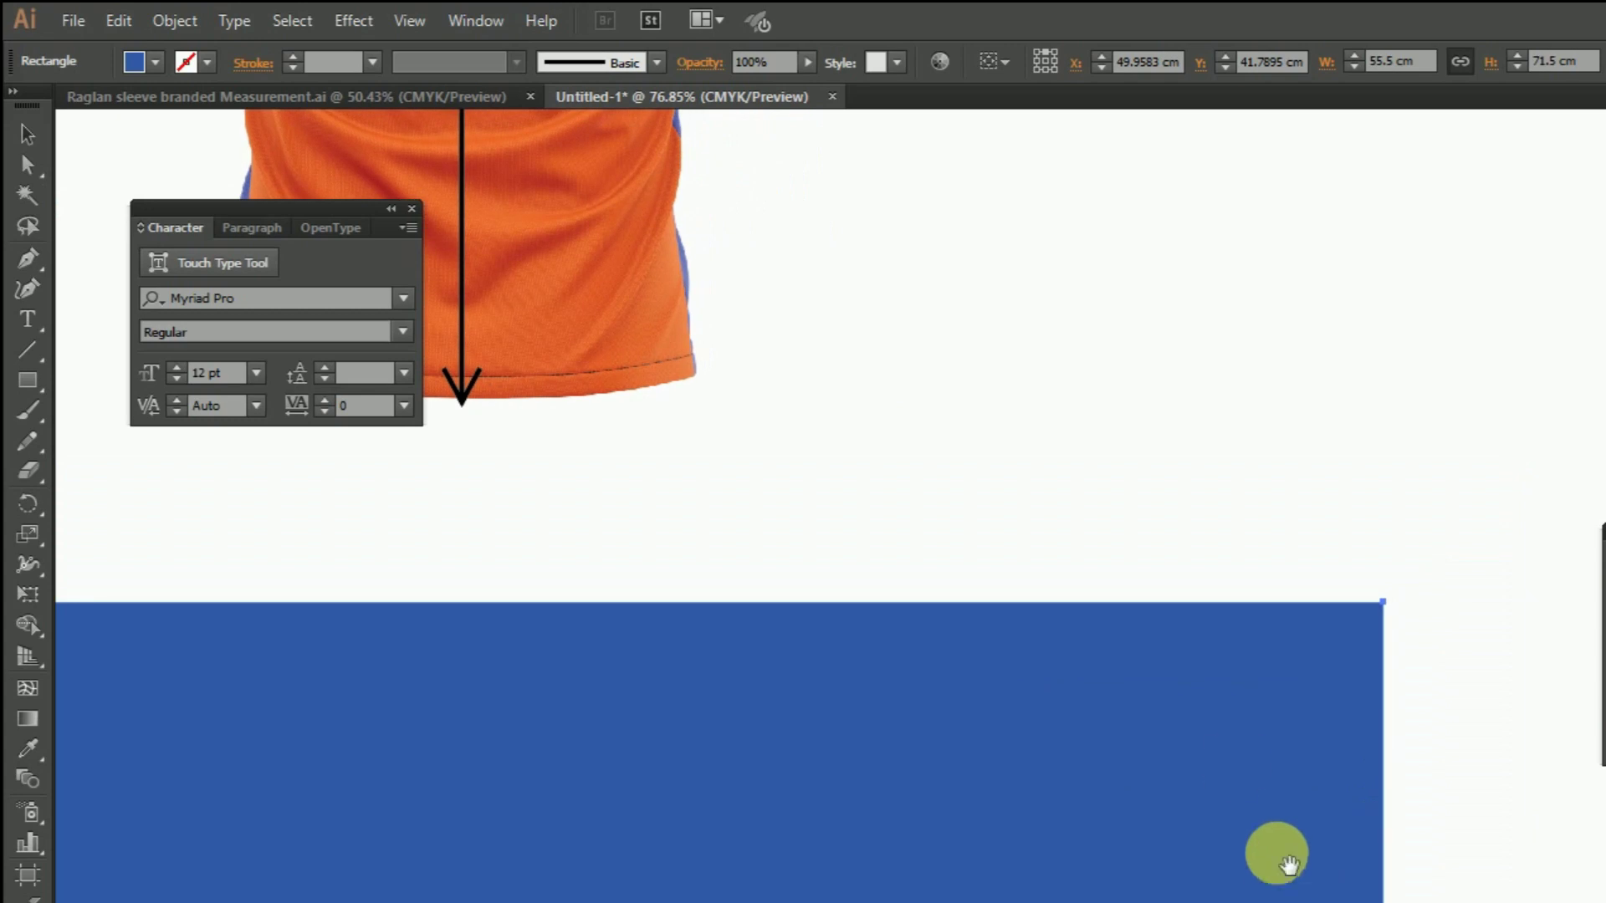
left_click(398, 34)
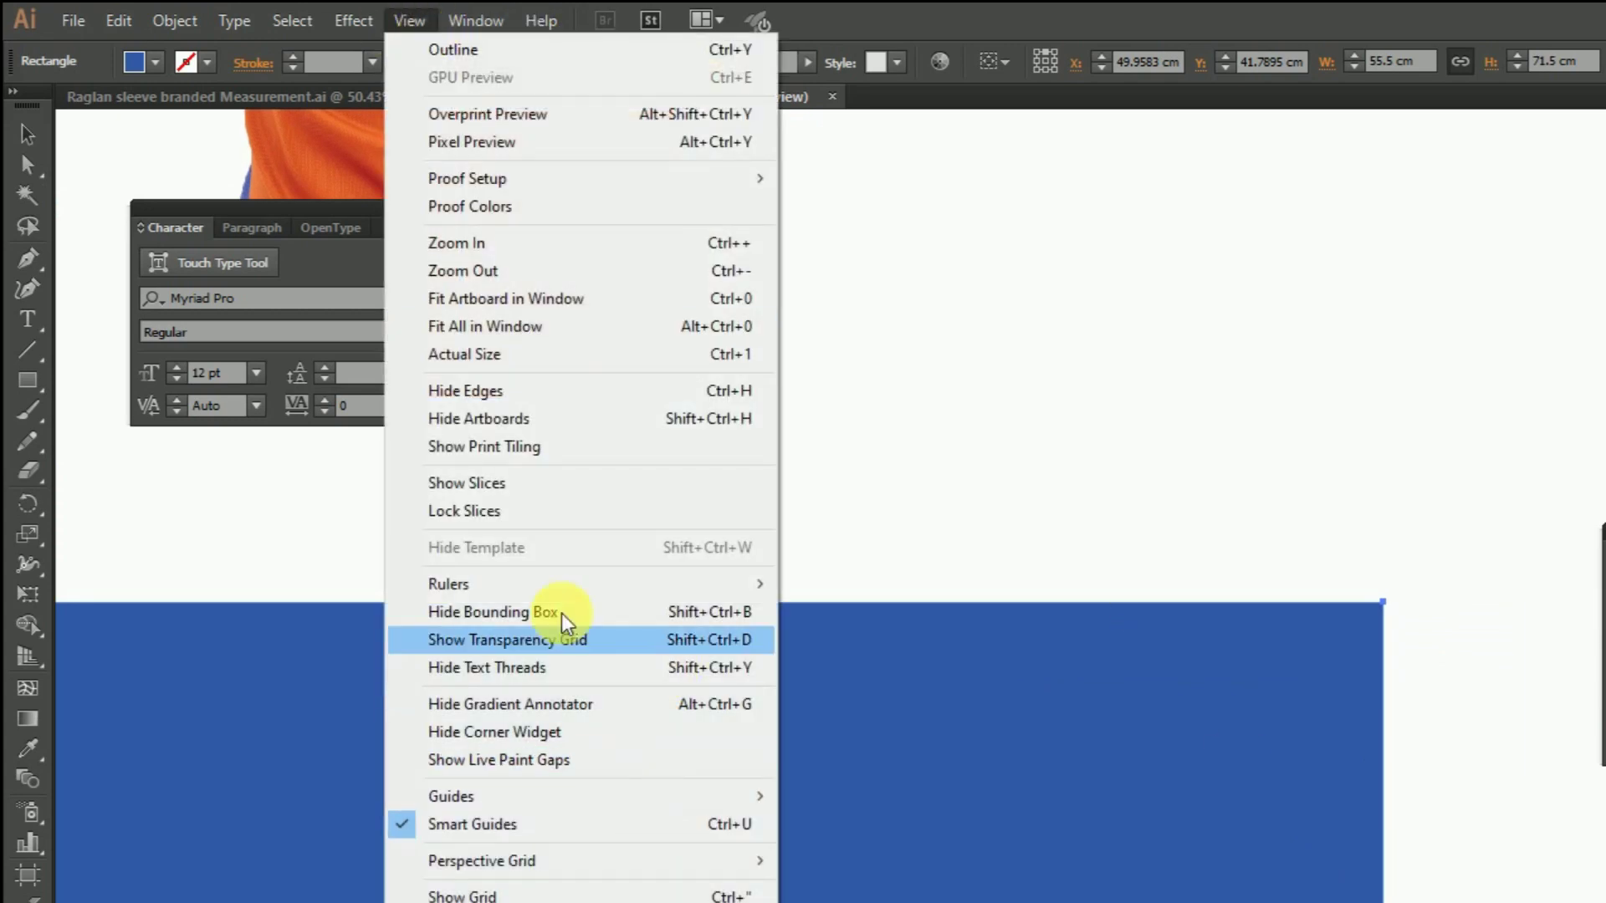
mouse_move(553, 585)
left_click(899, 579)
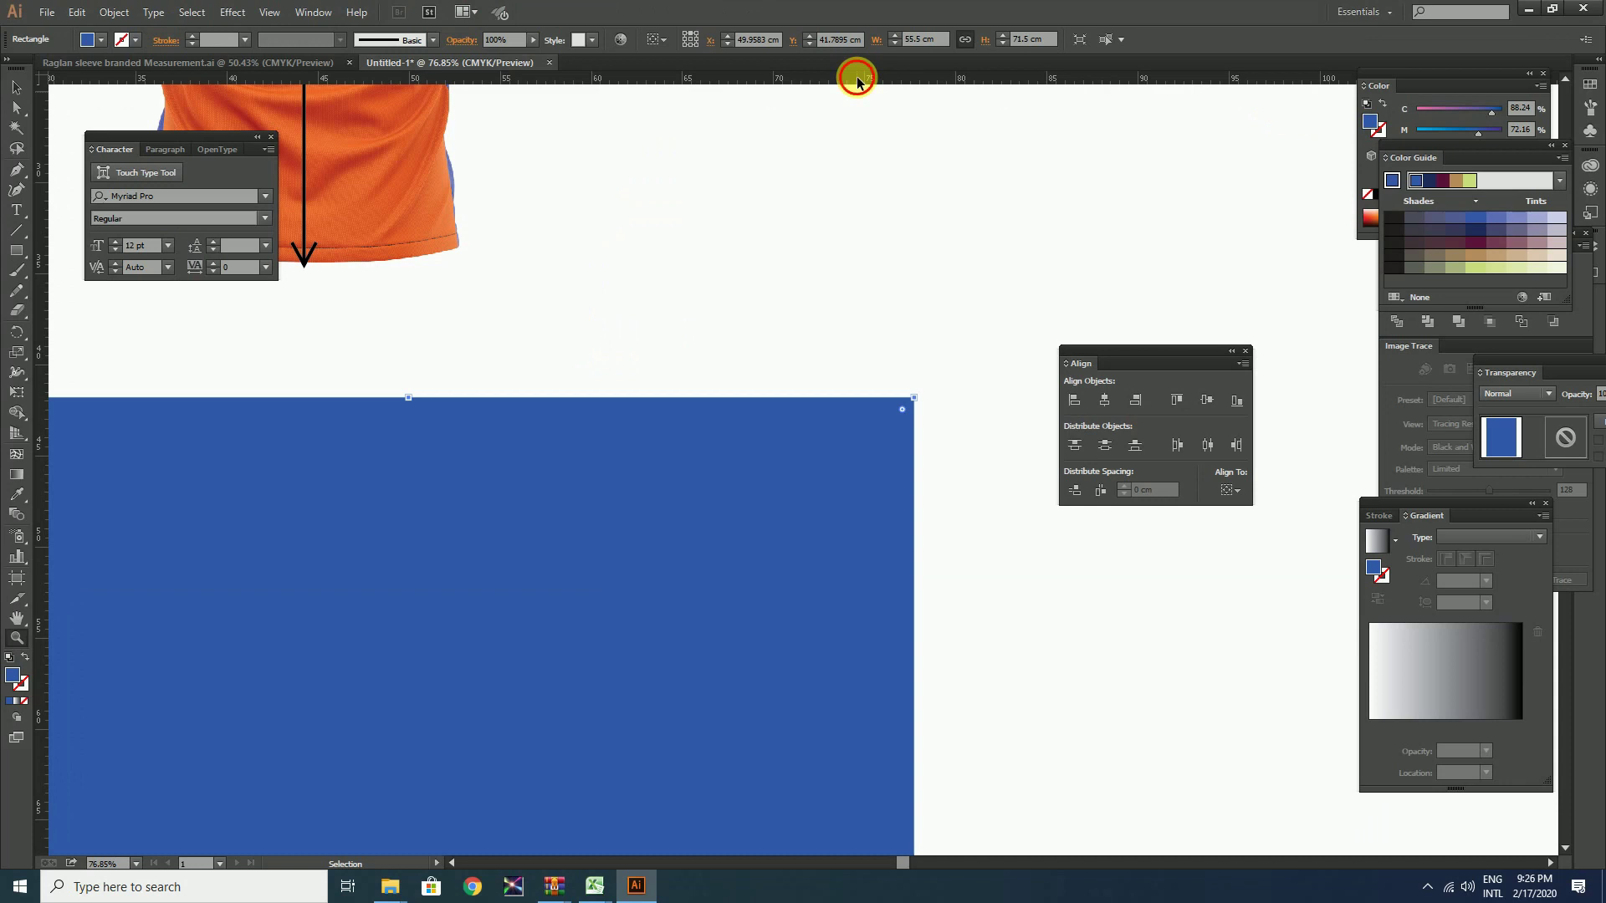
left_click_drag(857, 82, 952, 396)
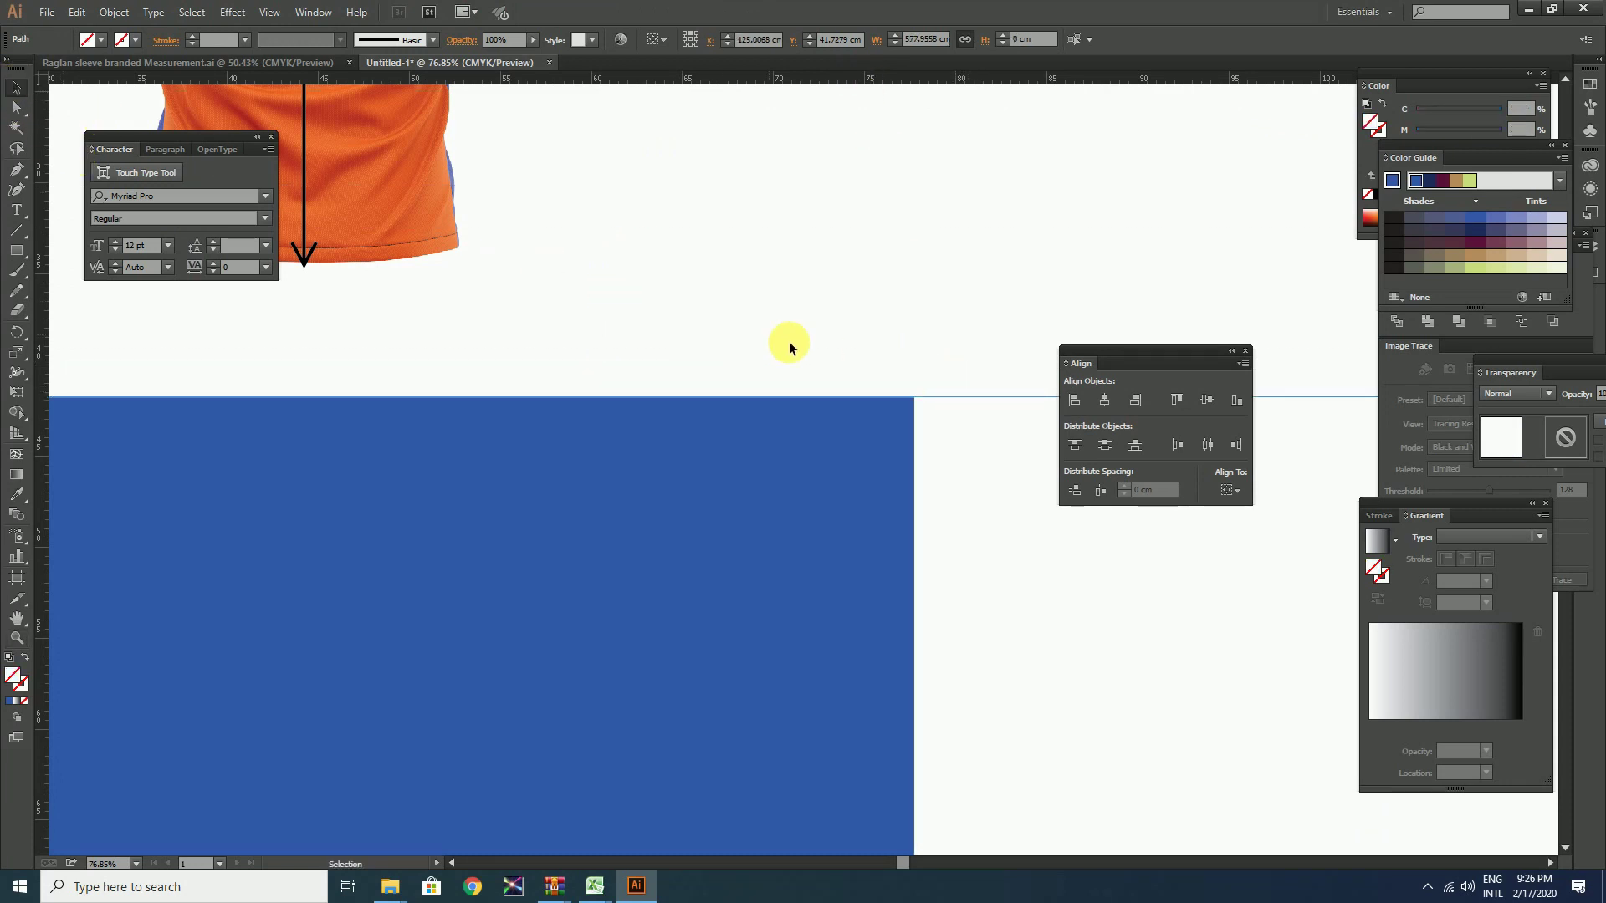
Set the keyboard increment to 20.8 cm and move the horizontal guide down by one increment.
left_click_drag(903, 359, 506, 282)
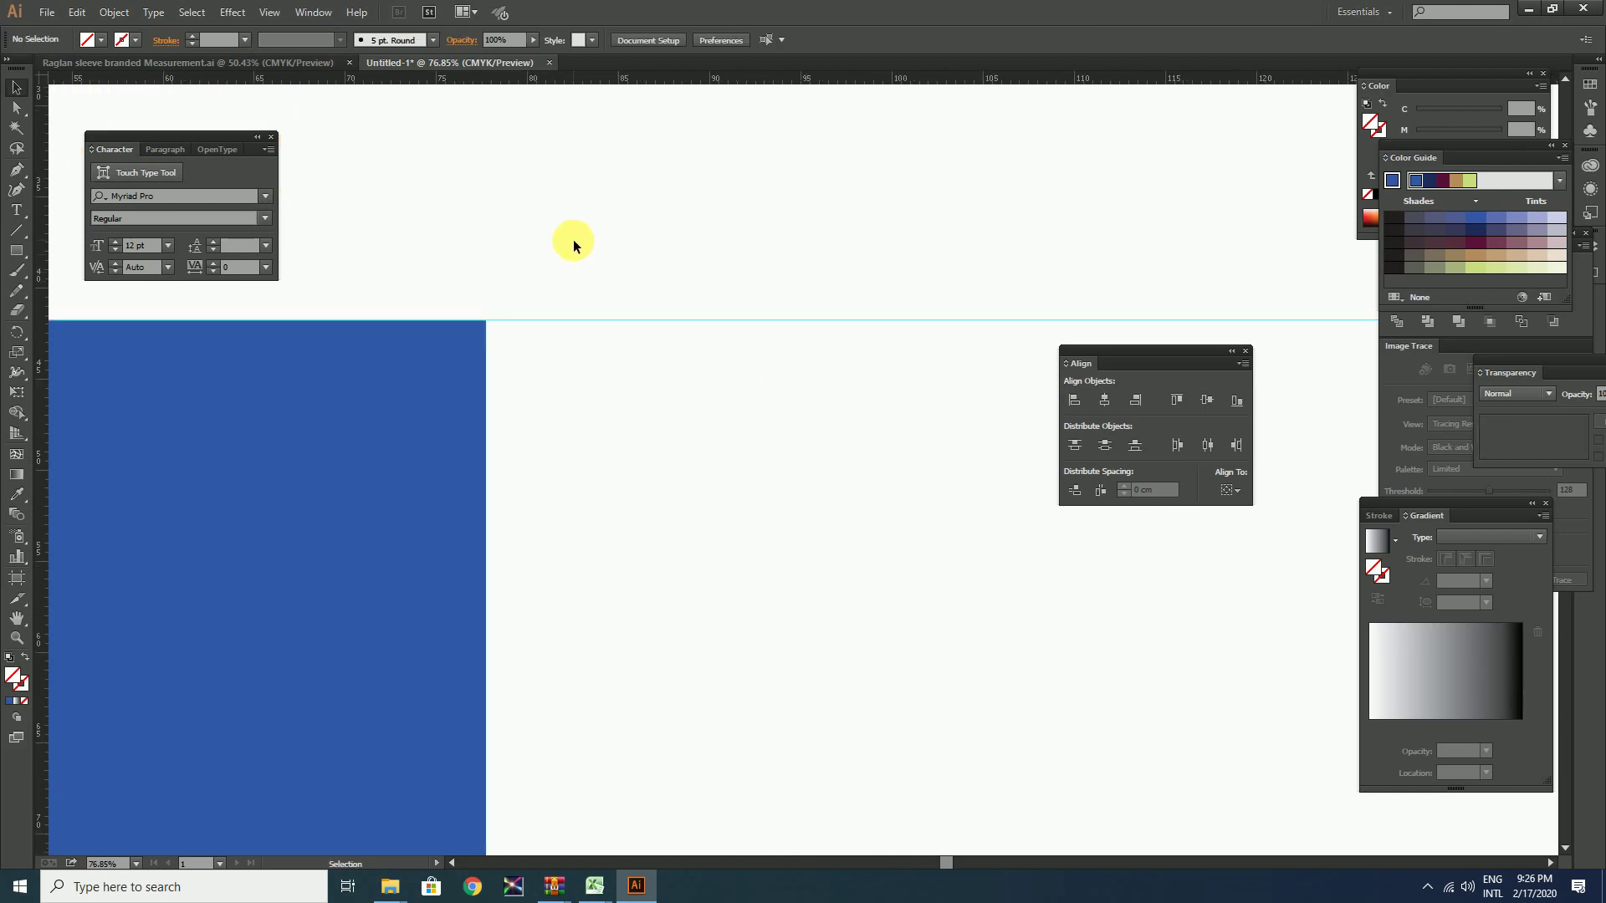
key("ctrl+k")
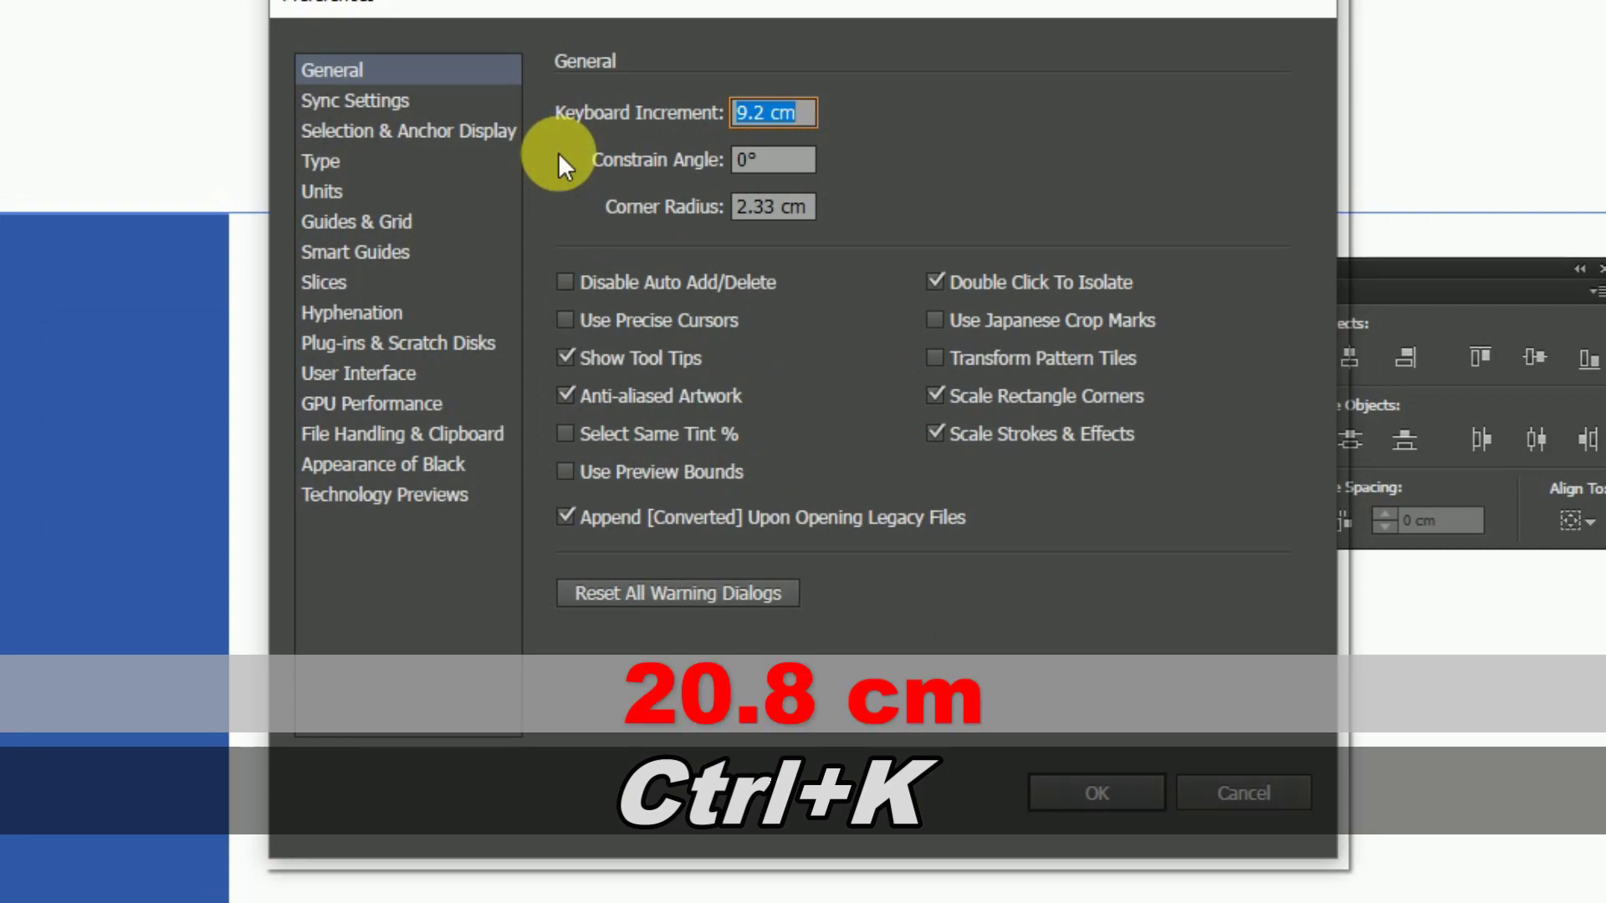
type("20.8")
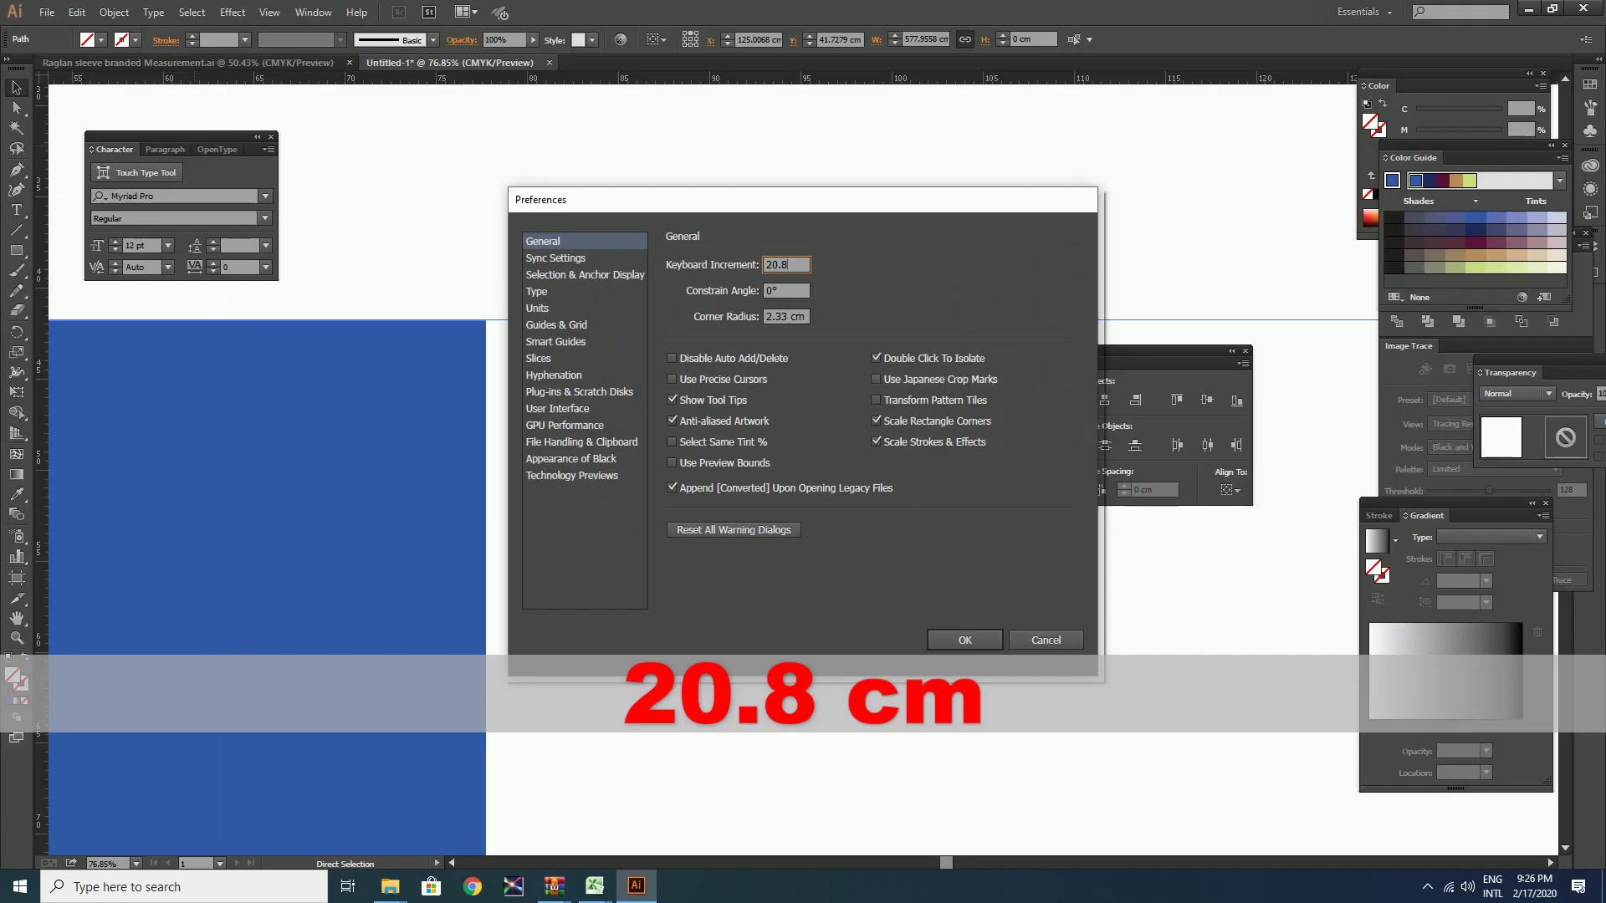
key("Return")
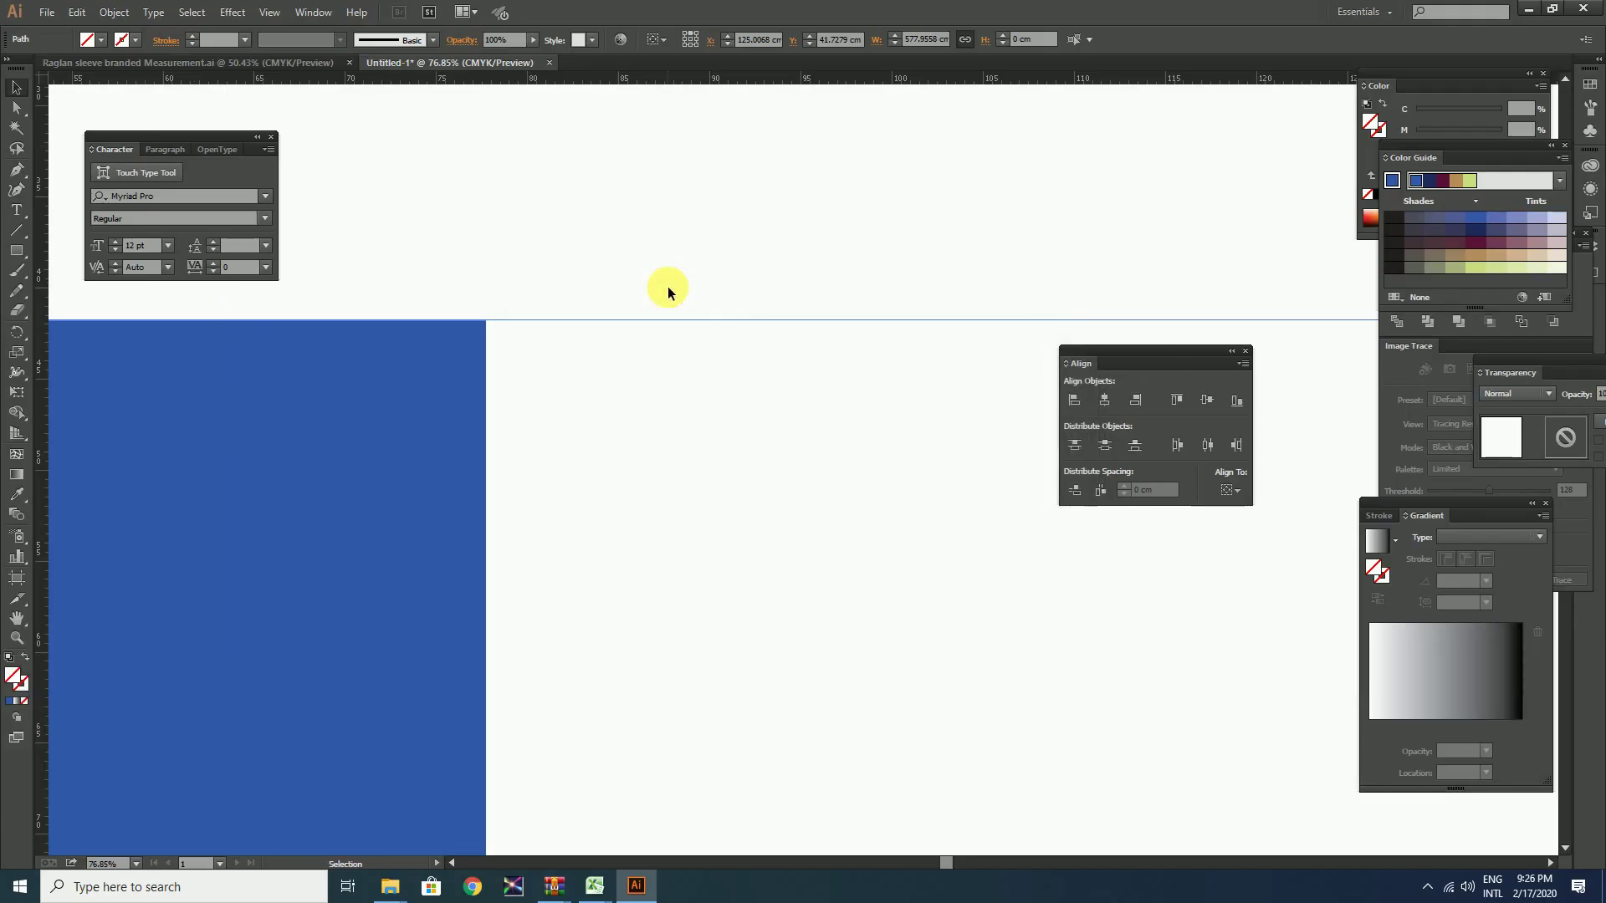
key("Down")
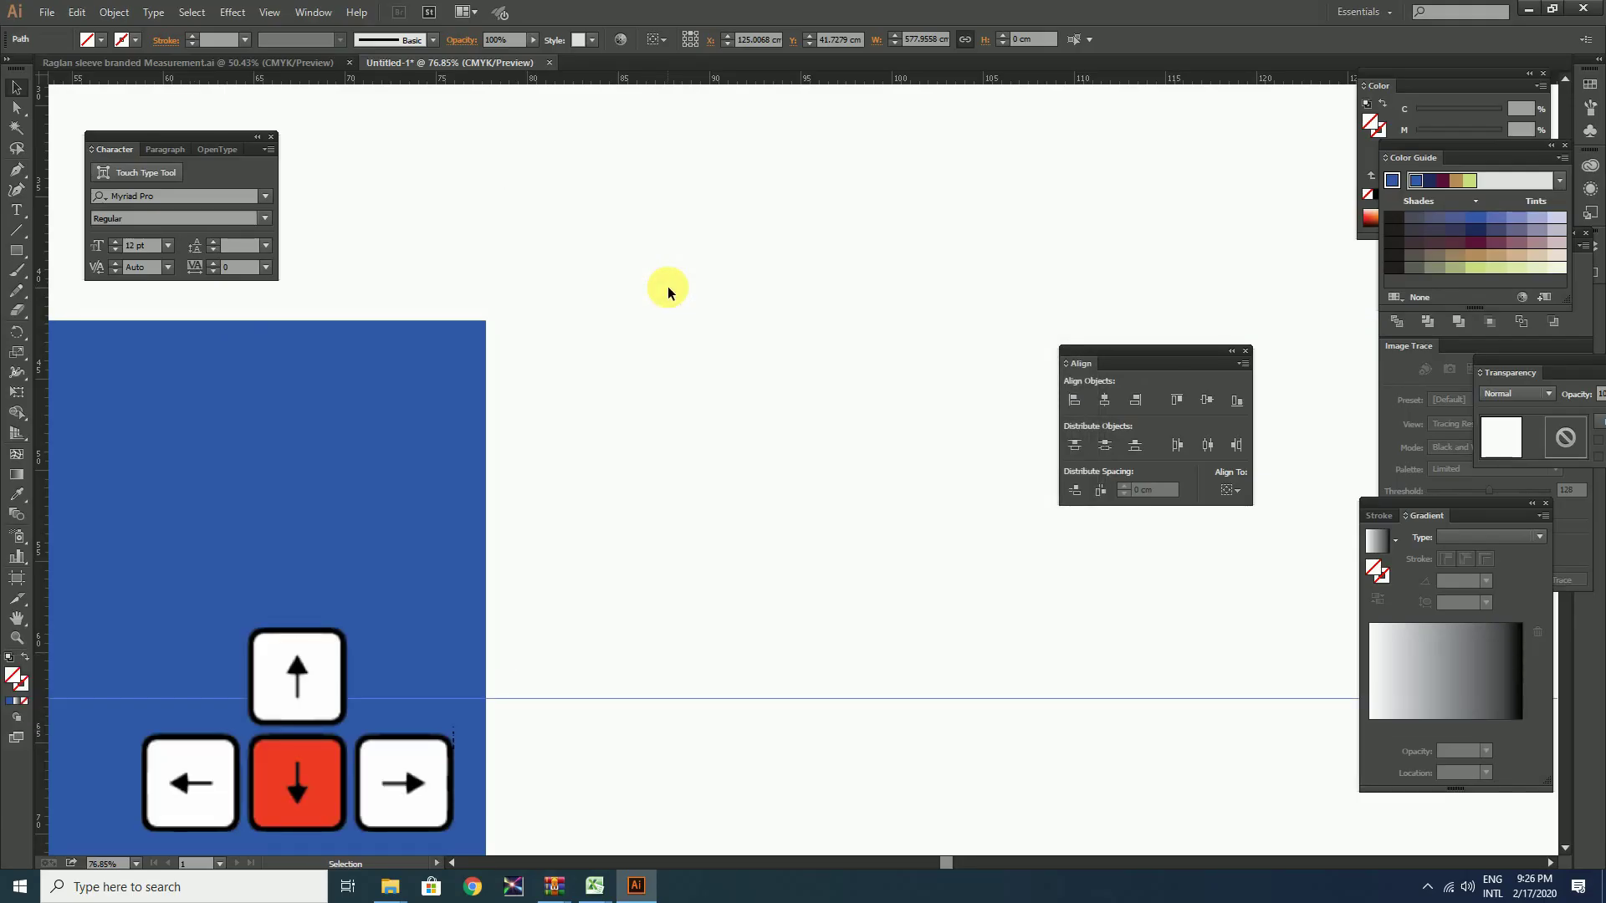
Lock the guides so the horizontal guide across the blue rectangle stays fixed.
key("ctrl+minus")
key("ctrl+minus")
key("ctrl+minus")
key("ctrl+minus")
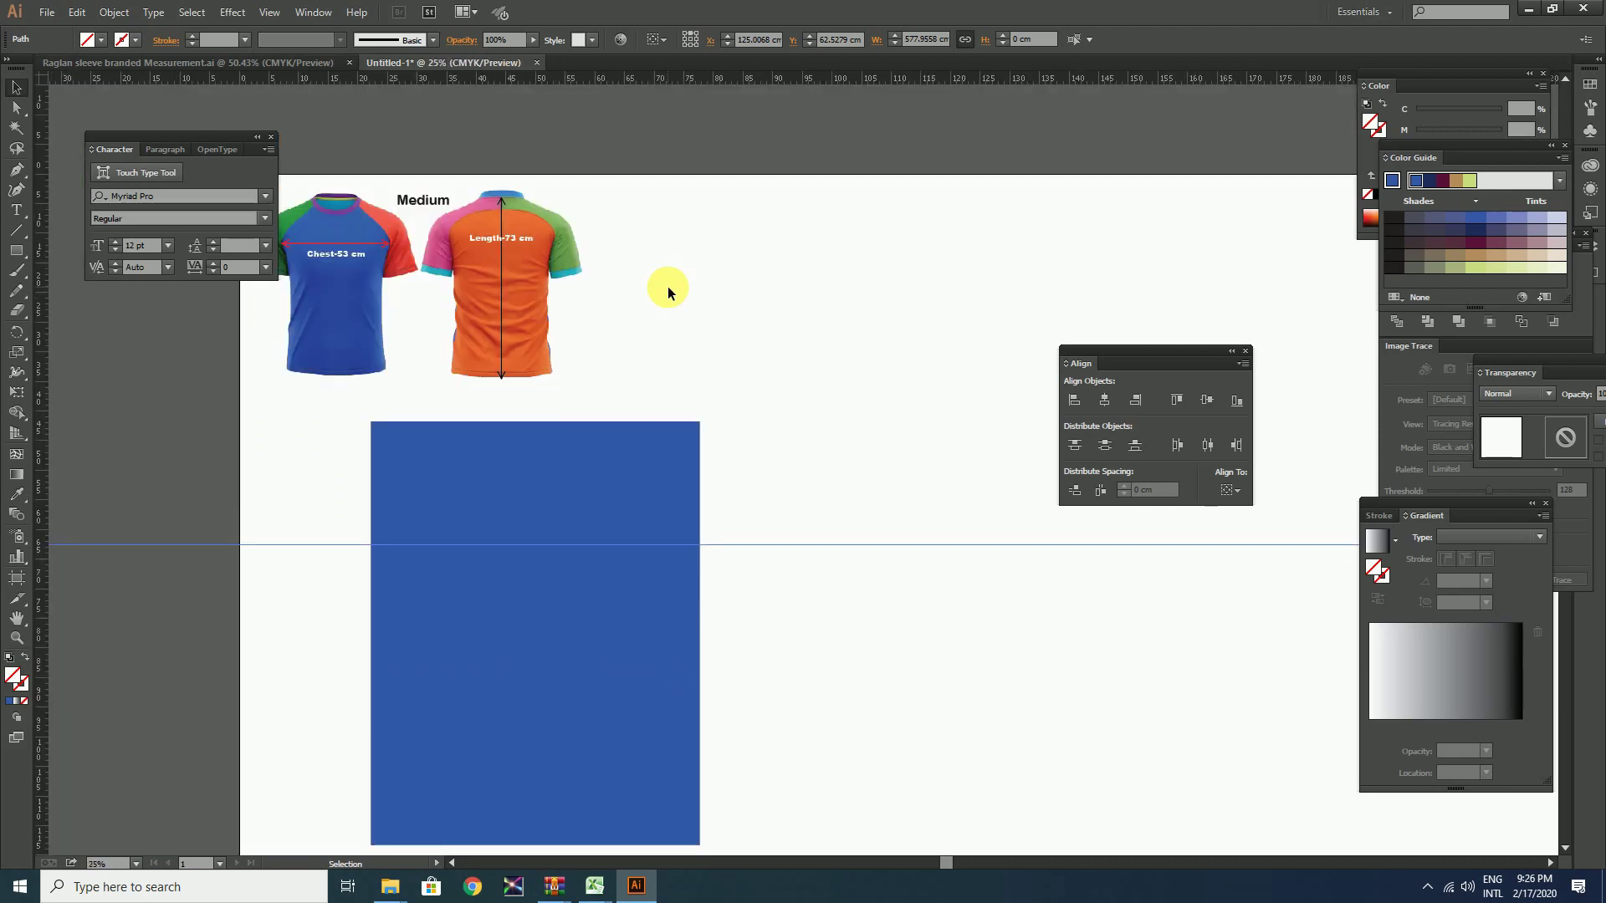
left_click_drag(638, 488, 705, 359)
left_click(850, 388)
right_click(813, 390)
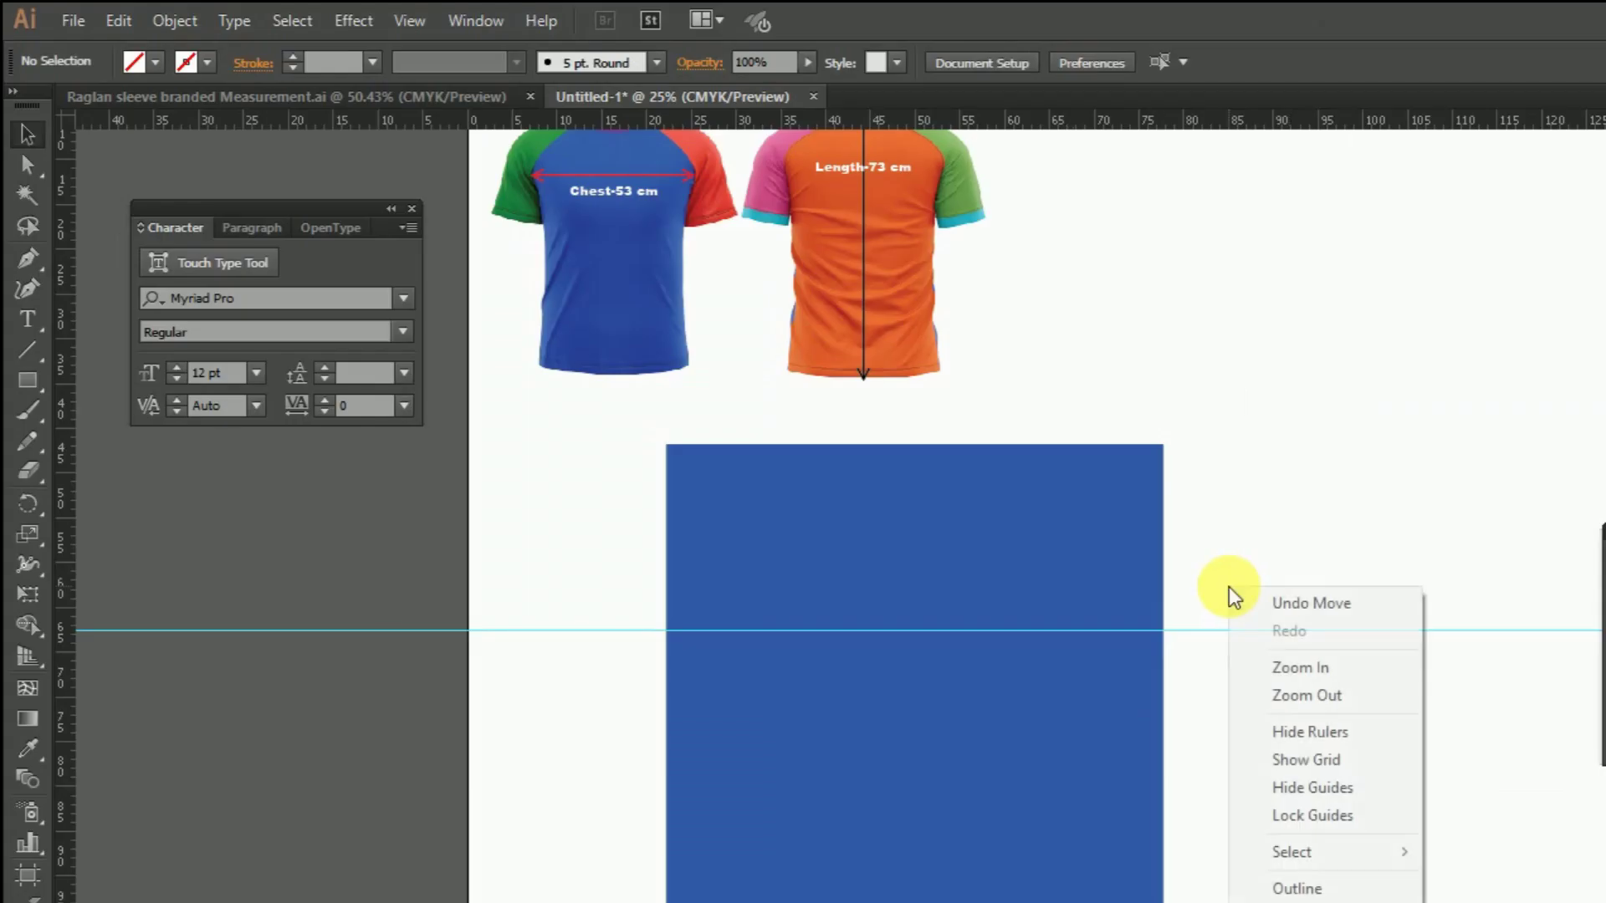
left_click(832, 539)
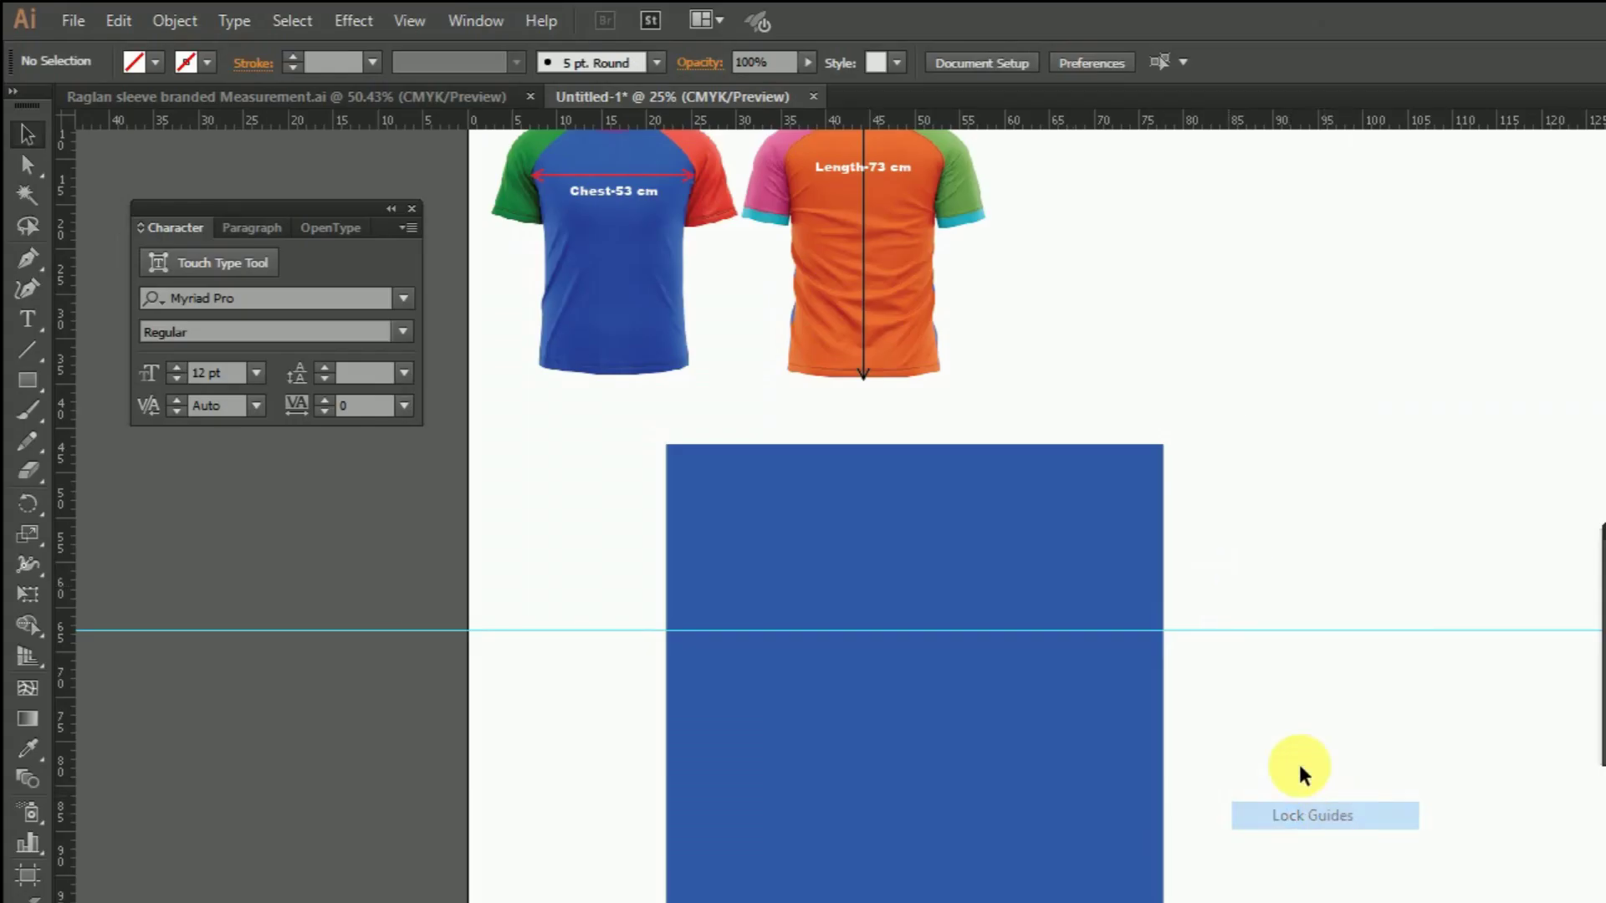
Add an anchor point on each side edge of the blue rectangle where the horizontal guide crosses it, and deselect the shape.
left_click_drag(513, 312, 1510, 838)
left_click(33, 138)
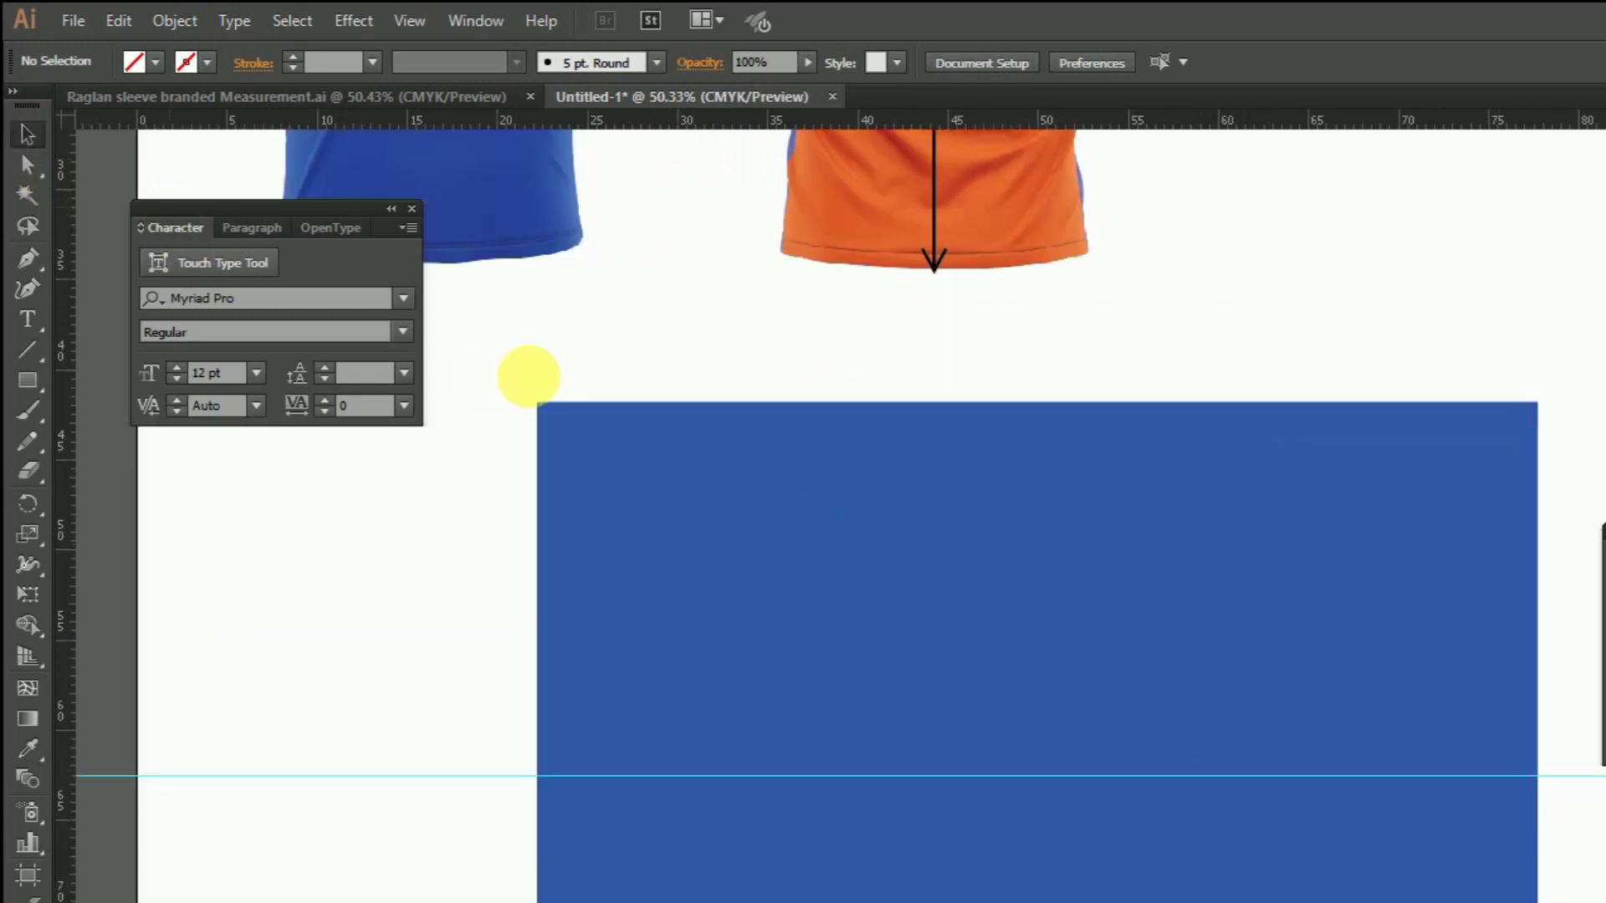
left_click(928, 492)
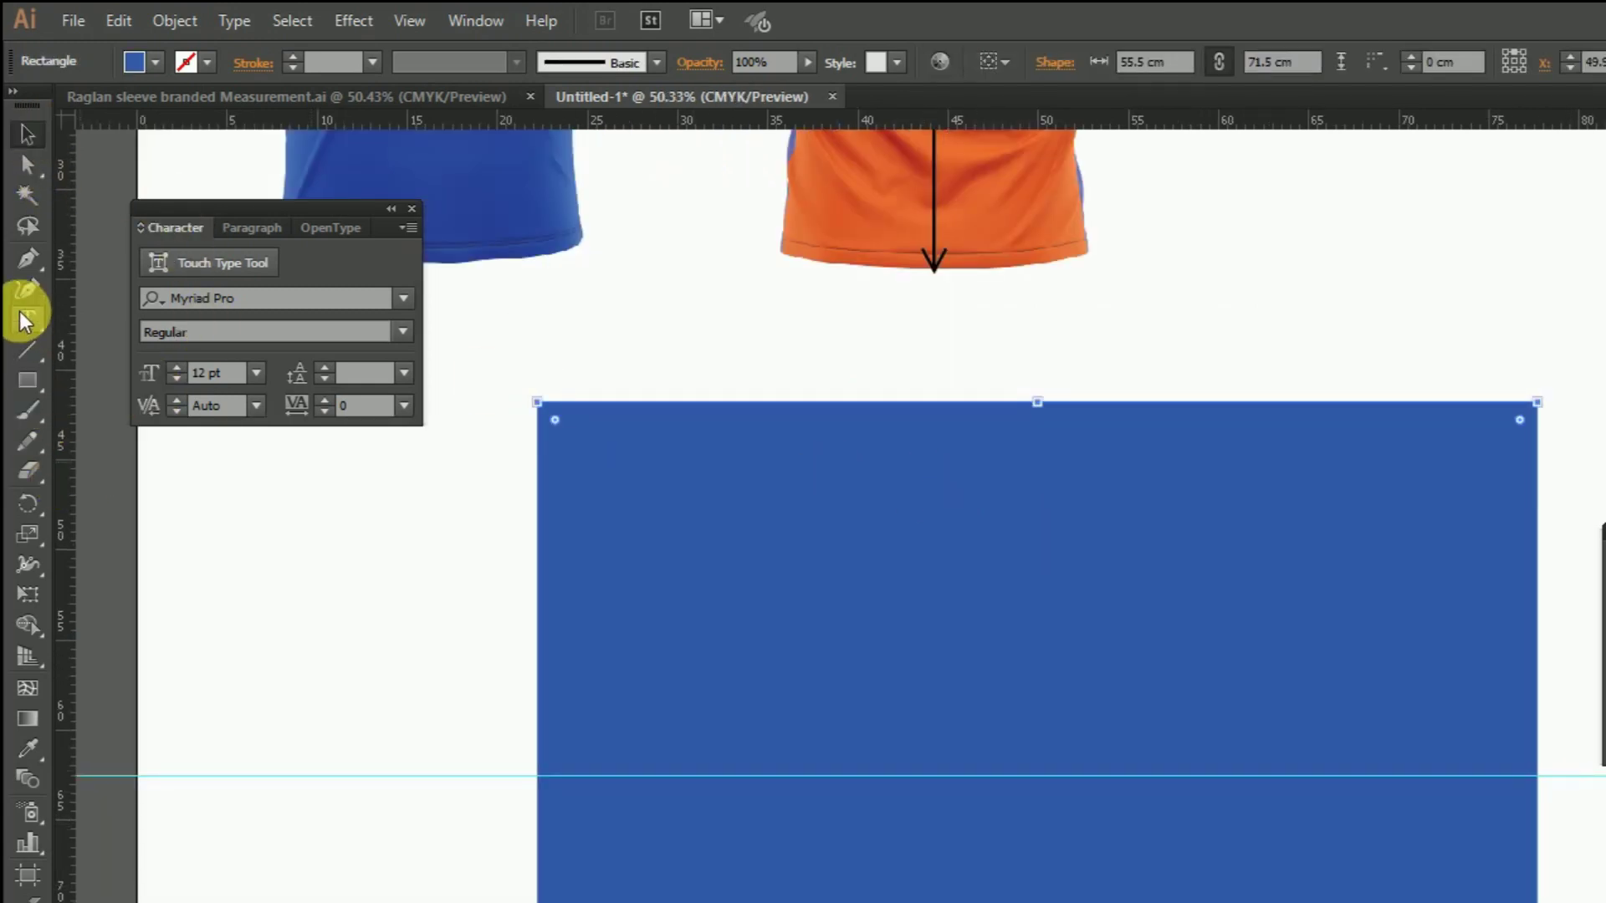
left_click_drag(24, 268, 156, 295)
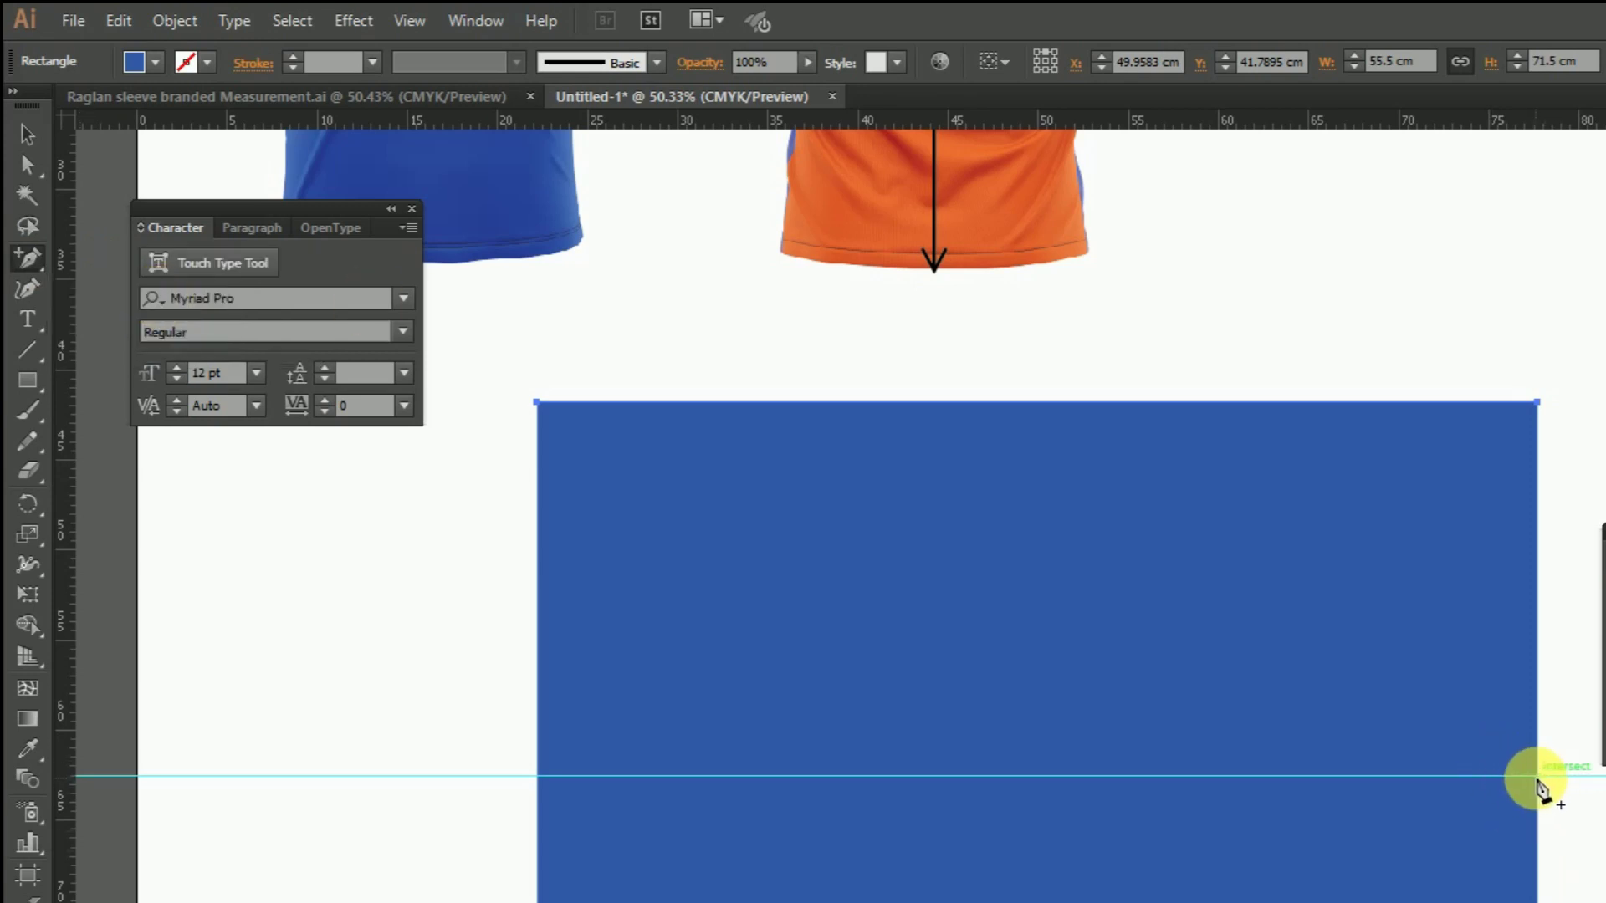
left_click(1537, 776)
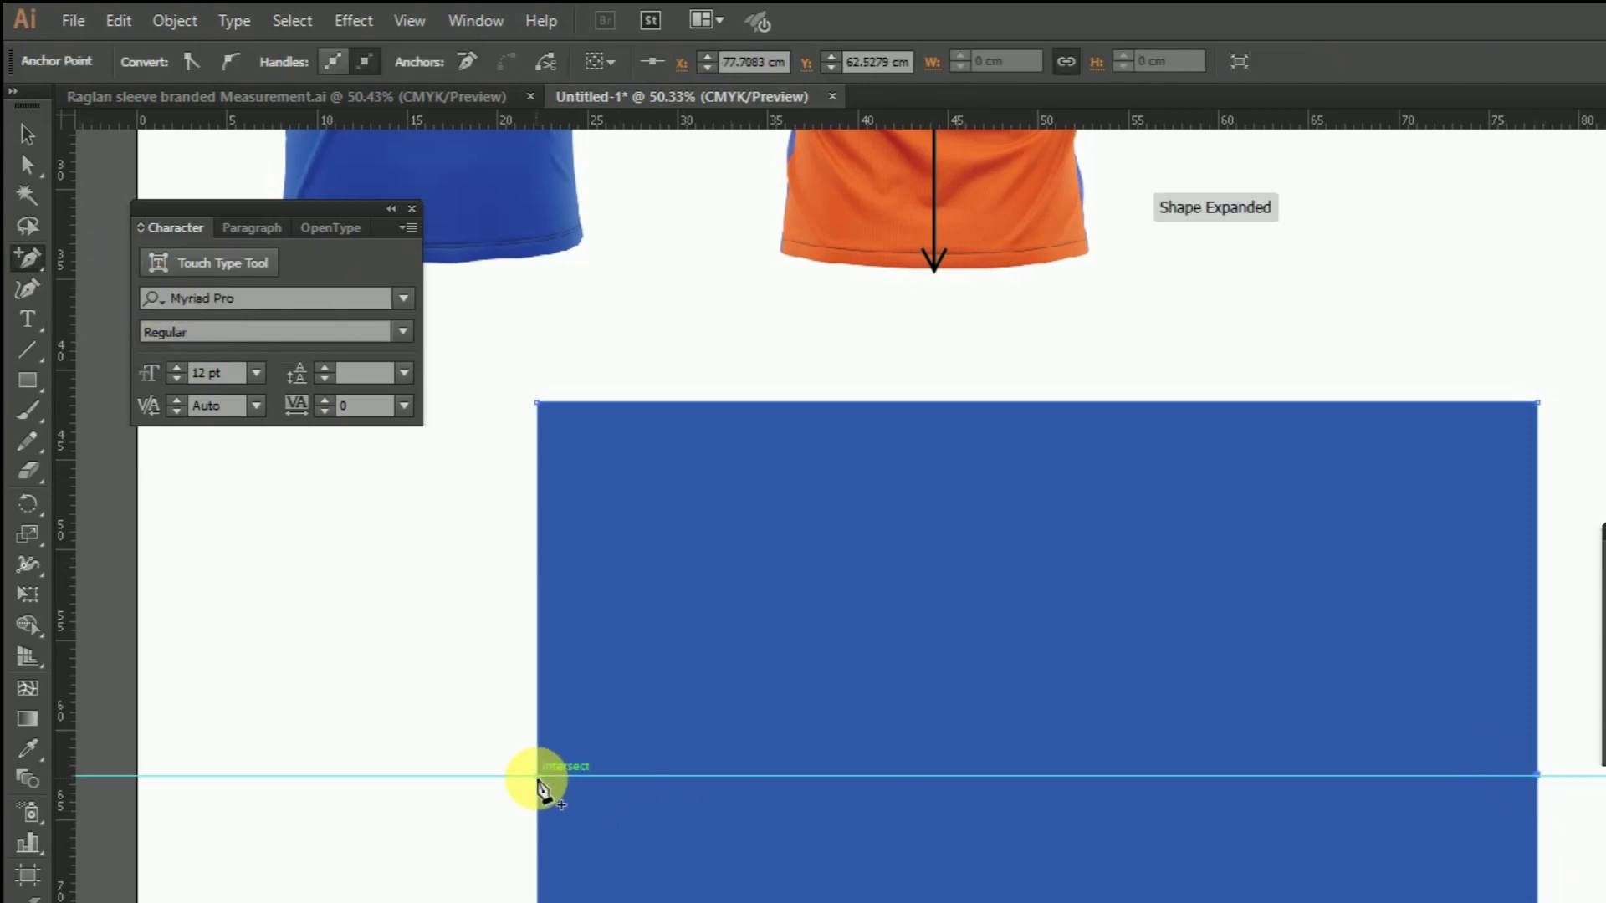
key("ctrl+shift+a")
Create an ellipse 13.9 cm wide and 11.5 cm high in the empty area beside the Medium shirts.
left_click(27, 383)
left_click_drag(28, 393, 172, 434)
left_click_drag(1328, 577, 751, 641)
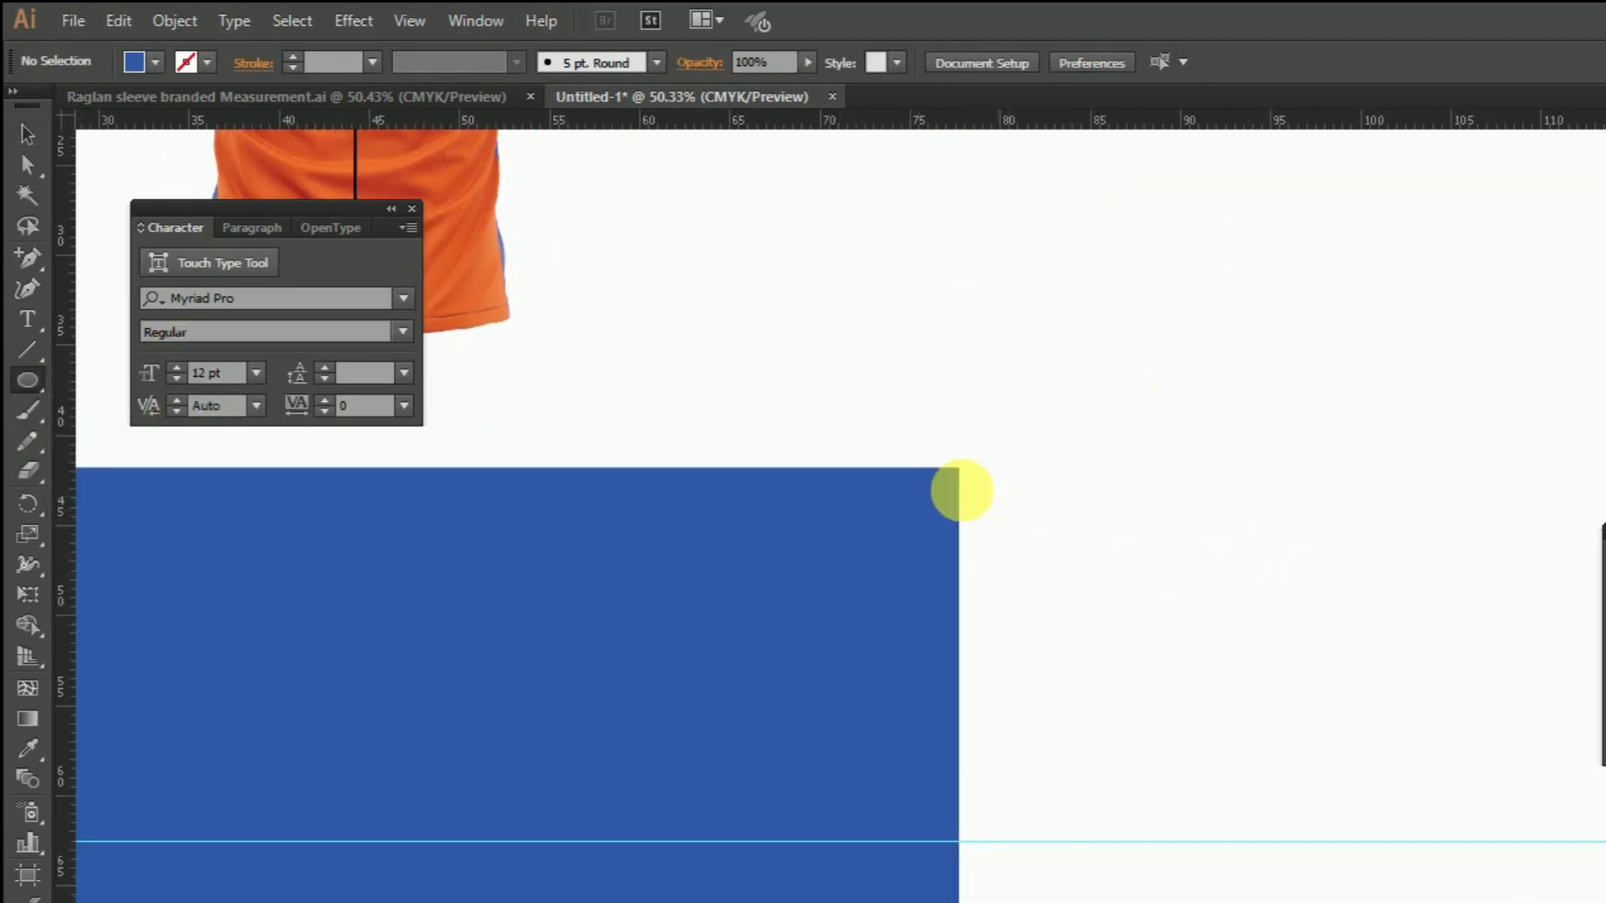
left_click_drag(962, 490, 1542, 824)
left_click(1532, 548)
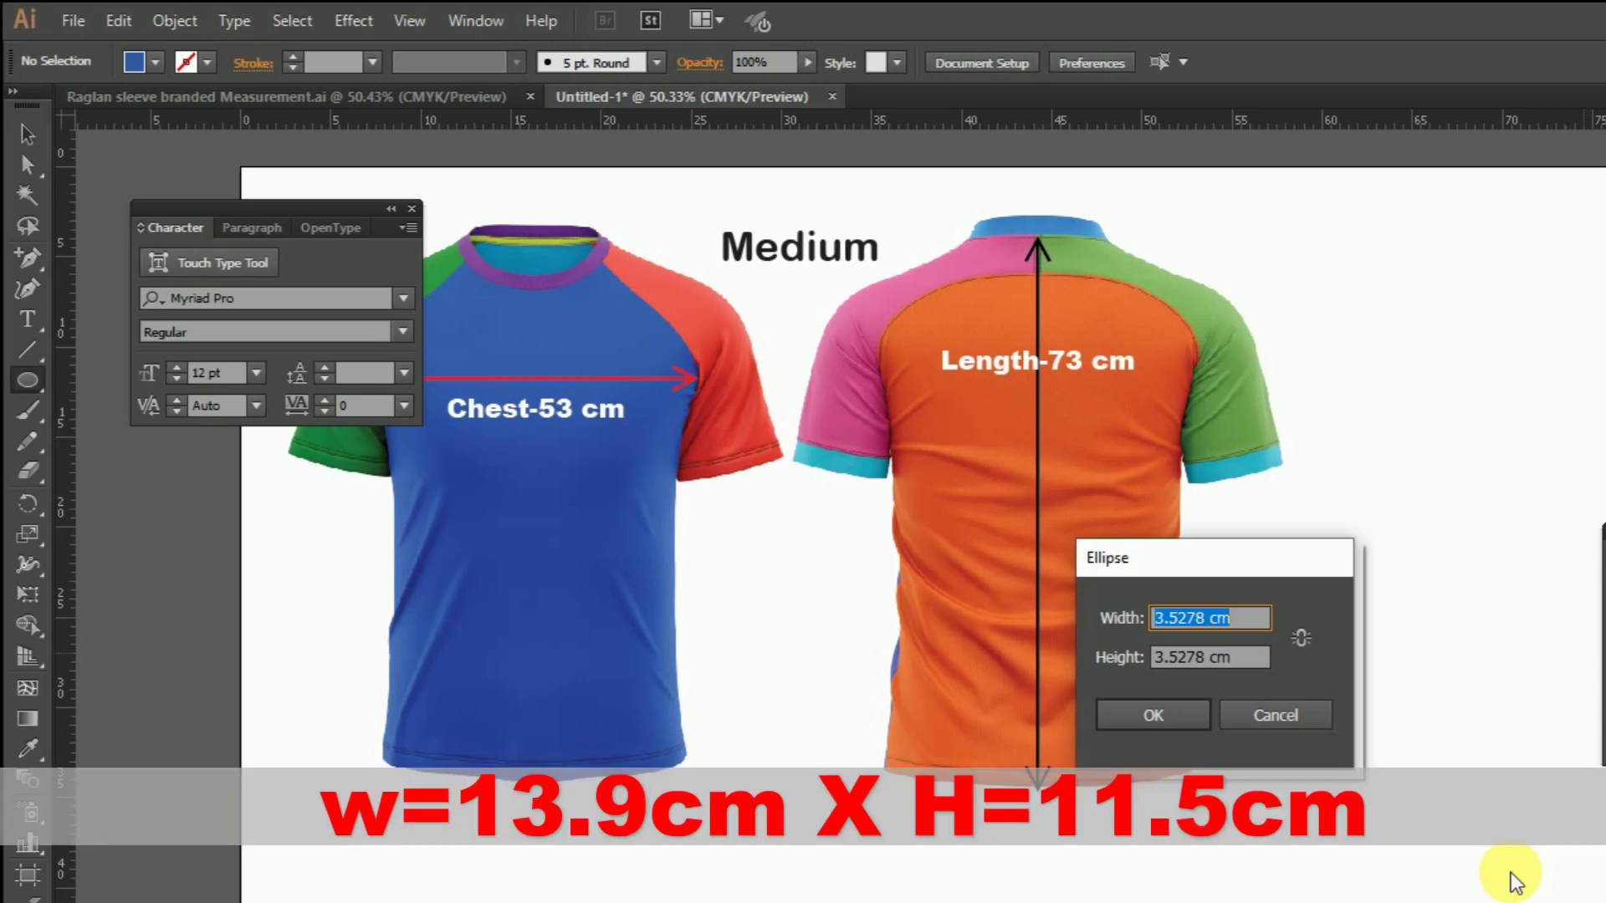
type("13.9")
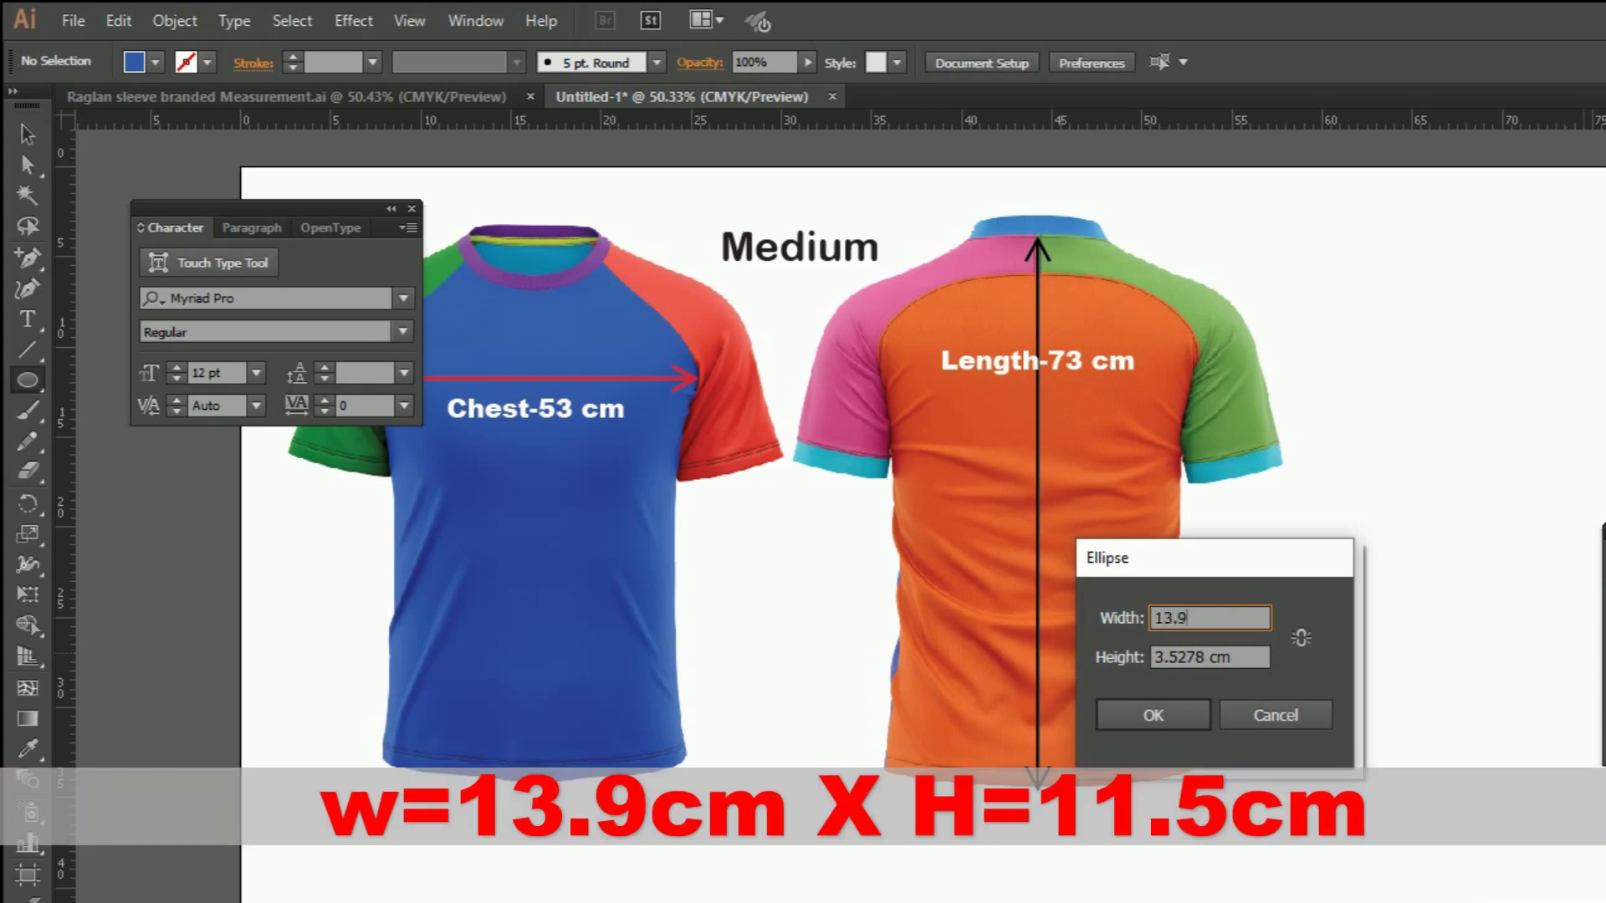
key("Tab")
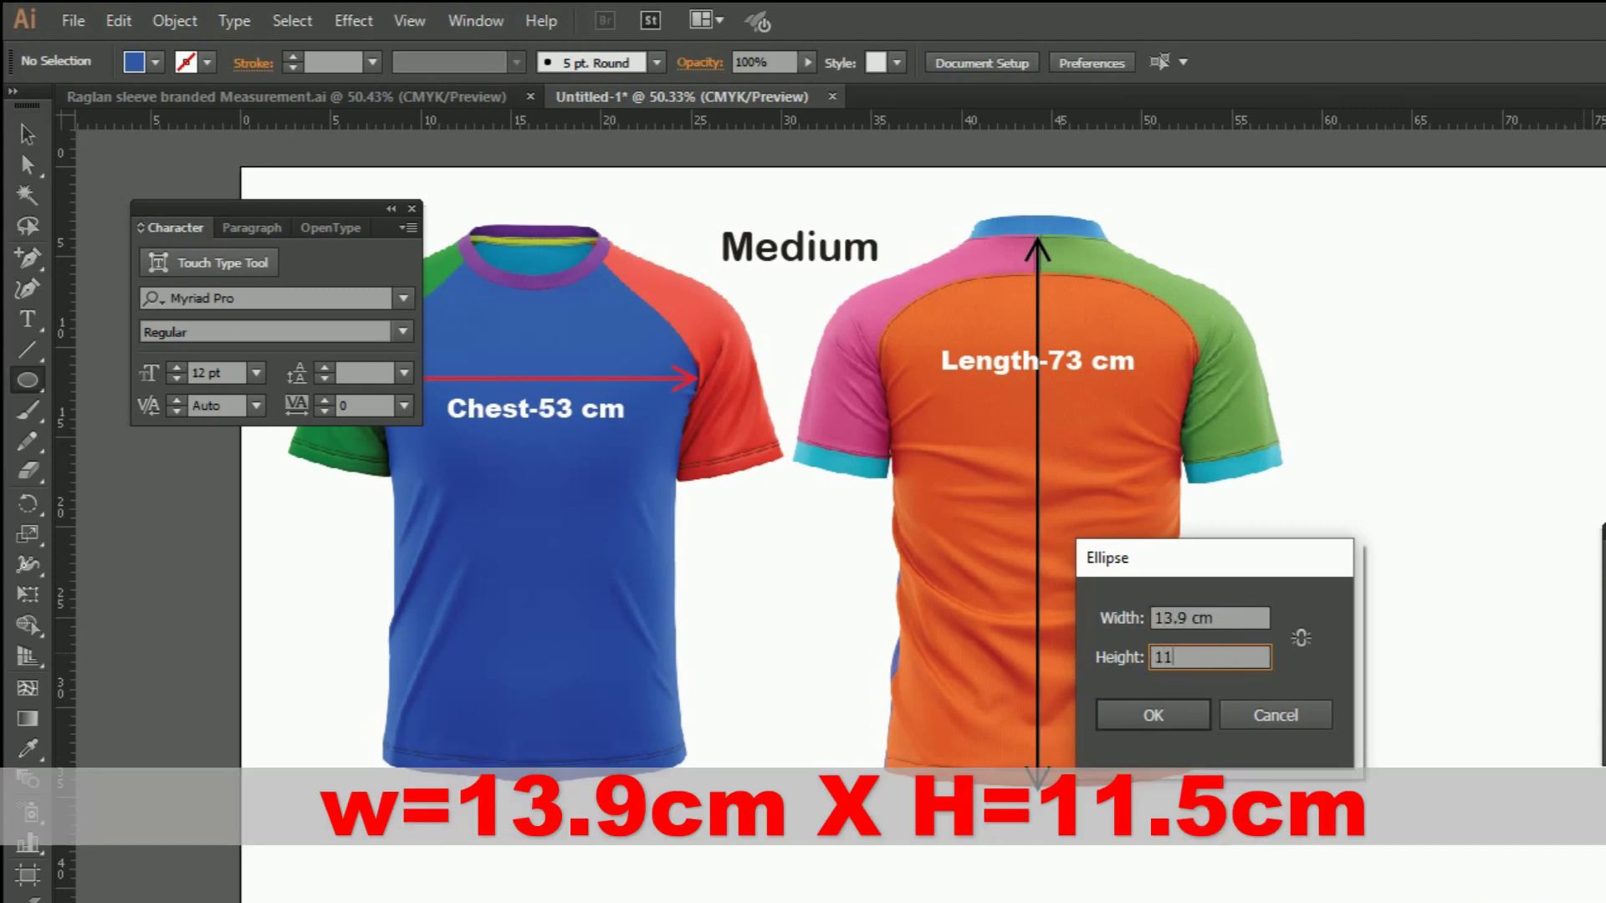
type("11.5")
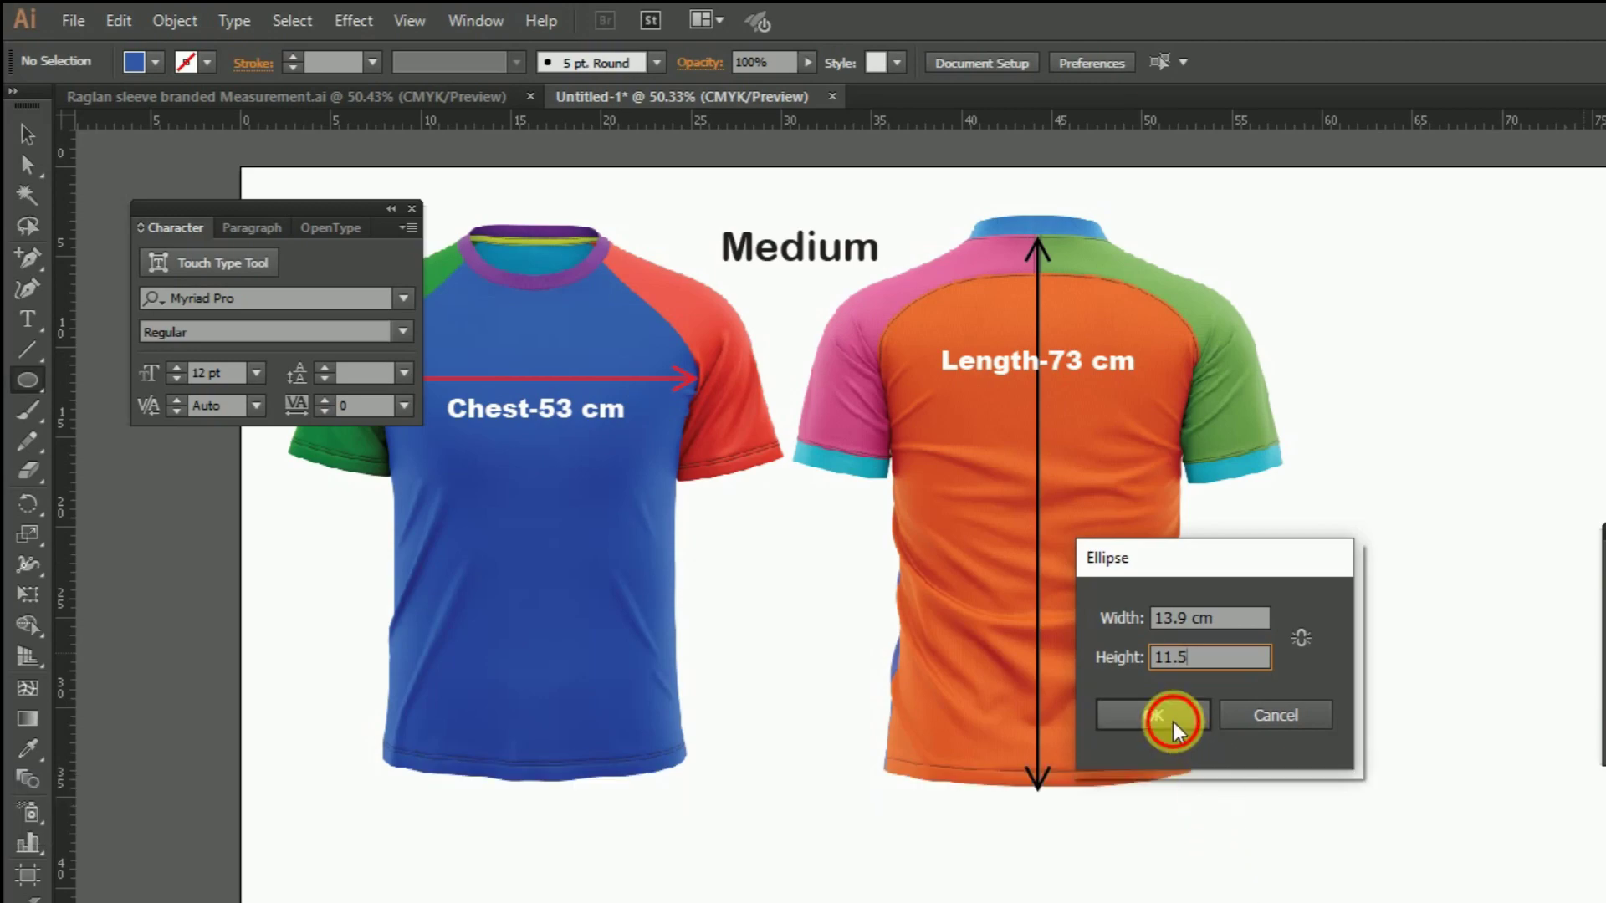
left_click(1153, 714)
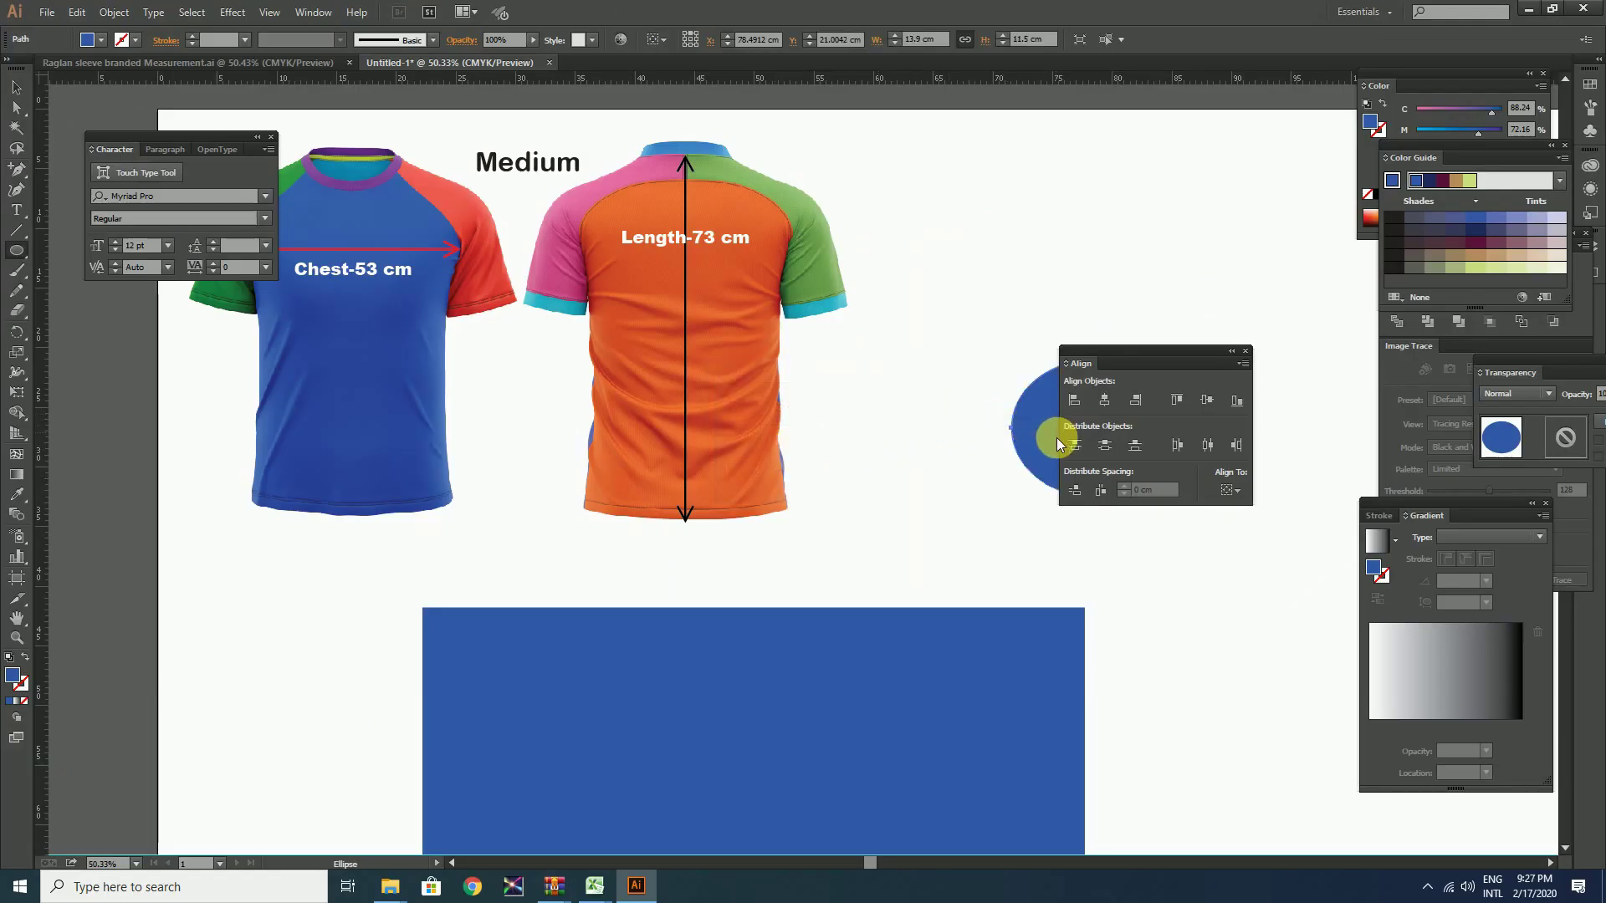
Move the ellipse above the blue rectangle and fill it with the purple sampled from the front shirt's collar using the Eyedropper.
left_click_drag(1058, 443, 933, 536)
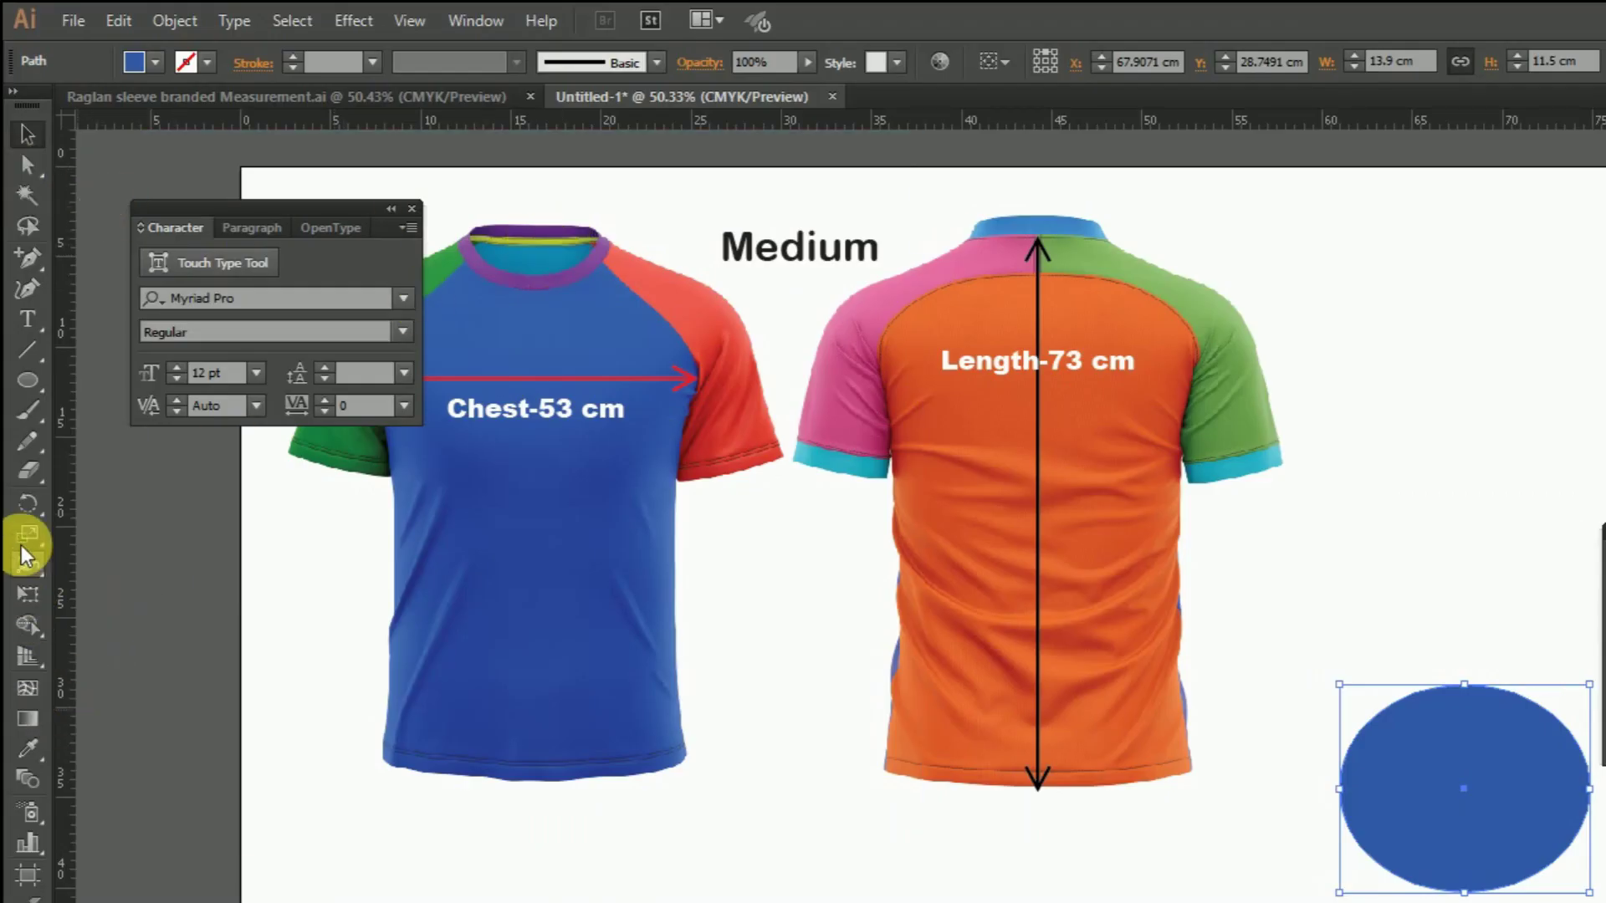
left_click(27, 747)
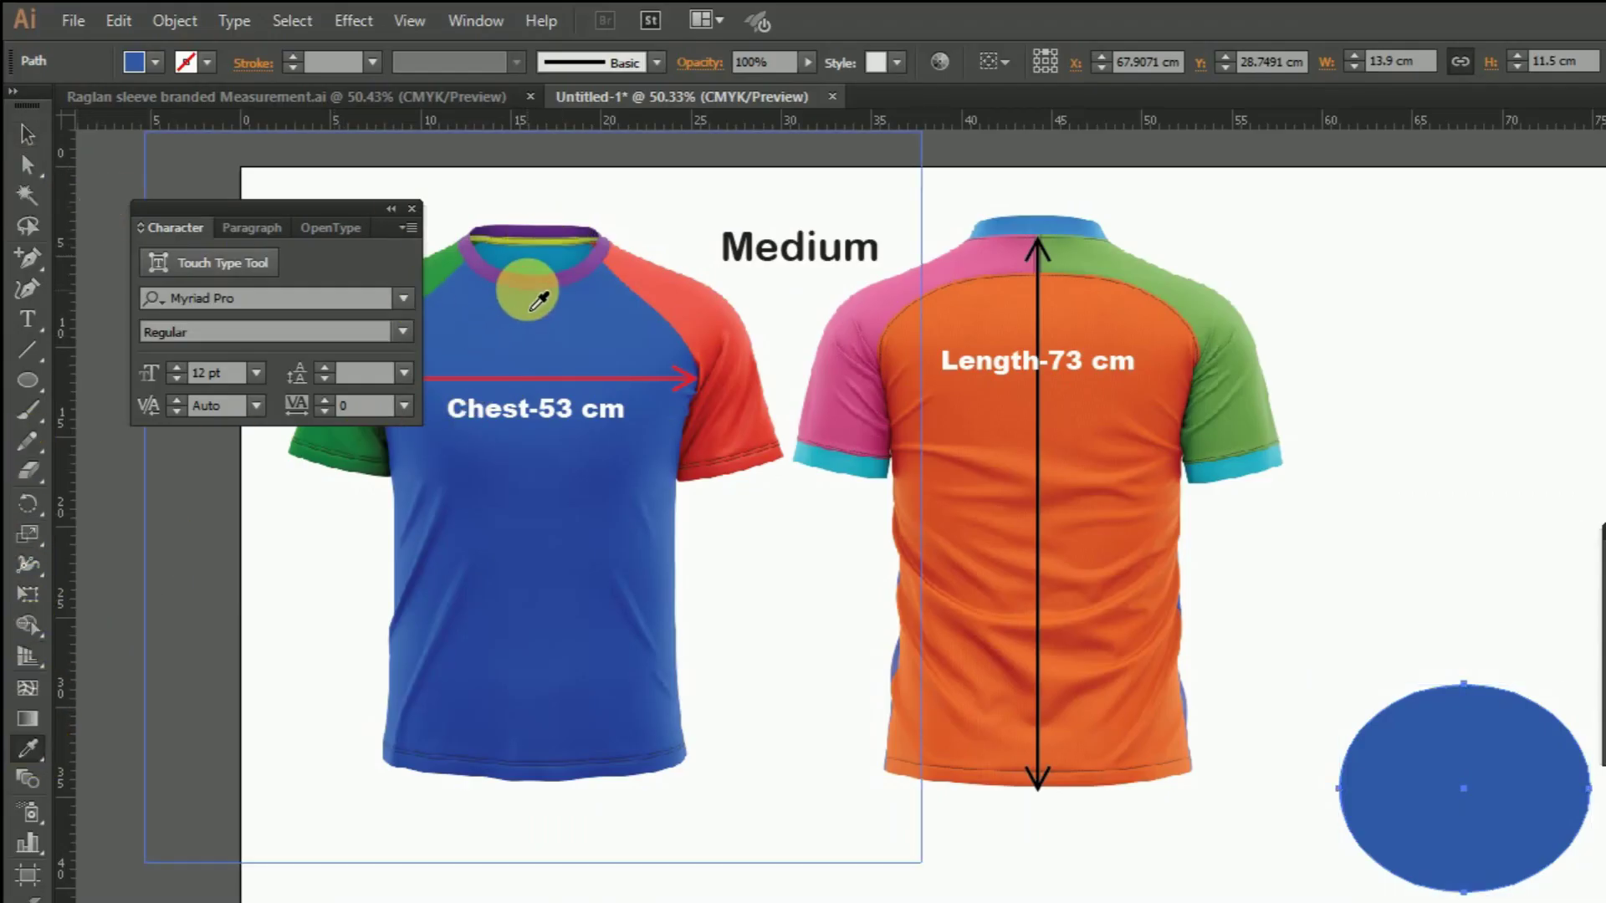
left_click(531, 278)
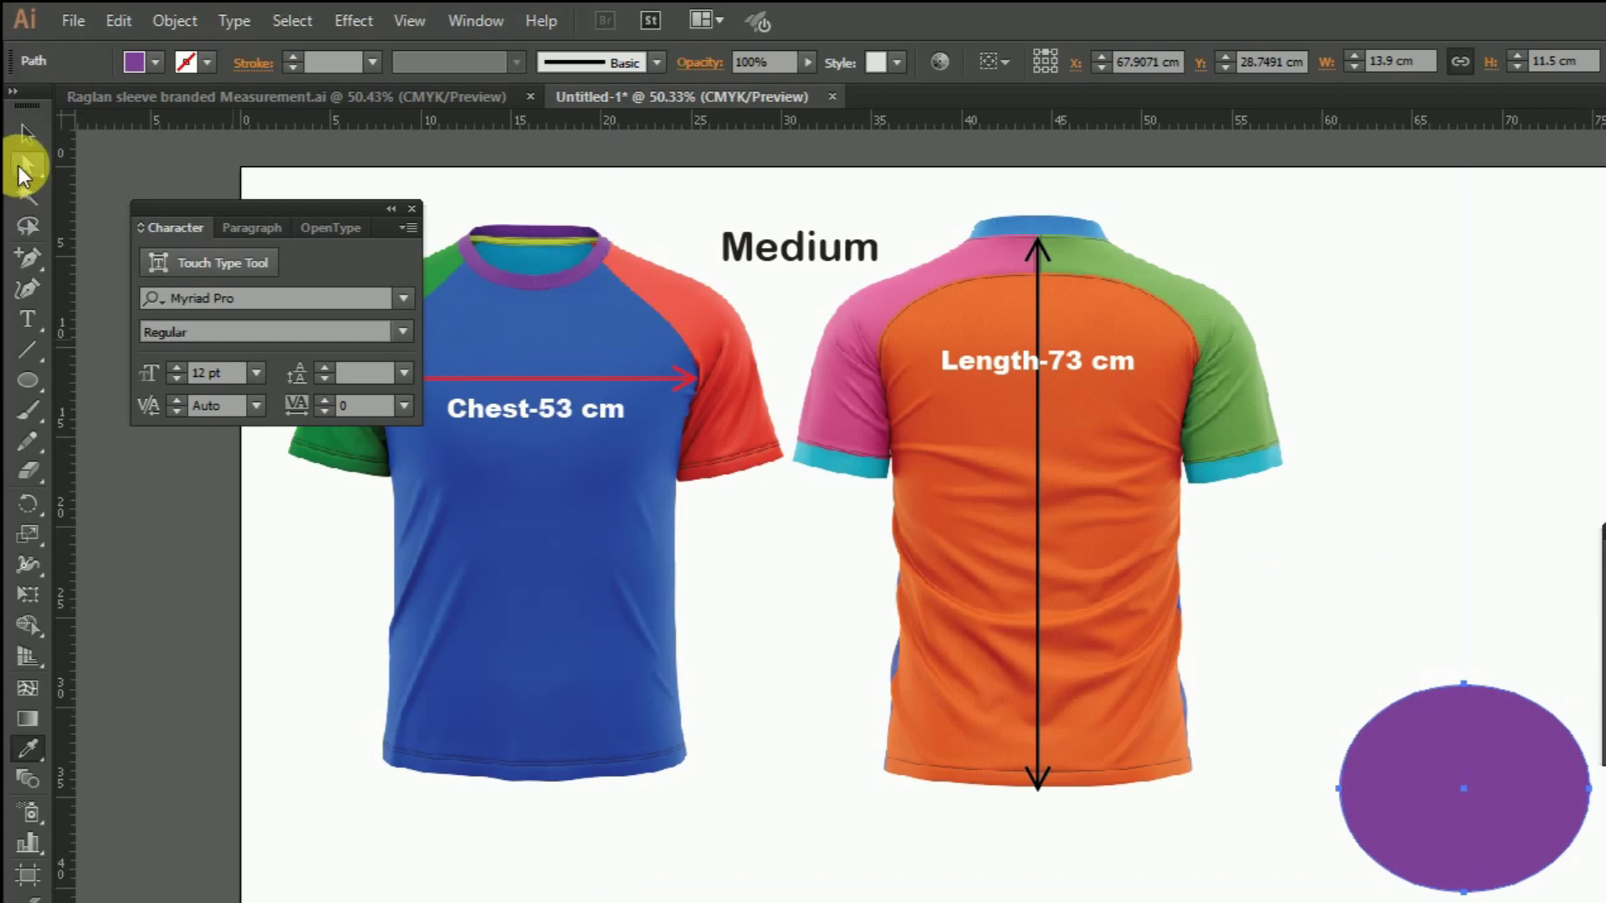
Delete the top anchor point of the purple ellipse to leave only its lower half.
left_click(25, 163)
left_click_drag(1372, 634, 1543, 721)
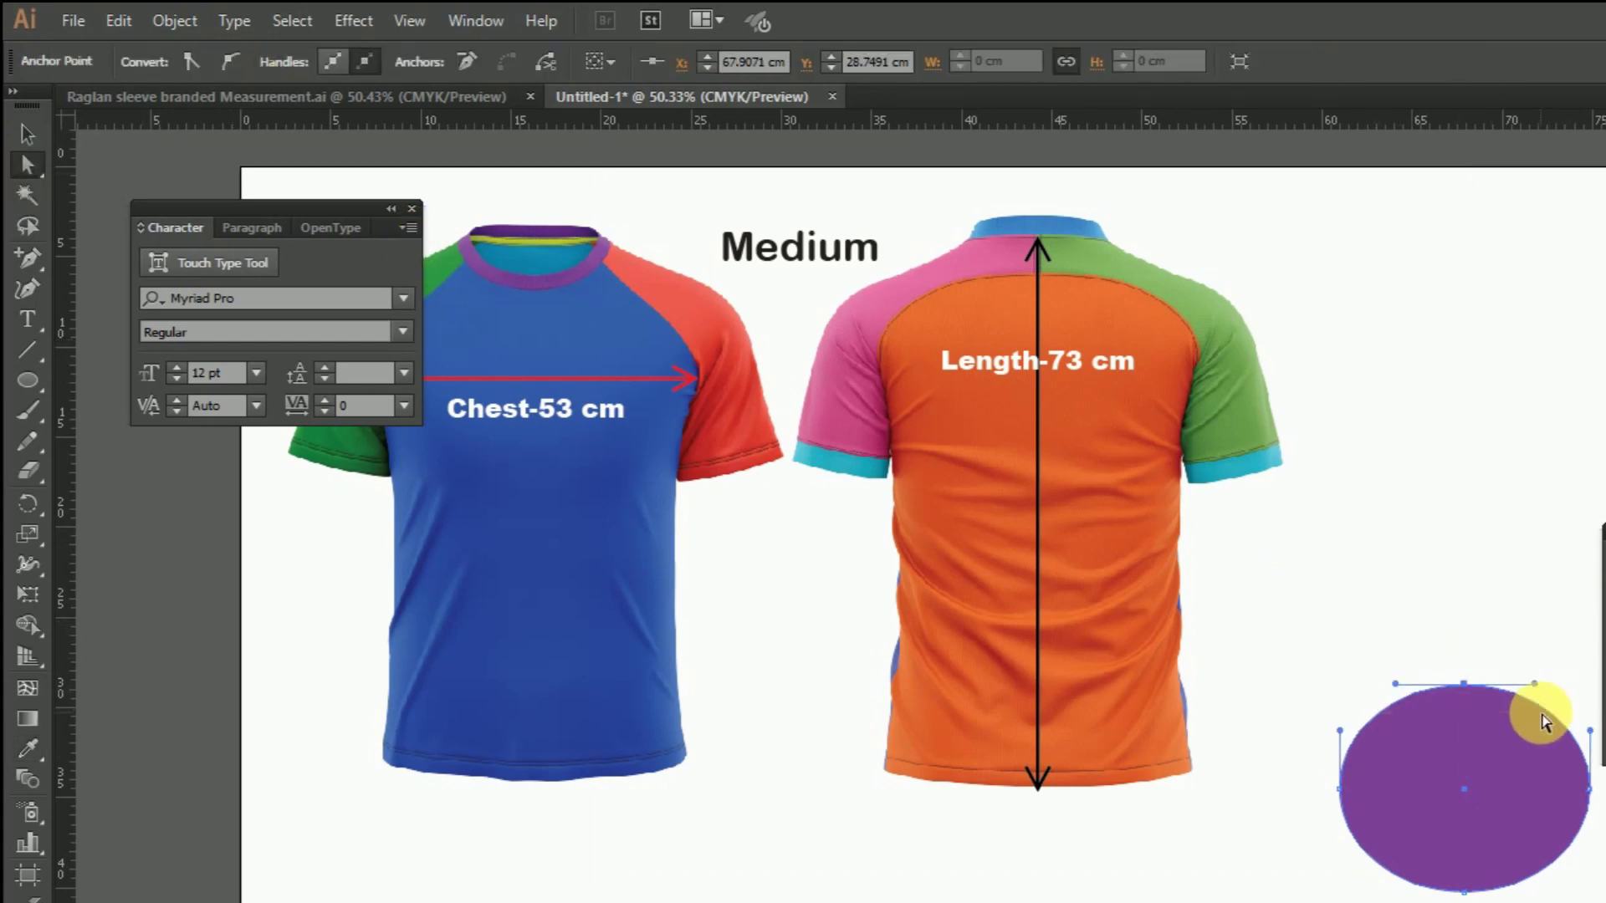
key("BackSpace")
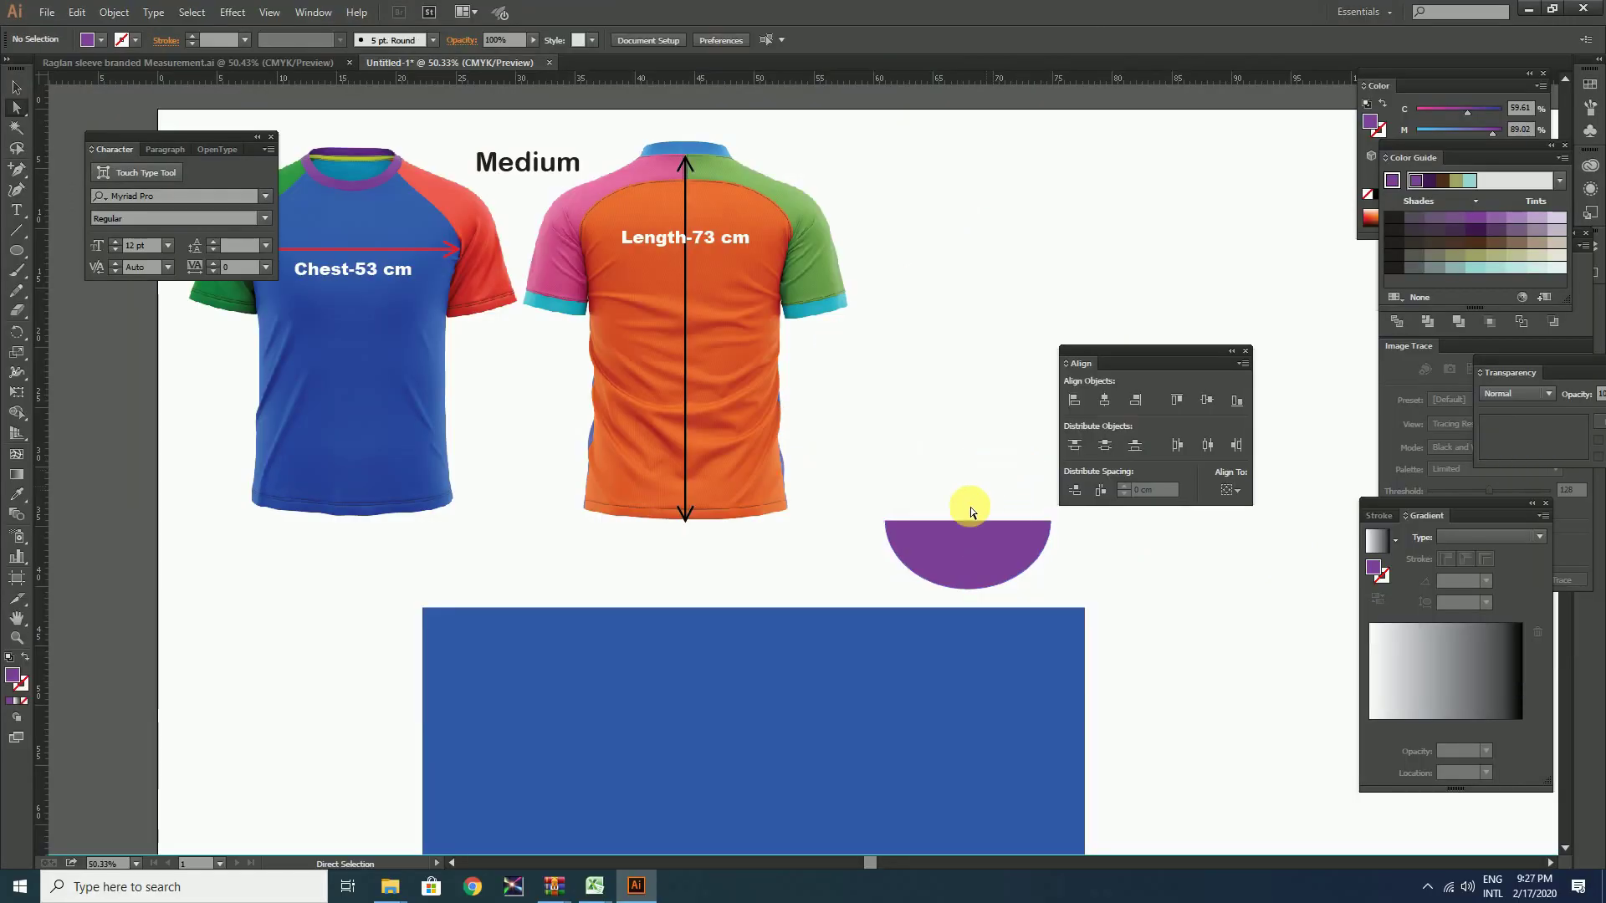
Place the purple half-ellipse against the blue rectangle's top edge and align the two shapes by their horizontal centers.
left_click_drag(937, 575, 753, 631)
left_click(16, 87)
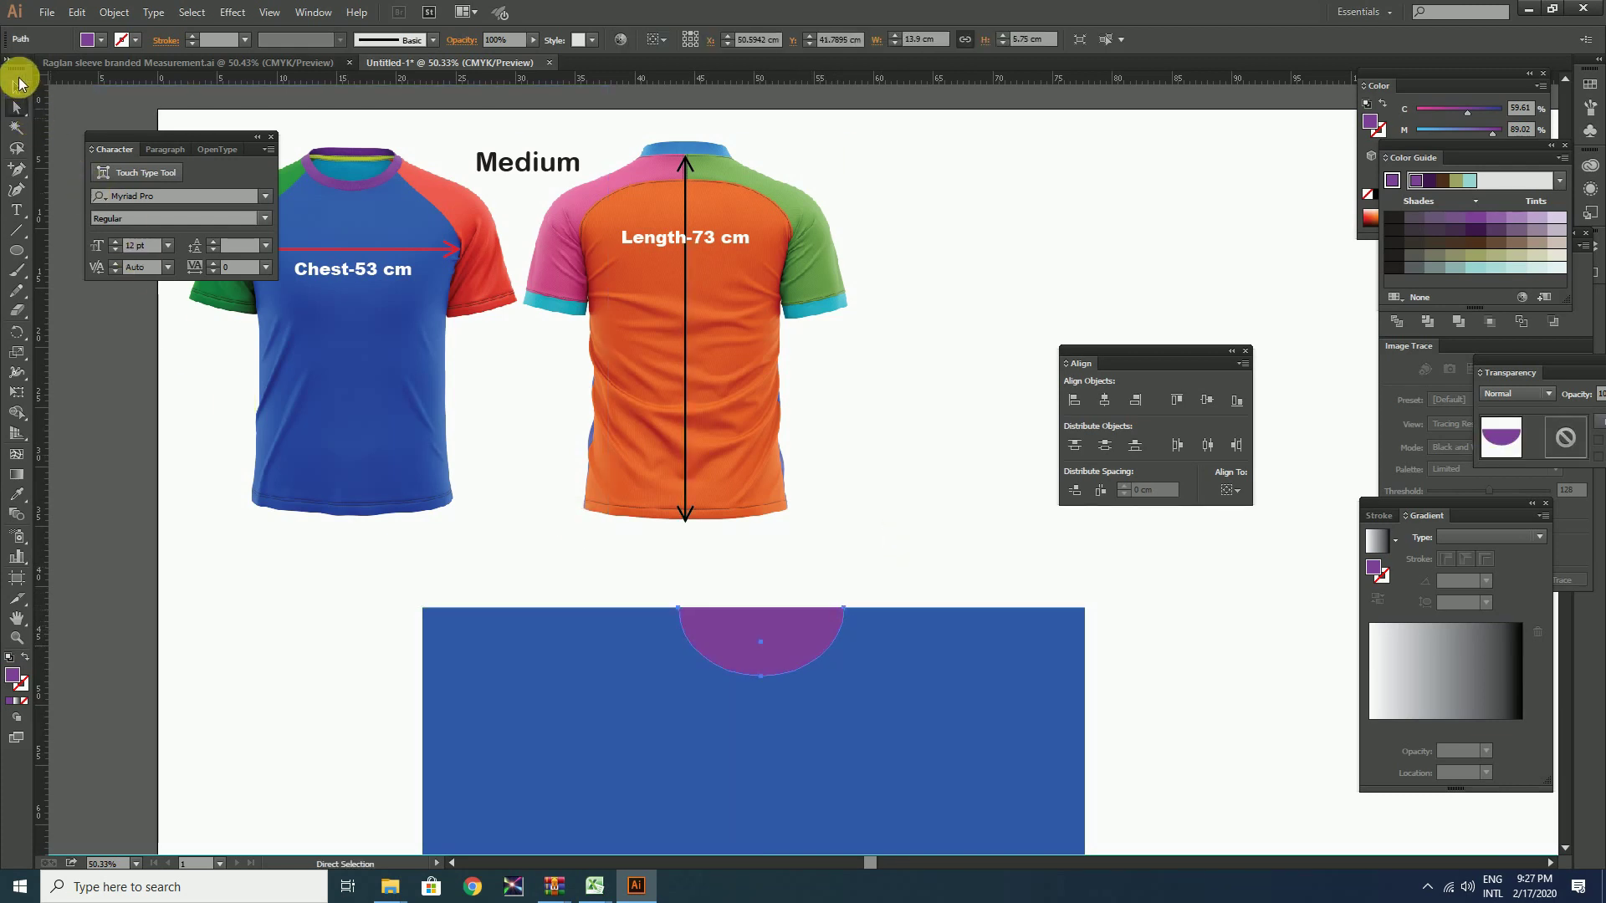
left_click(778, 605)
left_click(1101, 403)
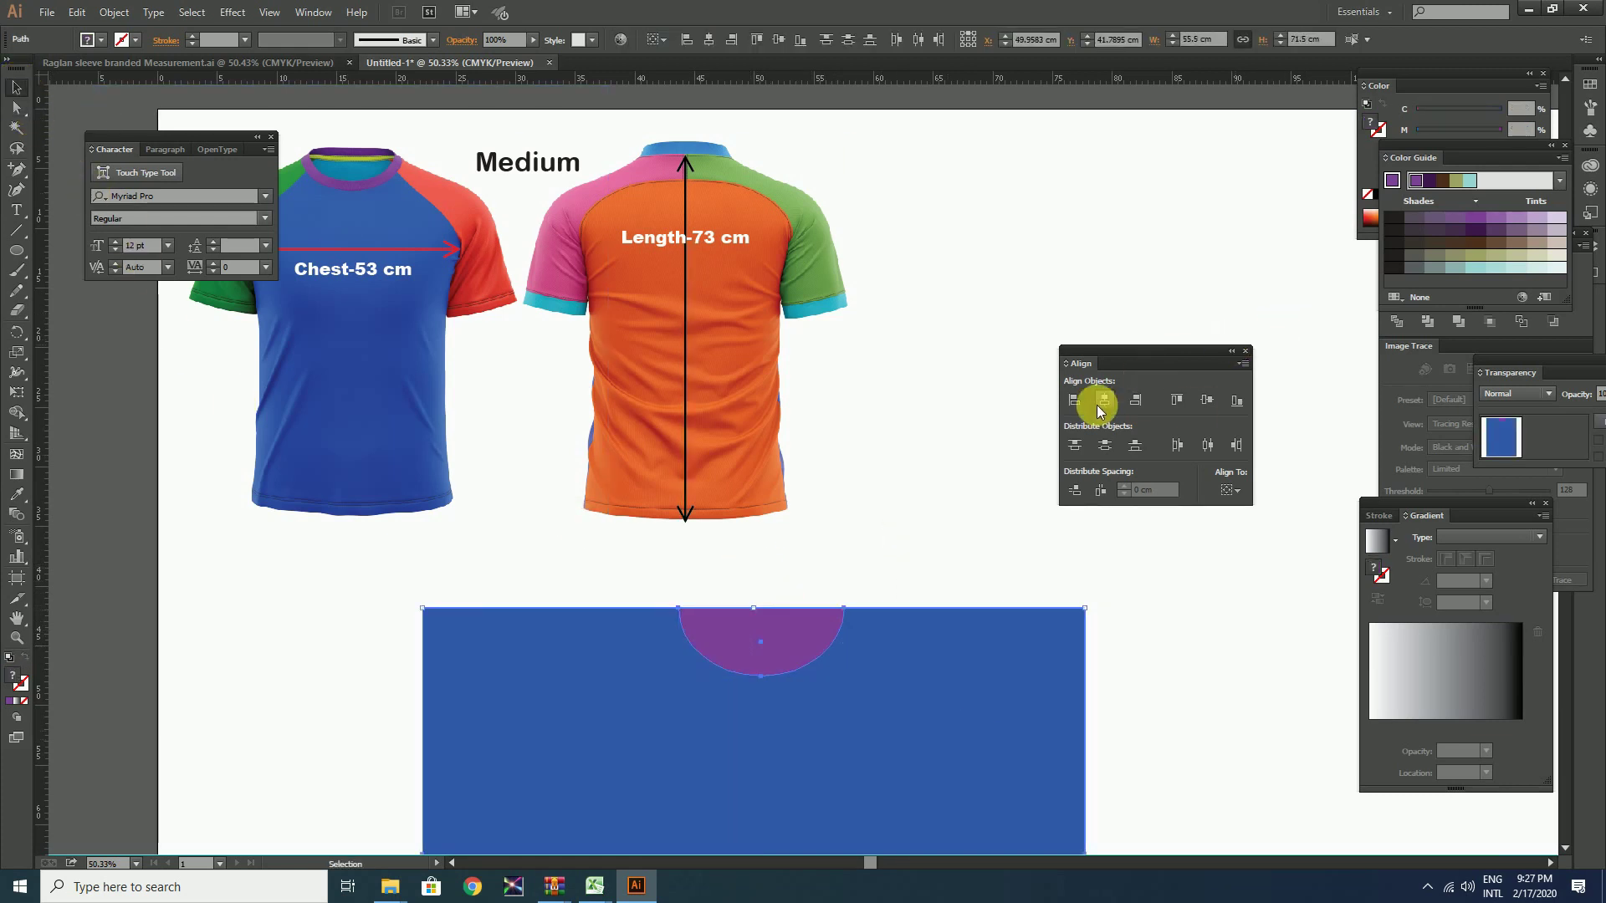
Place vertical guides at the two upper corners of the purple half-ellipse.
key("z")
left_click_drag(747, 636, 1176, 215)
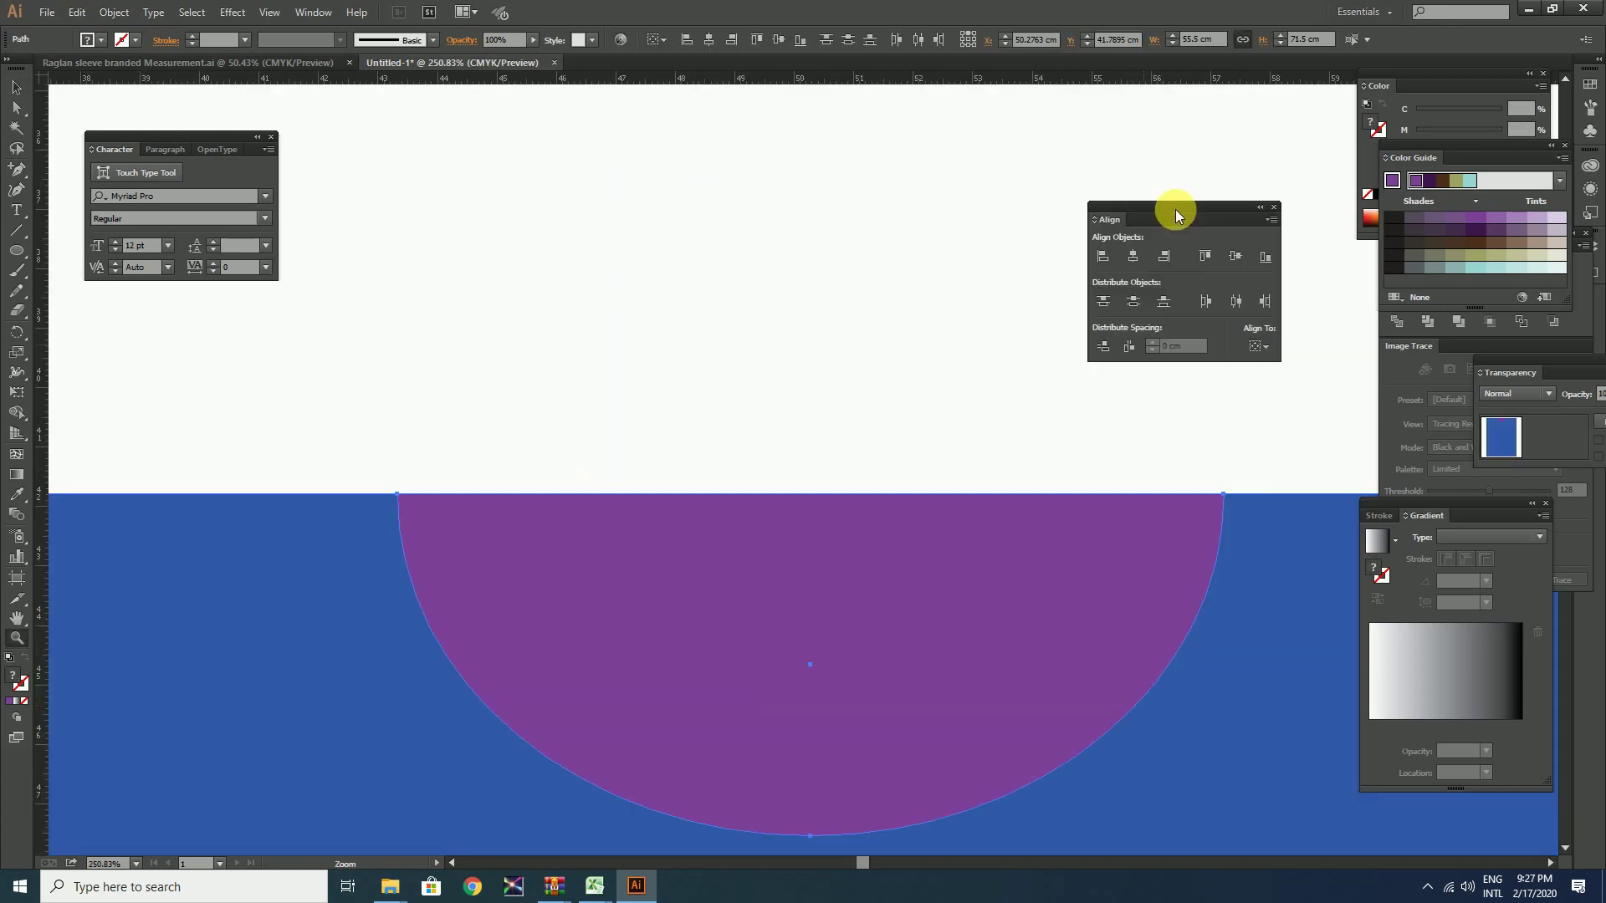
left_click_drag(43, 298, 396, 469)
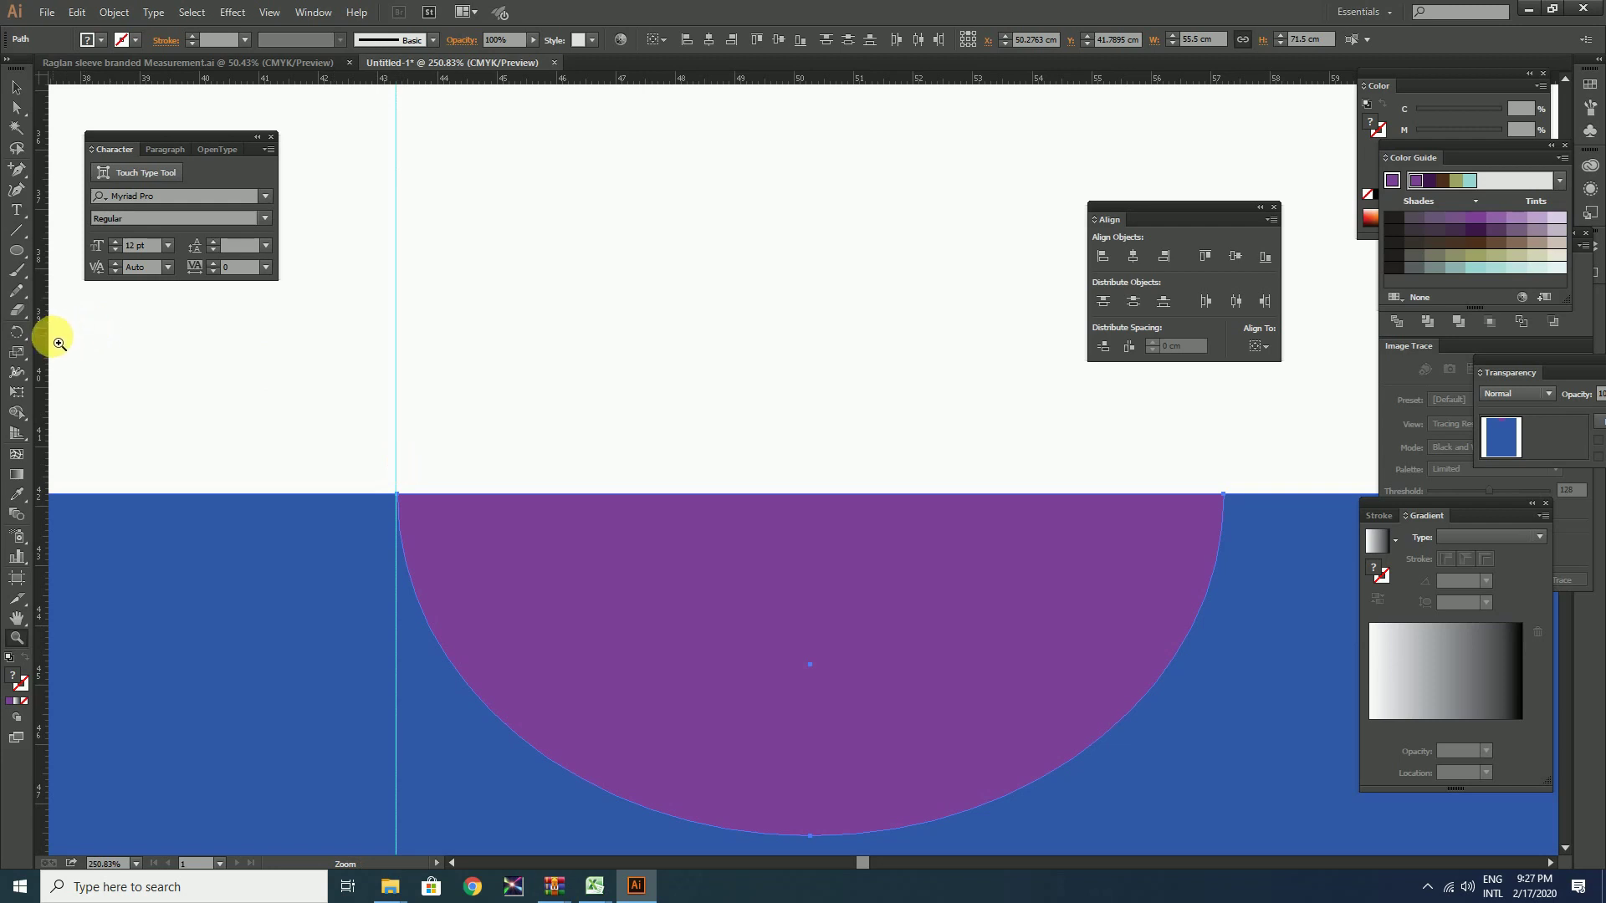
left_click_drag(42, 348, 1223, 516)
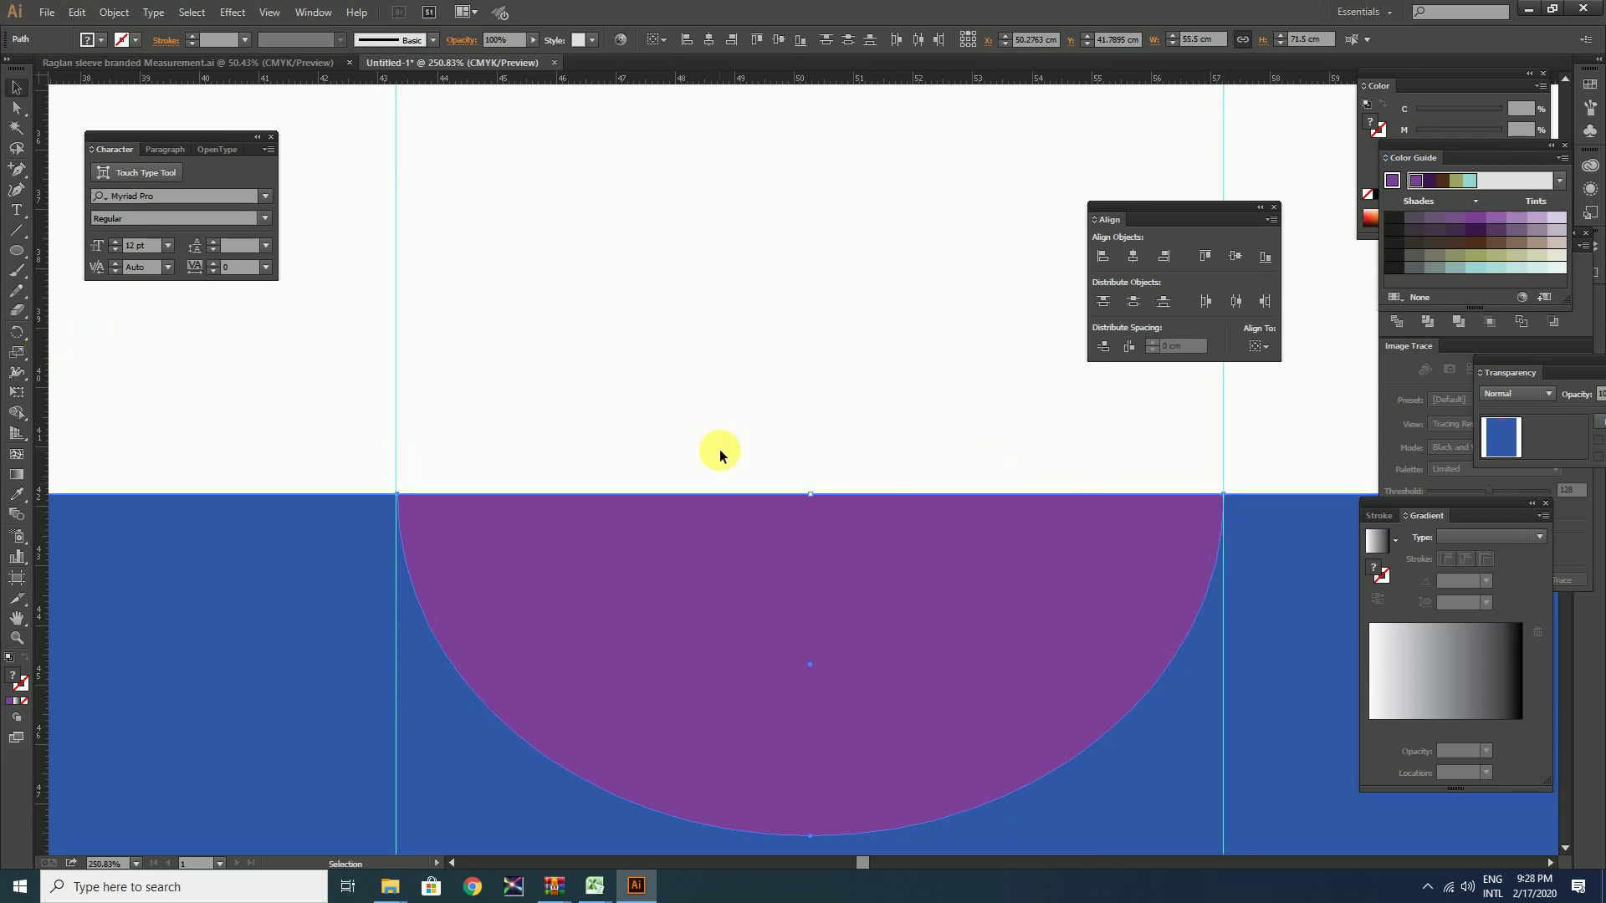
Lock the purple half-ellipse and add anchor points on the blue rectangle's top edge at both vertical guides.
left_click(309, 537)
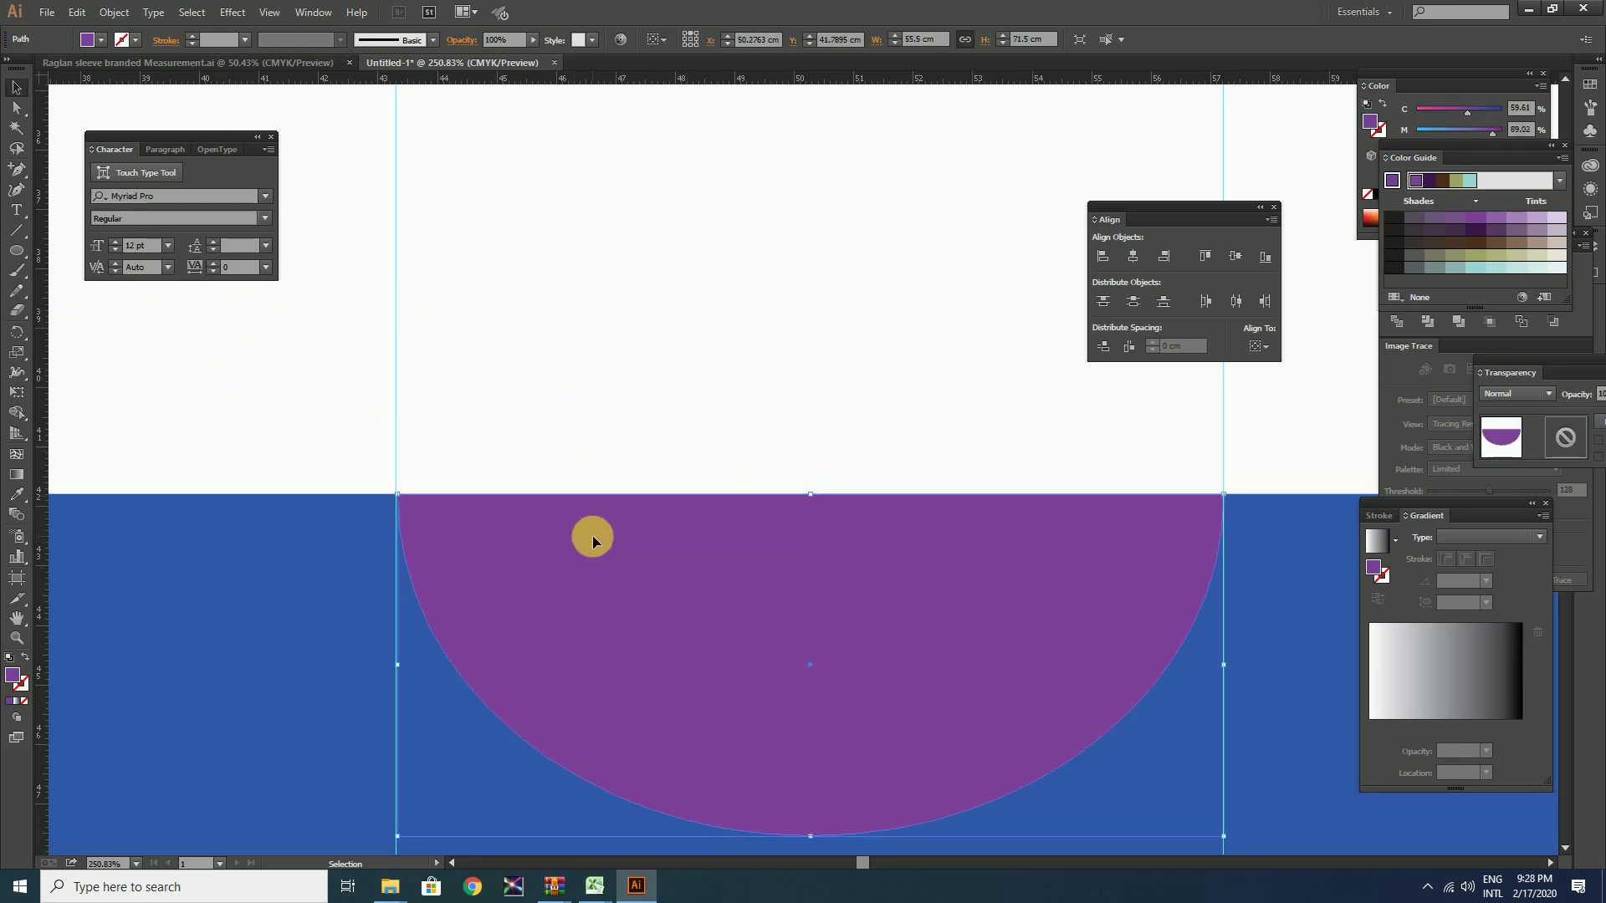
key("ctrl+2")
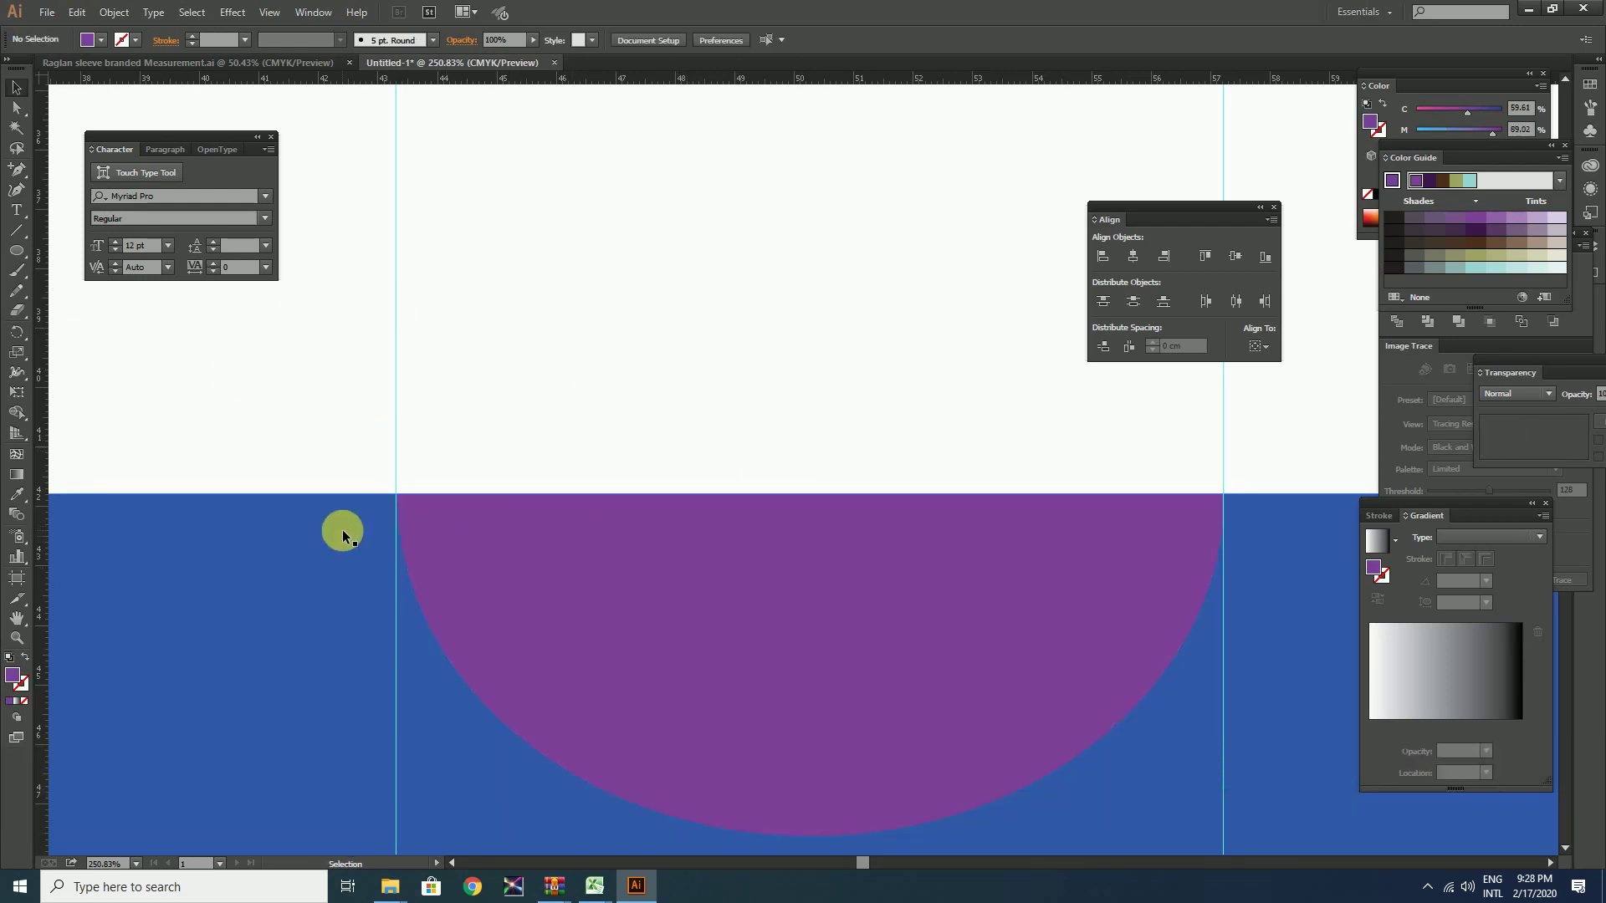
key("ctrl+alt+2")
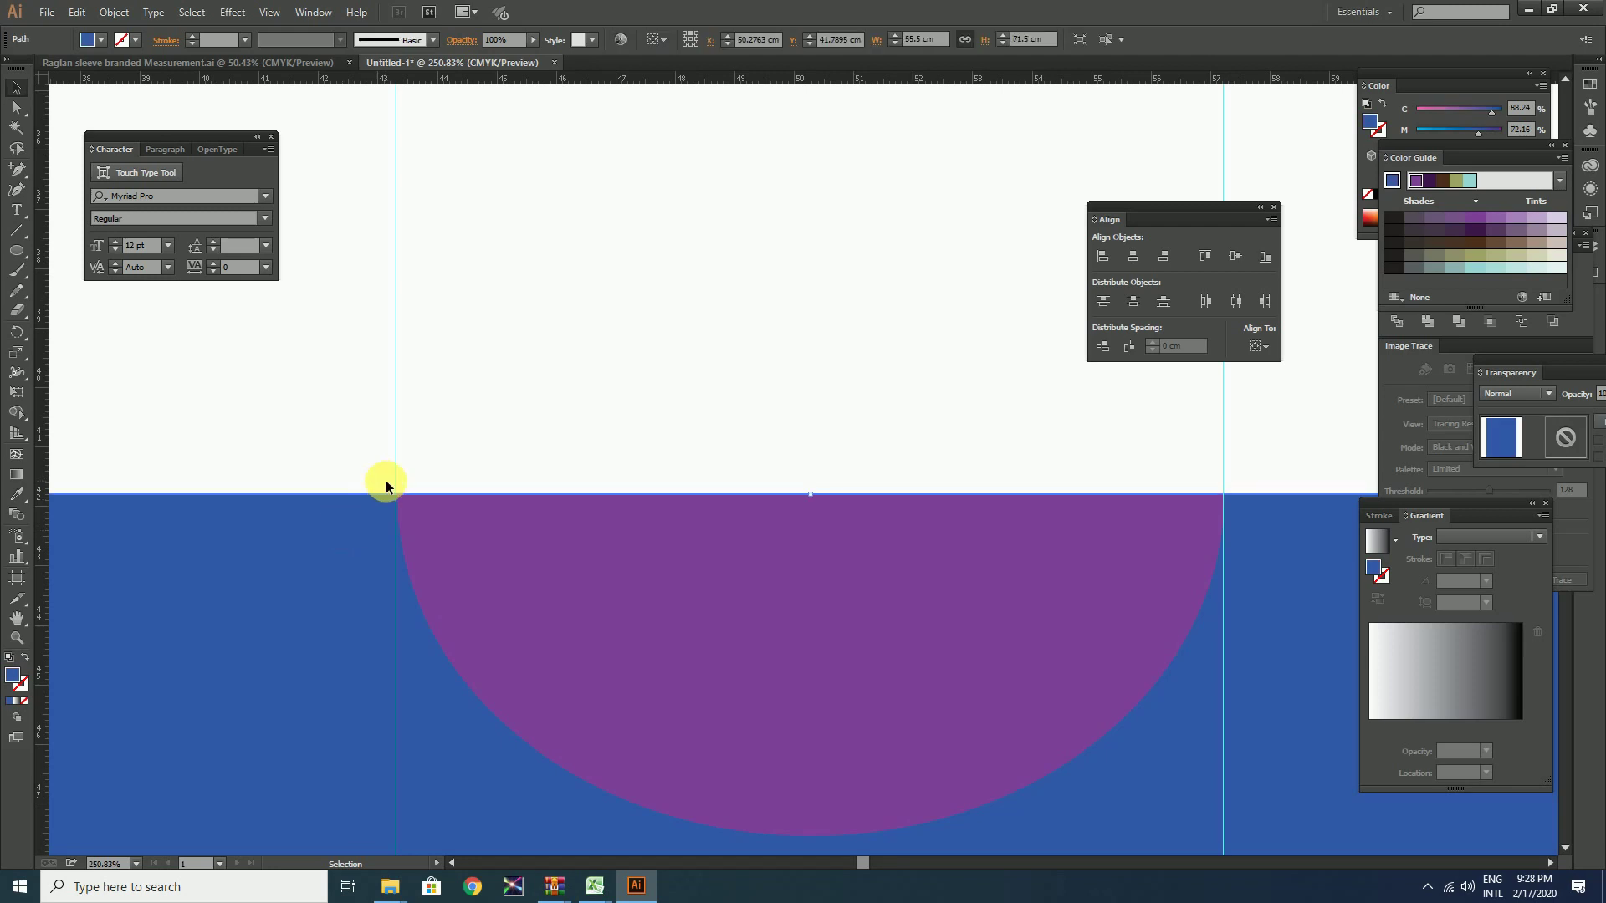
left_click(17, 171)
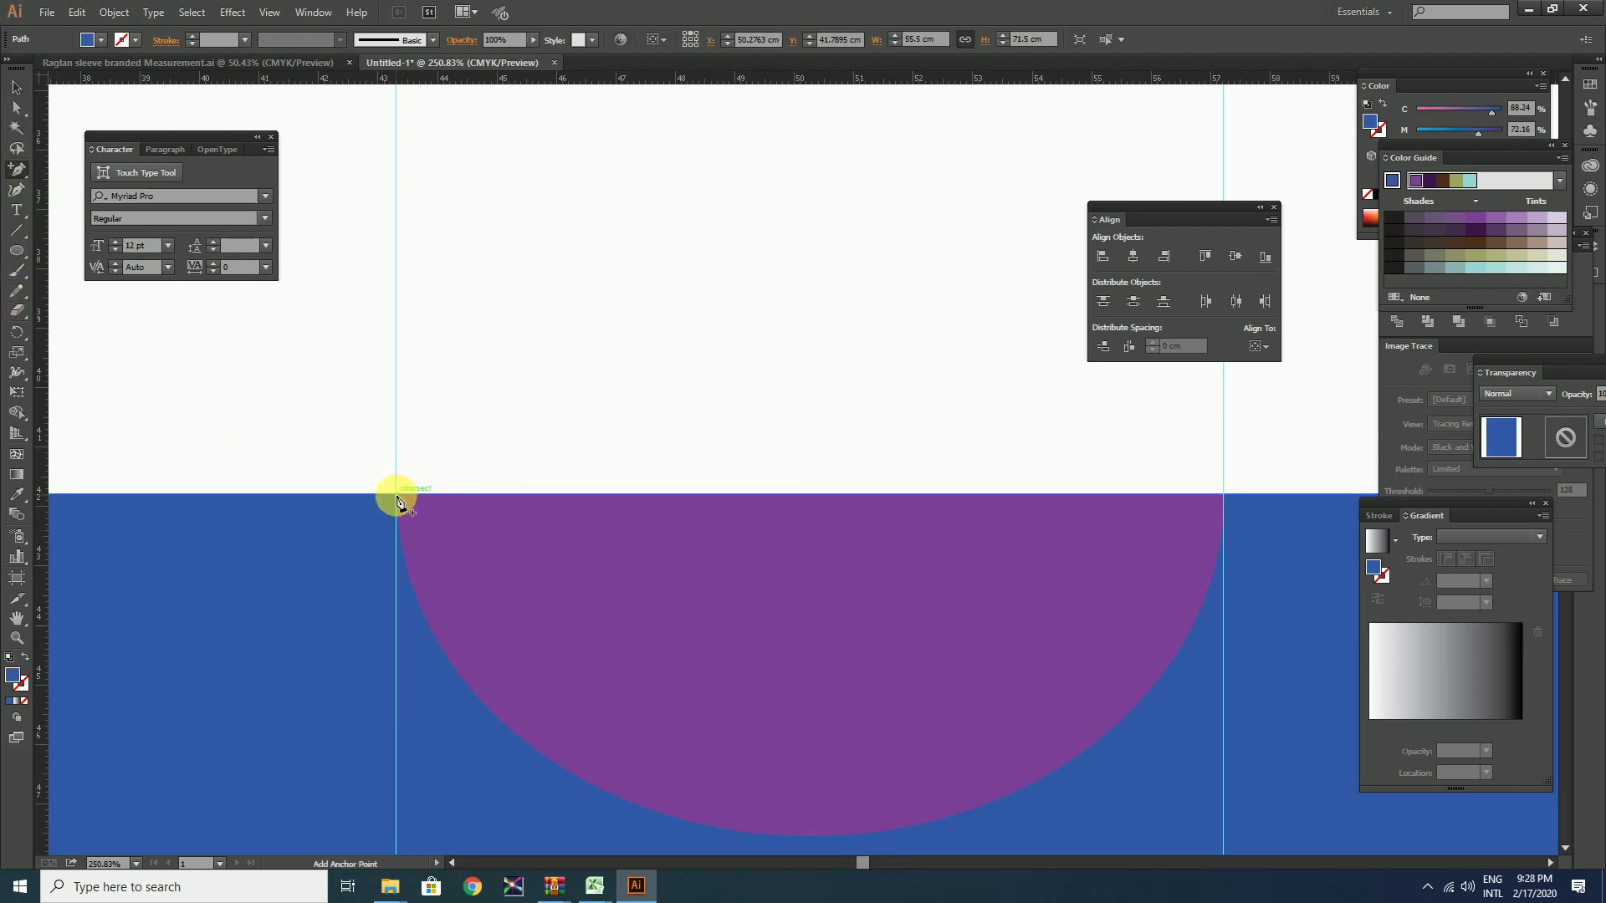
left_click(396, 500)
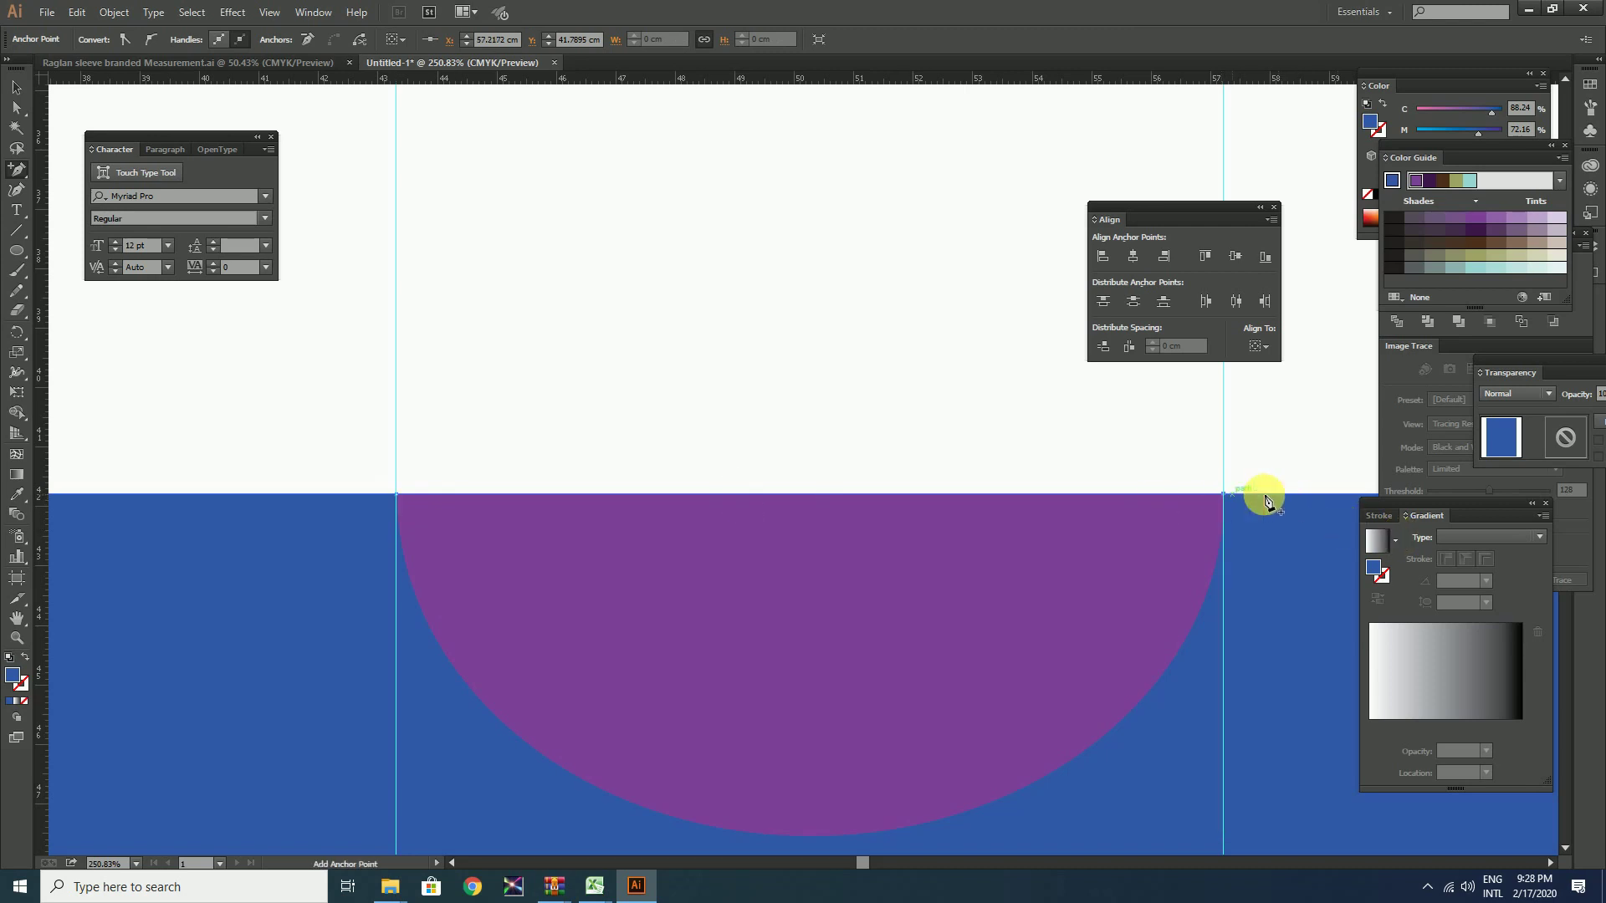
Move the blue rectangle's upper-left corner anchor 6.8 cm horizontally and 14.6 cm vertically.
key("ctrl+minus")
key("ctrl+minus")
key("ctrl+minus")
key("ctrl+minus")
key("ctrl+minus")
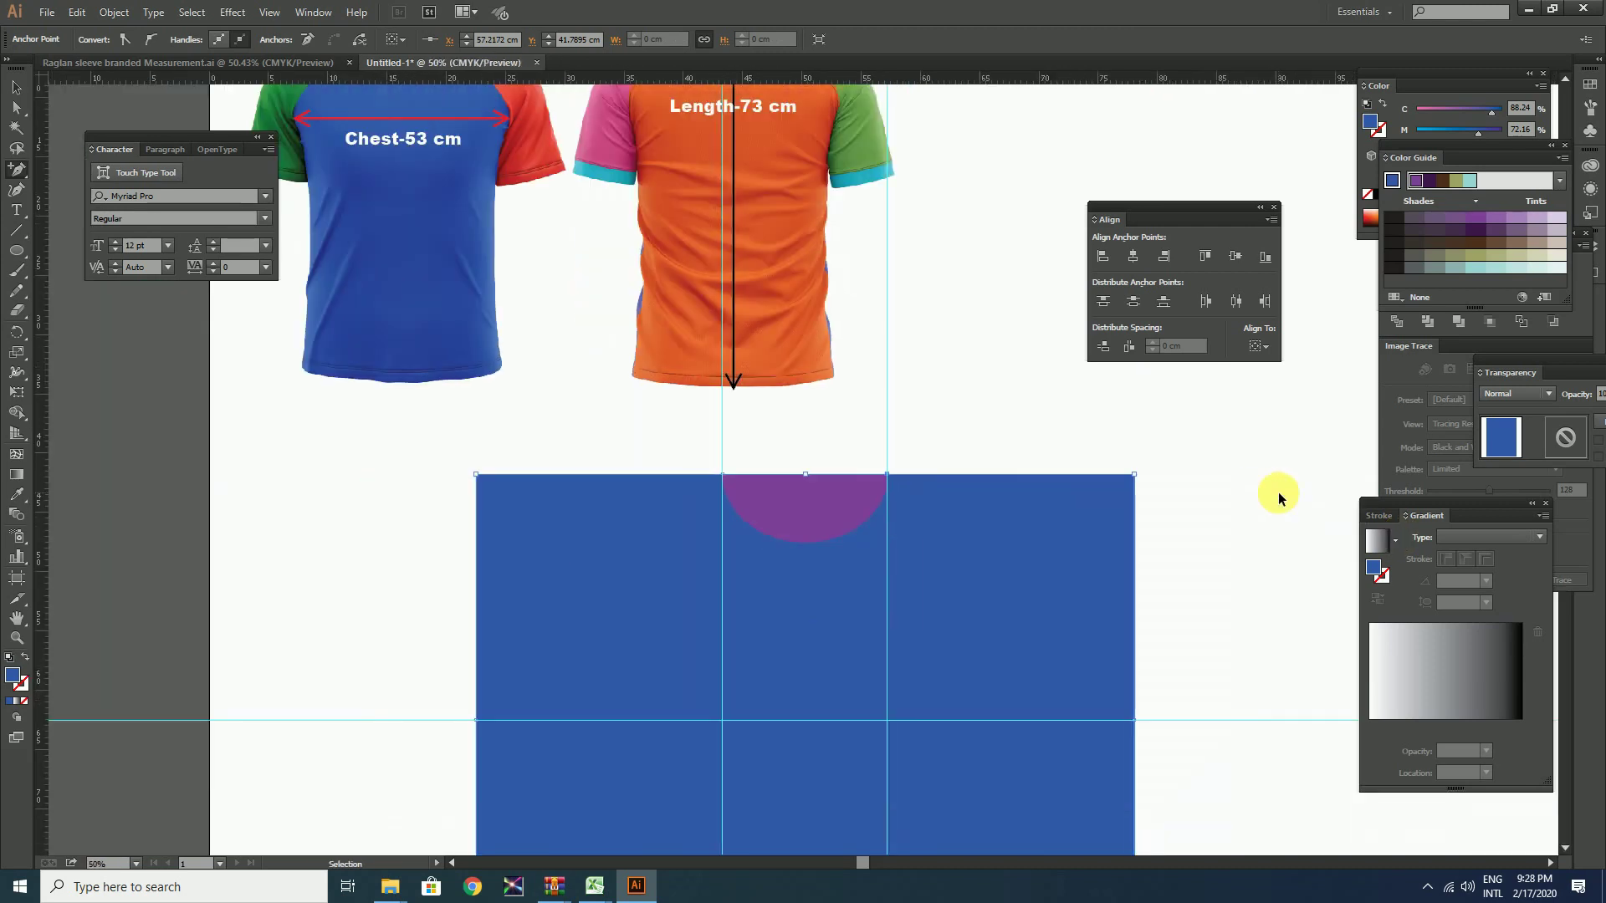
key("ctrl+minus")
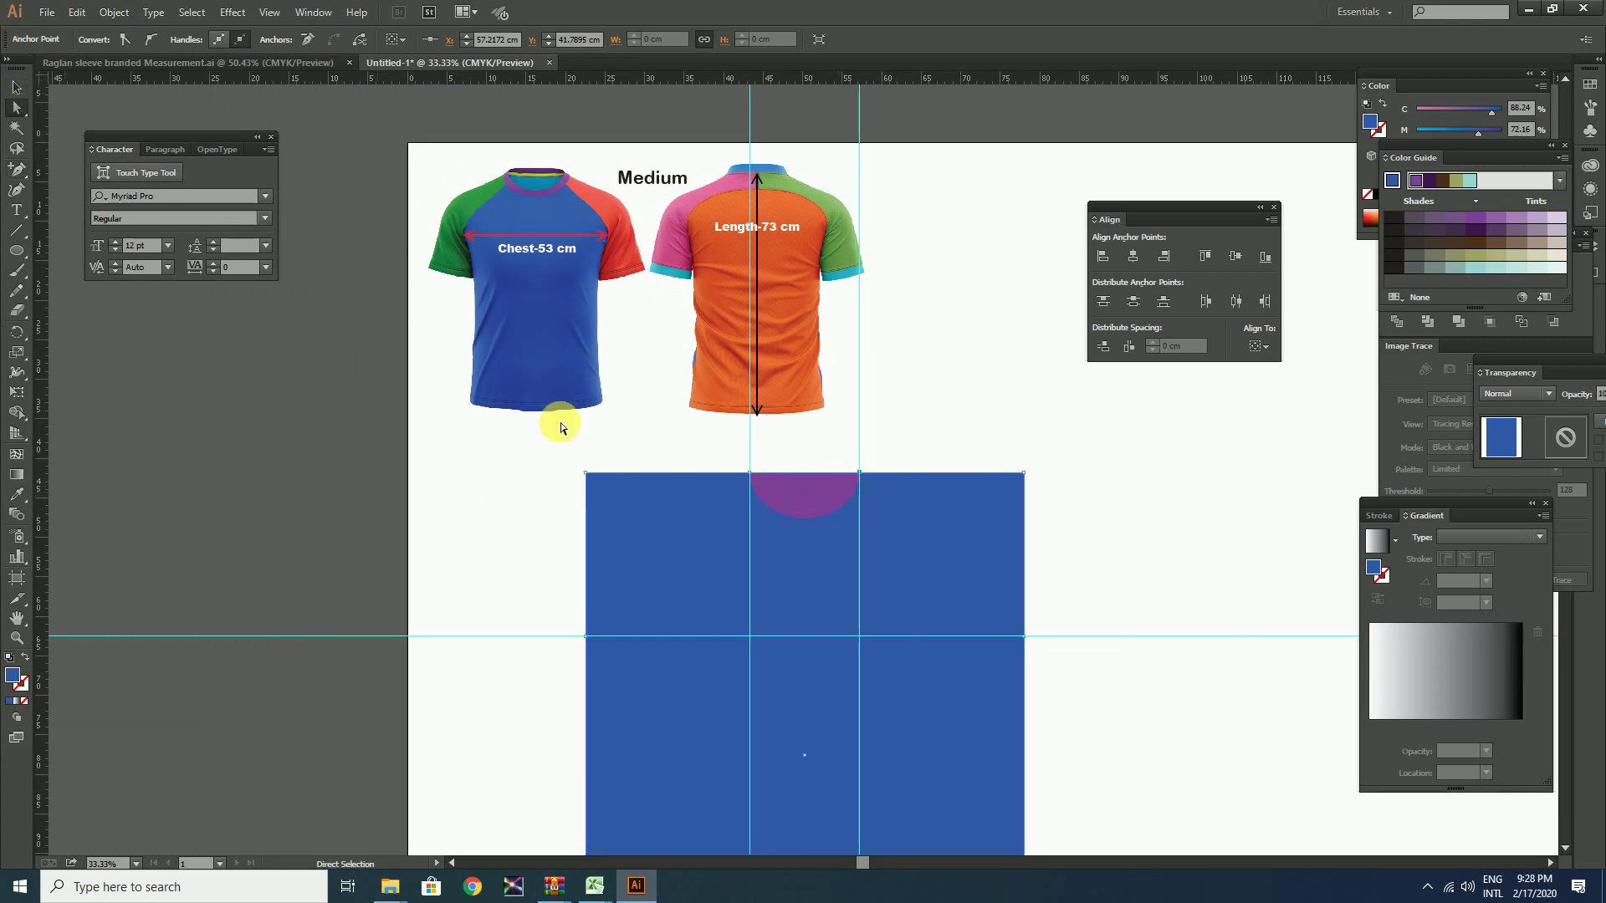
left_click_drag(573, 458, 618, 505)
key("Return")
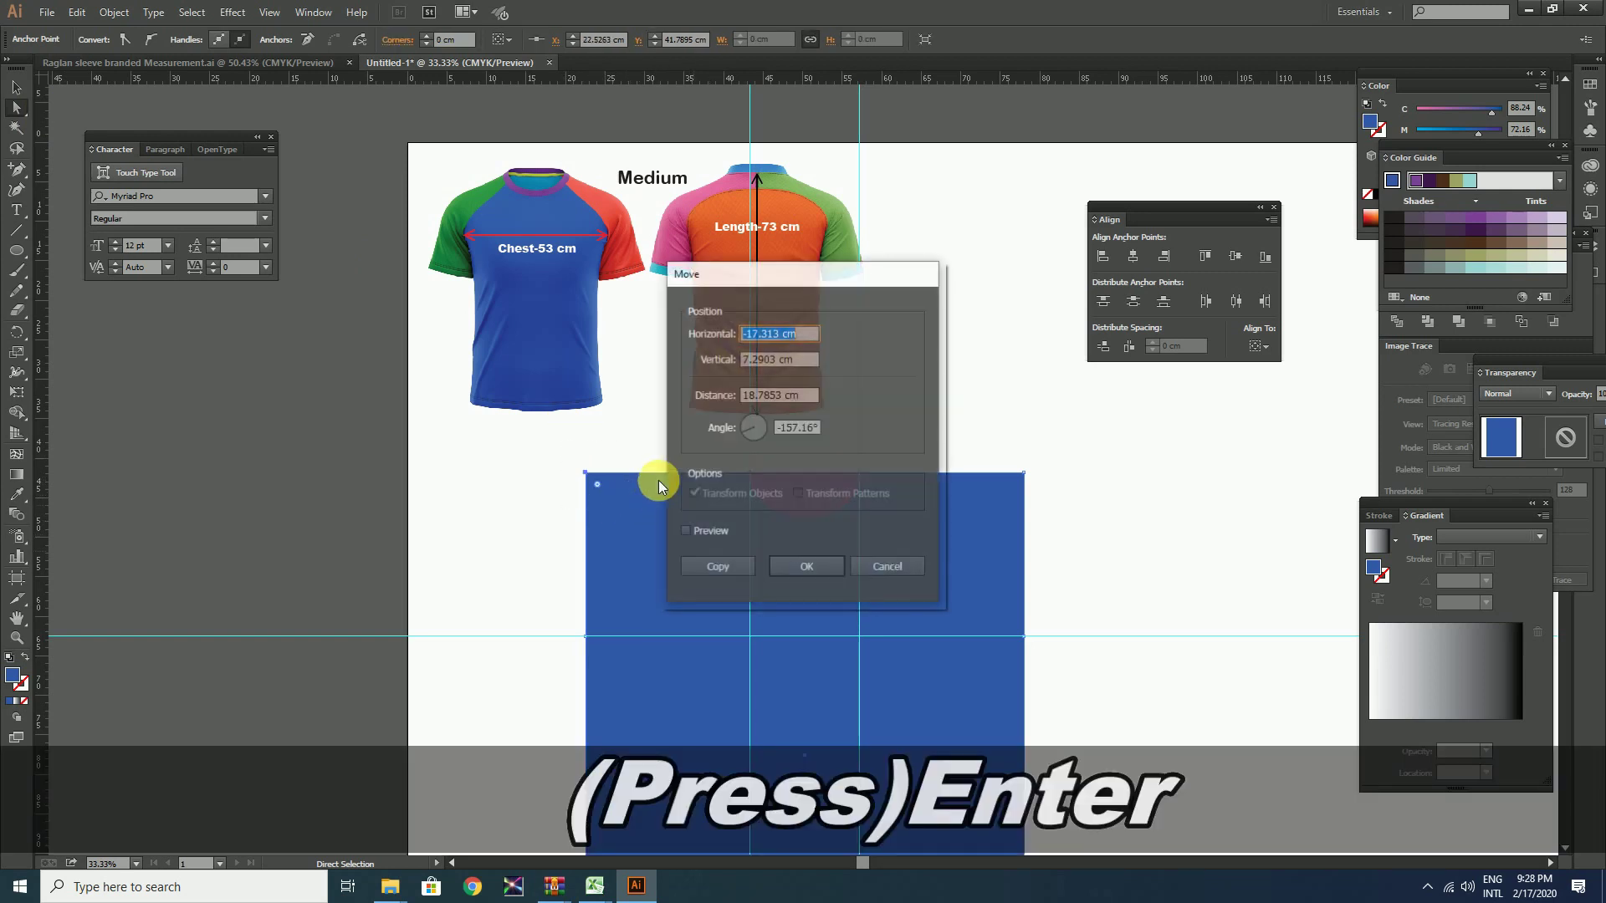
type("6.")
type("8")
key("Tab")
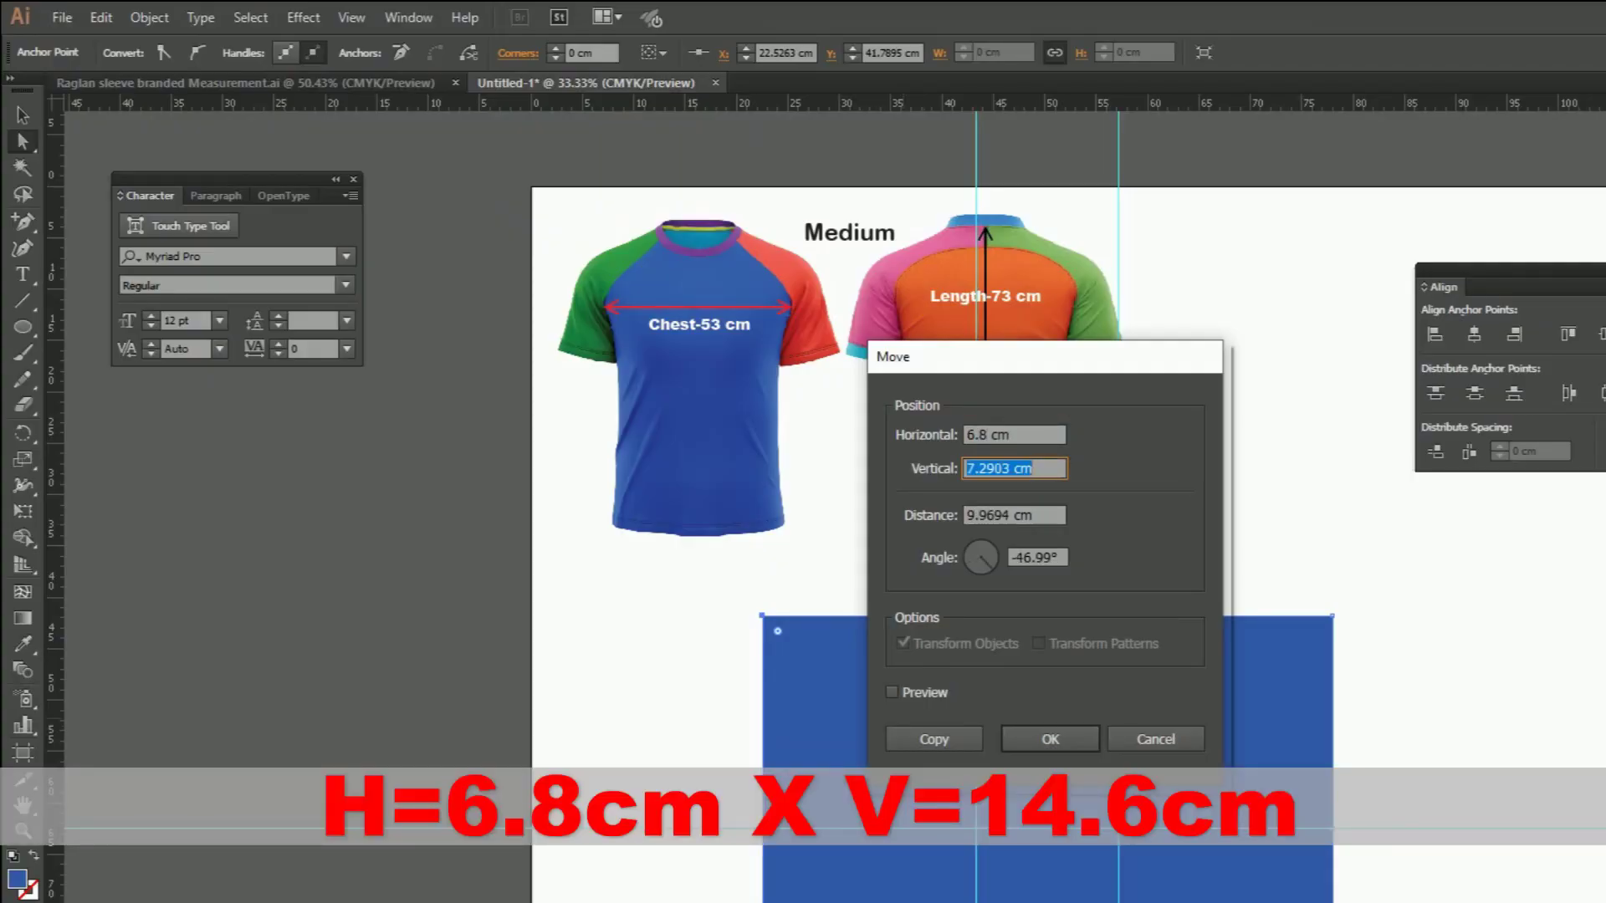
type("14.6")
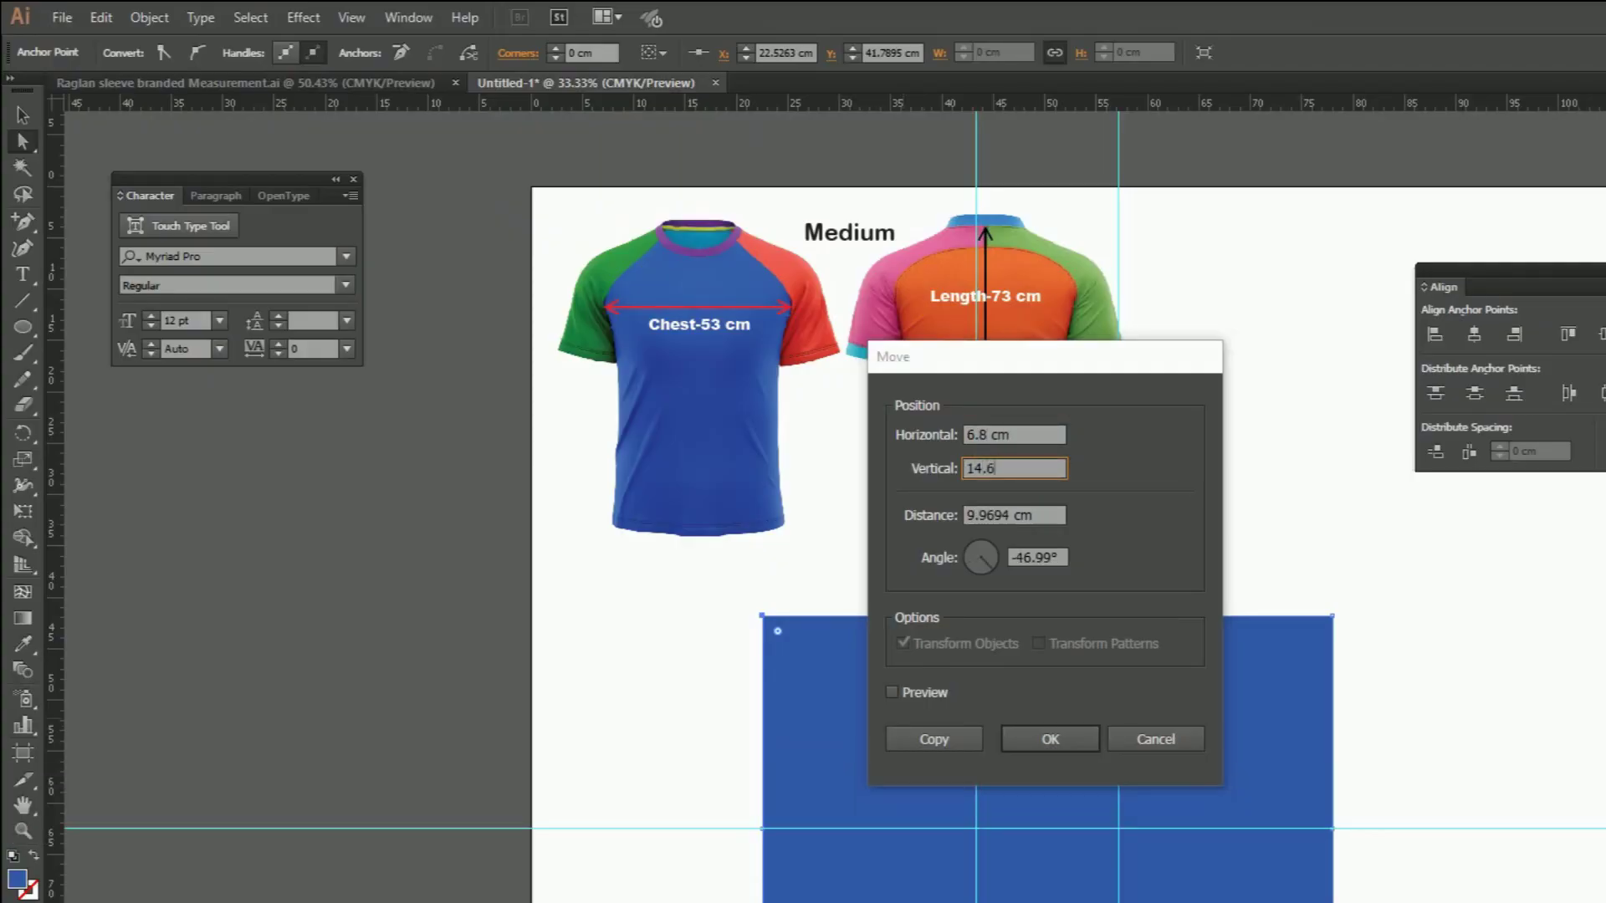
key("Return")
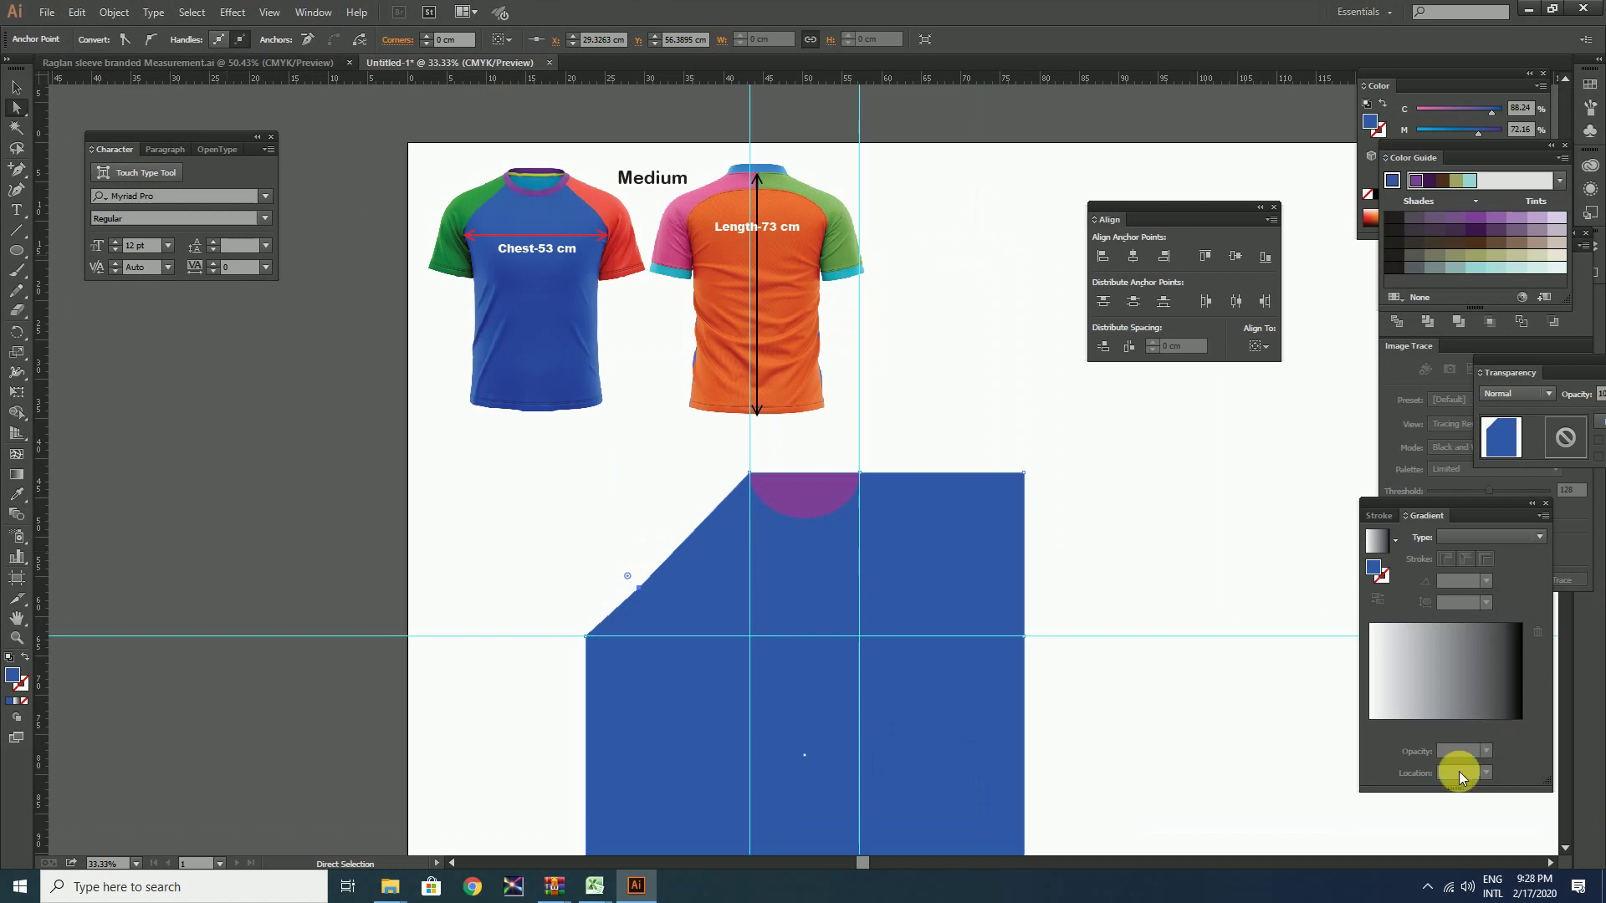
scroll(727, 562, "right", 3)
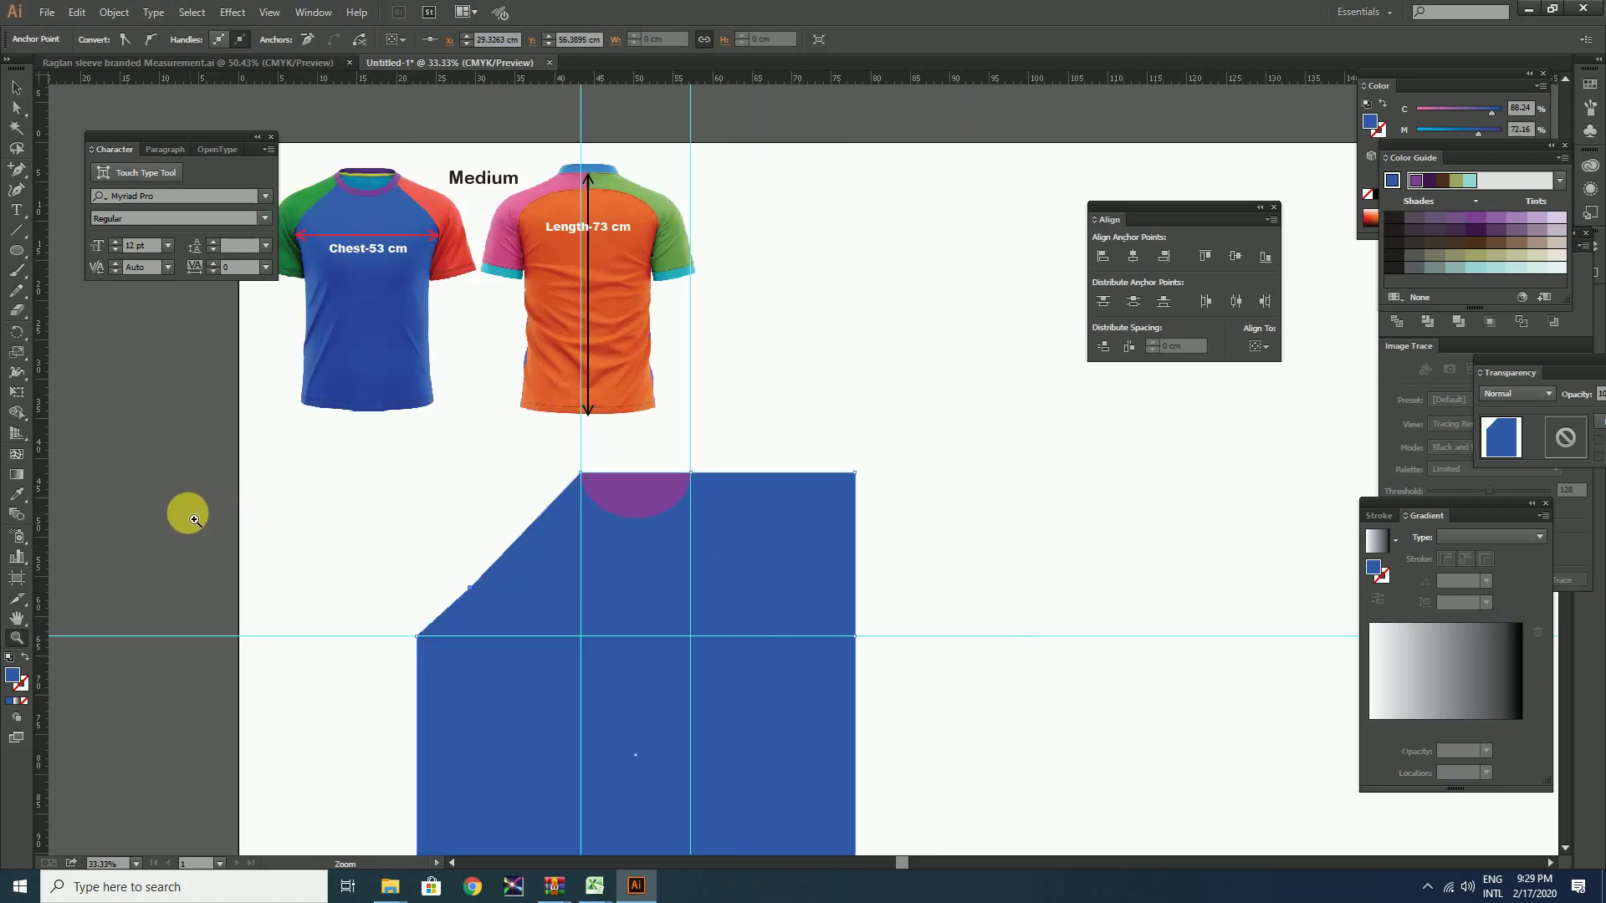
Draw a 5.2 cm by 1.8 cm rectangle beside the blue body shape and fill it with yellow.
left_click_drag(12, 255, 90, 251)
left_click(301, 548)
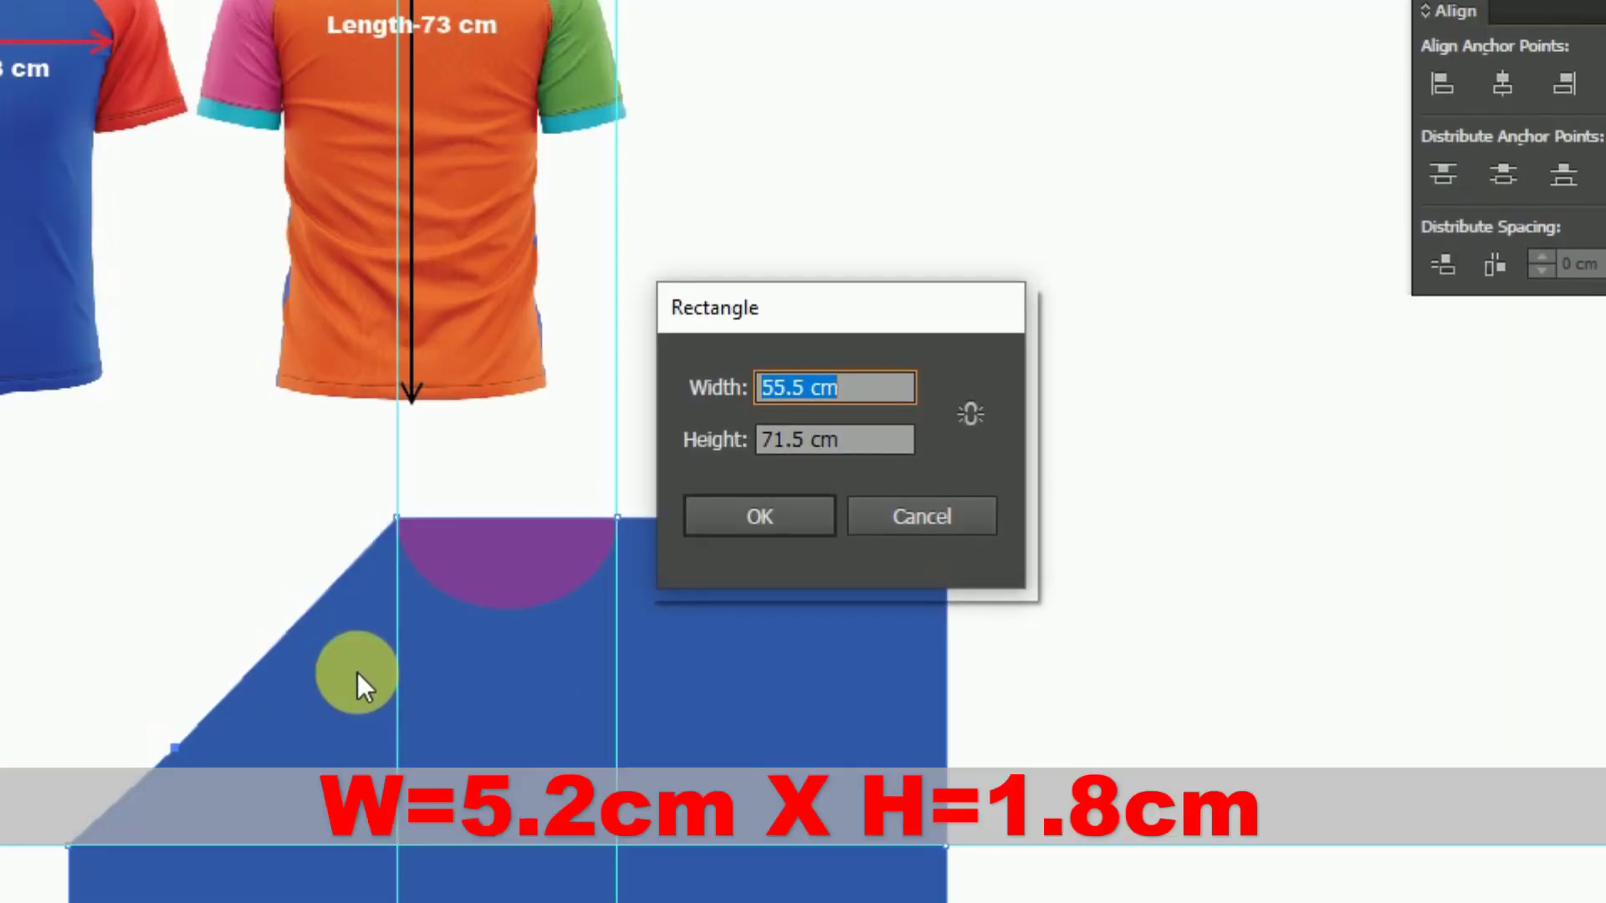
type("5.2")
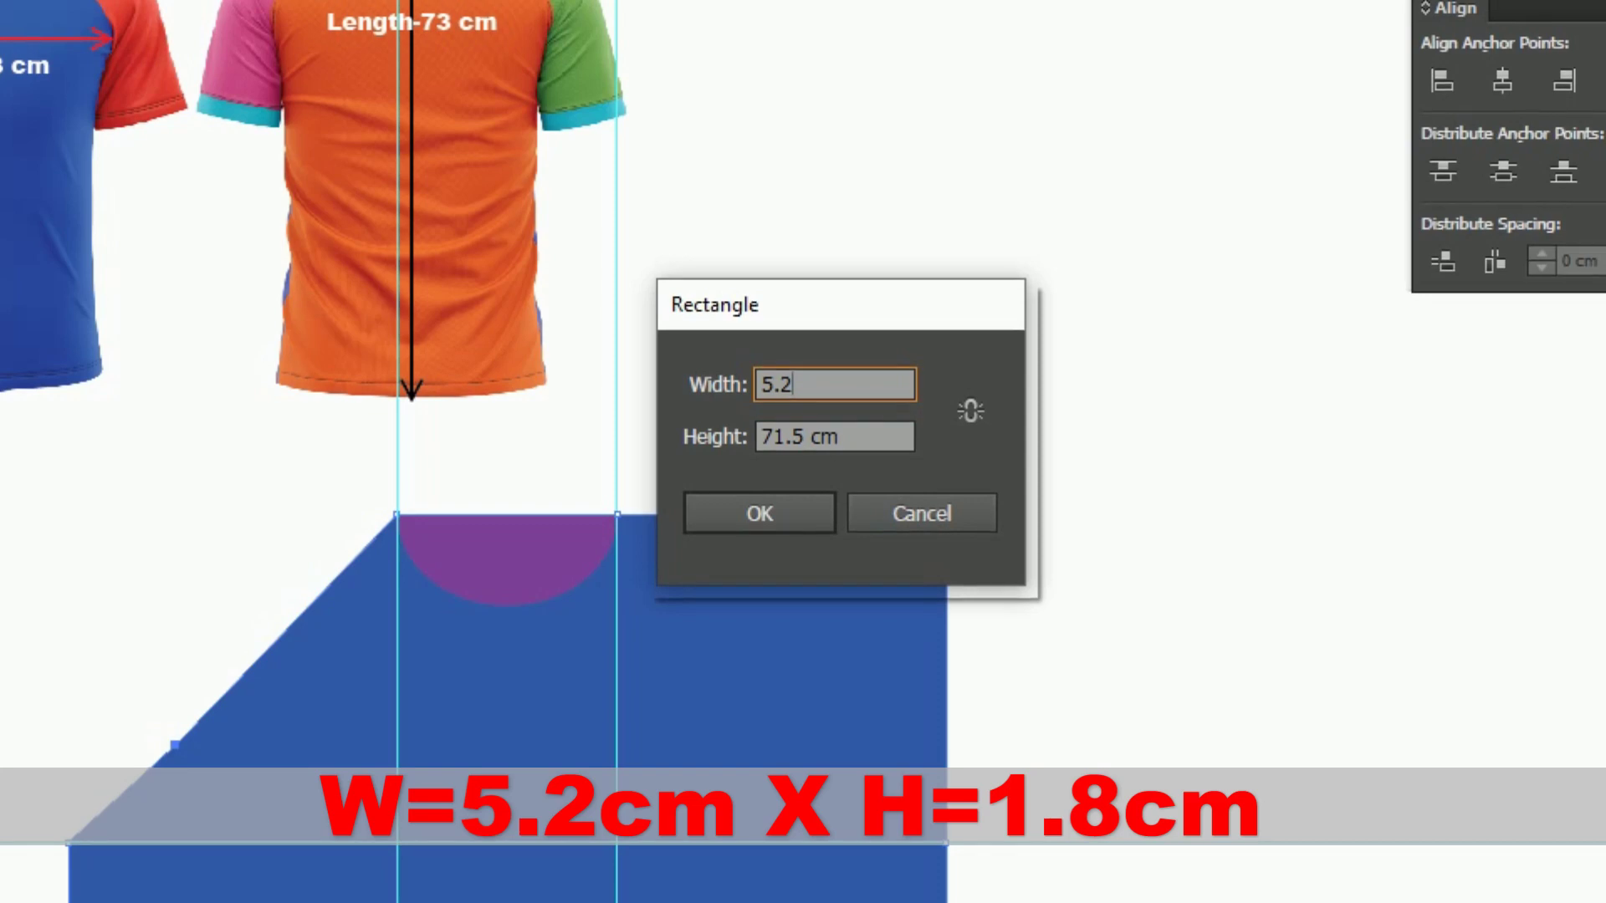
key("Tab")
type("1.8")
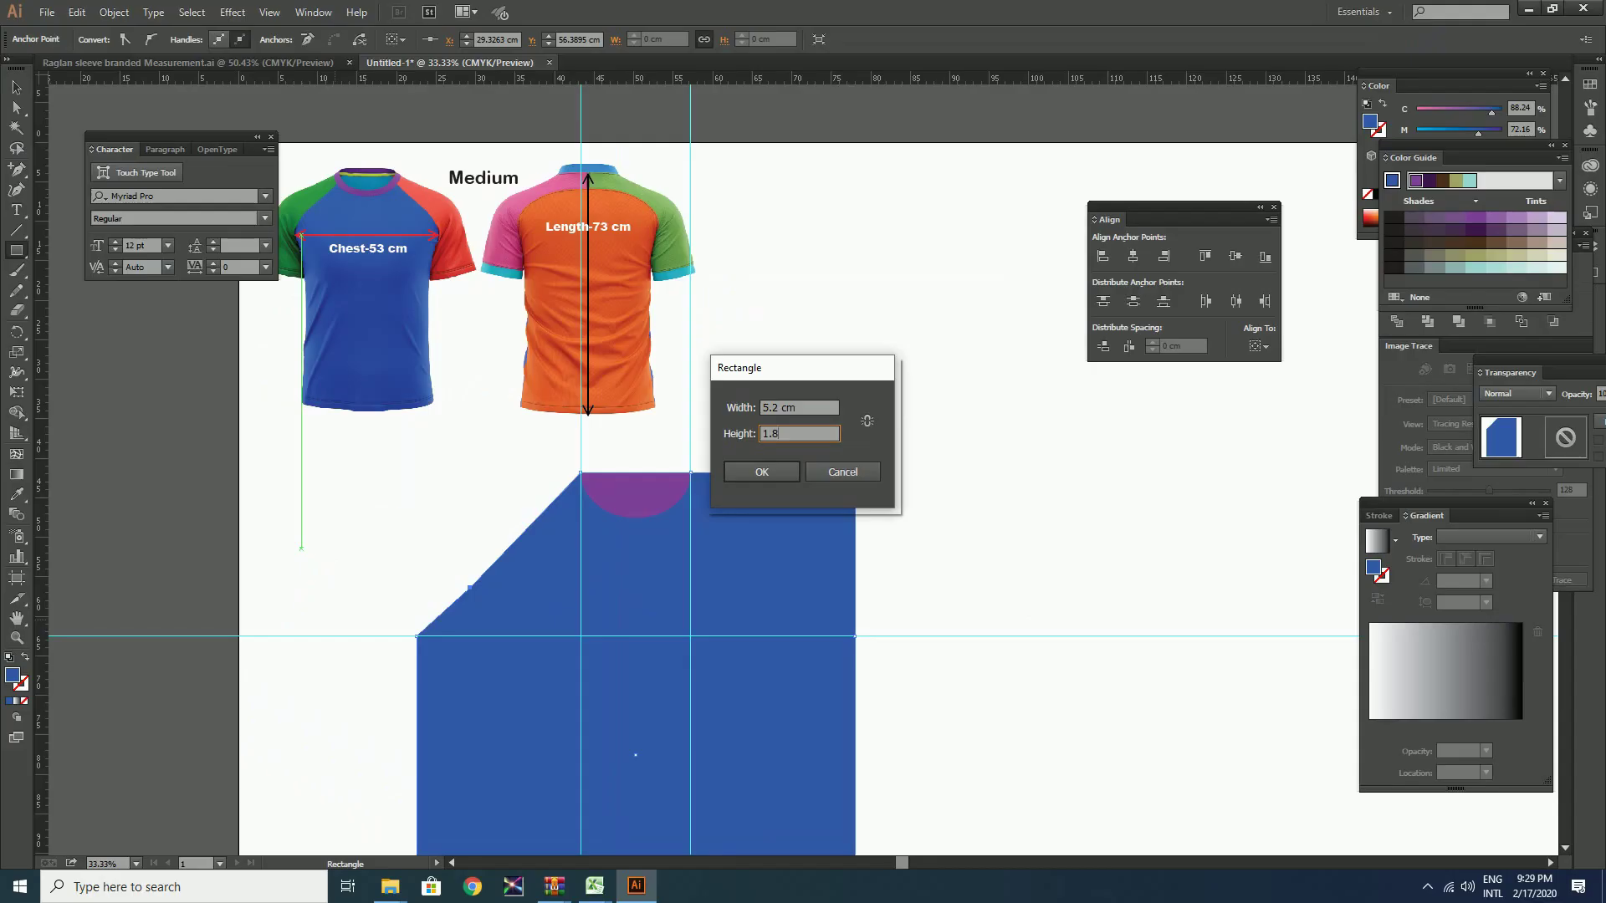
key("Return")
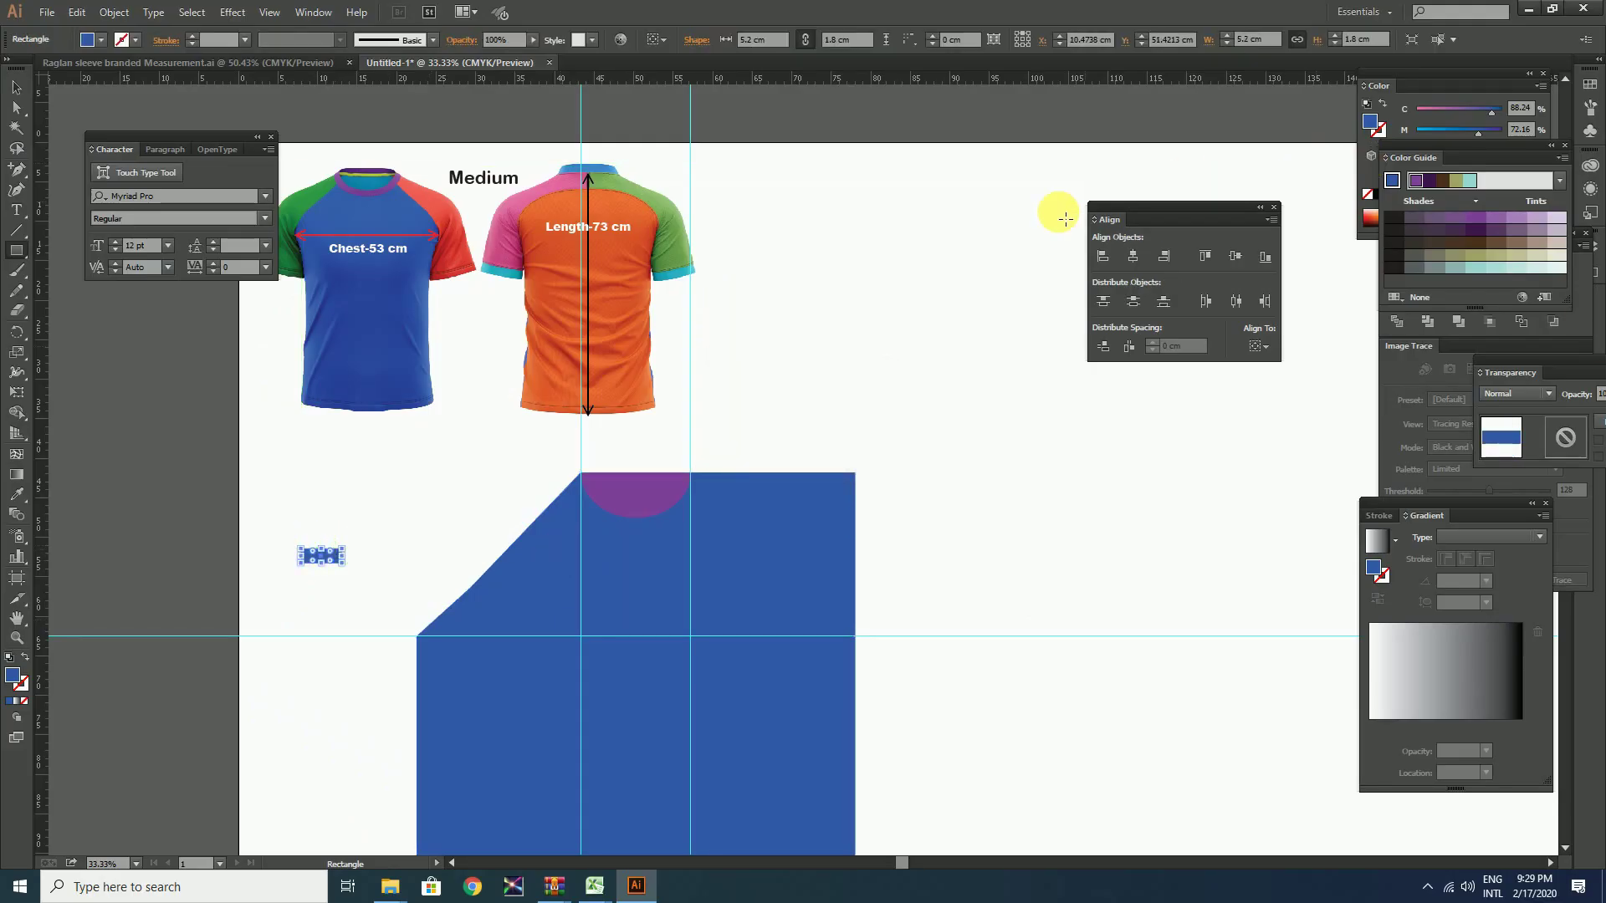
key("a")
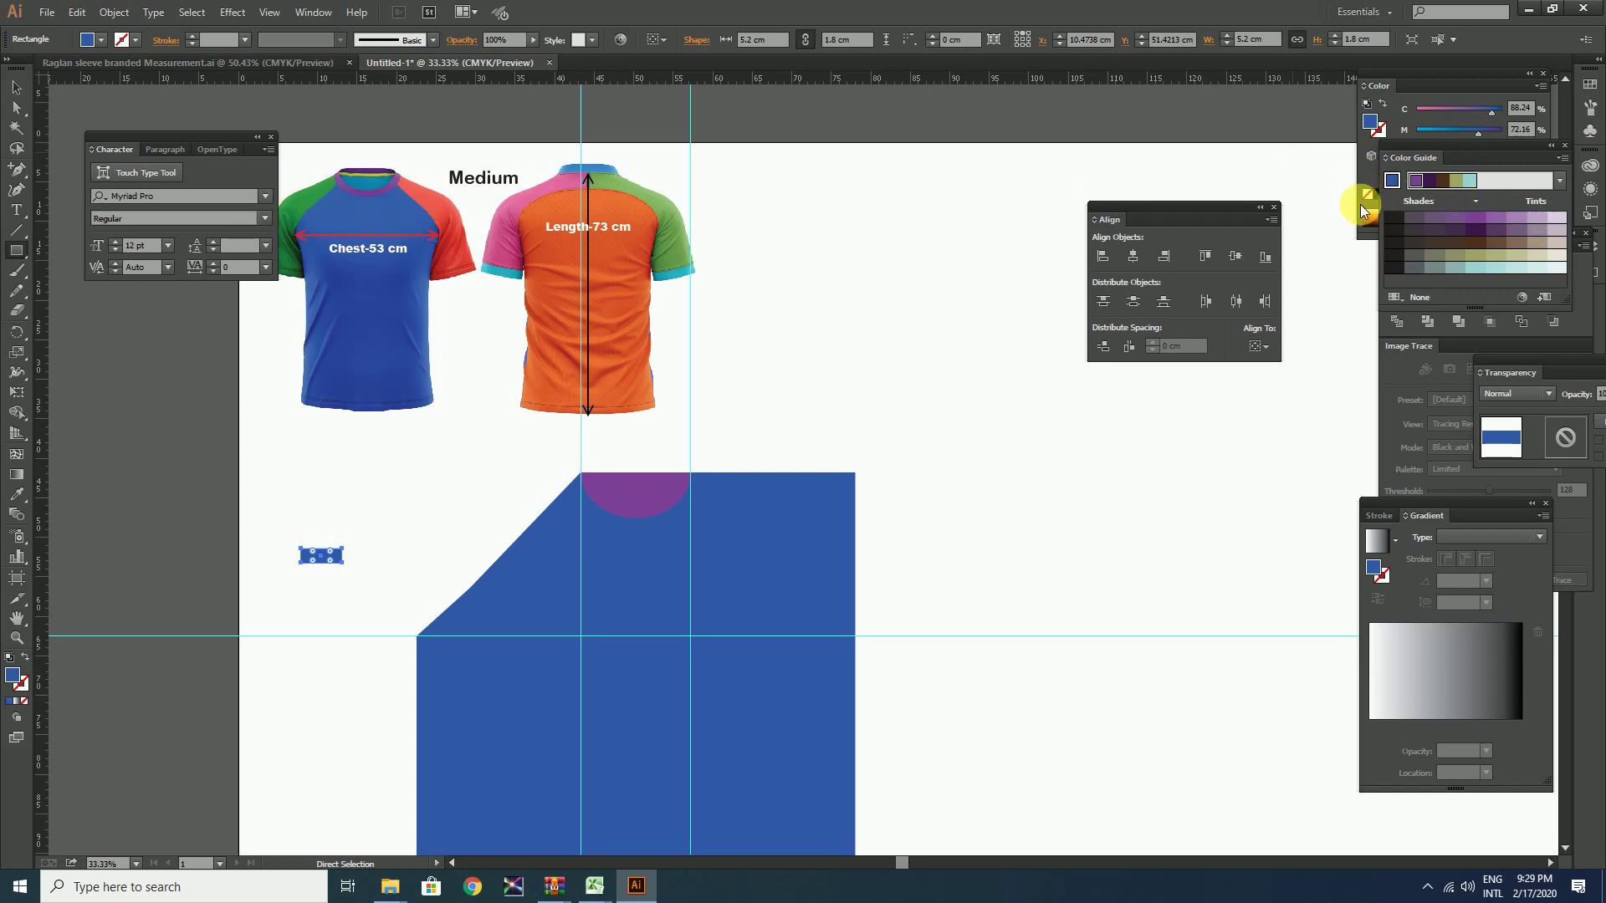
left_click(1361, 211)
left_click(1391, 209)
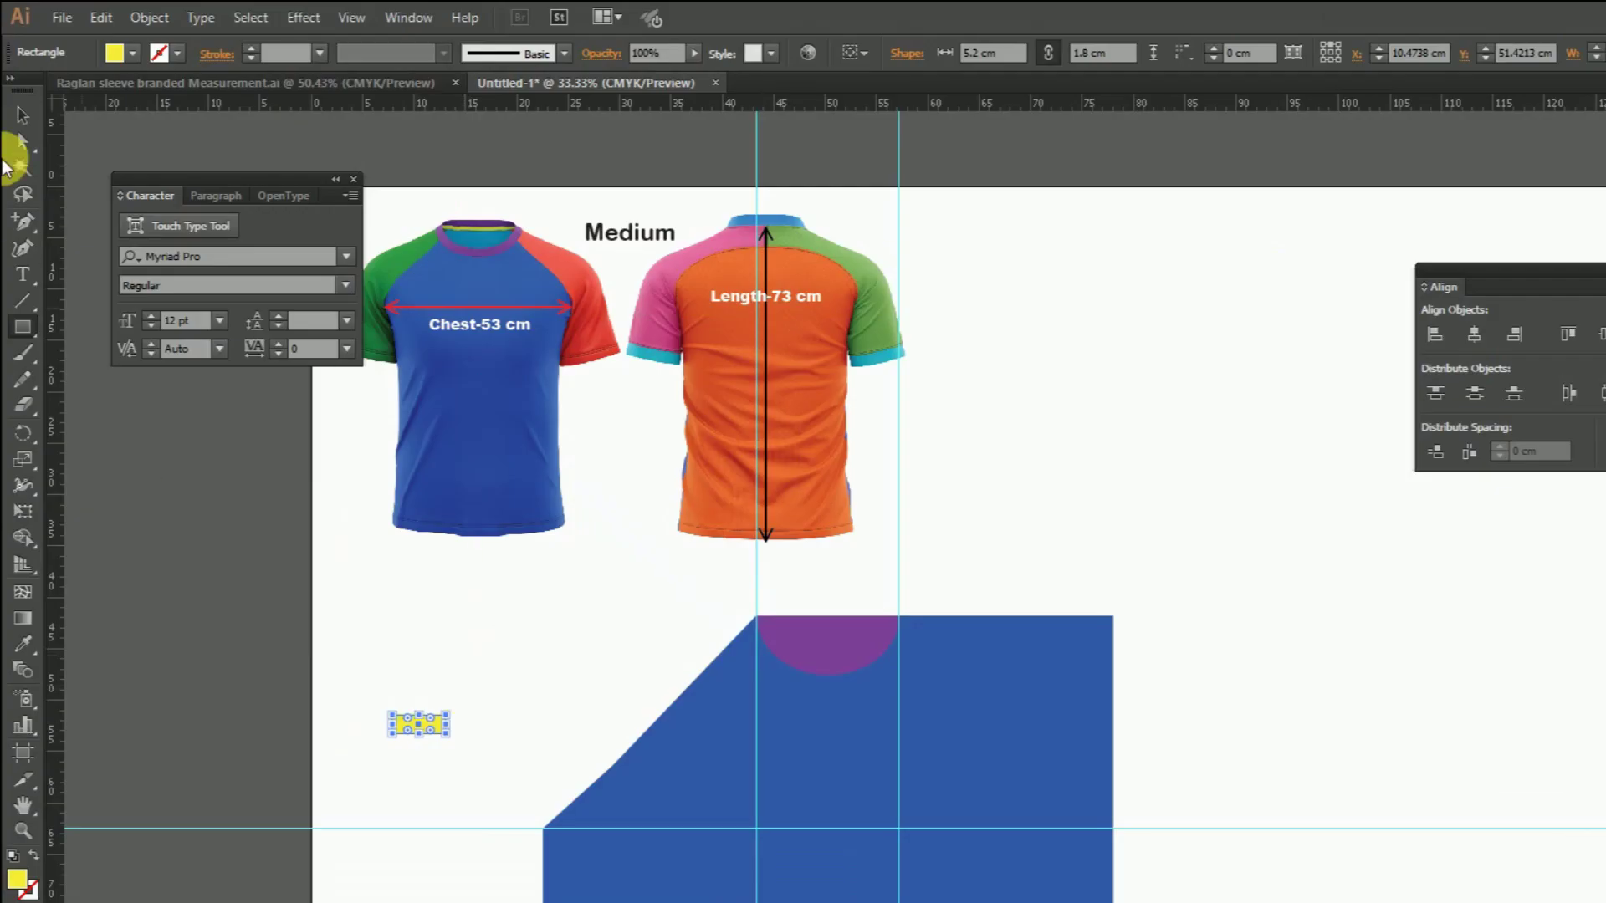
Move the yellow rectangle onto the blue shape's lower armhole corner, flush with its left edge and resting on the horizontal guide.
left_click(22, 115)
left_click(412, 735)
left_click_drag(412, 735, 599, 796)
key("z")
left_click_drag(438, 687, 931, 899)
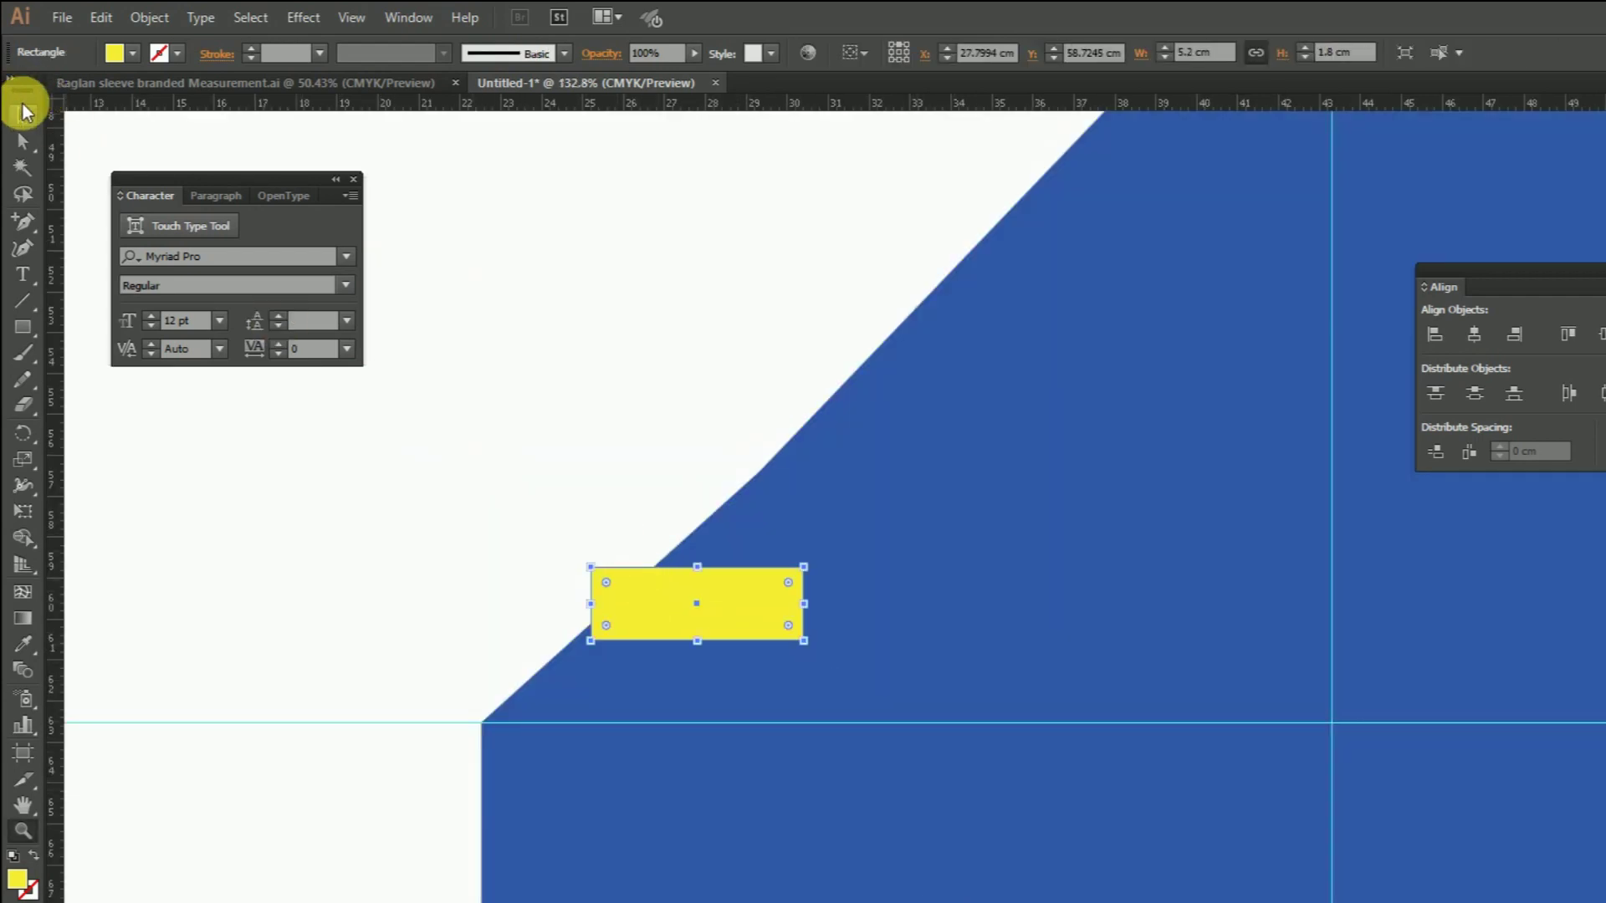
left_click(24, 111)
left_click_drag(669, 585, 556, 660)
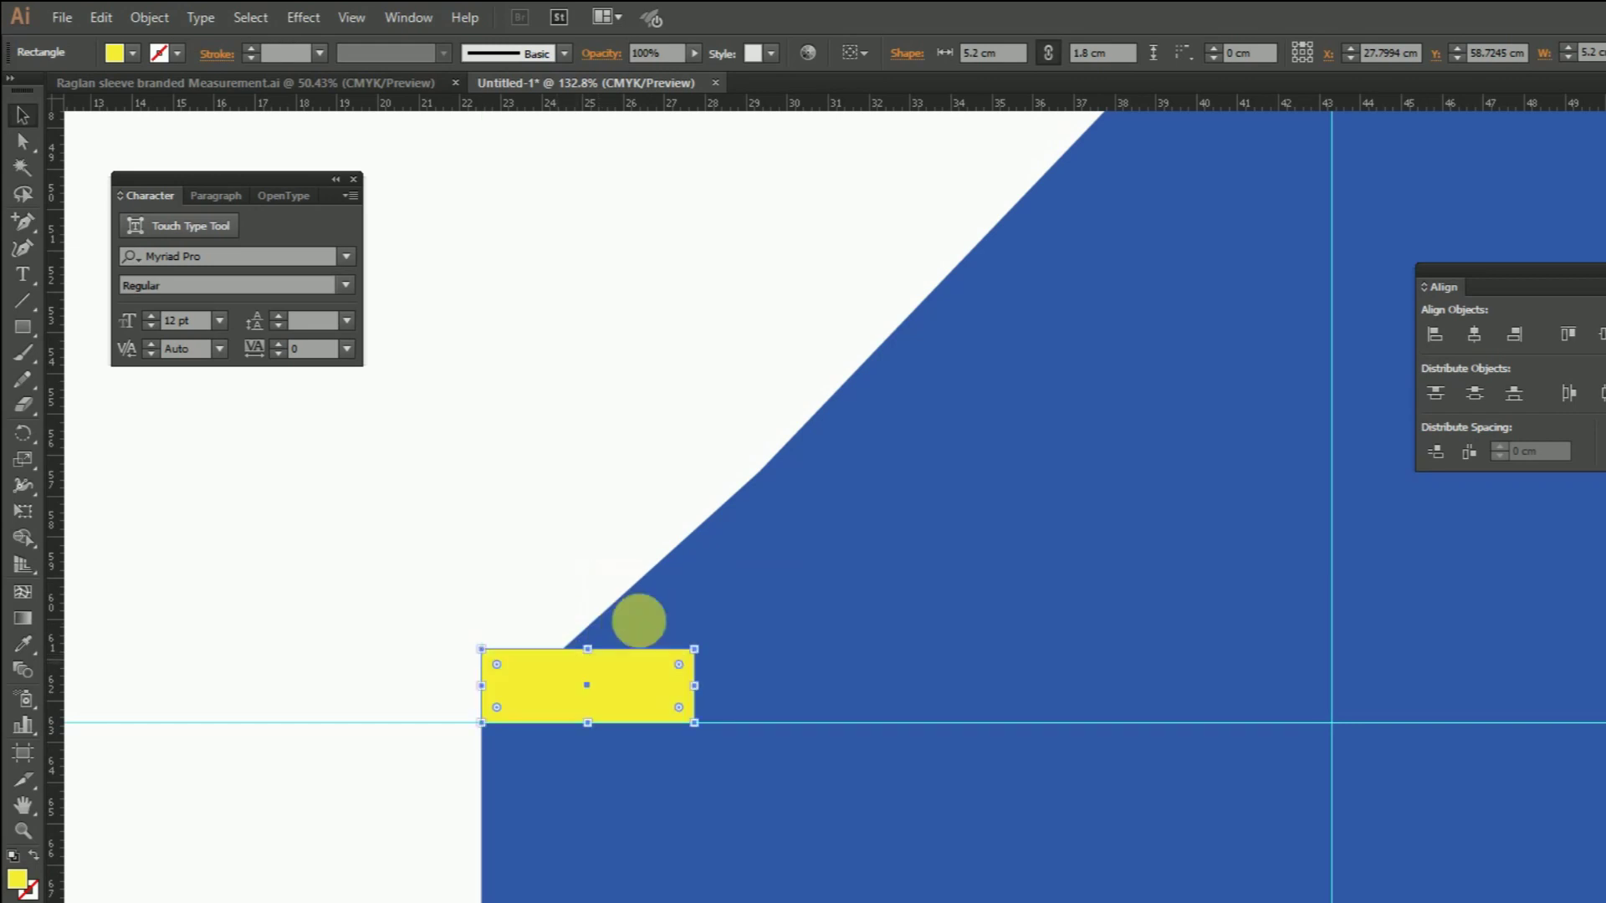
Convert the middle armhole anchor to a smooth point, with its lower handle ending at the yellow rectangle's upper-right corner.
left_click(22, 152)
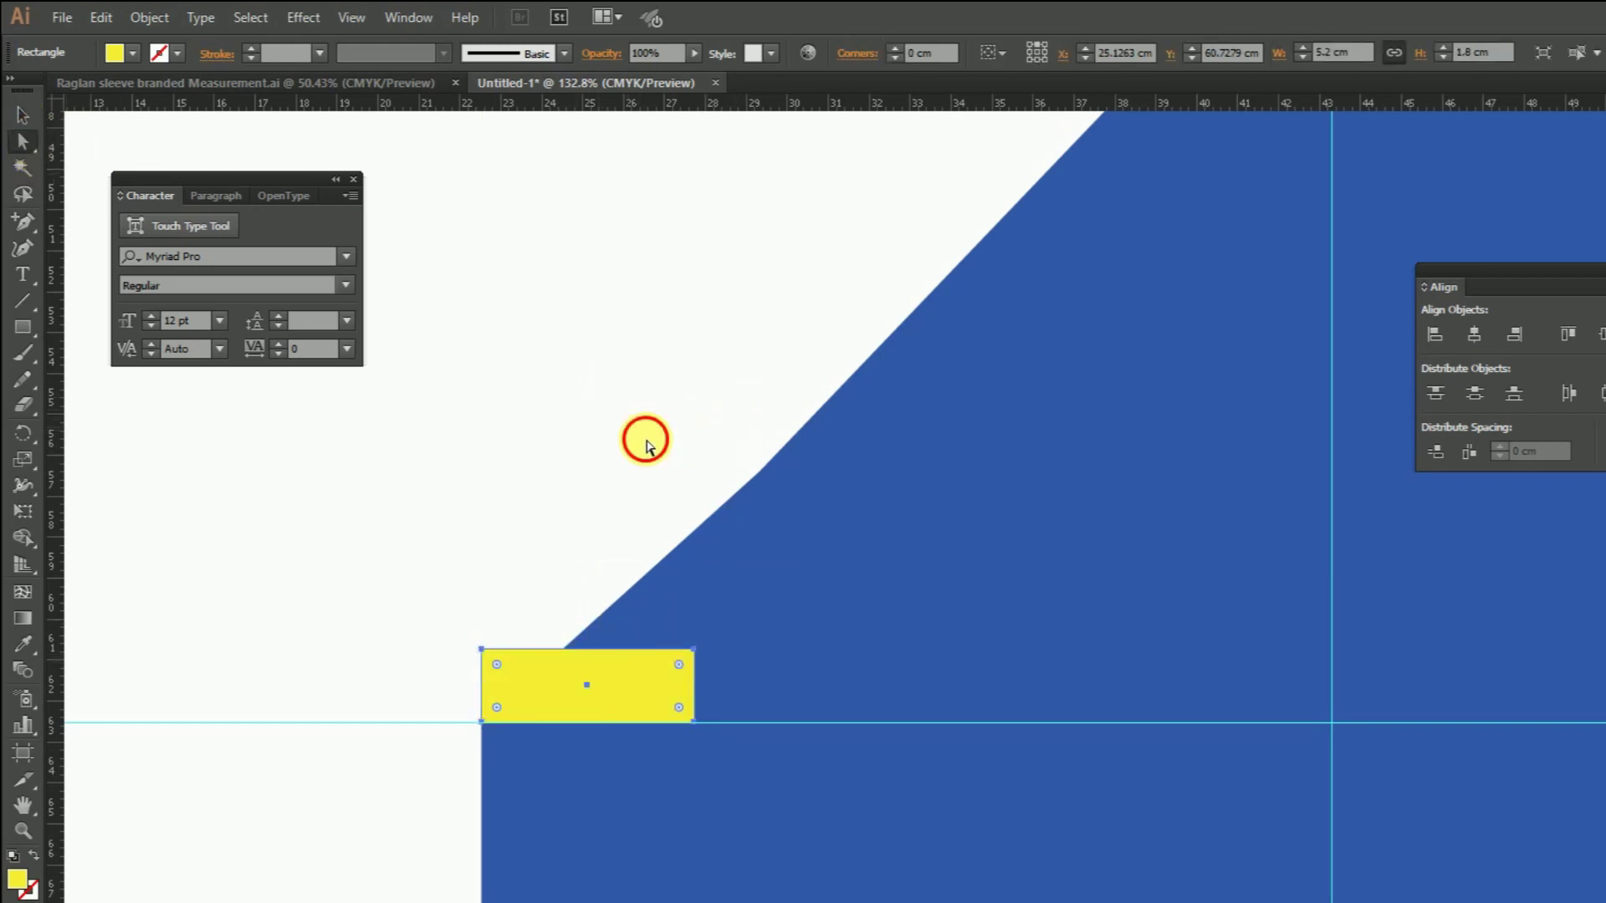
left_click_drag(645, 435, 789, 530)
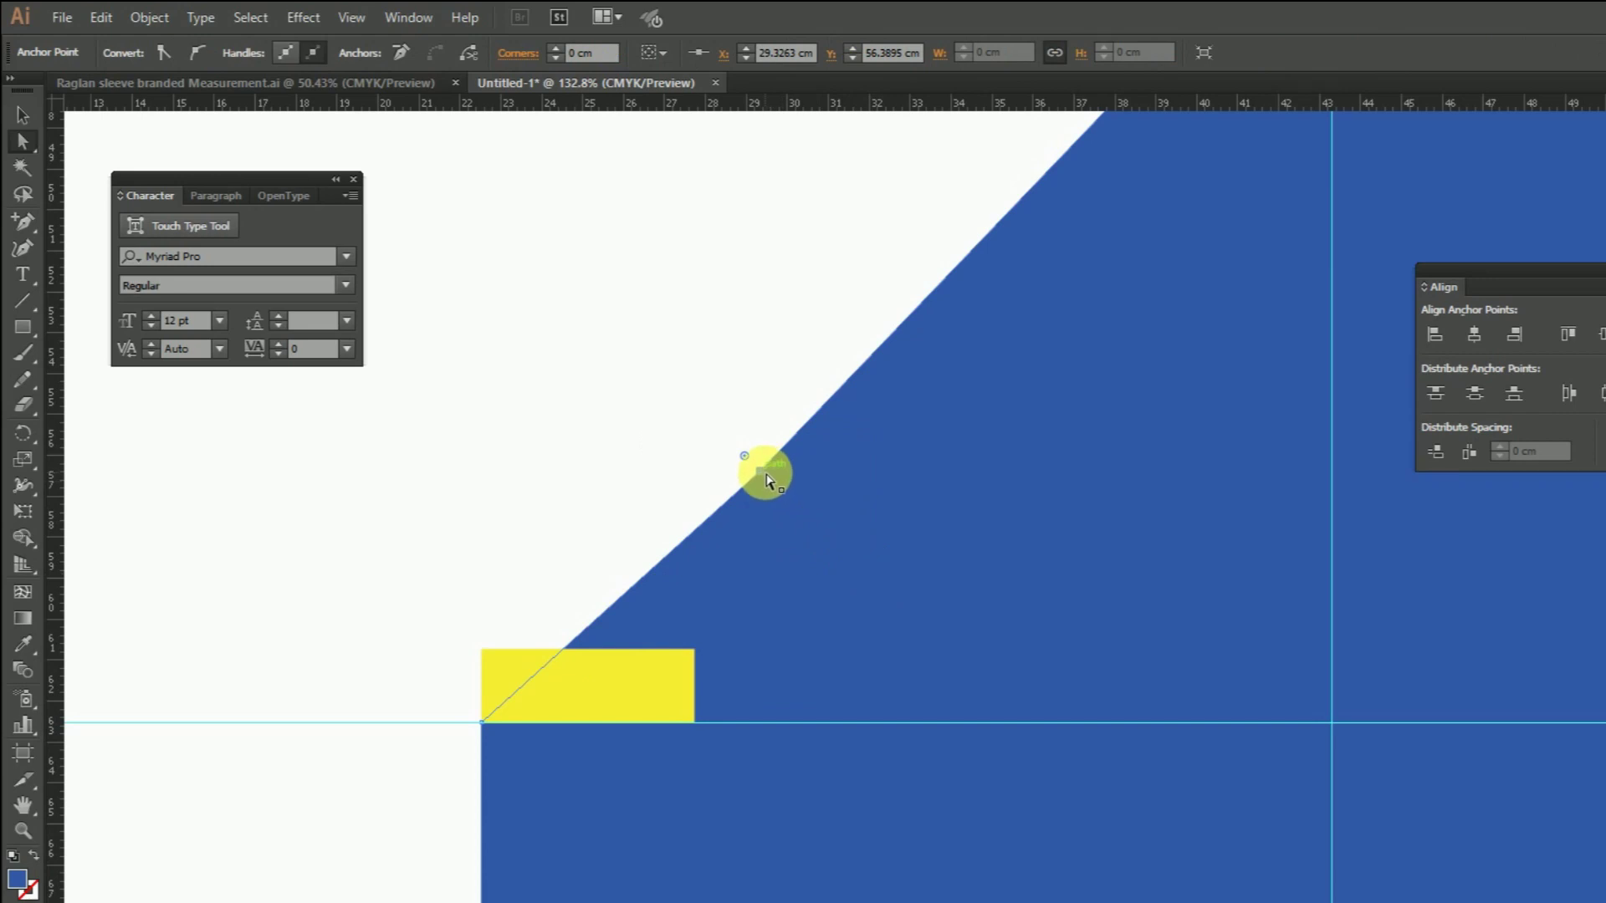
left_click_drag(22, 219, 153, 307)
left_click_drag(762, 481, 827, 300)
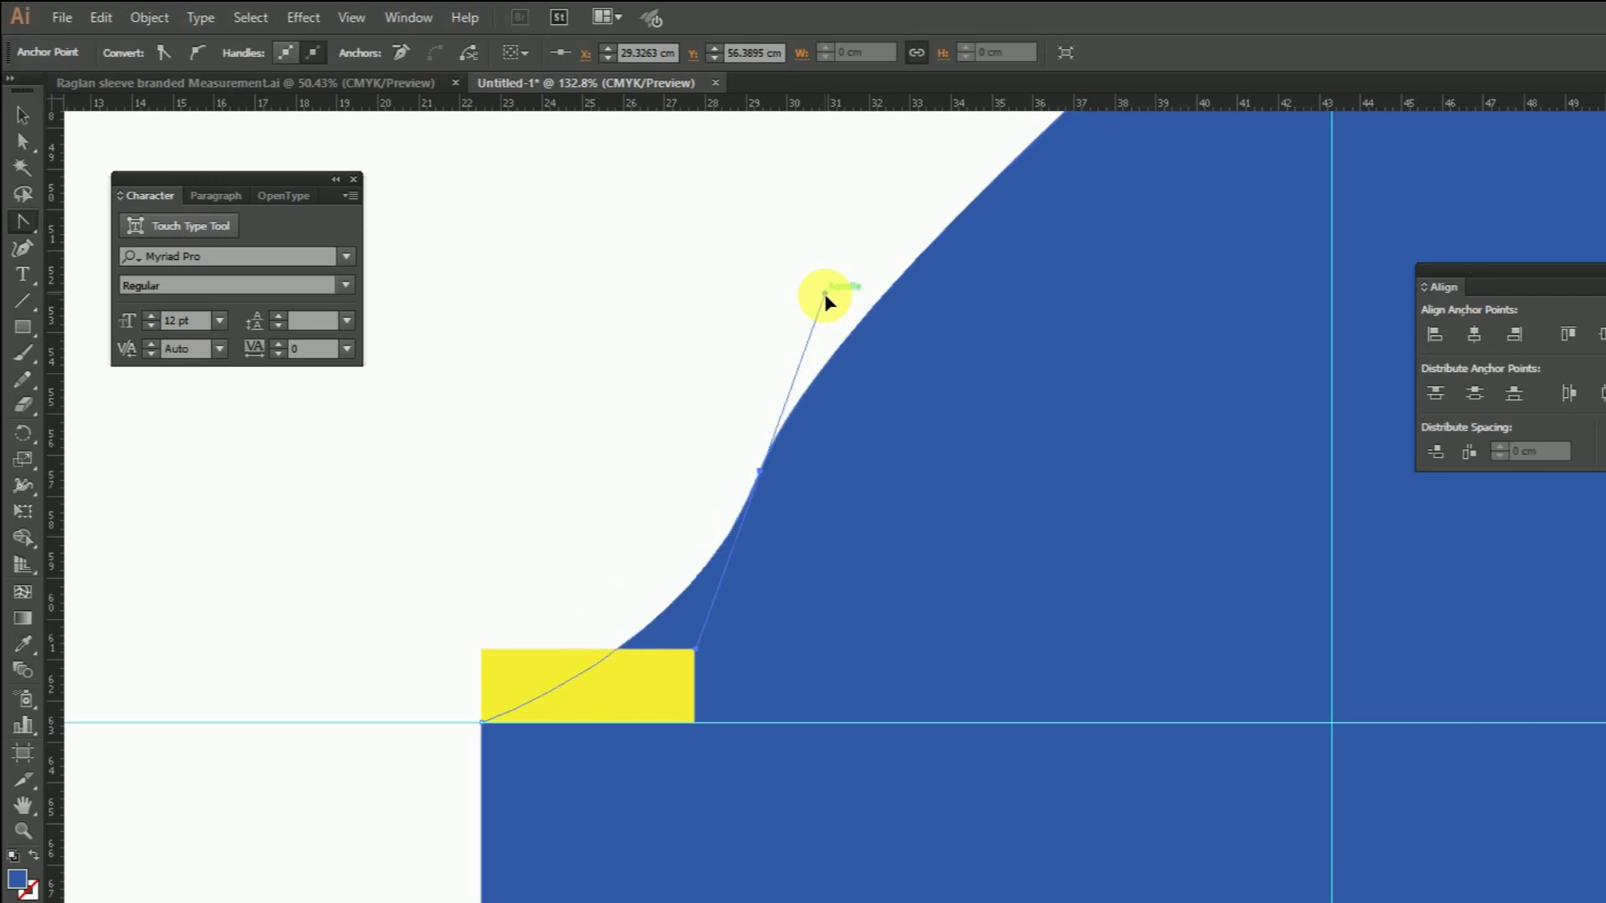
Delete the yellow helper rectangle at the armhole's lower corner.
key("ctrl+minus")
key("ctrl+minus")
key("ctrl+minus")
key("ctrl+minus")
key("ctrl+minus")
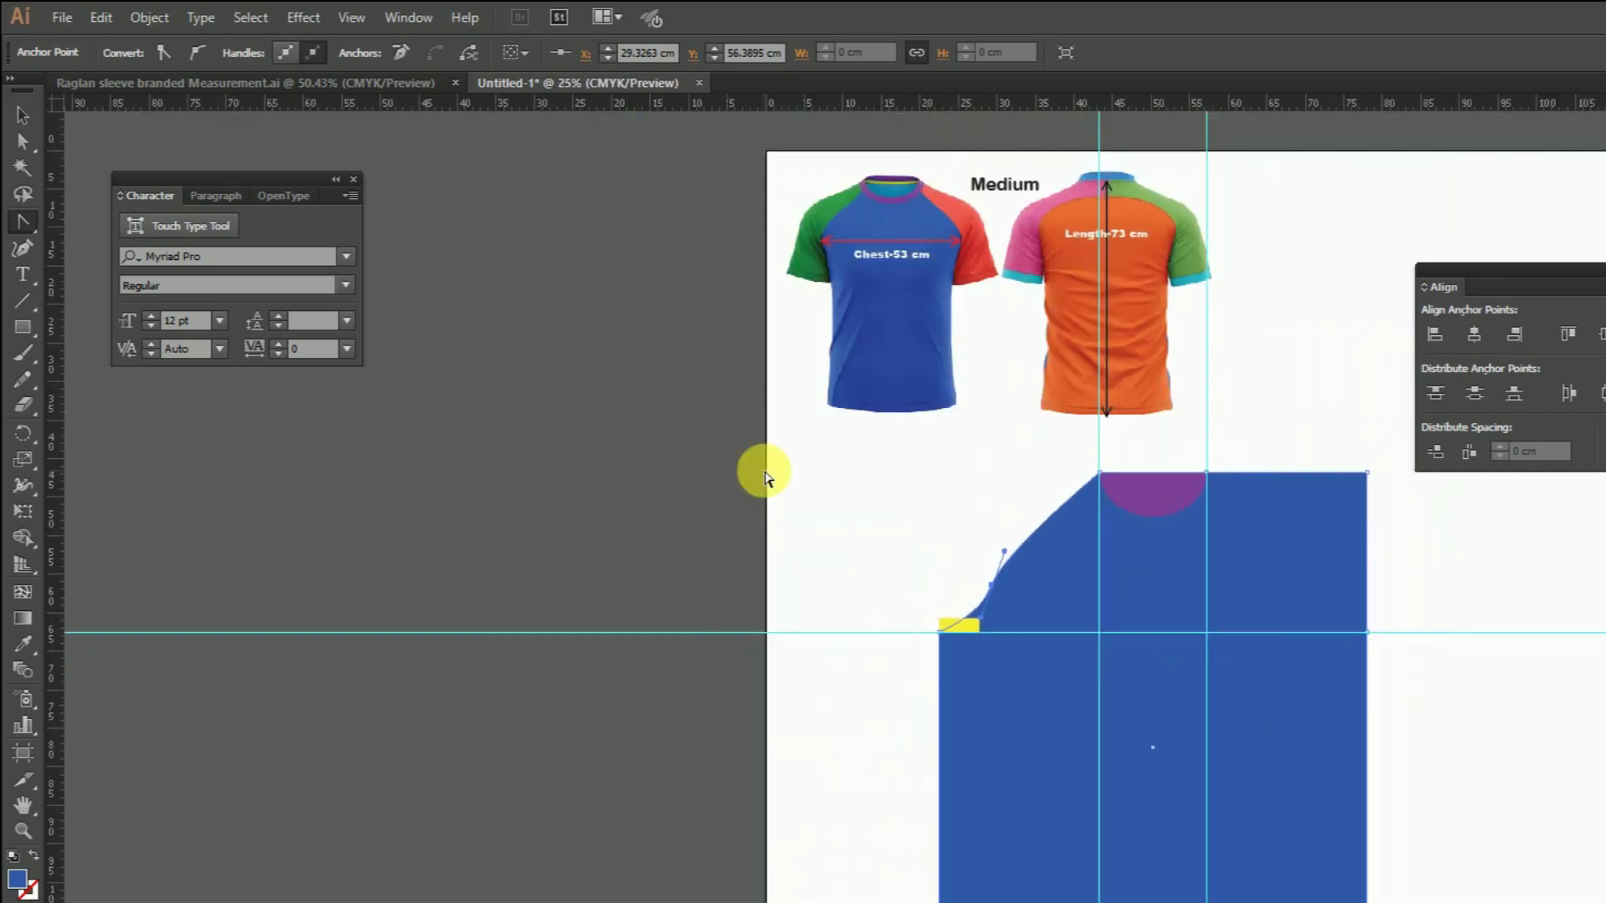
key("z")
left_click_drag(836, 327, 1449, 826)
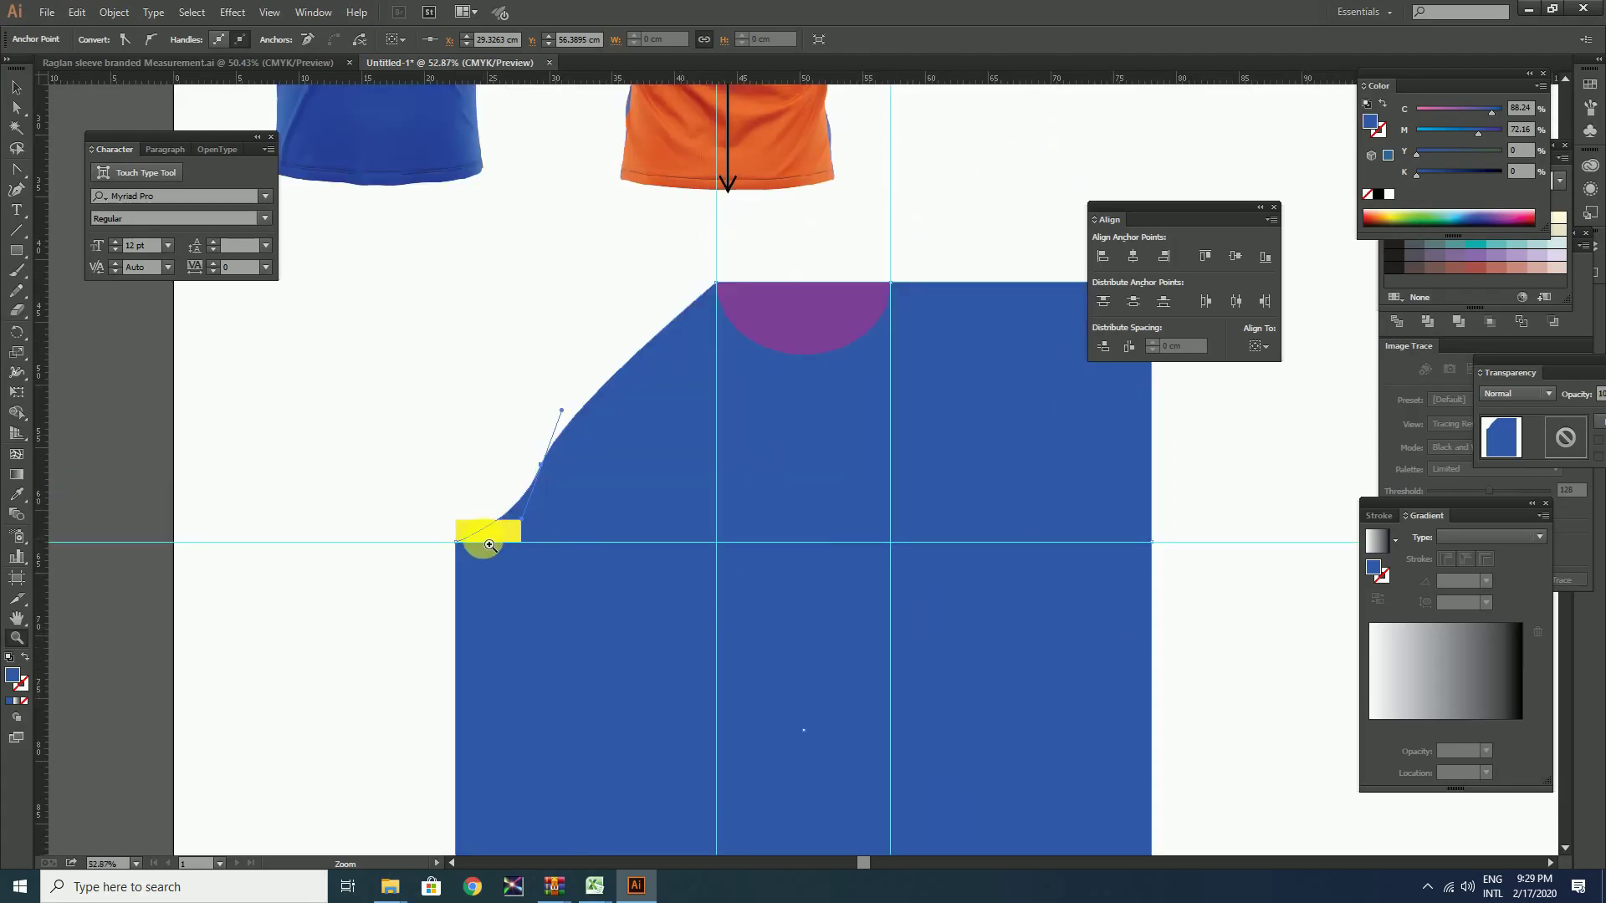
left_click(17, 87)
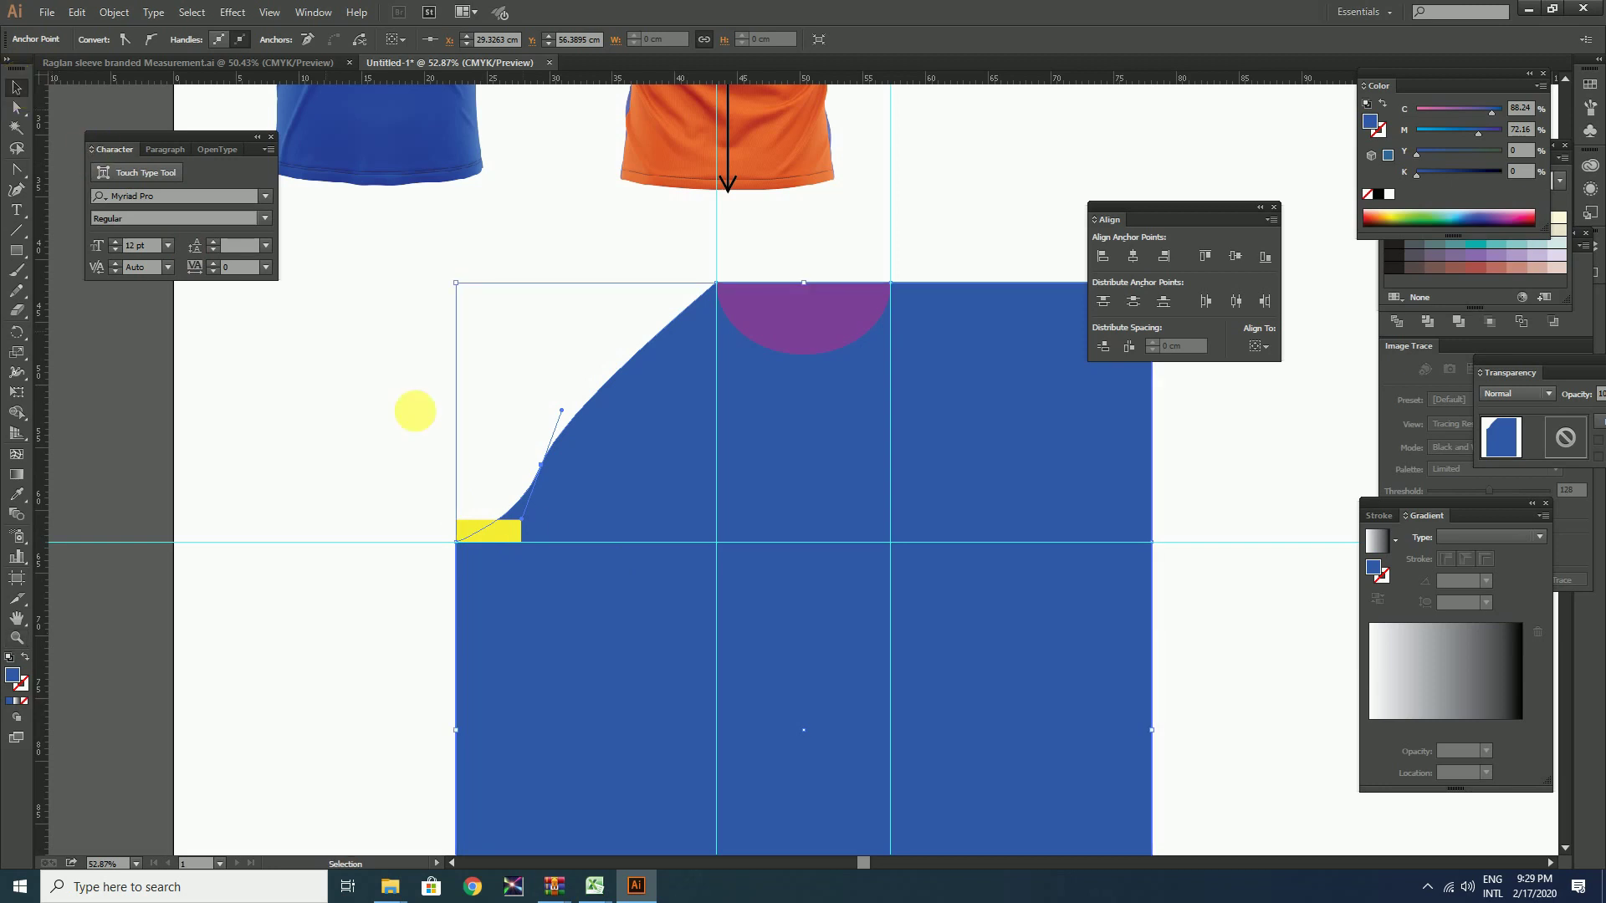
left_click(472, 533)
key("BackSpace")
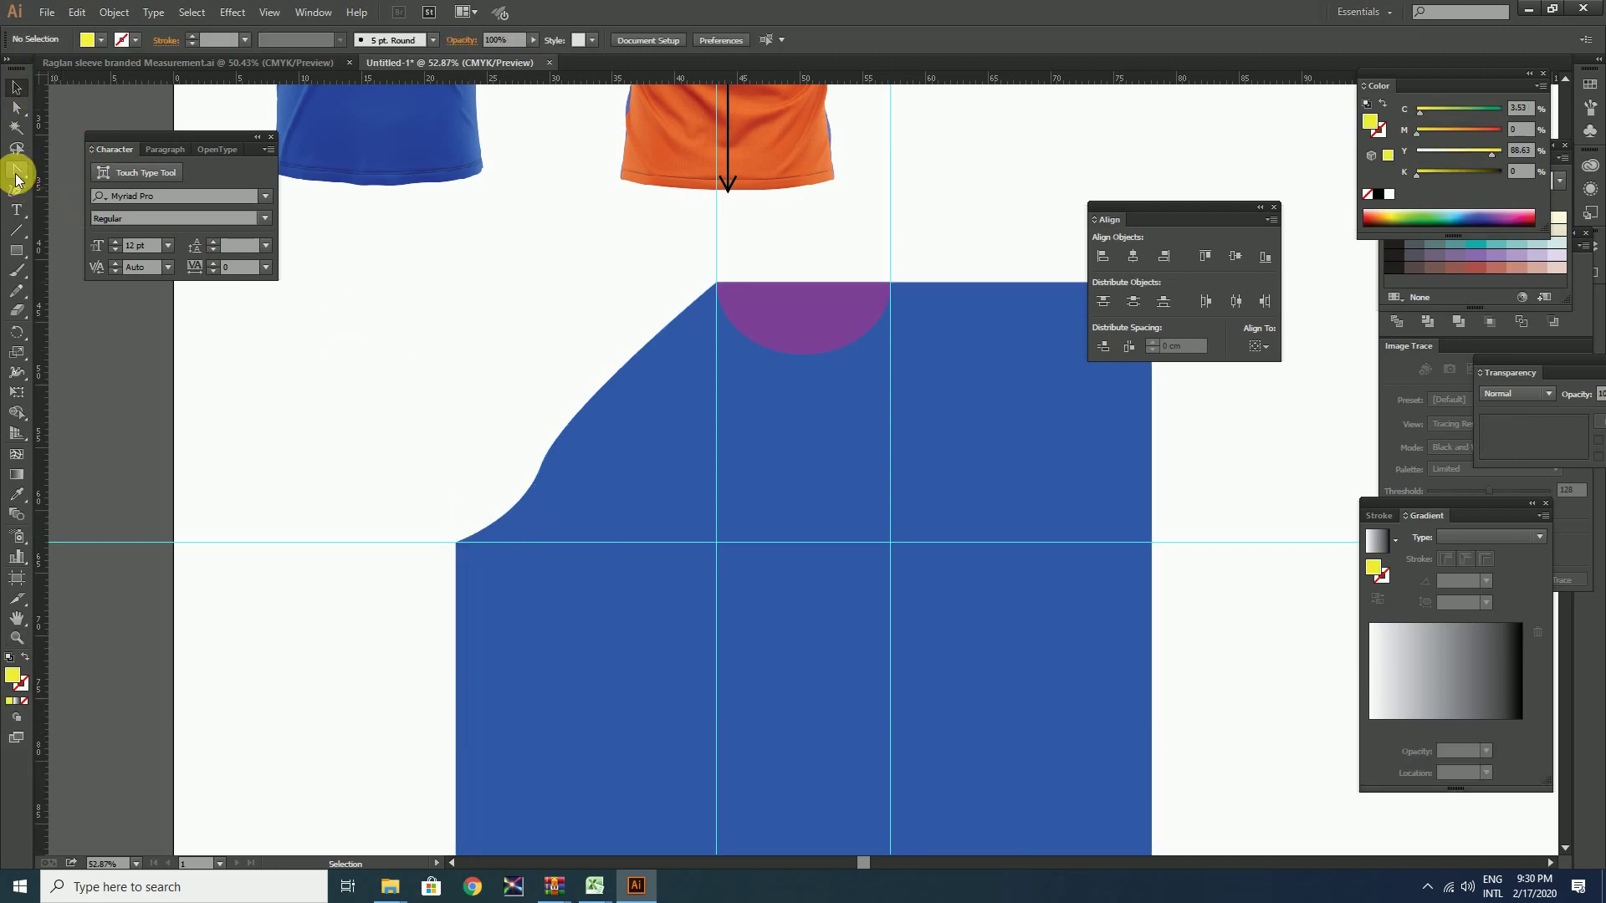
Draw a yellow helper rectangle 10.9 cm wide and 2 cm high.
left_click(17, 250)
left_click(770, 343)
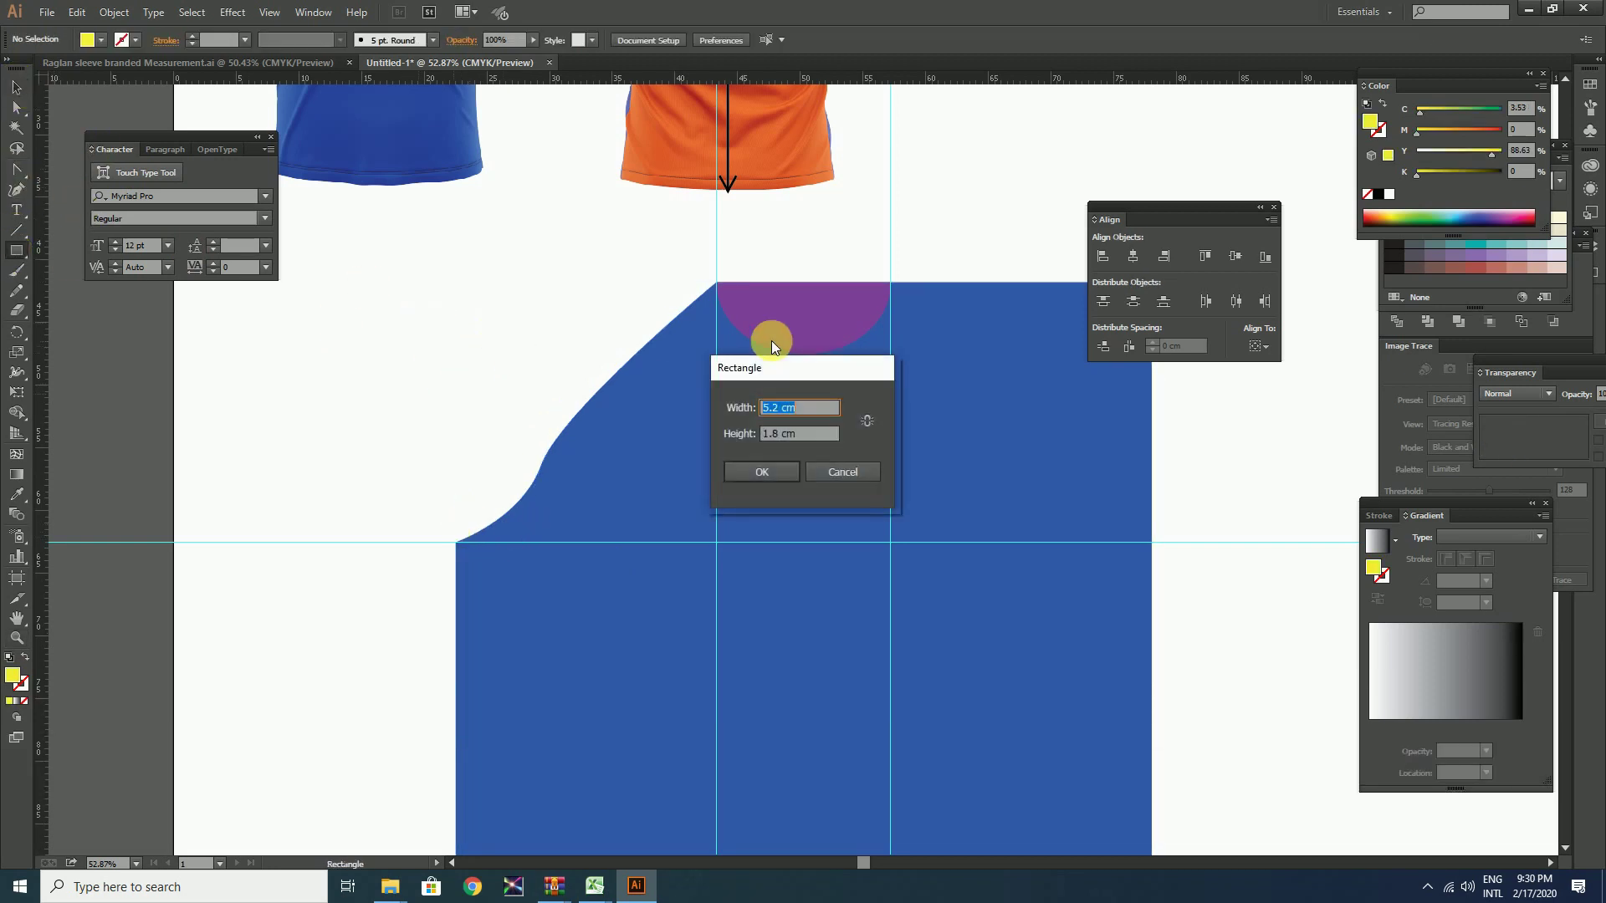
type("10.")
type("9")
key("Tab")
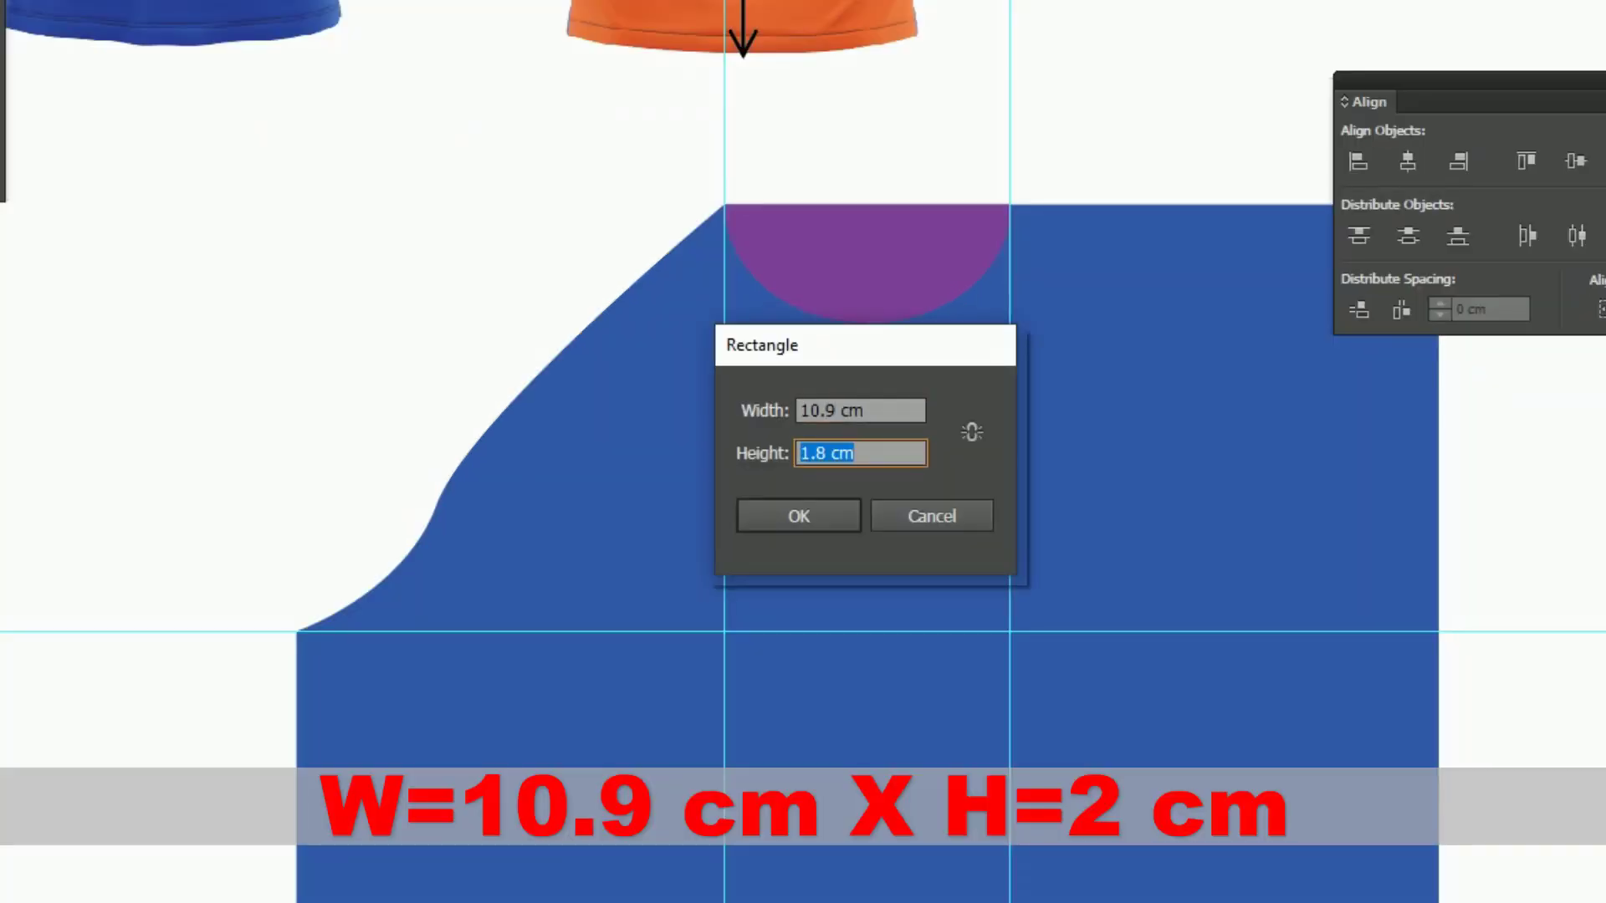
type("2")
key("Return")
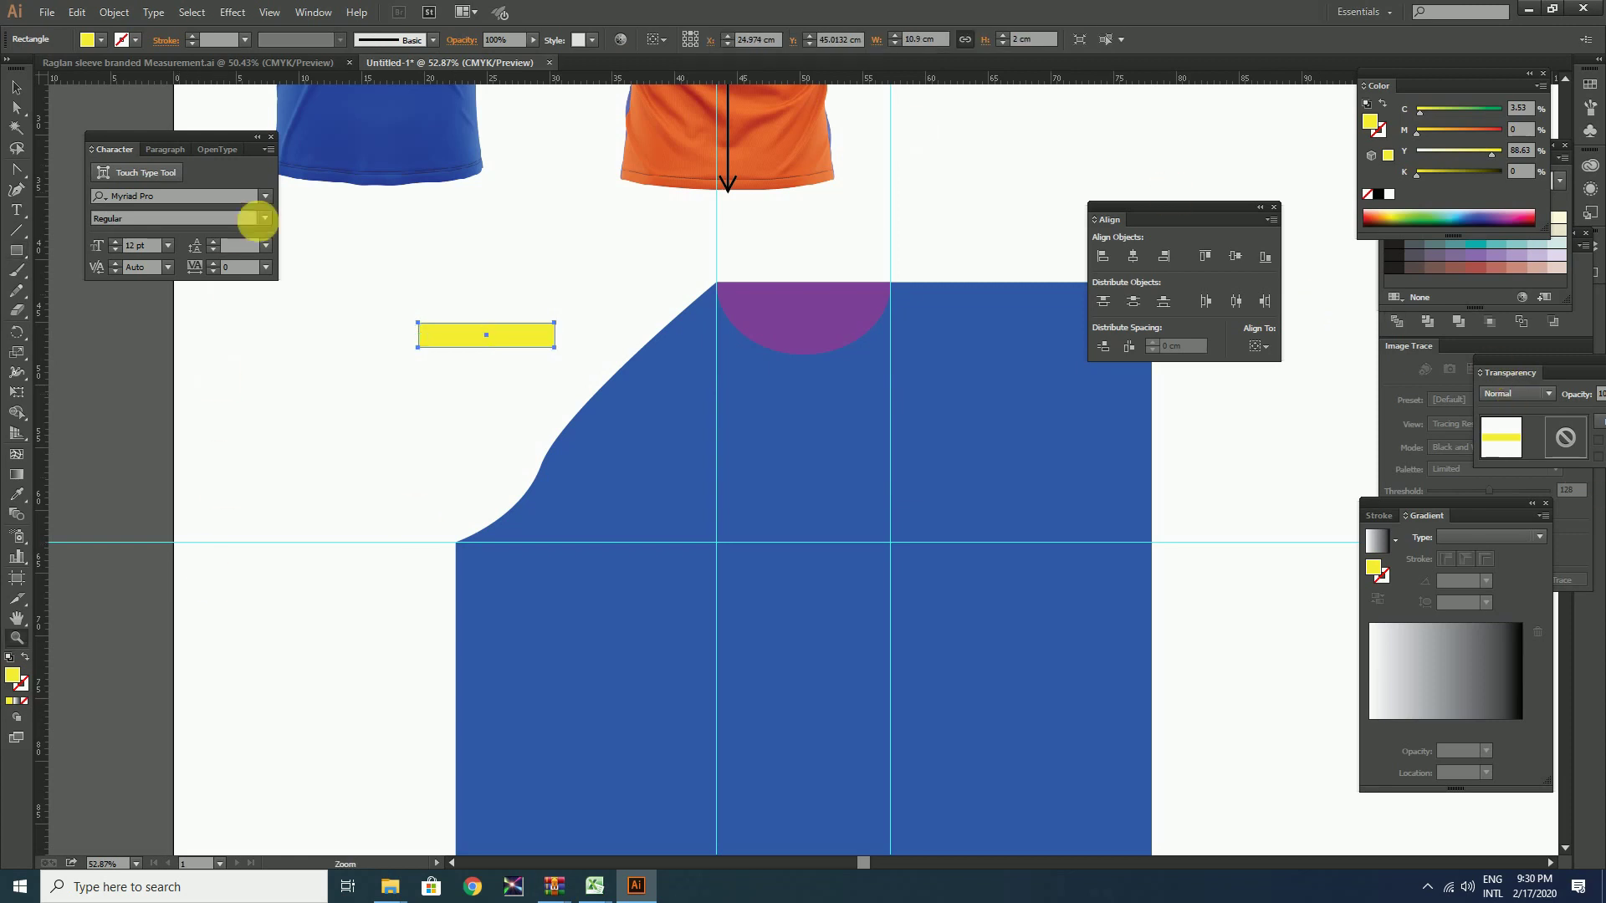
Place the yellow rectangle's upper-right corner on the left neckline corner of the blue shape and send it backward behind the body.
left_click_drag(294, 150, 1028, 527)
key("a")
left_click_drag(513, 444, 809, 363)
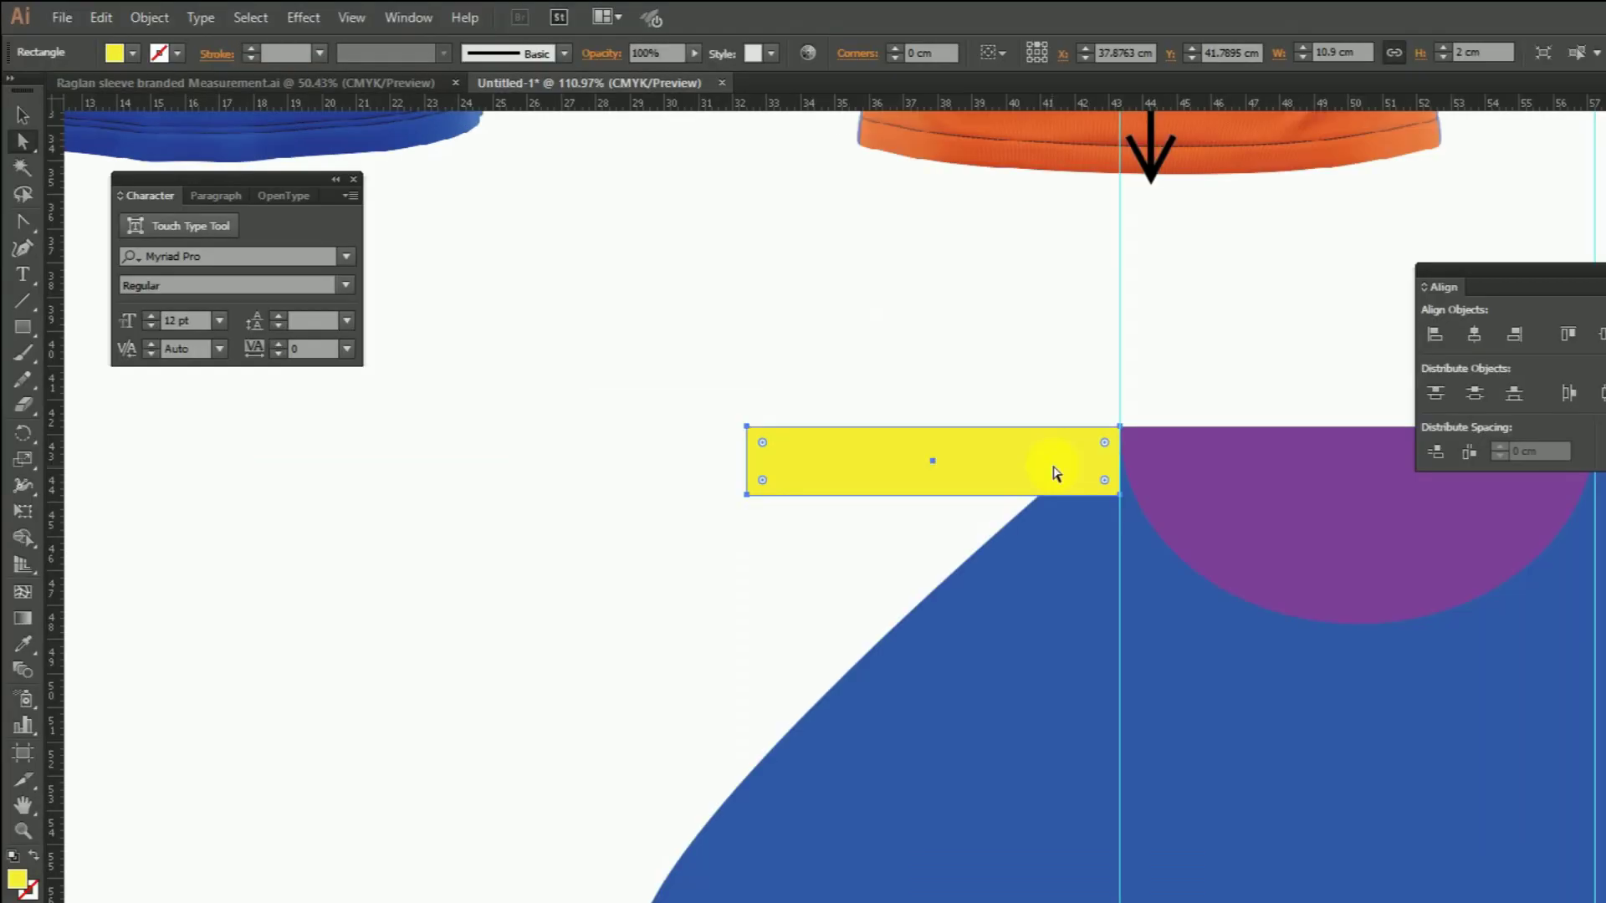
key("ctrl+[")
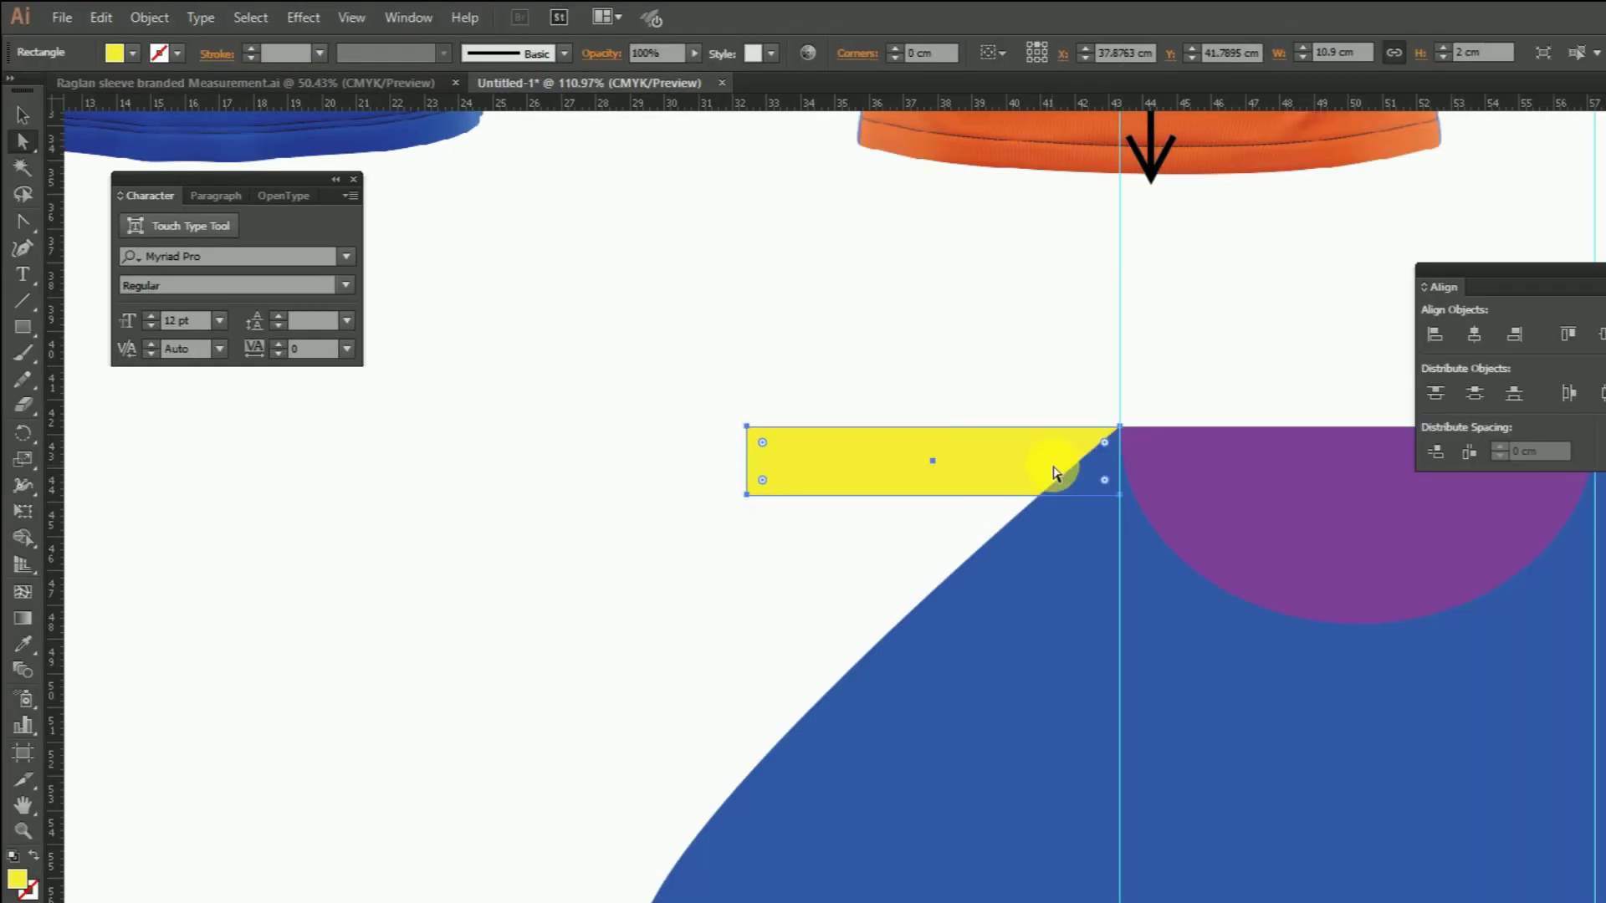
Convert the left neckline anchor to a smooth point, with its armhole-side handle ending at the yellow rectangle's lower-left corner.
left_click(757, 311)
left_click(24, 146)
left_click(885, 638)
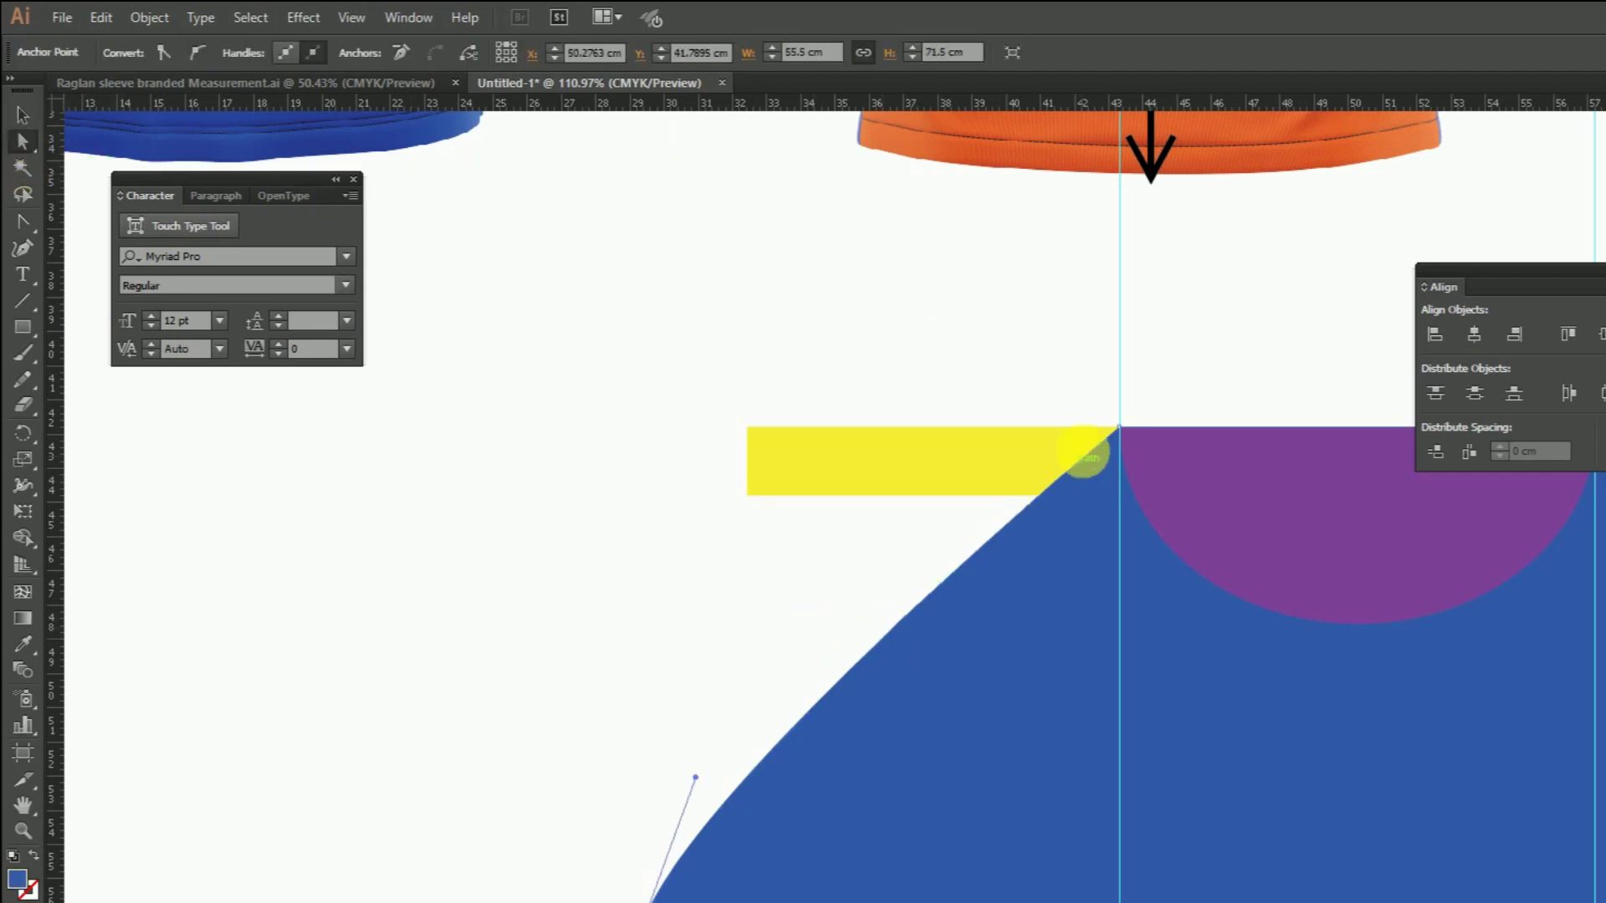
left_click(1117, 431)
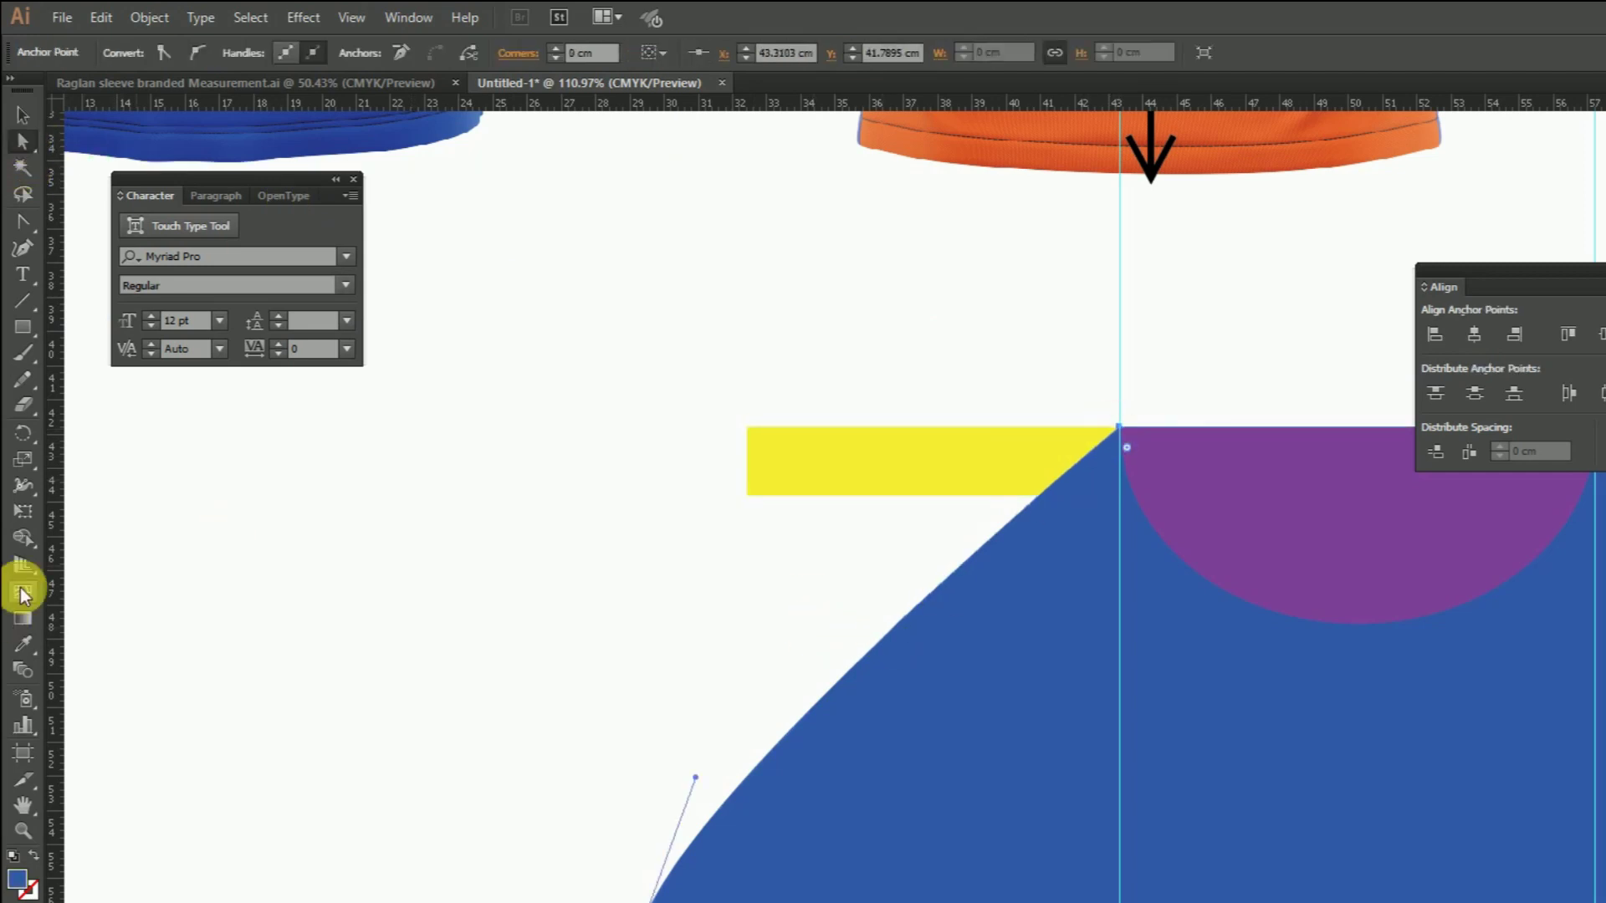
left_click_drag(24, 221, 155, 306)
left_click_drag(1120, 424, 1493, 365)
Delete the blue path's bulging top segment between the two vertical guides above the purple half-ellipse.
left_click(25, 140)
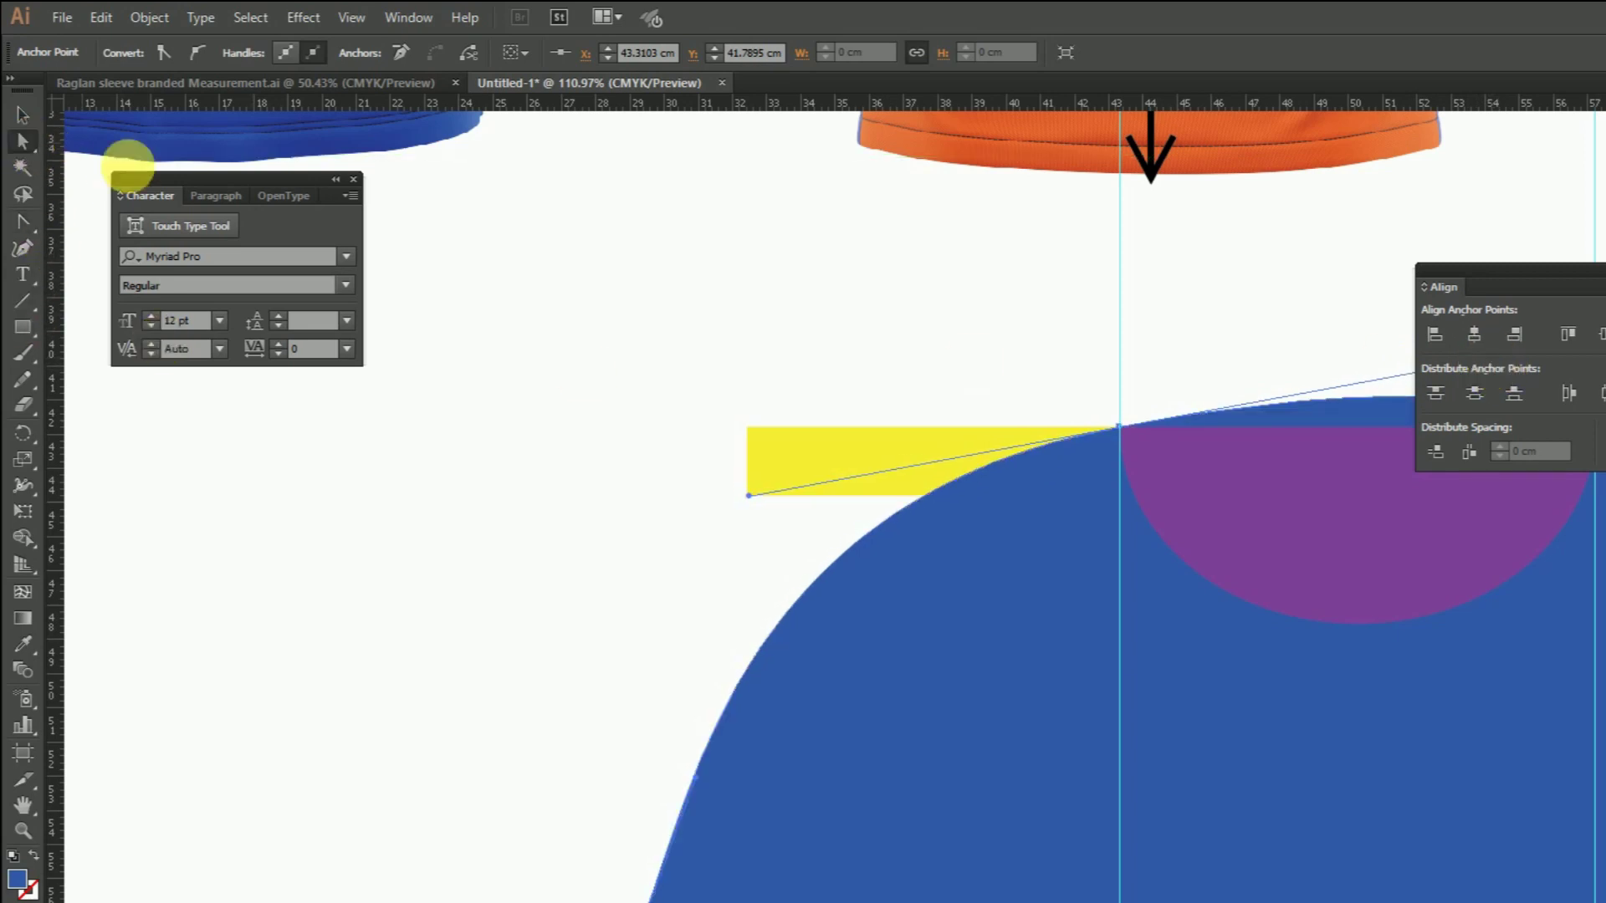
left_click_drag(1118, 423, 600, 482)
left_click_drag(785, 416, 847, 467)
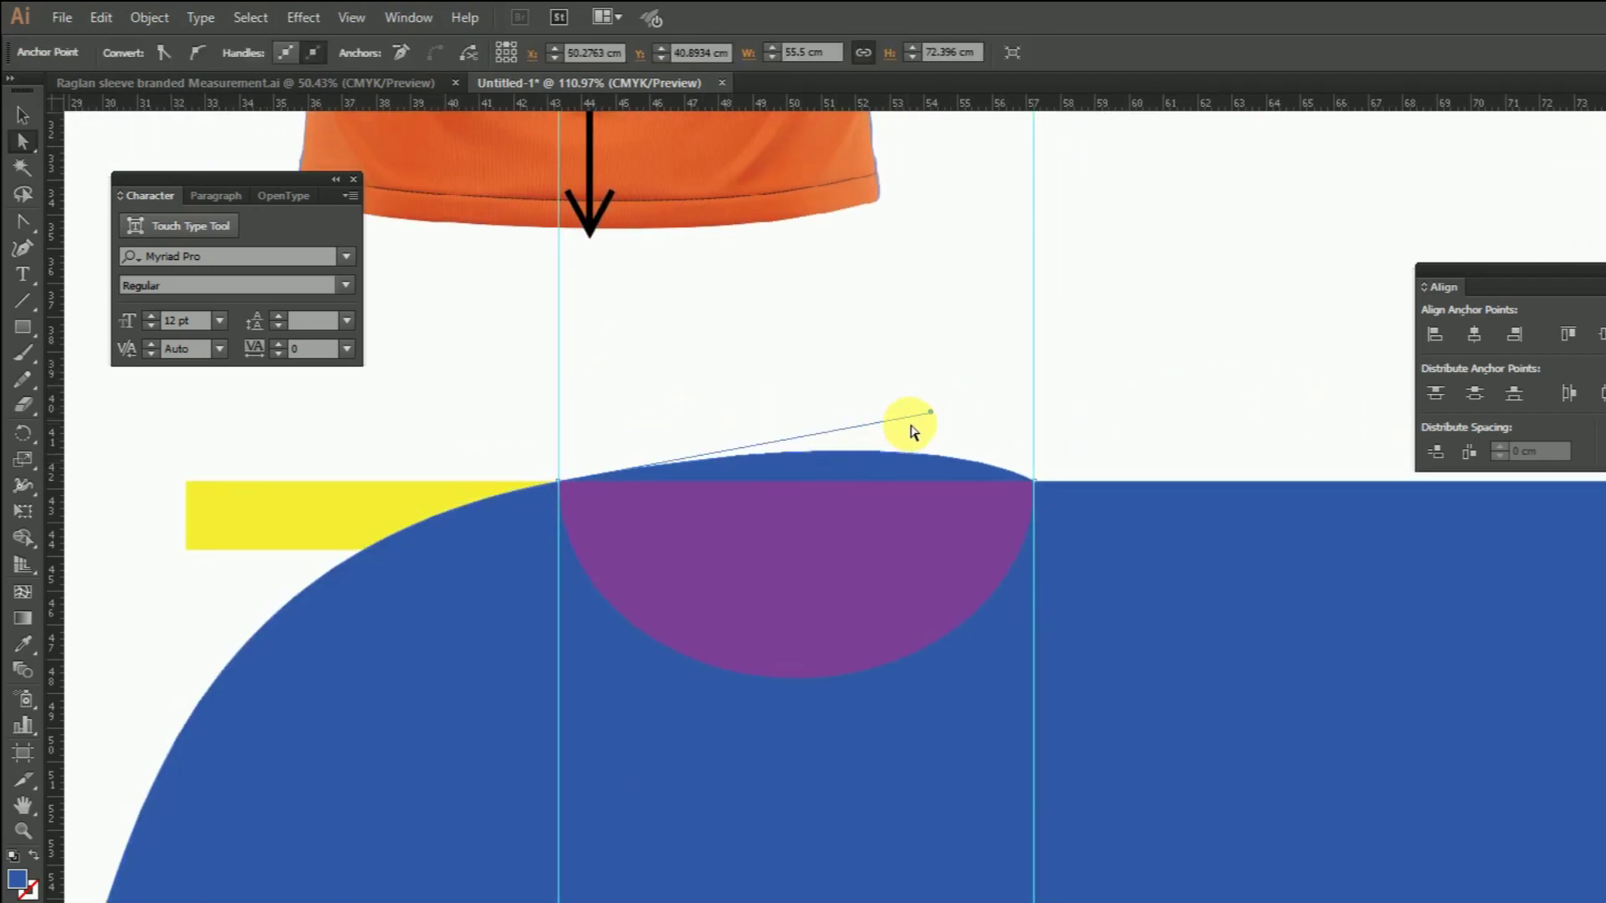
key("BackSpace")
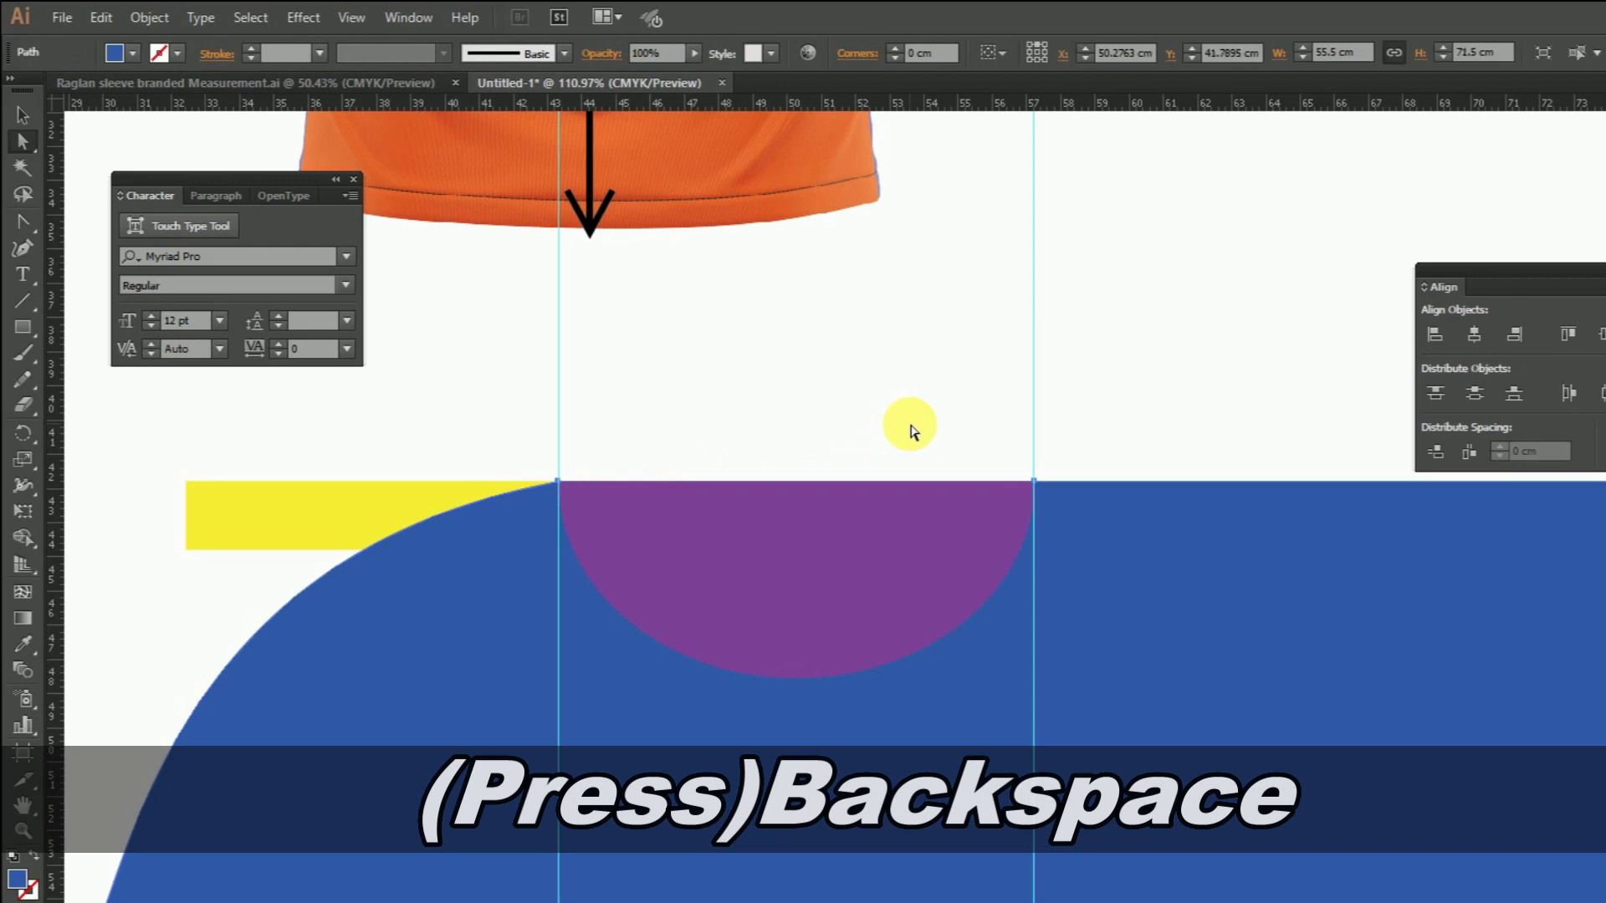
Delete the yellow helper rectangle beside the left neckline corner.
key("ctrl+minus")
key("ctrl+minus")
key("ctrl+minus")
key("ctrl+minus")
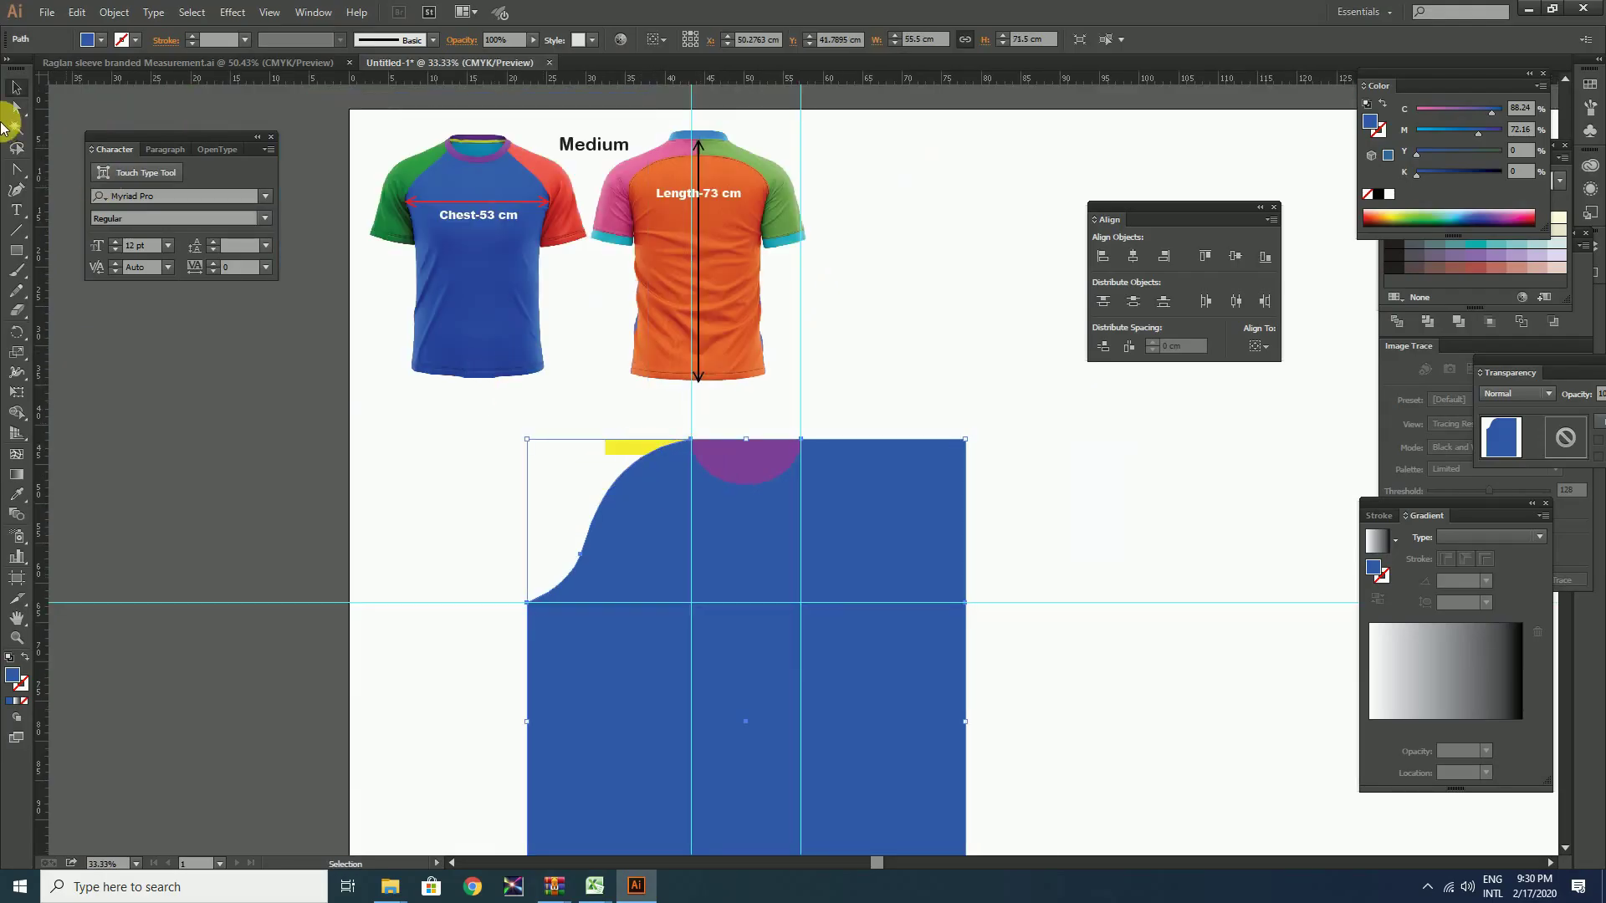
left_click(477, 436)
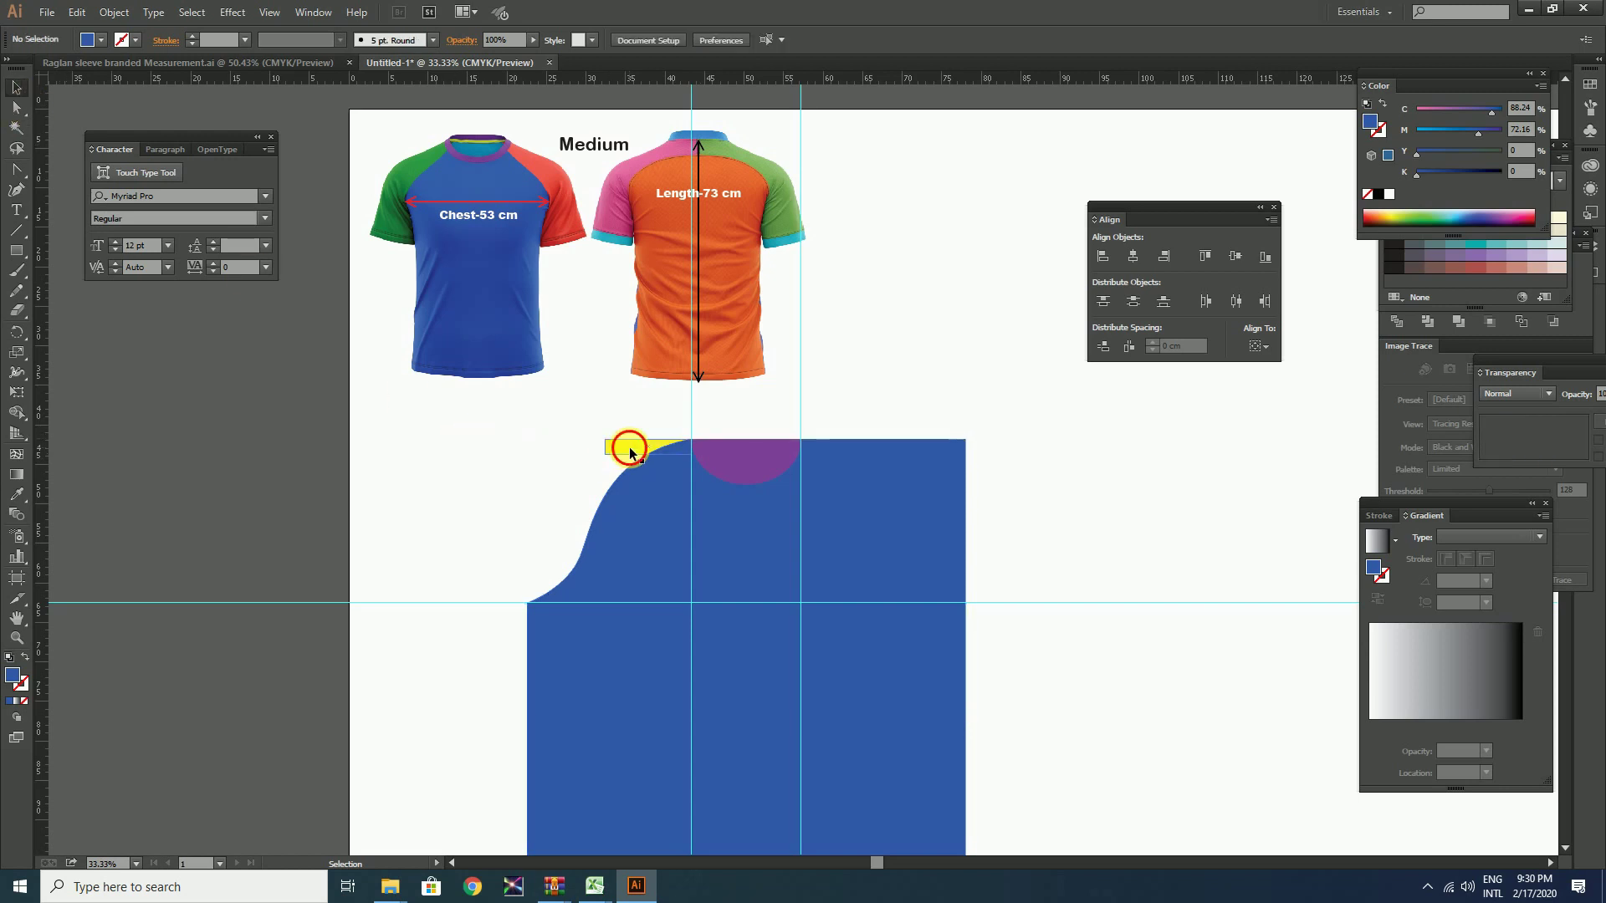
left_click(628, 446)
key("Delete")
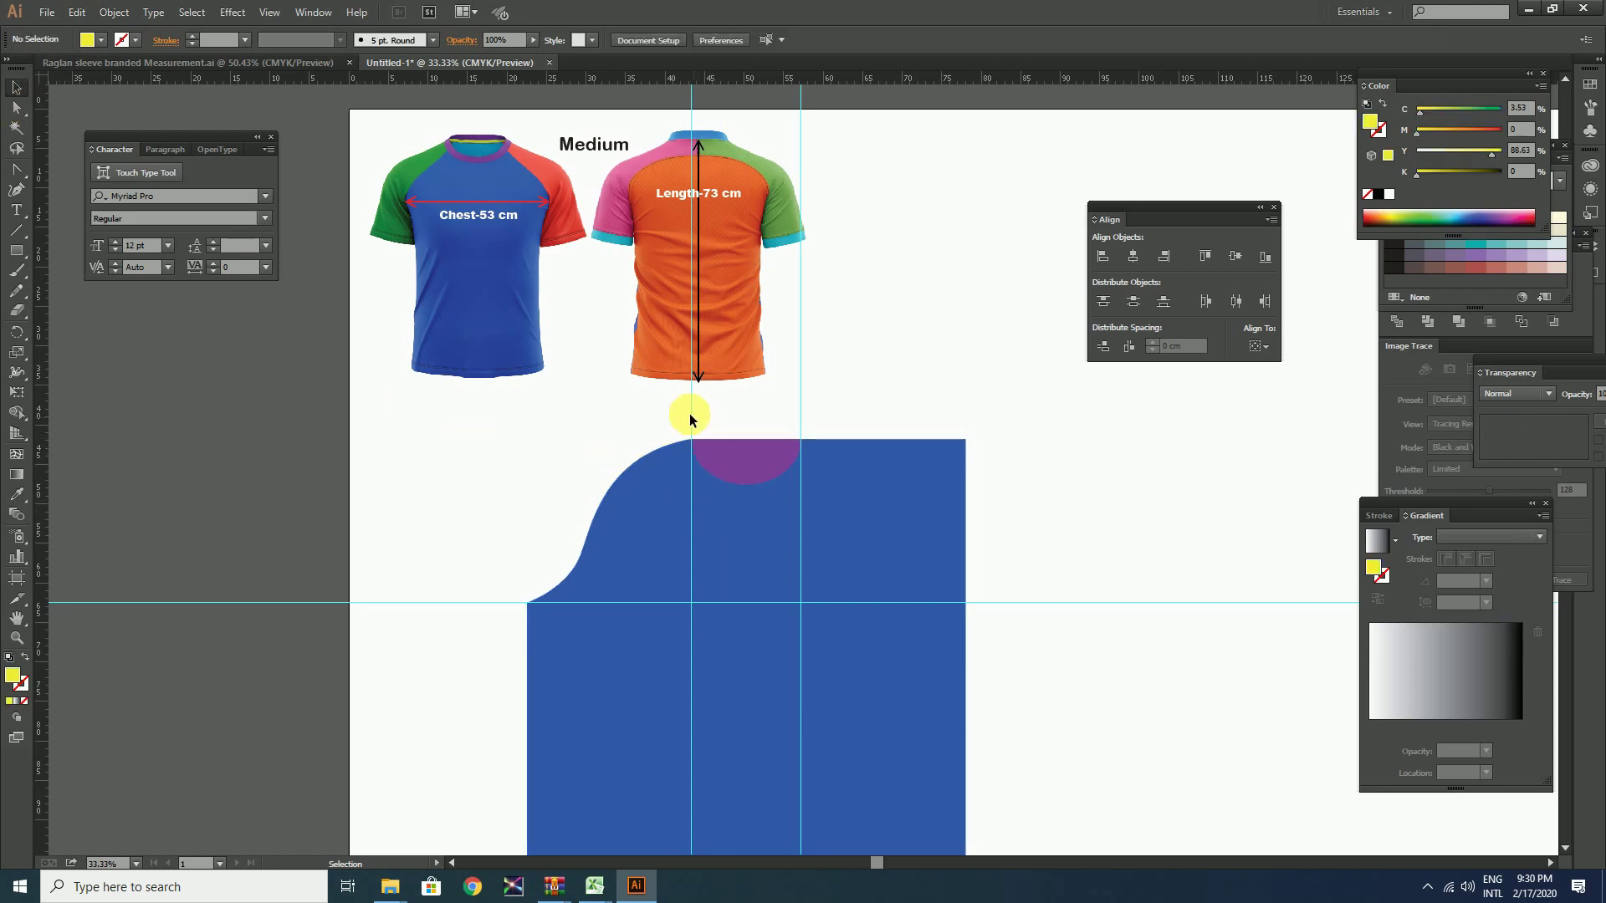
Unlock the purple half-ellipse and select it together with the blue body shape.
left_click(818, 558)
left_click(1031, 525)
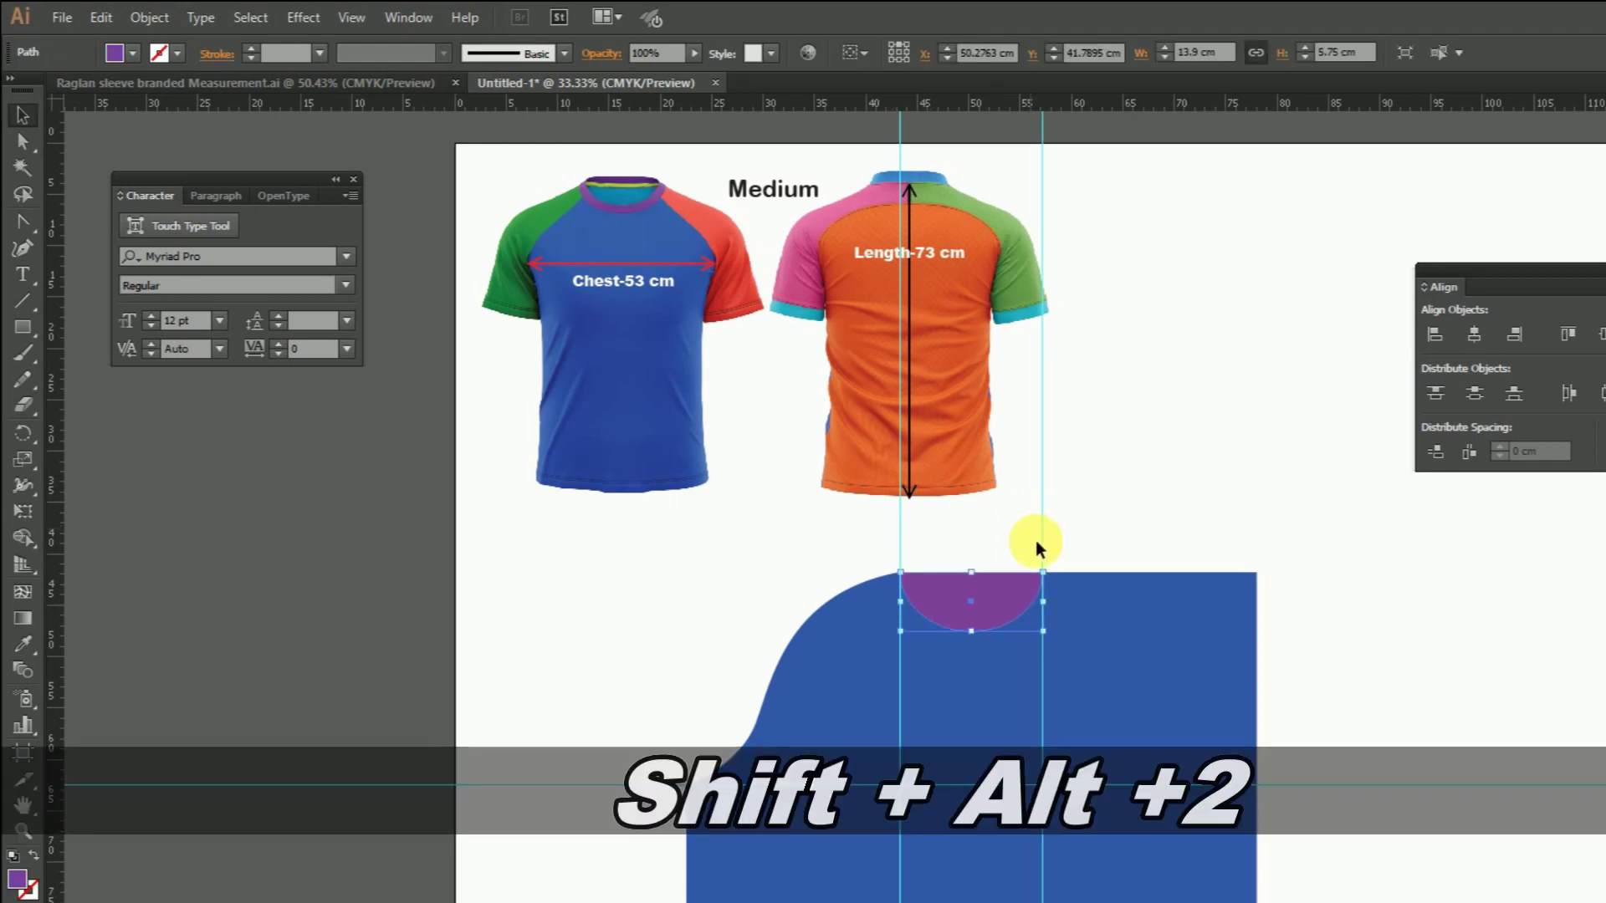
left_click(1027, 586)
left_click(1083, 739, "shift")
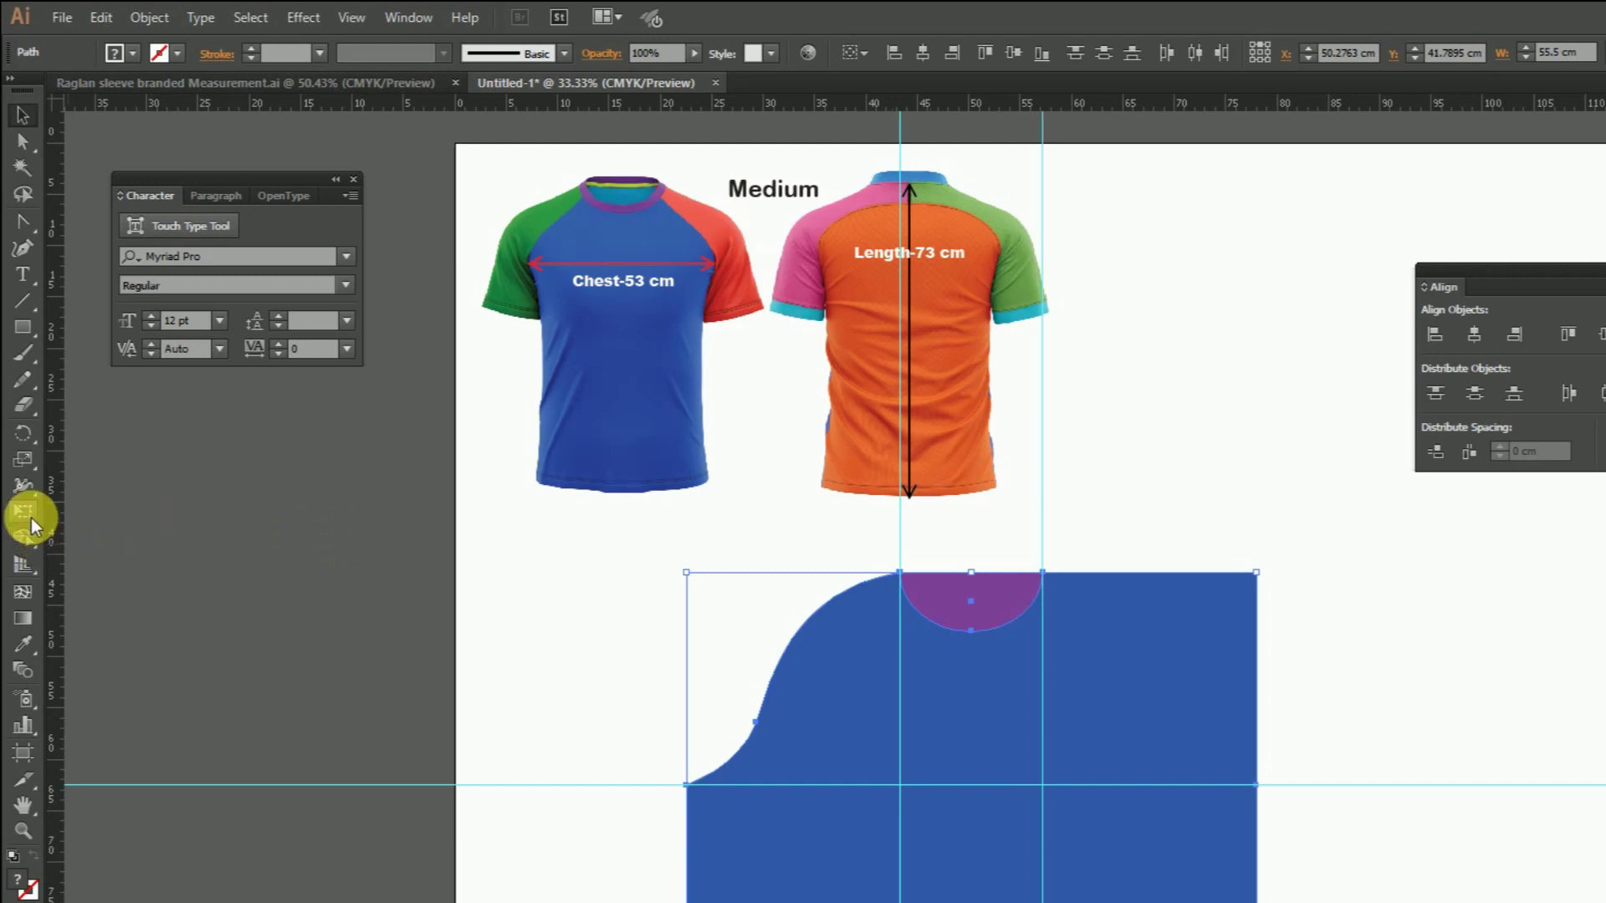
Cut the neckline out of the blue body by removing the purple half-ellipse region with the Shape Builder tool.
left_click(23, 461)
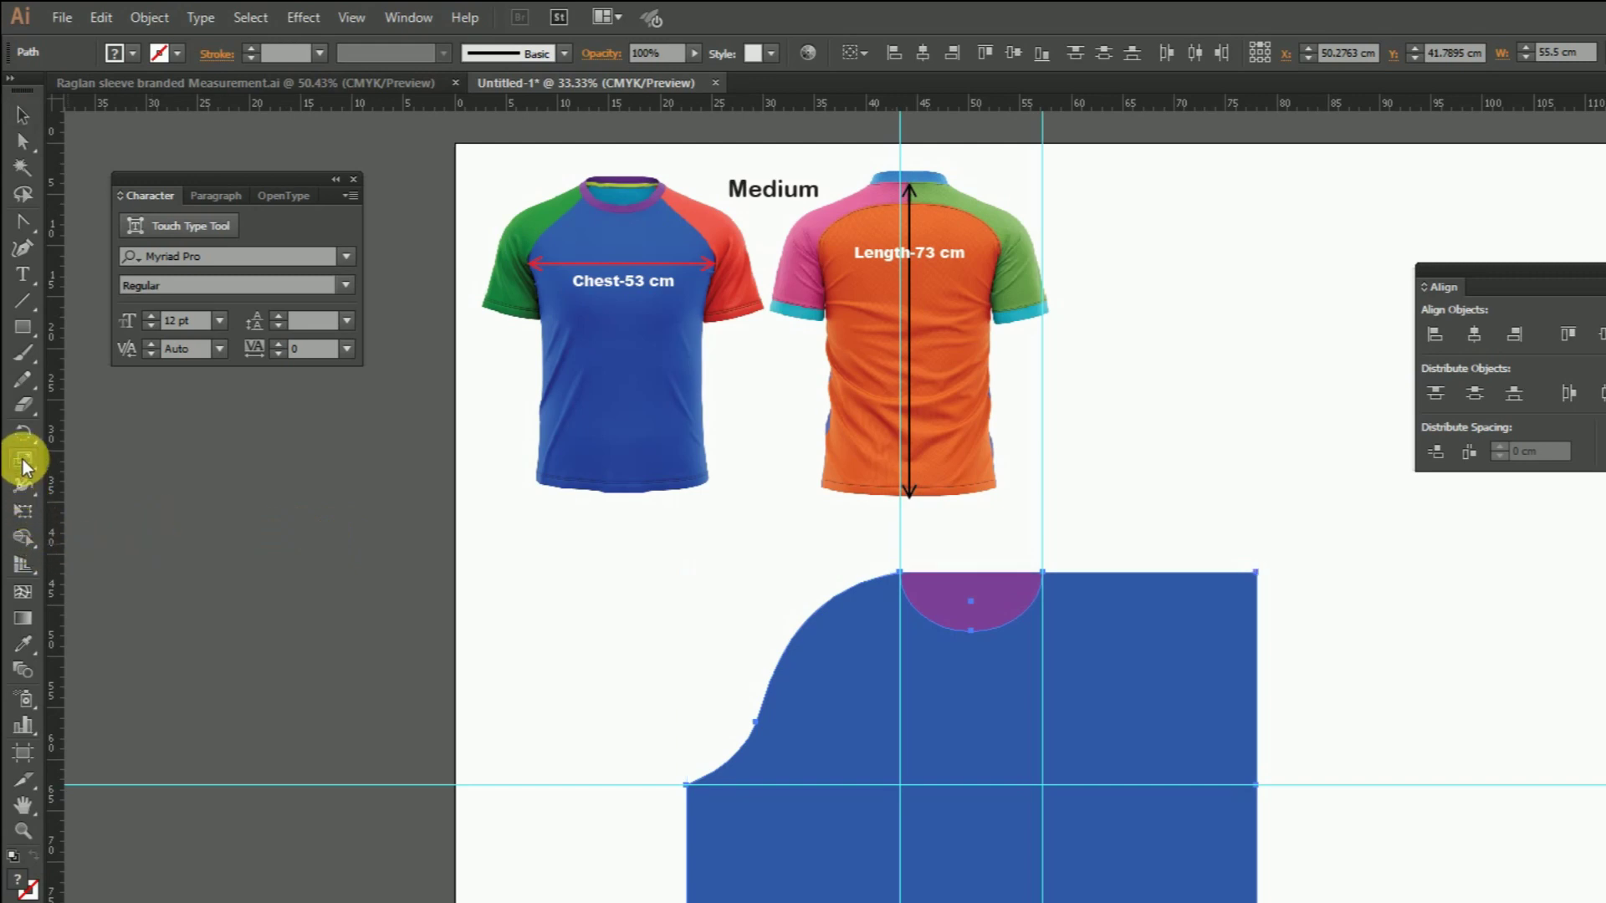
left_click(23, 463)
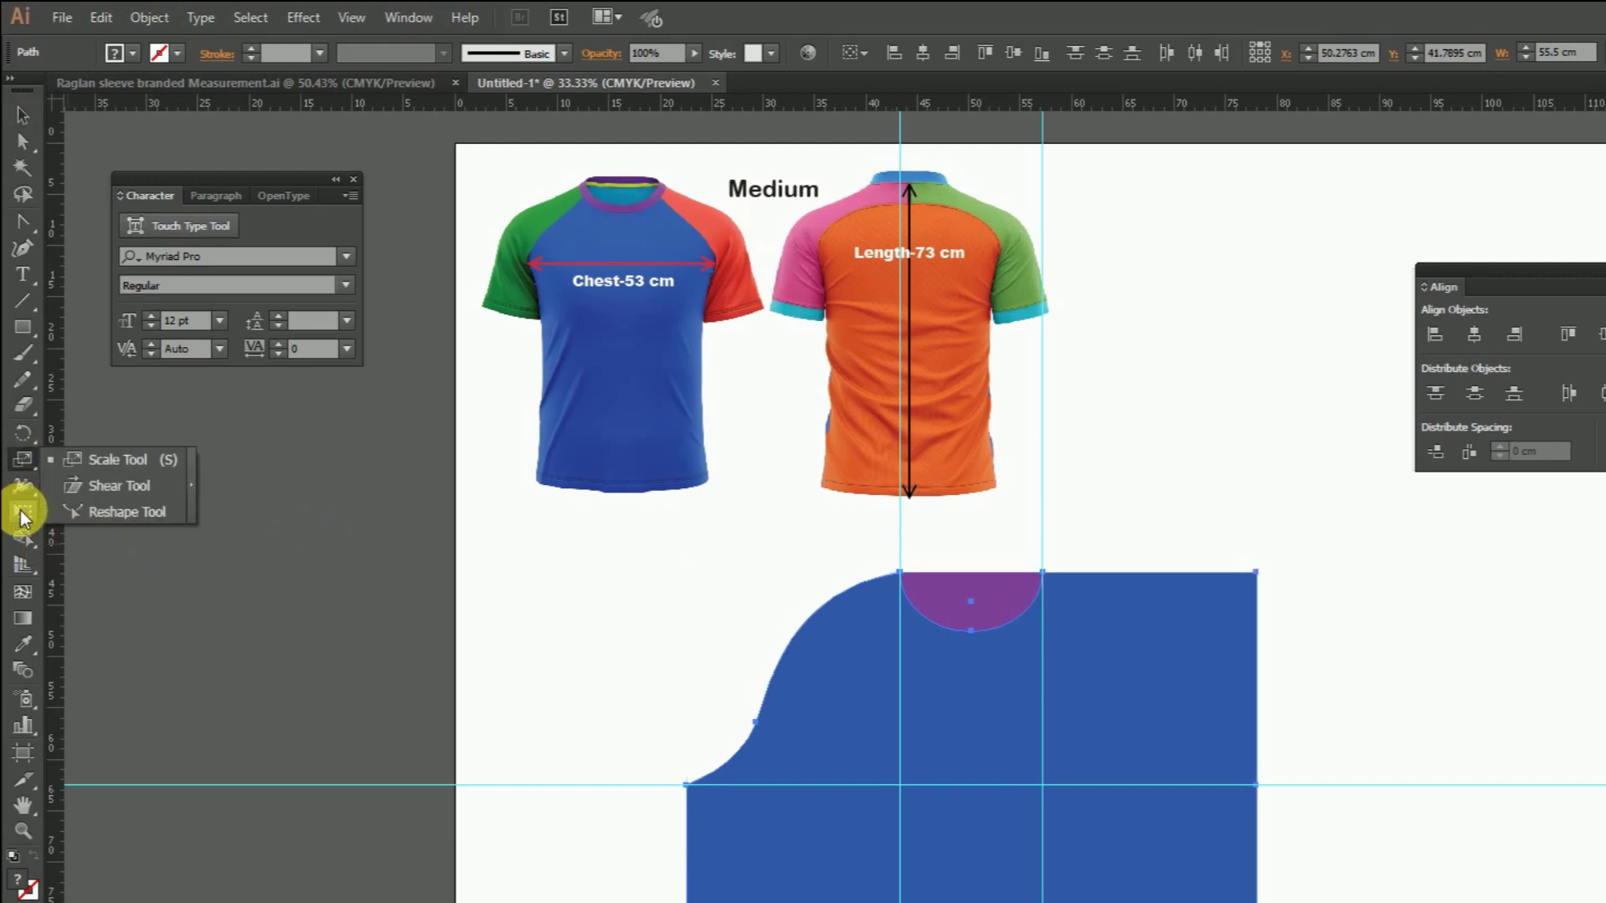
left_click(955, 528)
key("v")
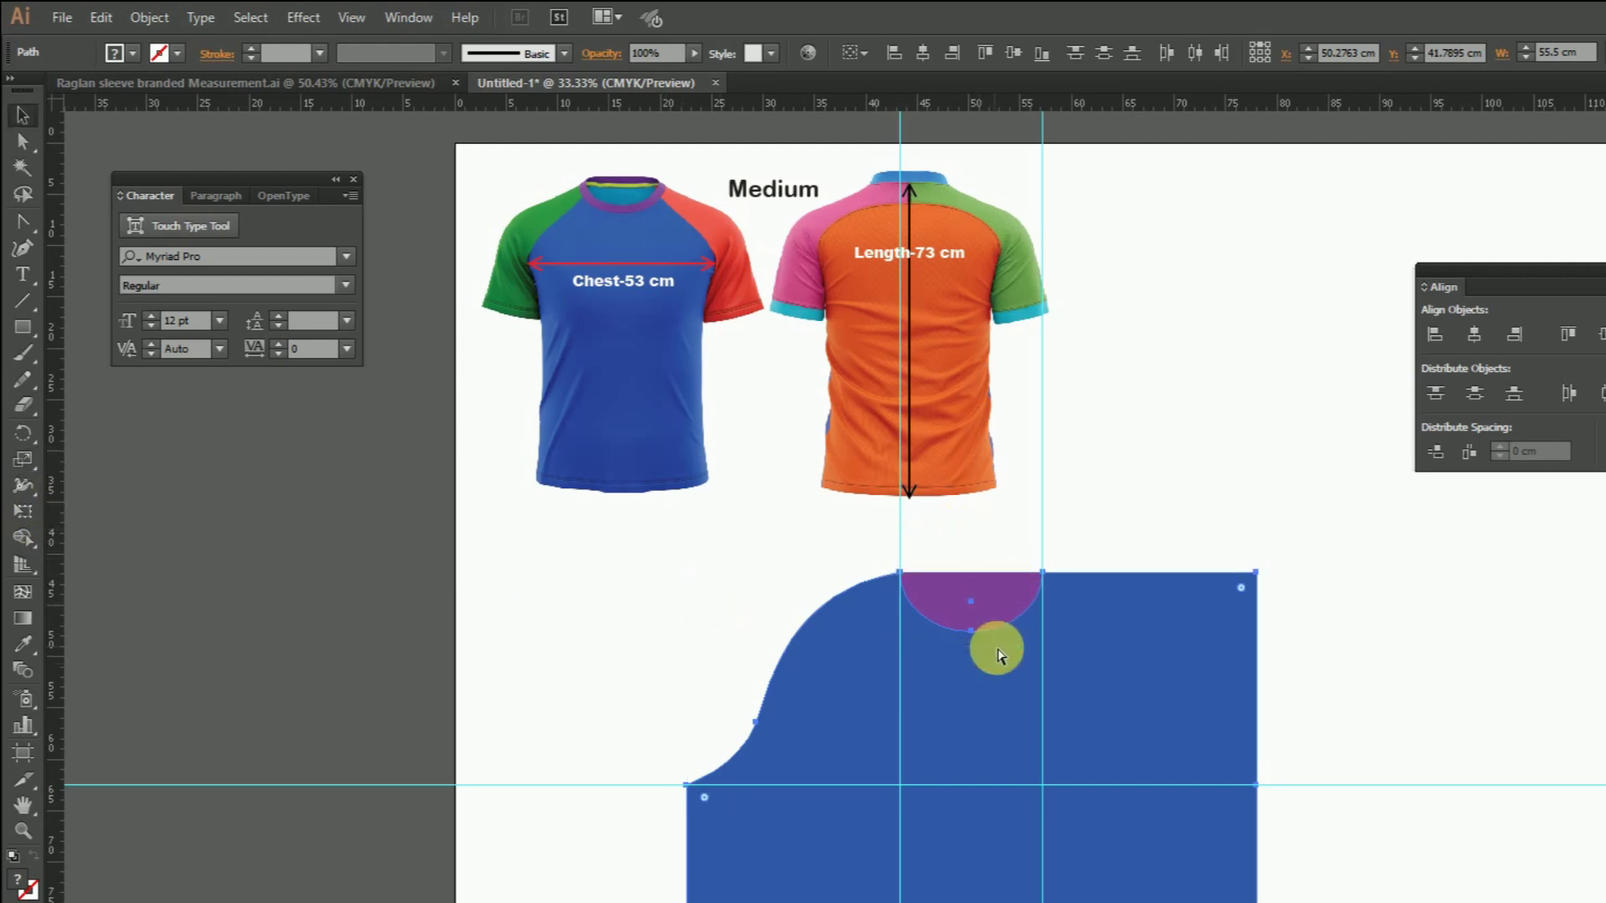
key("shift+m")
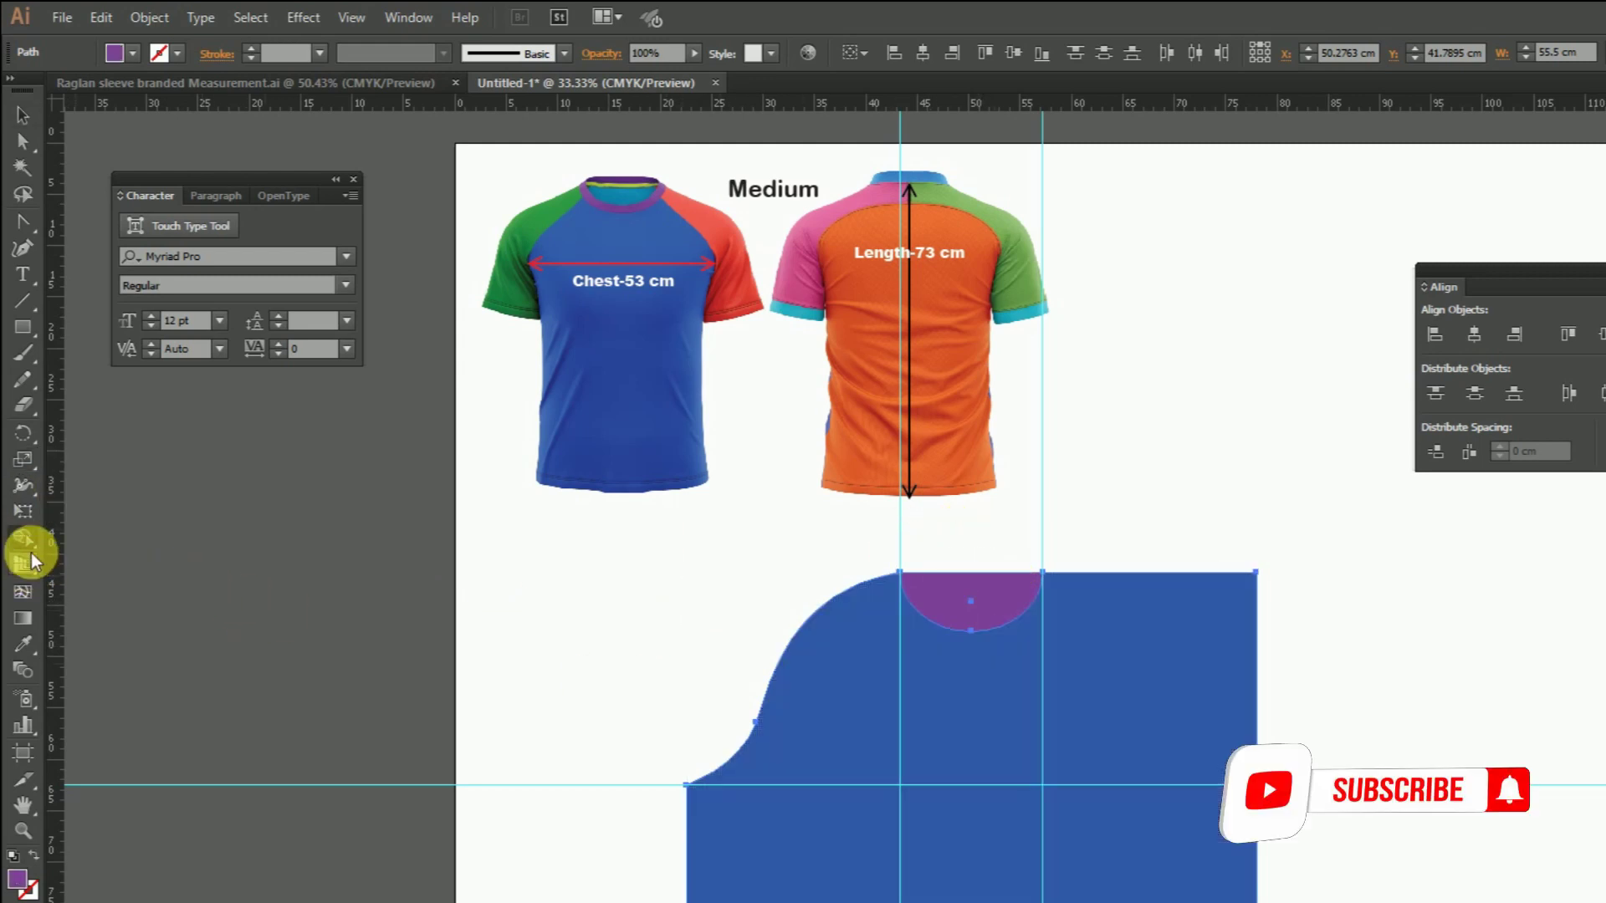
left_click_drag(22, 538, 159, 542)
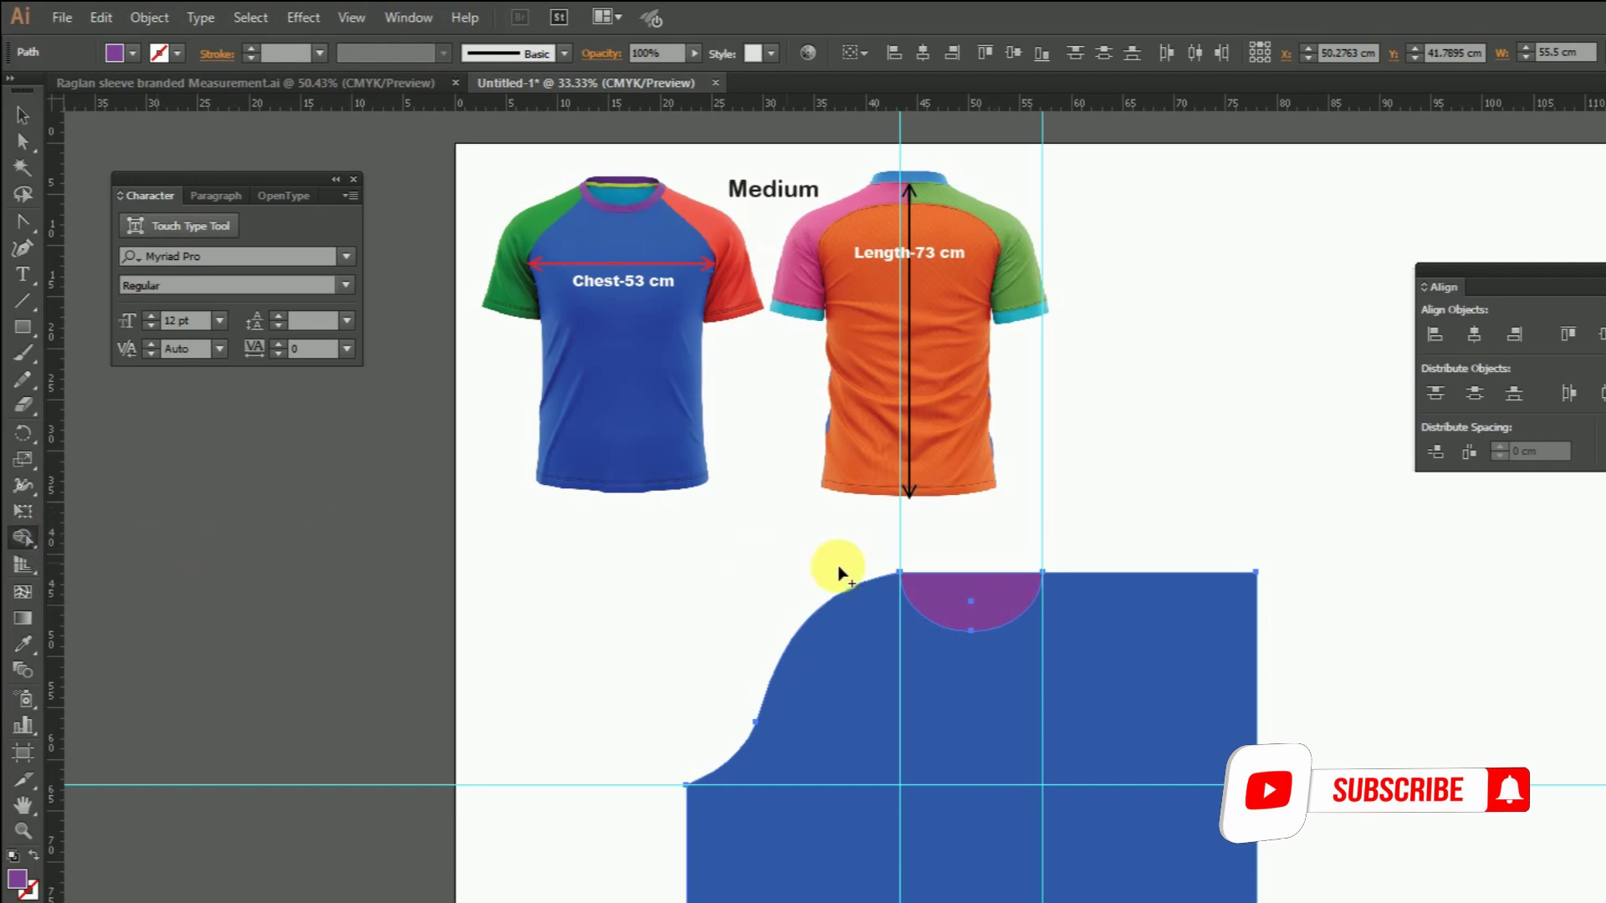
left_click(950, 591, "alt")
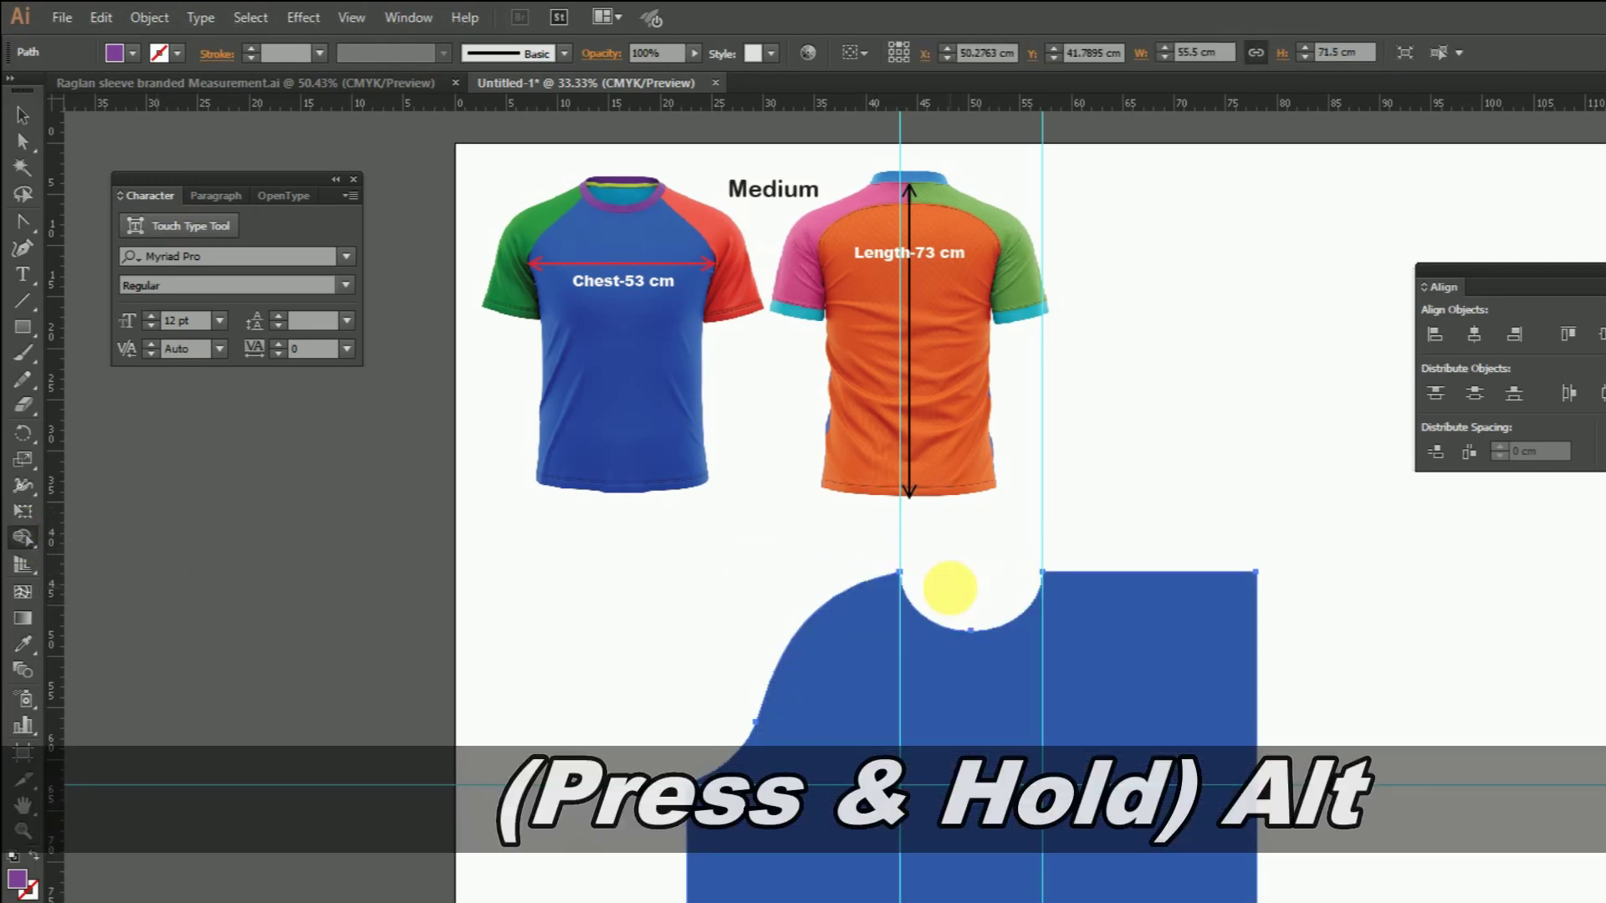
key("v")
left_click(1100, 541)
Delete the blue body's upper-right corner anchor so a straight edge runs from the neckline to the armhole guide.
left_click(25, 142)
left_click_drag(1161, 533, 1335, 646)
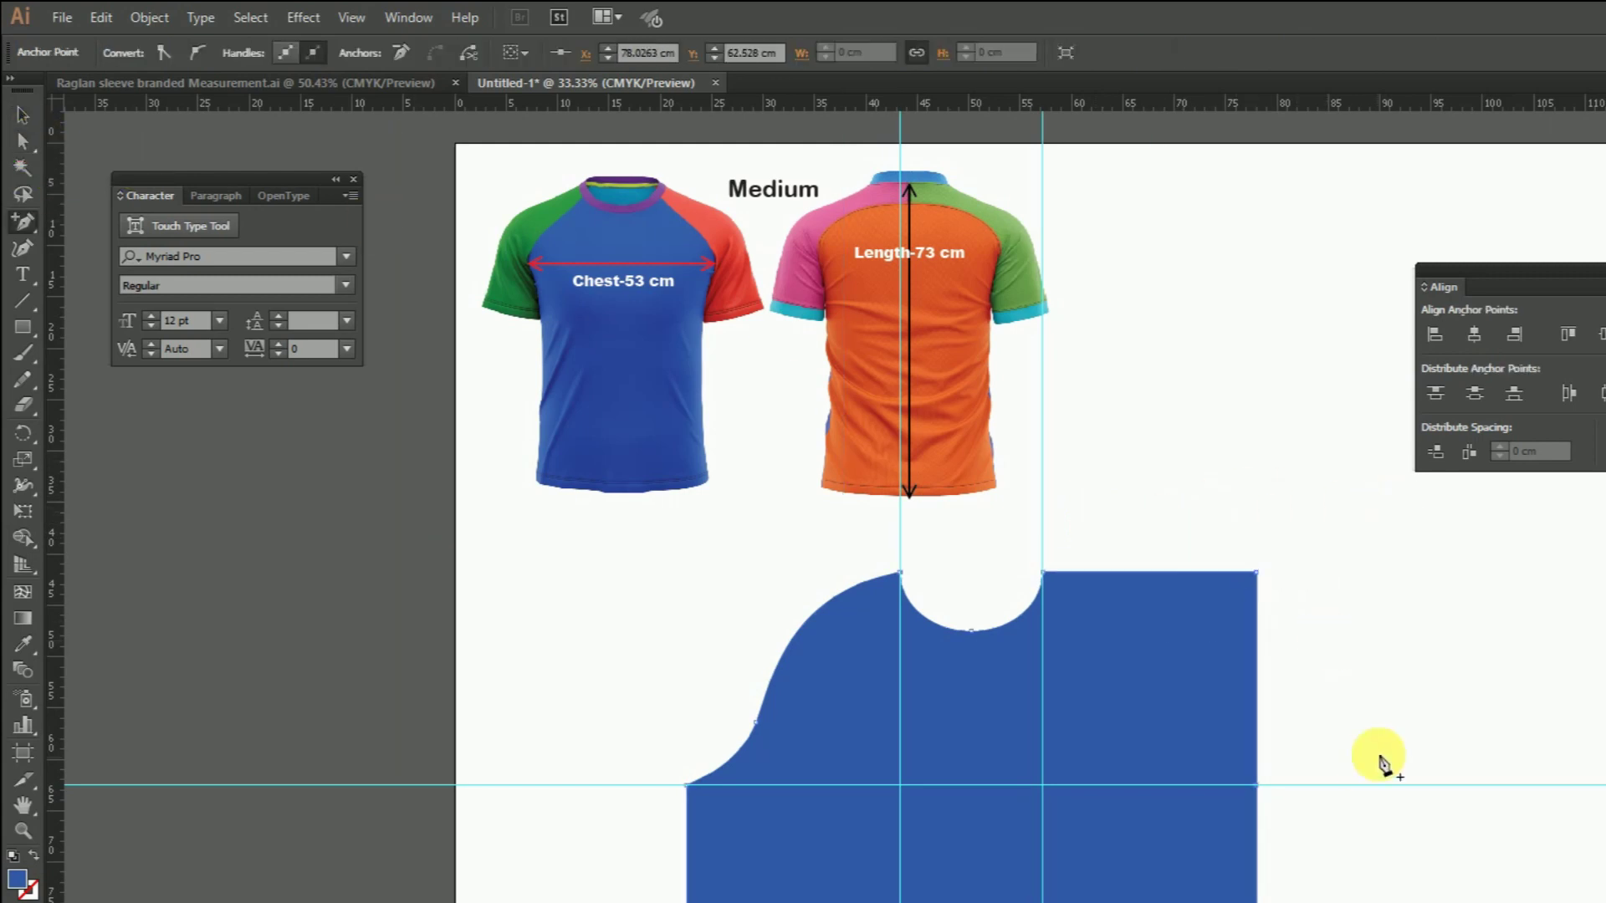
left_click_drag(1208, 510, 1321, 639)
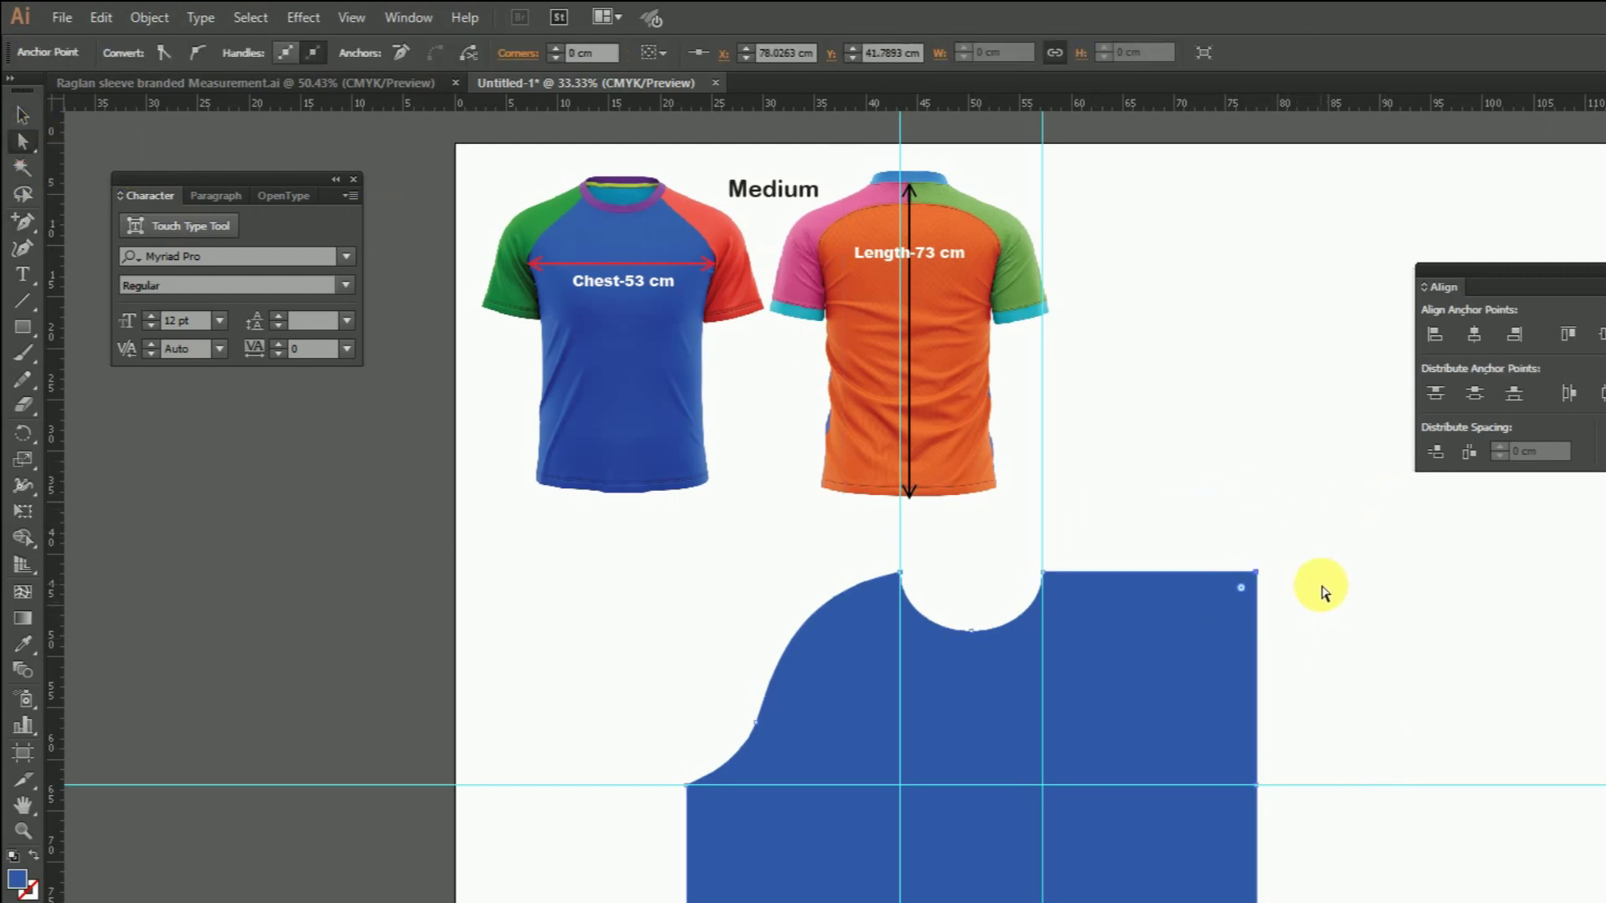
key("BackSpace")
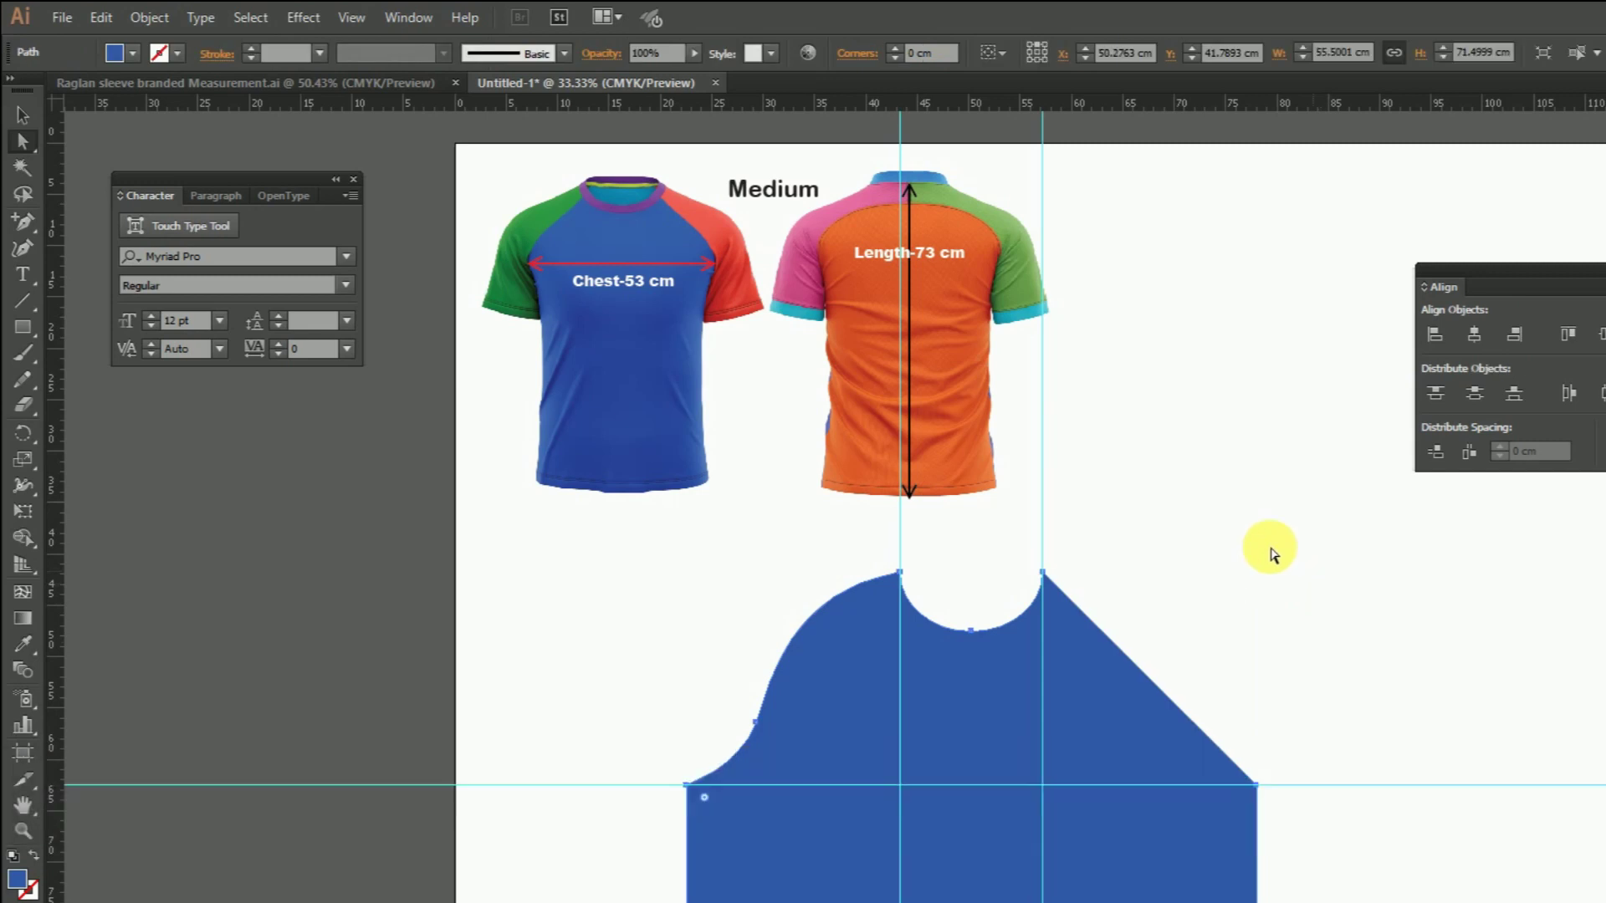
Copy the left raglan armhole curve, paste it in front and move the copy to the empty area right of the body.
left_click_drag(717, 669, 793, 745)
key("ctrl+c")
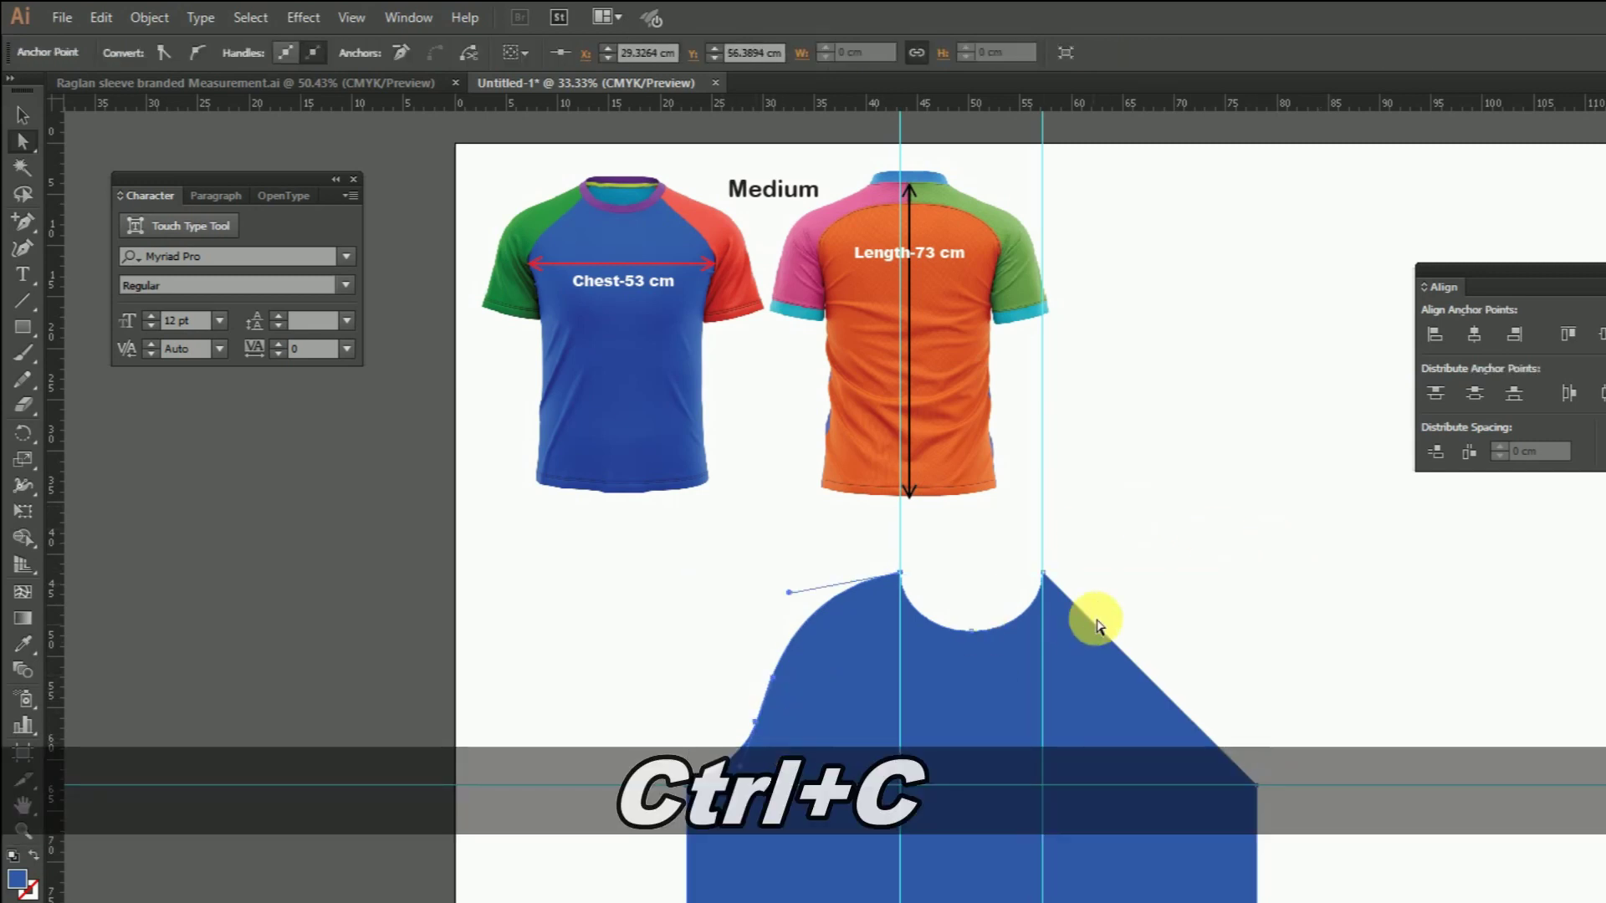
left_click(1217, 583)
key("ctrl+f")
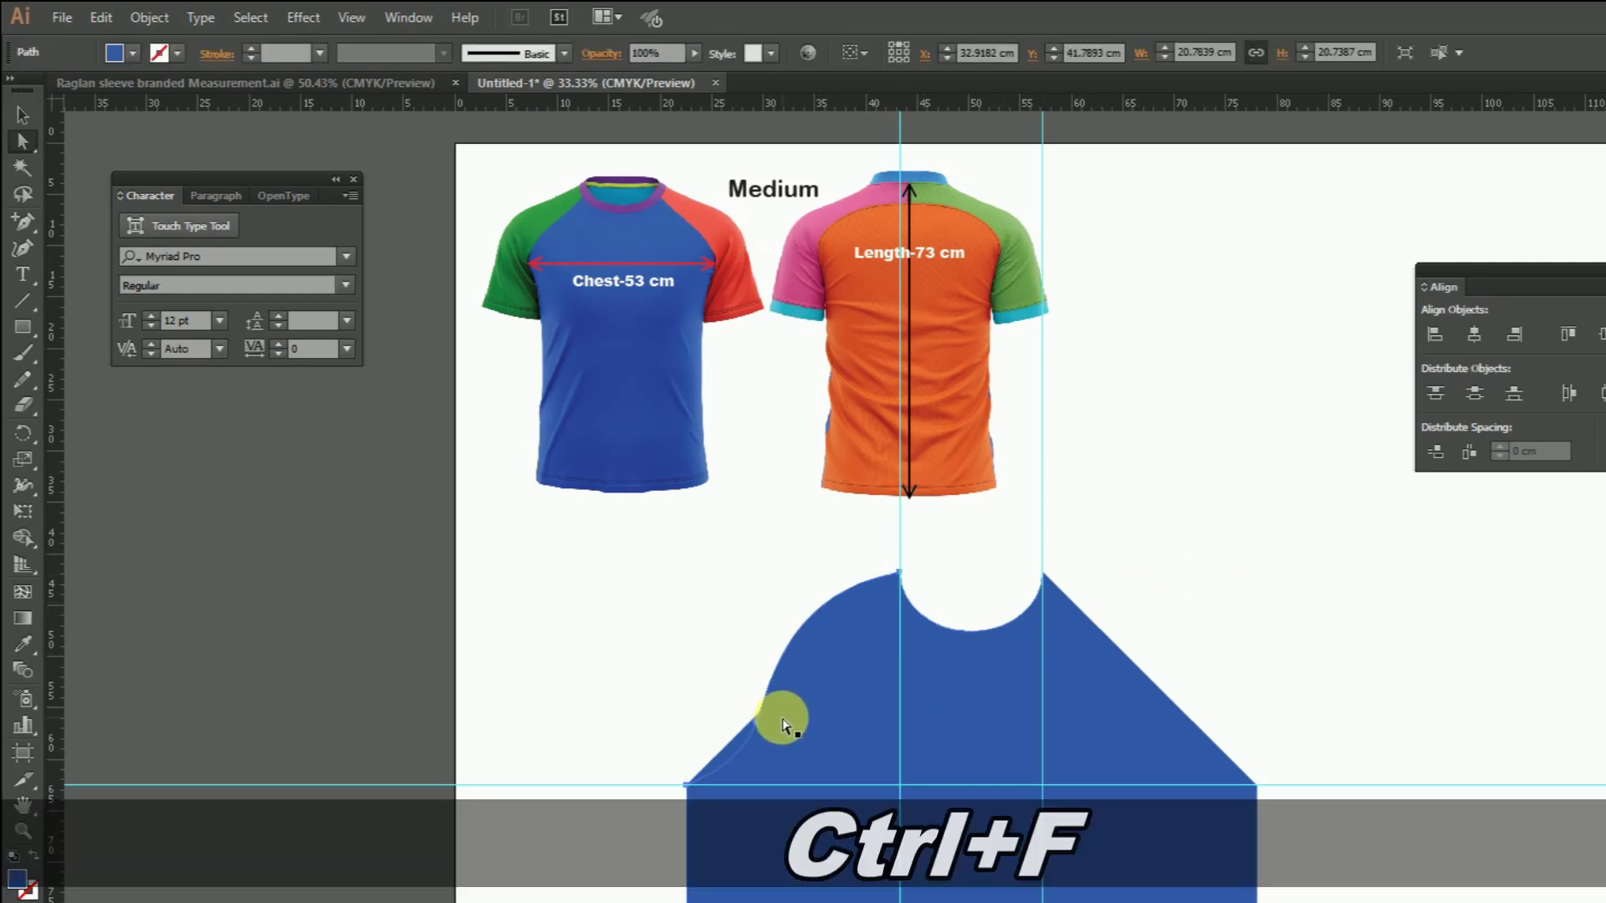
key("v")
left_click_drag(756, 726, 1439, 733)
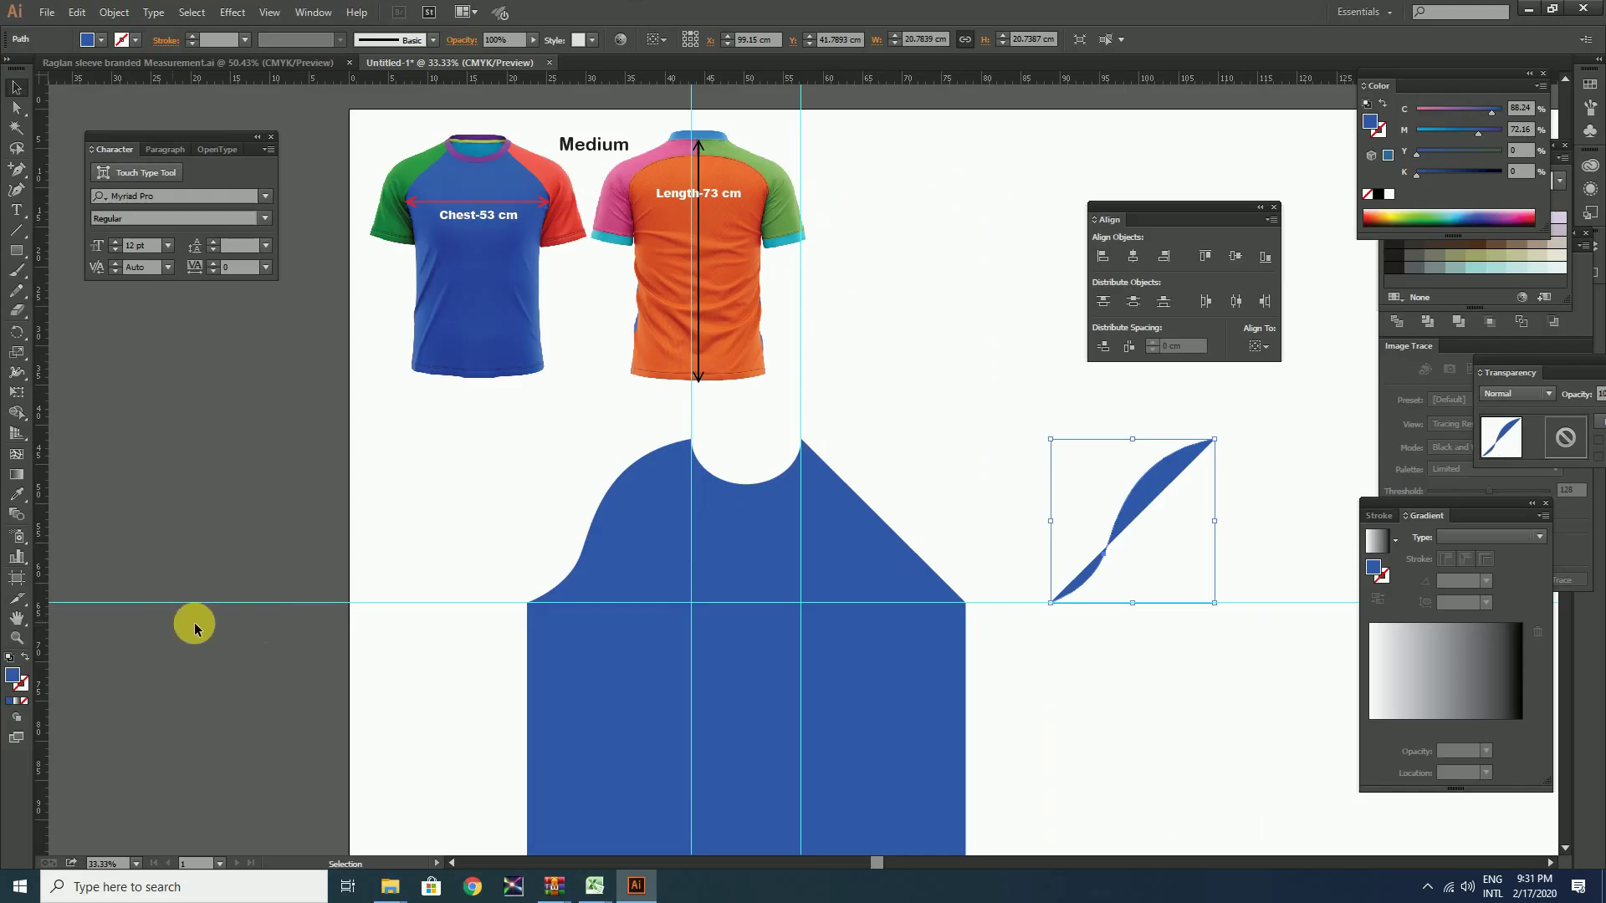
Swap the copied curve's fill and stroke to make it an outline, and reflect it across the vertical axis.
key("shift+x")
right_click(1122, 512)
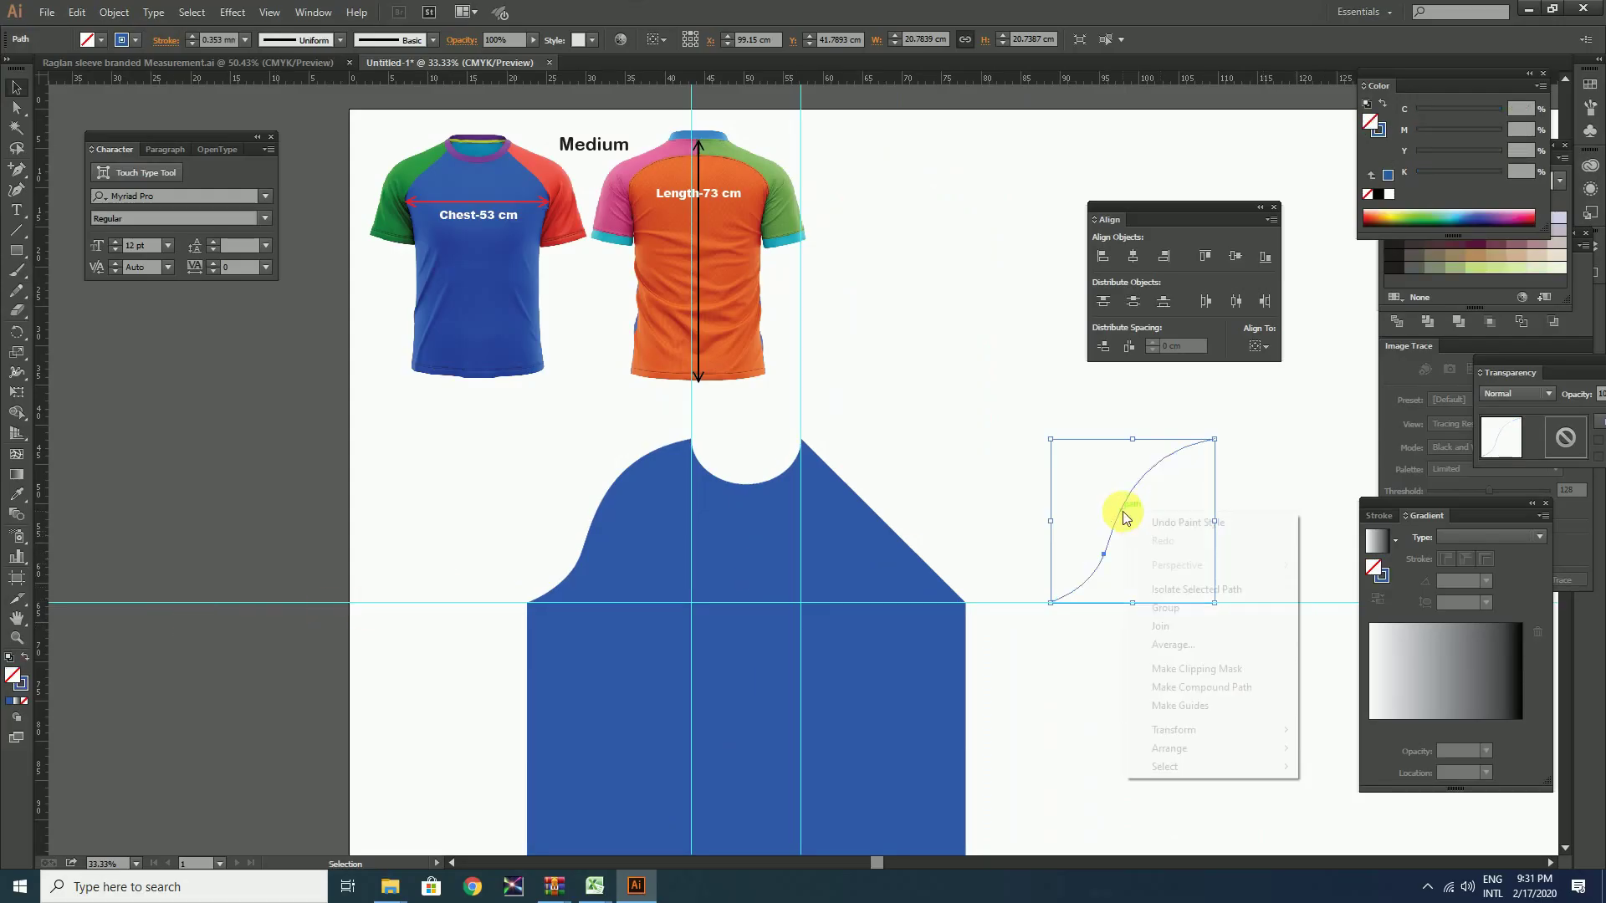
mouse_move(1181, 731)
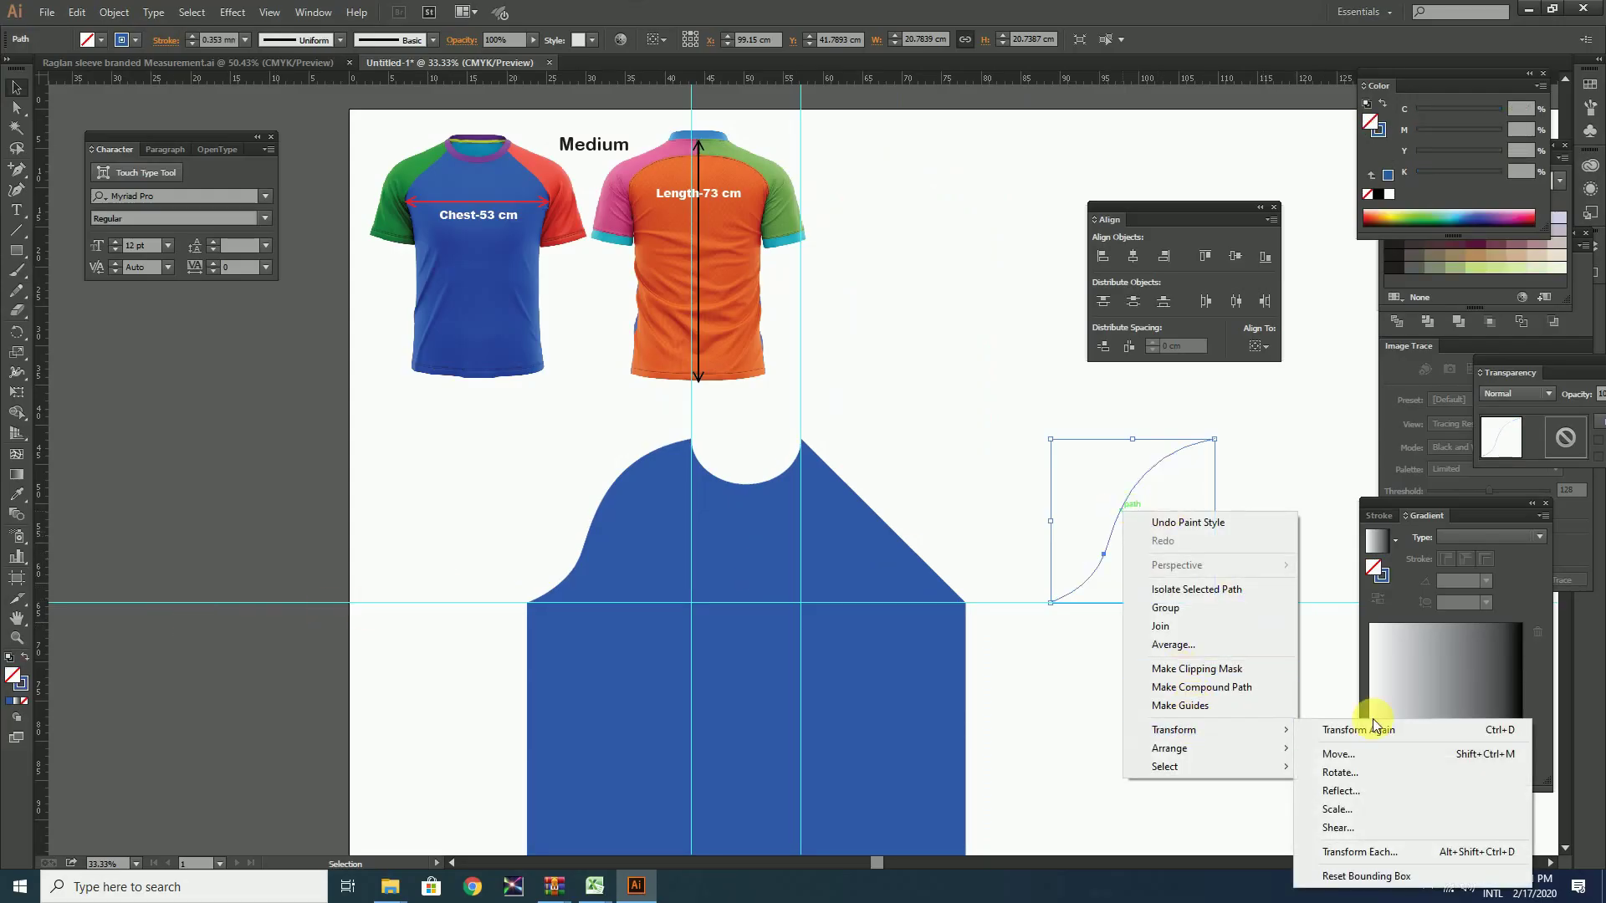
left_click(1340, 790)
left_click(828, 548)
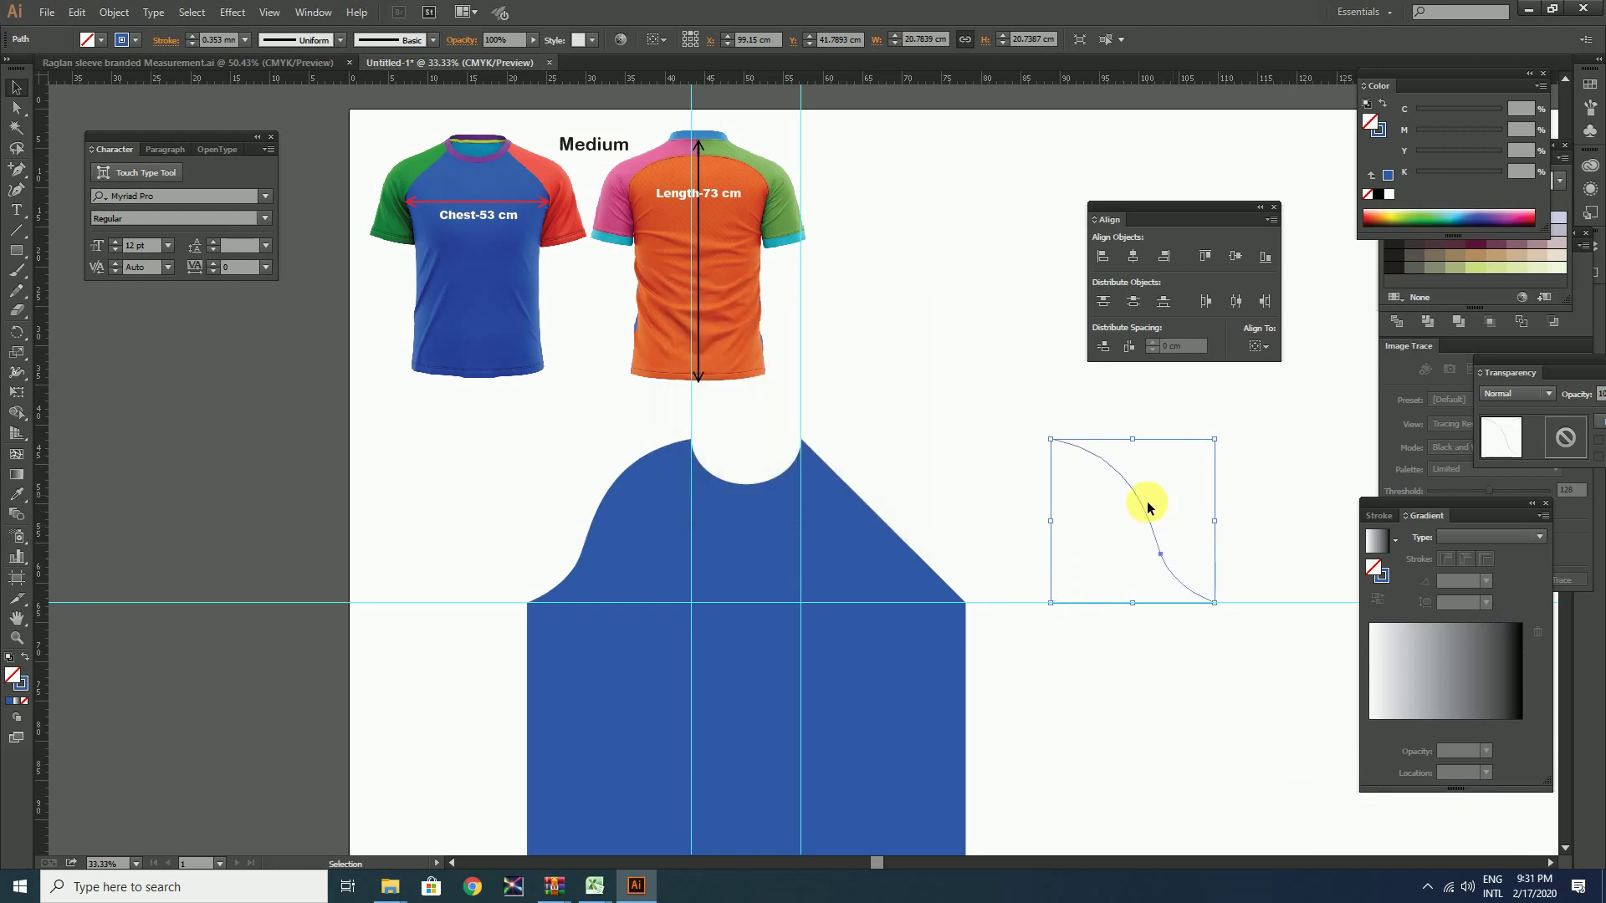
Replace the body's straight right armhole edge with the mirrored curve, joining it to the body path at both ends.
left_click_drag(1137, 497, 888, 501)
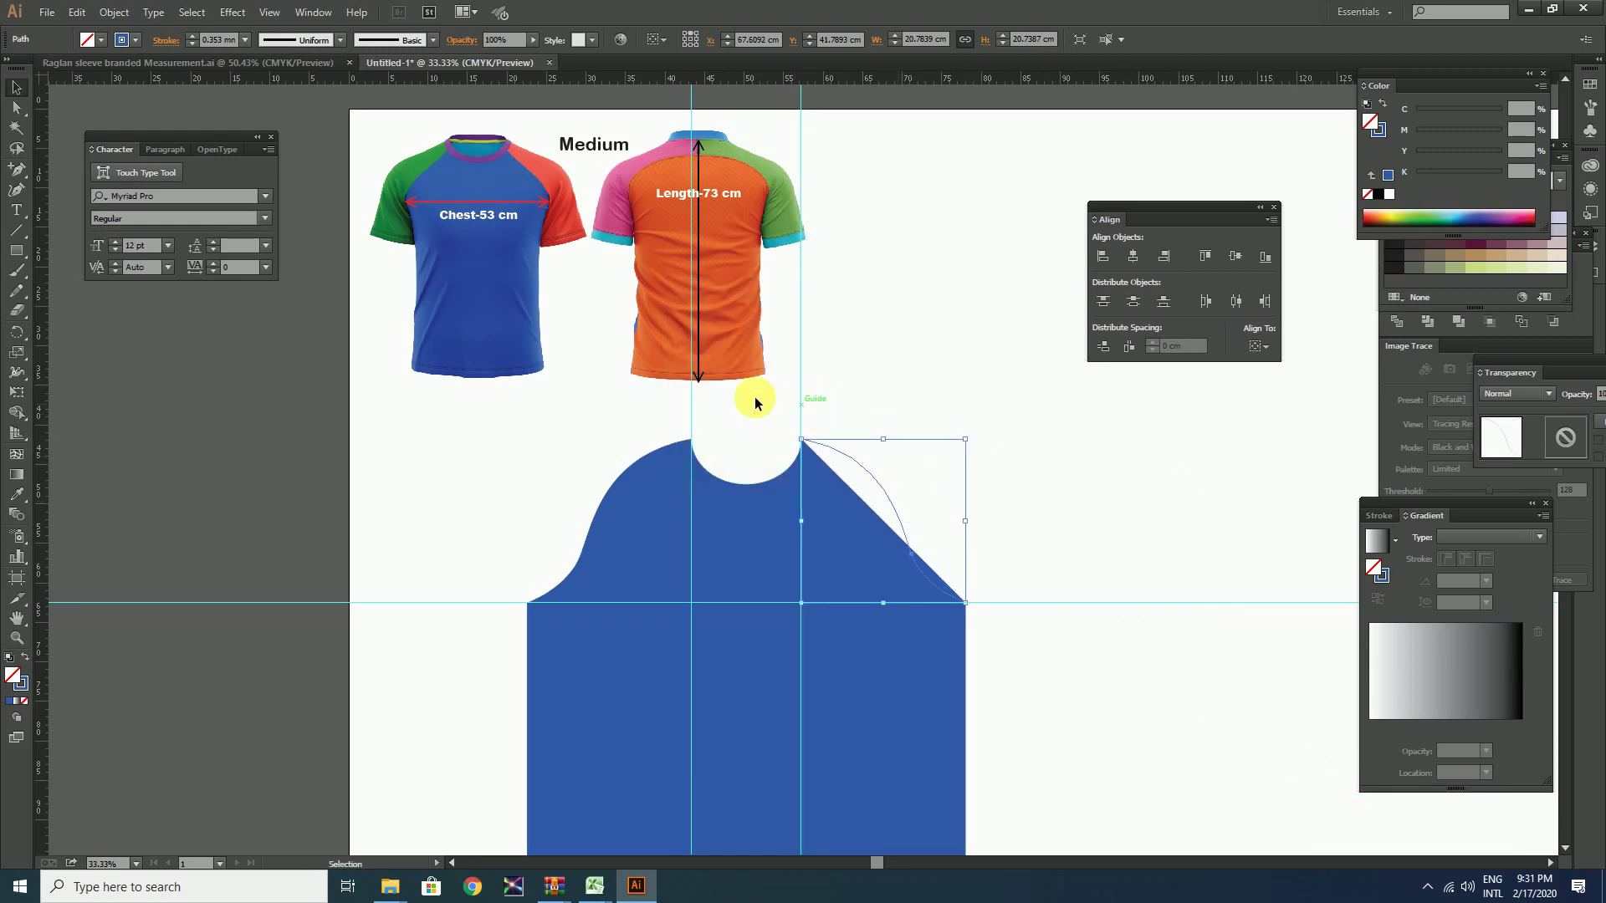
left_click(829, 477)
key("ctrl+j")
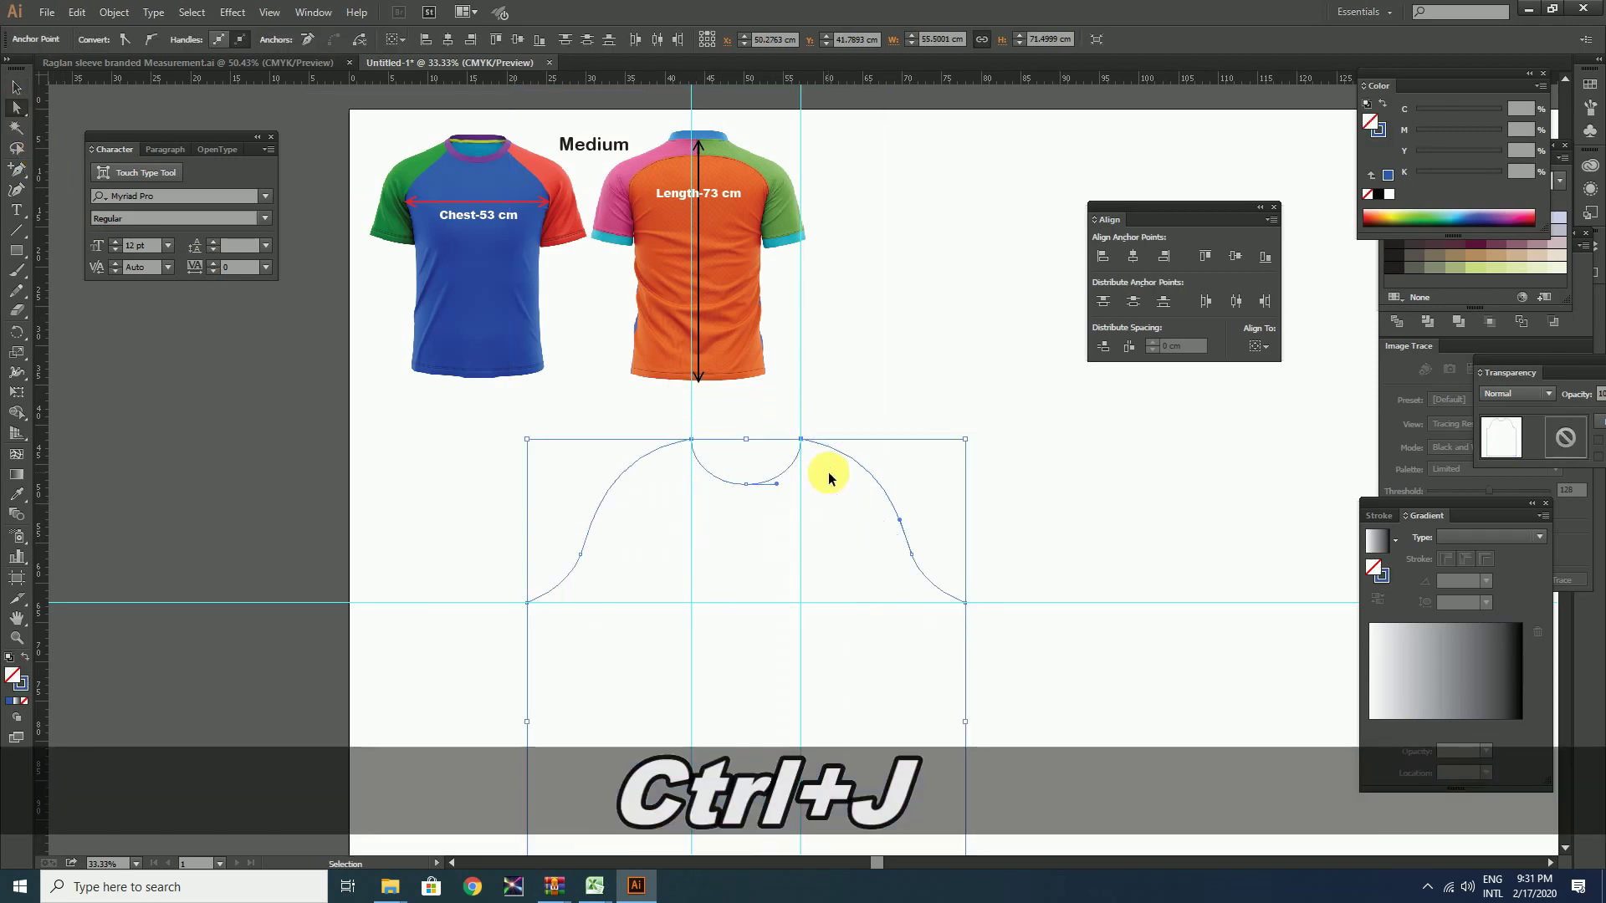
left_click_drag(982, 581, 922, 625)
key("ctrl+j")
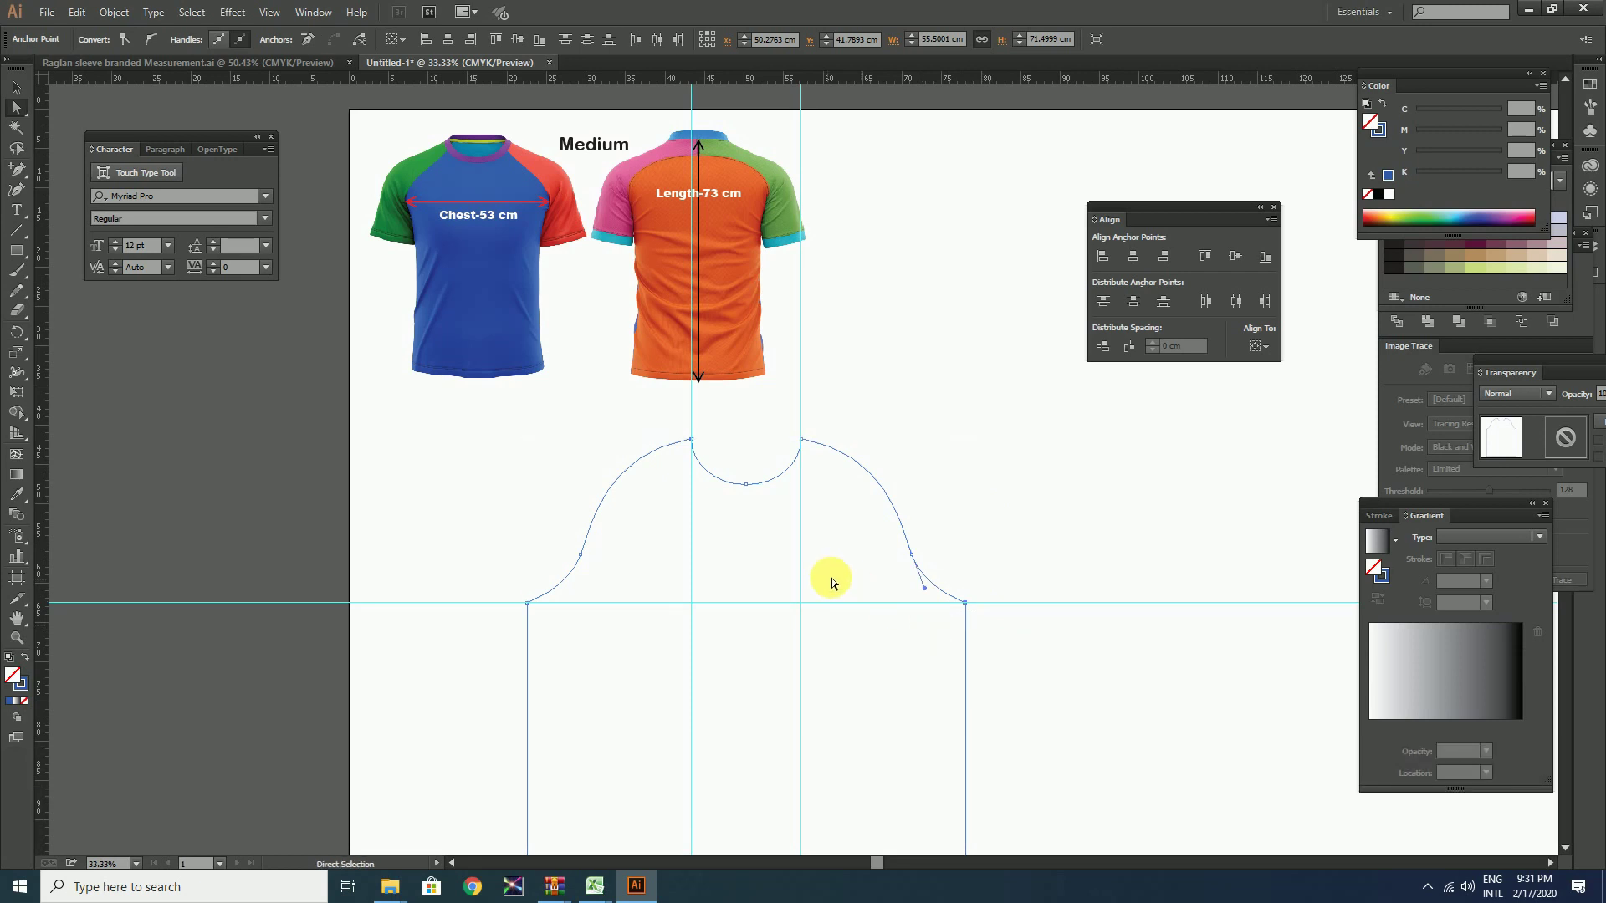
Fill the joined front body with blue, remove its stroke and deselect it.
left_click(20, 685)
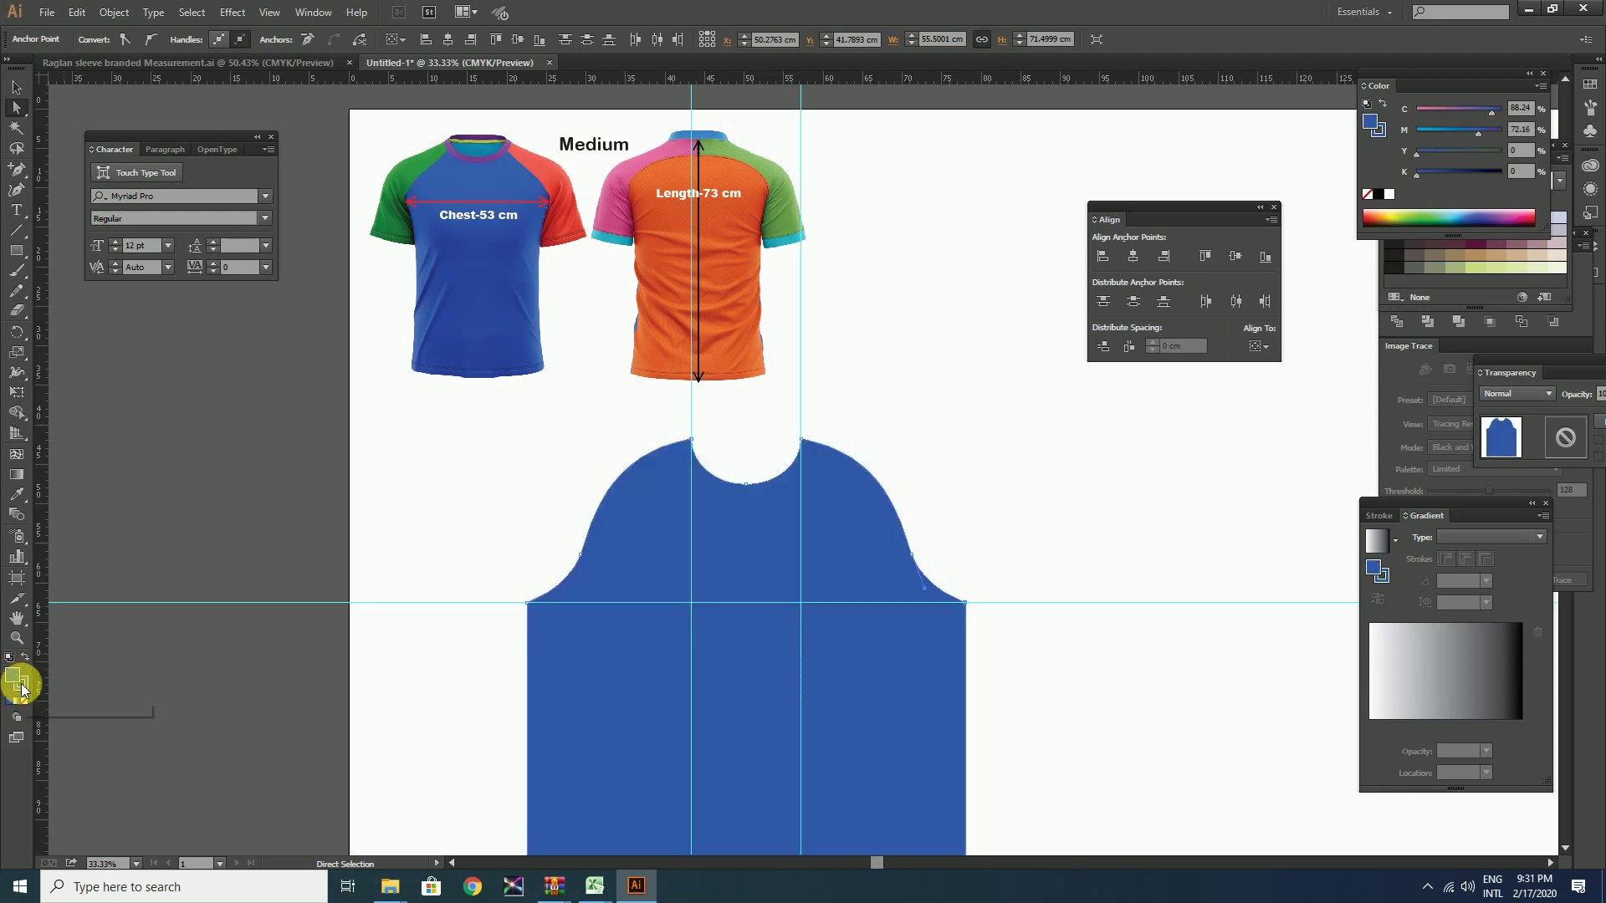
key("v")
left_click(970, 471)
Move the finished front body horizontally to the far right of the artboard, at about X 219 cm.
key("ctrl+minus")
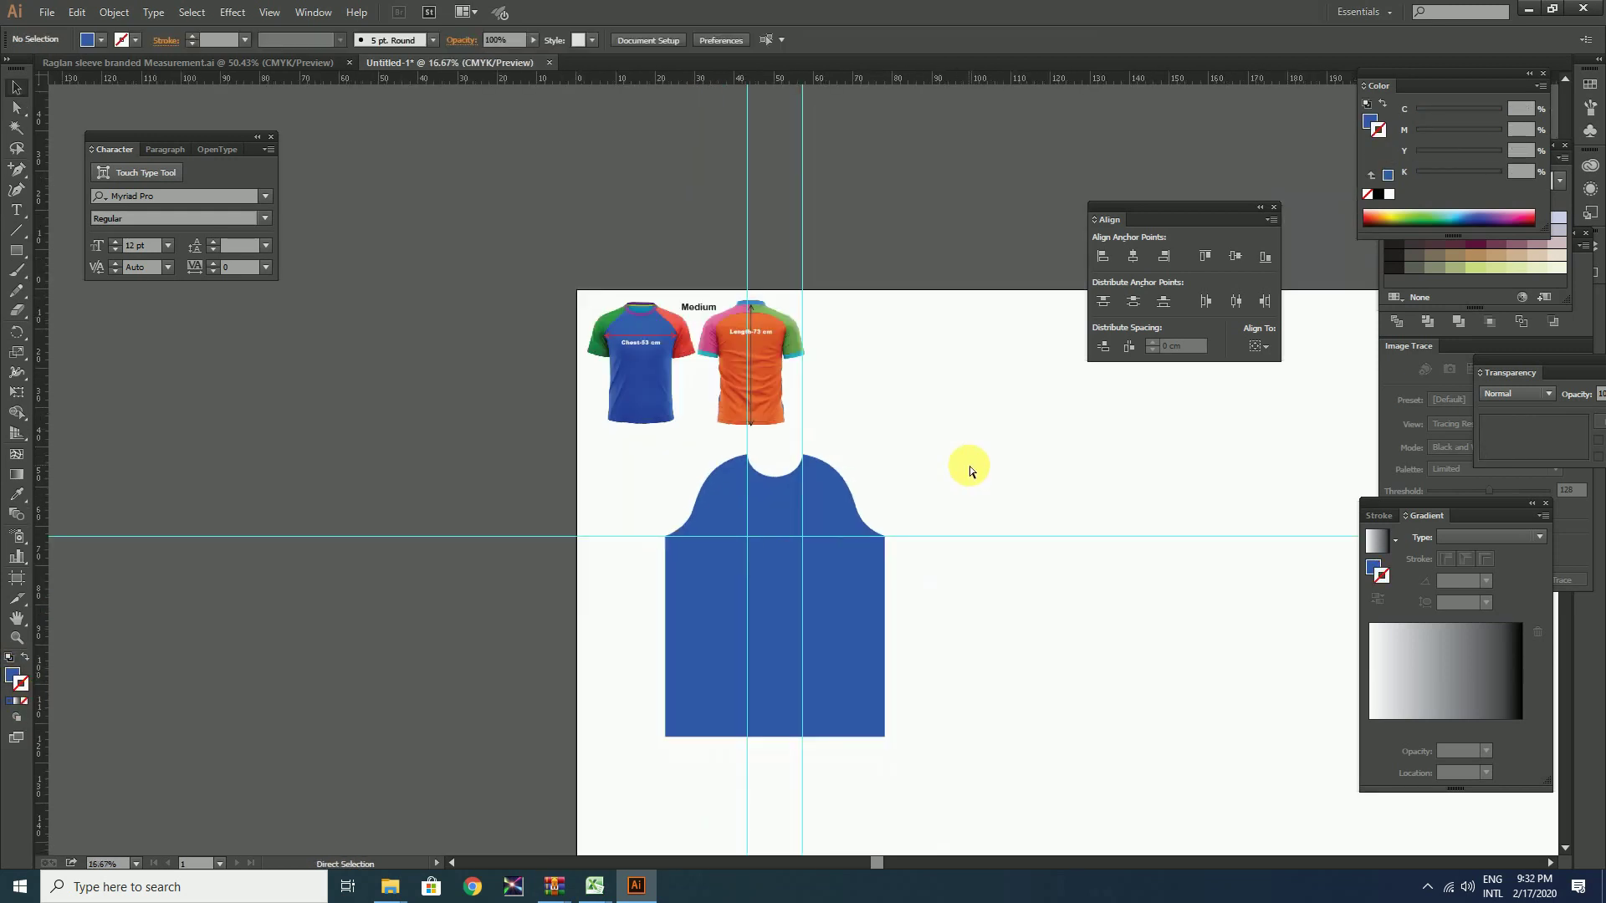
key("Tab")
left_click_drag(968, 434, 675, 532)
key("z")
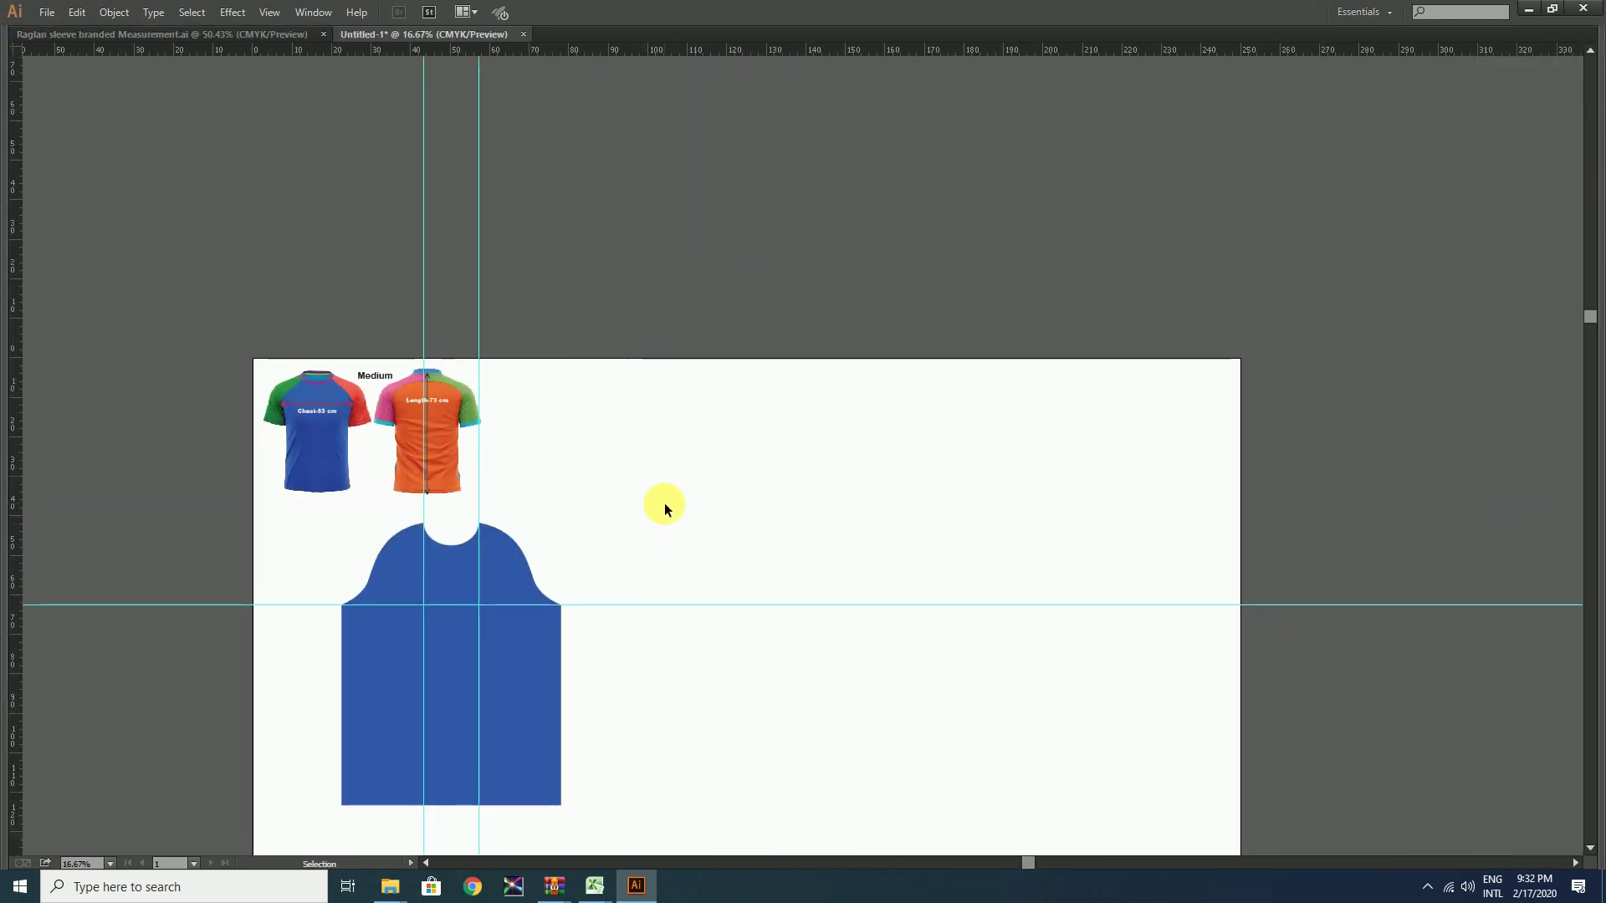
left_click_drag(221, 325, 733, 856)
key("v")
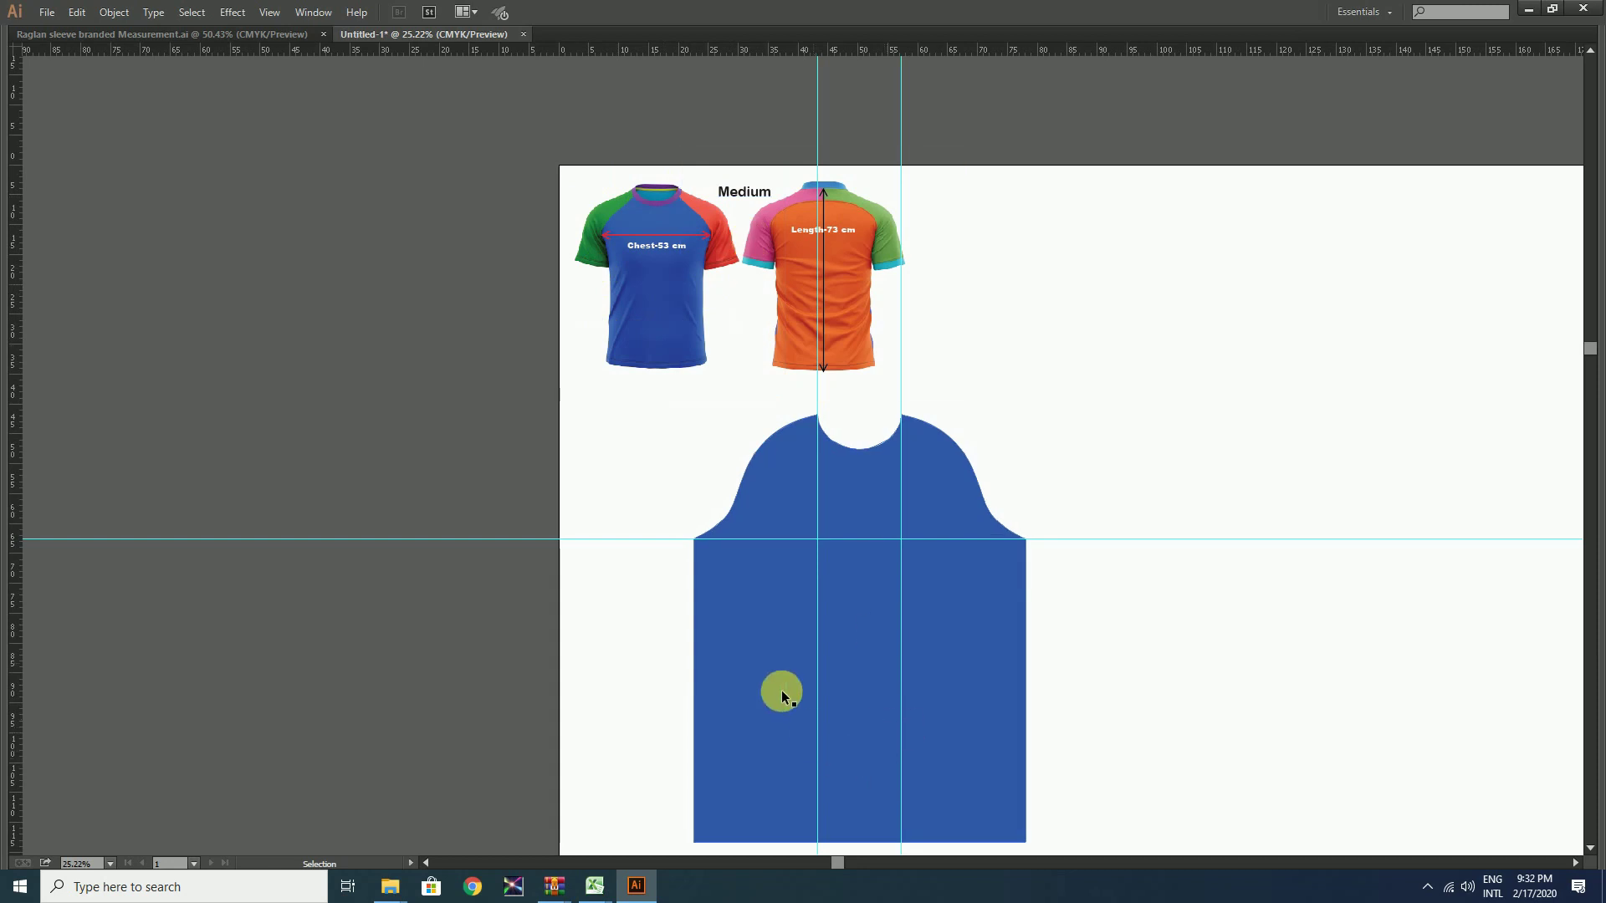
left_click_drag(1027, 578, 1369, 504)
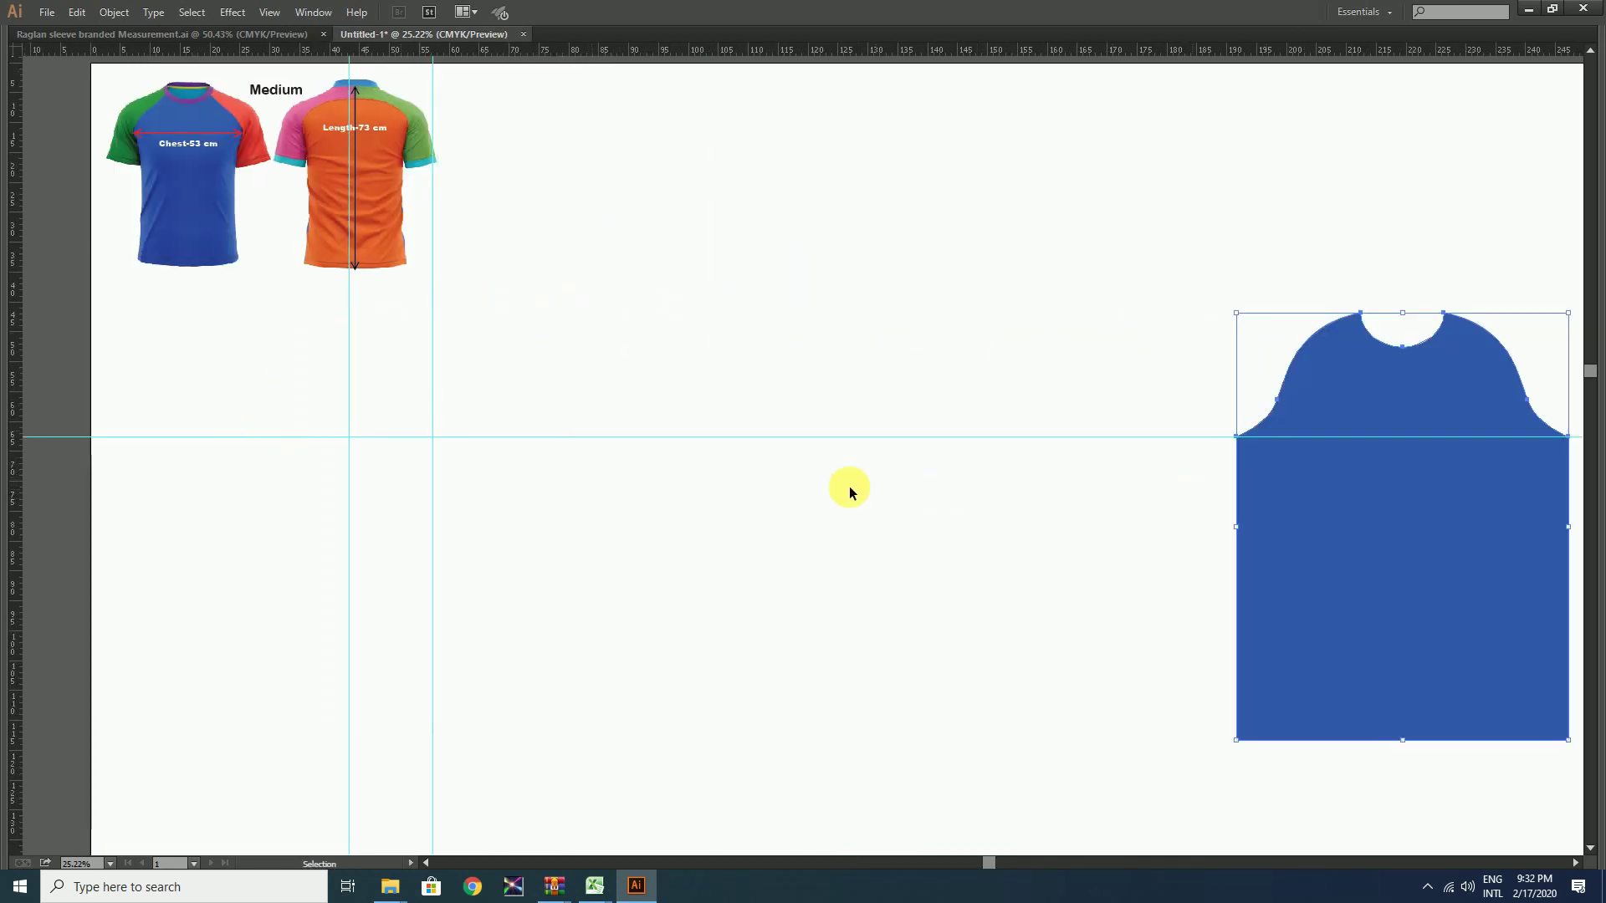
scroll(795, 427, "left", 3)
key("Tab")
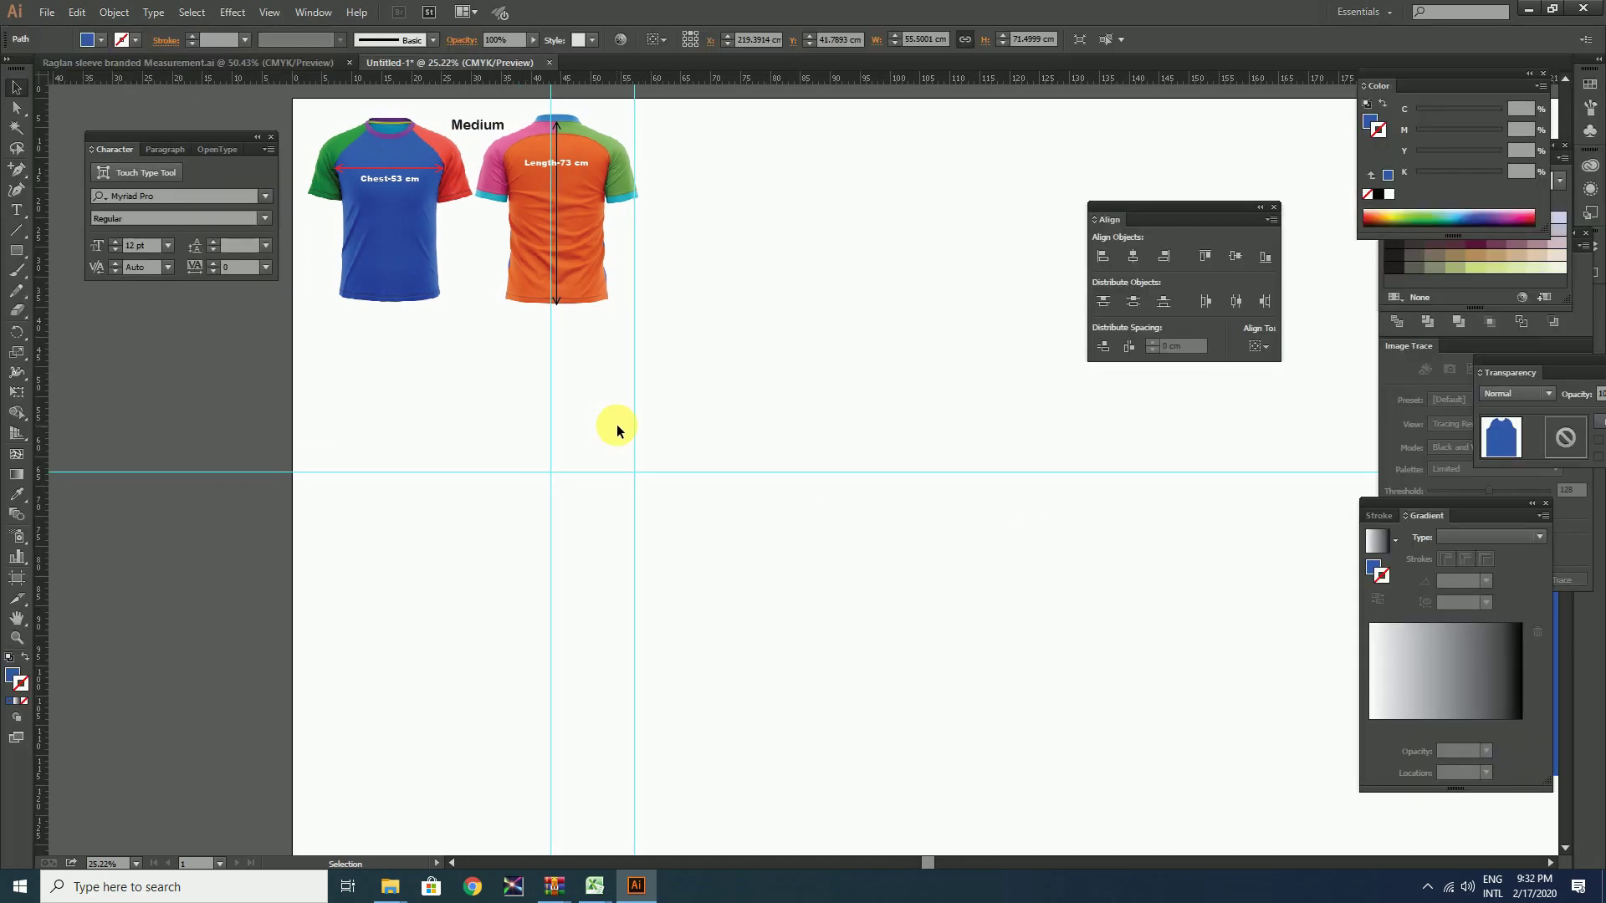
Create a blue rectangle 55.5 cm wide and 70.5 cm high below the shirt mockups.
left_click(13, 253)
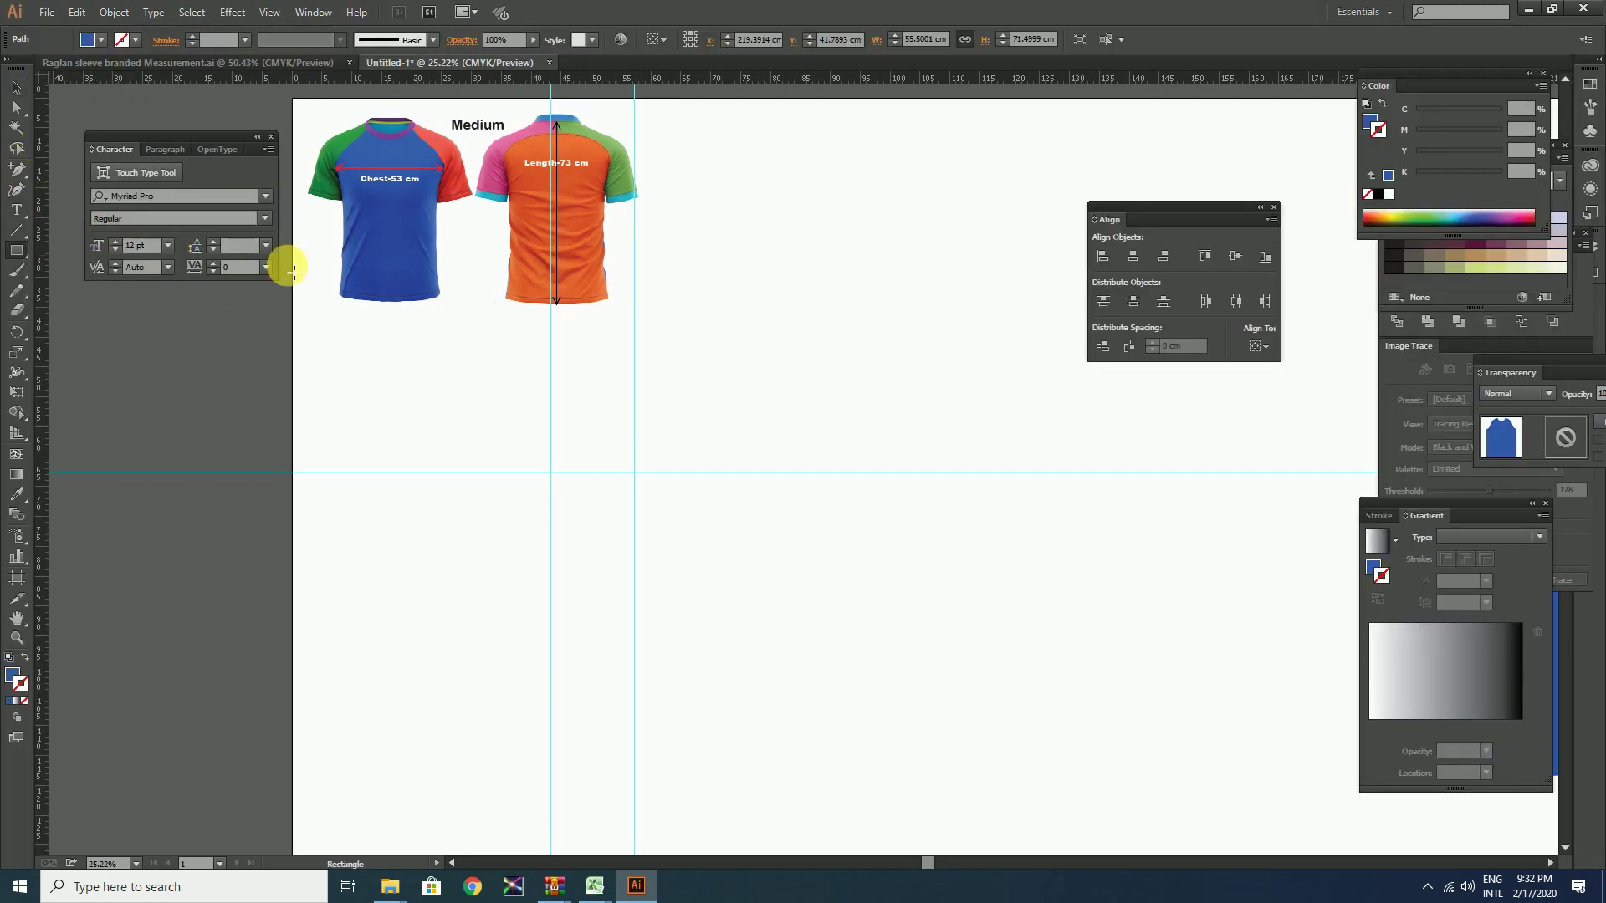
left_click(651, 408)
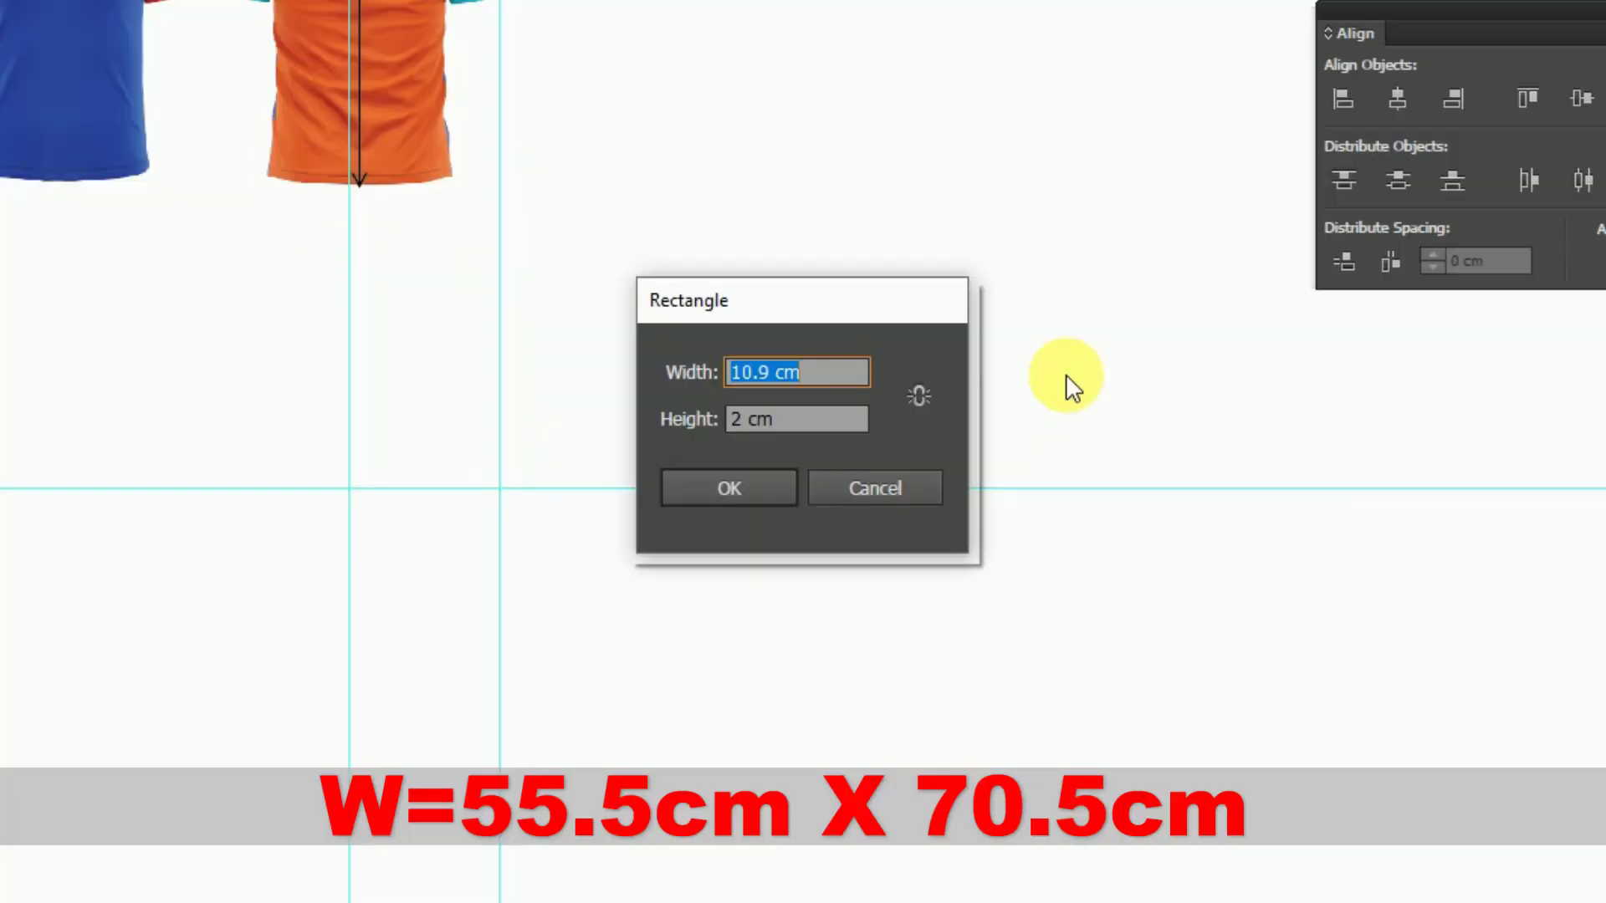
type("55.")
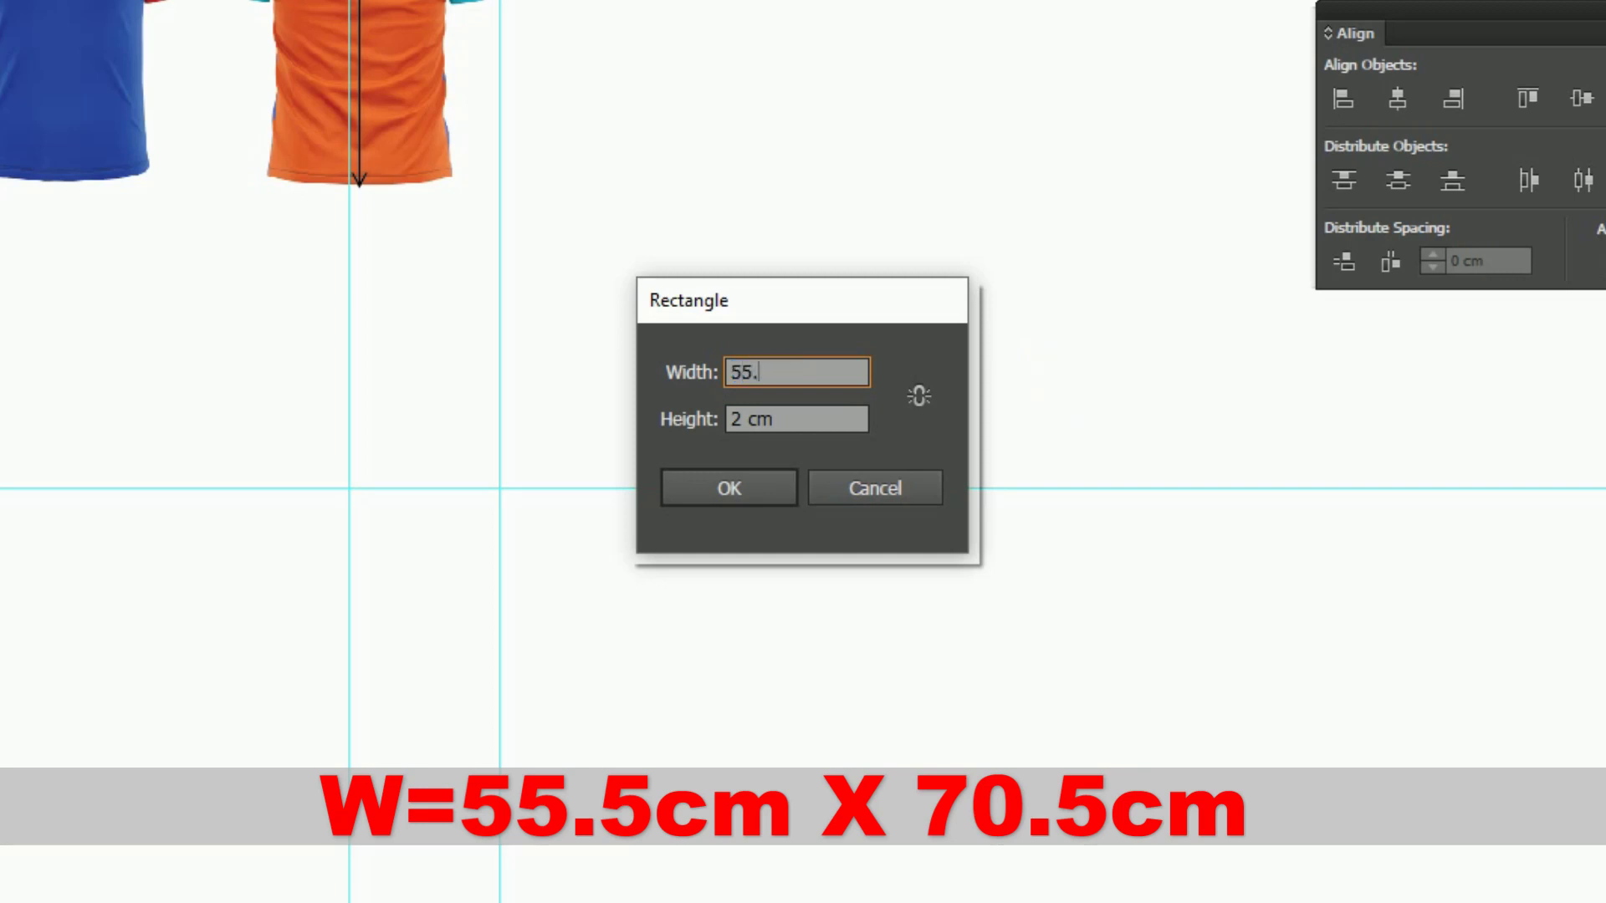
type("5")
key("Tab")
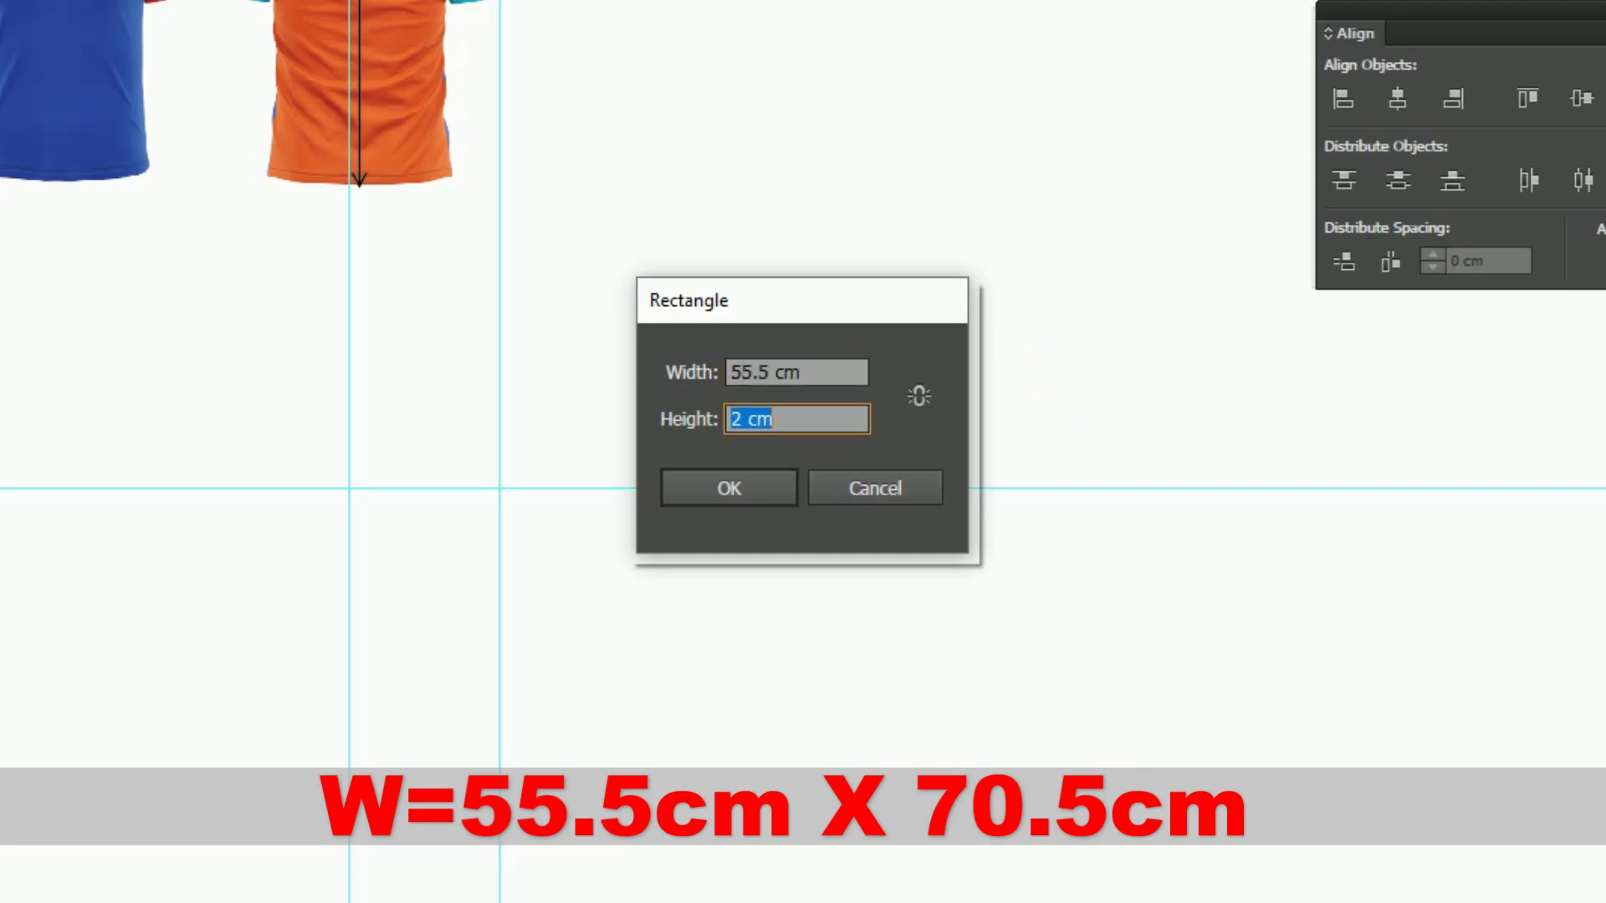
type("70.5")
key("Return")
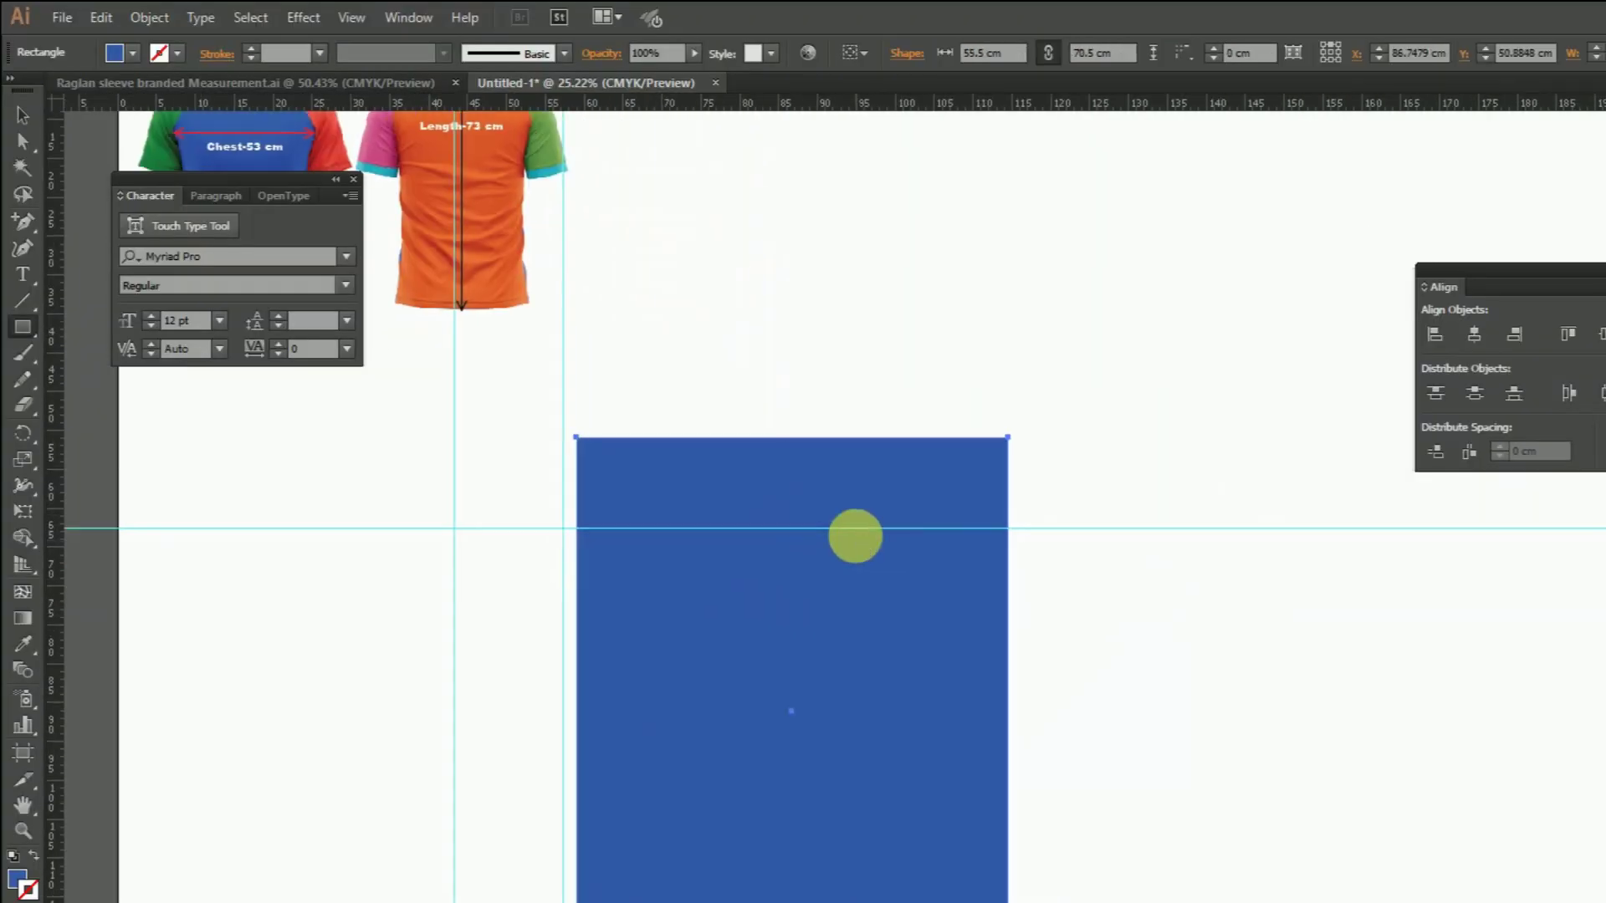
Place a vertical guide through the new rectangle's centre and add an anchor point where it crosses the top edge.
key("z")
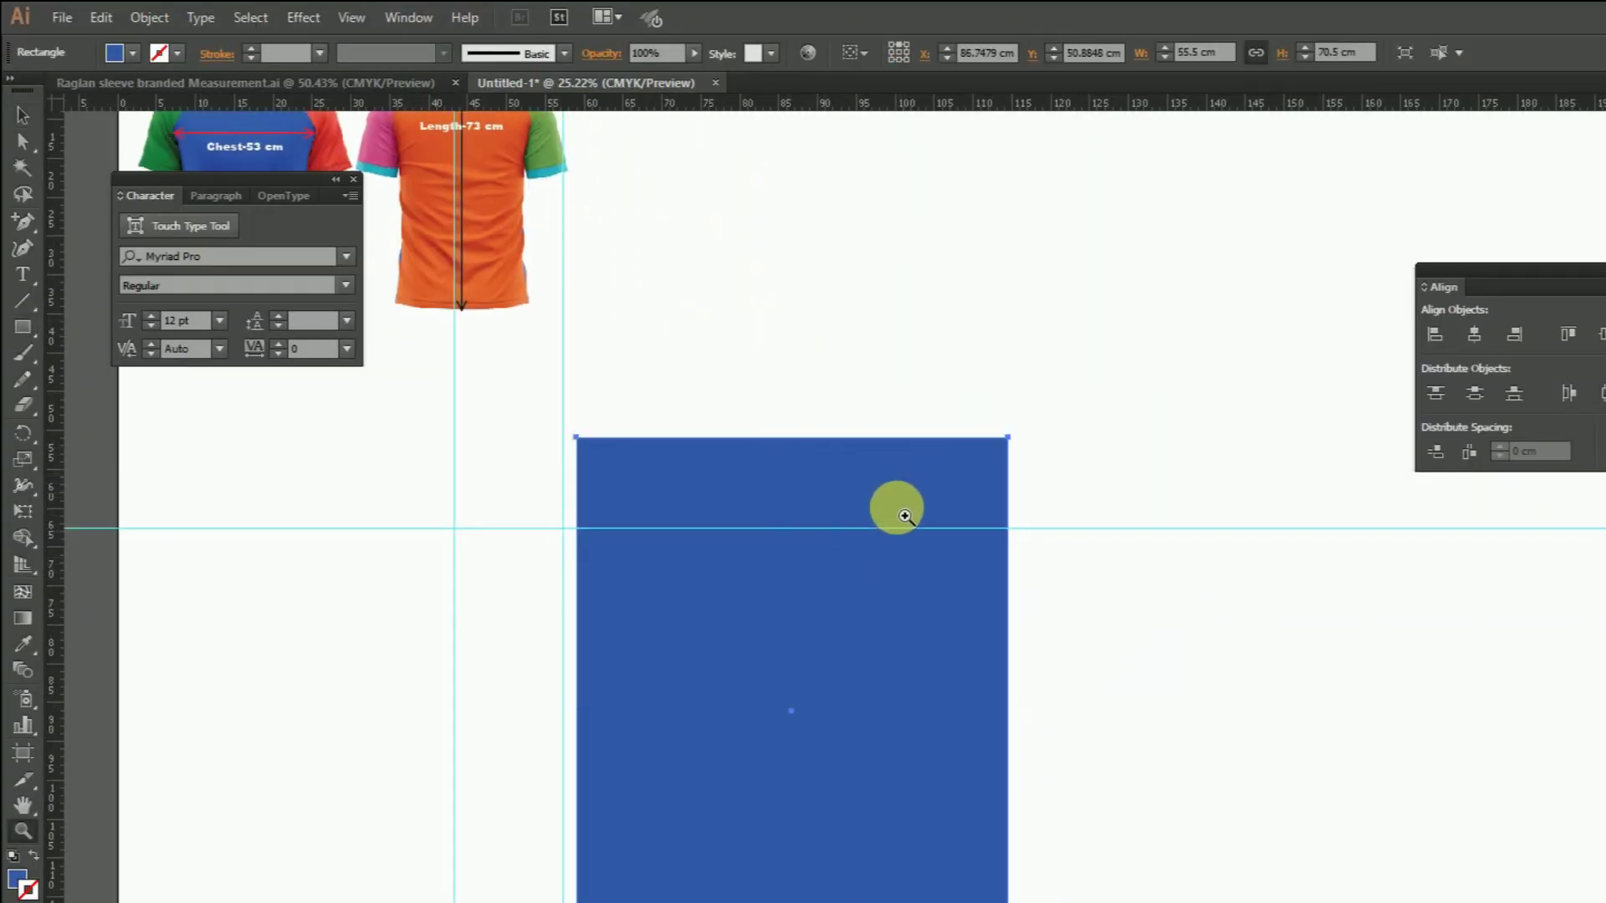
left_click_drag(638, 373, 1055, 819)
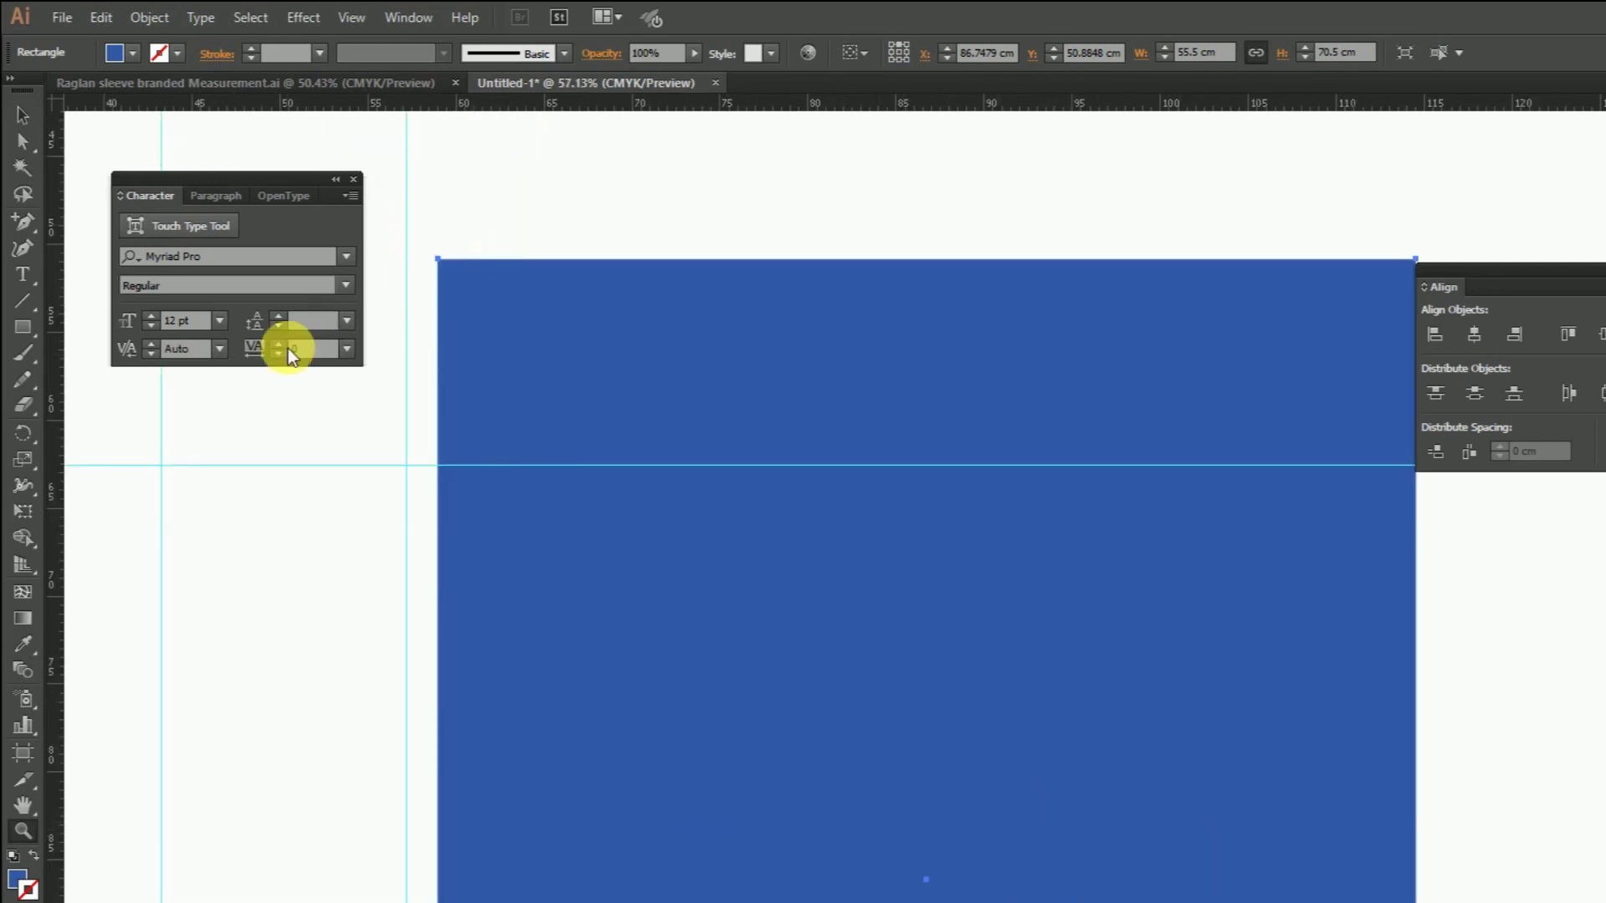
left_click_drag(53, 490, 924, 888)
left_click(20, 121)
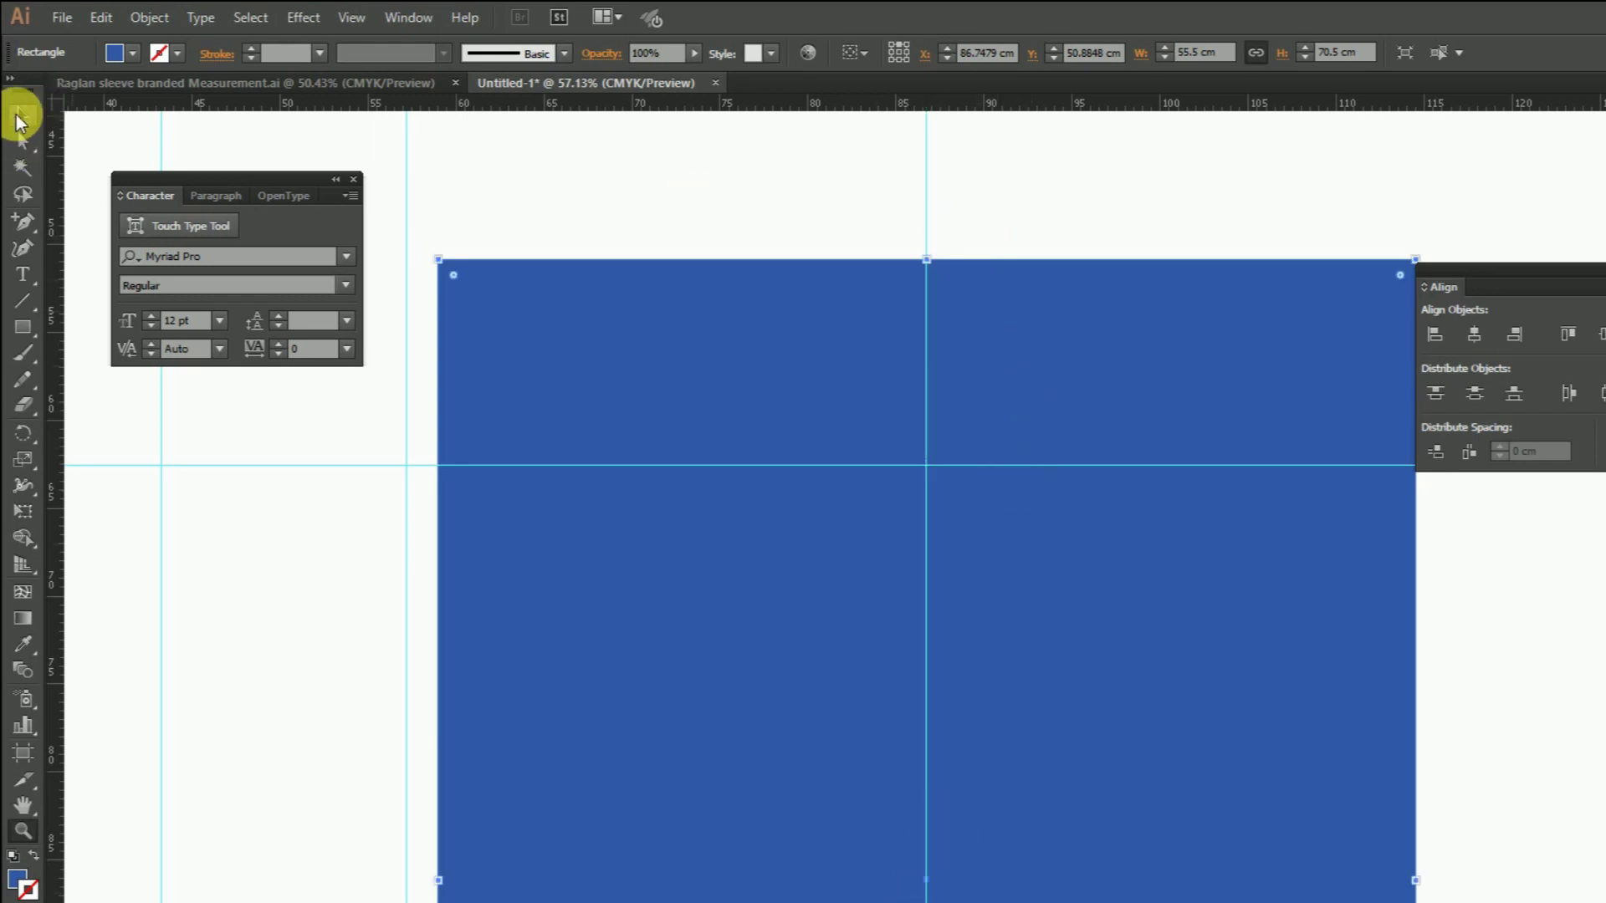
left_click(22, 224)
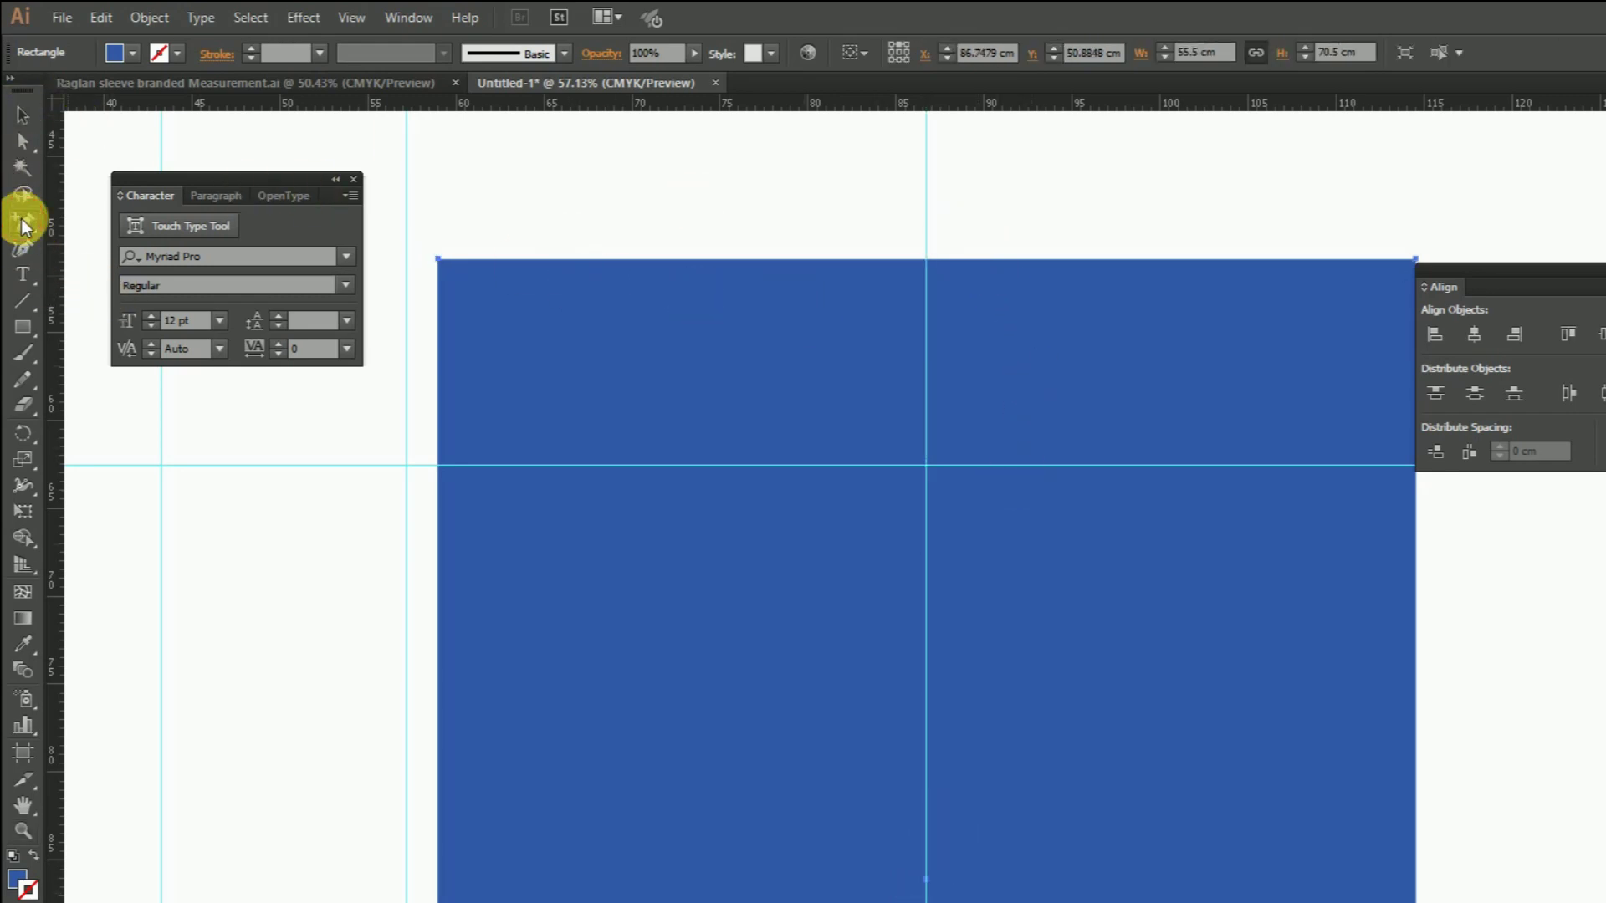
left_click(926, 260)
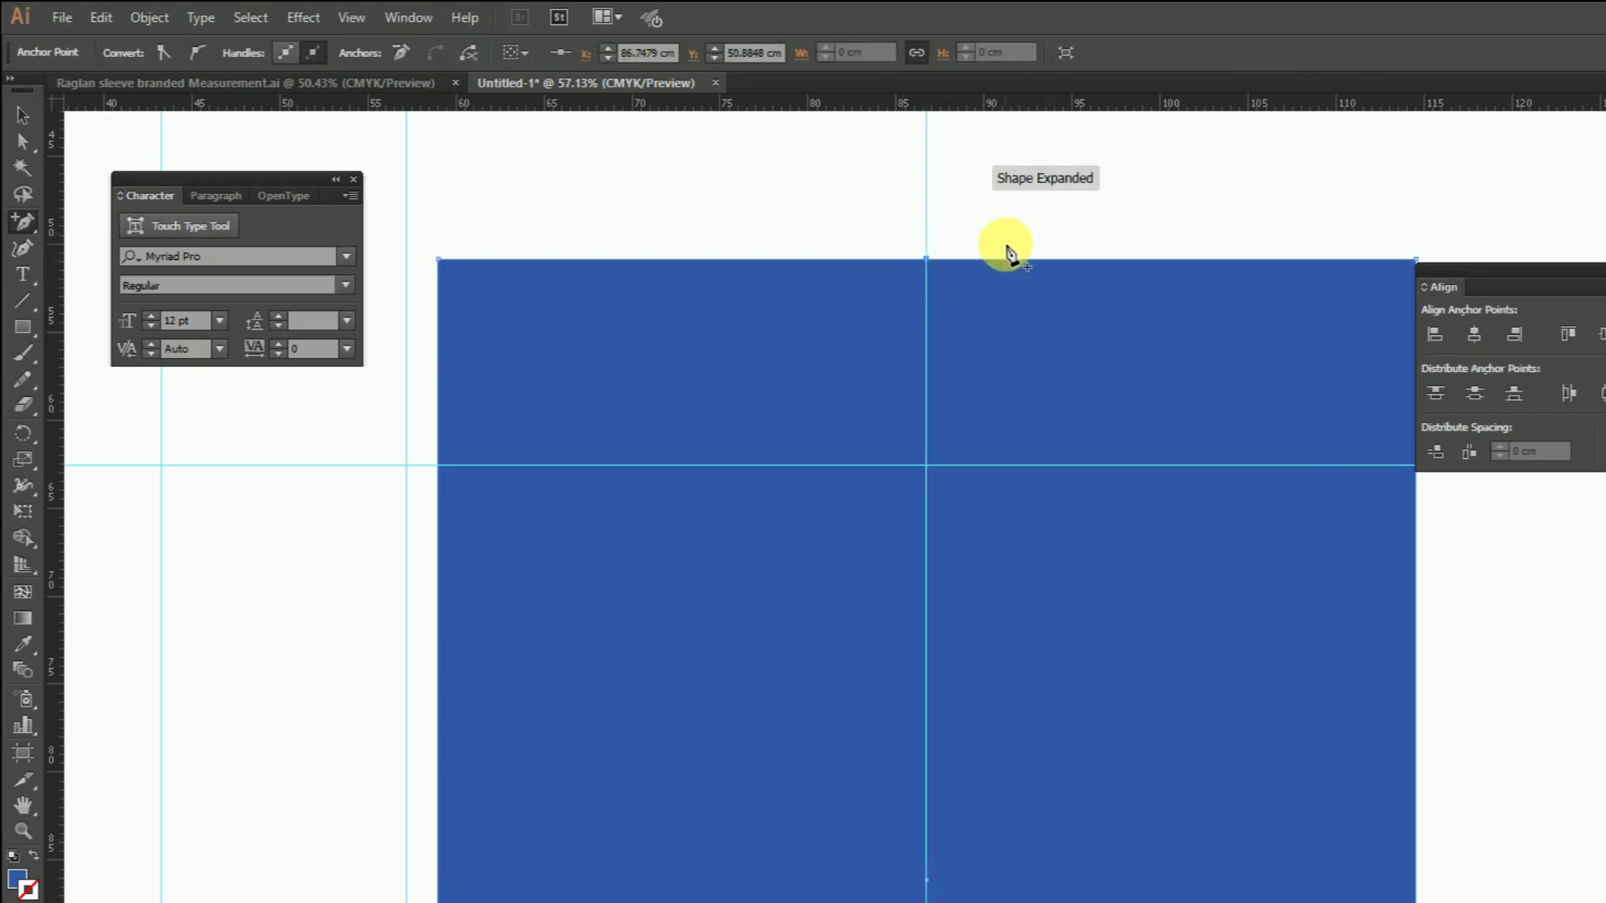
Create a 34 × 1 cm helper rectangle and centre it on the vertical guide just above the body panel.
left_click_drag(1031, 276, 975, 567)
left_click(22, 329)
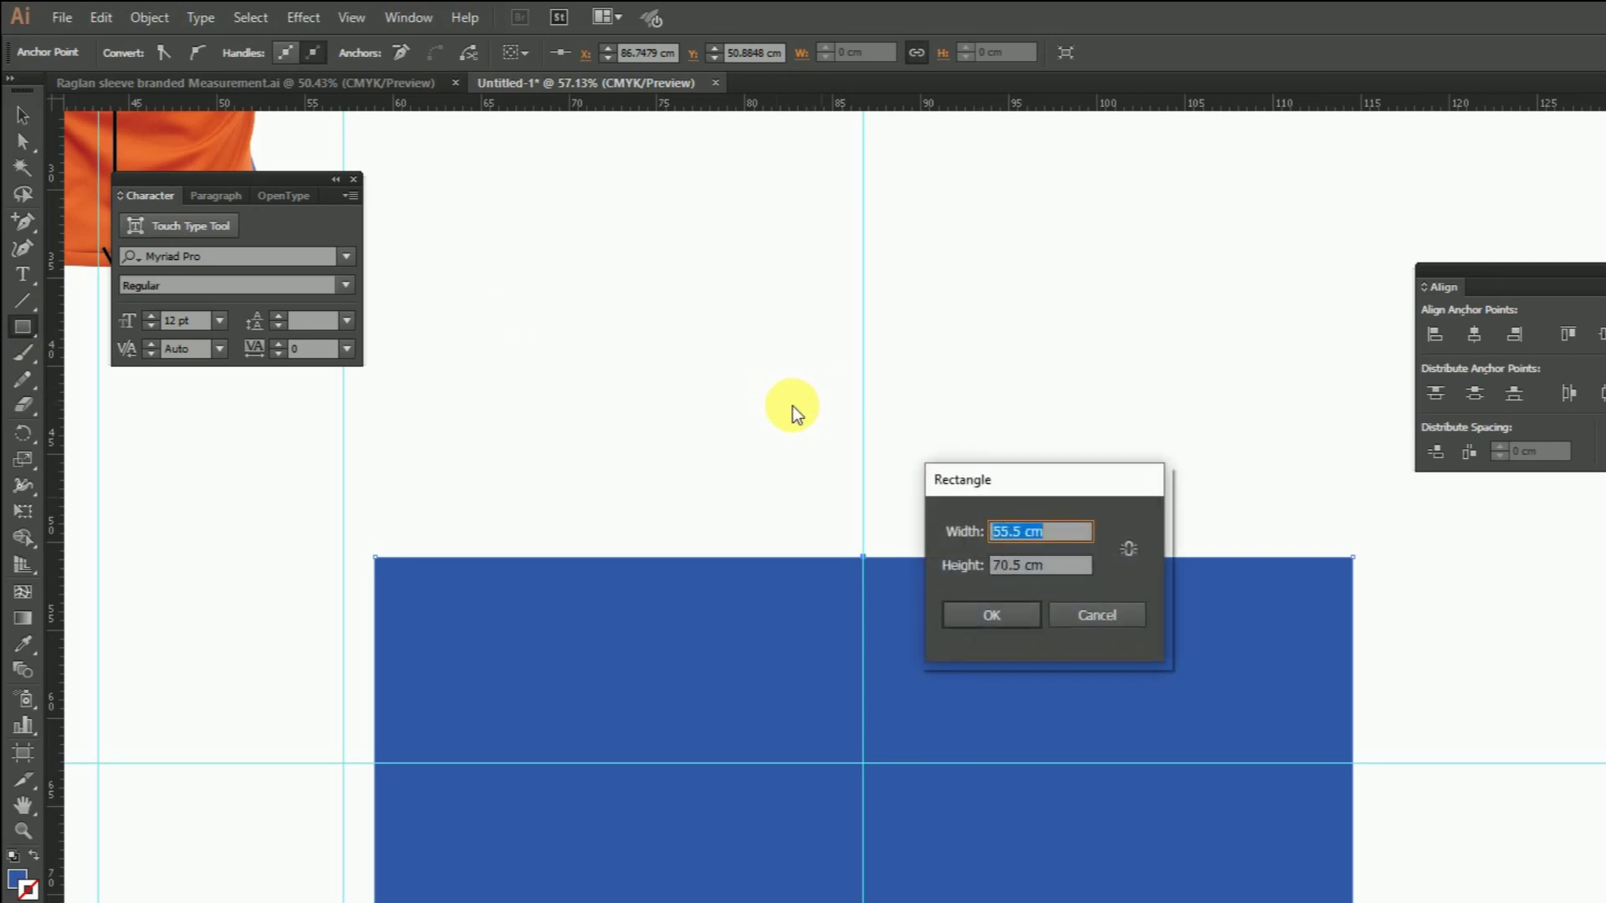
type("34")
key("Tab")
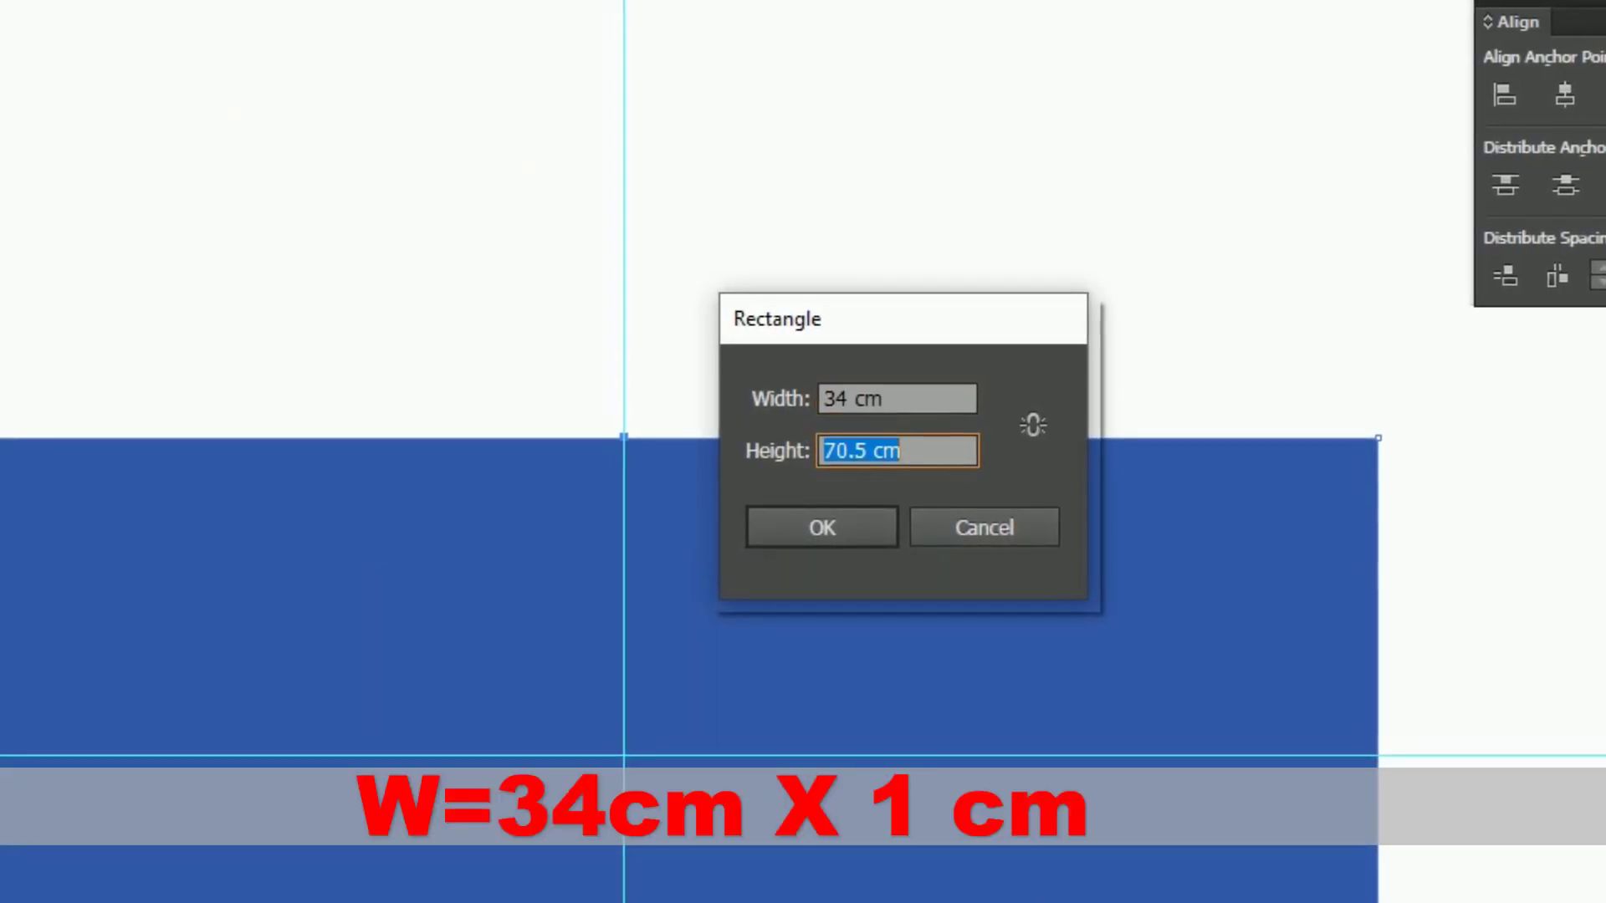
type("1")
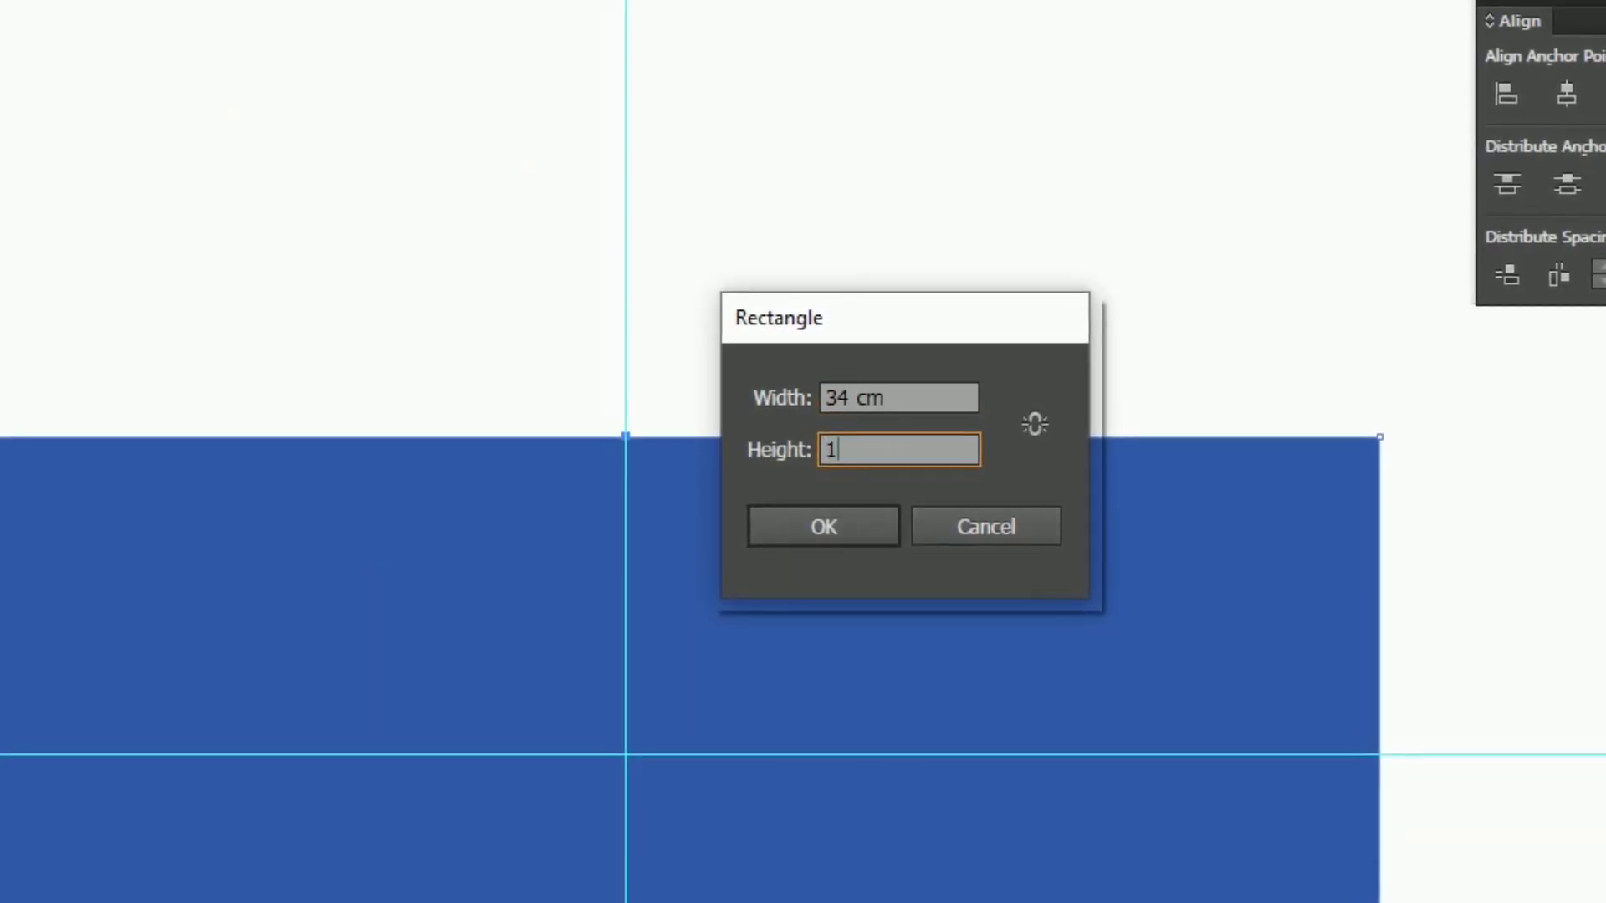
key("Return")
left_click(1150, 193)
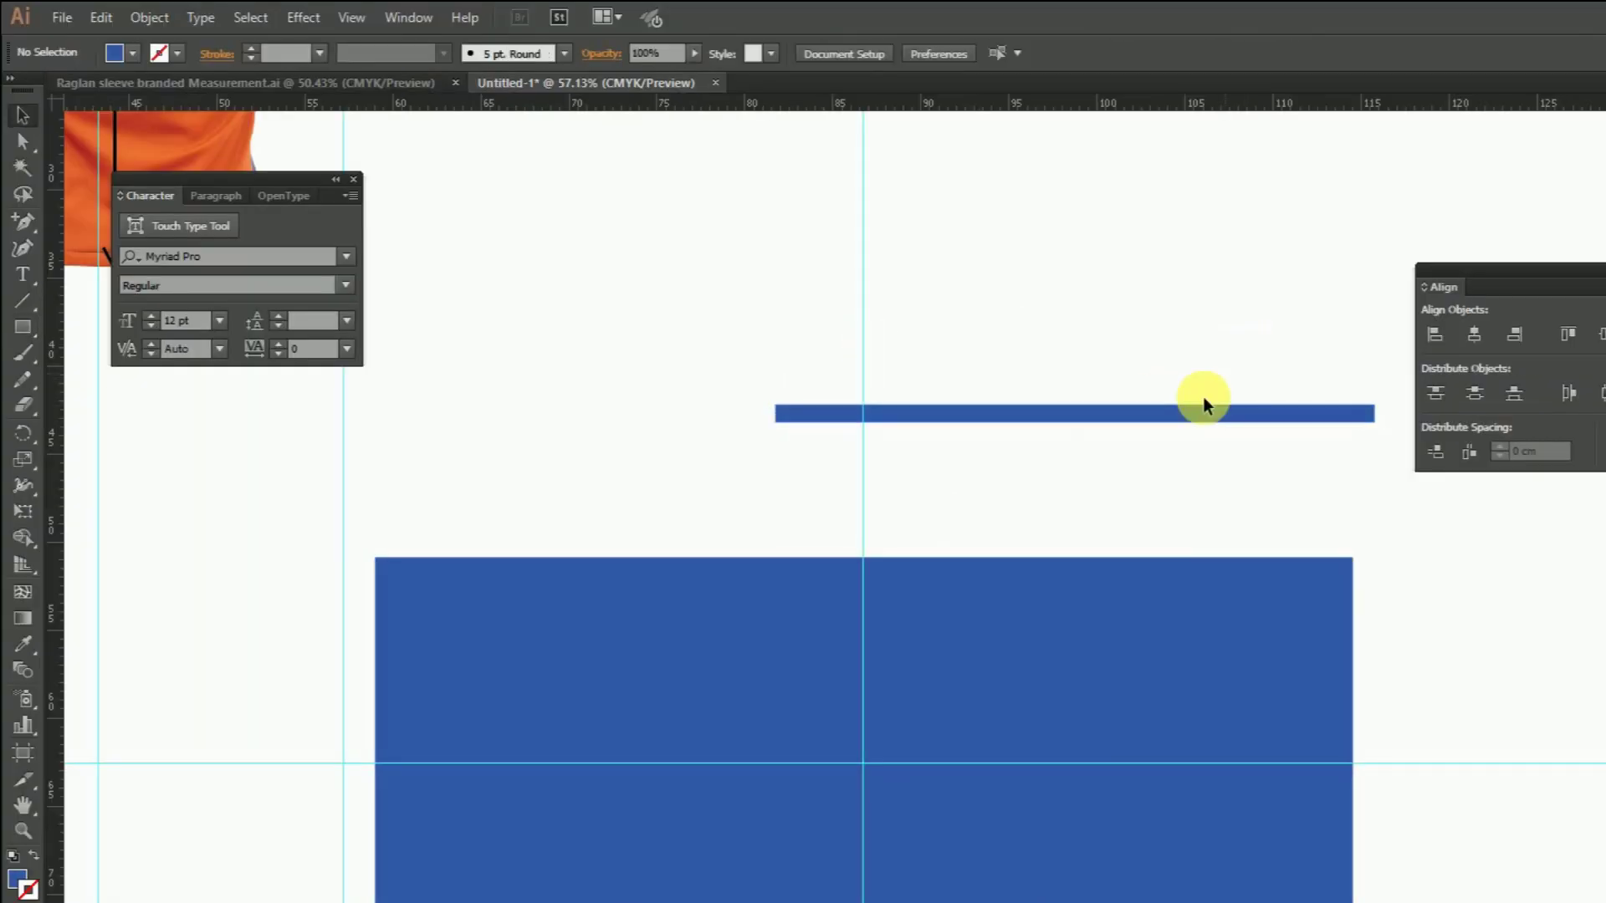
left_click_drag(1150, 411, 938, 495)
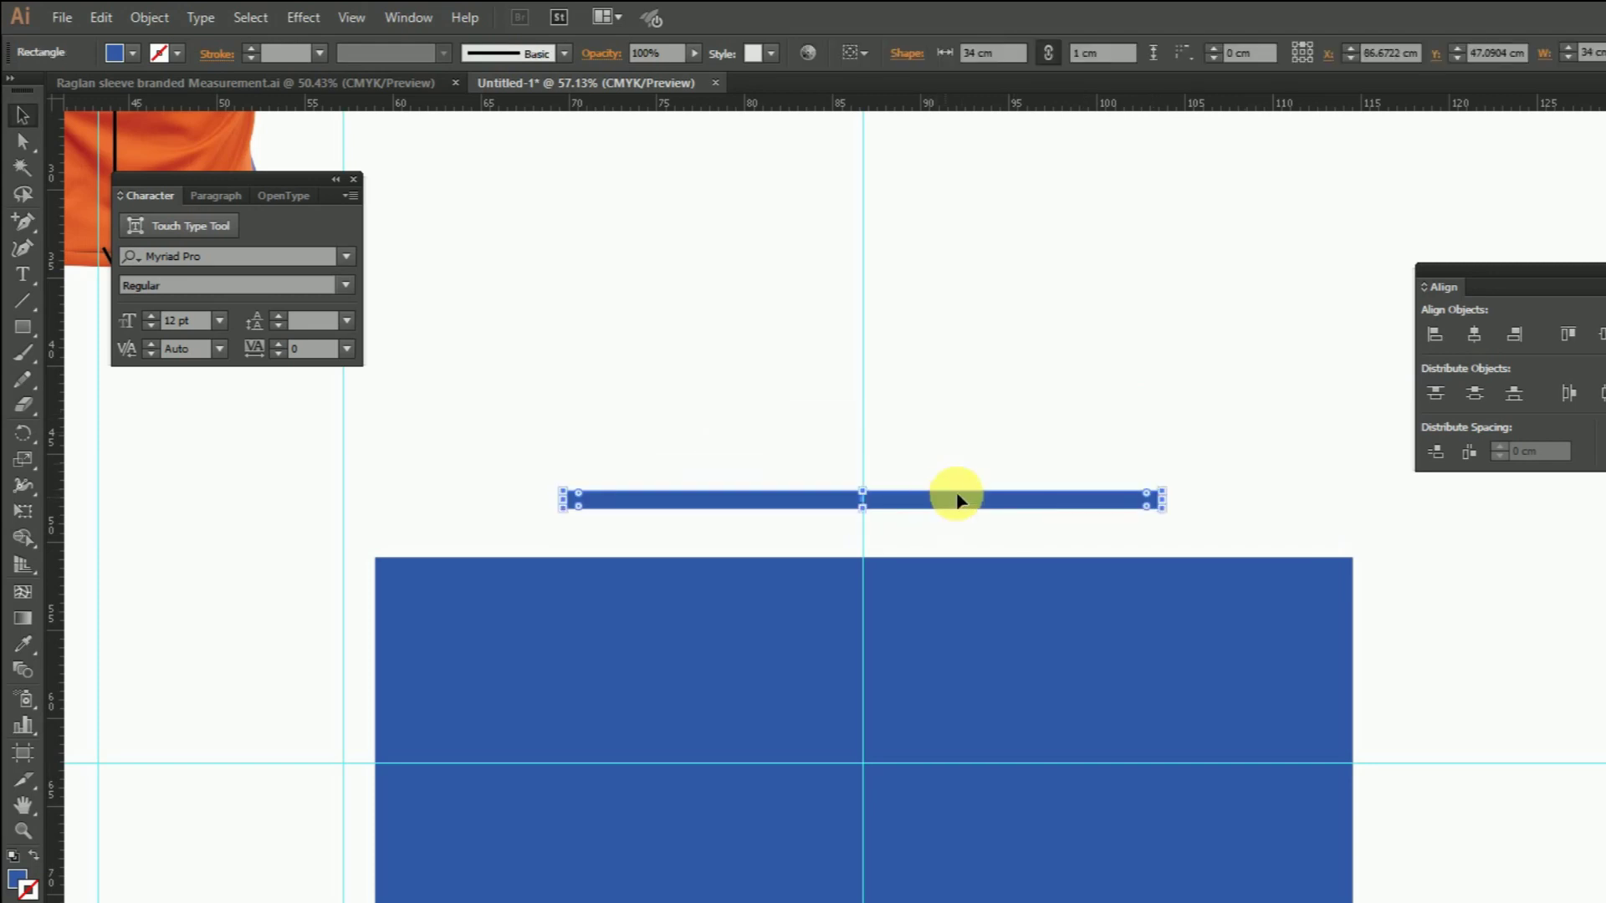
Pull horizontal curve handles from the panel's top-centre anchor out to the helper strip's ends, and delete the strip.
left_click(17, 339)
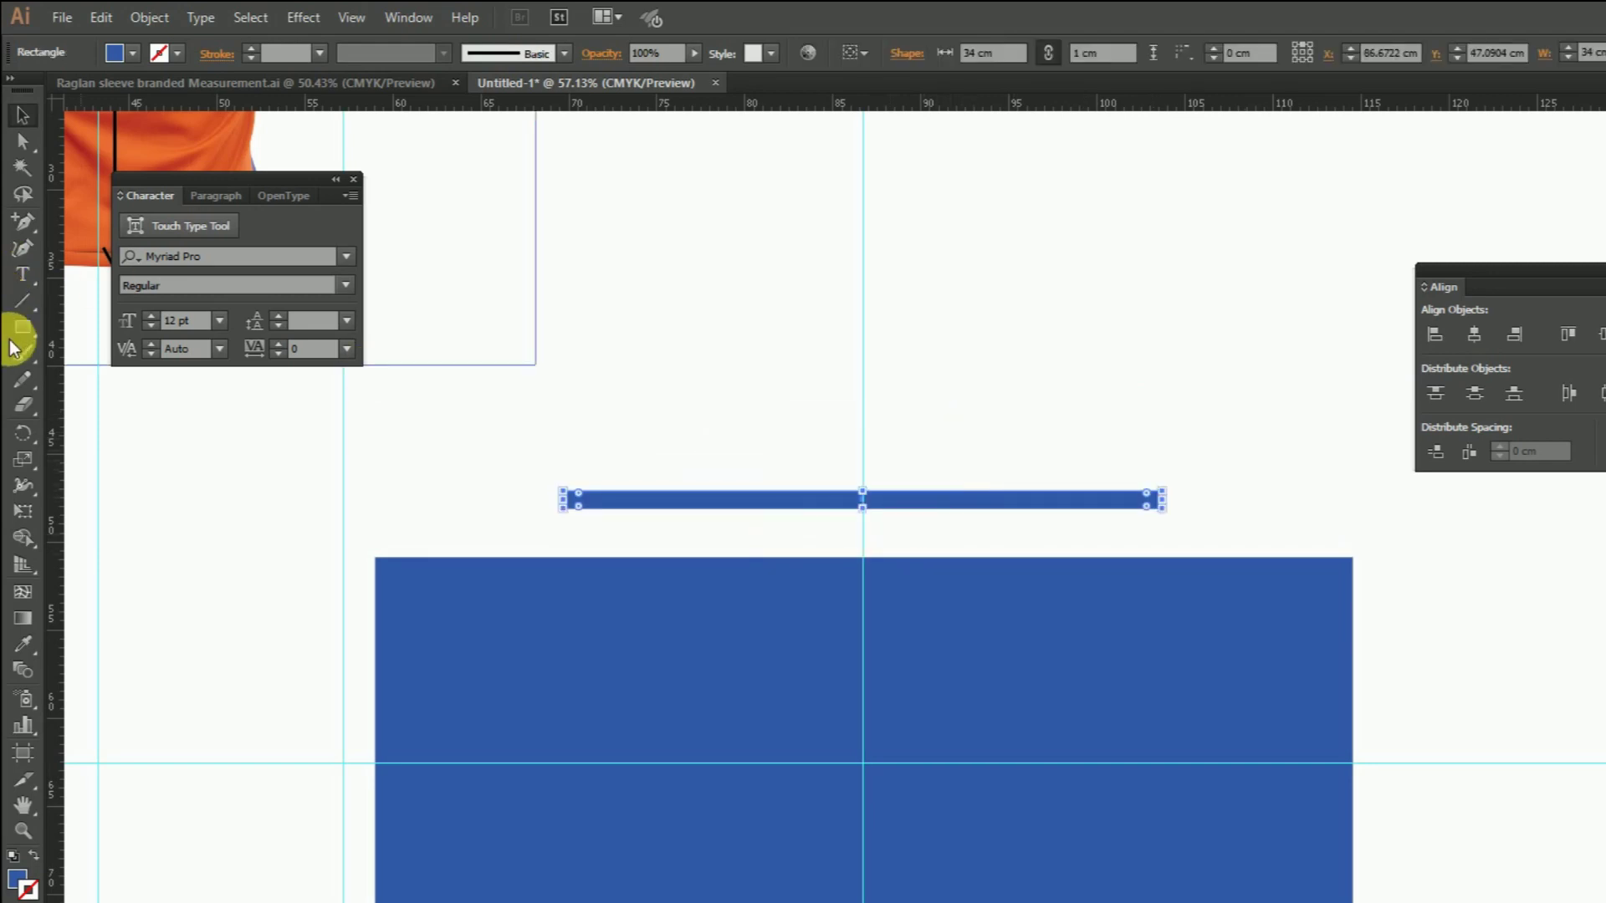
left_click(22, 223)
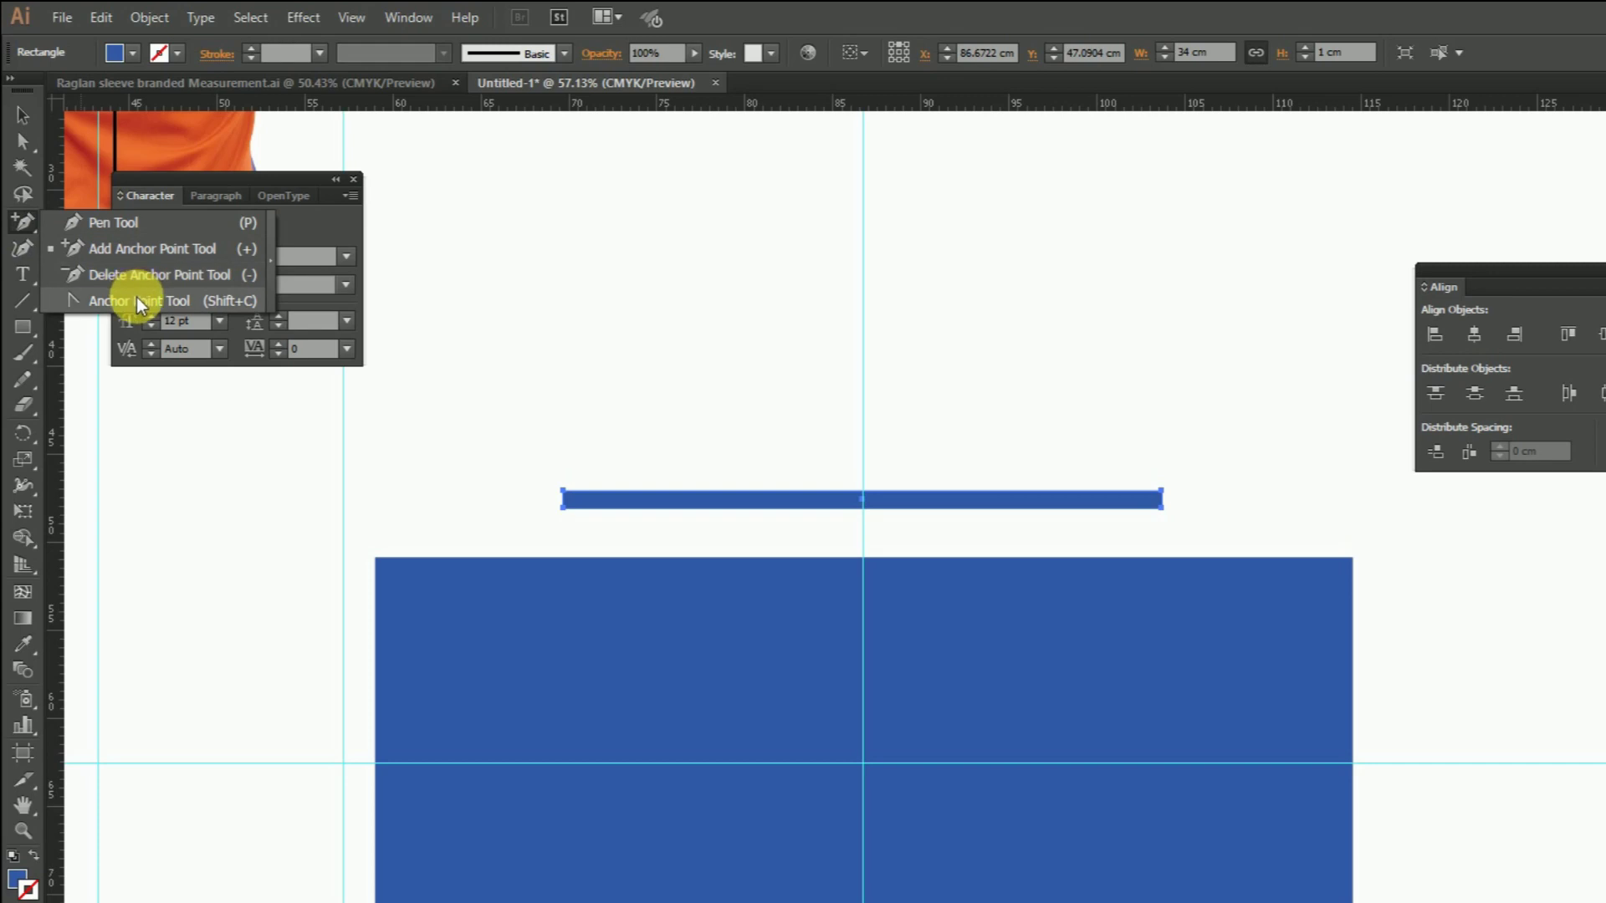
left_click(138, 298)
left_click_drag(862, 560, 1162, 560)
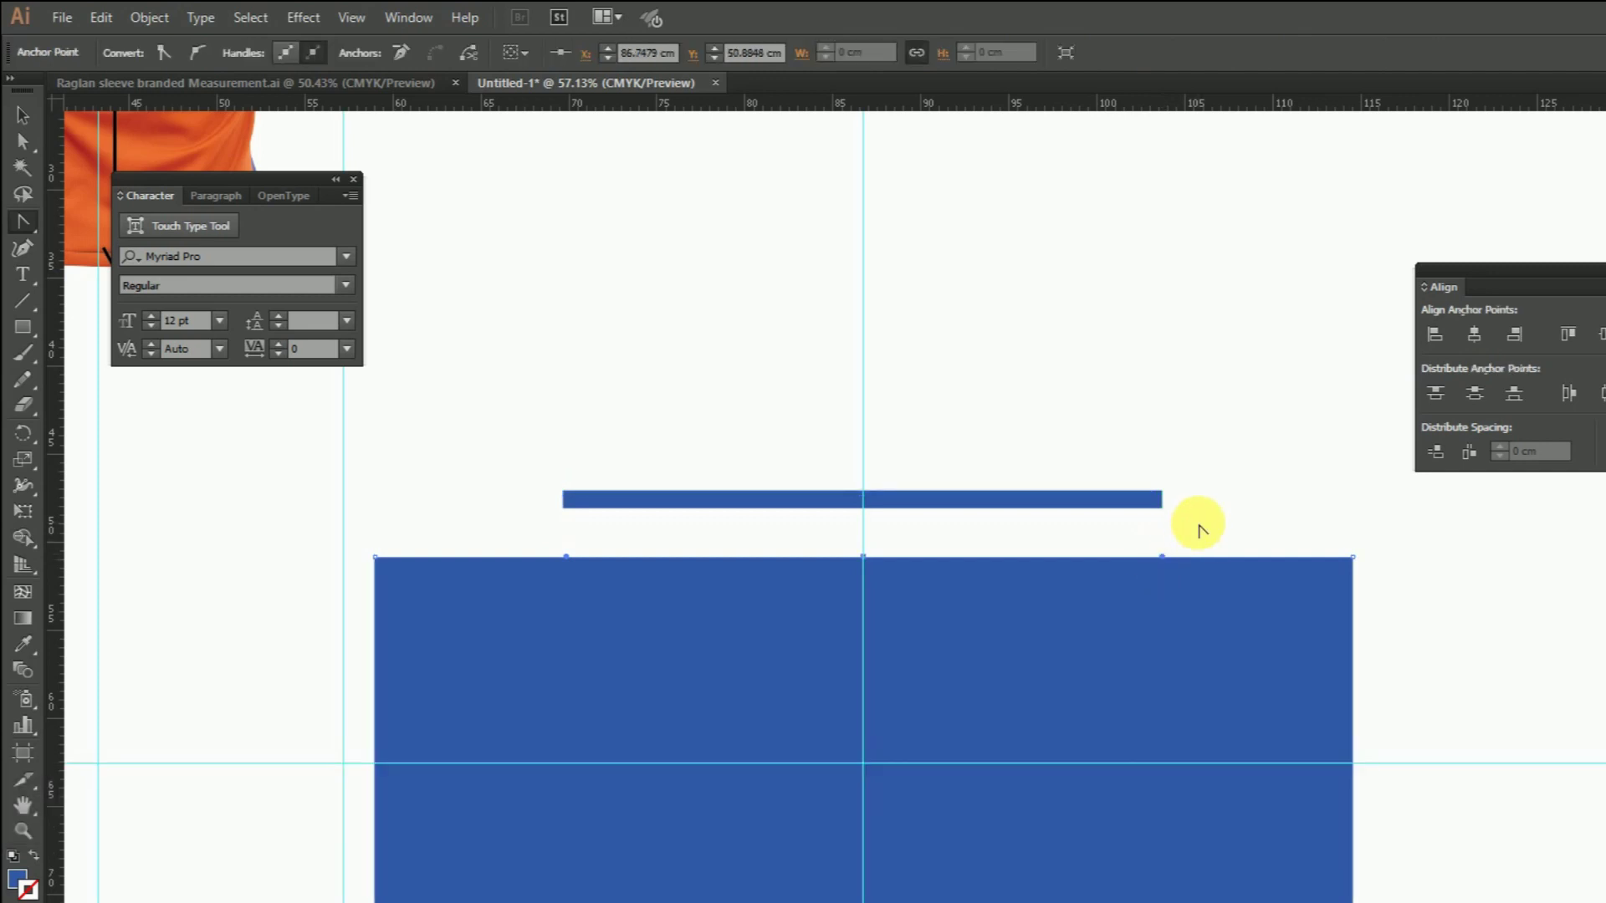
left_click_drag(992, 511, 998, 515)
key("BackSpace")
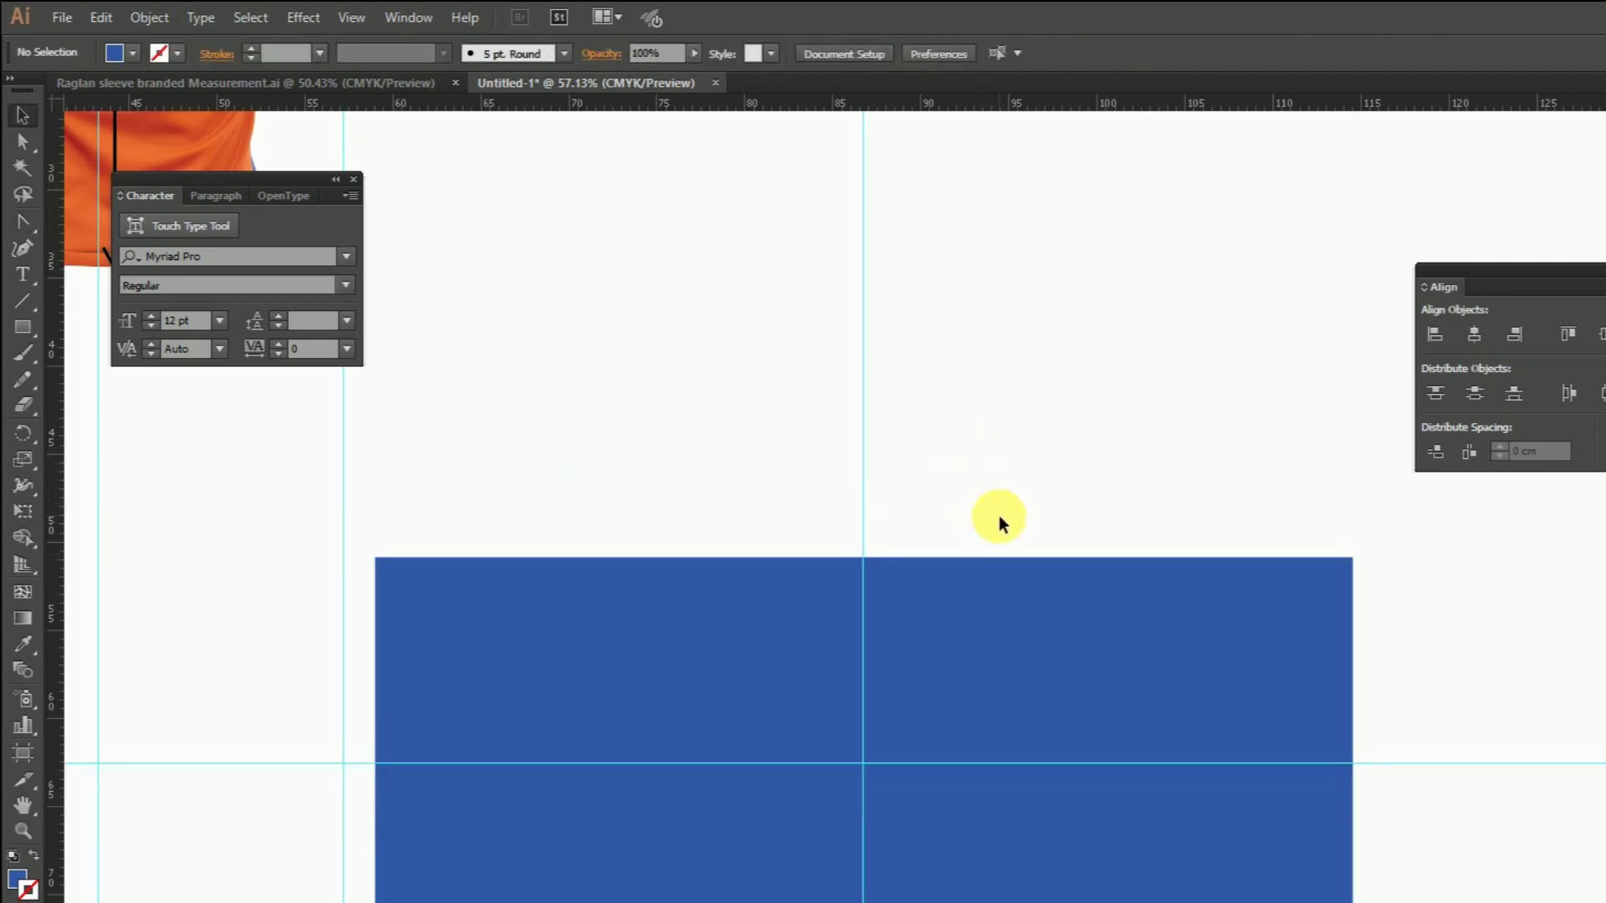
left_click_drag(960, 692, 1021, 488)
key("a")
left_click_drag(867, 257, 994, 391)
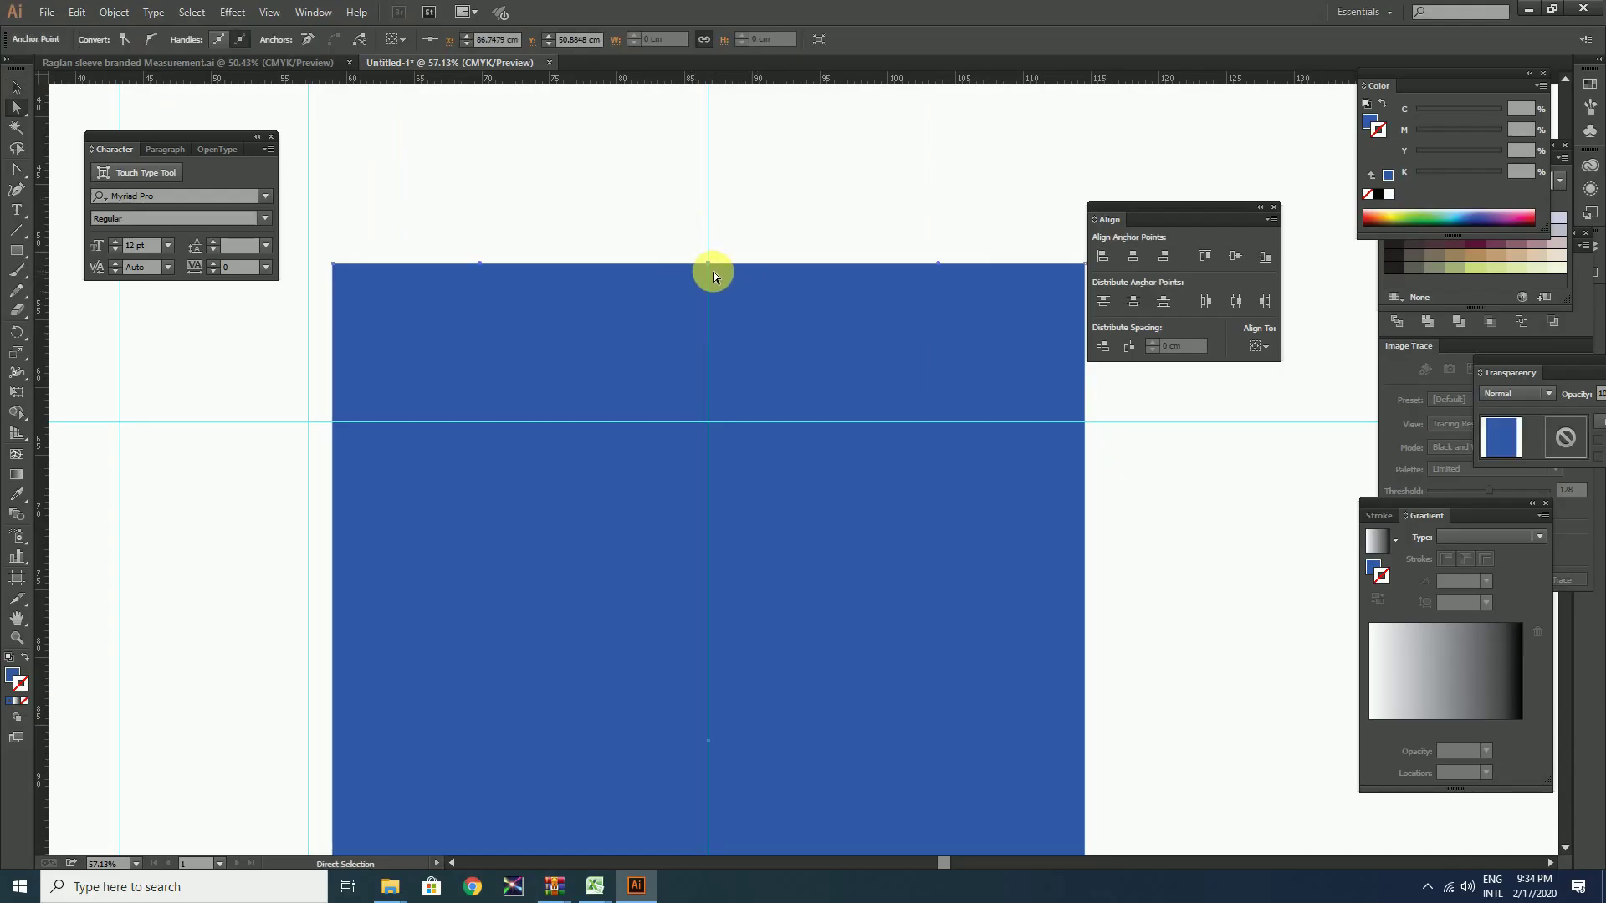
left_click_drag(715, 272, 709, 219)
key("ctrl+z")
left_click(716, 227)
Unlock the guides and delete the horizontal guide crossing the body panel.
key("ctrl+minus")
key("ctrl+minus")
key("ctrl+minus")
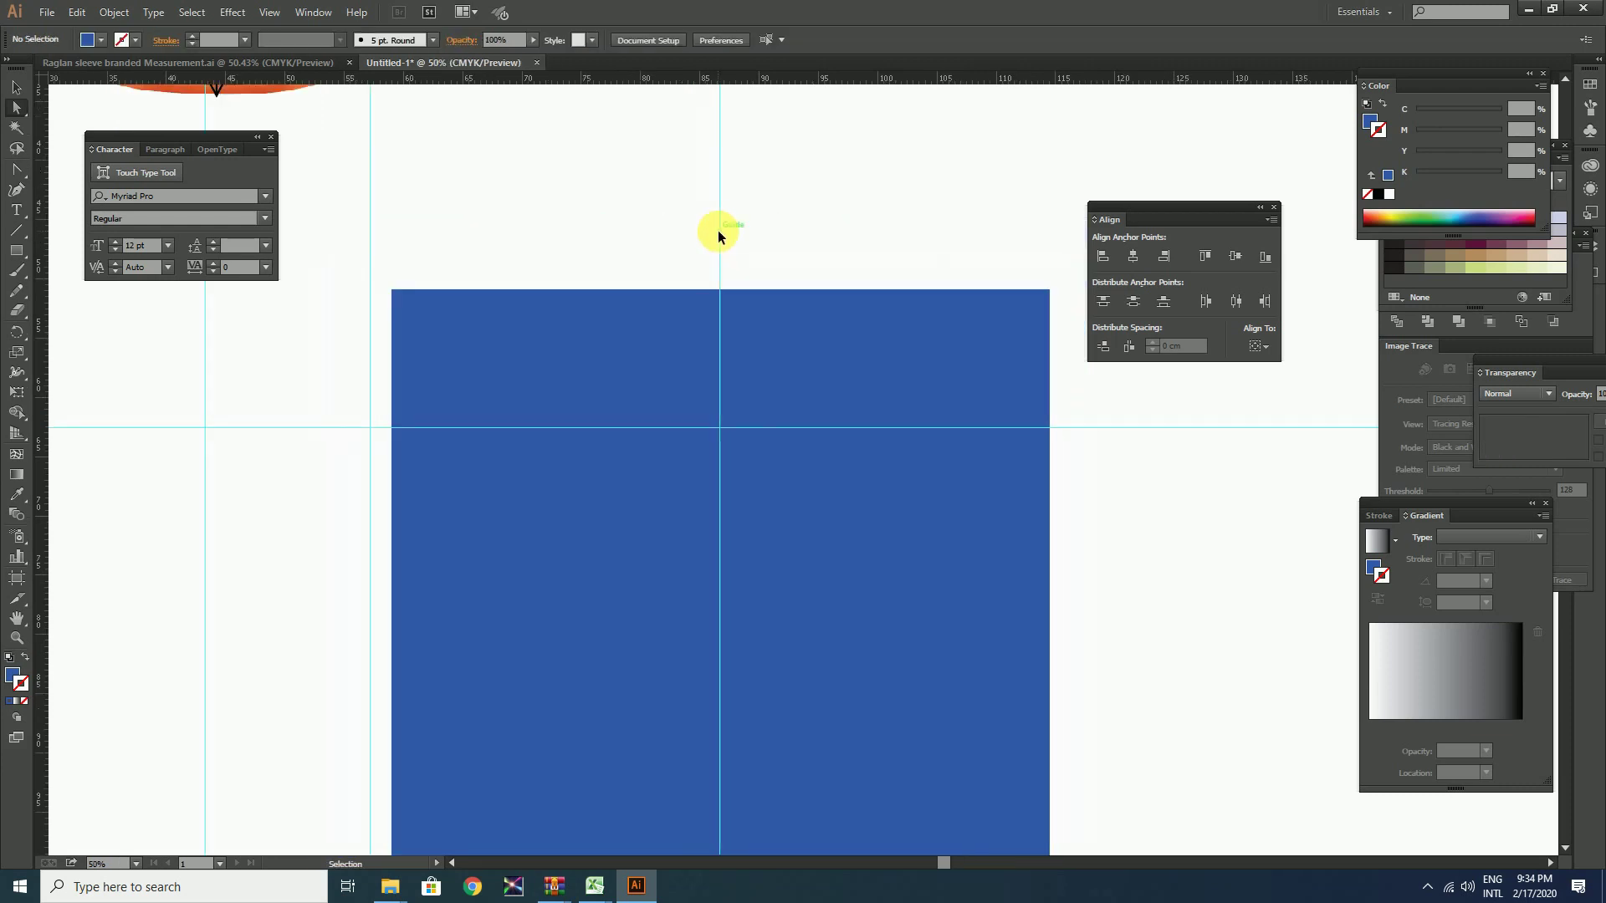
key("ctrl+space")
left_click_drag(860, 280, 1103, 565)
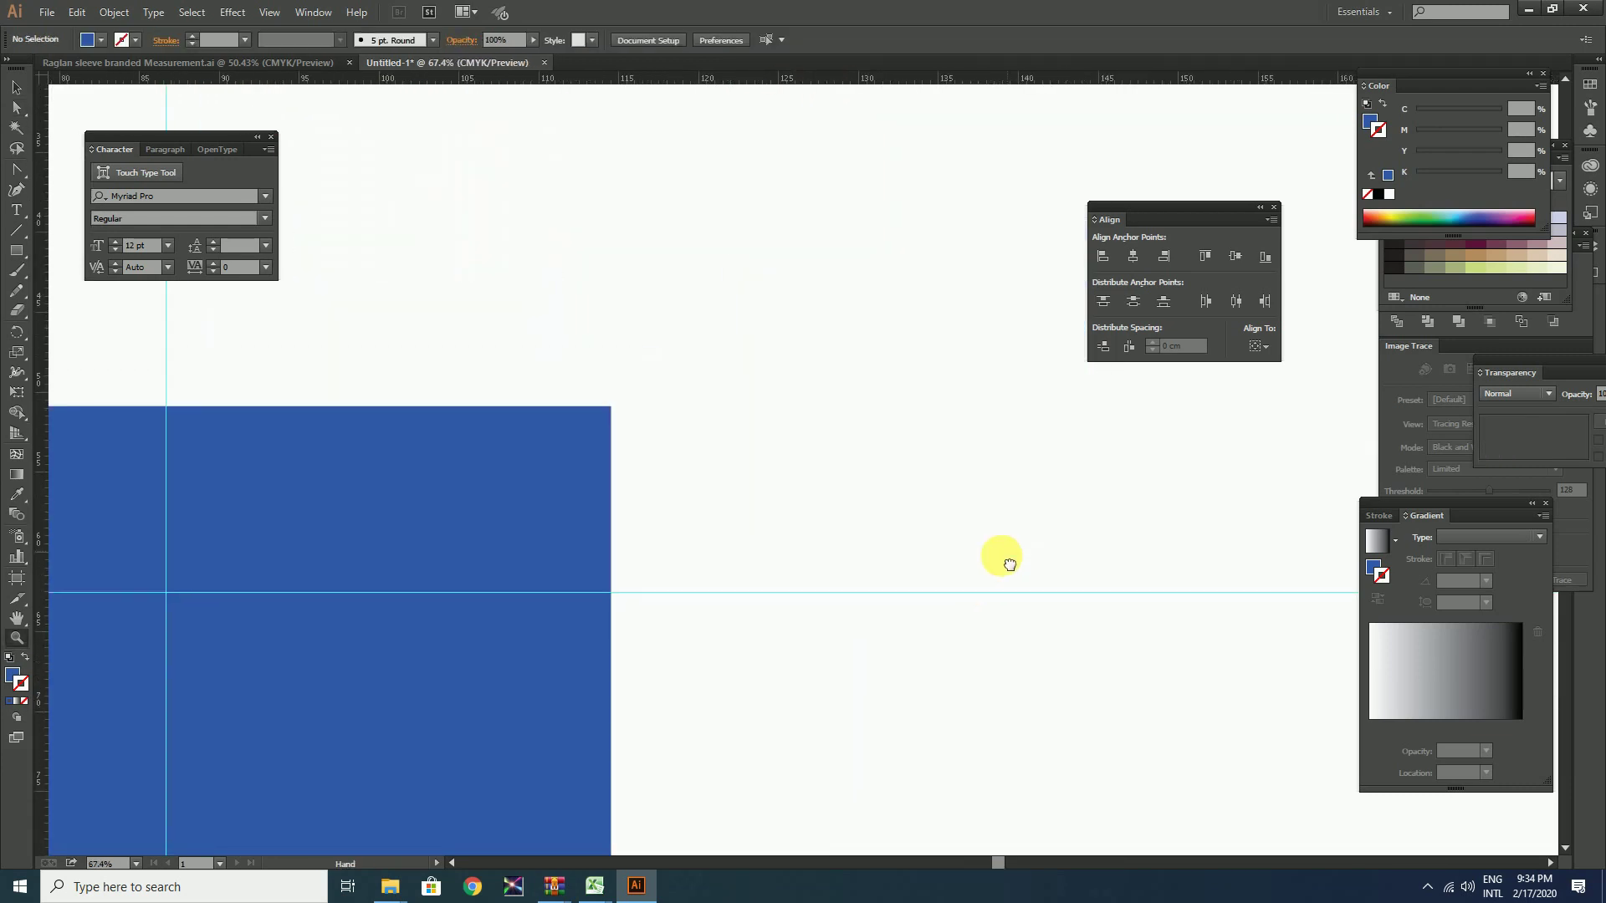
left_click_drag(681, 544, 782, 698)
right_click(819, 575)
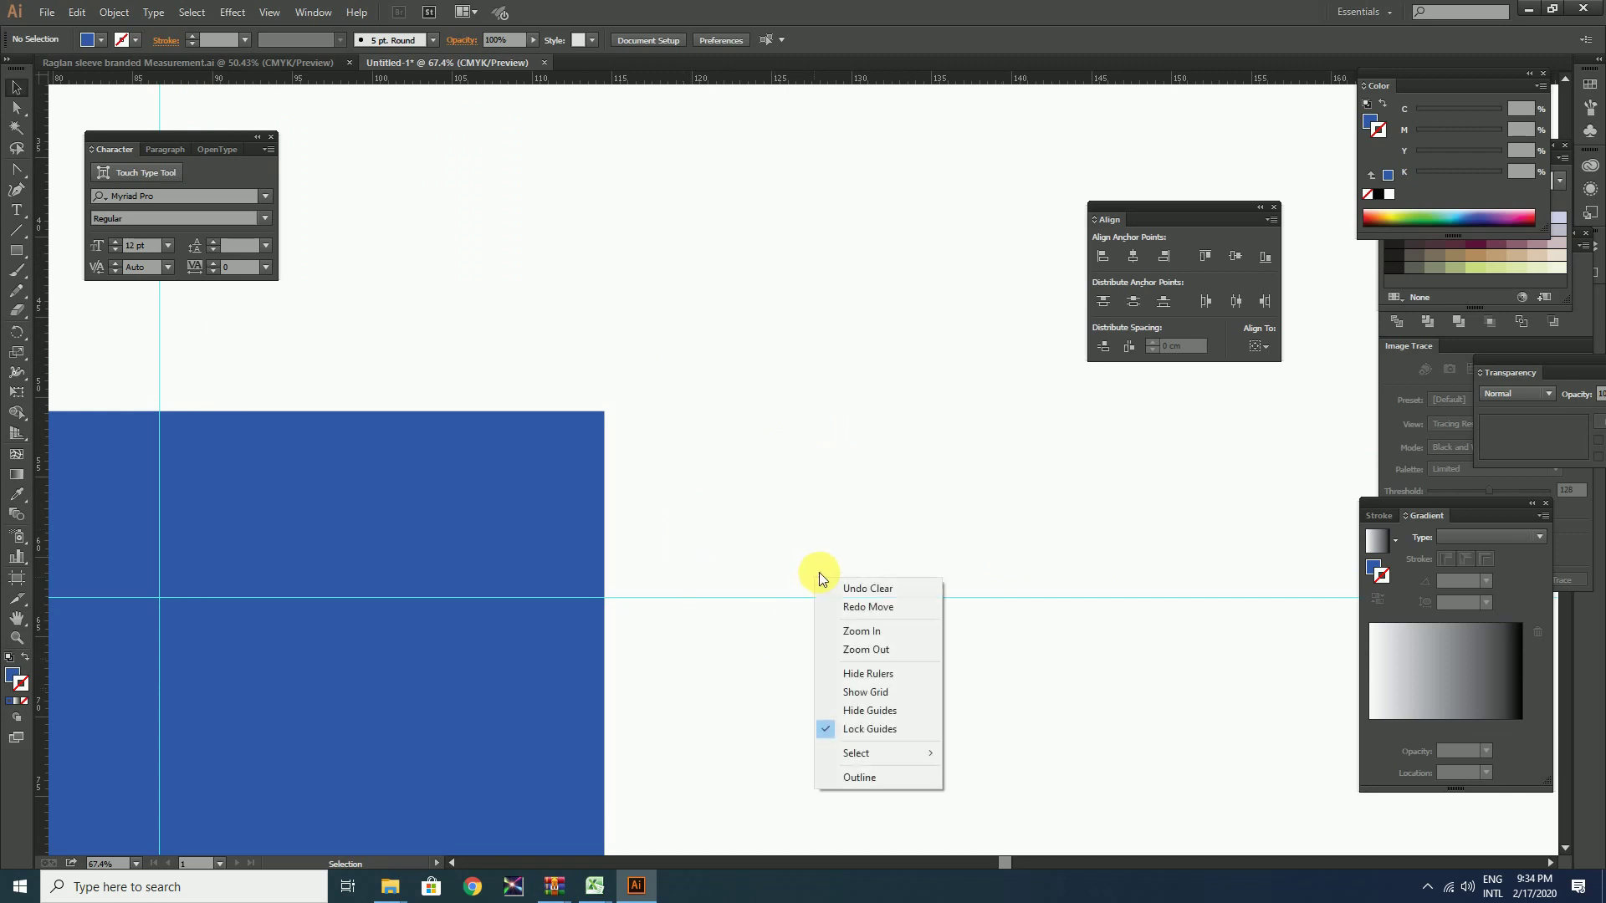
left_click(890, 726)
left_click_drag(820, 483, 913, 624)
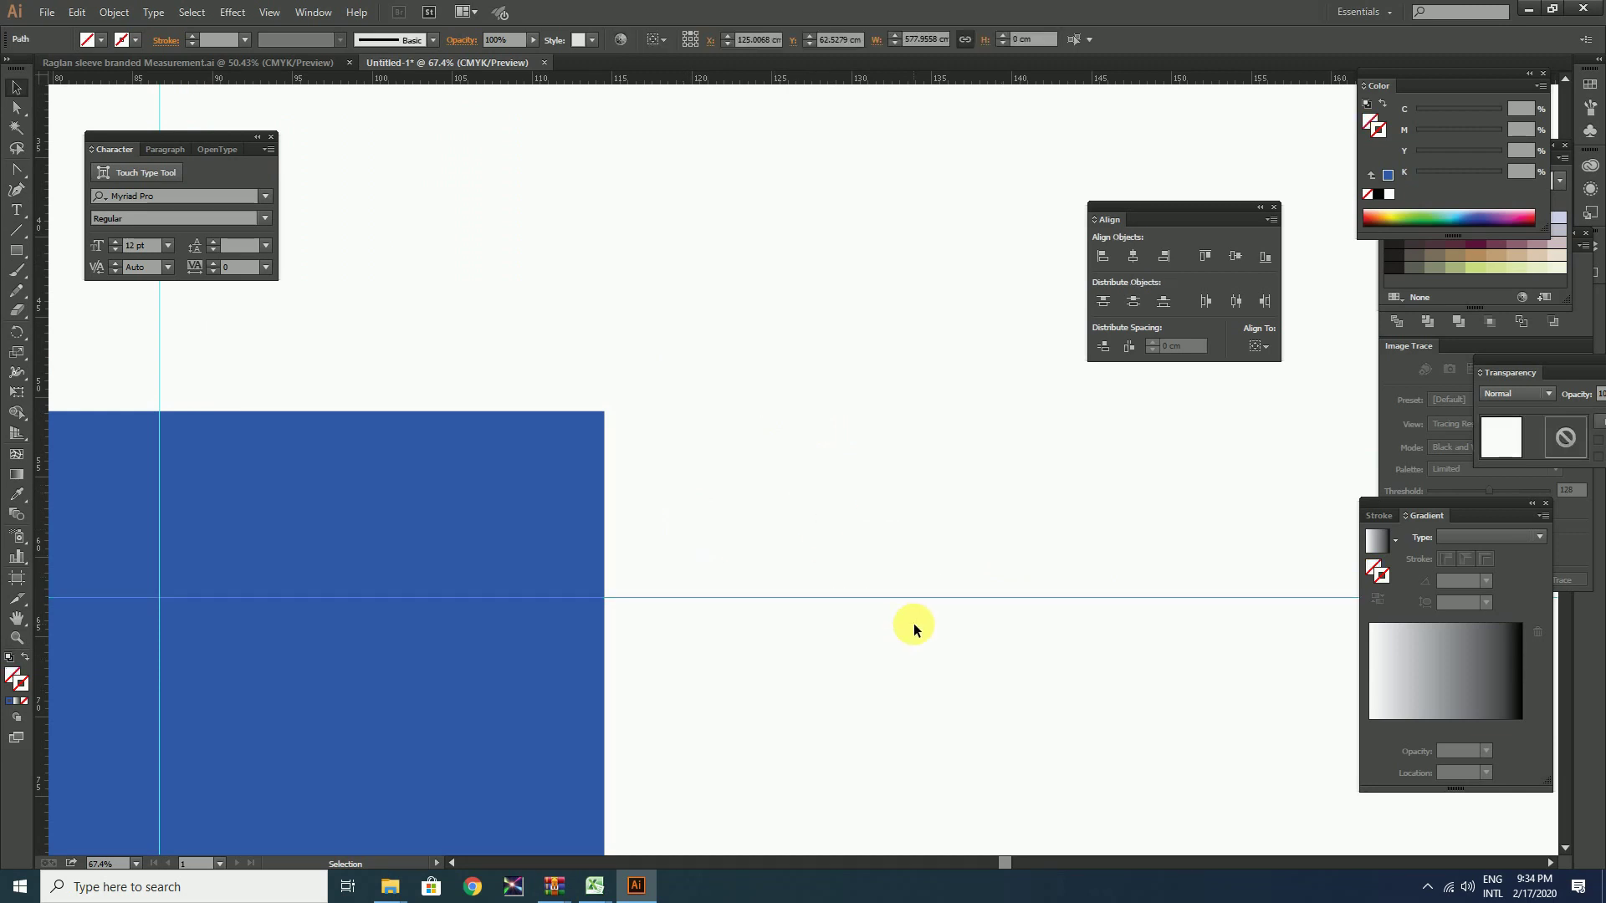
key("Delete")
Delete the vertical guide through the body panel's centre.
scroll(297, 247, "up", 2)
scroll(297, 248, "left", 3)
left_click_drag(578, 343, 579, 343)
key("Delete")
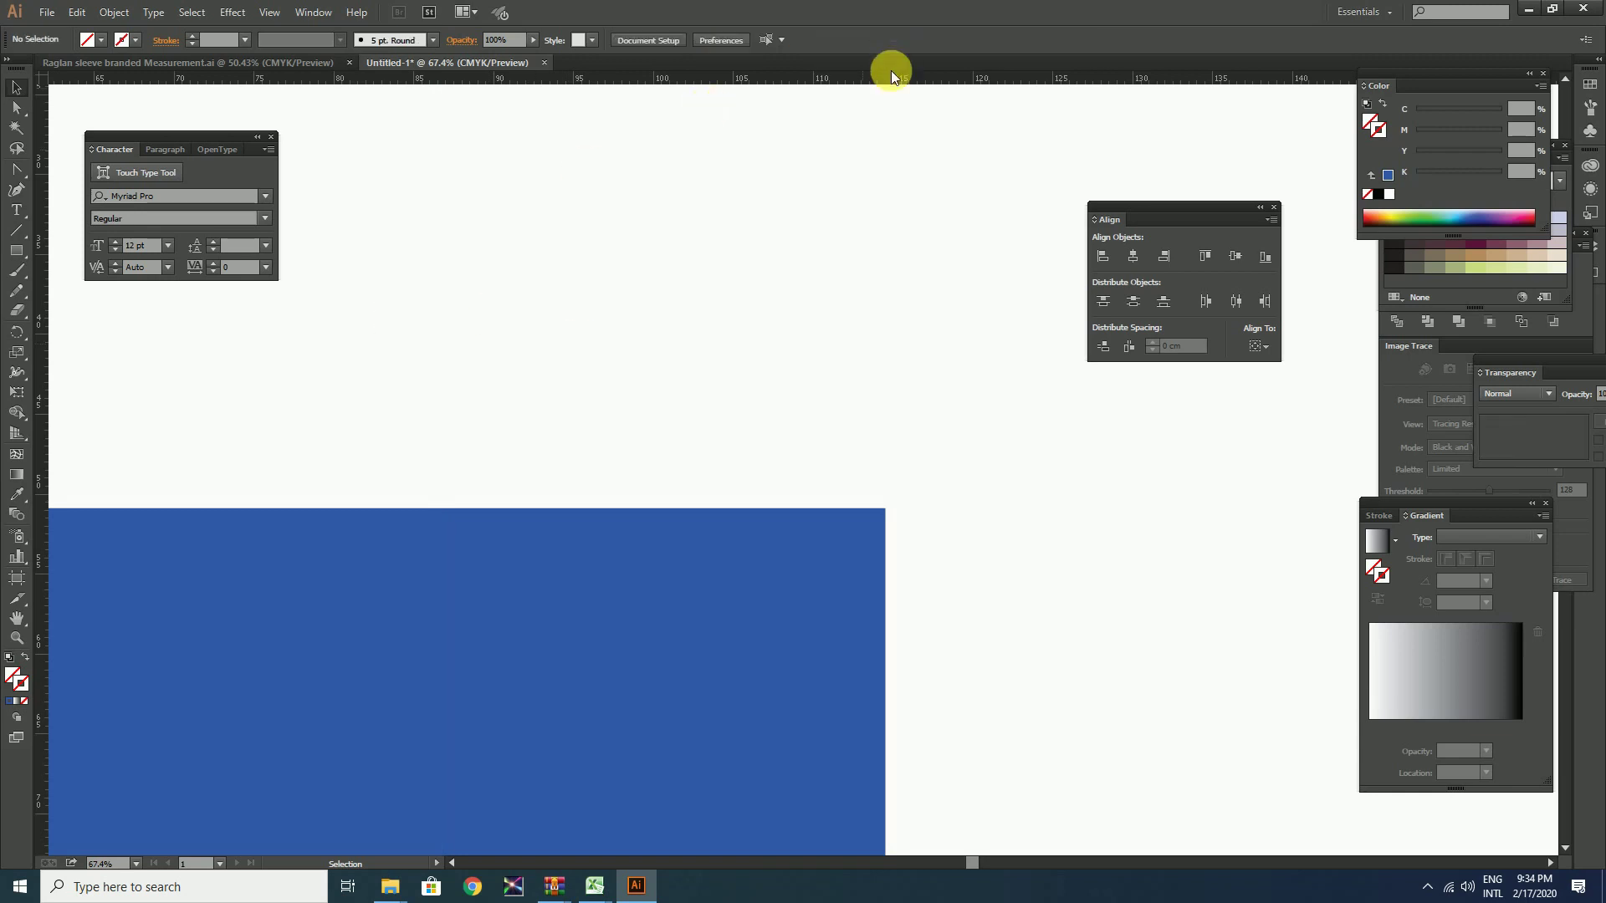
Place a horizontal guide on the panel's top edge, shift it down by a 19.8 cm keyboard increment and lock the guides.
left_click_drag(898, 73, 1025, 585)
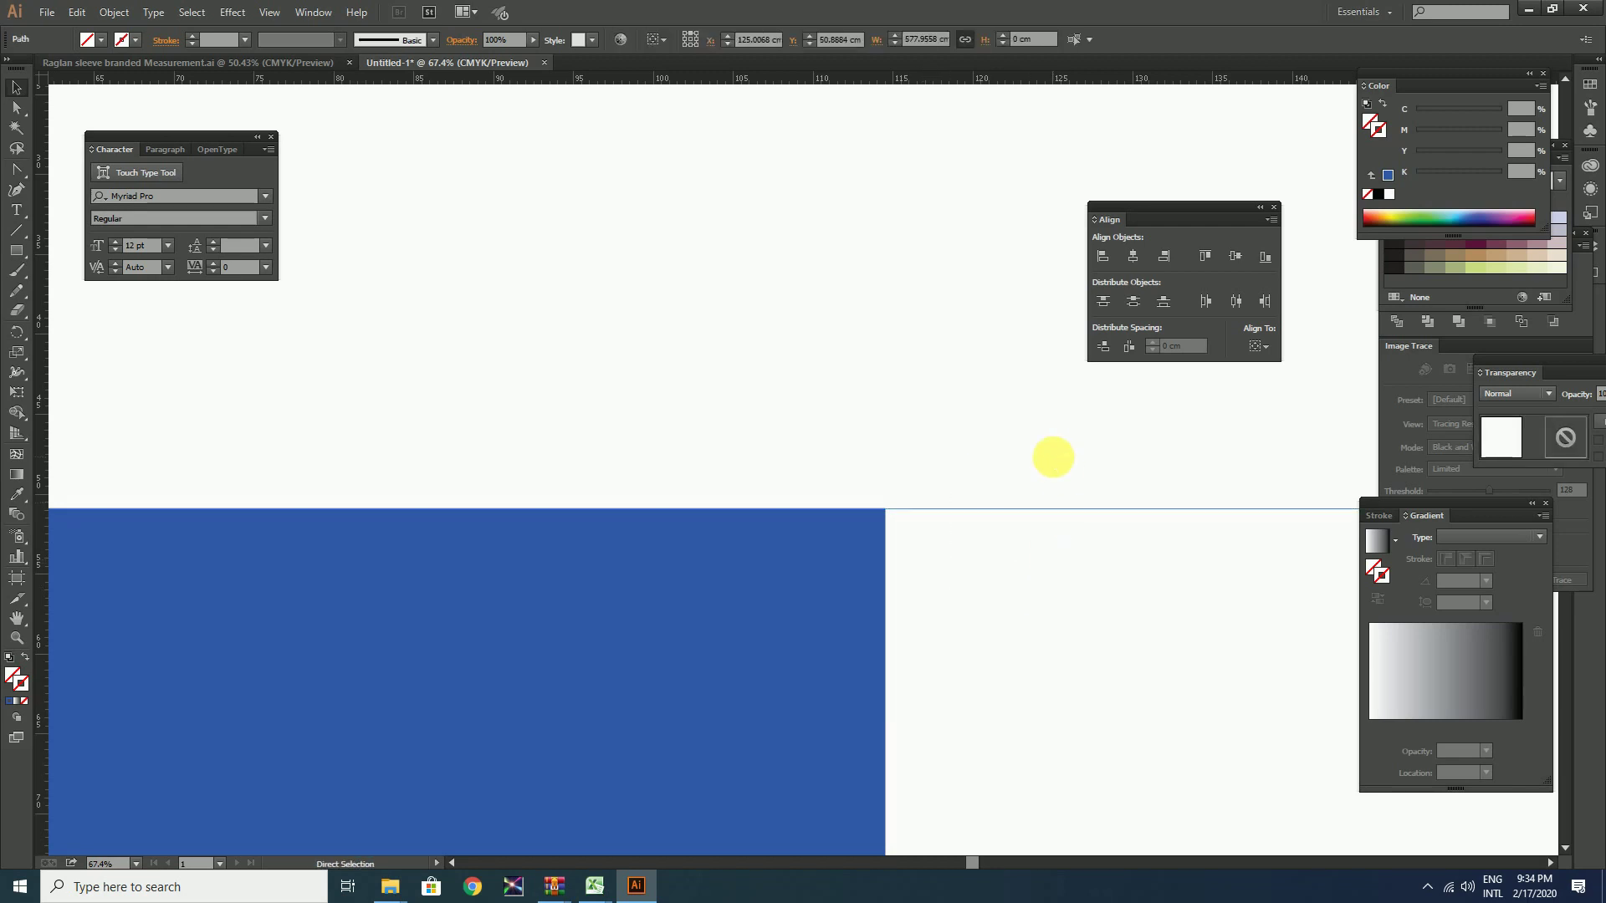
key("ctrl+k")
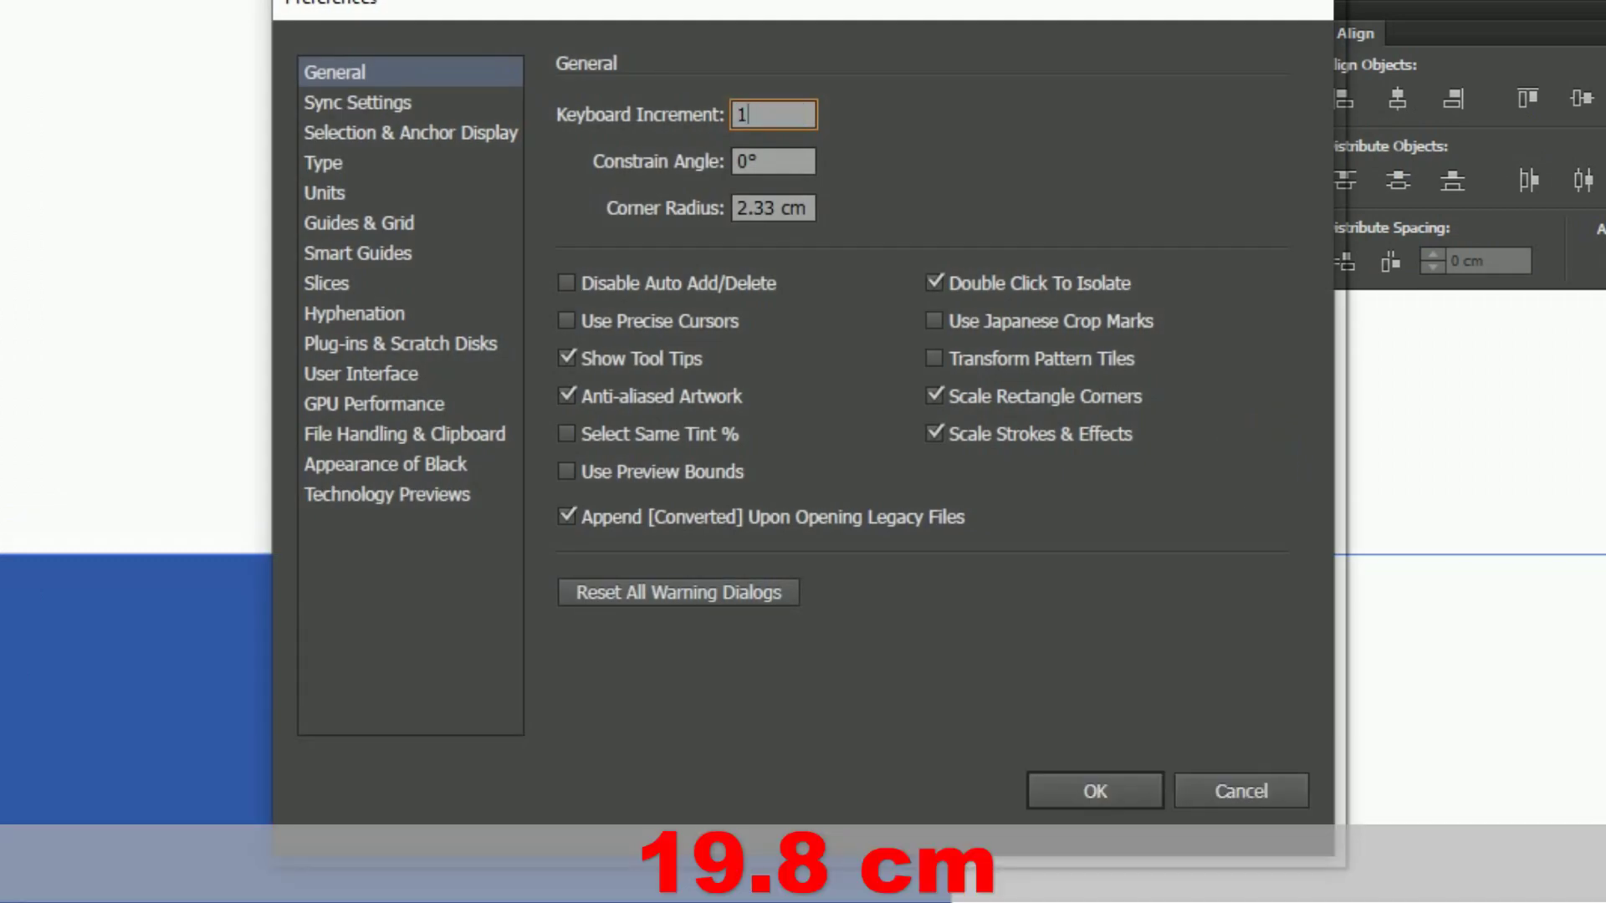
key("Return")
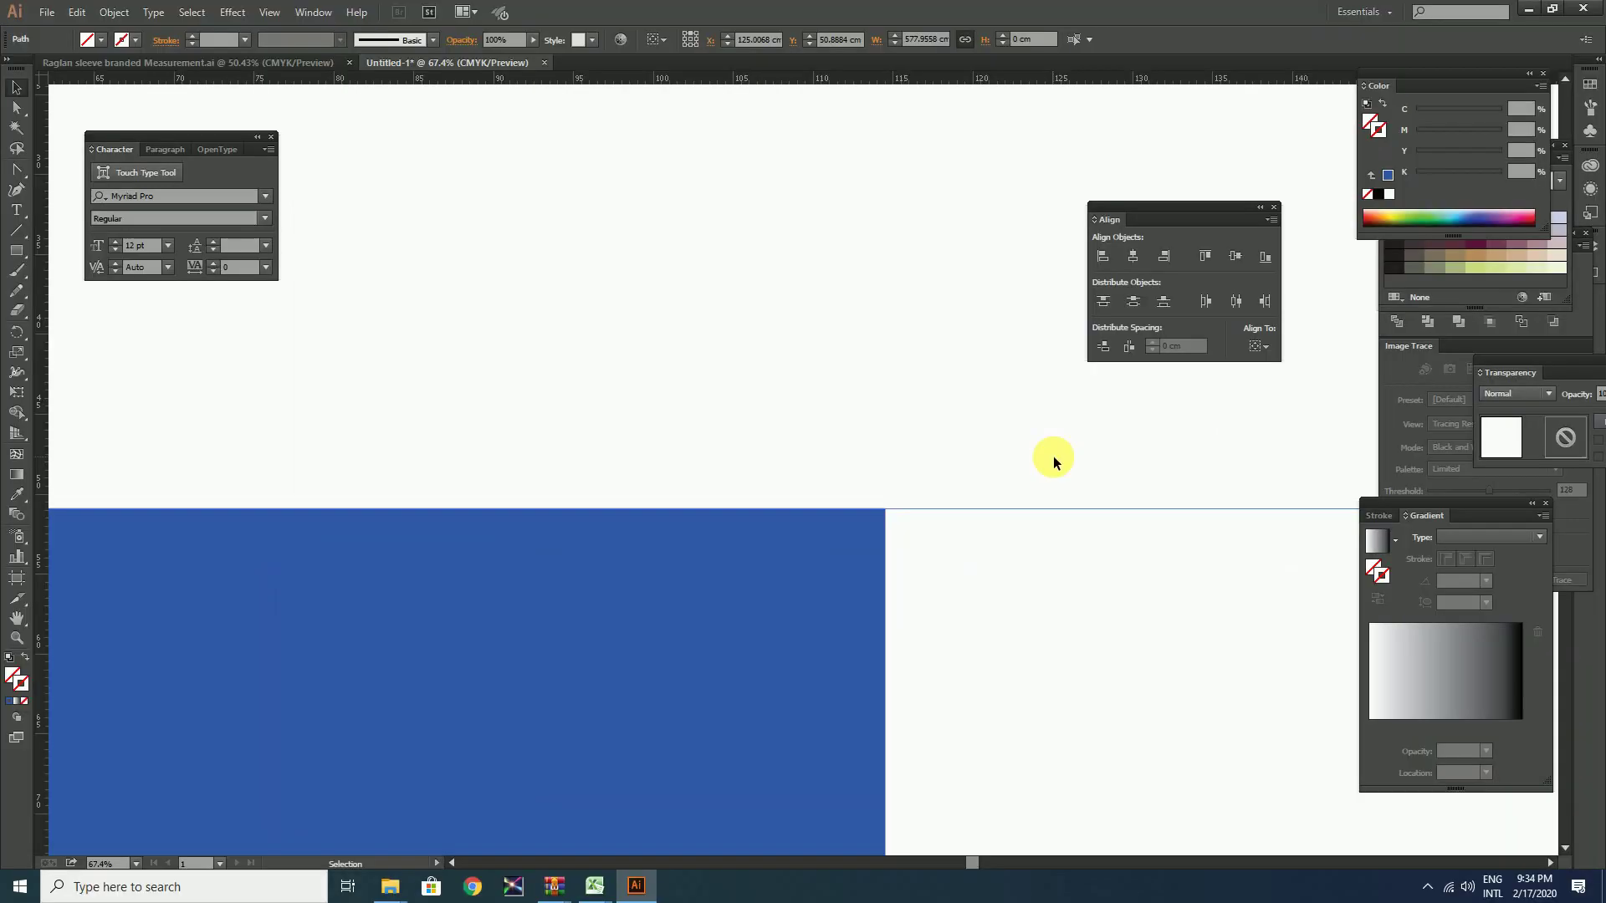
key("Down")
left_click_drag(889, 745, 1039, 512)
right_click(1102, 535)
left_click(1159, 686)
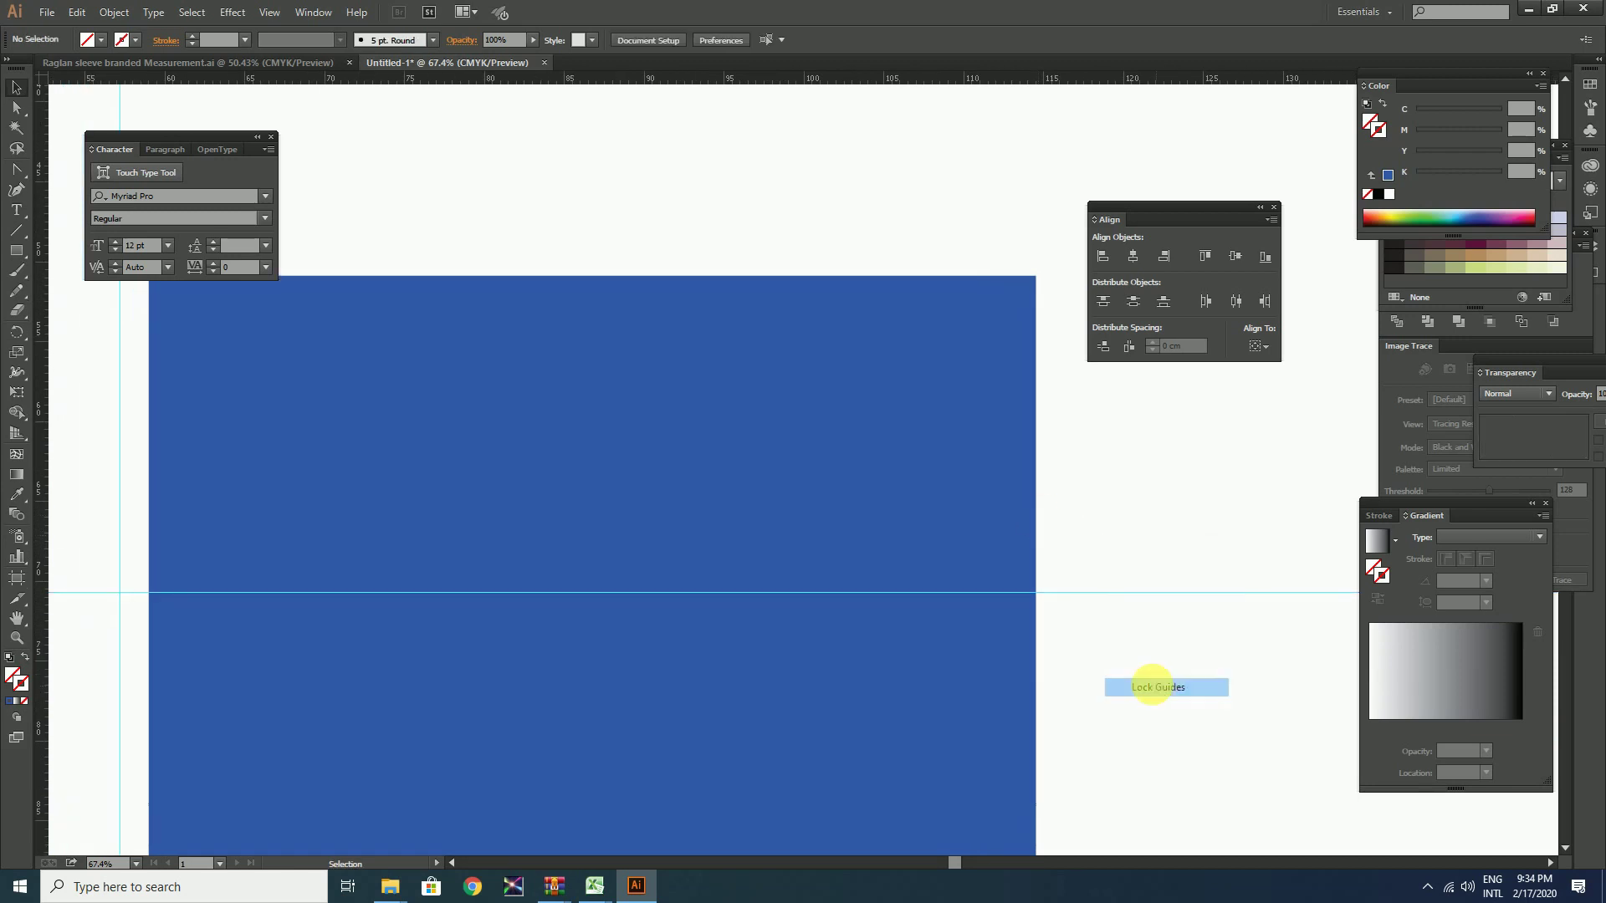
Add anchor points on both side edges of the body panel where the horizontal guide crosses them.
left_click(1000, 529)
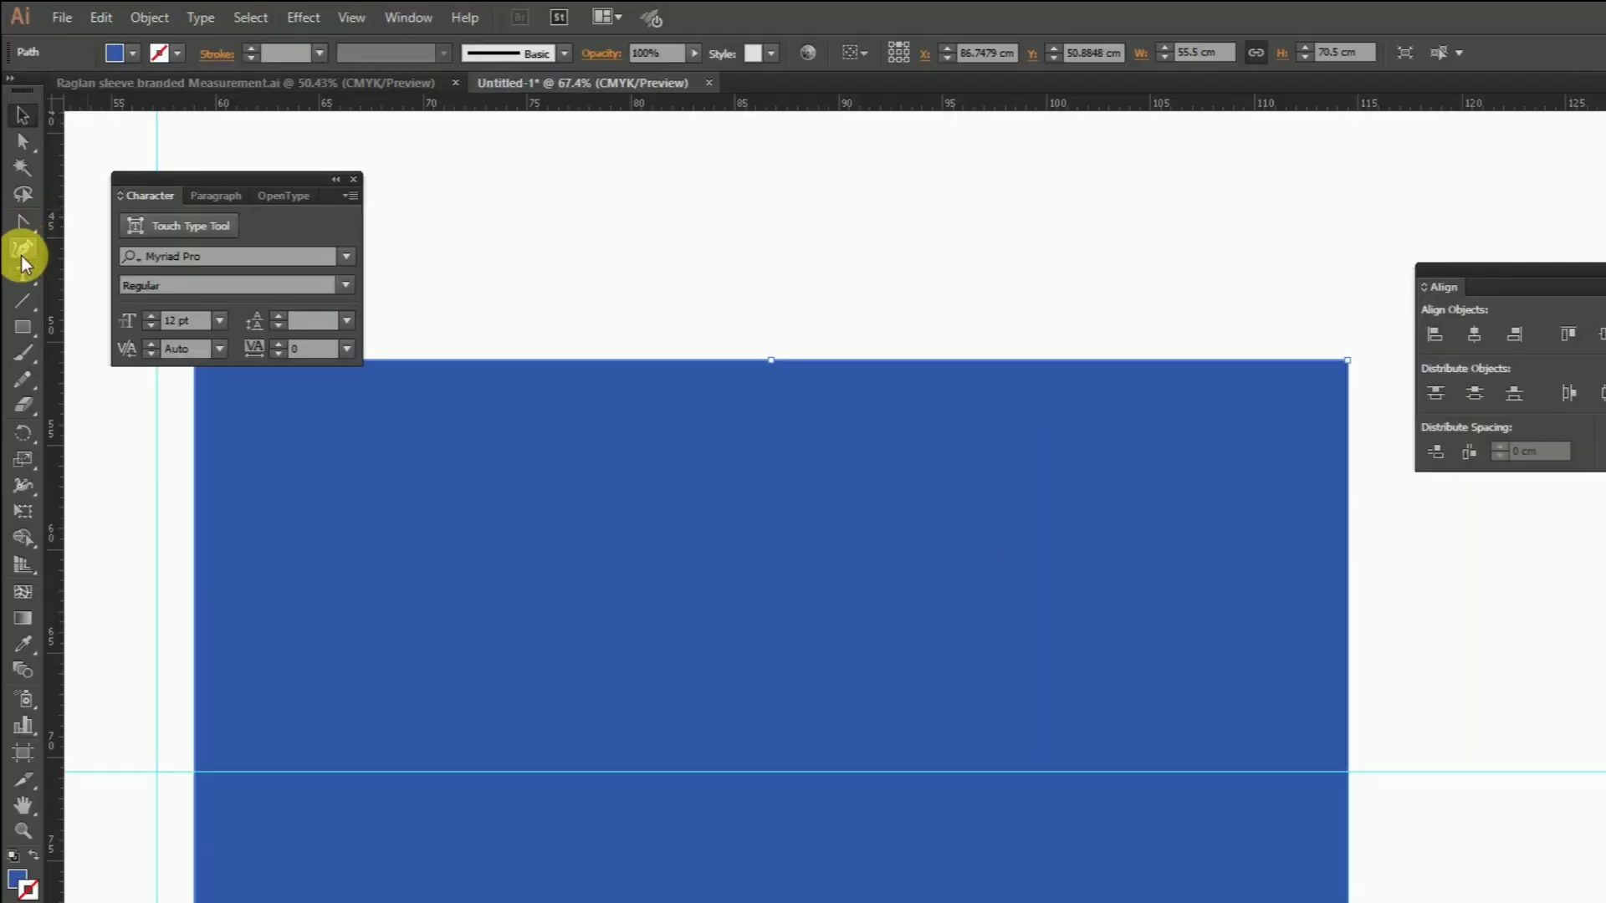
left_click(17, 191)
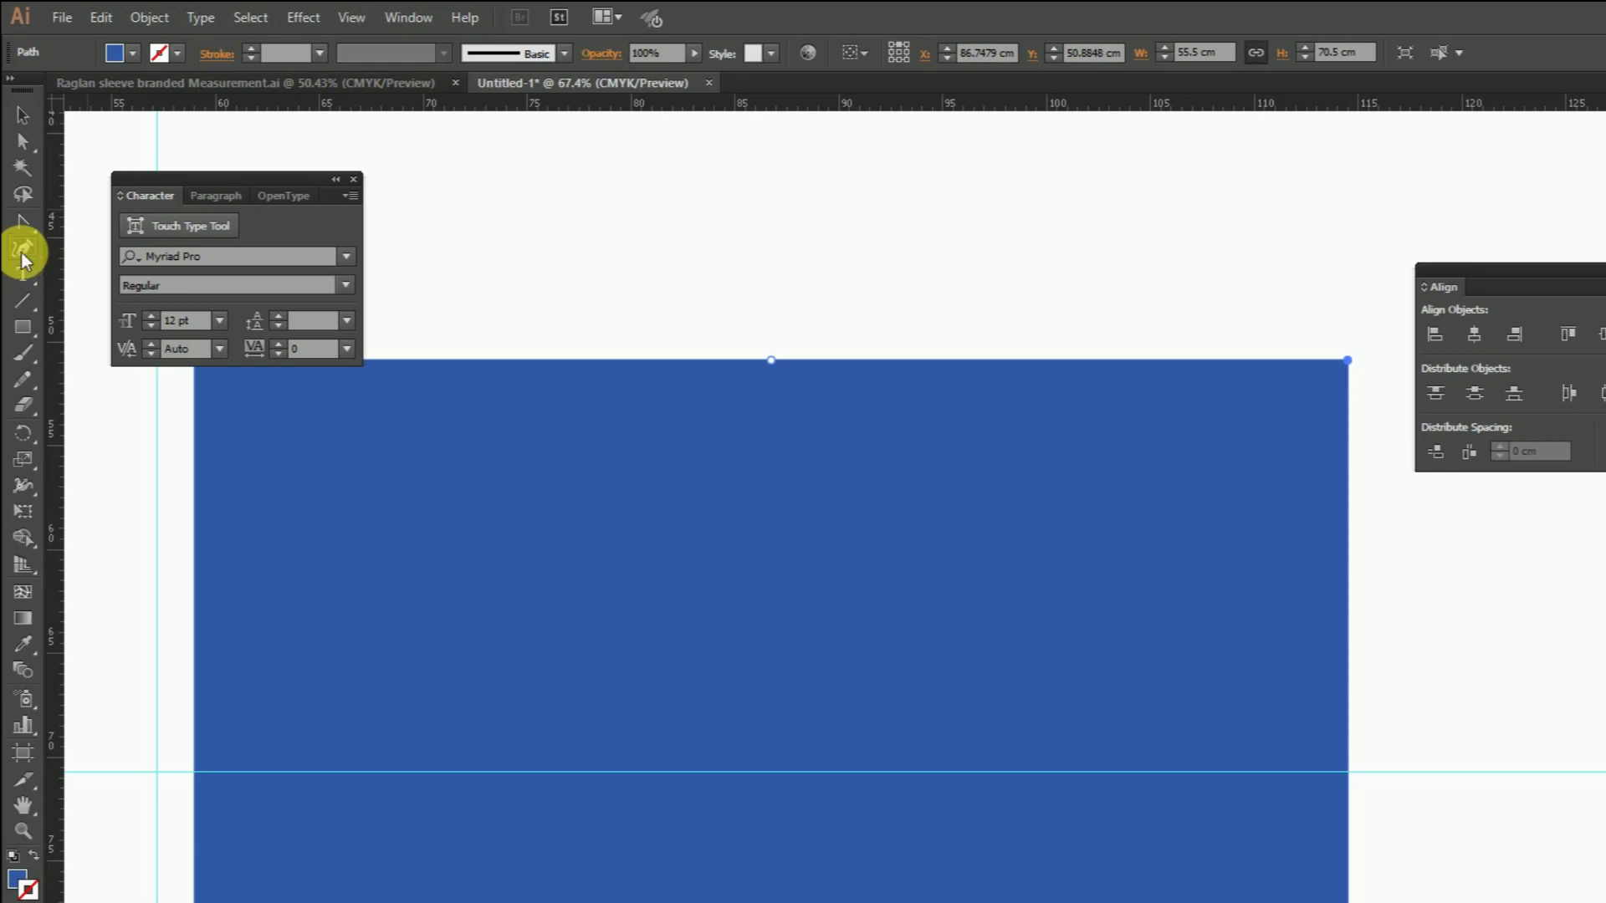
left_click_drag(23, 226, 141, 248)
left_click(140, 248)
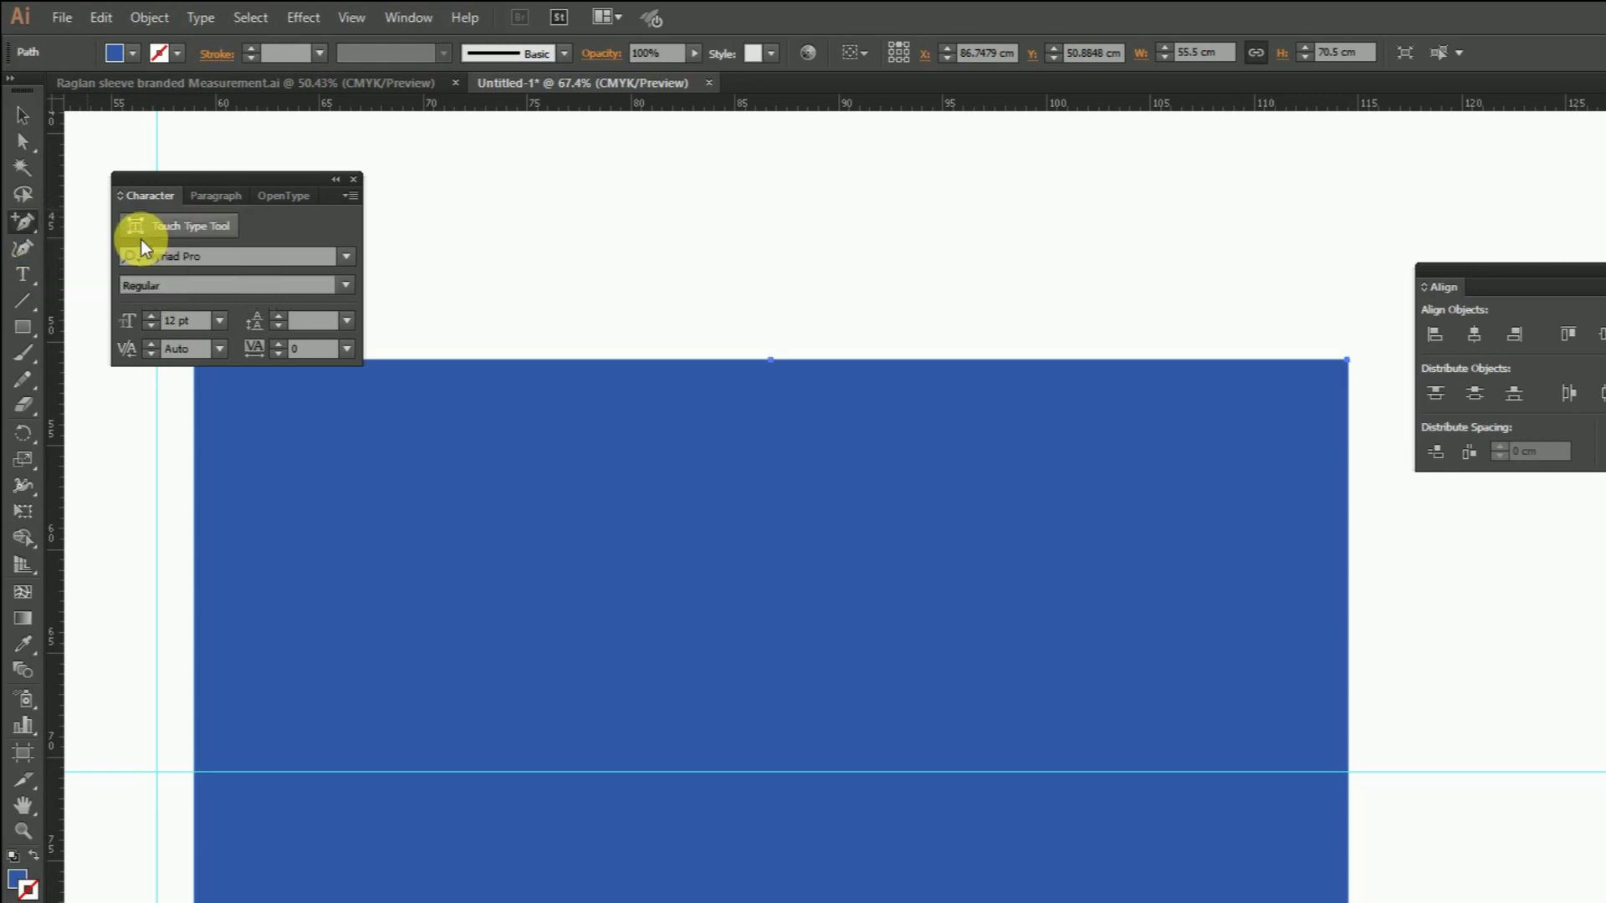
left_click(1348, 772)
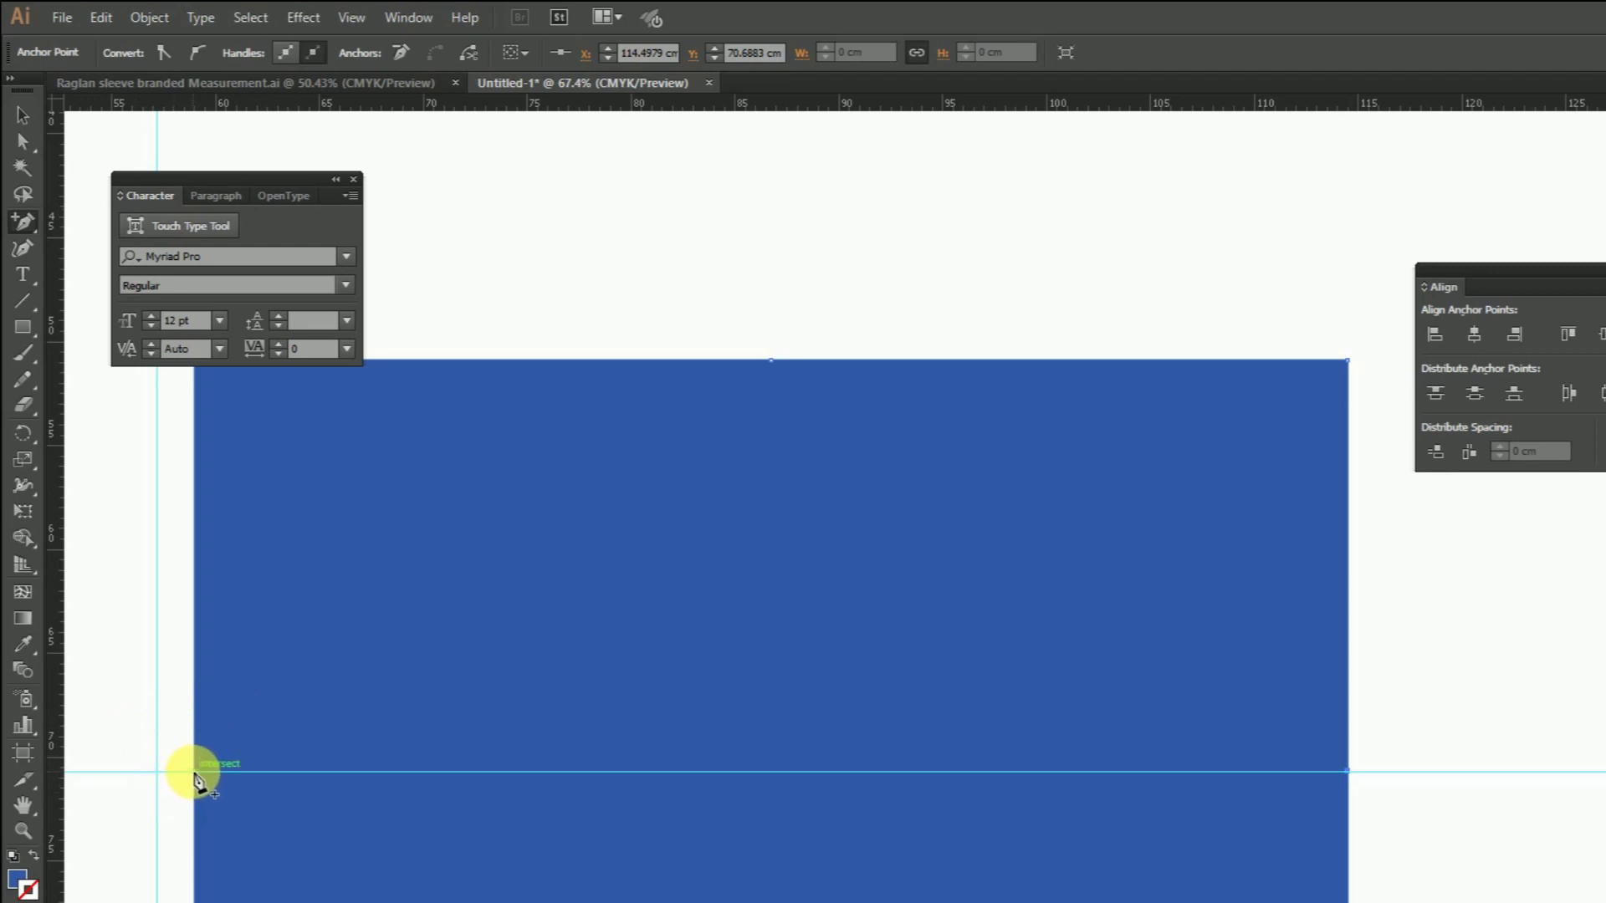
left_click(194, 771)
Move the panel's top-left corner anchor 7.3 cm horizontally and 10.7 cm vertically to form the raglan slope.
key("a")
scroll(538, 649, "left", 5)
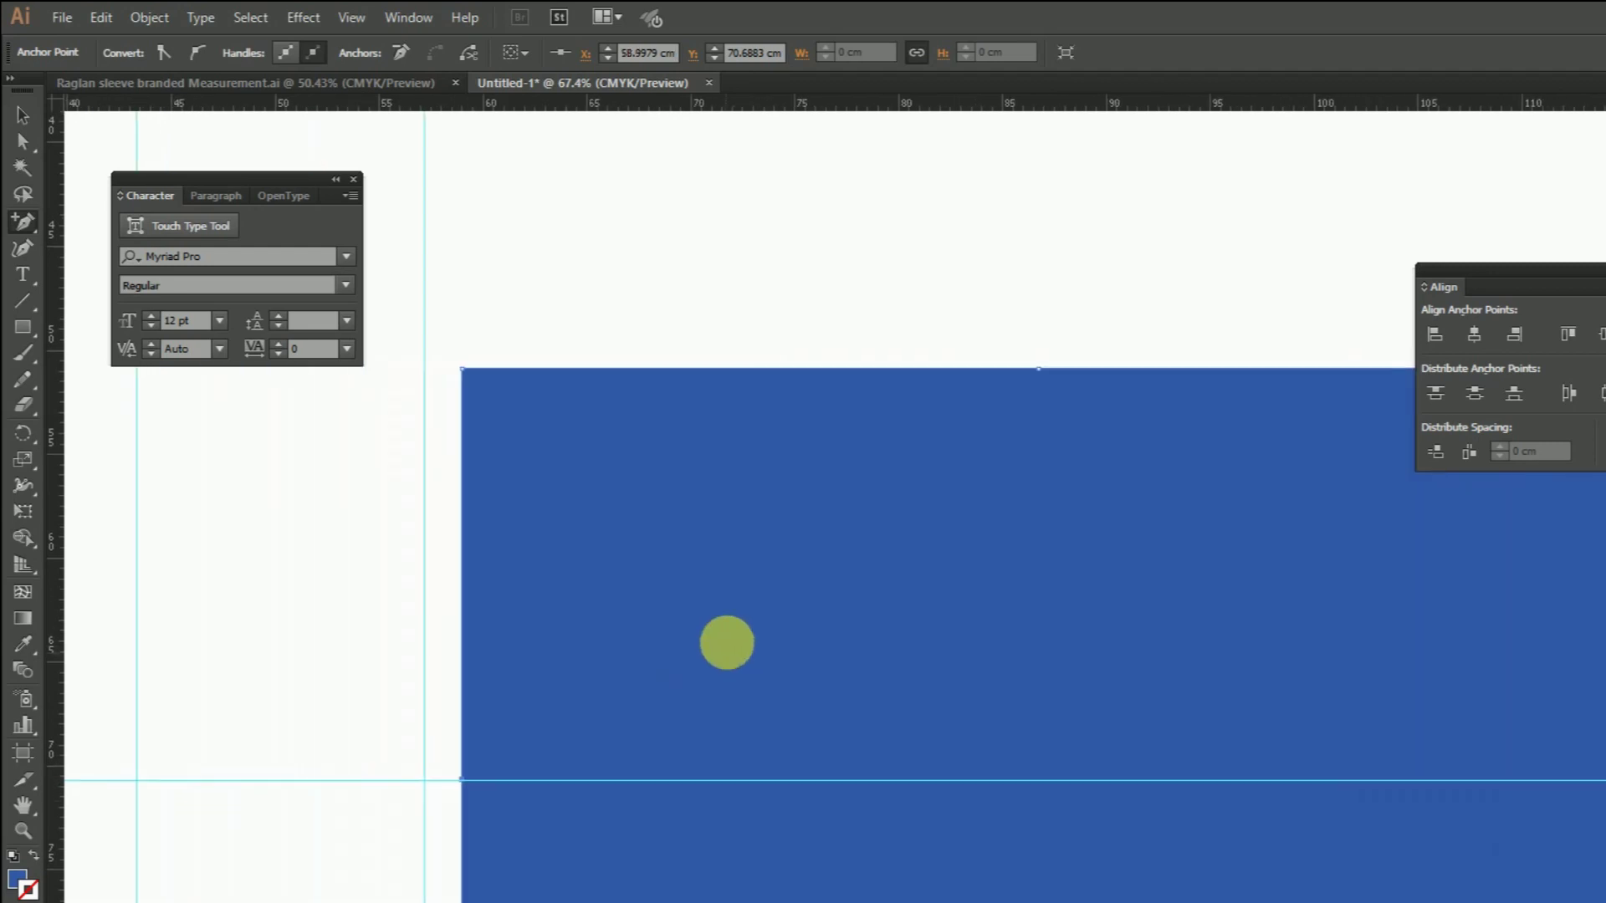
left_click(707, 334)
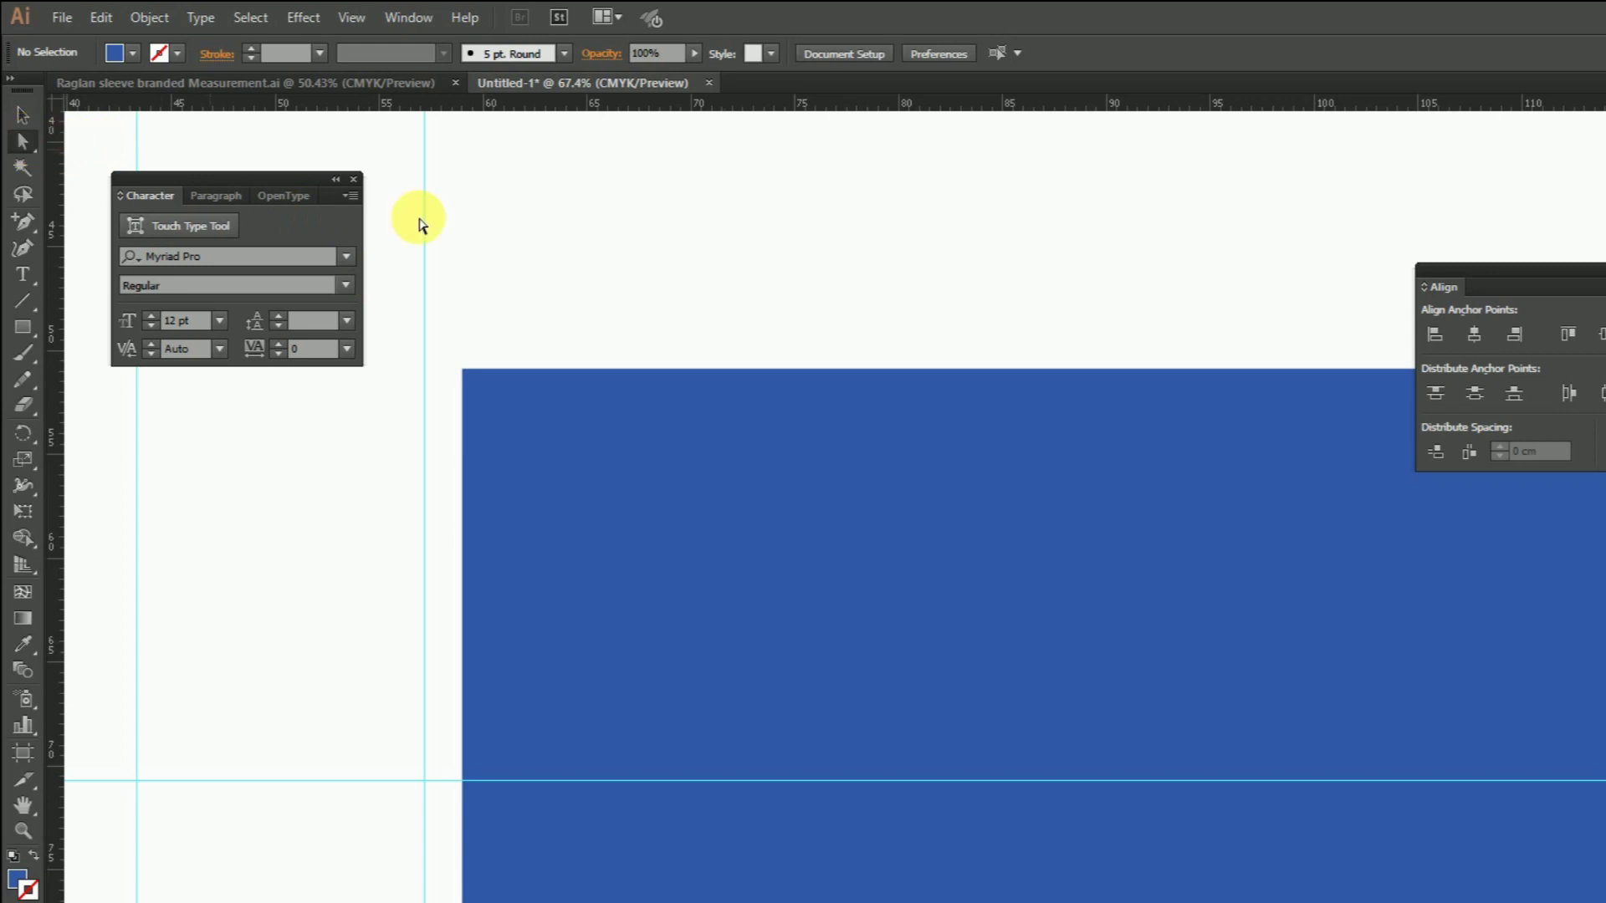
left_click_drag(448, 341, 636, 502)
key("Return")
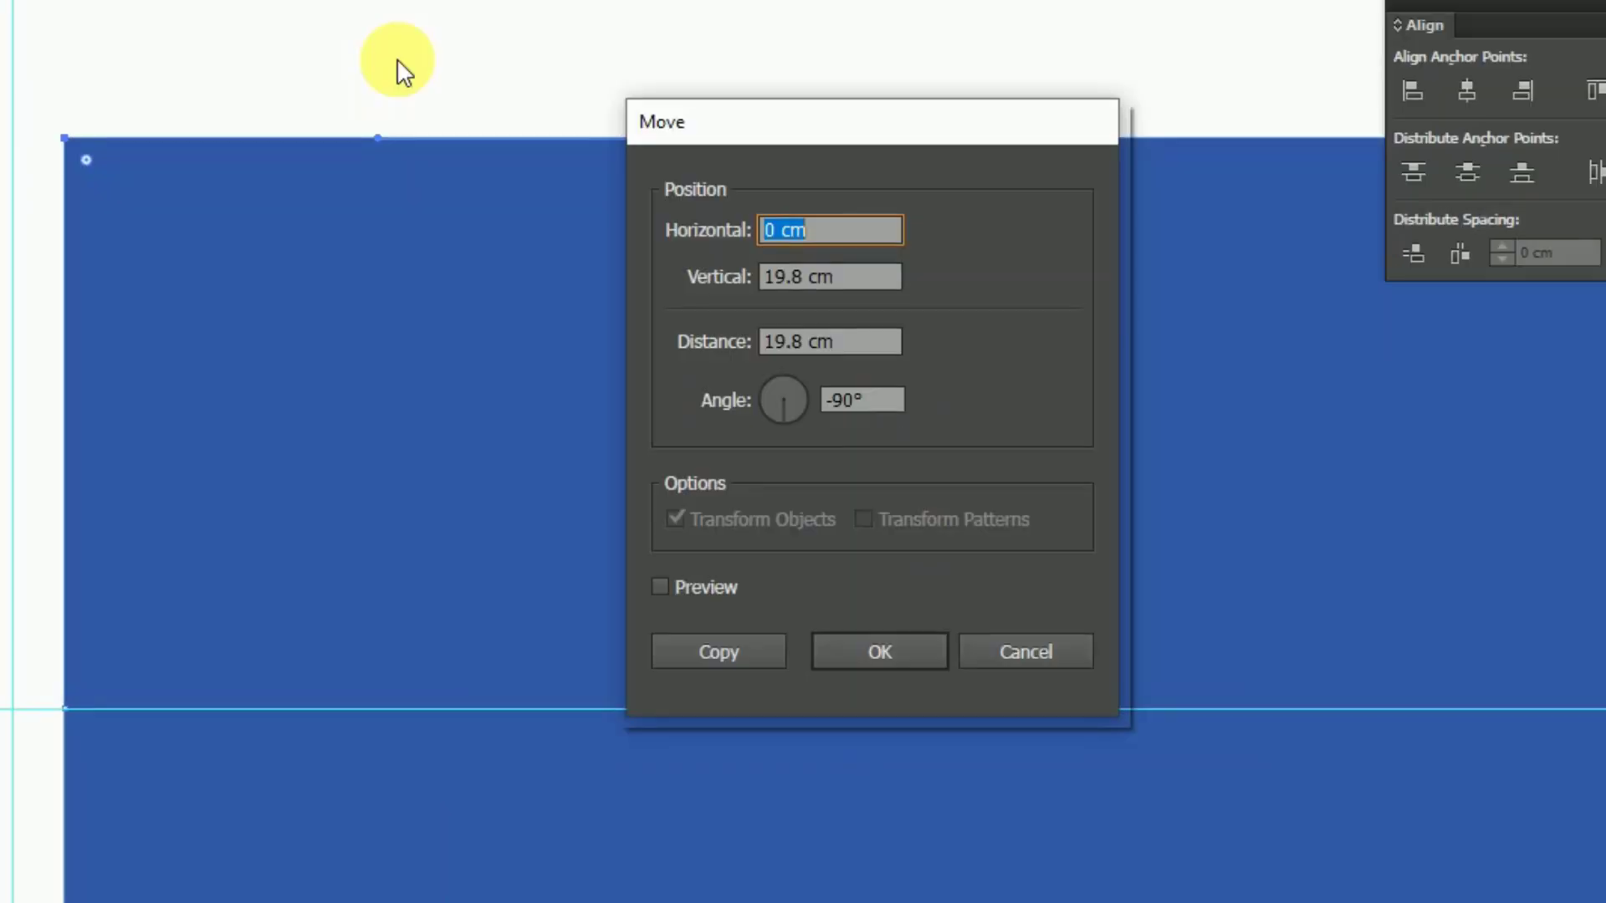
type("7.3")
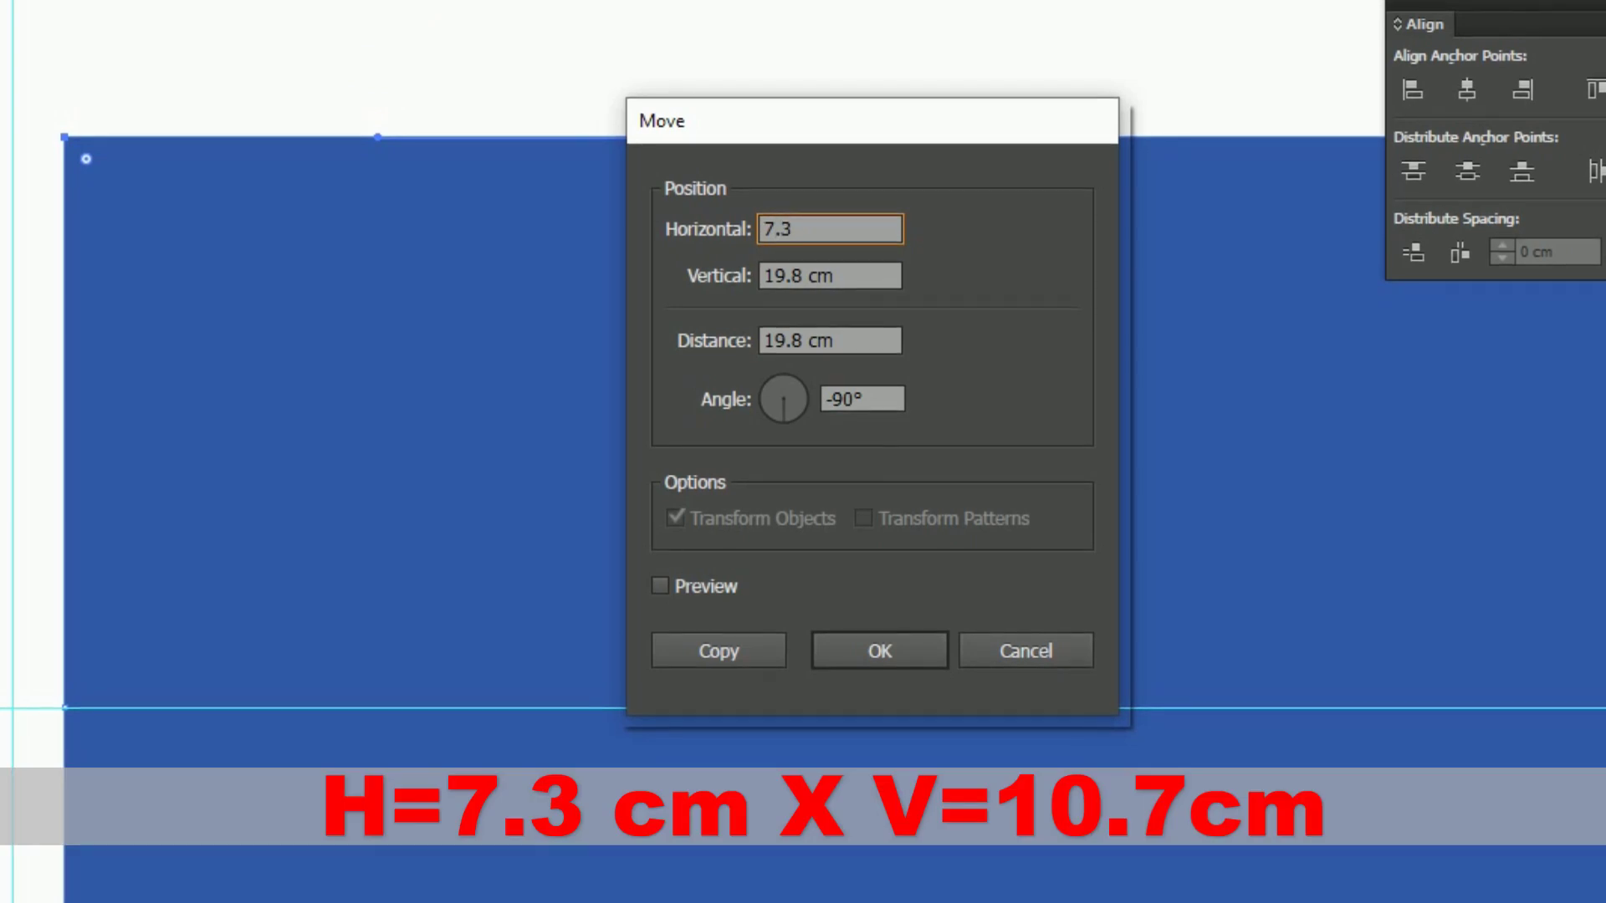
key("Tab")
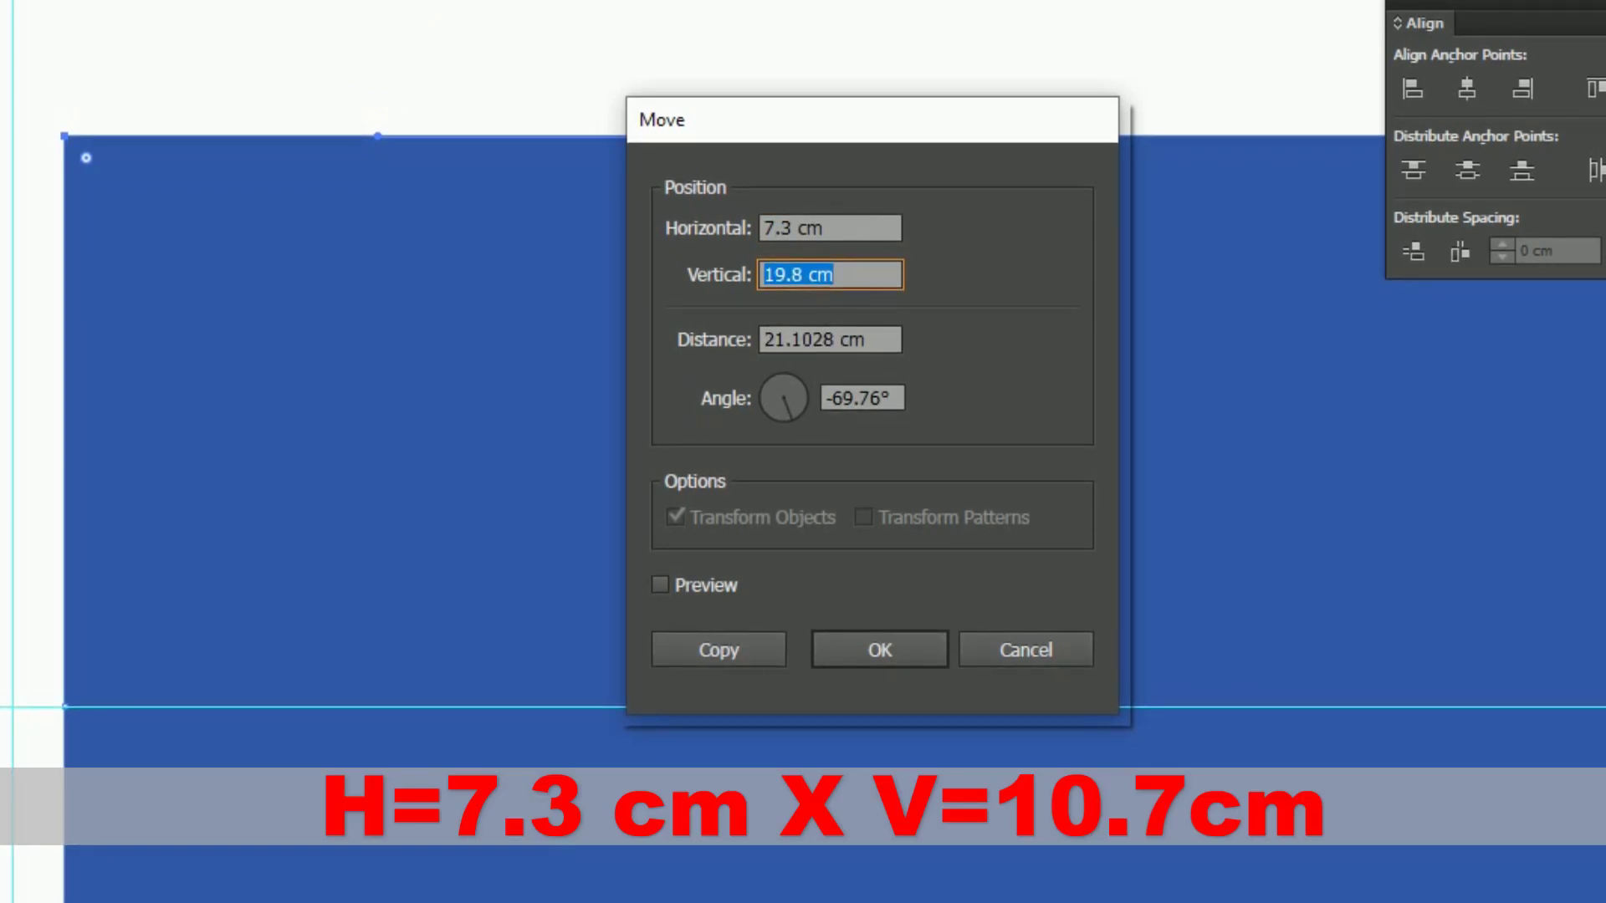
type("10.7")
key("Return")
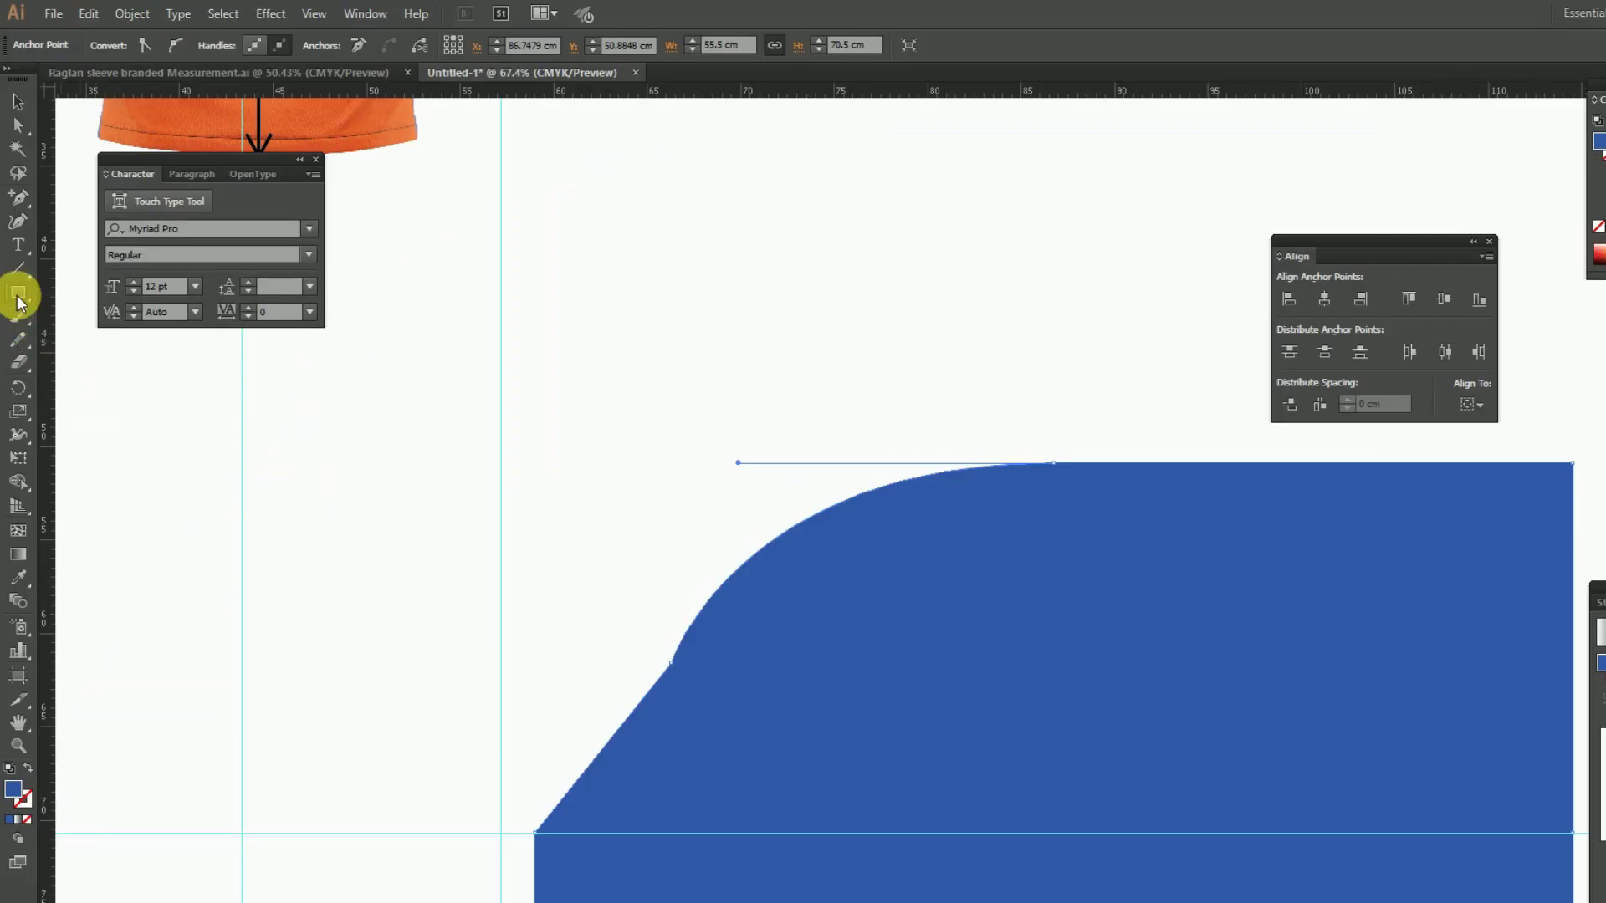
Create a helper rectangle 4.9 cm wide and 3.9 cm high beside the panel and fill it dark red.
left_click(18, 294)
left_click(343, 466)
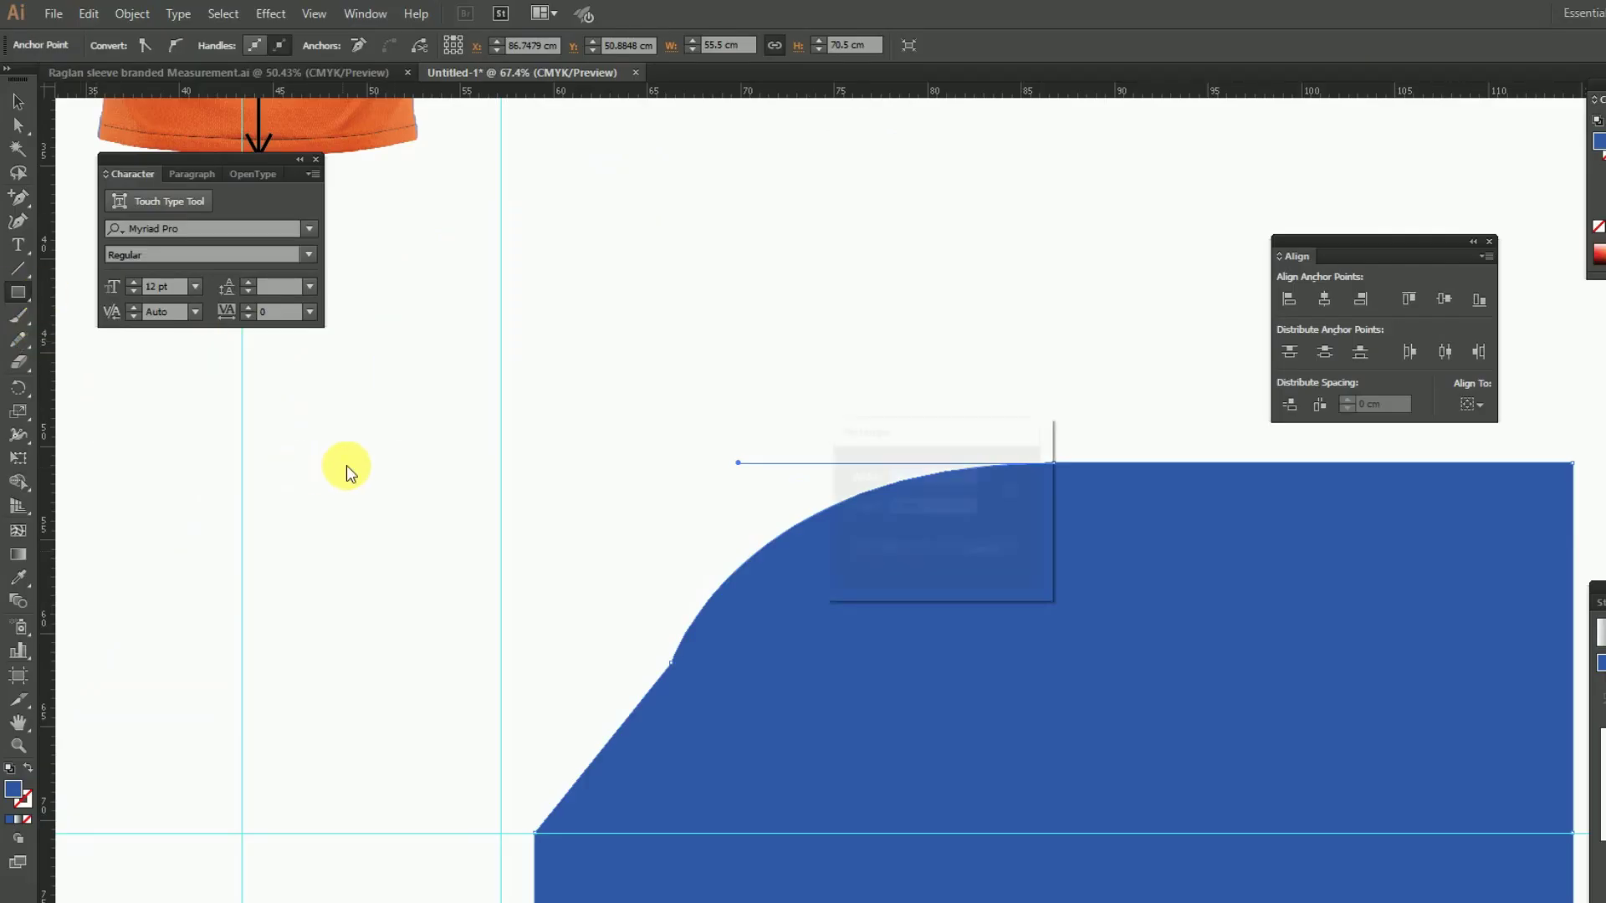
type("4.9")
key("Tab")
type("3.9")
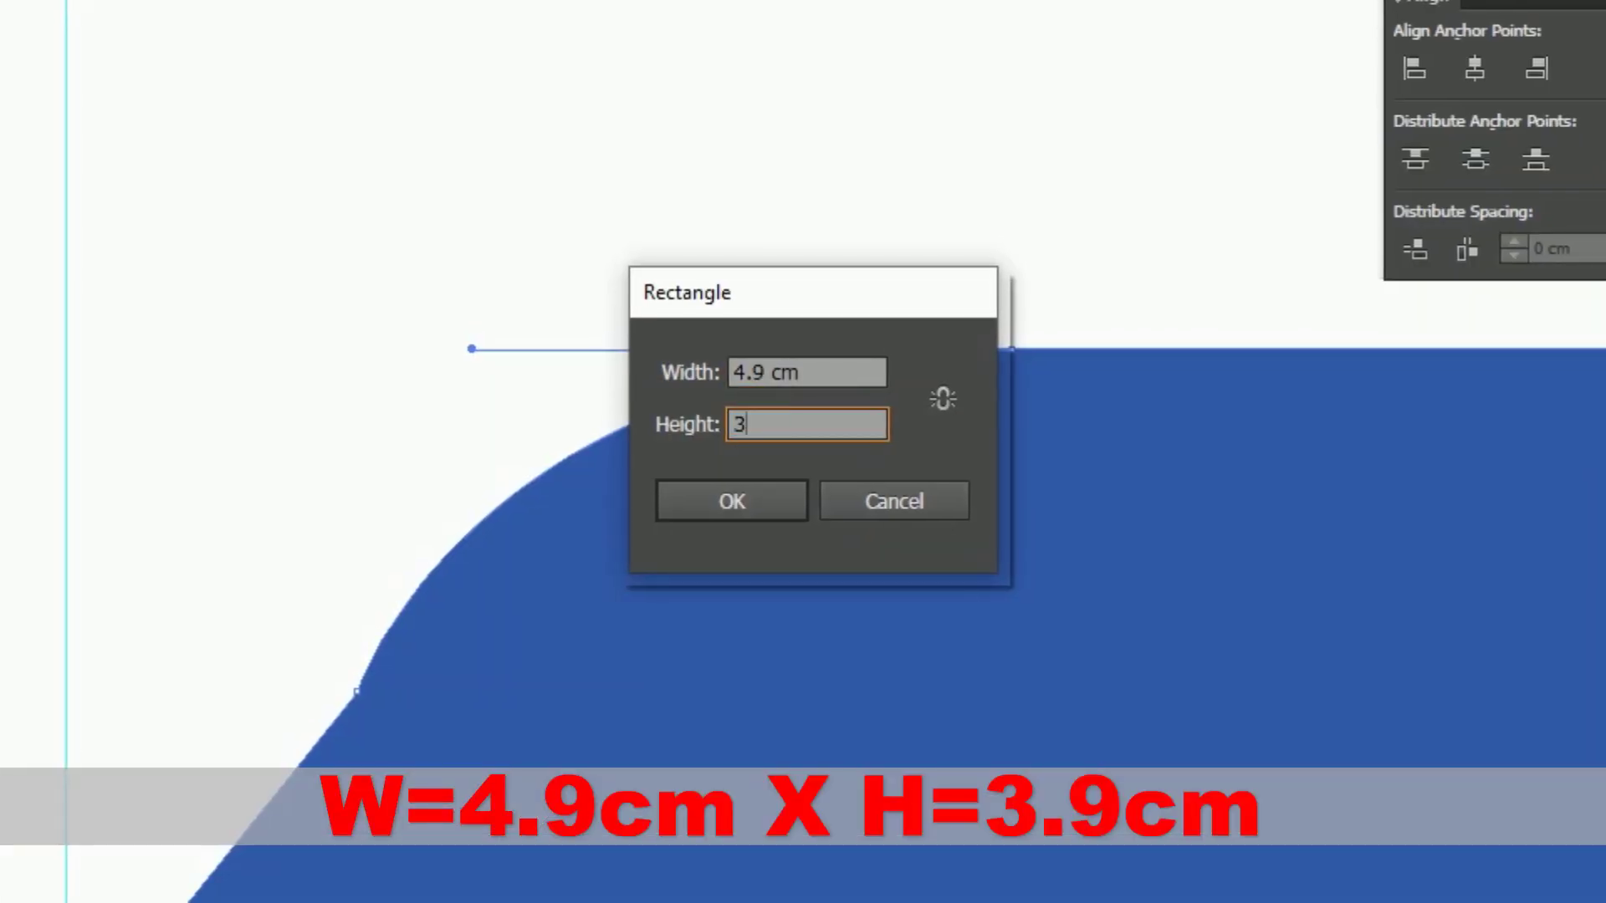
key("Return")
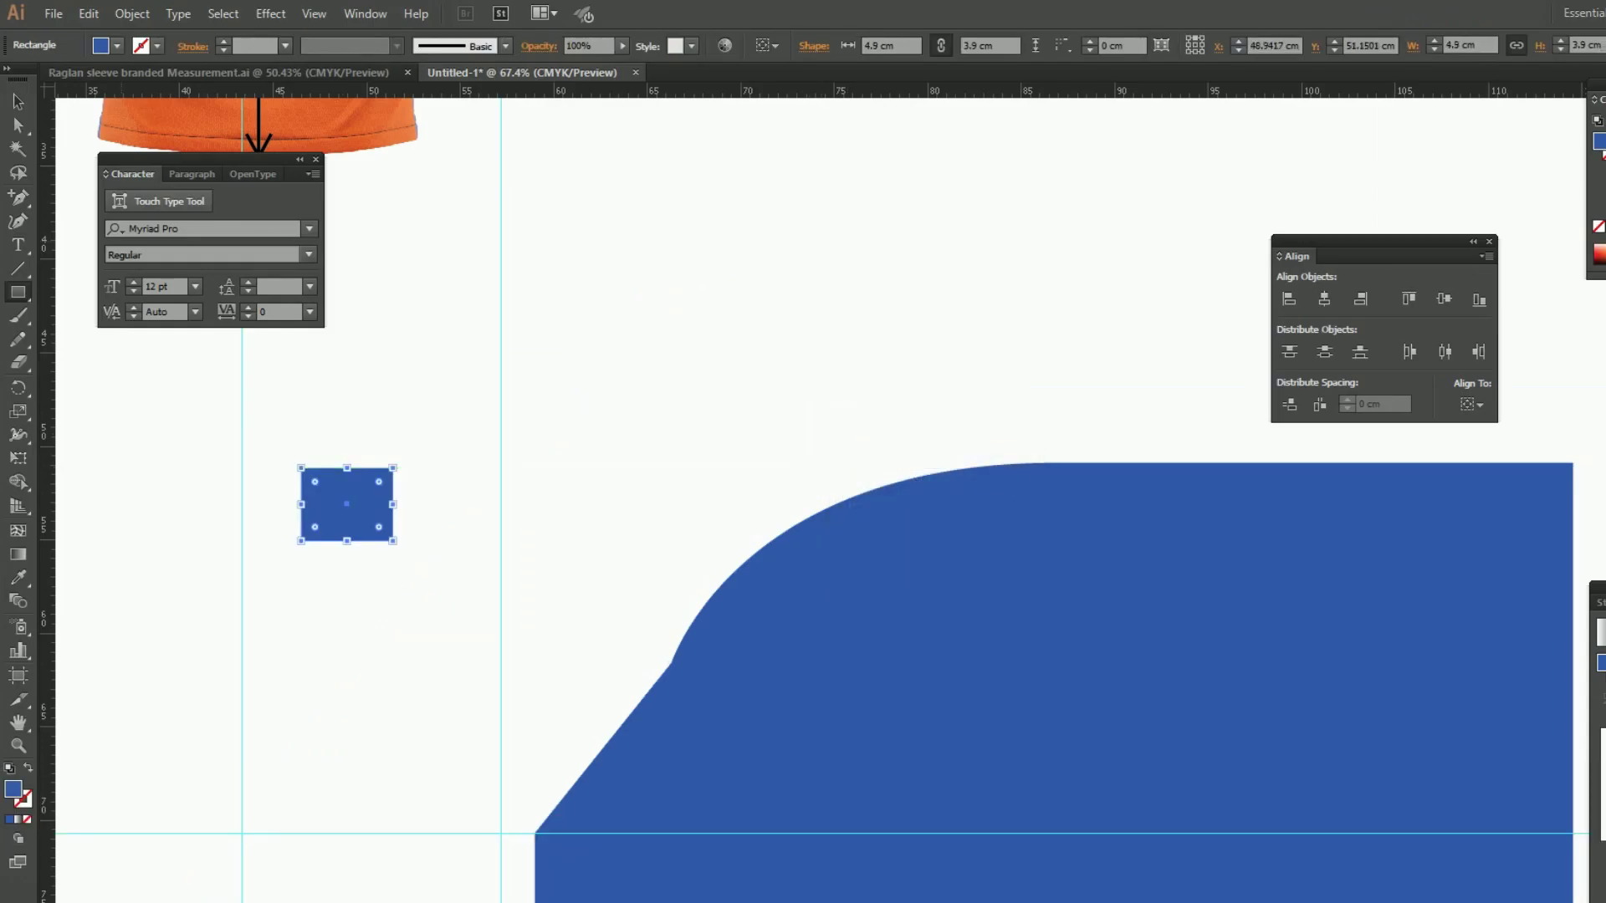
left_click(1599, 253)
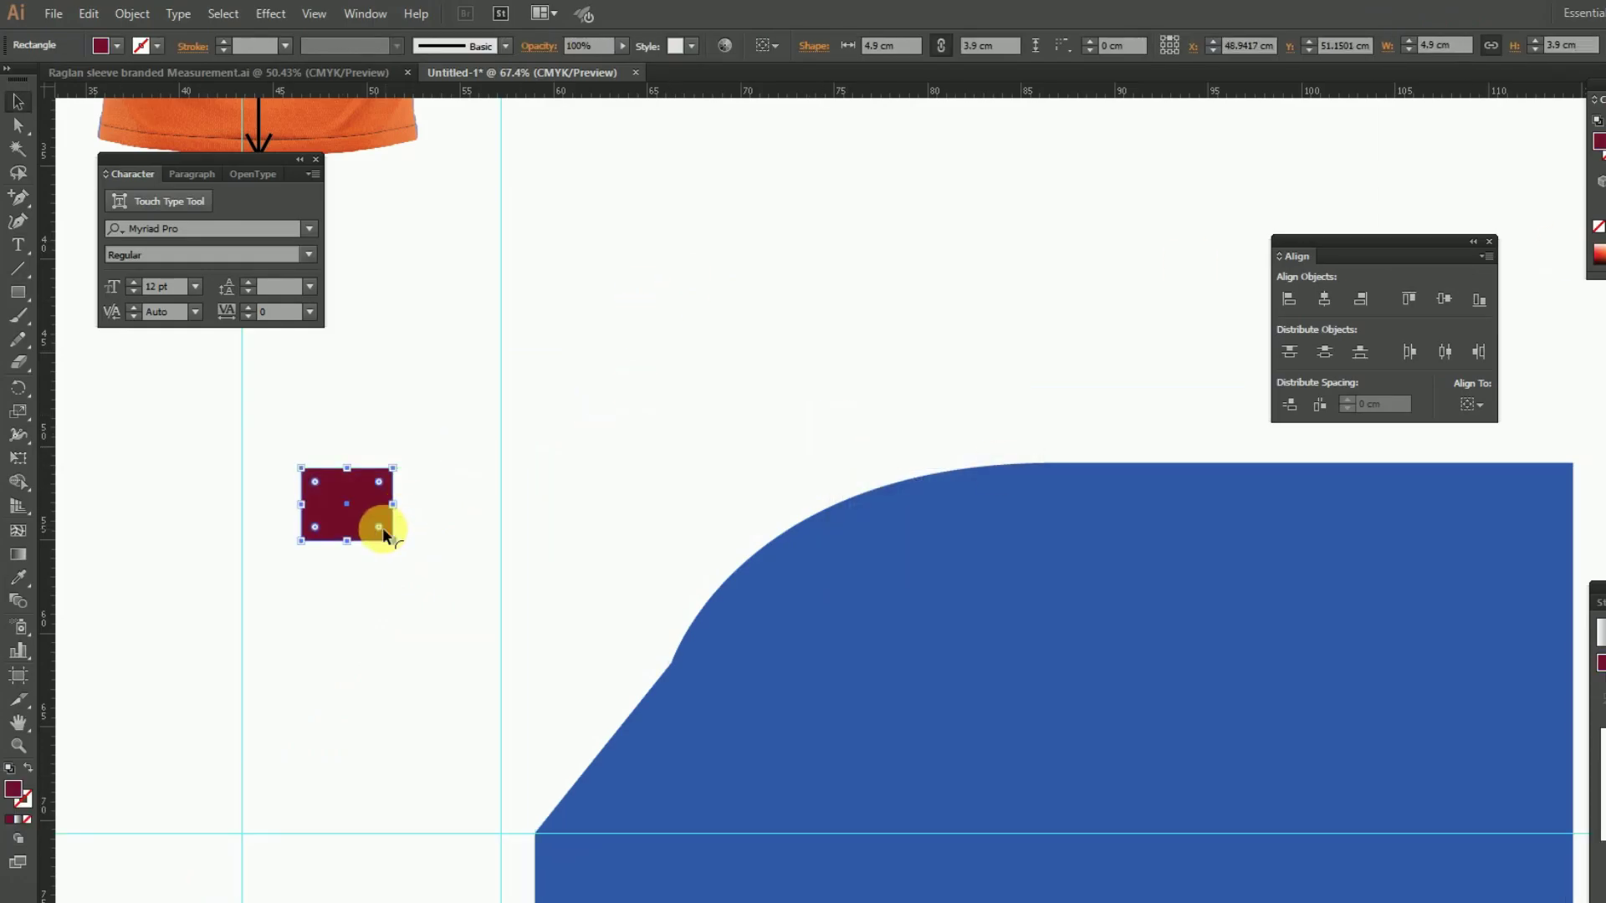
Place the dark red rectangle inside the underarm corner, aligned with the panel's left edge and the horizontal guide.
key("z")
left_click_drag(243, 415, 864, 902)
key("v")
left_click_drag(614, 211, 995, 685)
left_click_drag(1176, 511, 813, 512)
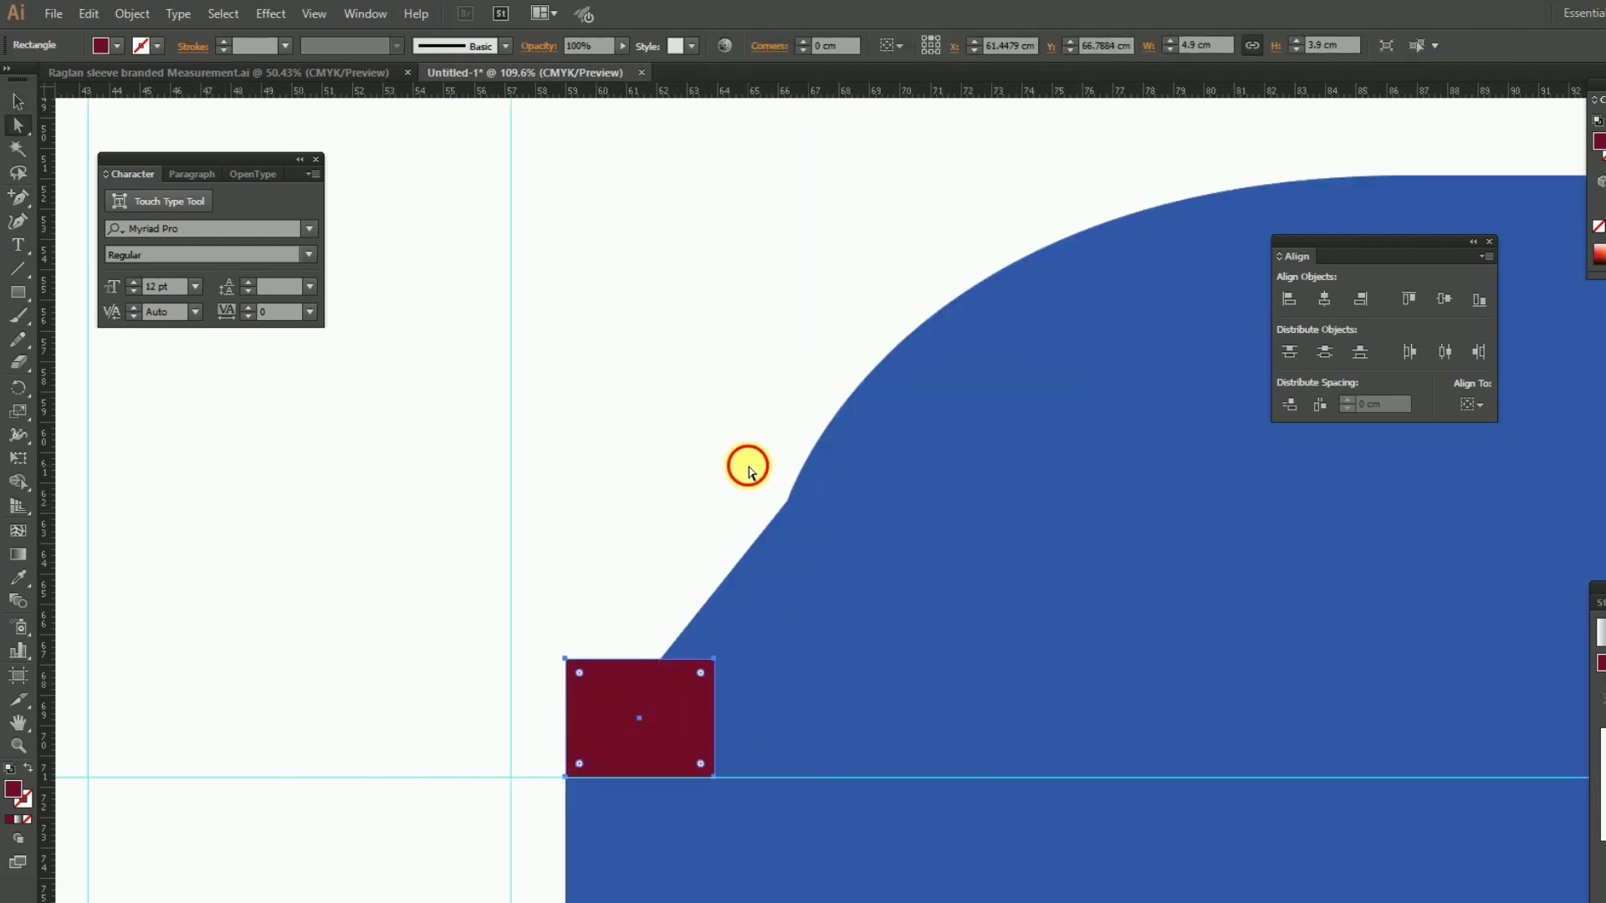
Turn the raglan slope's anchor into a smooth curve point with its lower handle meeting the dark red rectangle's upper inner corner.
key("a")
left_click(774, 495)
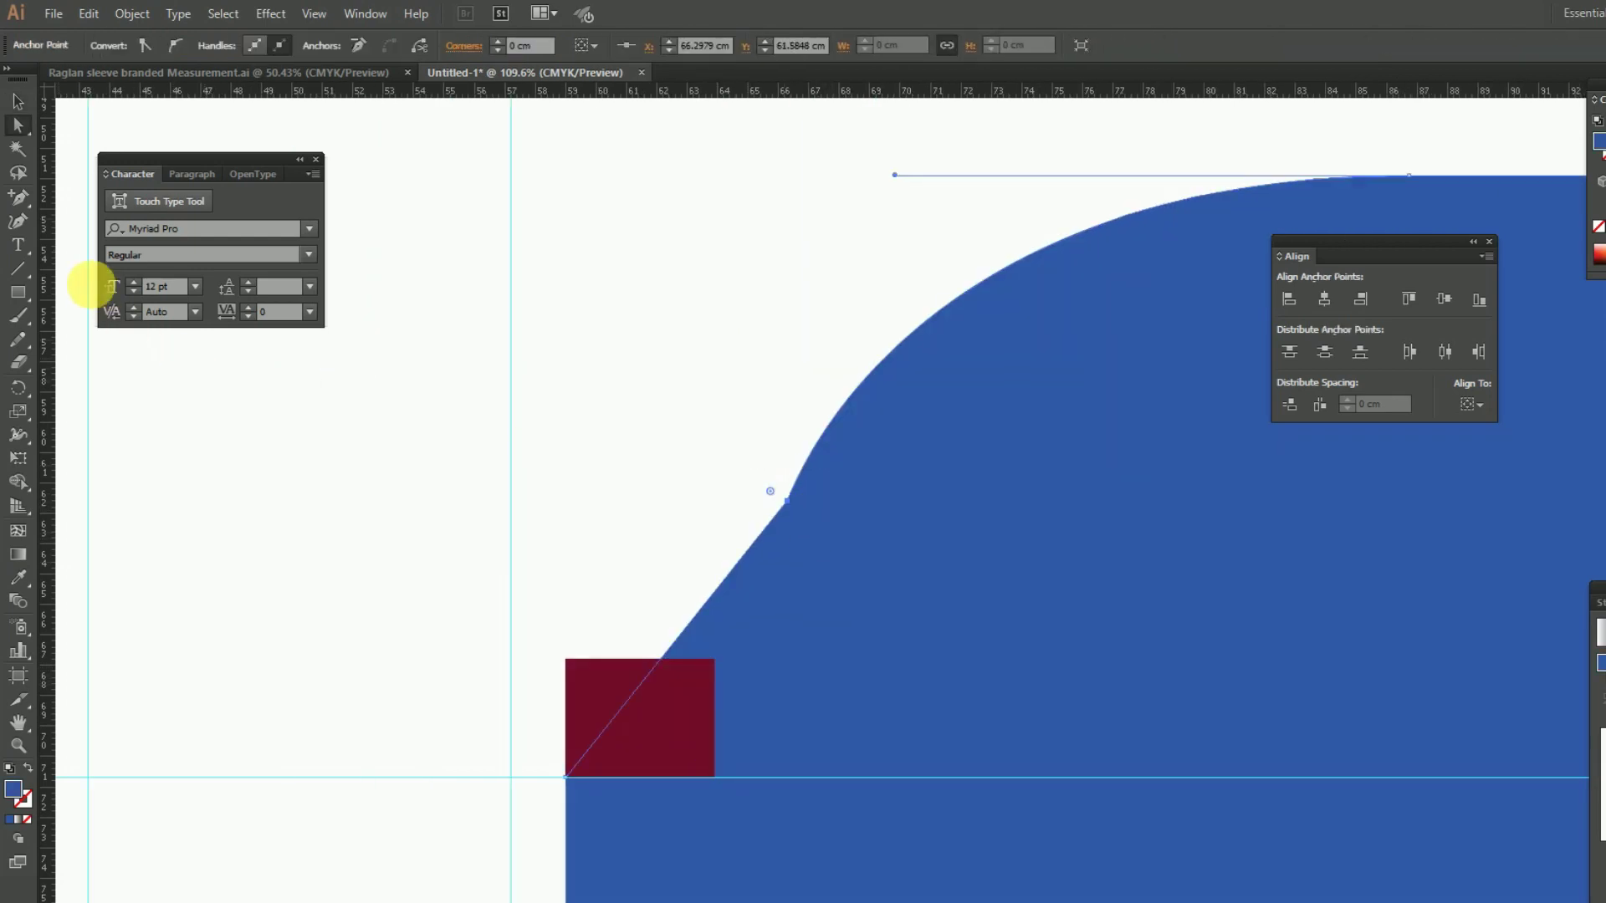
left_click_drag(17, 198, 133, 268)
left_click_drag(791, 508, 862, 349)
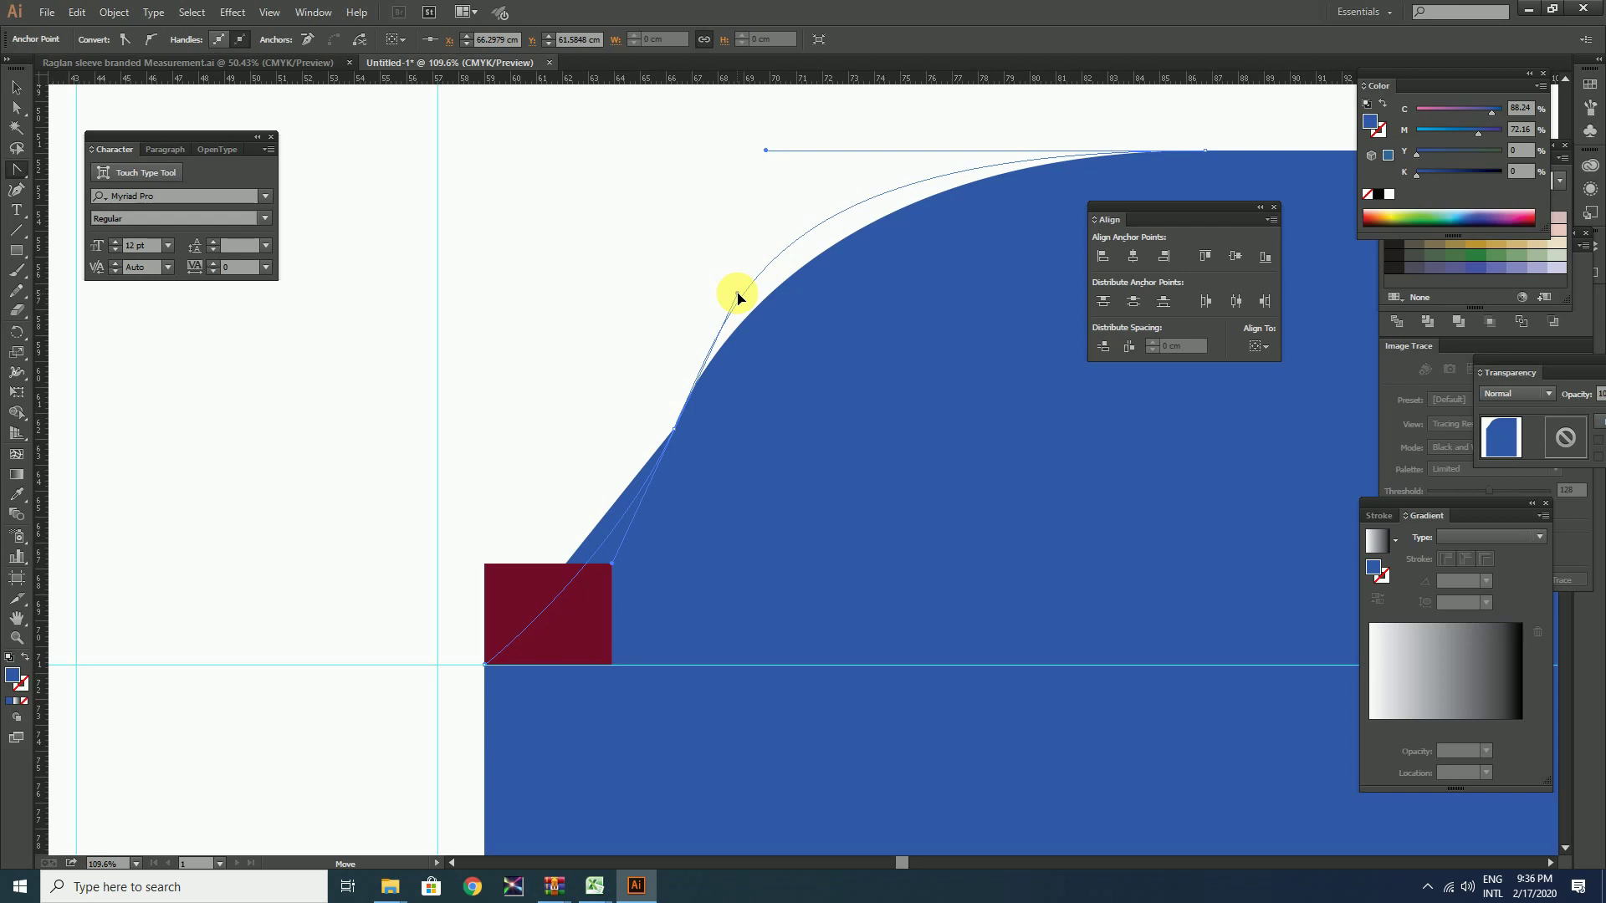
left_click_drag(737, 297, 736, 295)
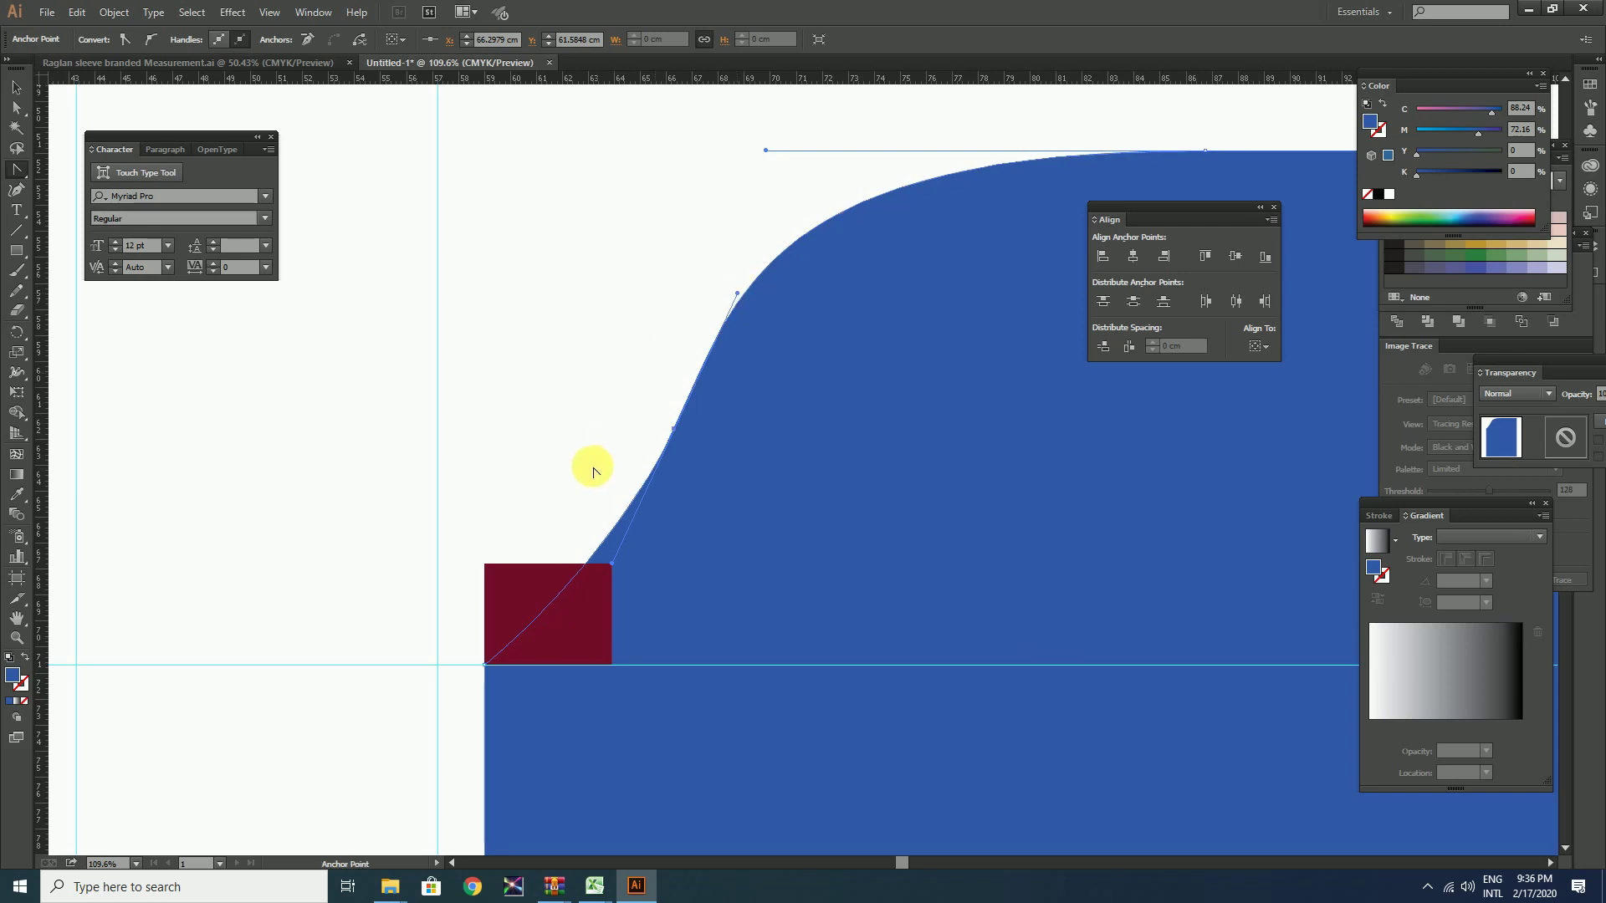
Delete the dark red helper rectangle from the underarm corner.
left_click(16, 87)
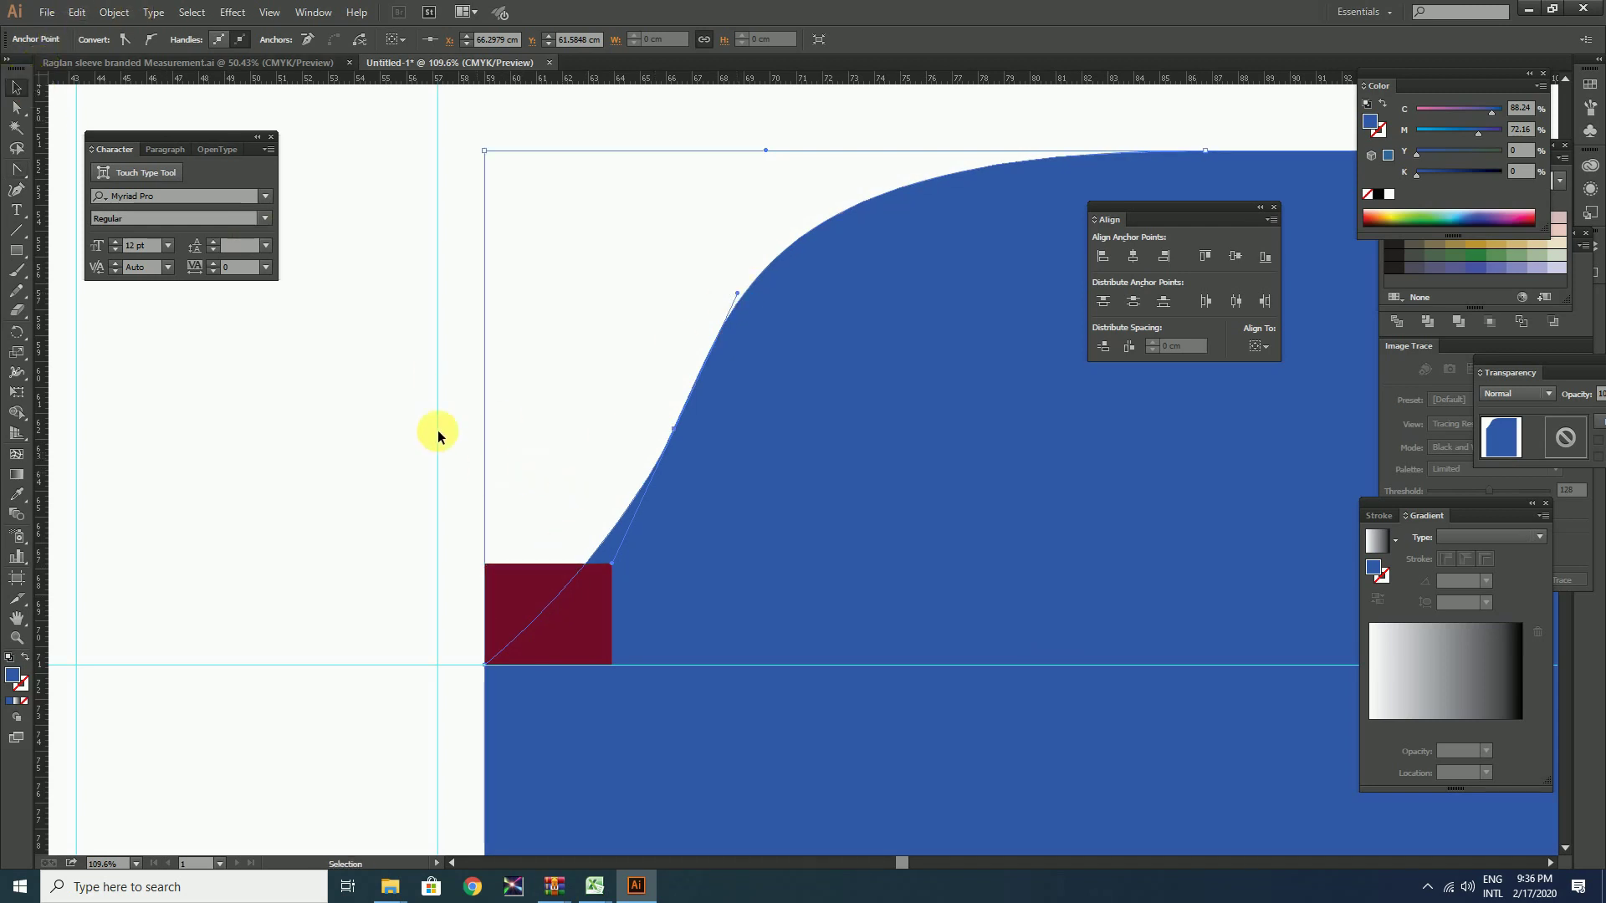
left_click(519, 606)
key("BackSpace")
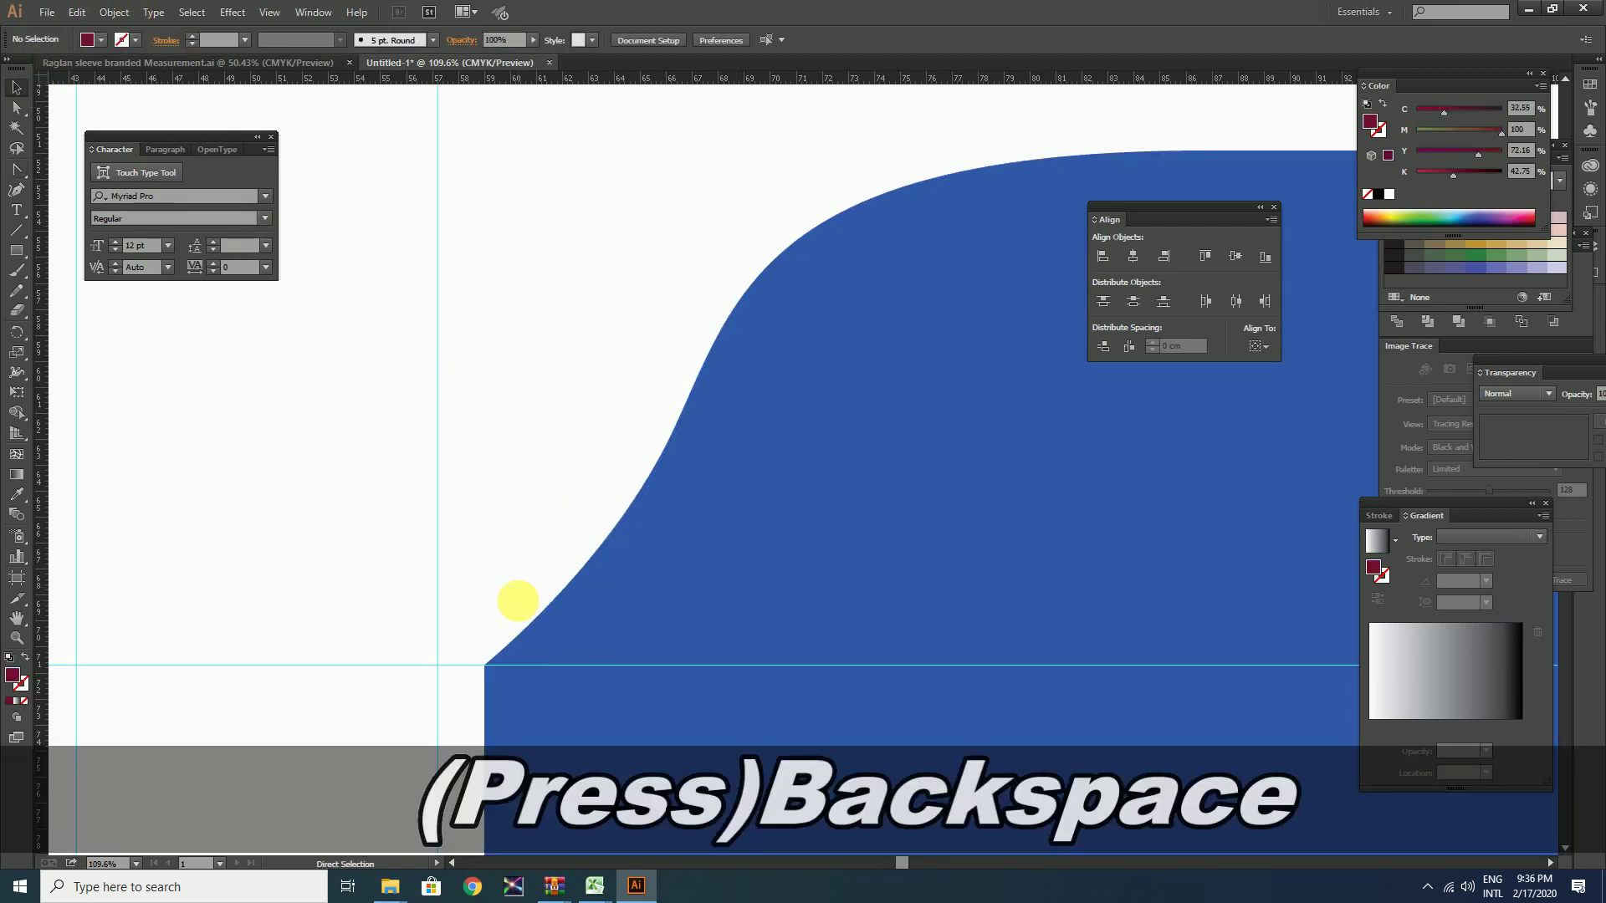
Delete the anchor points on the uncurved right half of the body panel's upper edge, including its corner.
key("ctrl+minus")
key("ctrl+minus")
key("ctrl+minus")
key("ctrl+minus")
key("ctrl+minus")
left_click_drag(989, 590, 574, 612)
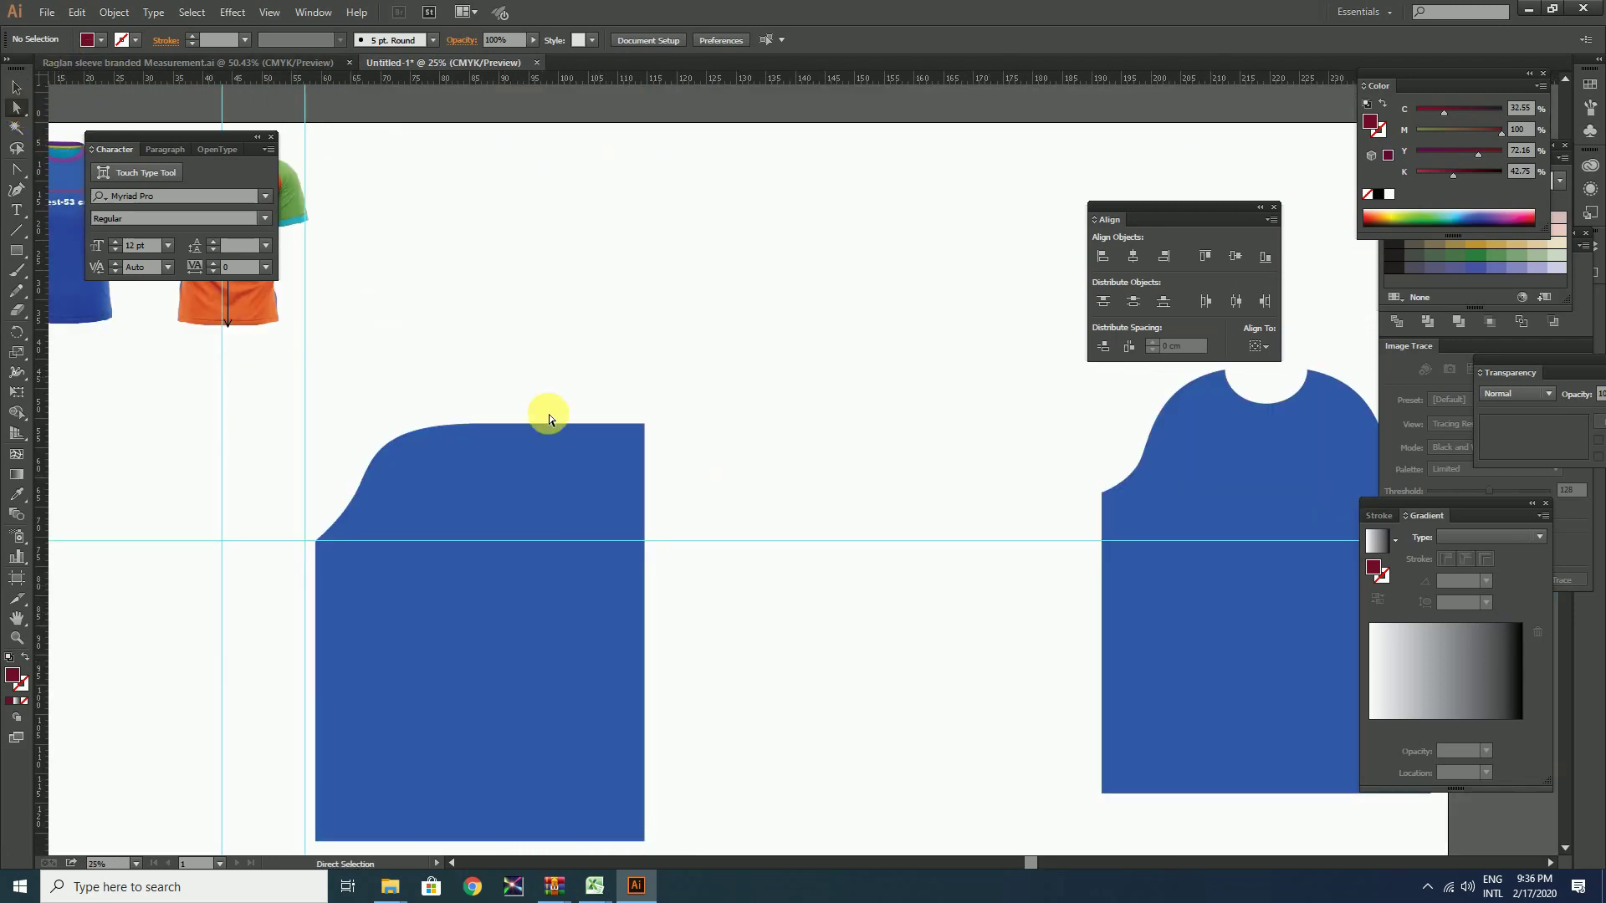
left_click_drag(684, 467, 727, 500)
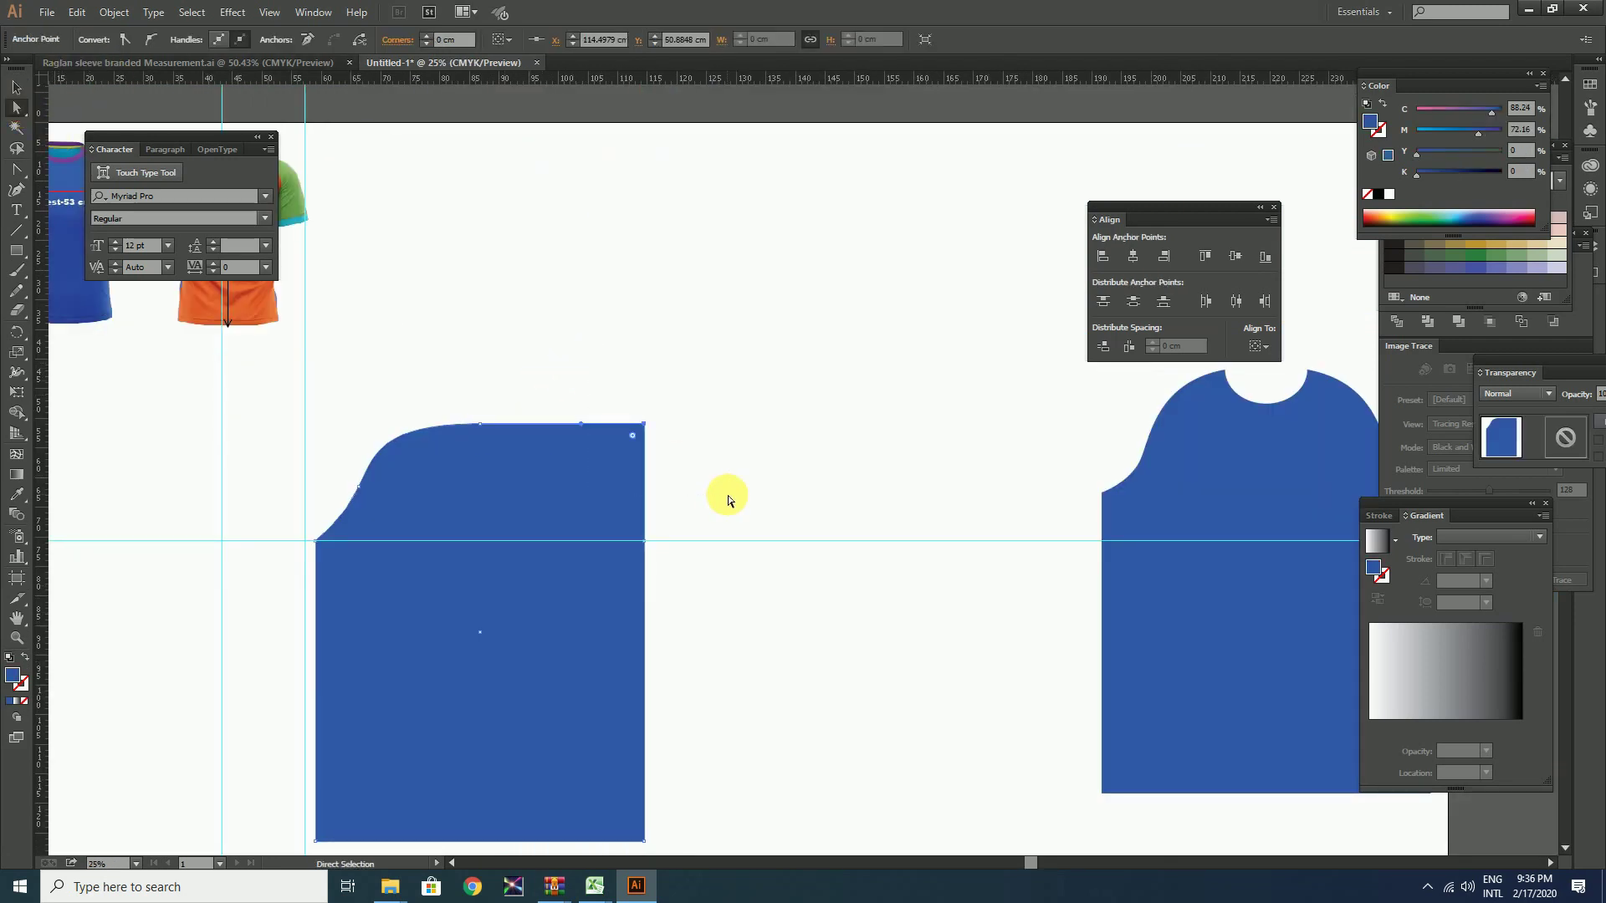
key("BackSpace")
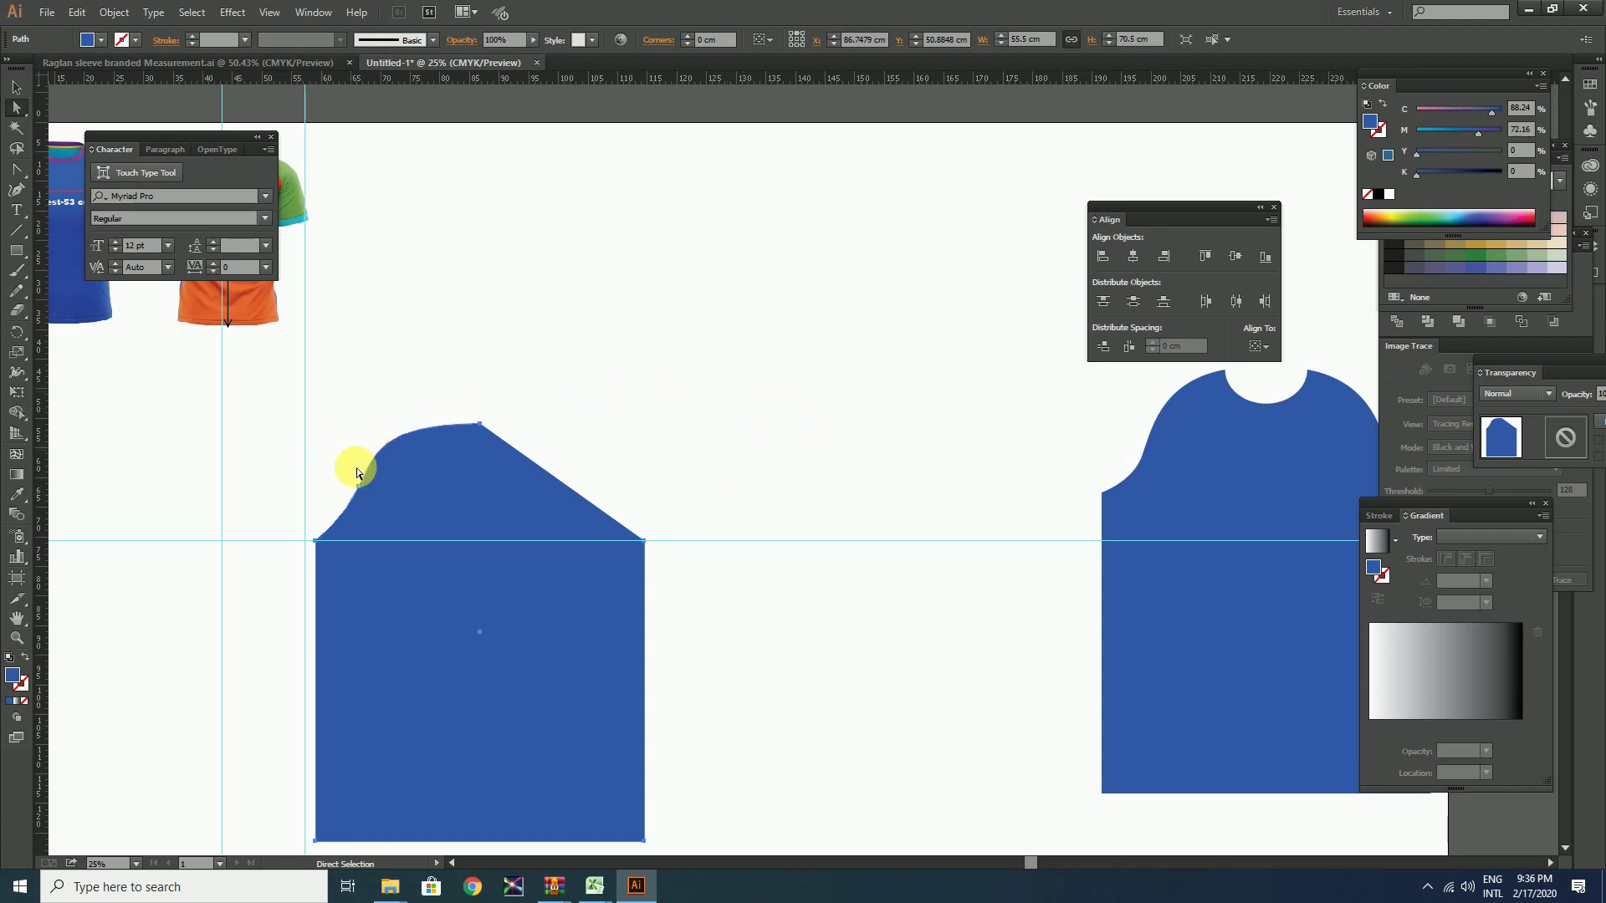
Copy the panel's curved raglan segment, paste it in front, and move the copy about 71.34 cm horizontally beside the panel.
left_click_drag(356, 471, 404, 499)
key("ctrl+c")
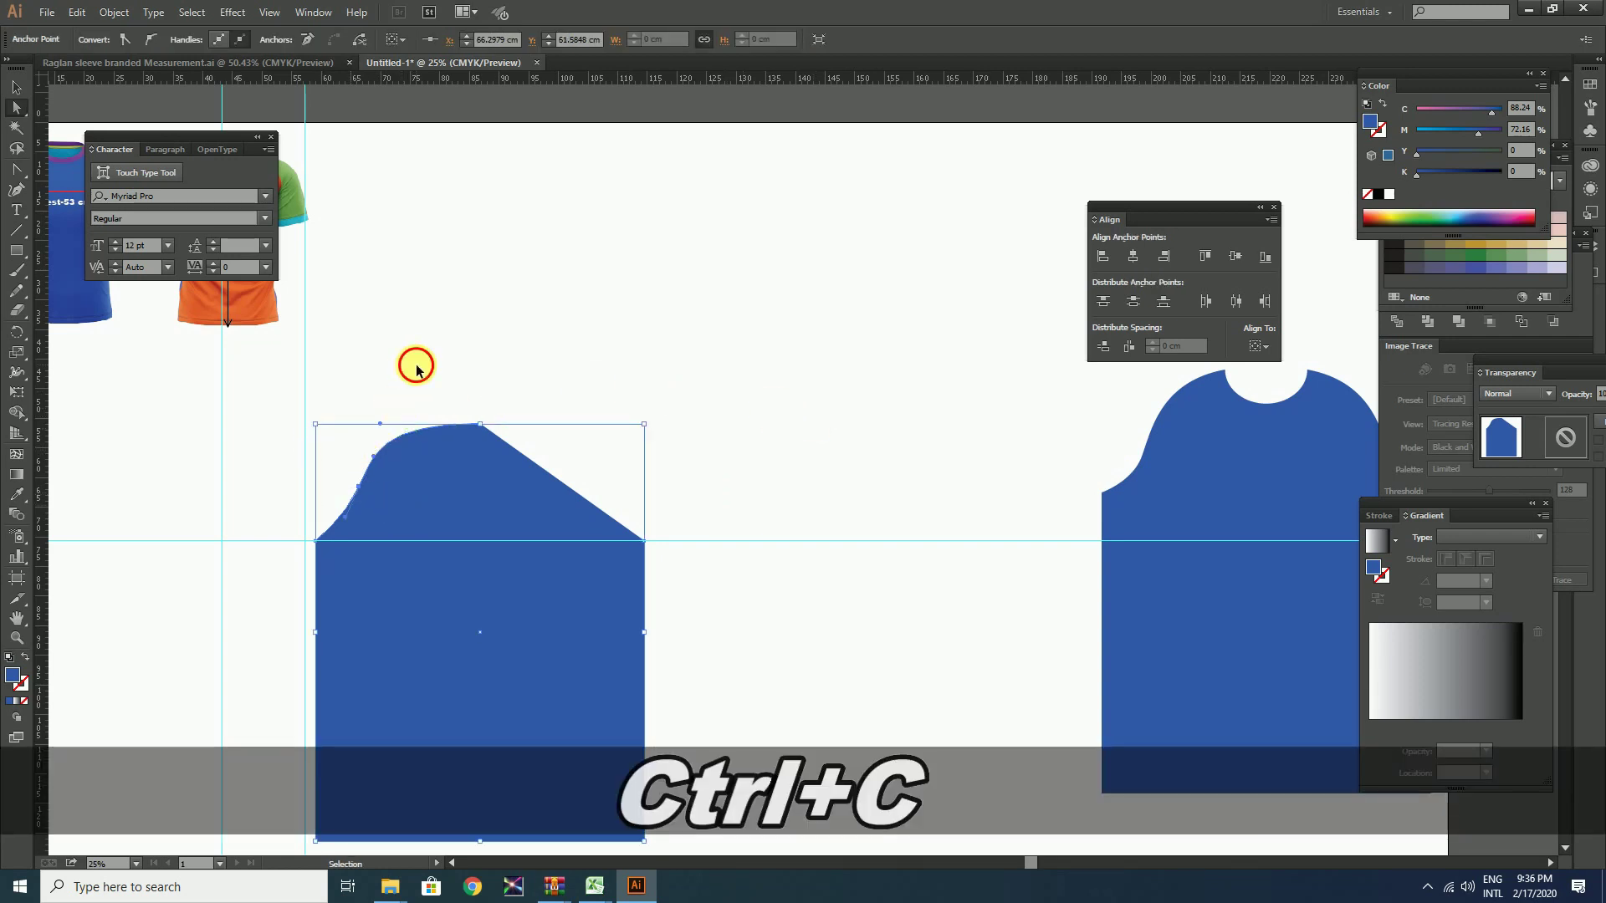
key("ctrl+f")
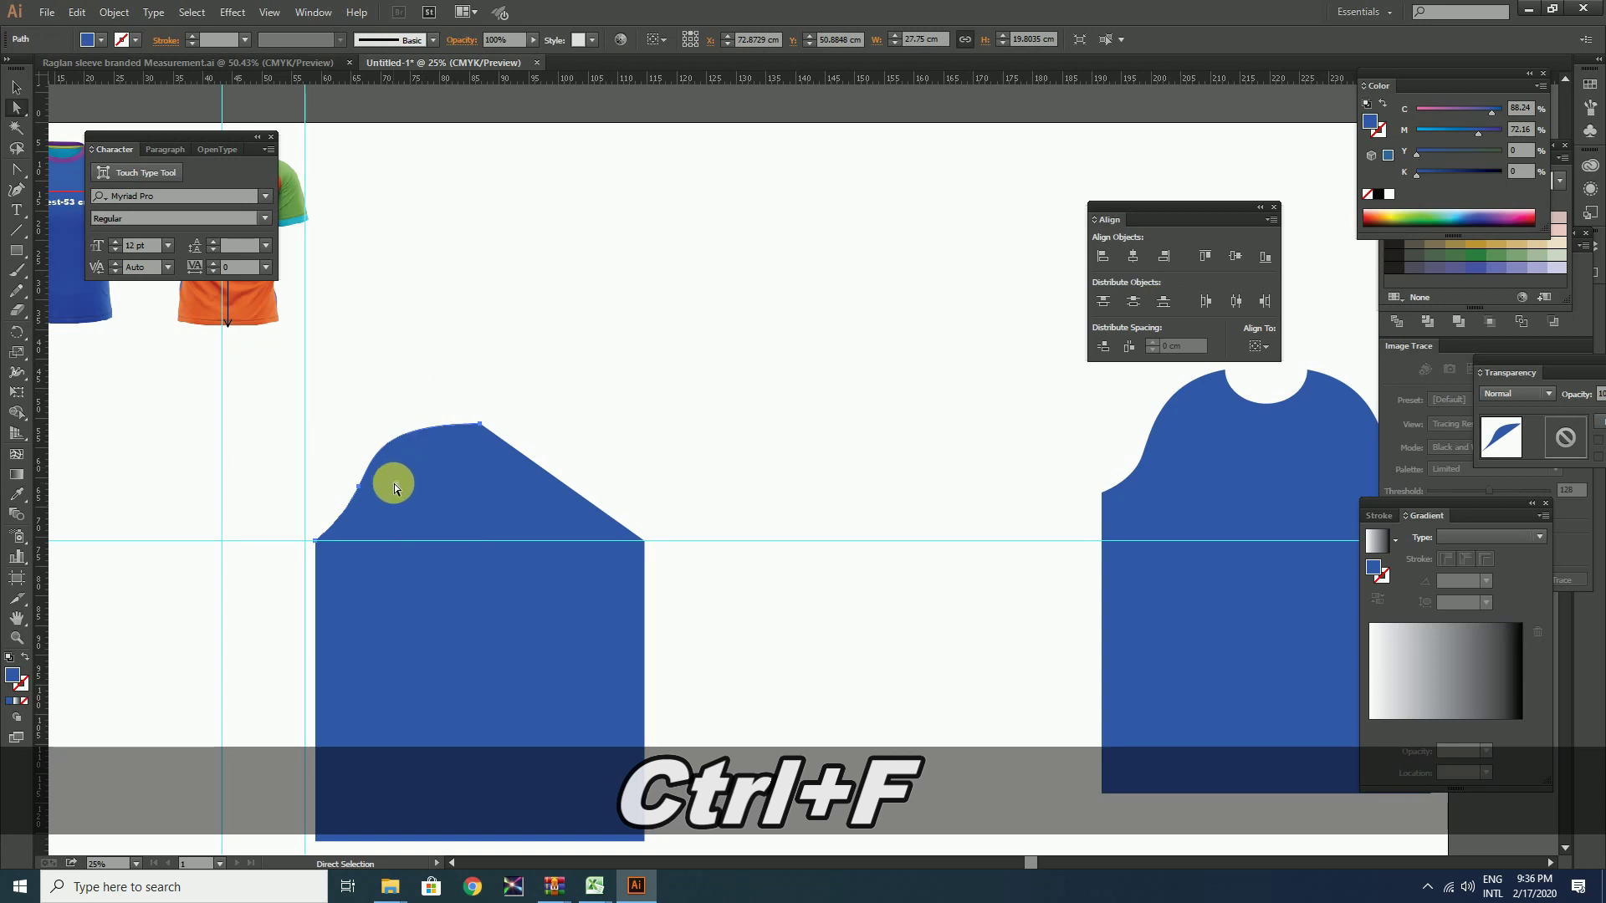
left_click(16, 87)
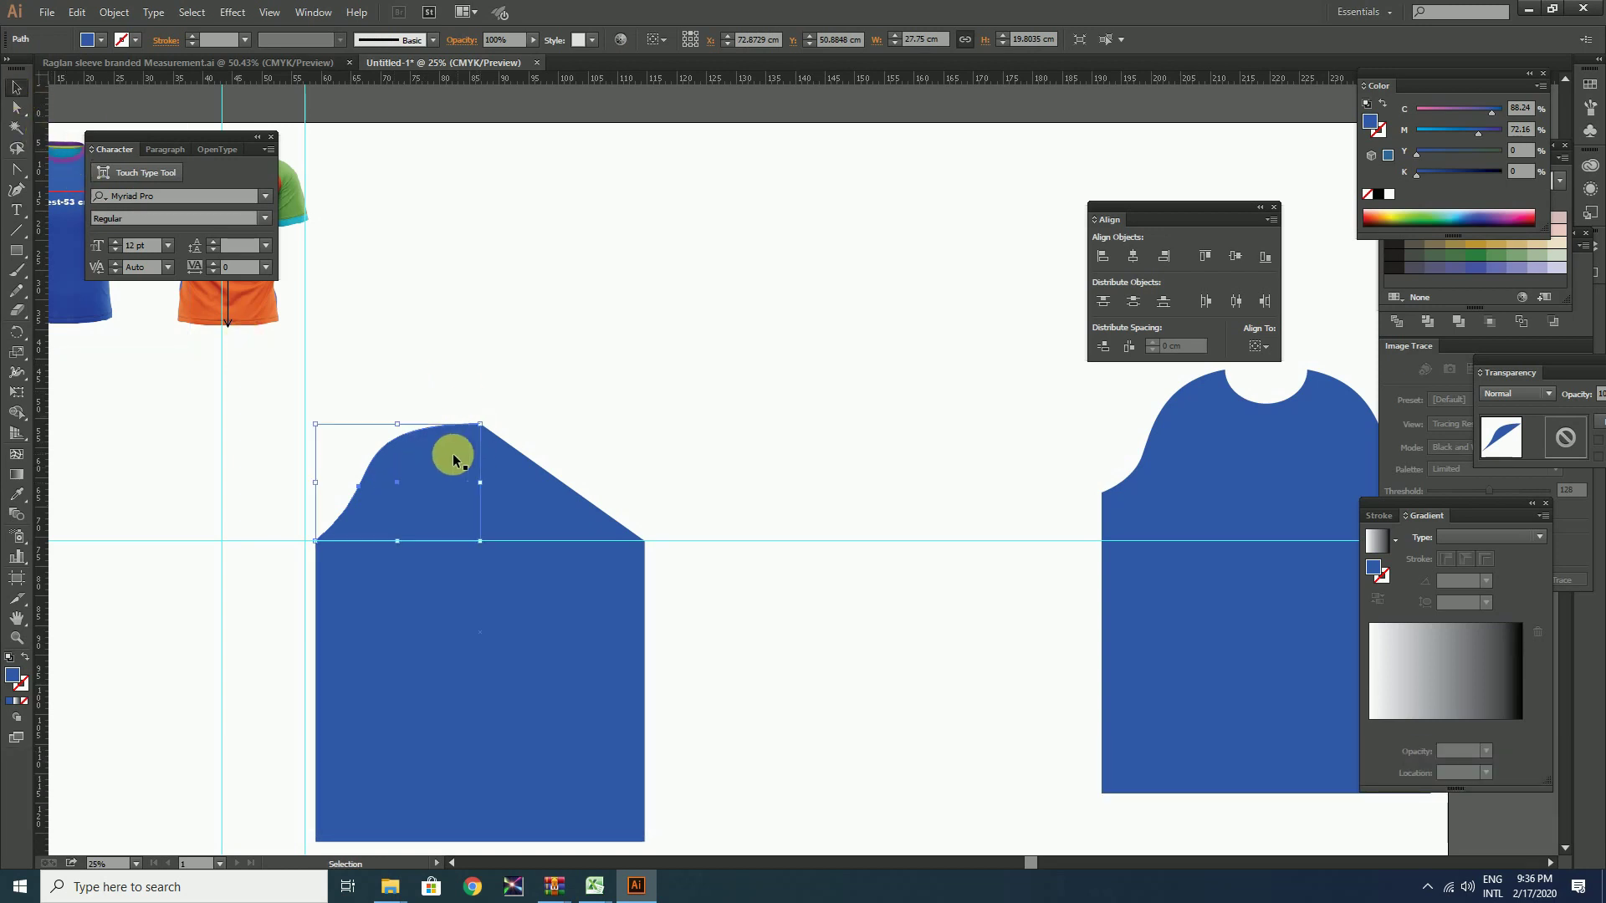
left_click_drag(397, 482, 820, 488)
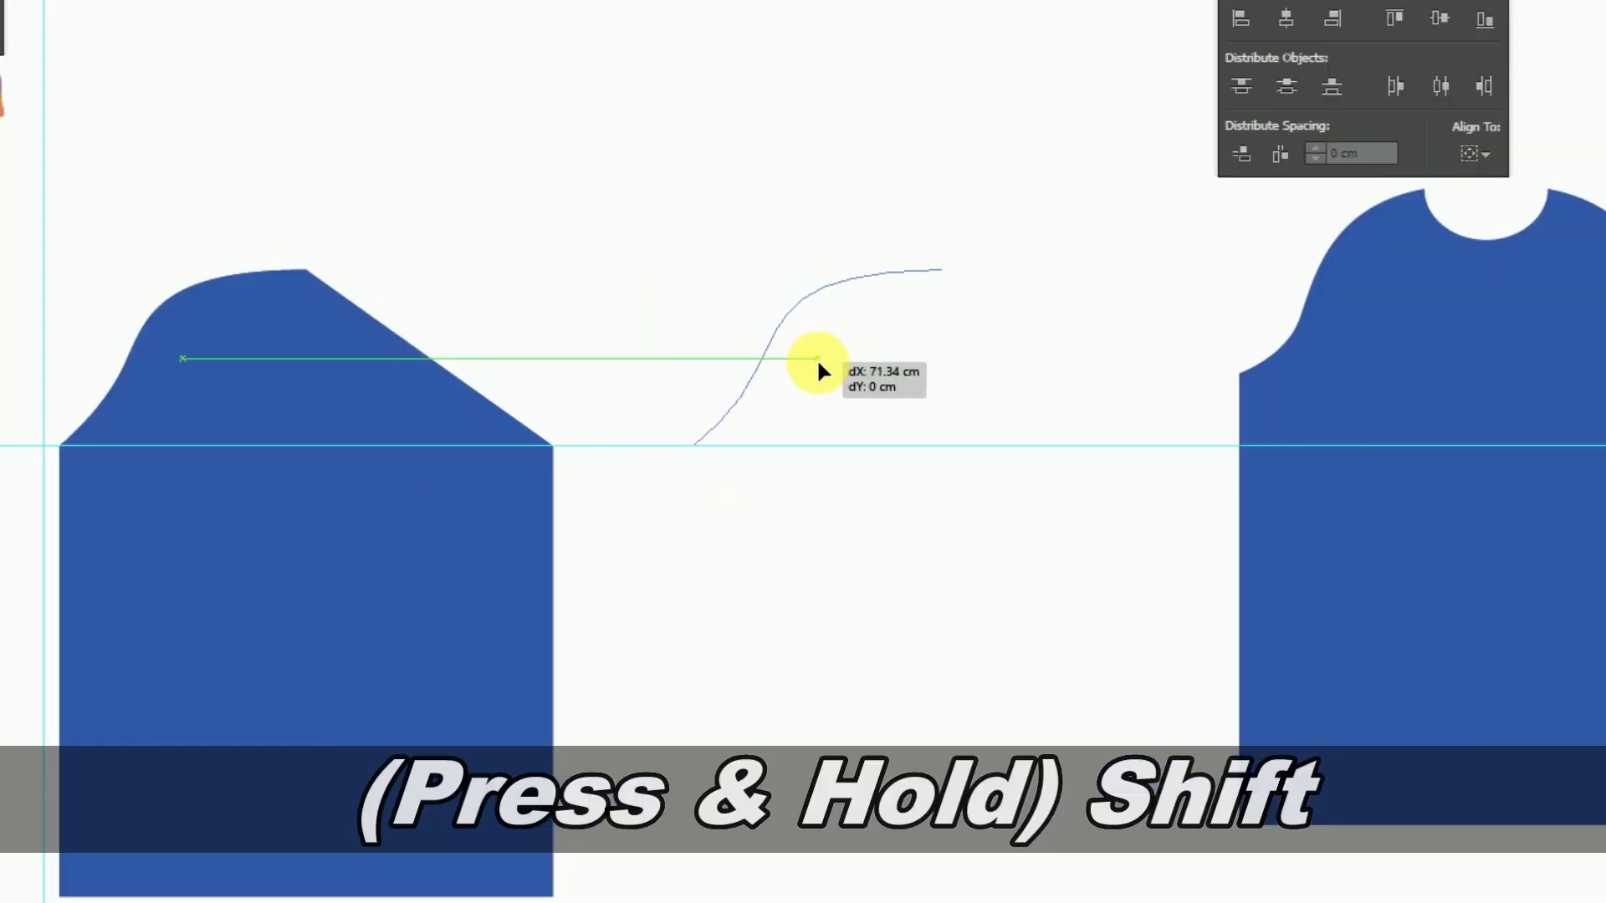
left_click_drag(816, 358, 816, 358)
Reflect the copied raglan curve about the vertical axis.
right_click(817, 360)
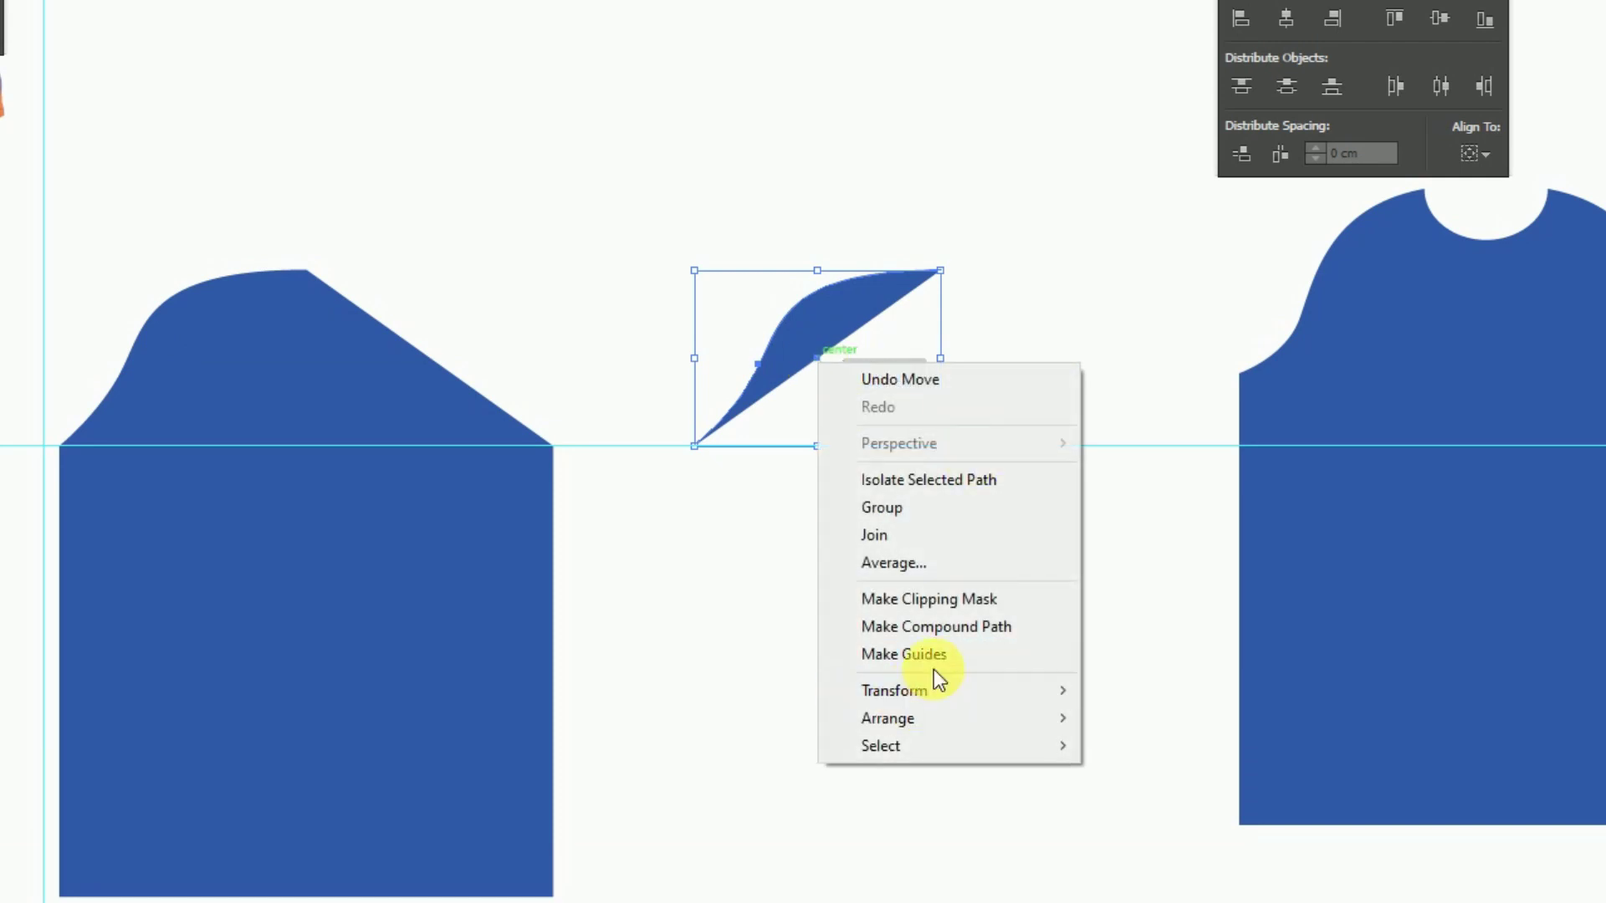
mouse_move(930, 688)
left_click(1169, 778)
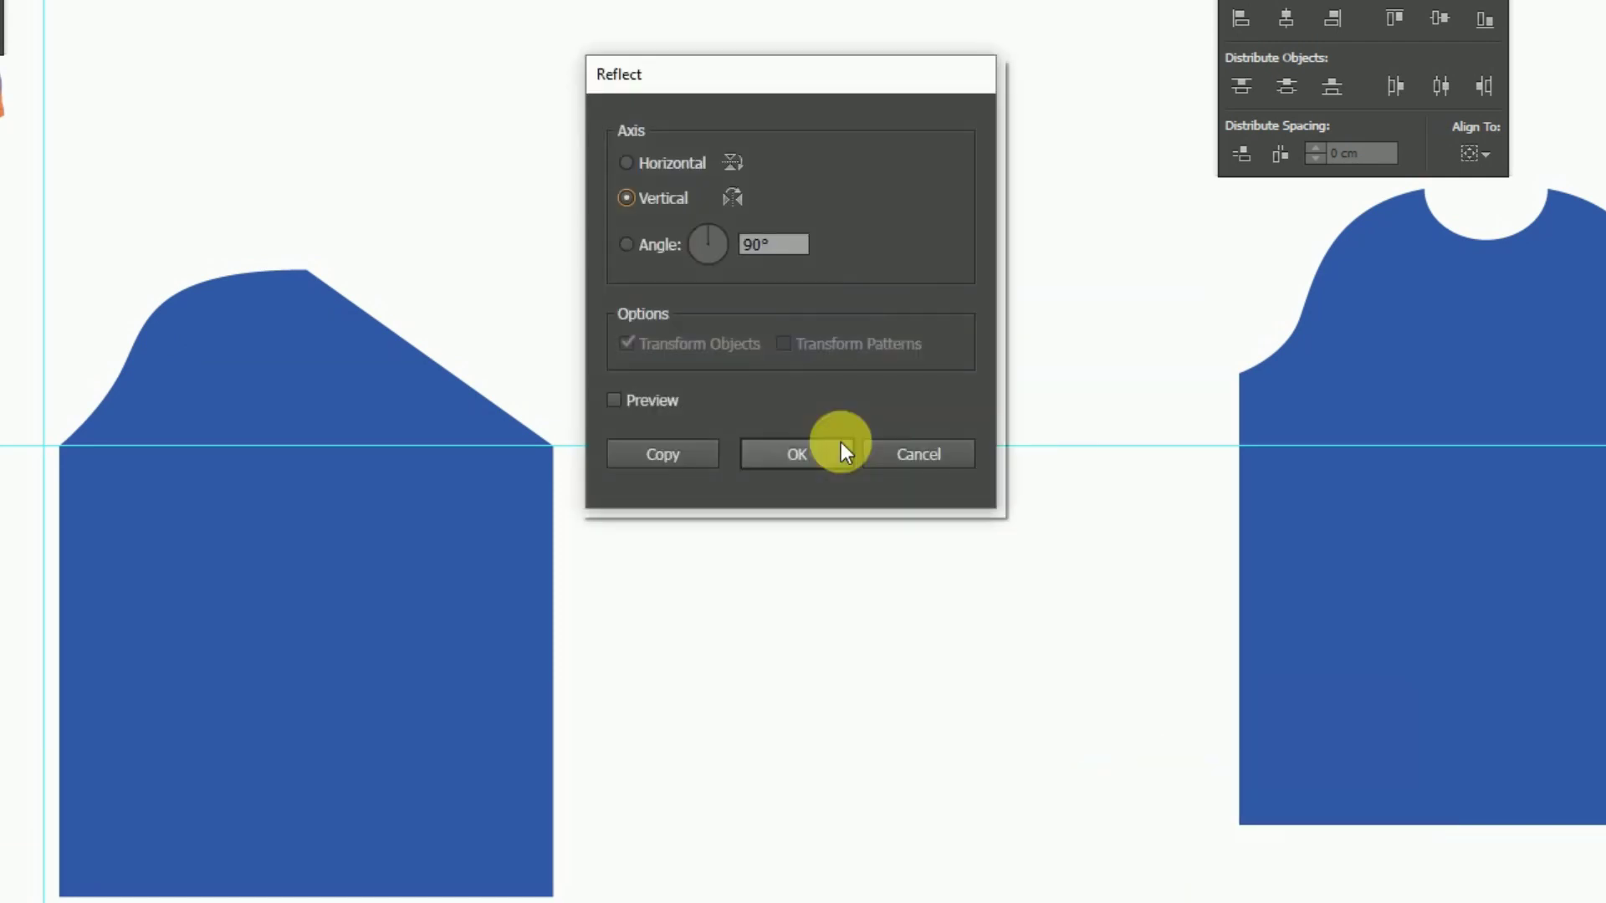
left_click(784, 455)
Snap the mirrored curve onto the panel's right half so its ends meet the top centre and right underarm points.
key("z")
left_click_drag(179, 73, 1254, 669)
key("v")
left_click_drag(725, 148, 1104, 250)
left_click_drag(1330, 326, 538, 291)
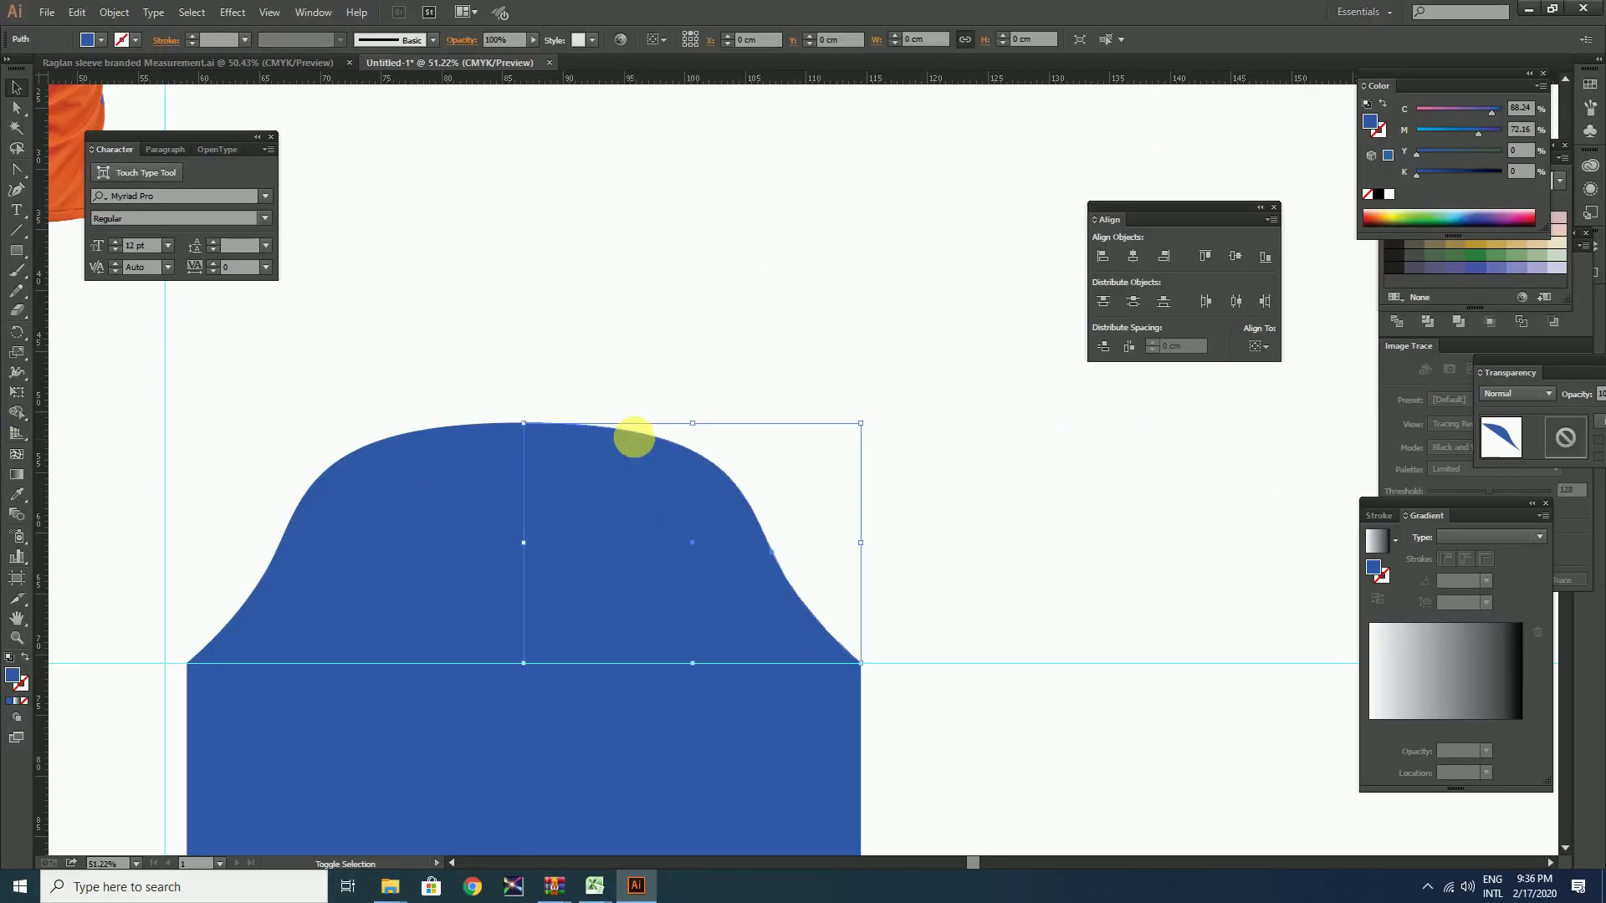
Join the mirrored curve to the body panel at the top centre and right underarm anchor points.
left_click(17, 111)
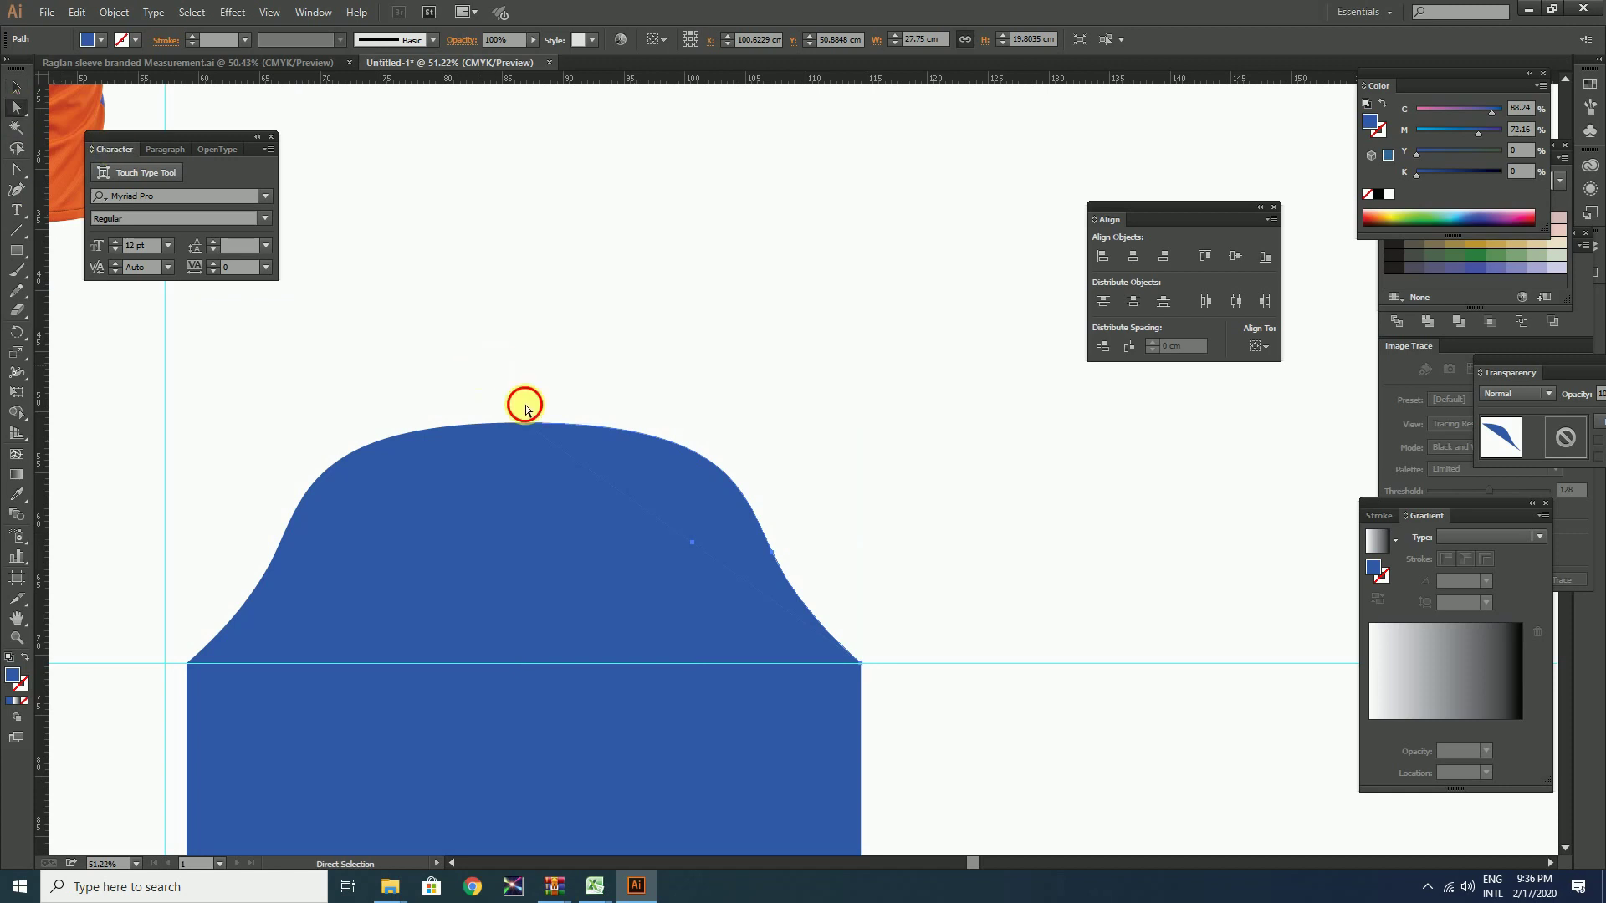
left_click_drag(525, 408, 541, 453)
right_click(540, 453)
left_click(586, 558)
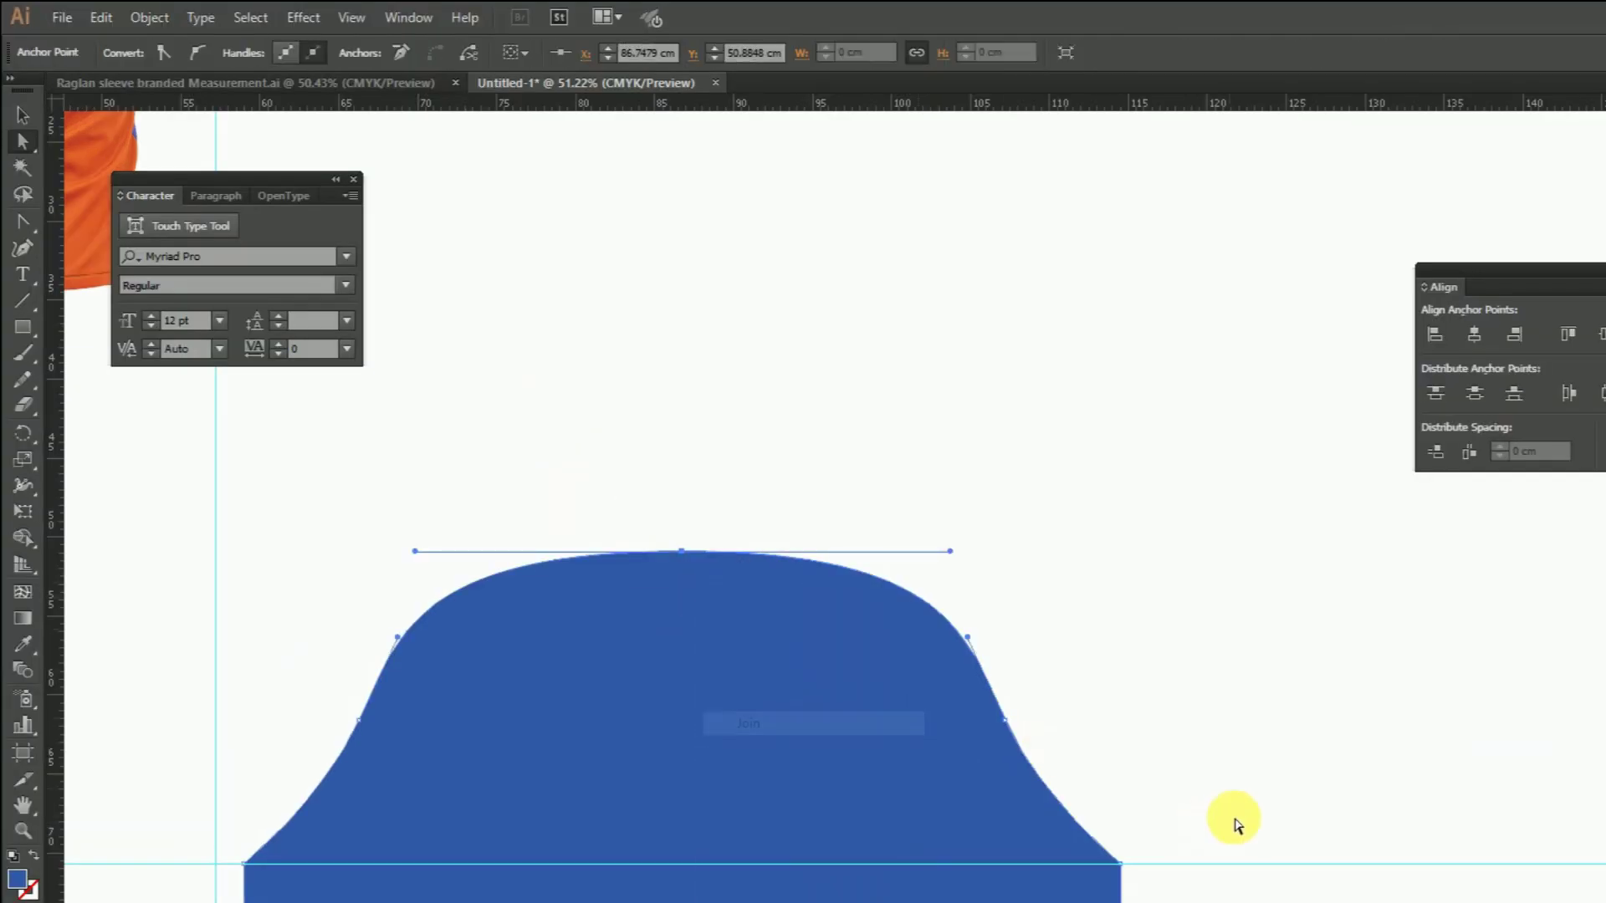
left_click_drag(1236, 823, 1068, 860)
right_click(1068, 860)
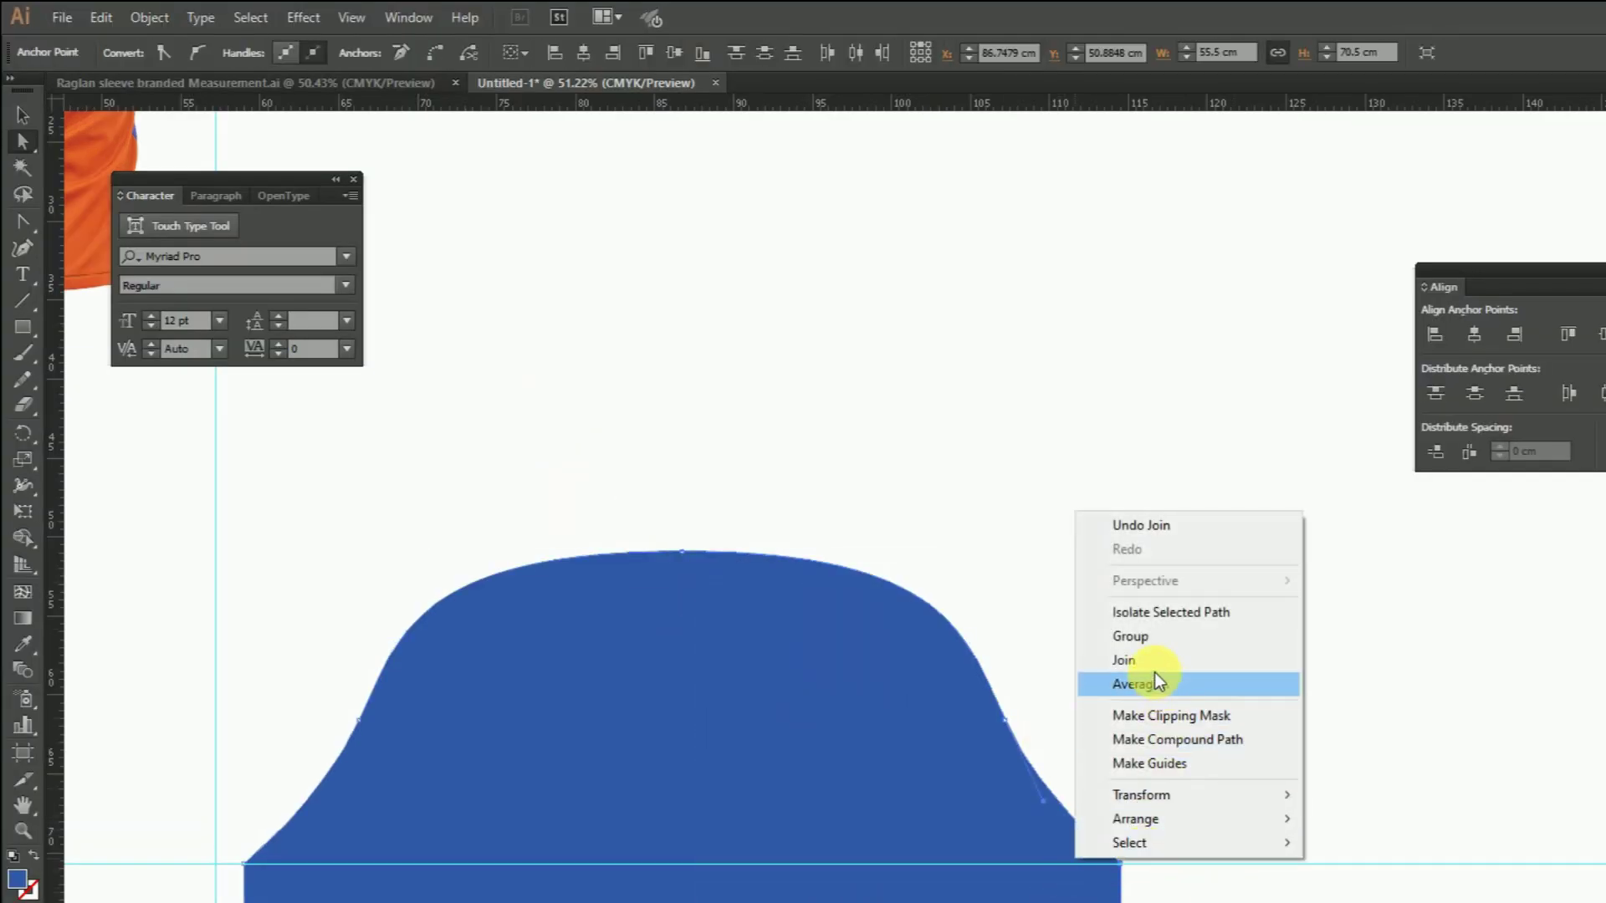
left_click(1133, 684)
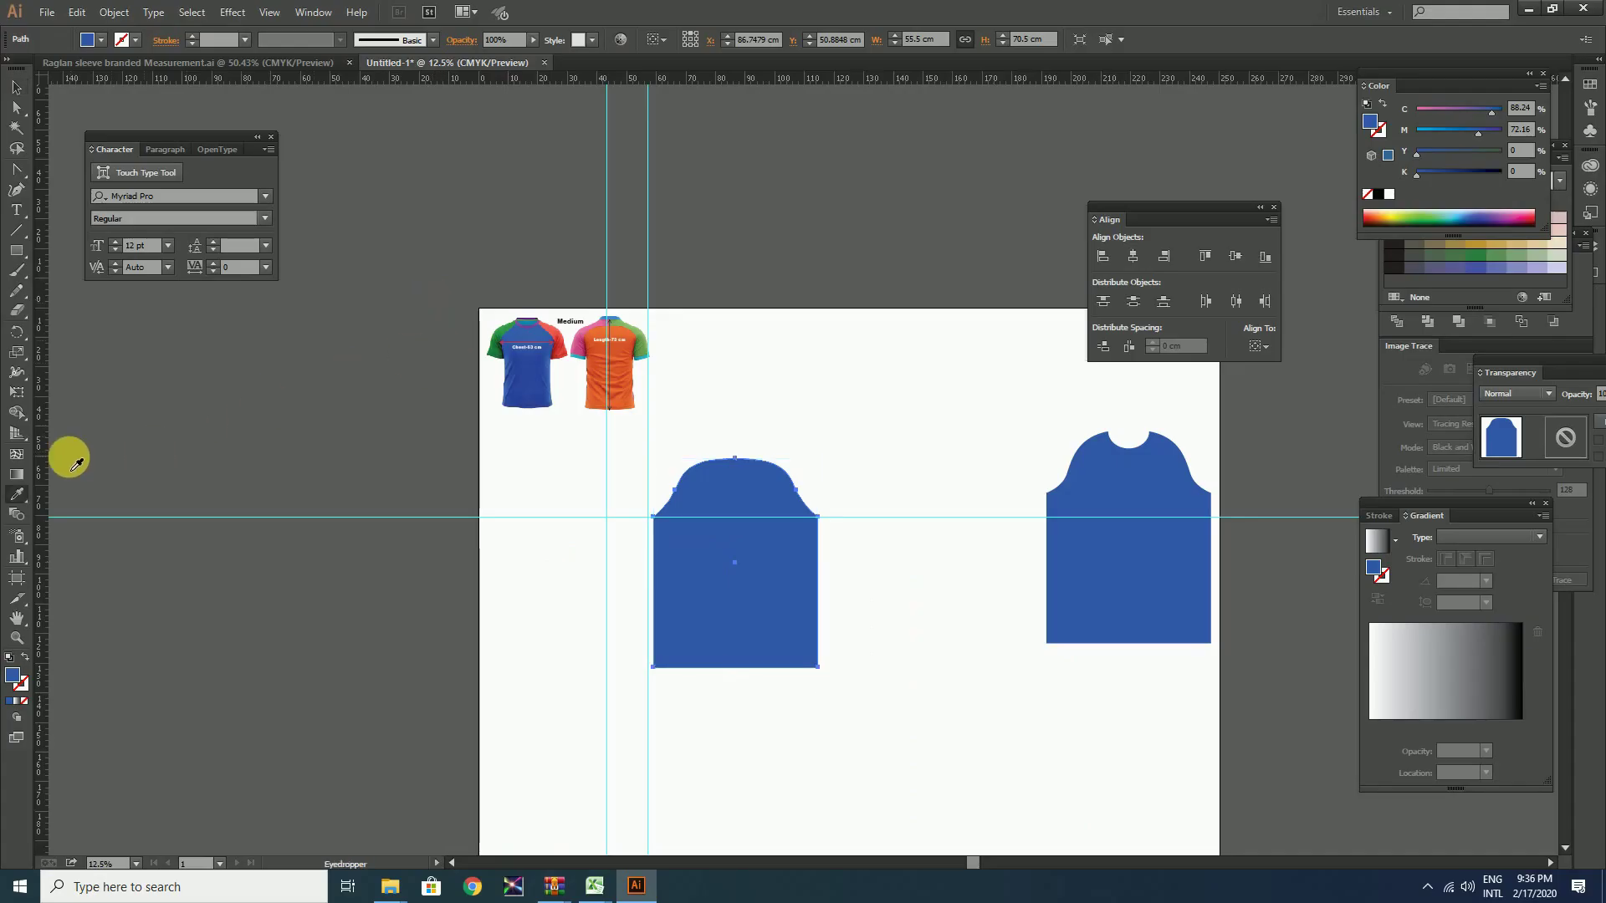
Fill the joined body panel with the orange sampled from the back-view T-shirt image.
left_click(20, 495)
left_click(559, 343)
left_click(619, 352)
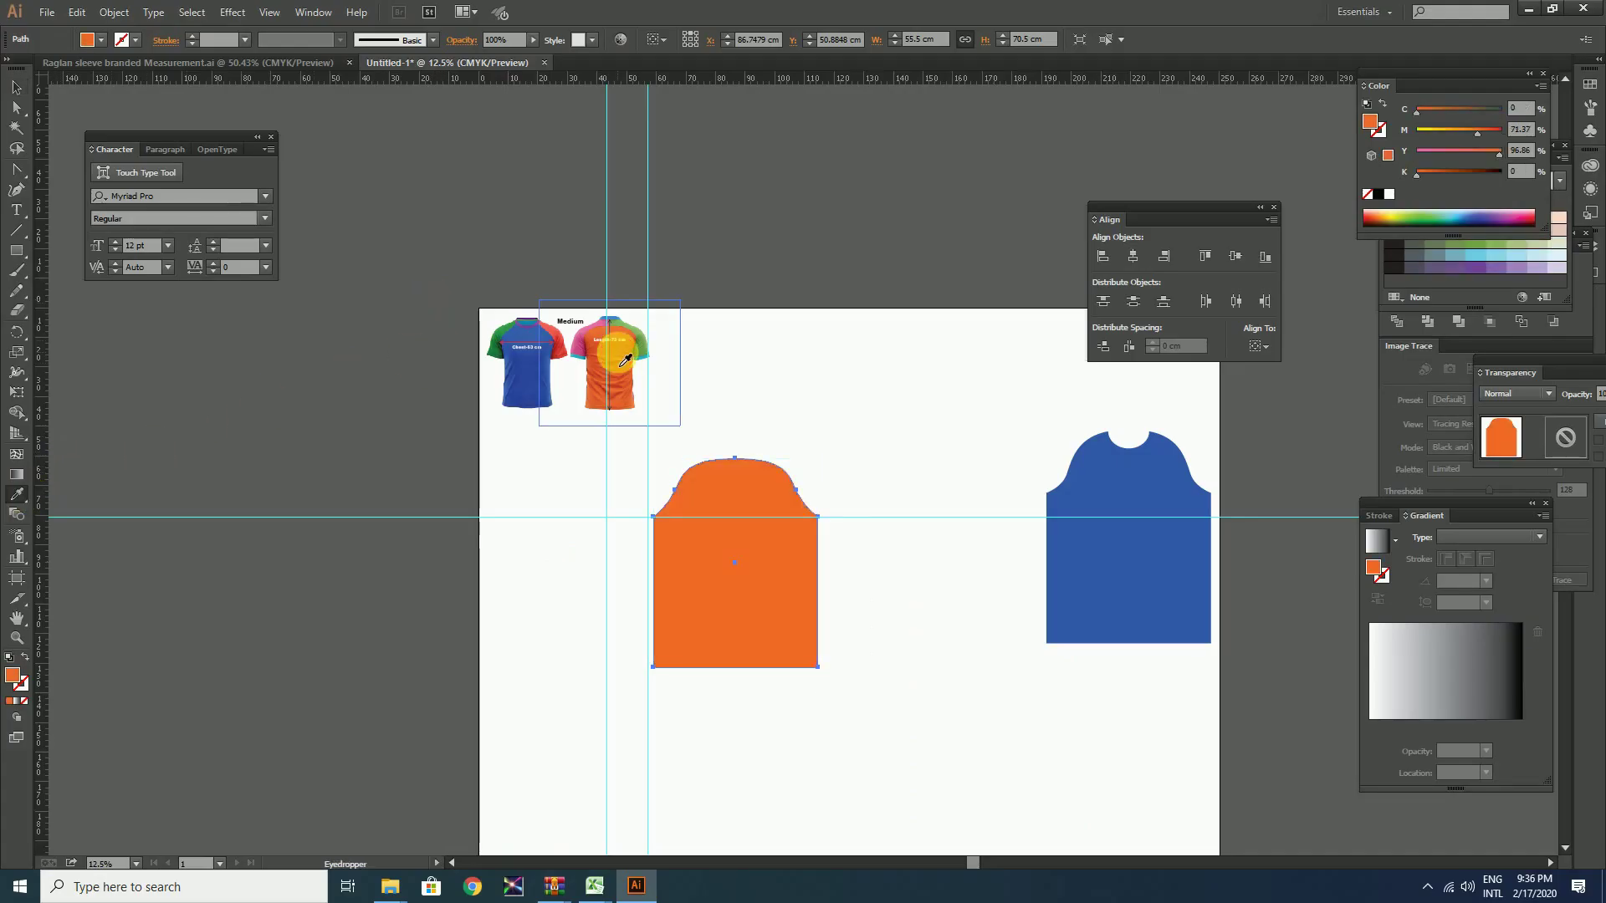
left_click(824, 410)
key("Tab")
key("z")
left_click_drag(465, 237, 1392, 768)
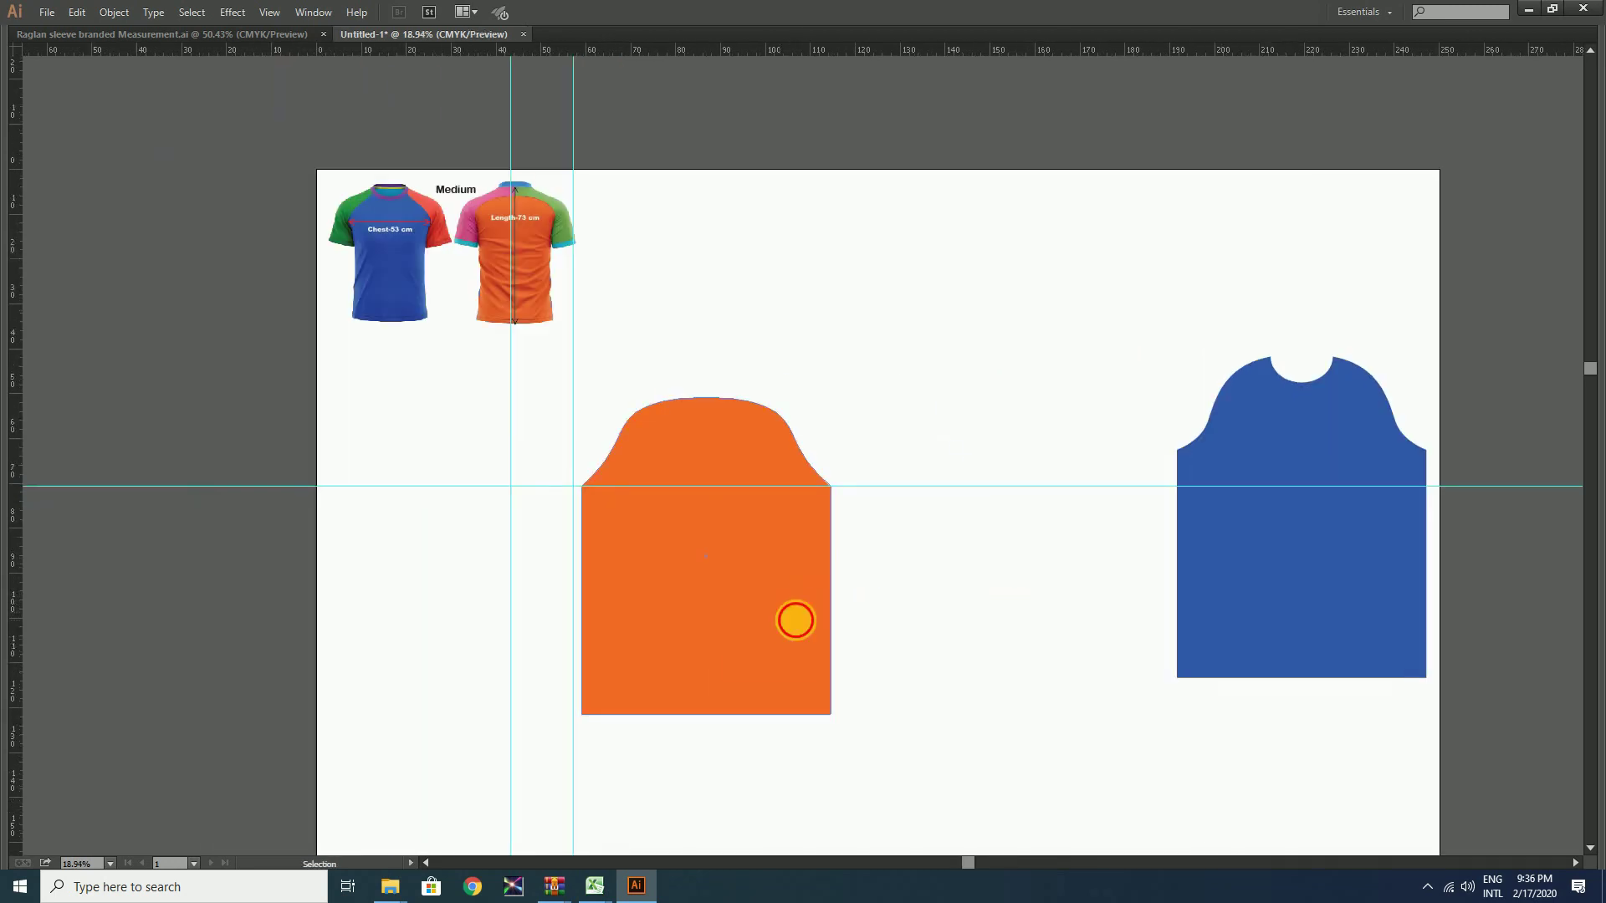
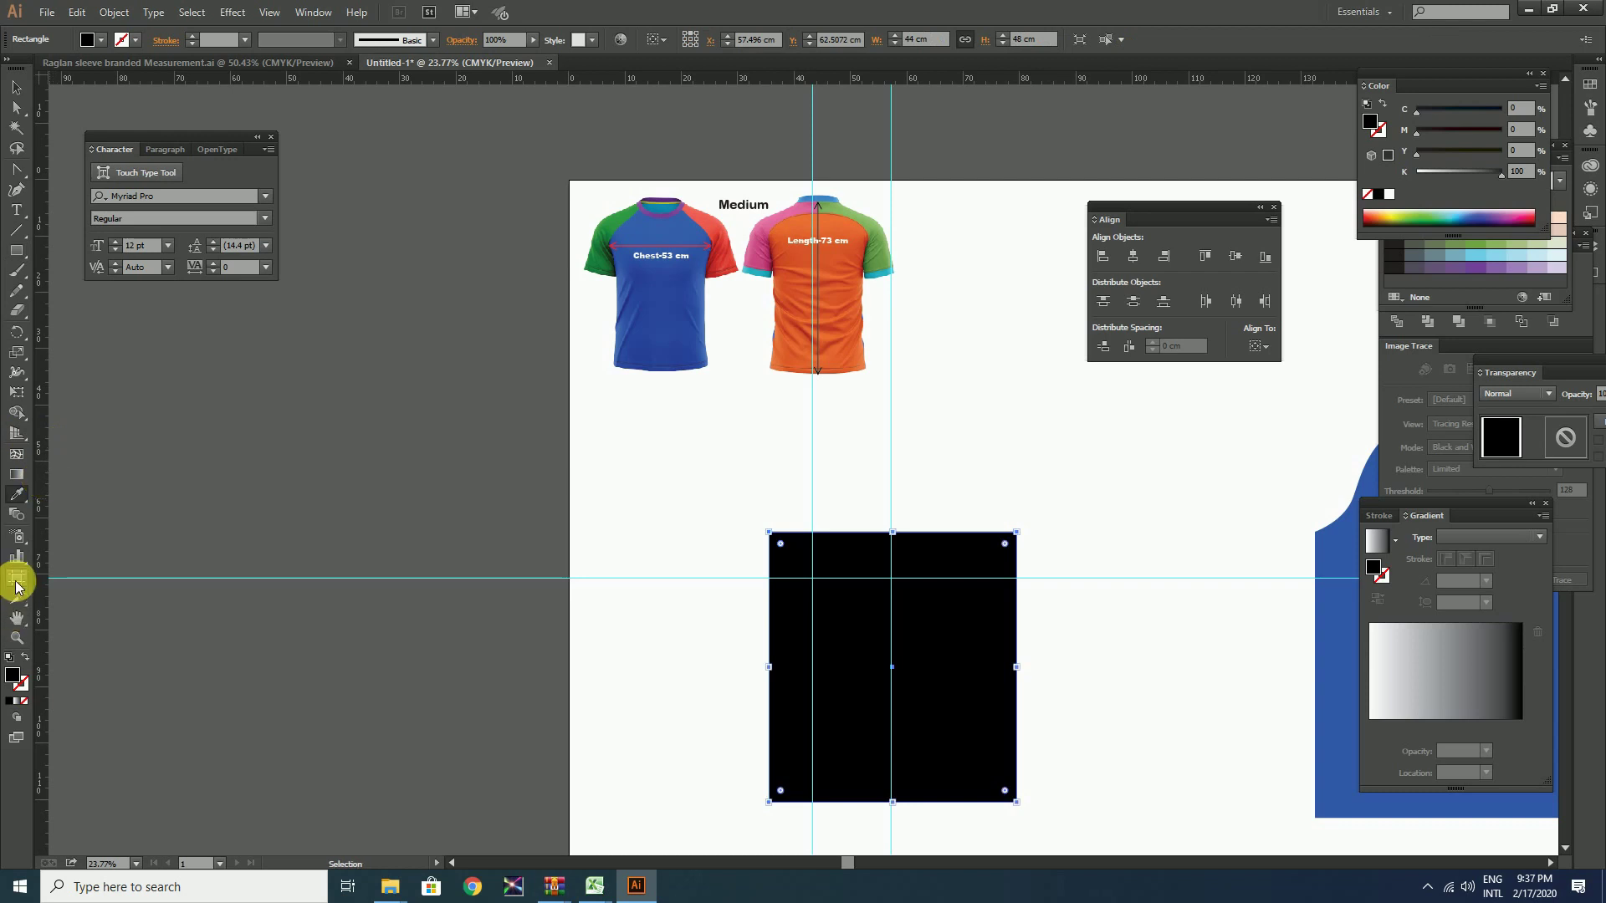
Fill the black 44 × 48 cm rectangle with the green sampled from the front-view T-shirt's sleeve.
left_click(17, 493)
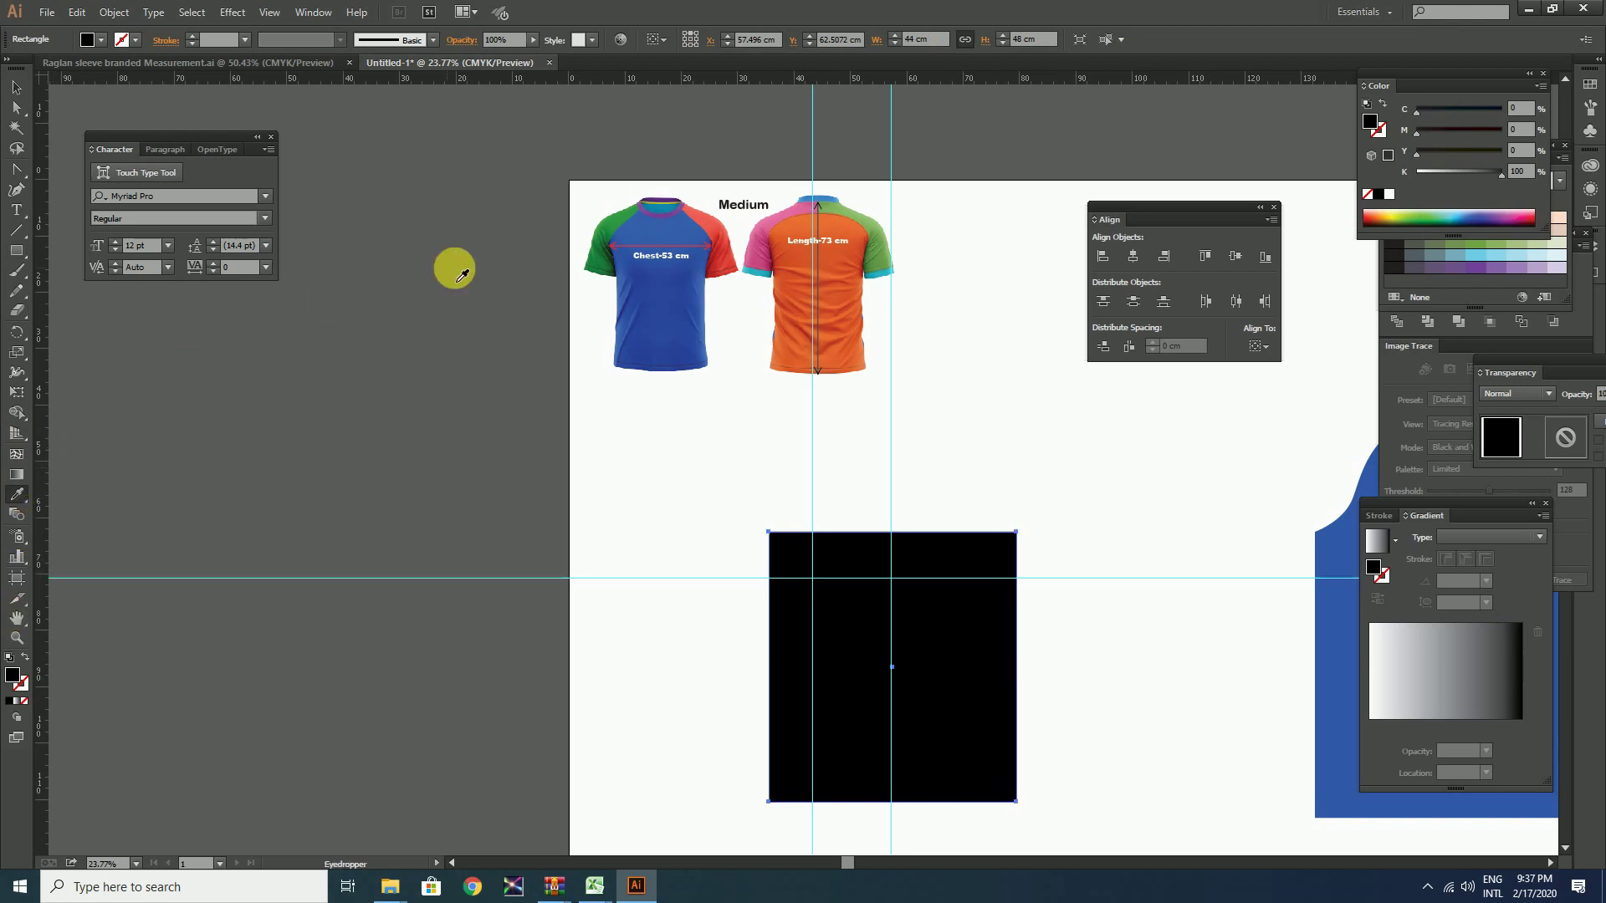
left_click(623, 233)
key("v")
scroll(846, 384, "down", 2)
scroll(846, 384, "right", 3)
Place a horizontal guide on the green rectangle's bottom edge and move it up 14 cm.
left_click(846, 384)
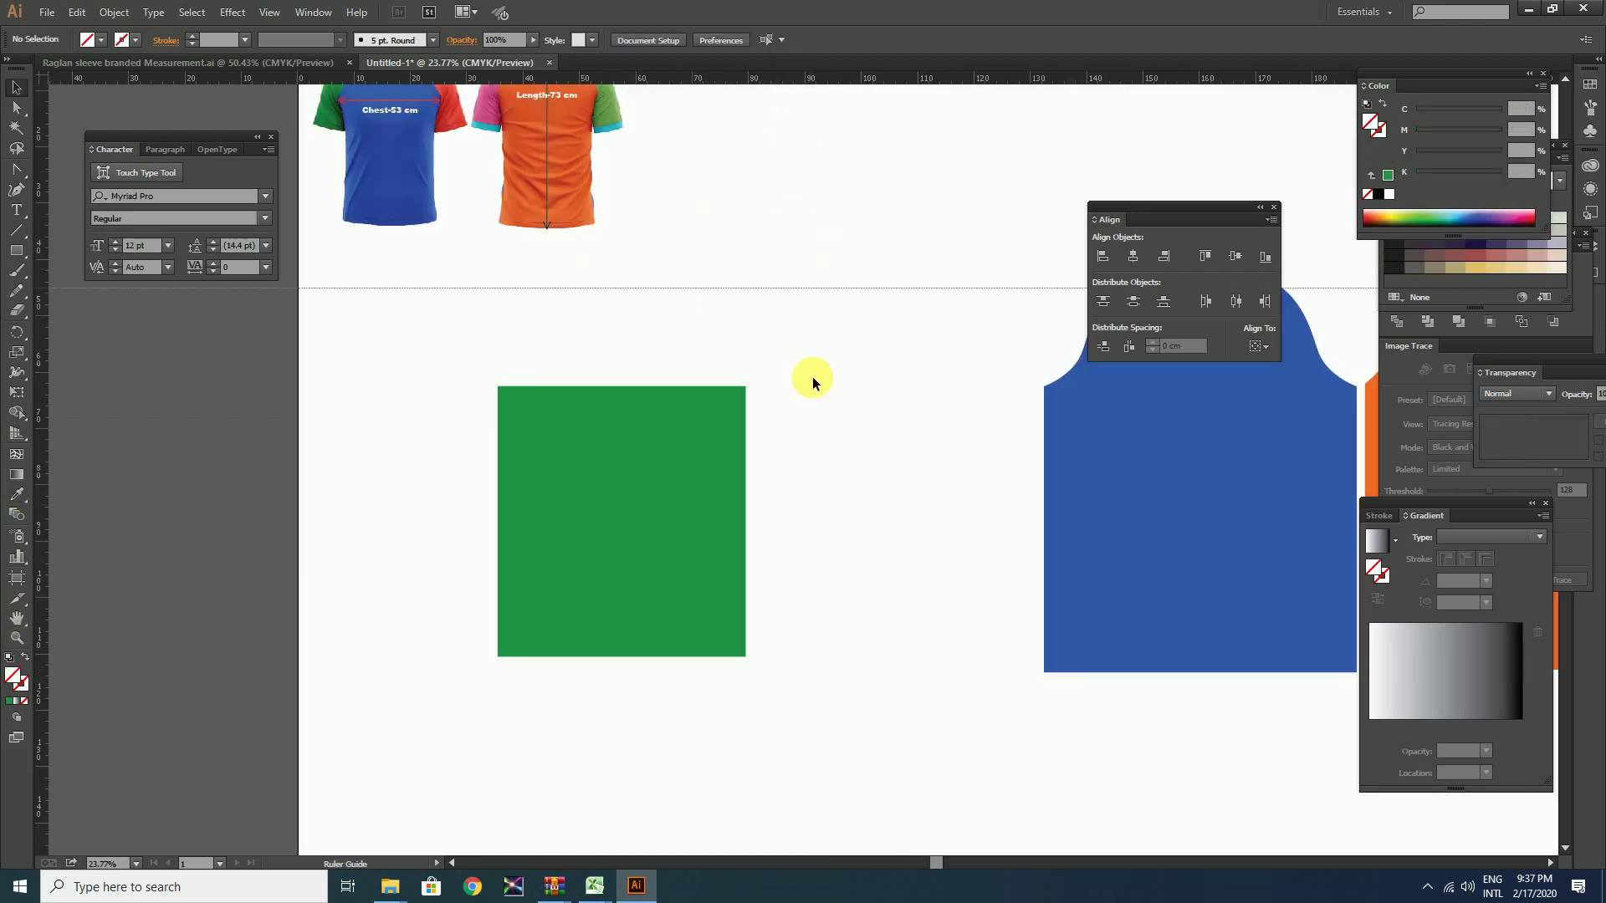
left_click_drag(817, 643, 843, 705)
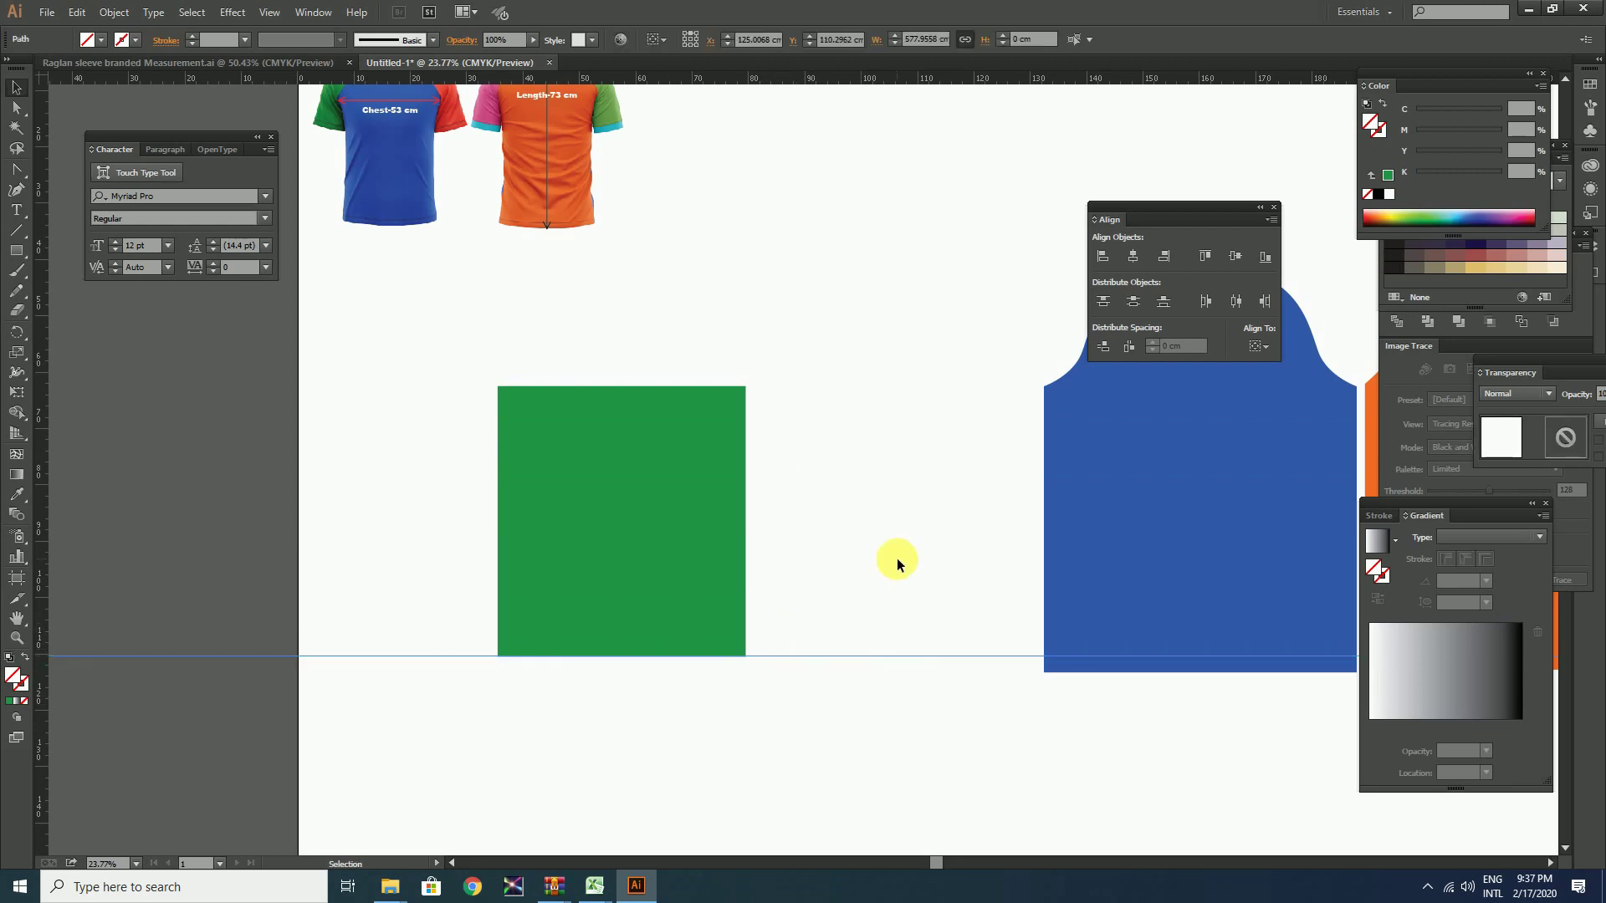
key("ctrl+k")
type("14")
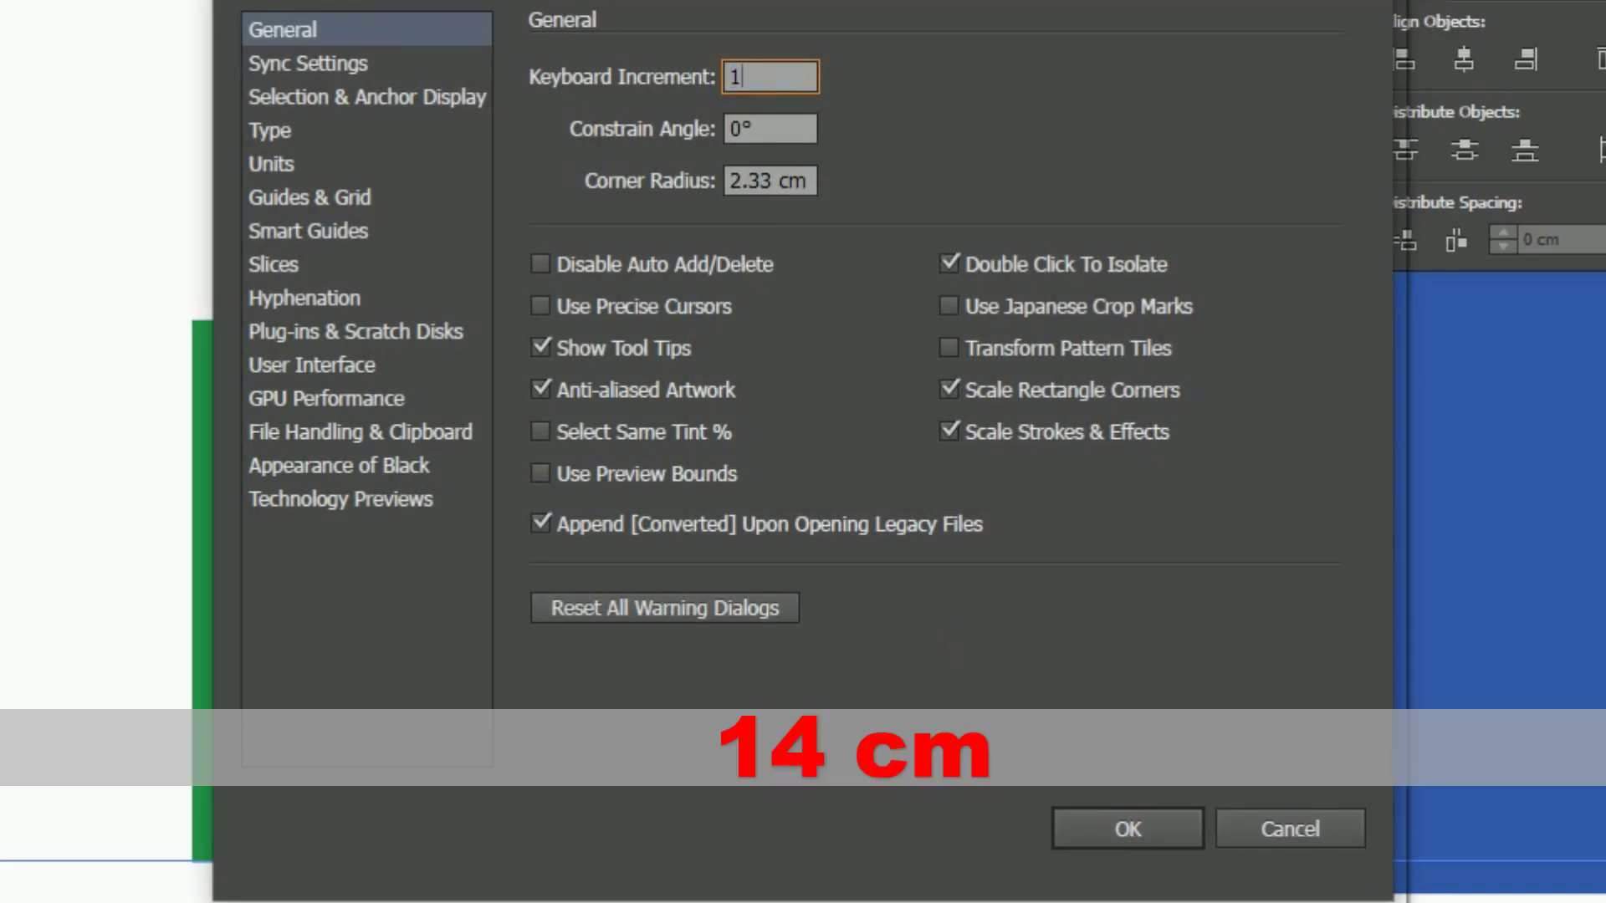
key("Return")
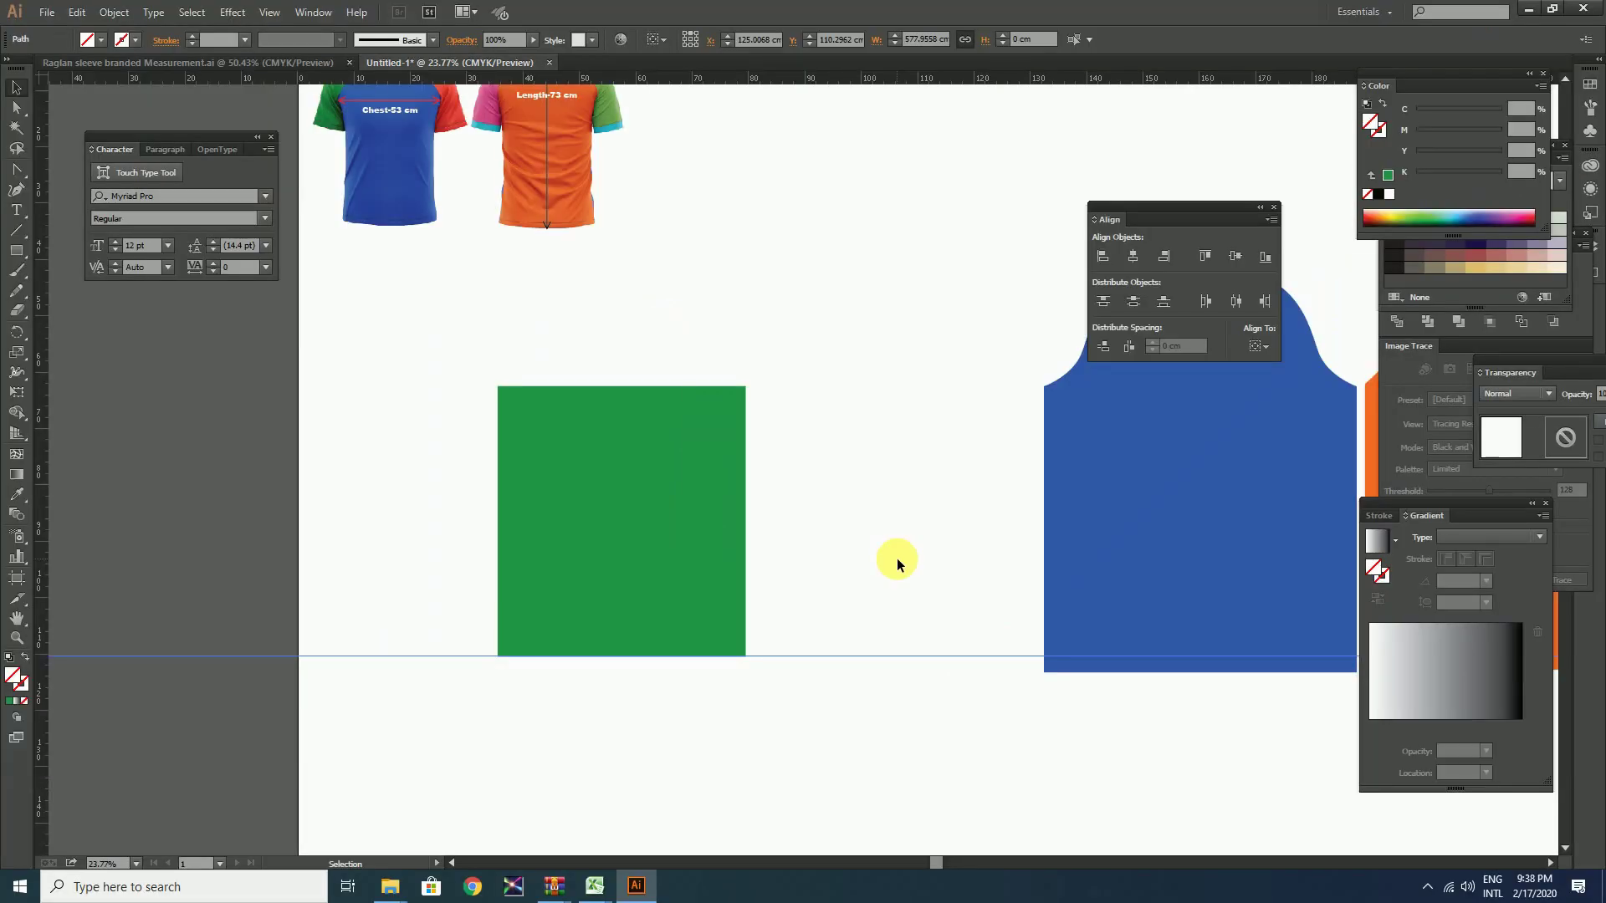
key("Up")
left_click(892, 572)
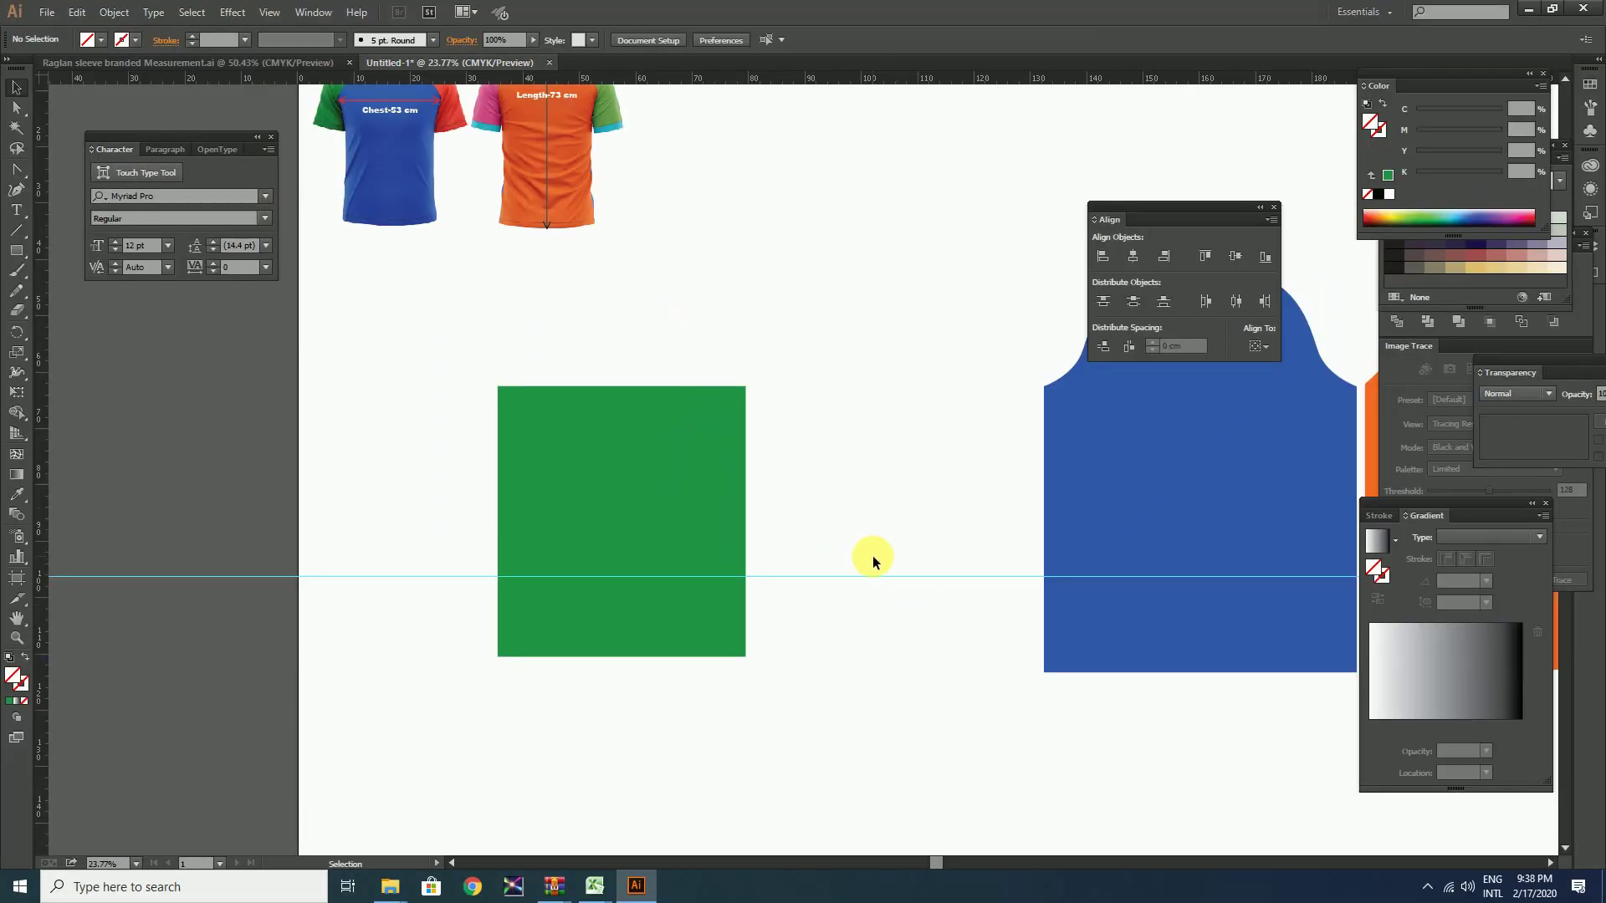
right_click(871, 555)
key("Escape")
Add anchor points on both side edges of the green rectangle where the guide crosses them.
key("z")
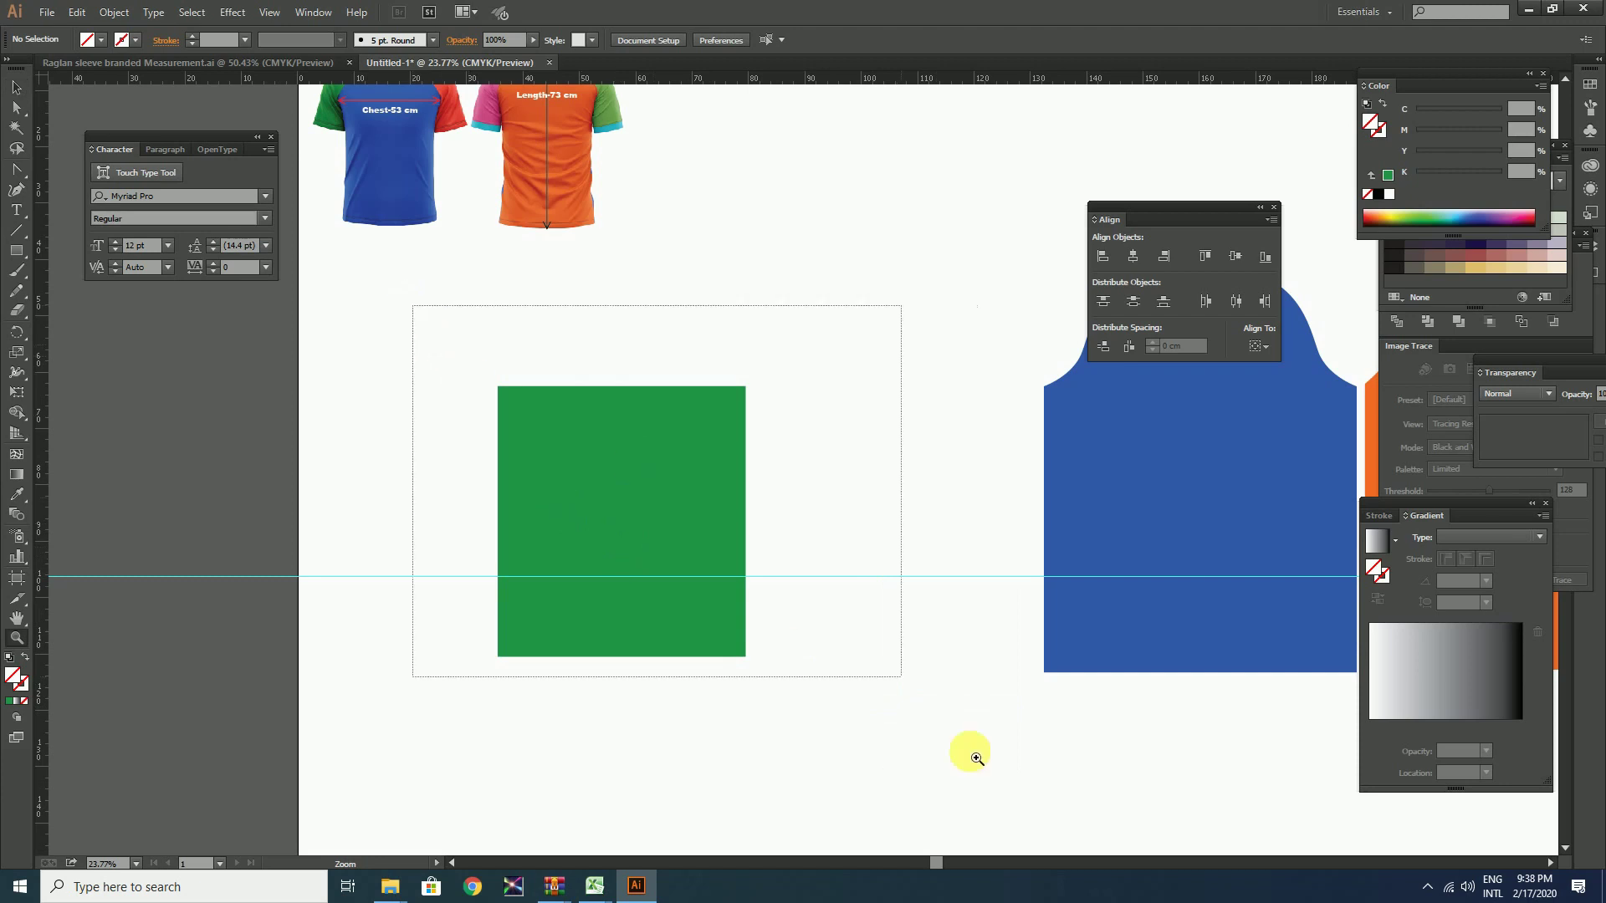
left_click(824, 613)
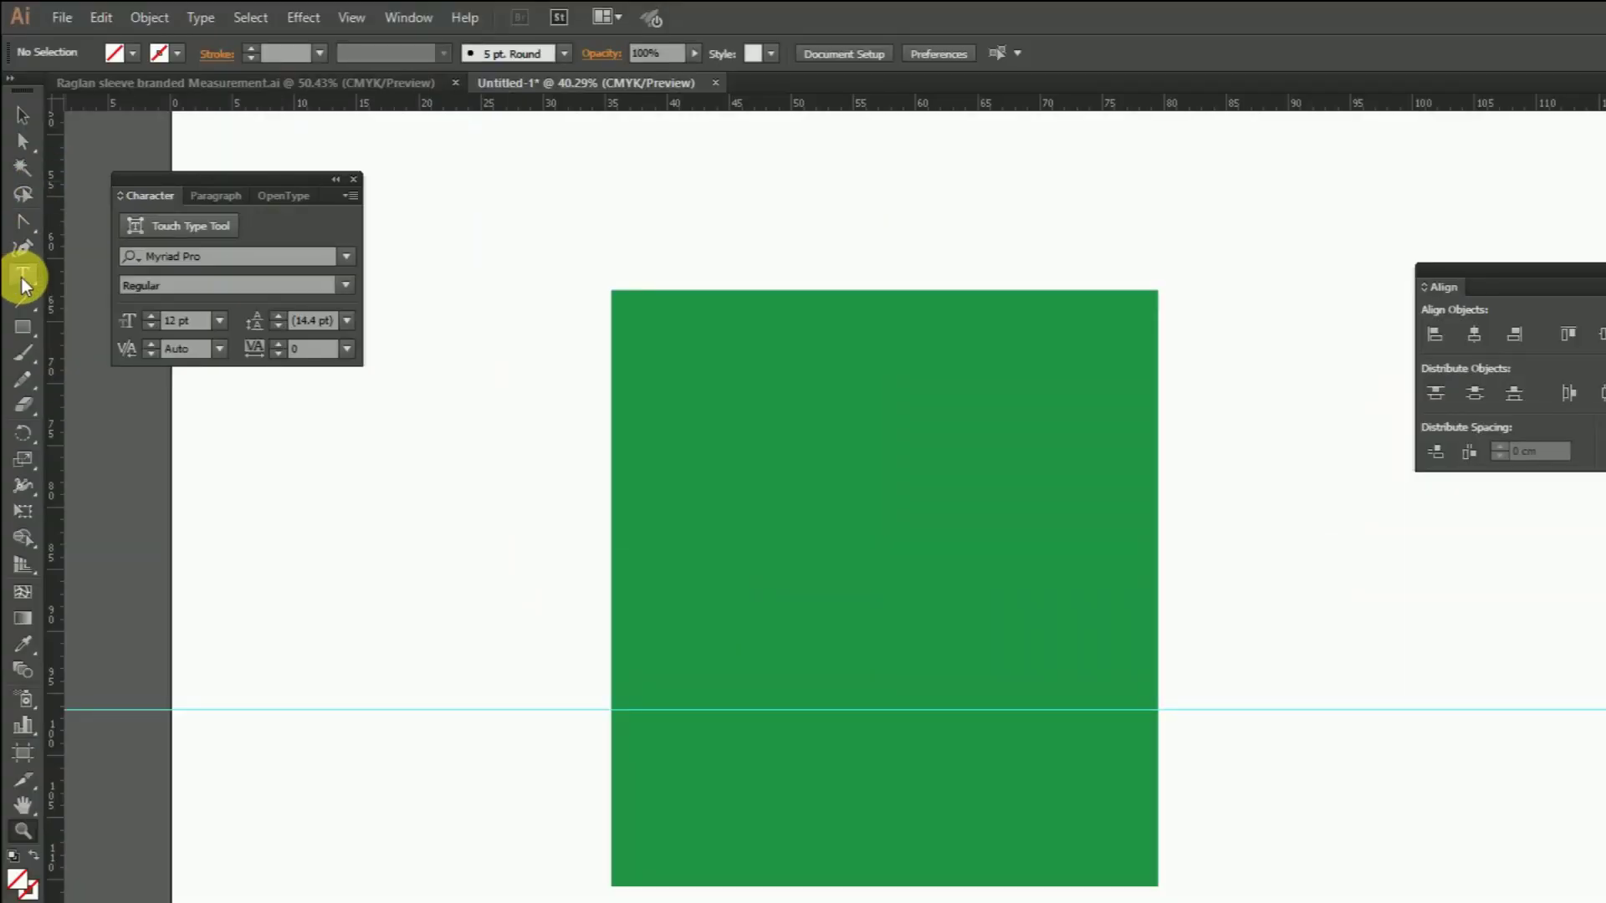
left_click(20, 222)
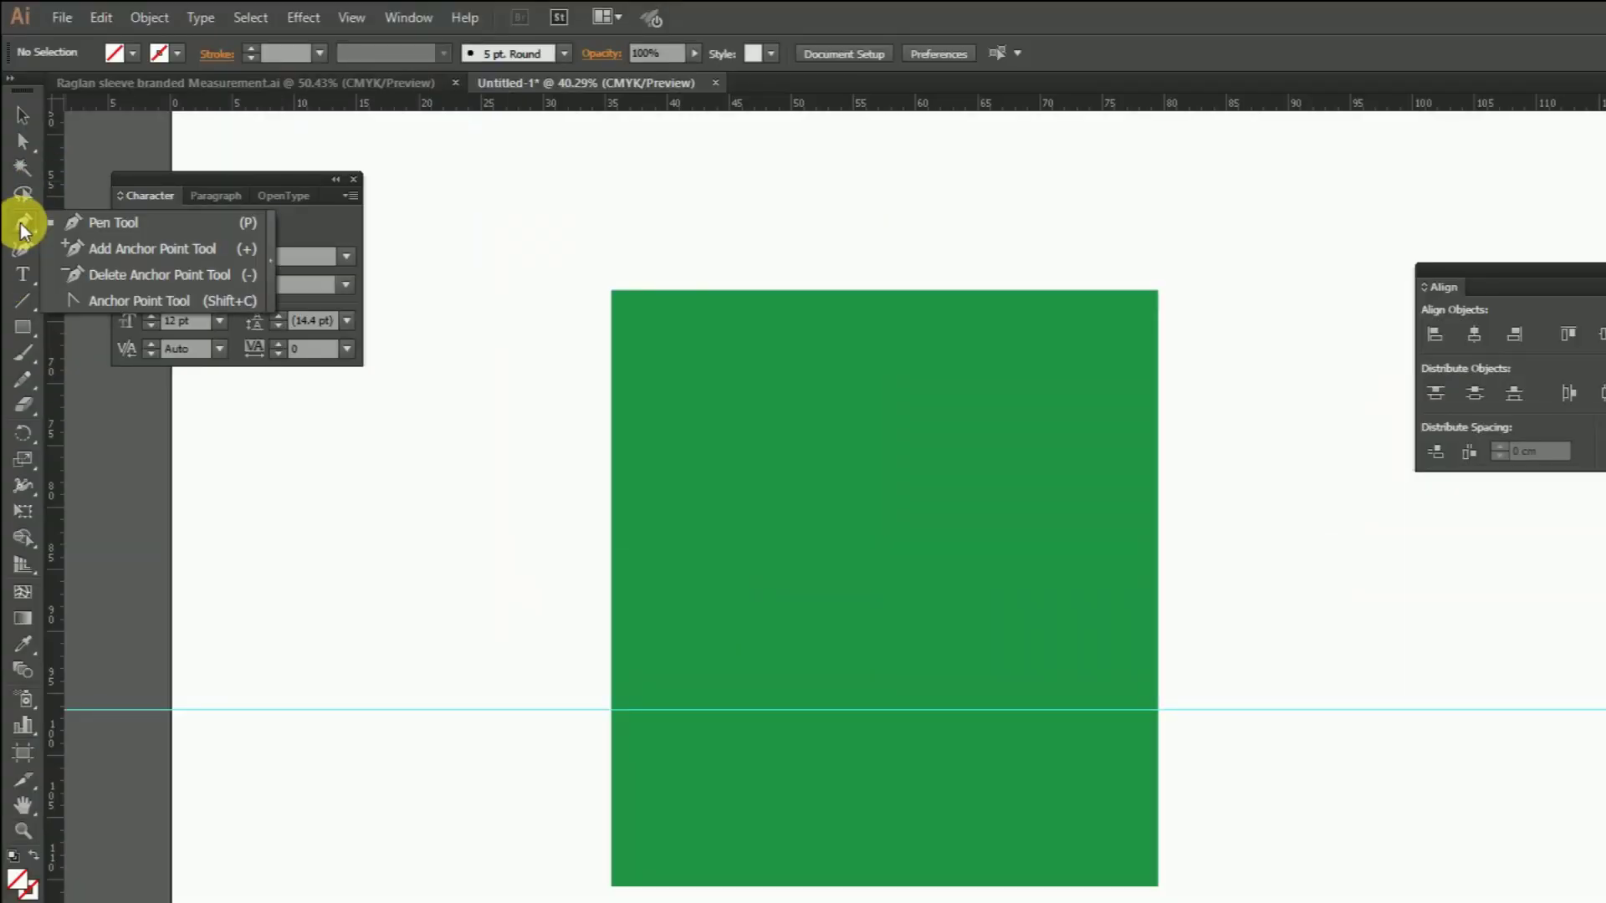
left_click(132, 249)
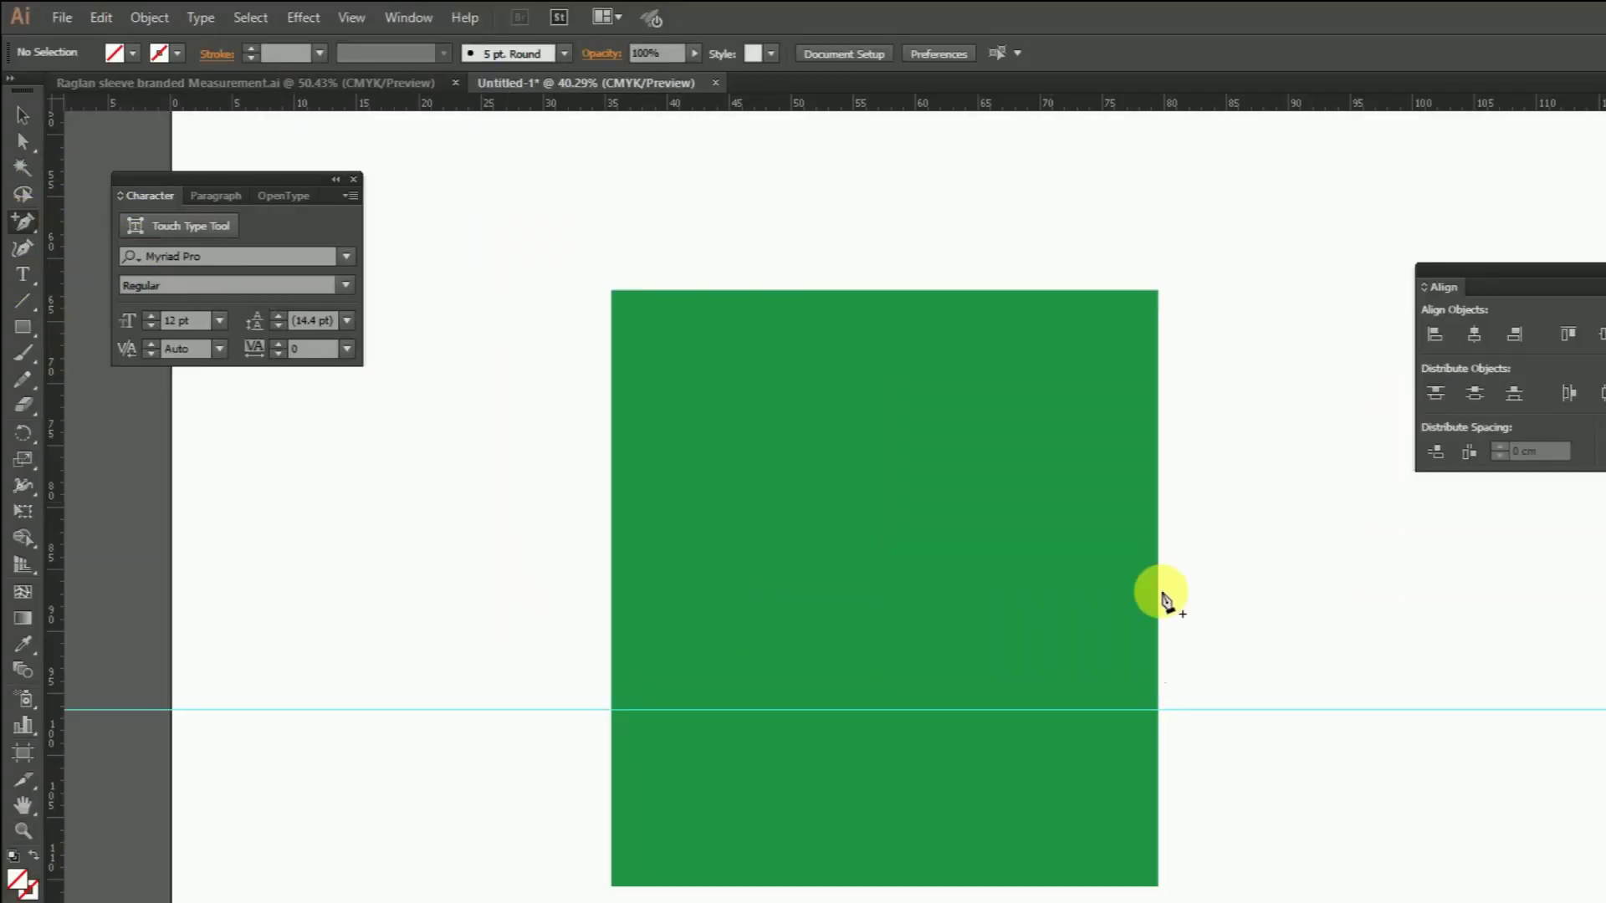
left_click(1159, 711)
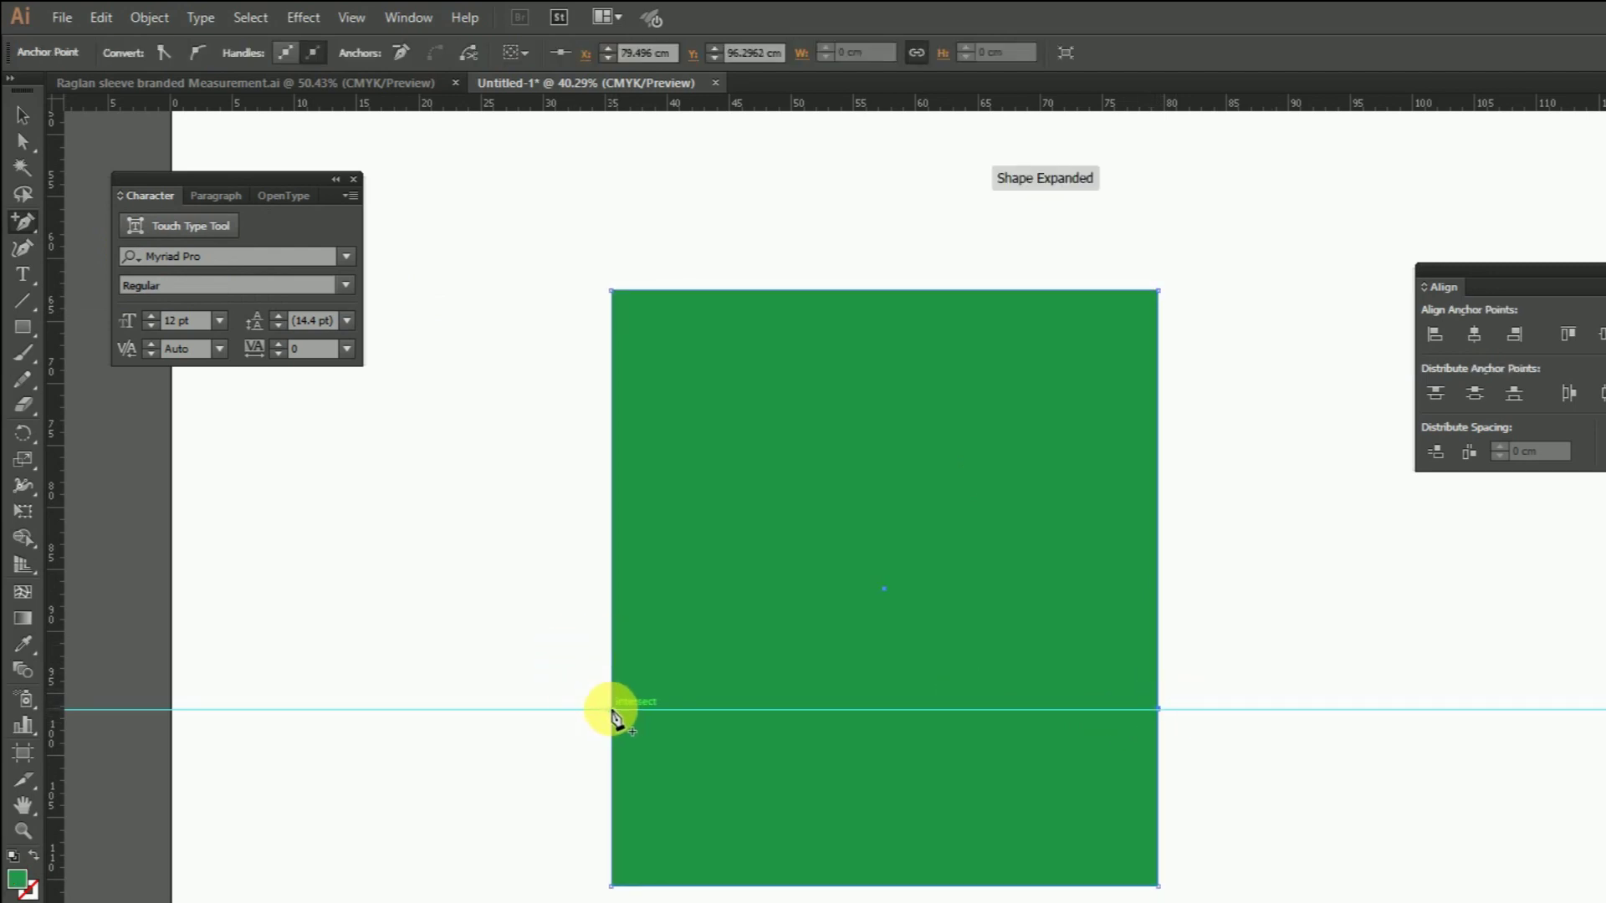
left_click(613, 710)
Move the green rectangle's bottom-right corner anchor horizontally inward to taper the side below the guide.
left_click(23, 142)
left_click_drag(1223, 824, 1139, 870)
key("ctrl+k")
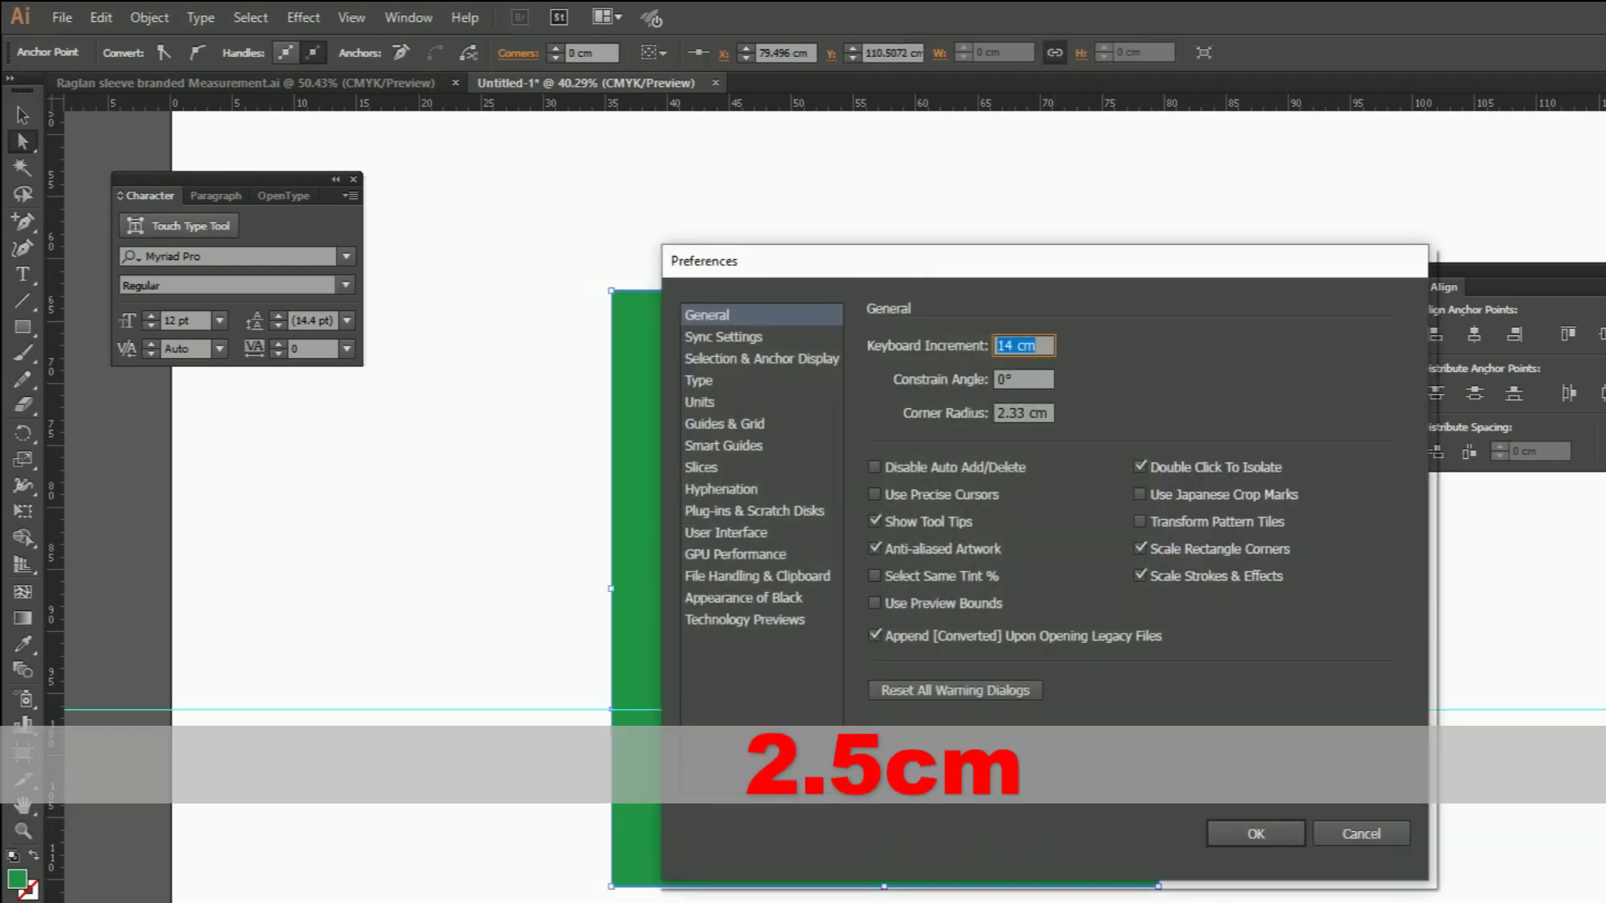
key("Return")
key("Left")
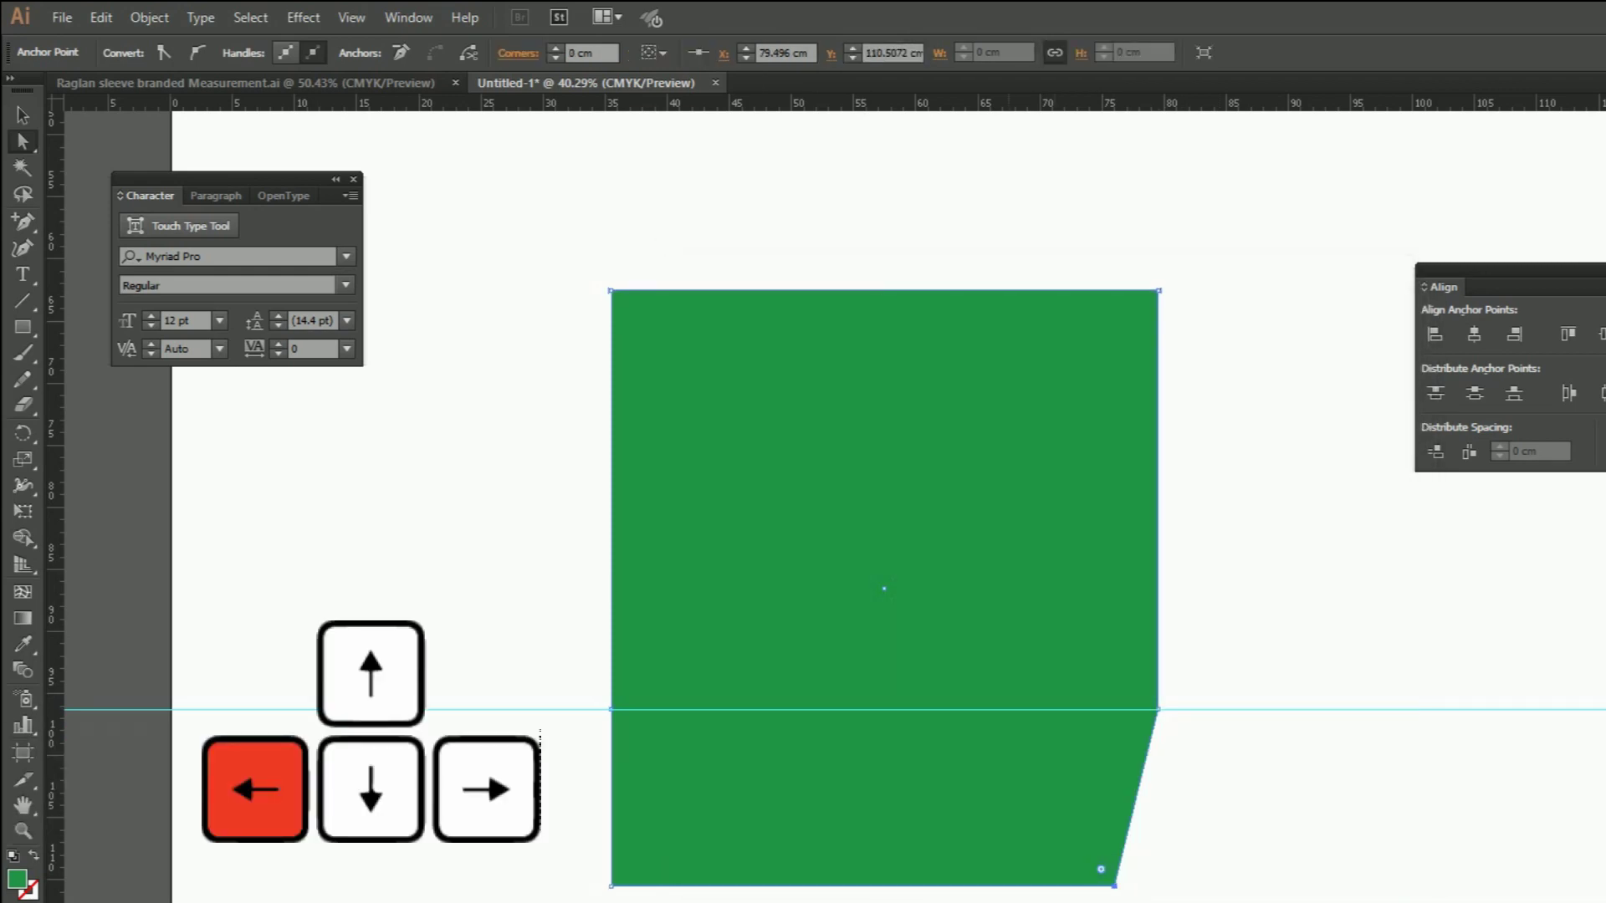
Move the green shape's bottom-left corner anchor 3.5 cm horizontally inward to taper that side below the guide.
left_click_drag(539, 843, 685, 900)
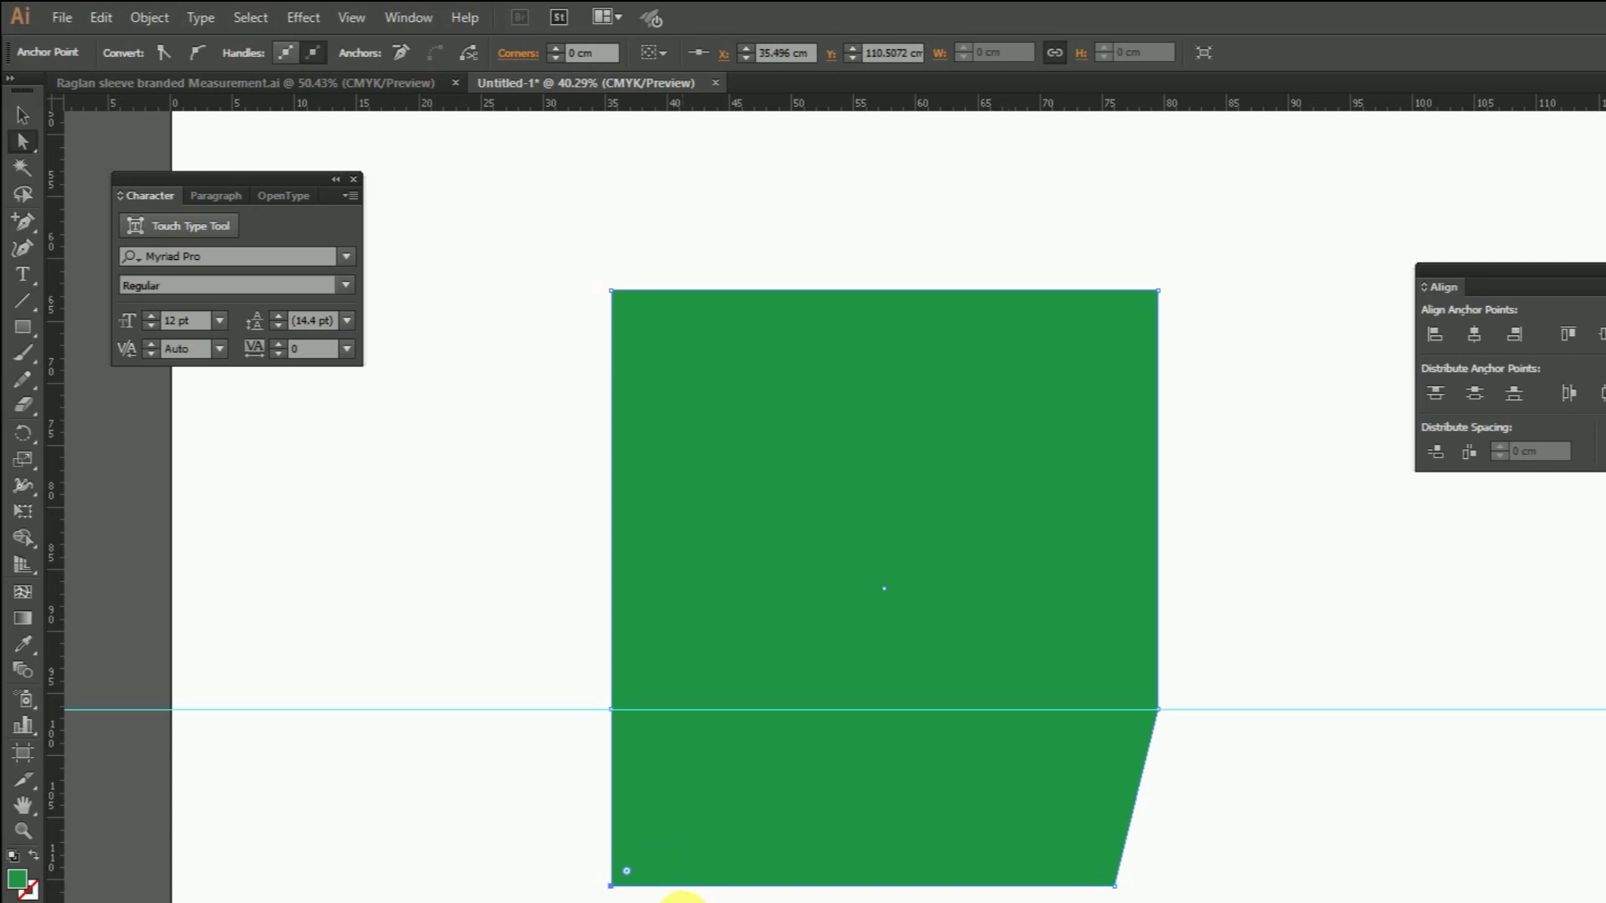
key("Right")
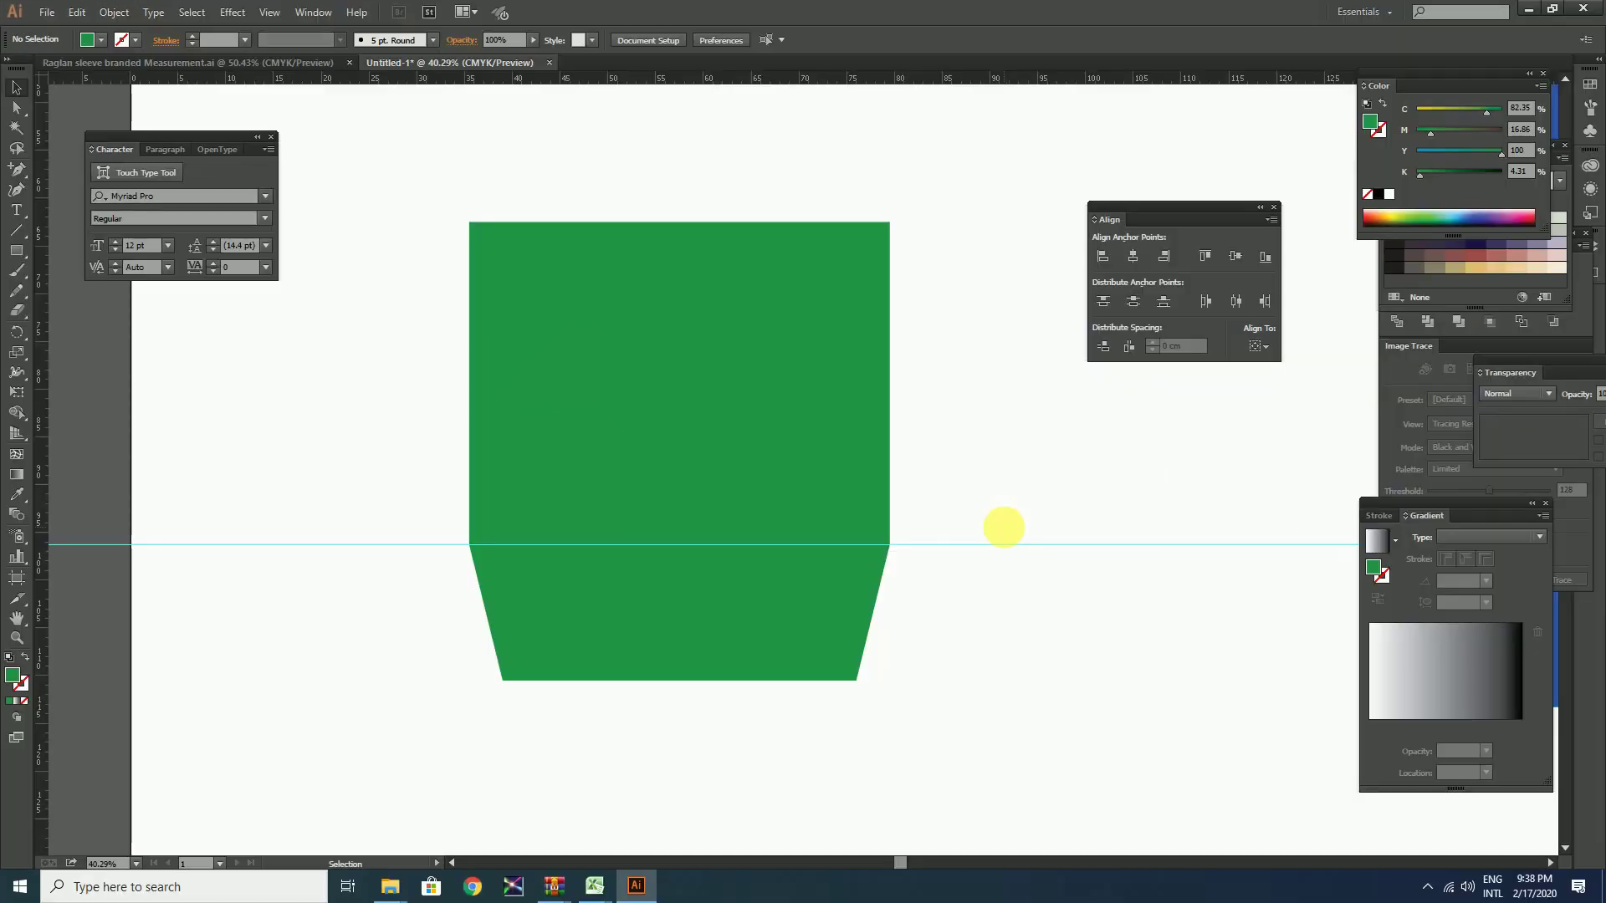
Unlock the guides and delete the horizontal guide crossing the green shape where the tapers begin.
right_click(1307, 689)
left_click(1066, 678)
left_click_drag(952, 524, 1011, 681)
key("Delete")
Place a horizontal guide on the green shape's bottom edge, move it up 2.5 cm and lock the guides.
left_click_drag(974, 81, 972, 679)
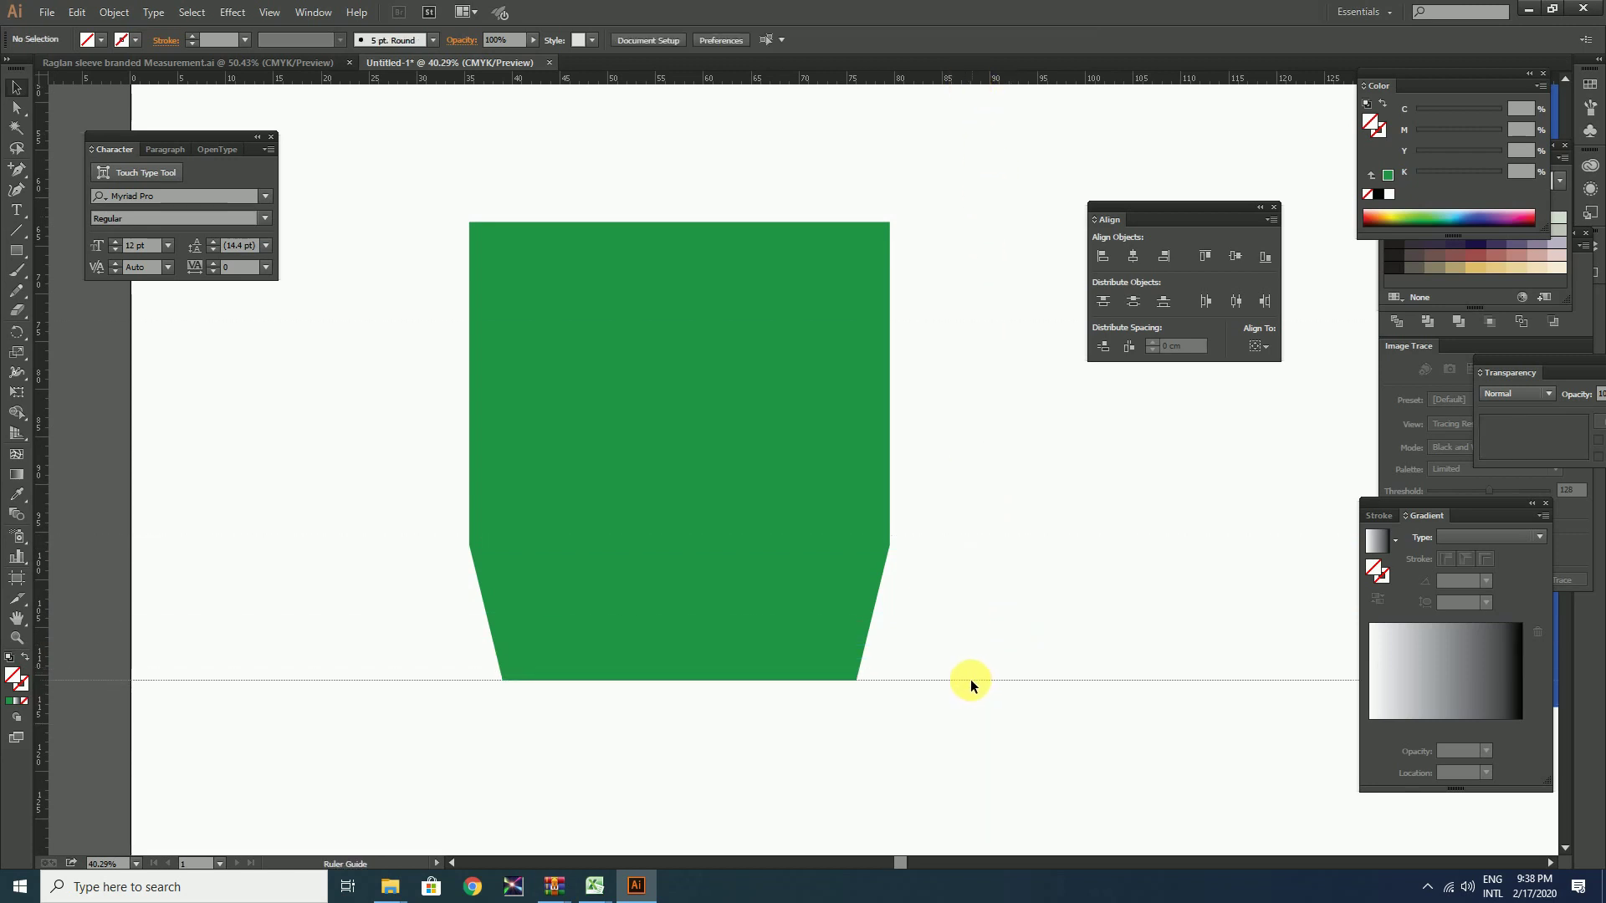
key("ctrl+k")
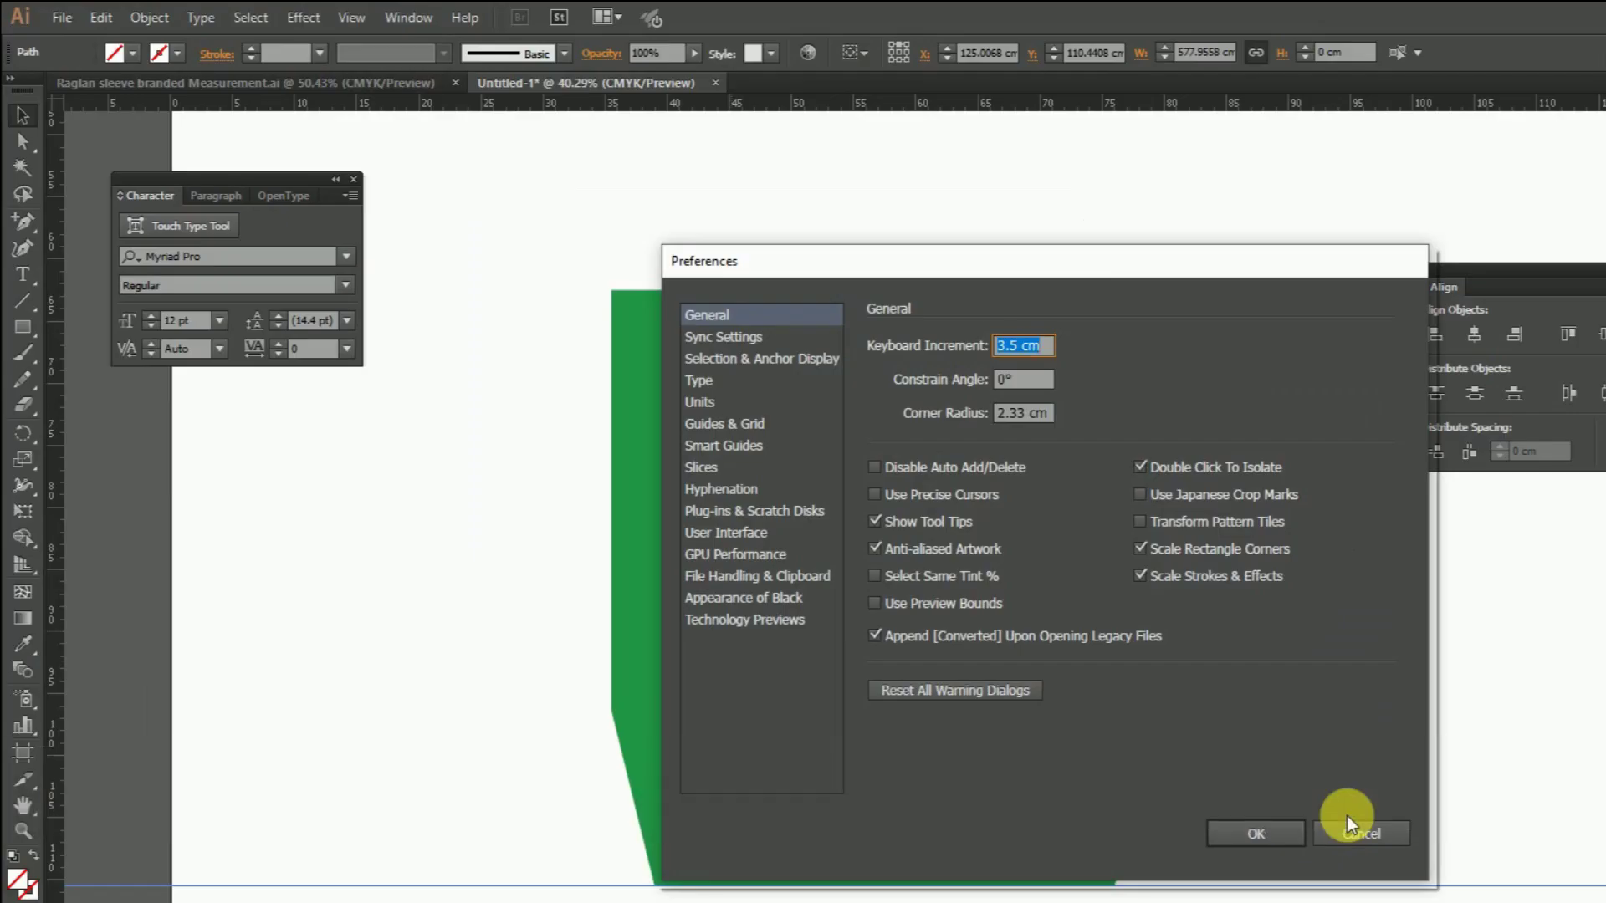
key("Return")
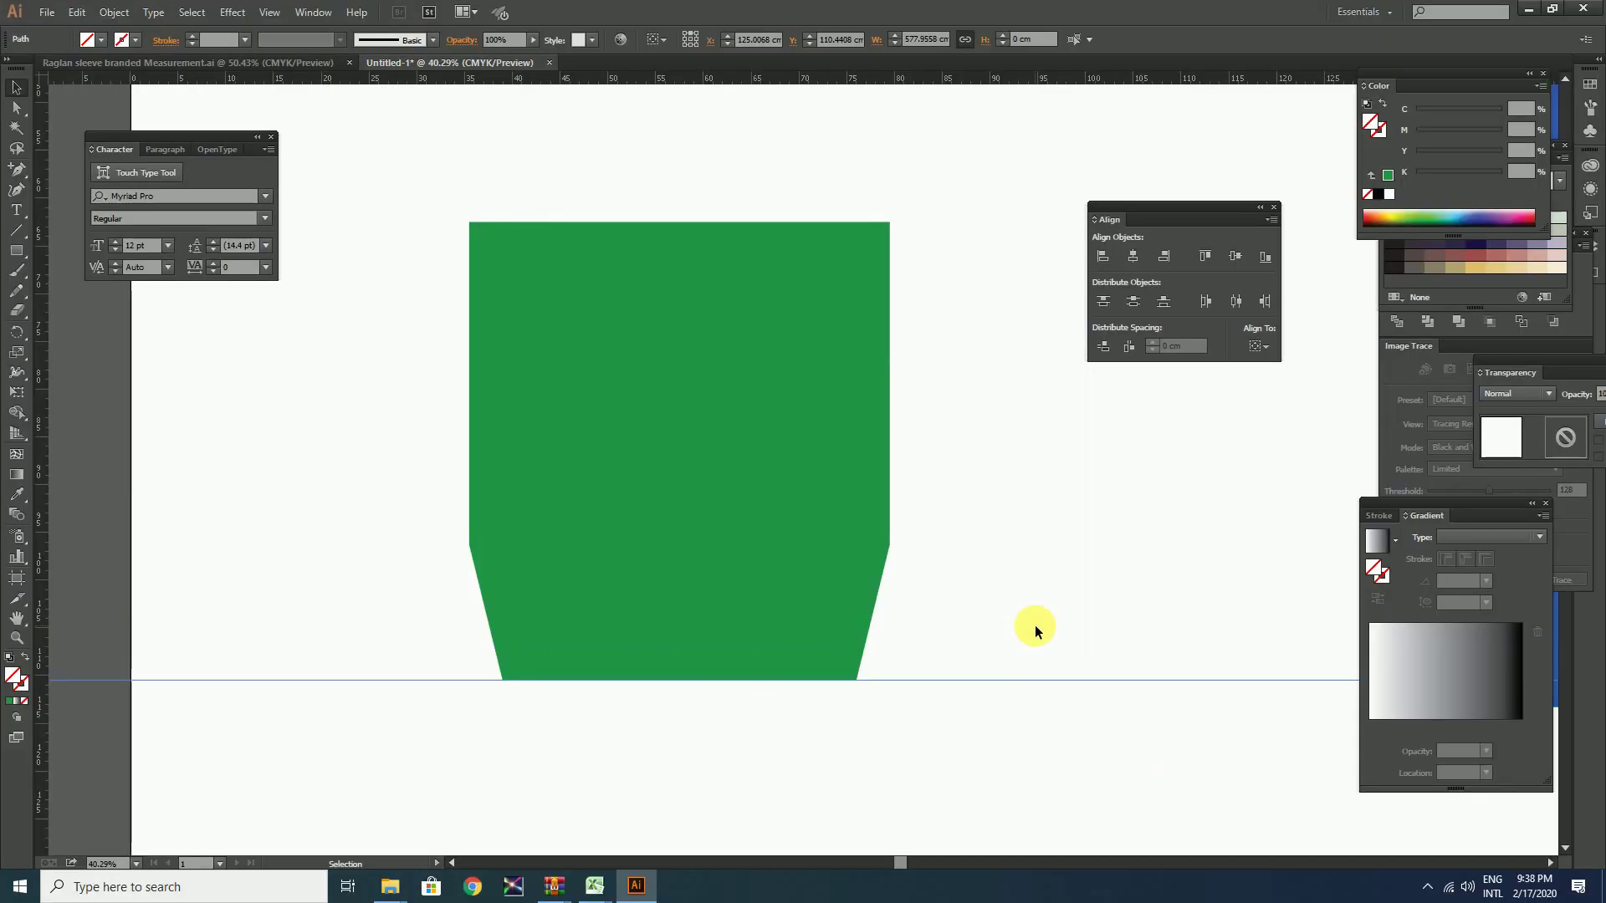
key("Up")
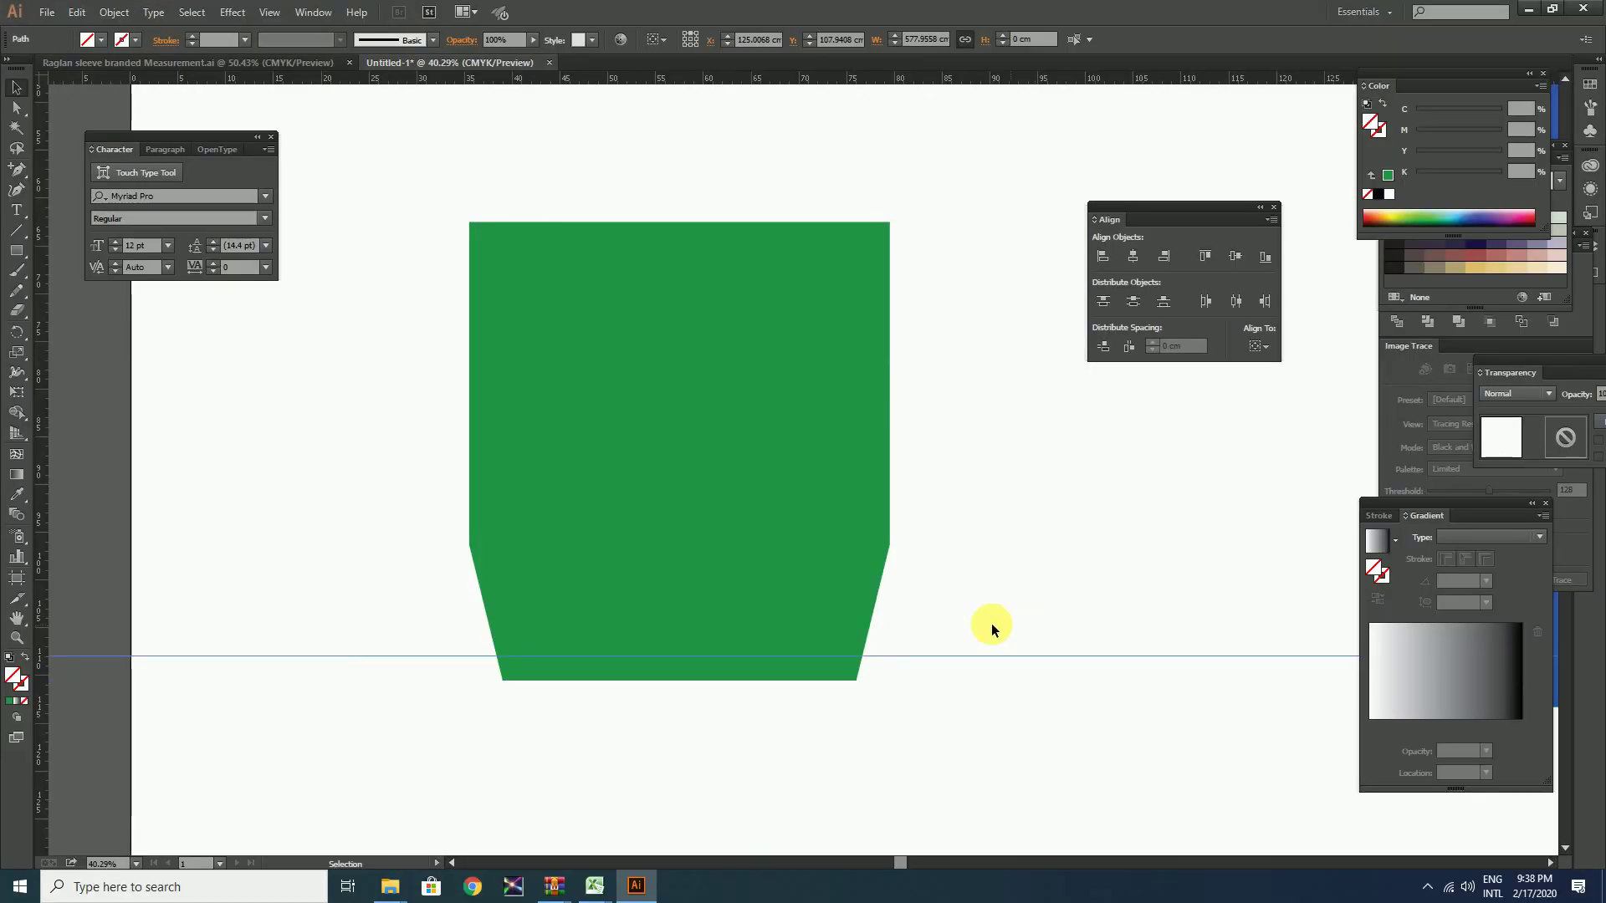
left_click(987, 625)
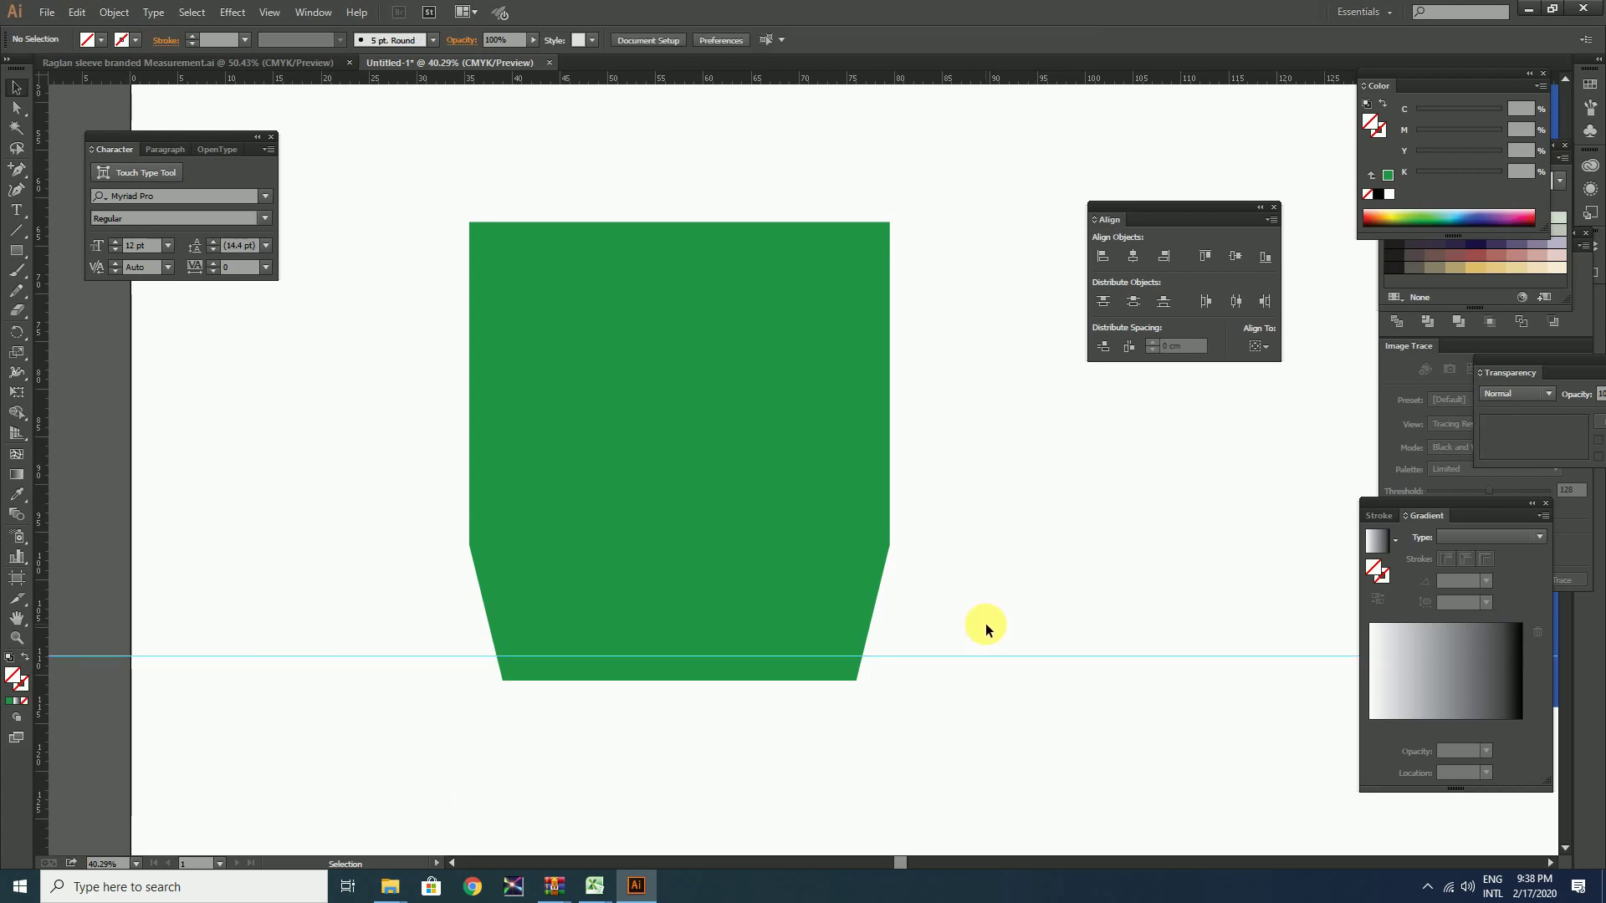
right_click(958, 635)
left_click(1019, 788)
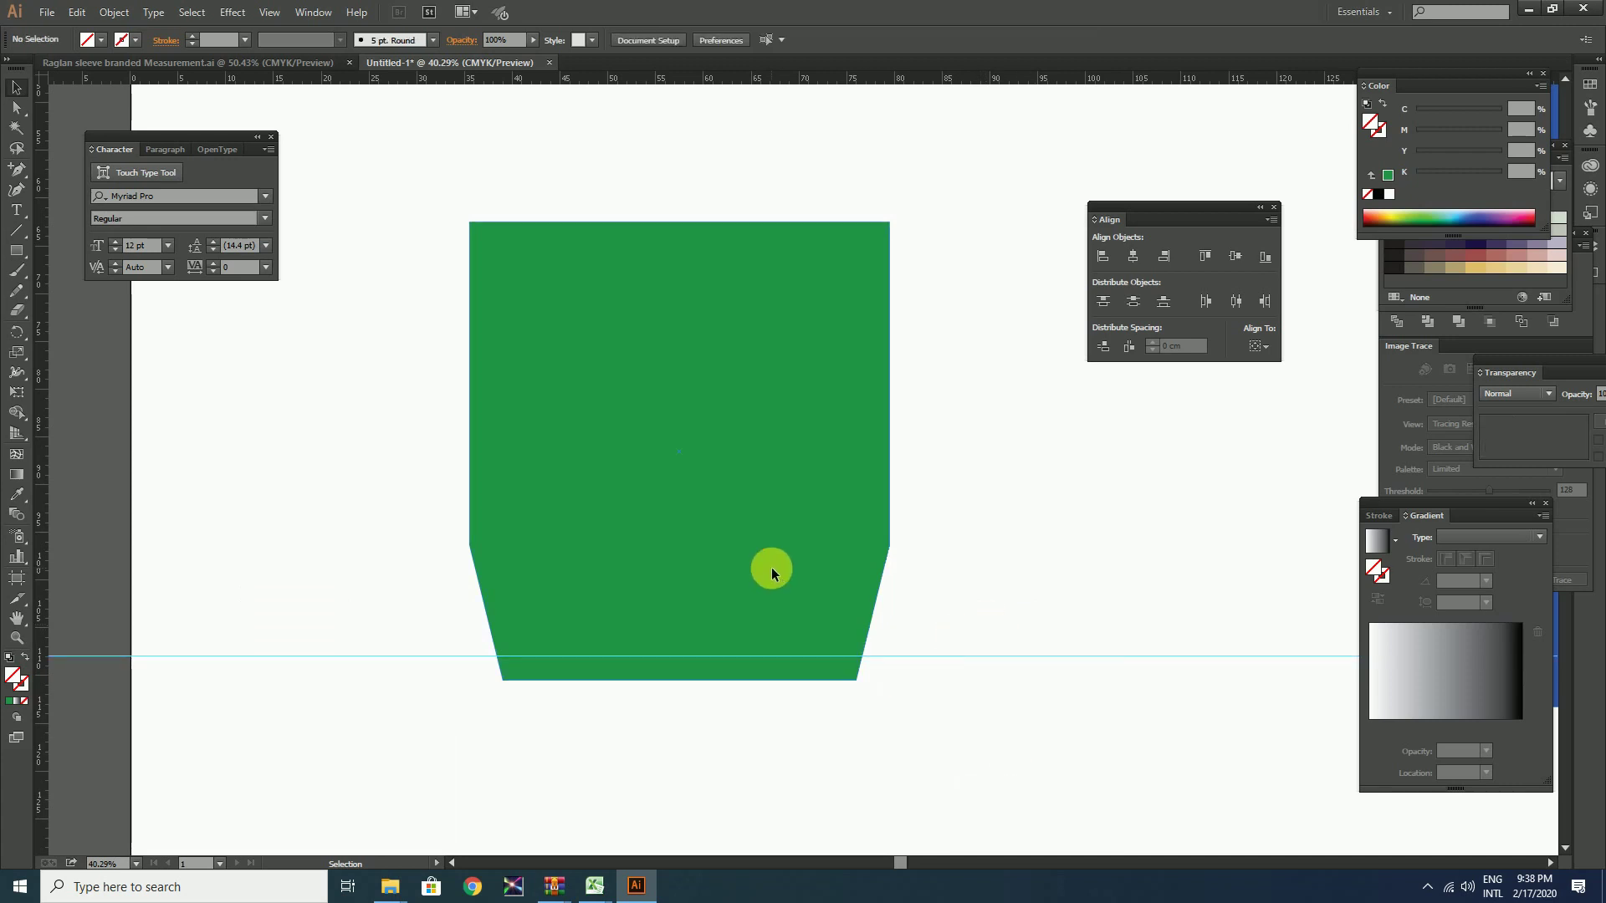
Add anchor points on both tapered sides of the green shape where the horizontal guide crosses them.
left_click(767, 566)
left_click_drag(17, 171, 66, 183)
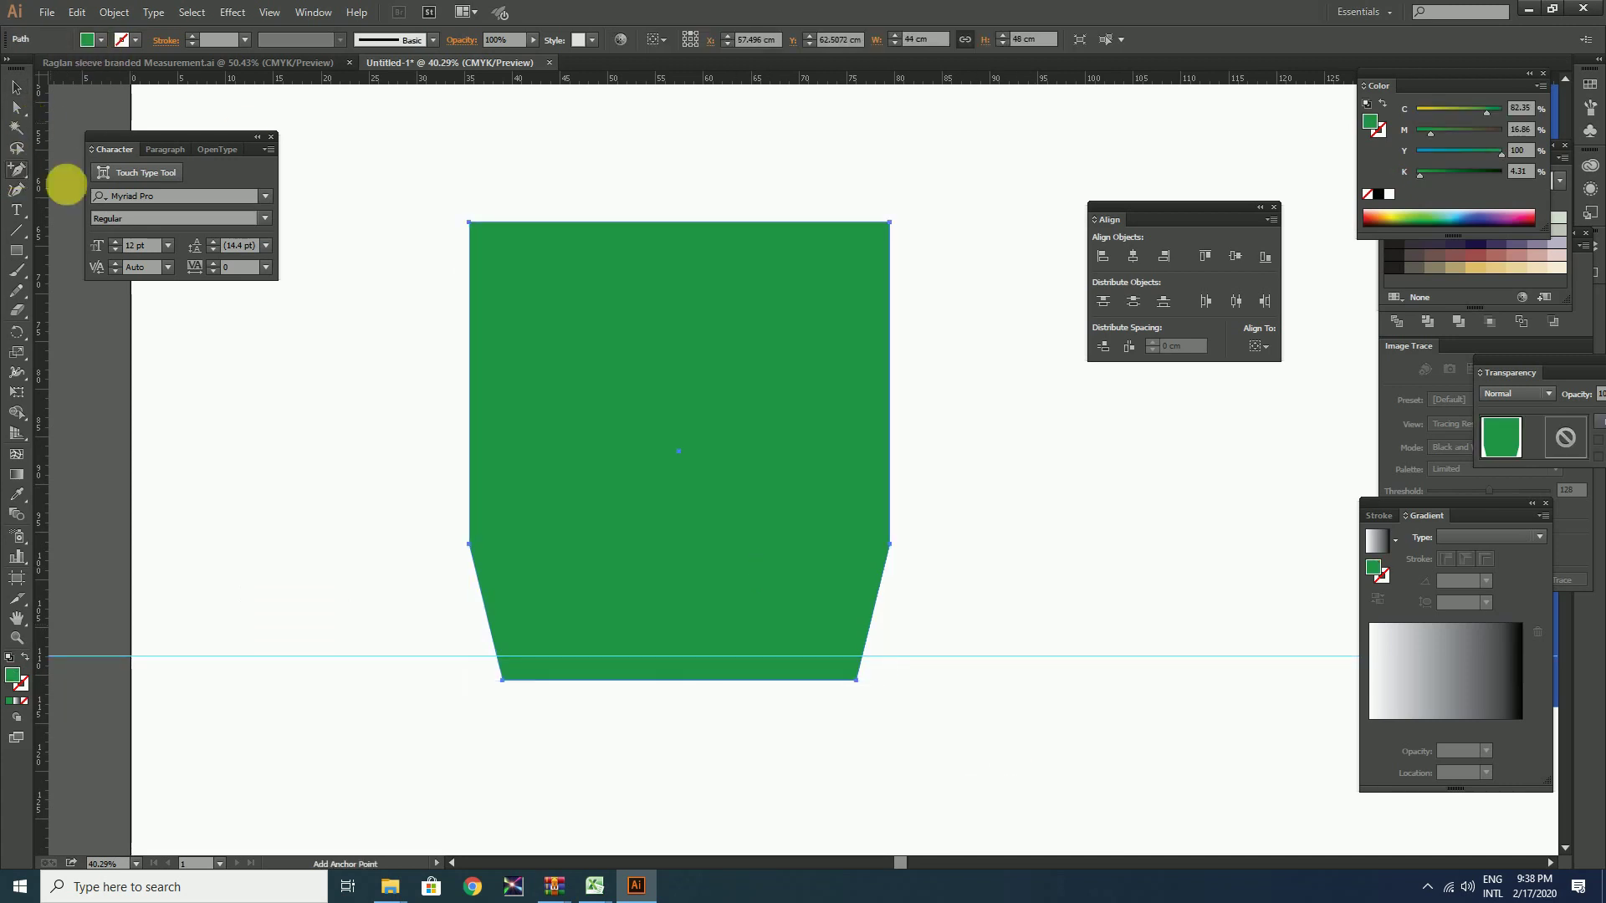
left_click(861, 655)
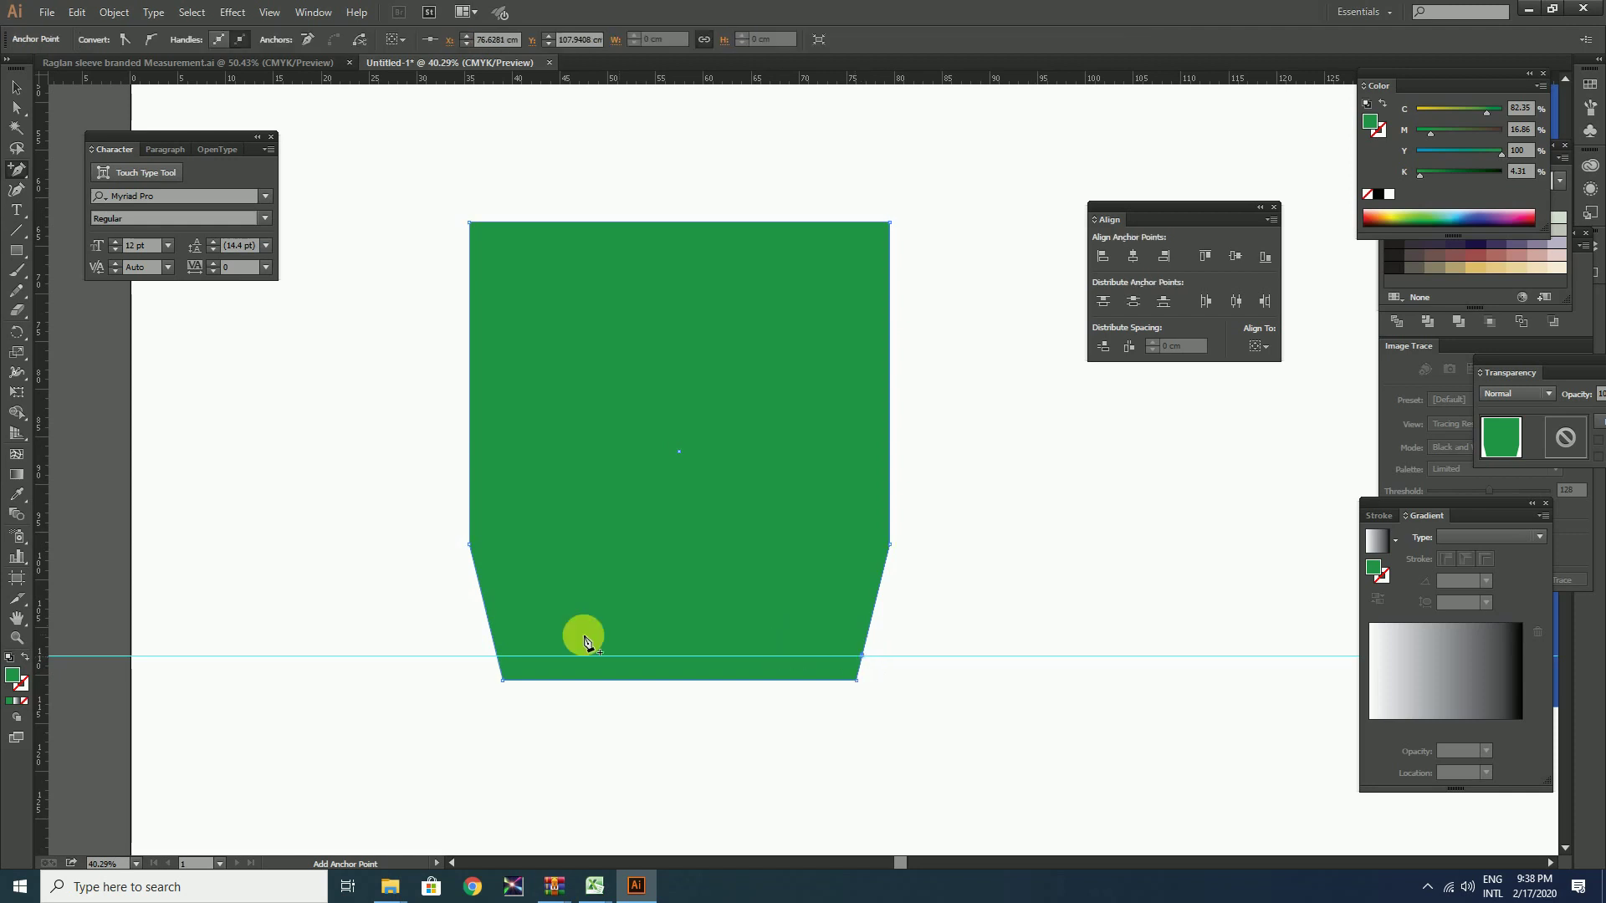
left_click(497, 657)
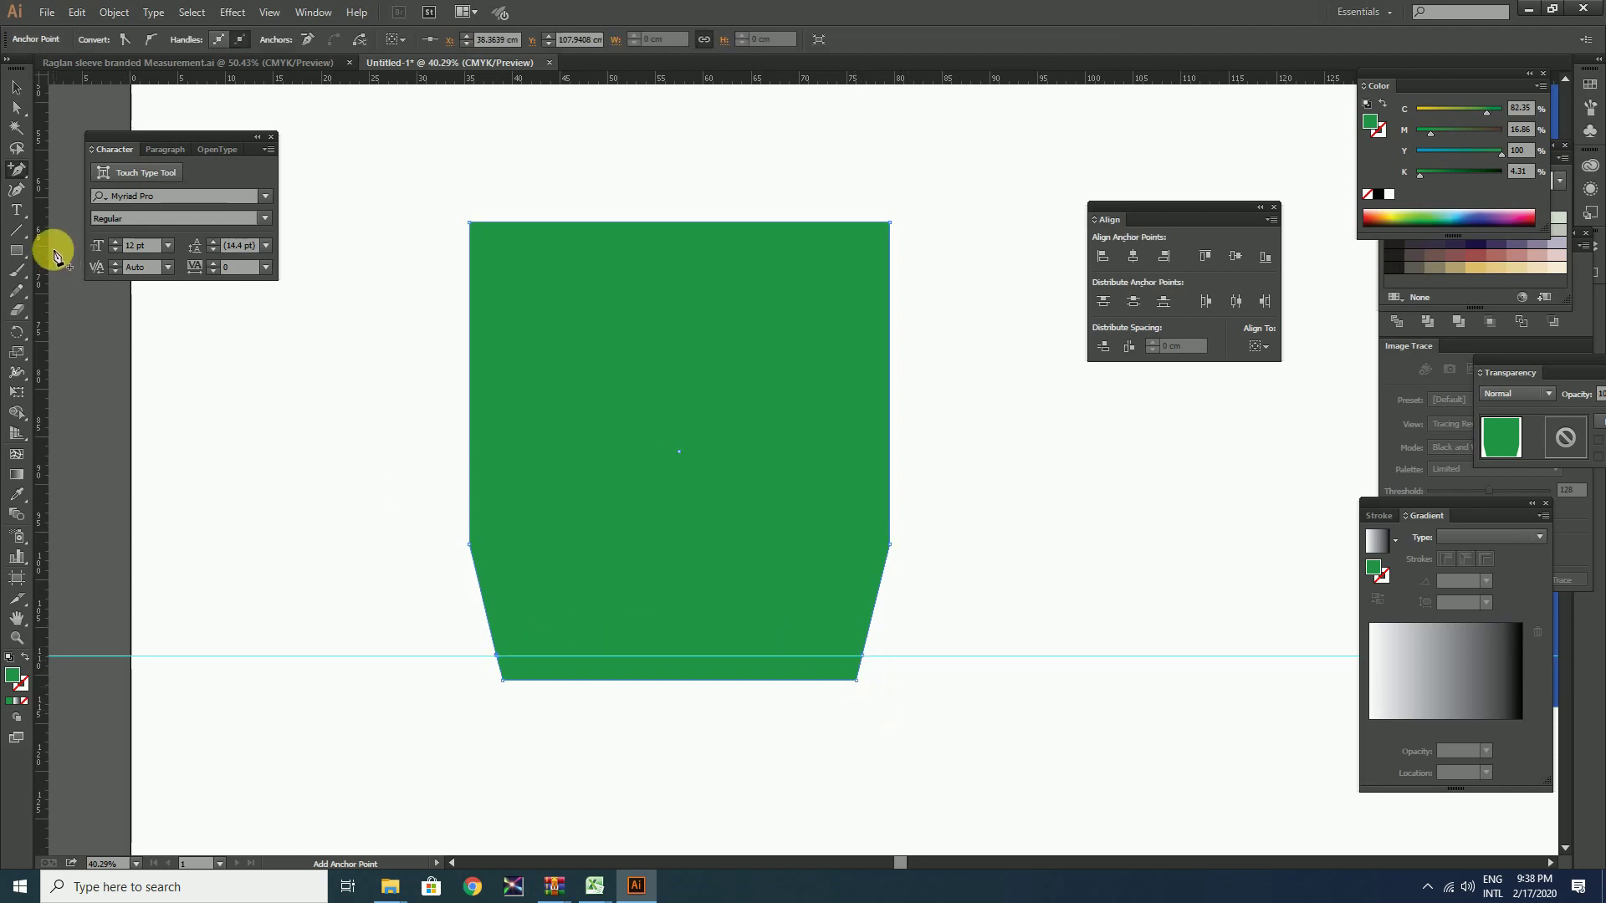
Move each bottom corner anchor of the green shape 1.25 cm horizontally outward to flare the hem below the guide.
left_click(17, 108)
left_click_drag(880, 674, 806, 709)
key("ctrl+k")
type("1.25")
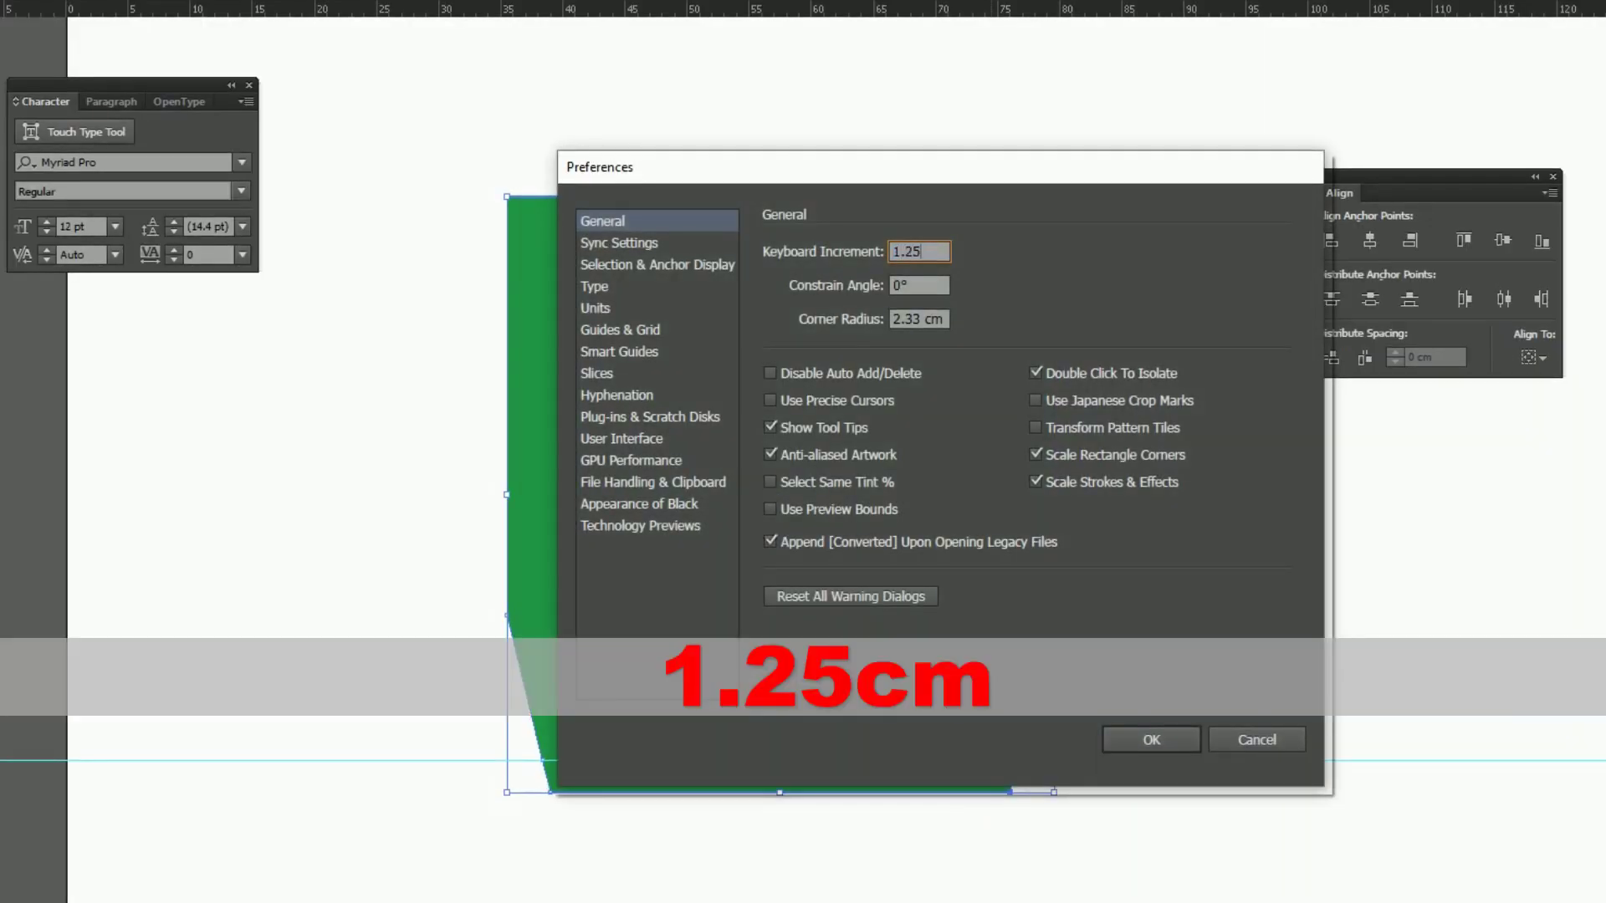
key("Return")
key("Right")
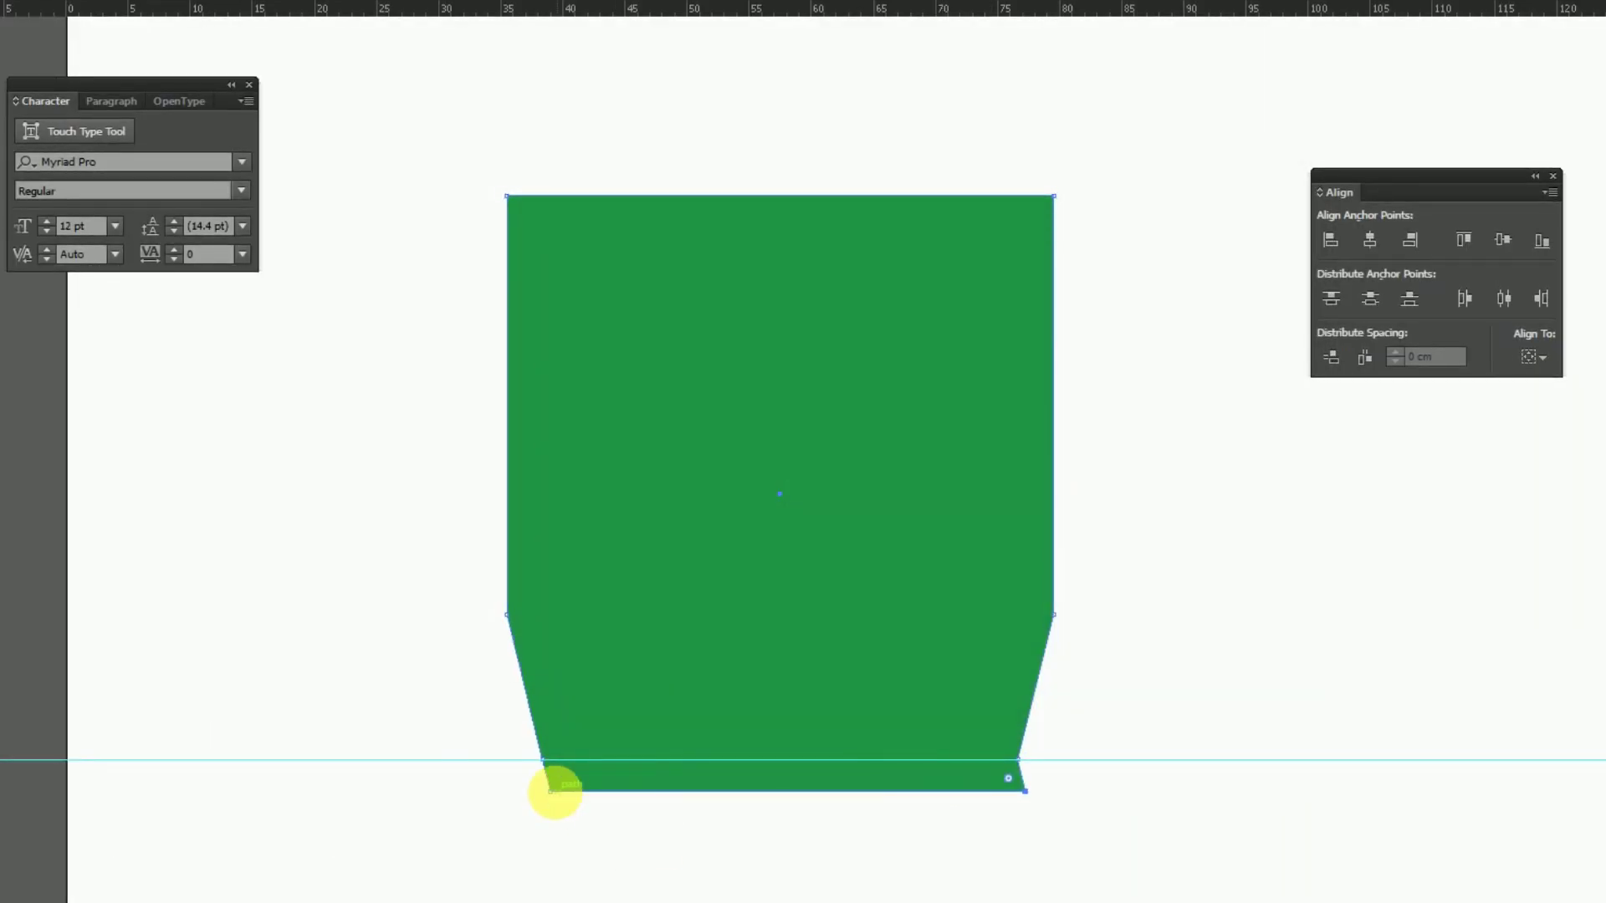
left_click_drag(512, 787, 609, 831)
key("Left")
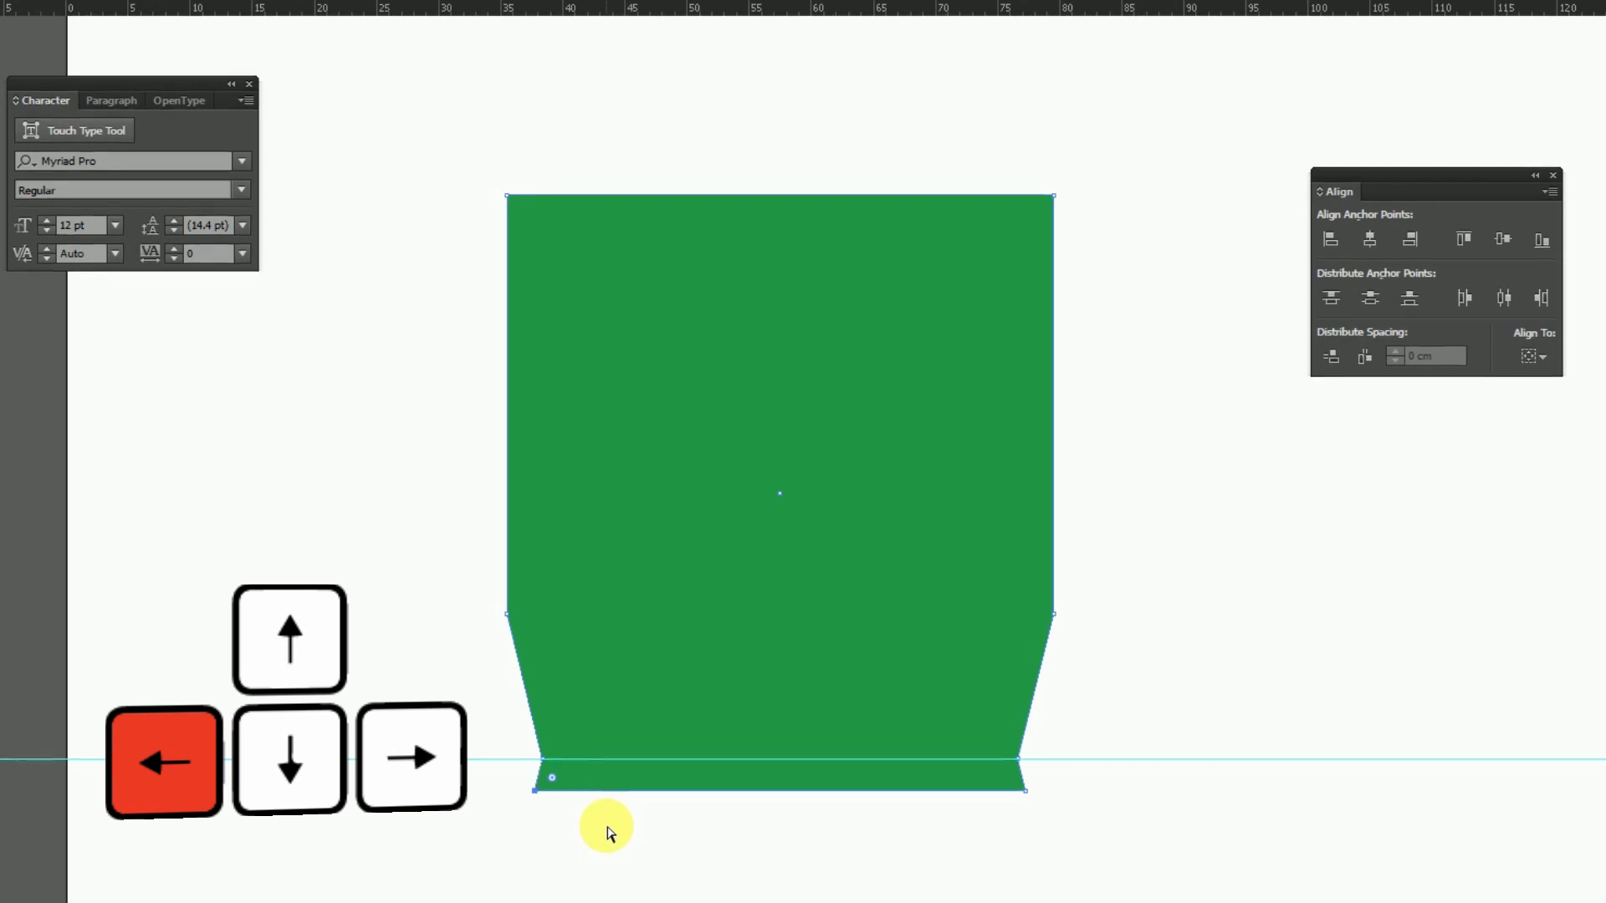
left_click(1115, 525)
Place a vertical guide on the green shape's left edge, move it 16.5 cm to the right and lock the guides.
key("z")
left_click_drag(413, 101, 1222, 893)
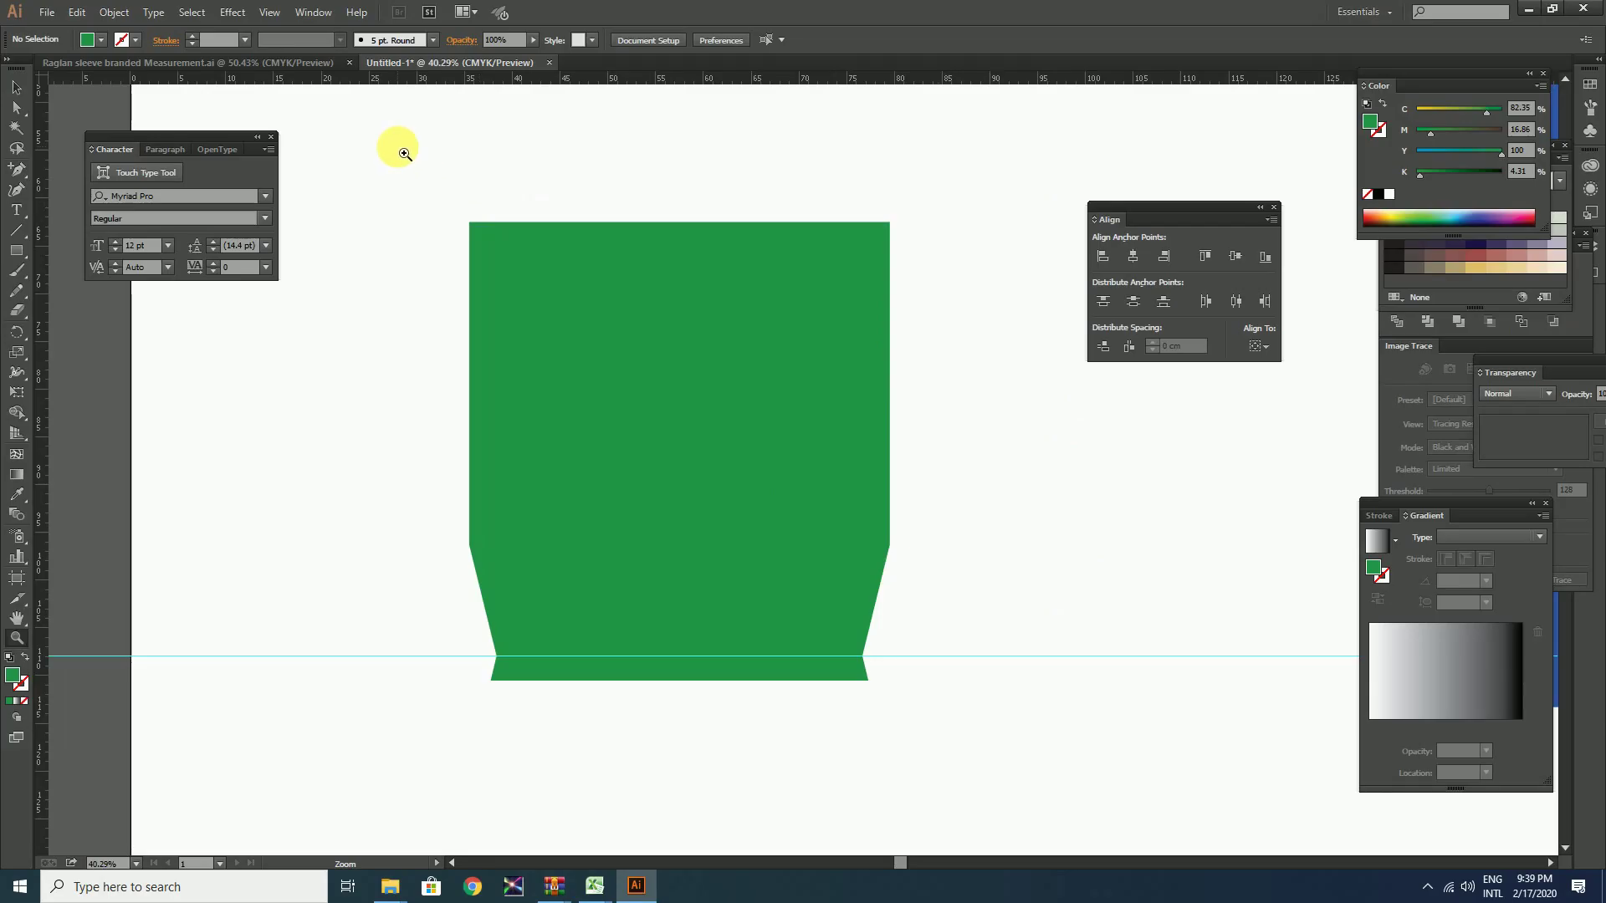
left_click_drag(1024, 759, 1024, 760)
left_click(26, 114)
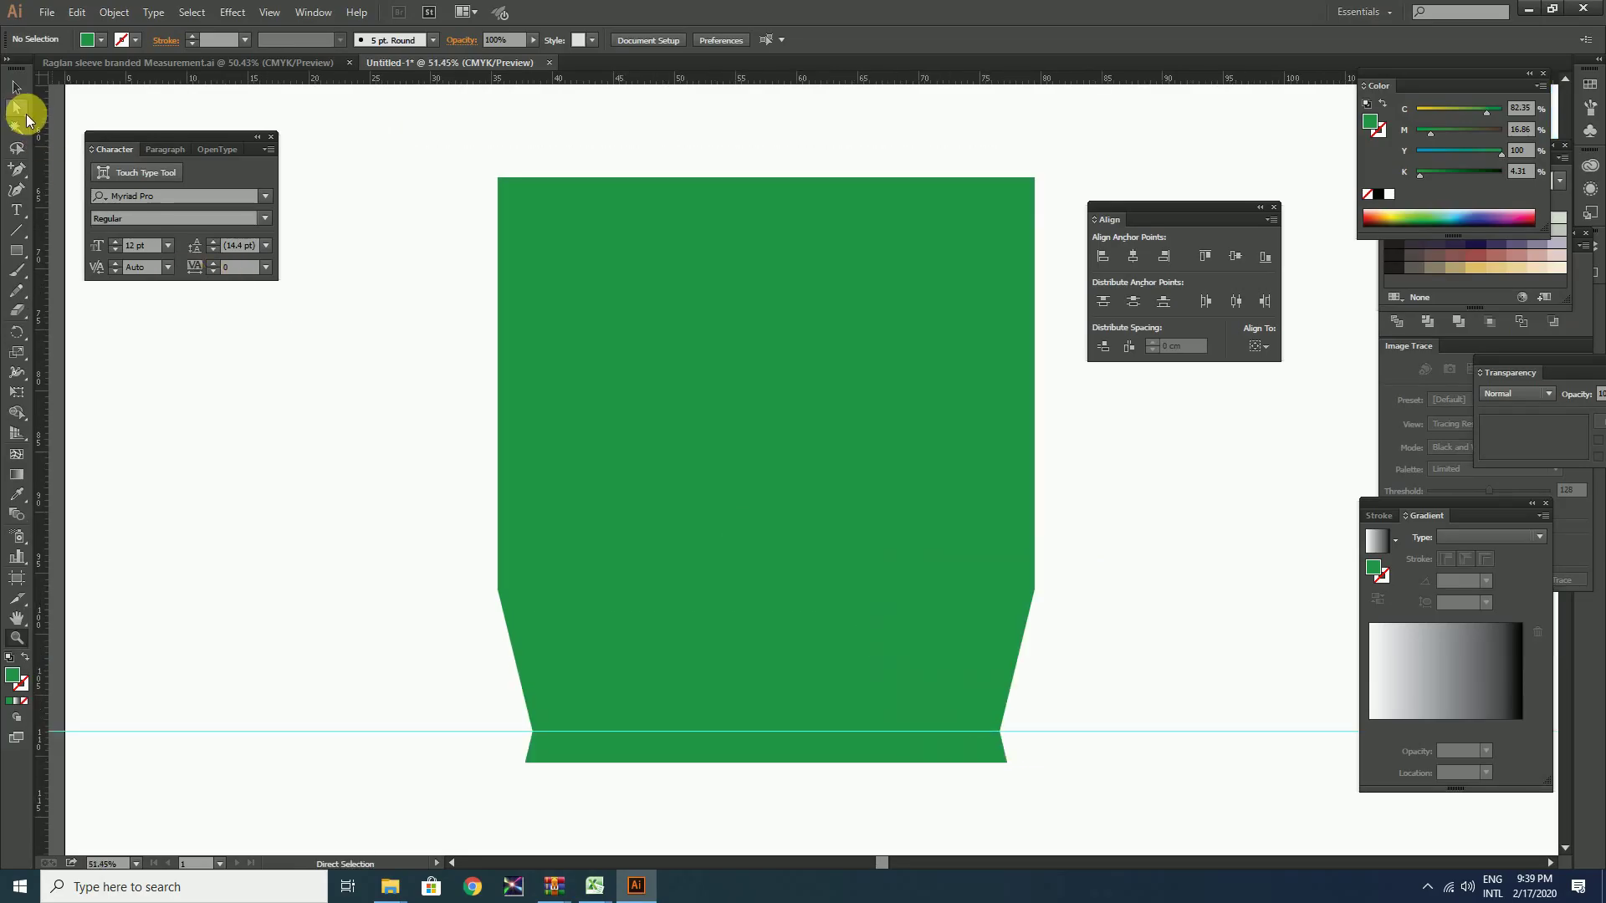
left_click_drag(43, 268, 575, 139)
right_click(395, 266)
left_click(459, 419)
key("ctrl+k")
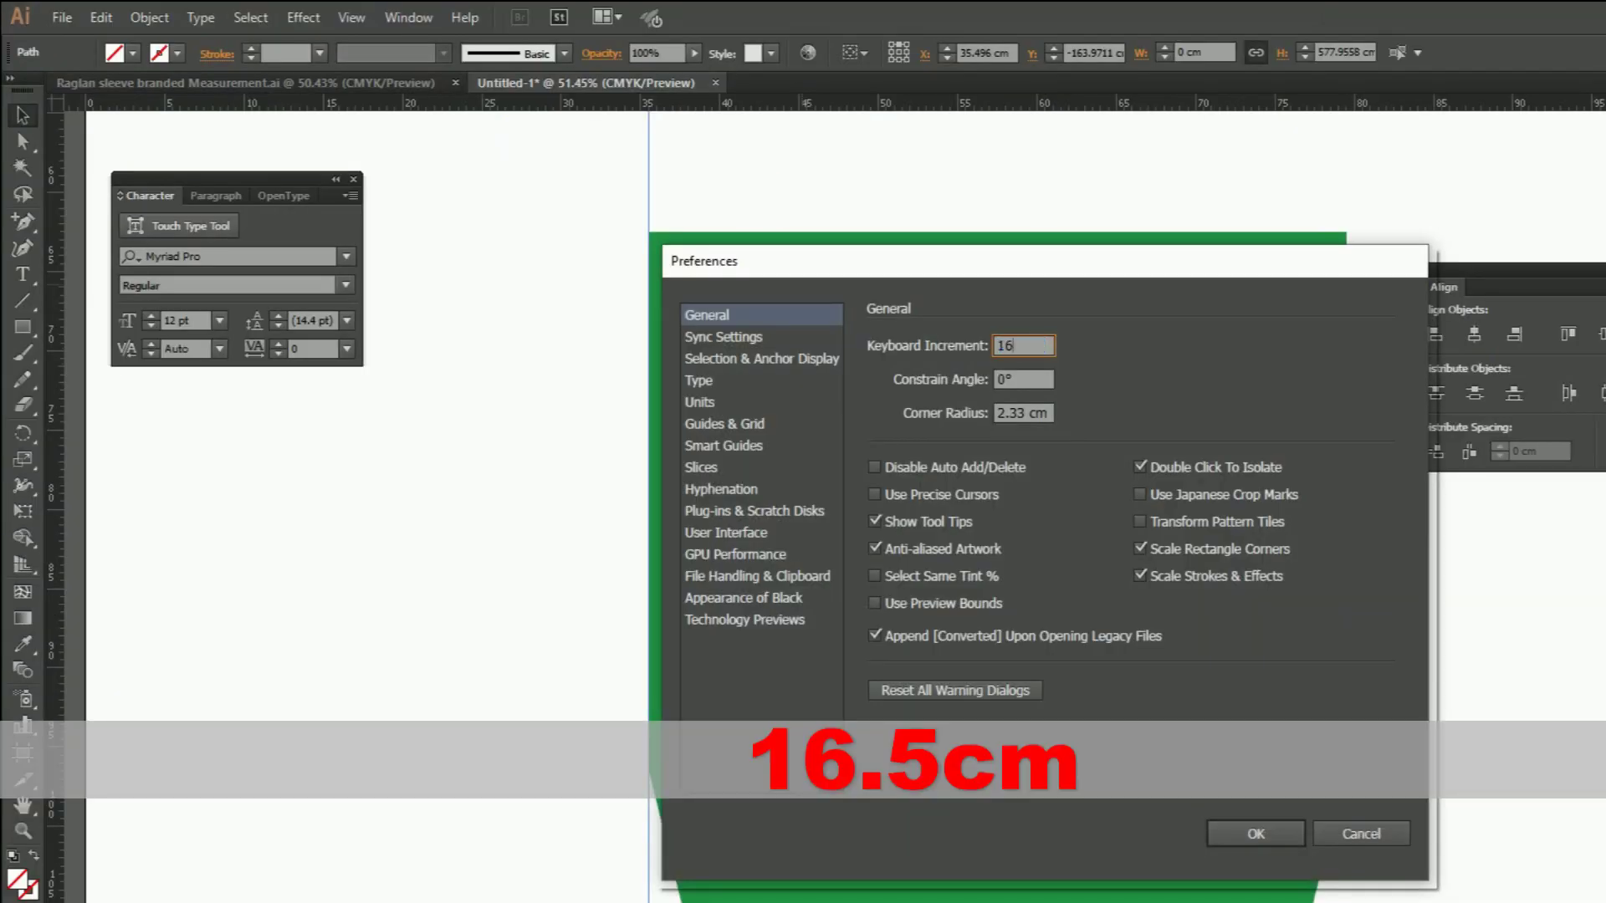
type("16.5")
key("Return")
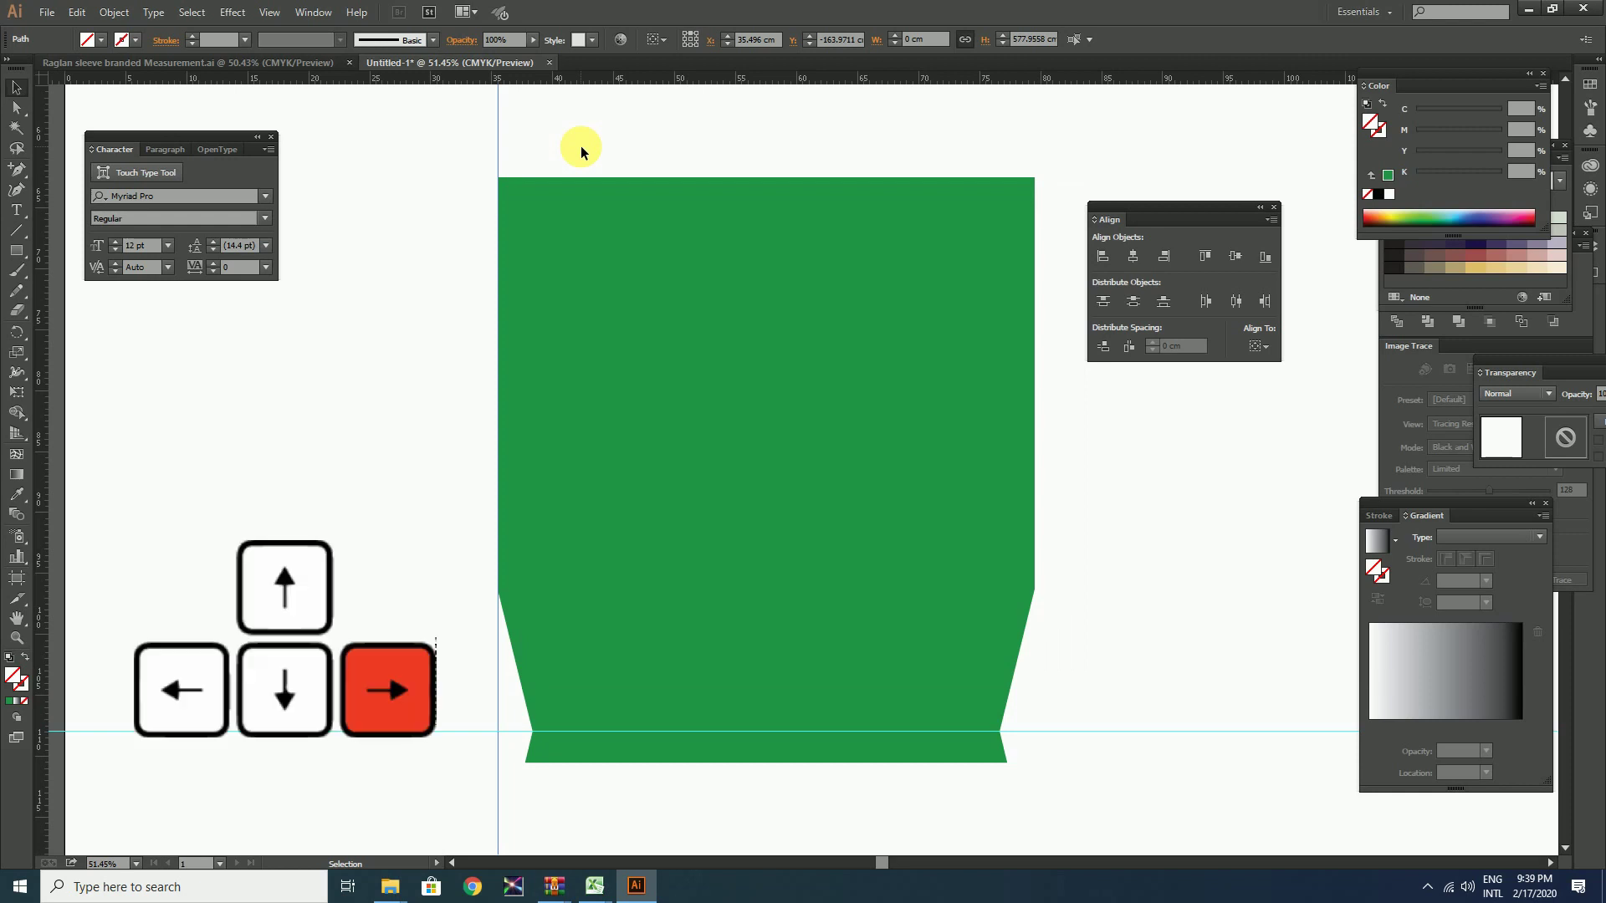
key("Right")
right_click(779, 148)
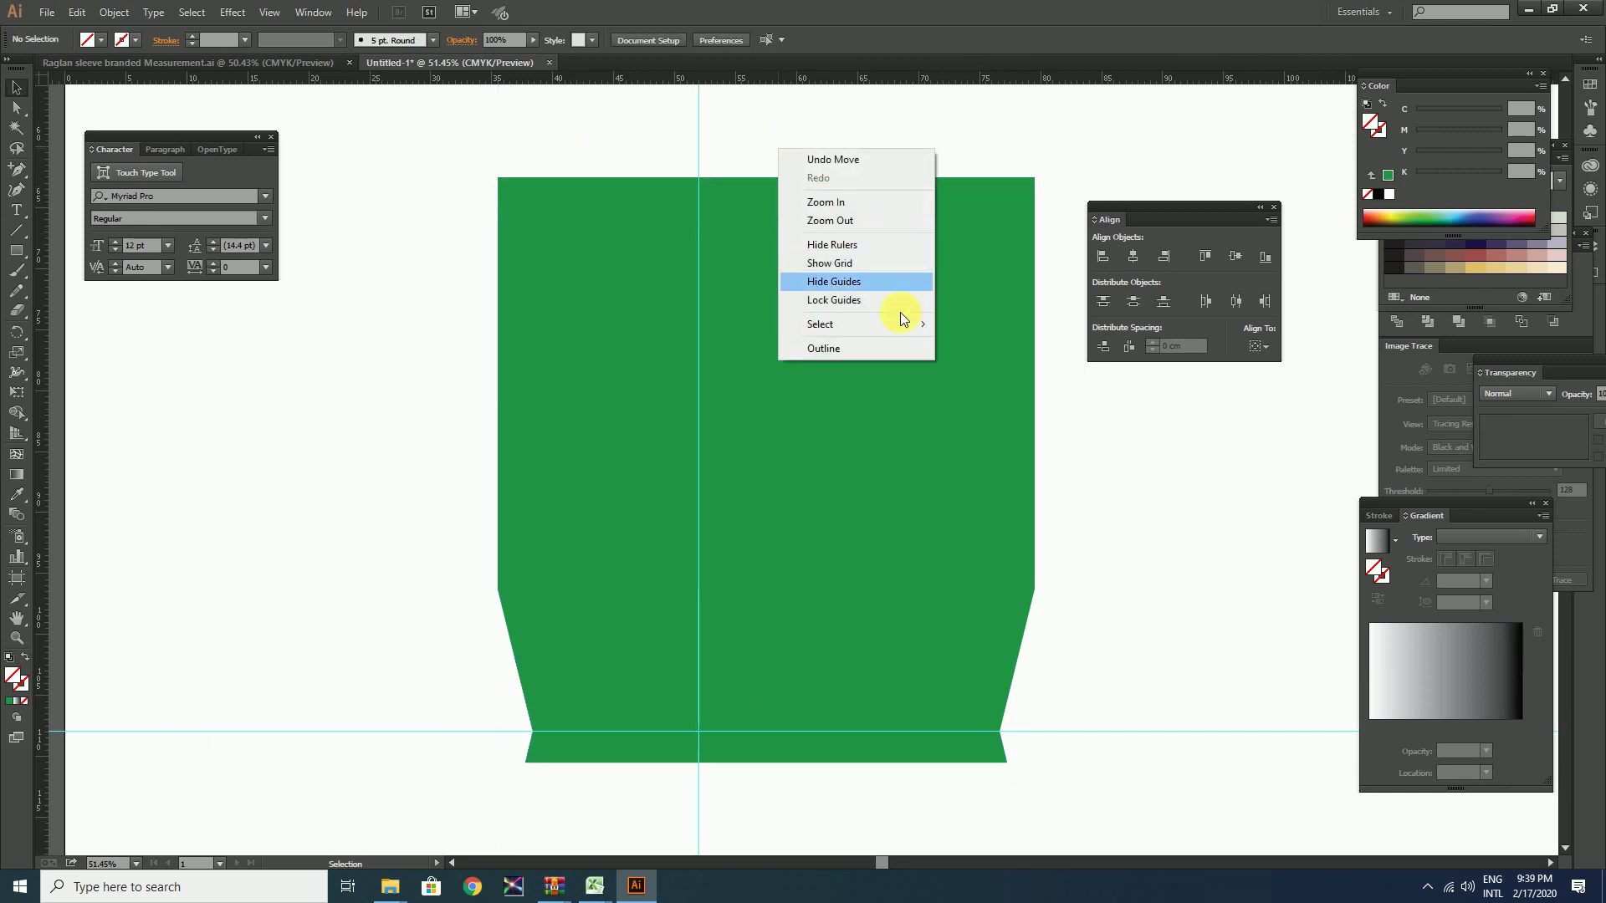
left_click(836, 300)
Add an anchor point on the green shape's top edge where the vertical guide crosses it.
left_click(777, 240)
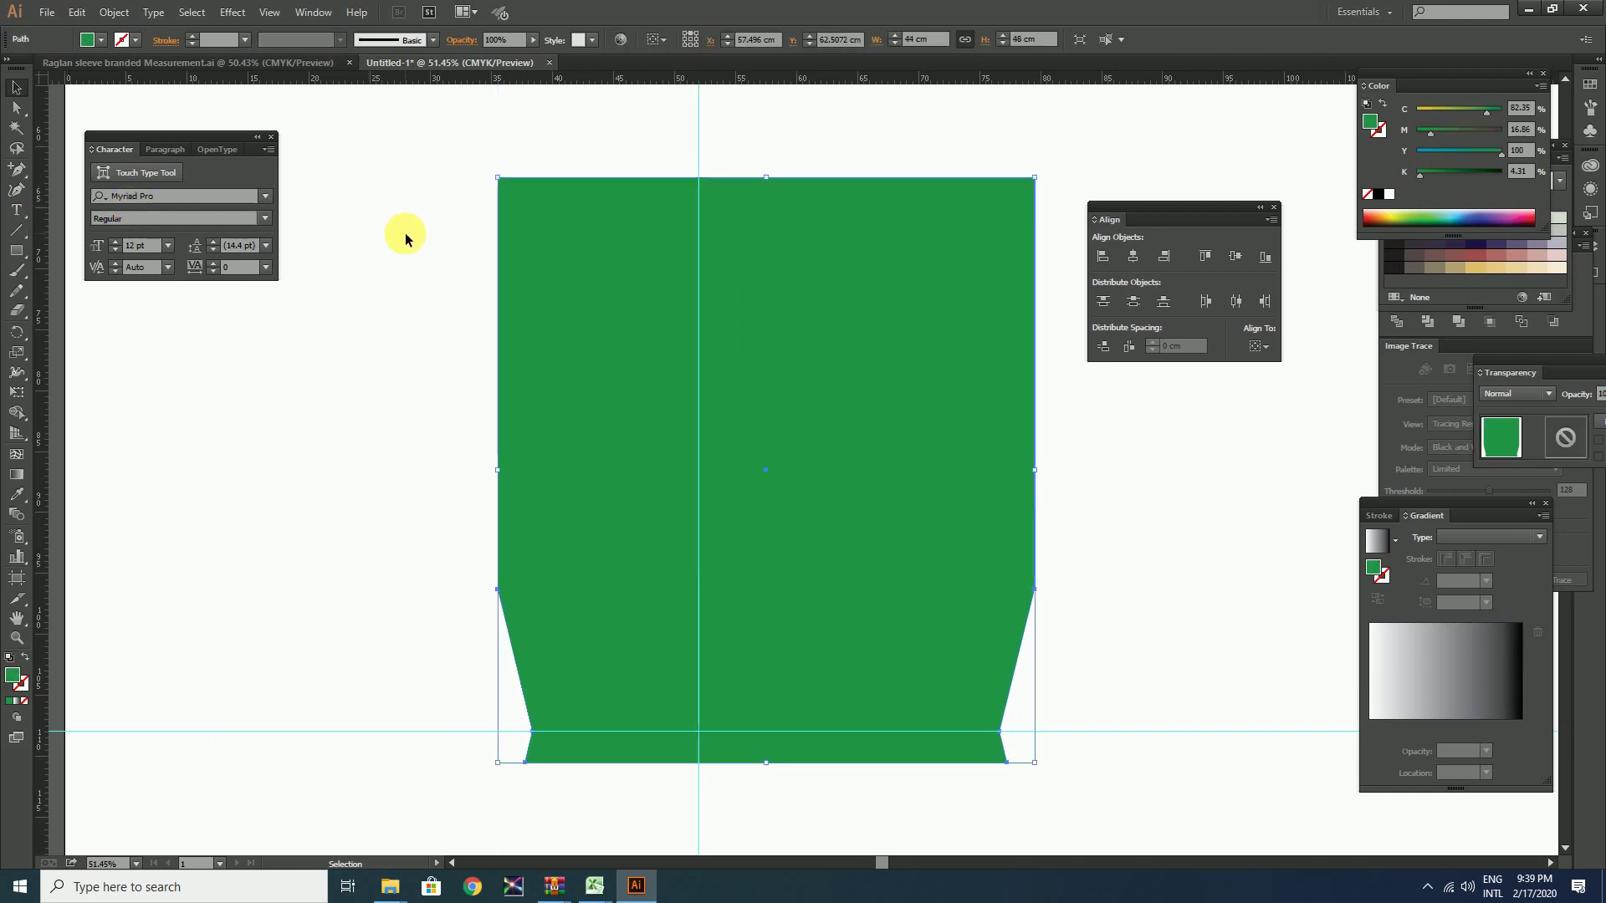
left_click(18, 176)
left_click_drag(16, 174, 93, 201)
left_click(698, 177)
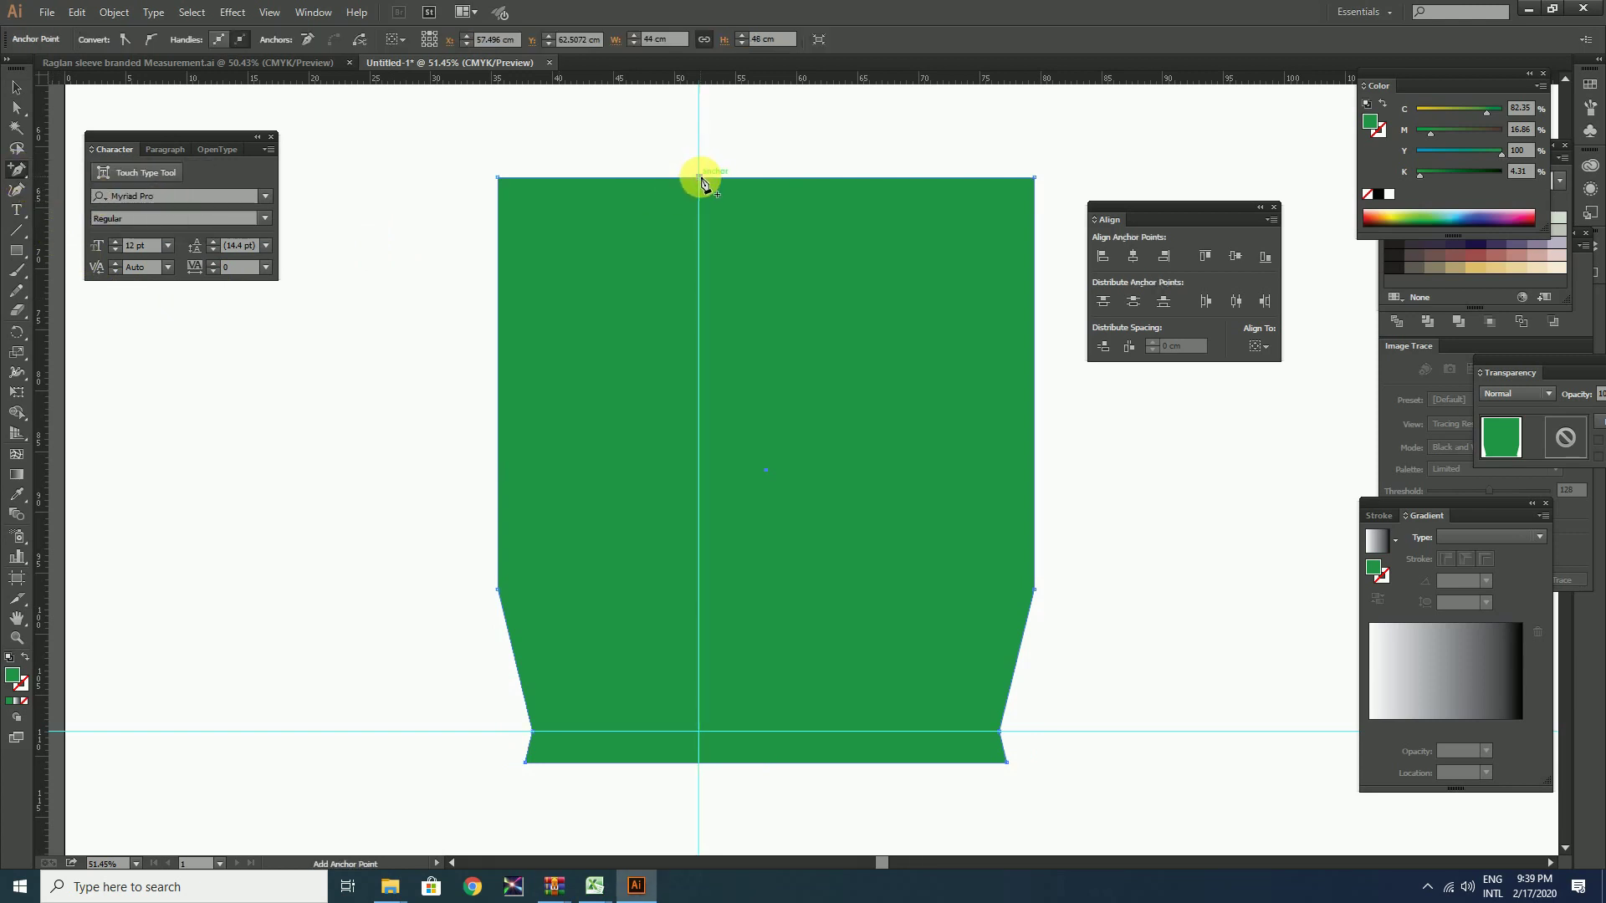
Move the green shape's top-left corner anchor down 5 cm.
left_click_drag(771, 199, 831, 294)
key("a")
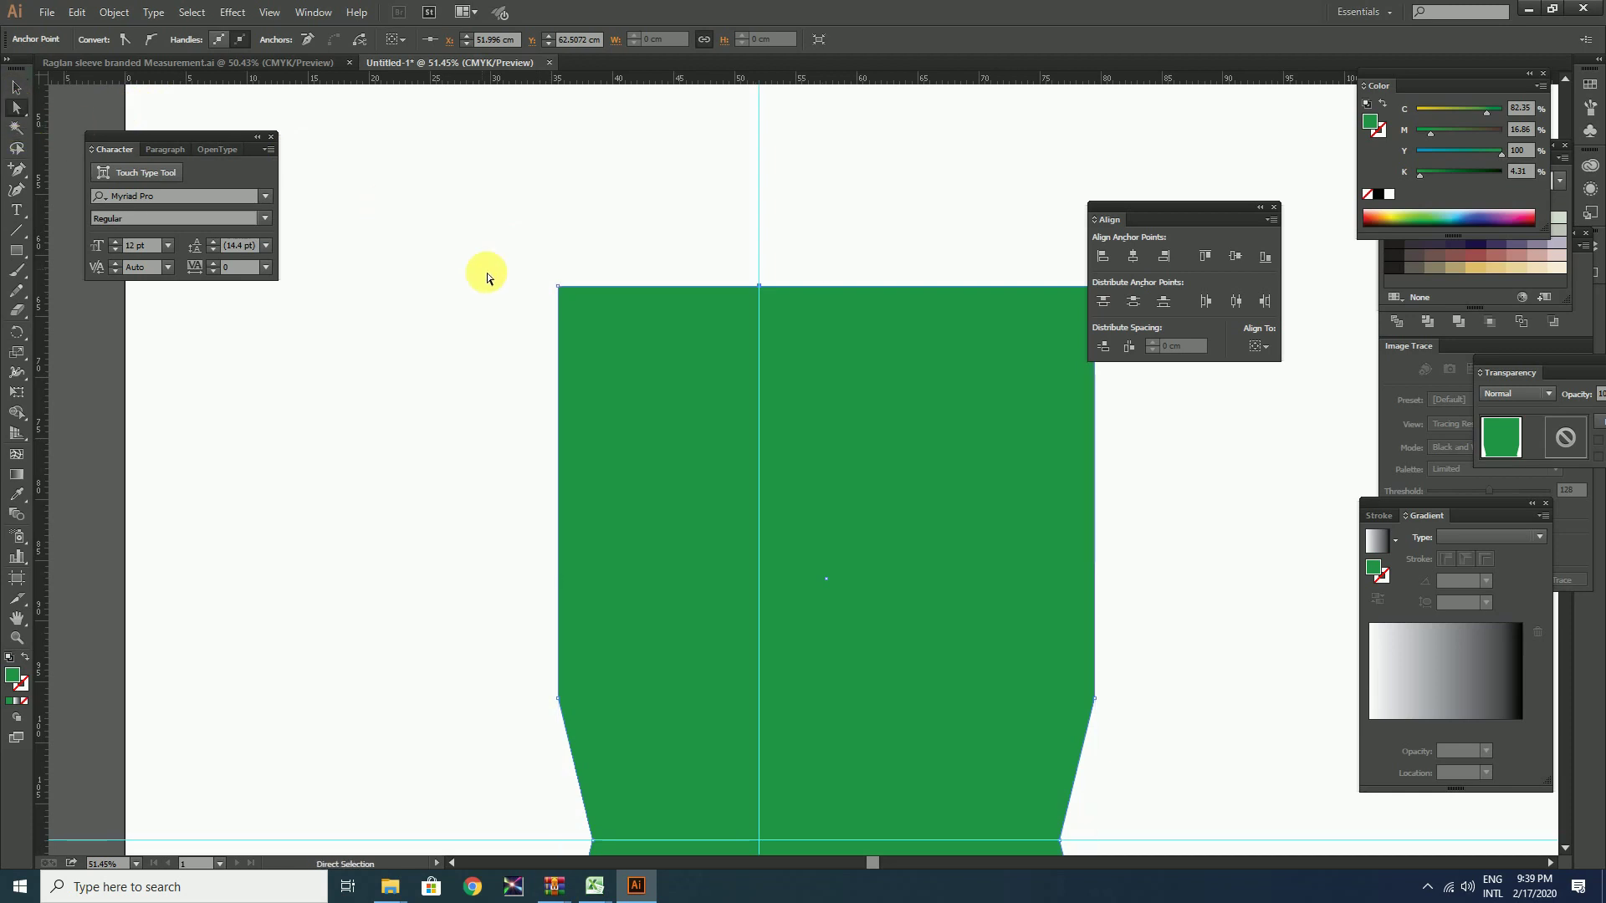
left_click(604, 324)
key("ctrl+k")
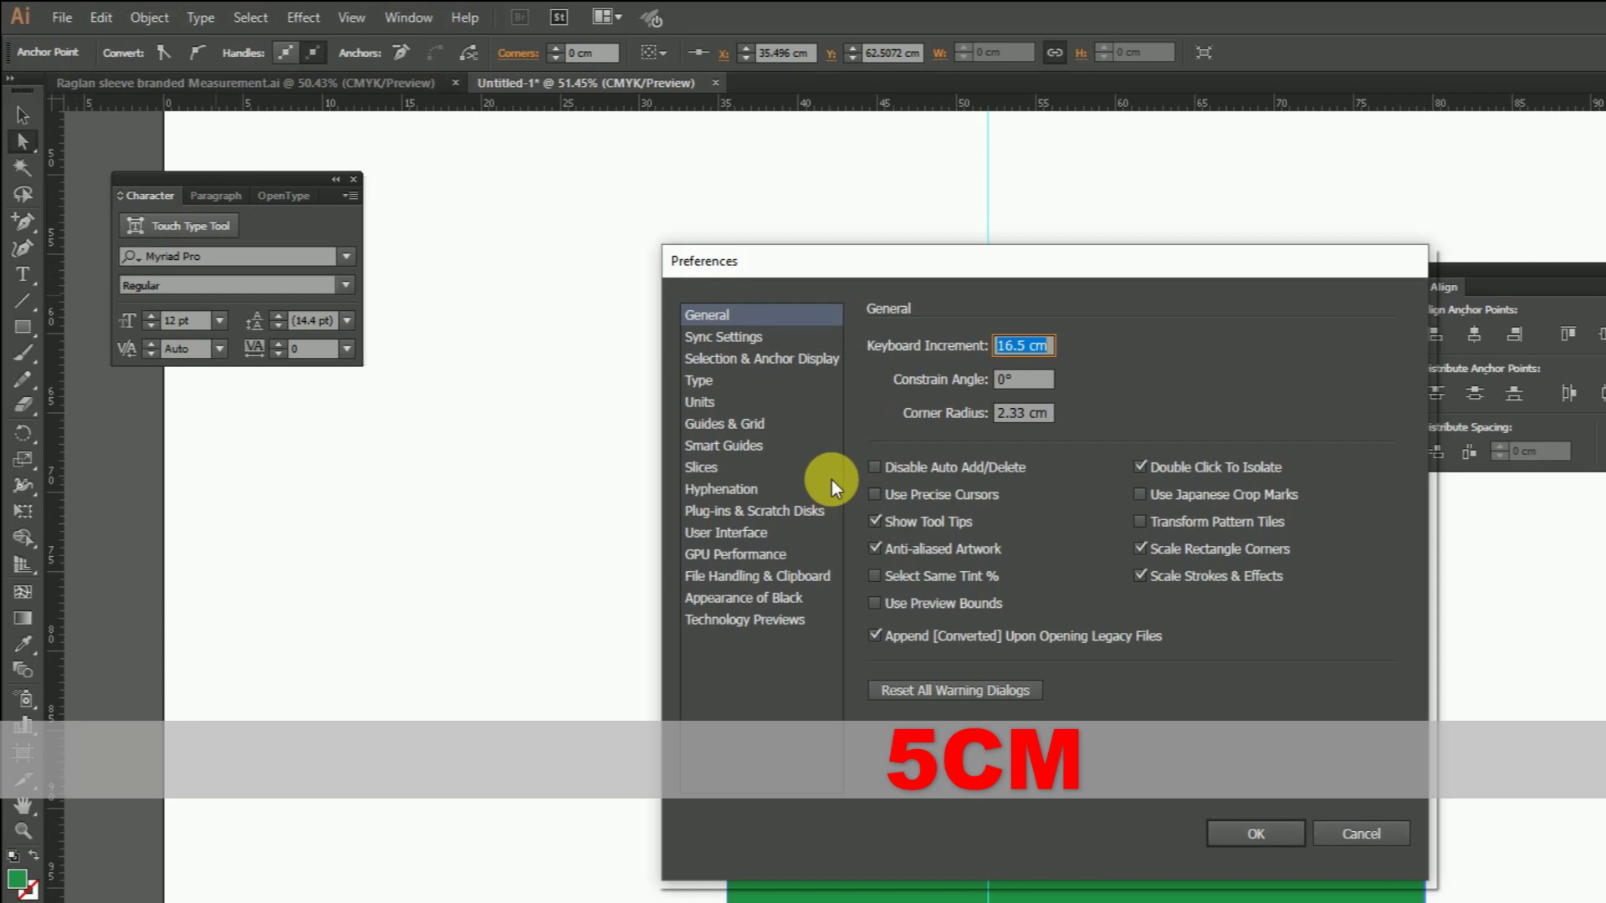
type("5")
key("Return")
key("Down")
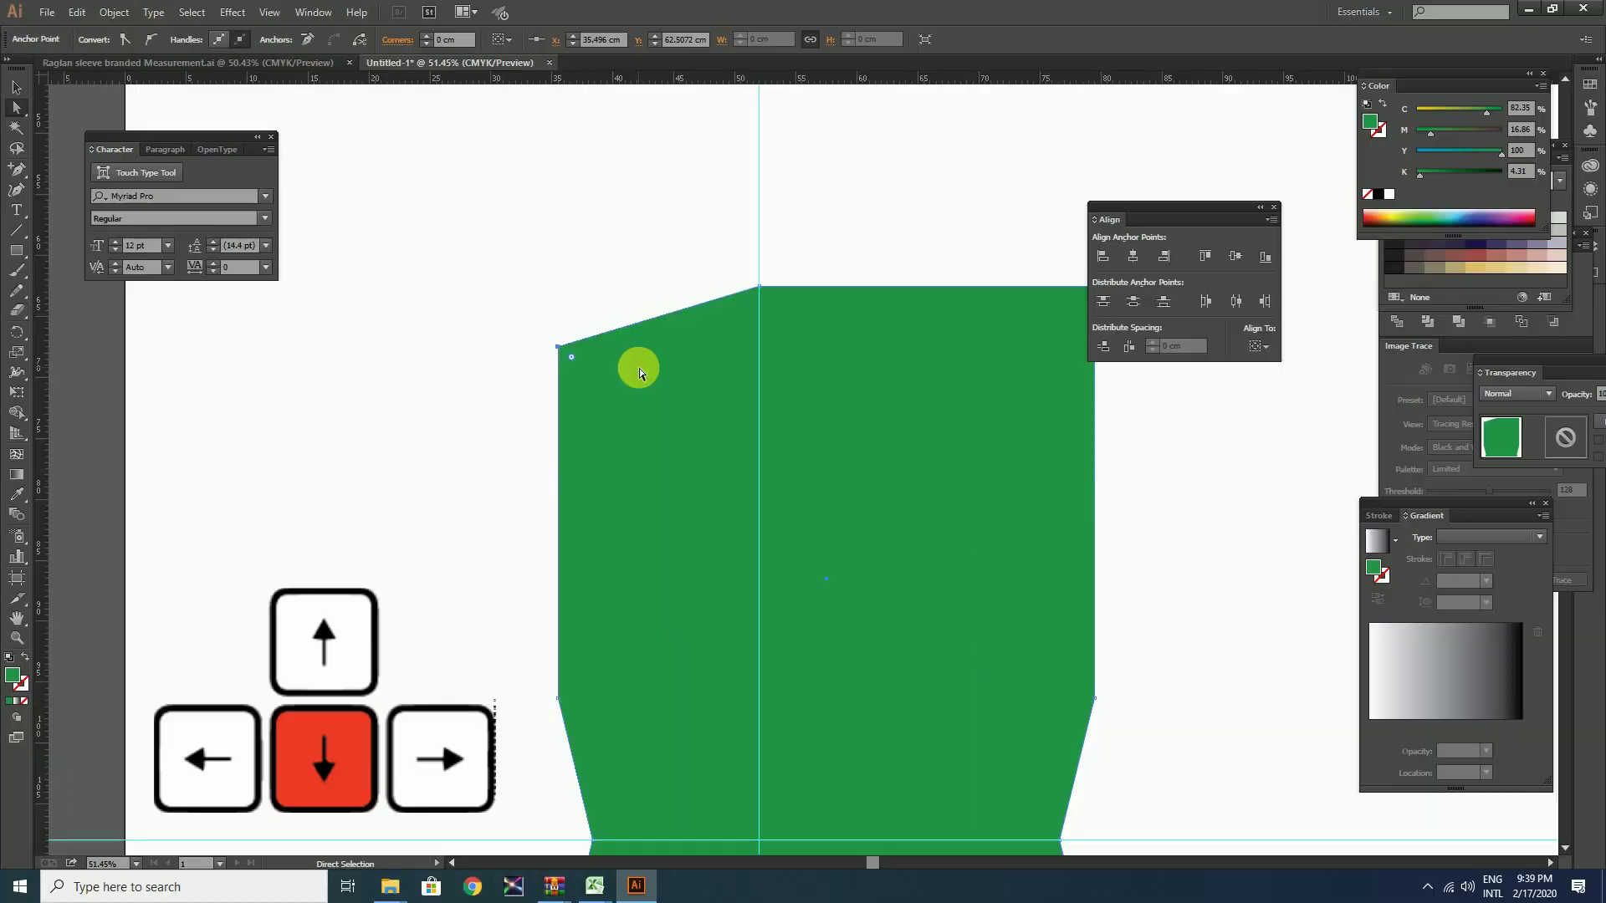
left_click(633, 249)
Place a second vertical guide on the green shape's left edge, move it 9.2 cm right and lock the guides.
left_click_drag(42, 344, 559, 325)
right_click(533, 234)
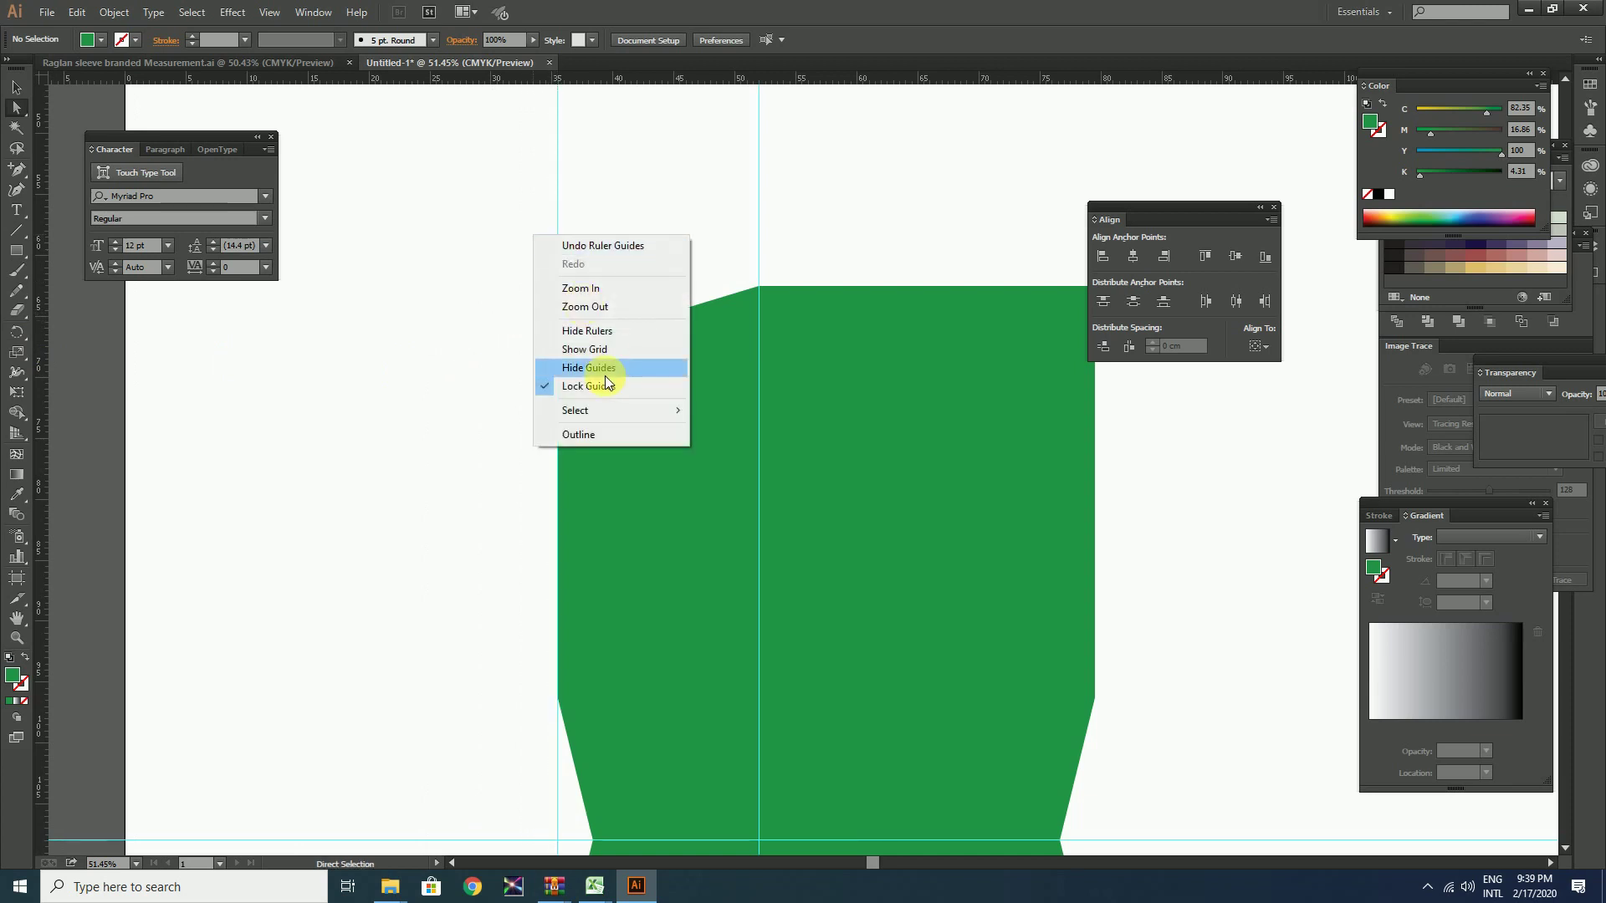
left_click(605, 386)
left_click(558, 212)
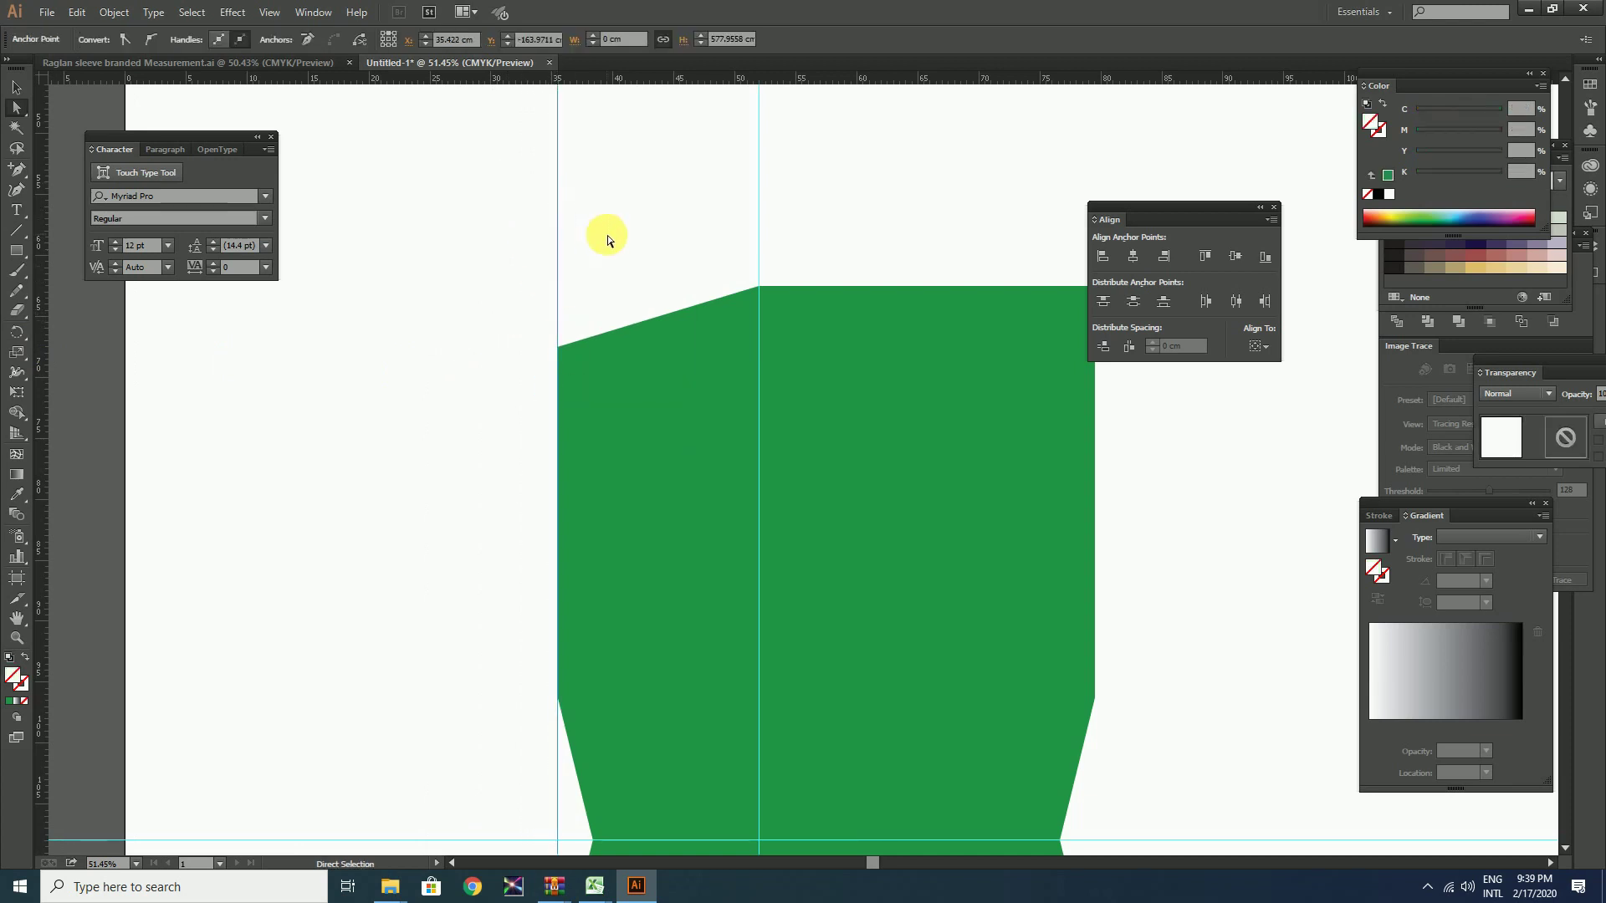
key("ctrl+k")
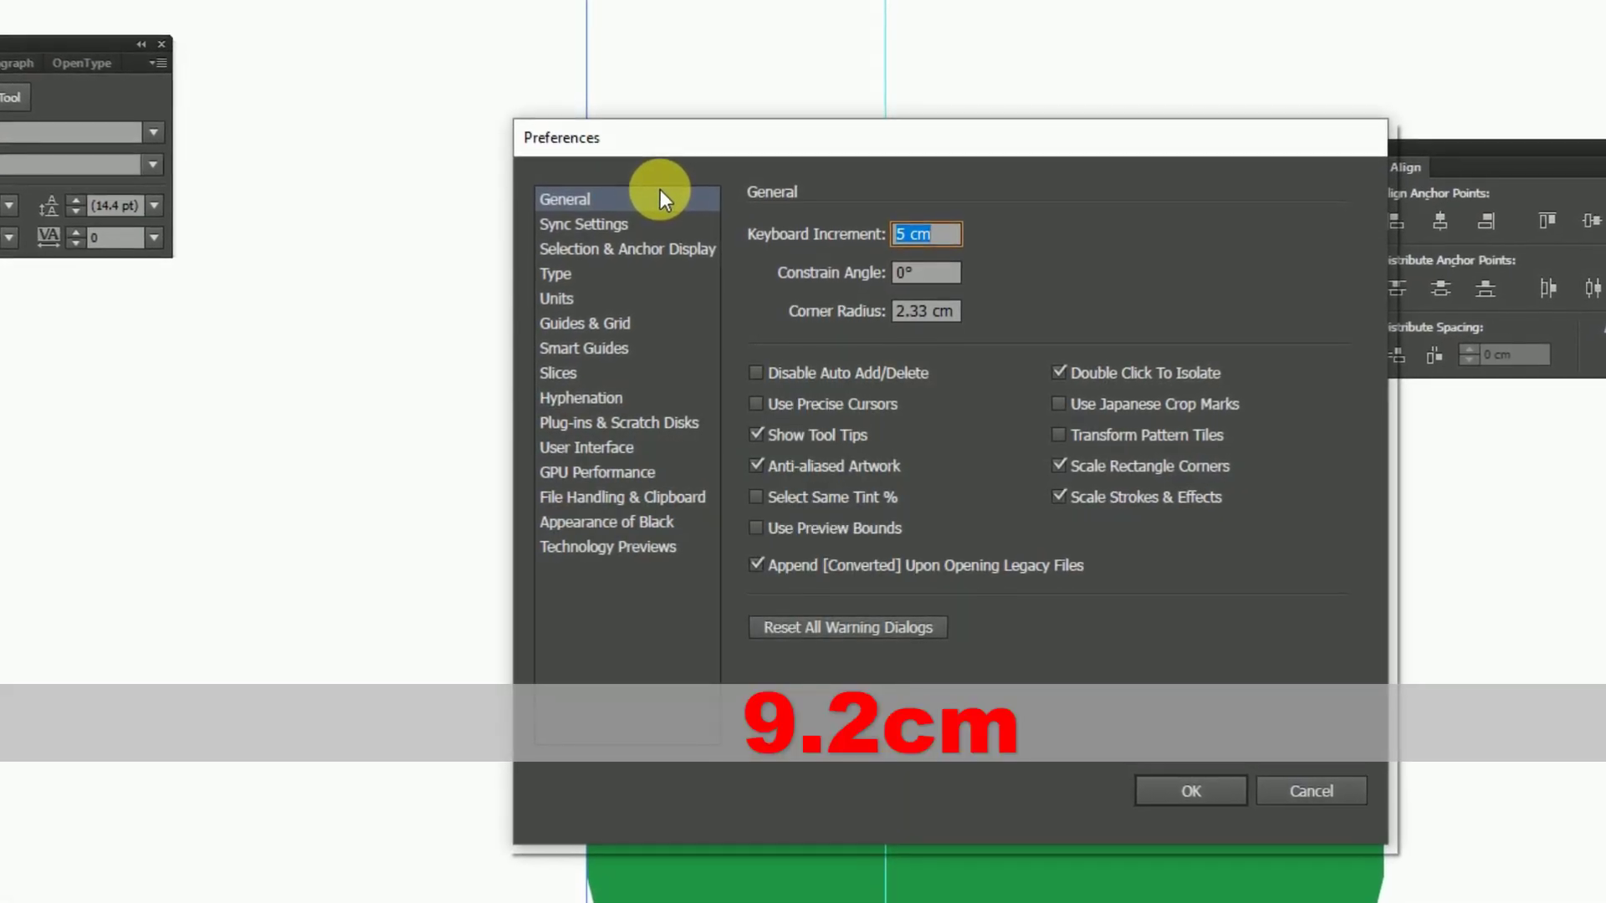
type("9.2")
key("Return")
key("Right")
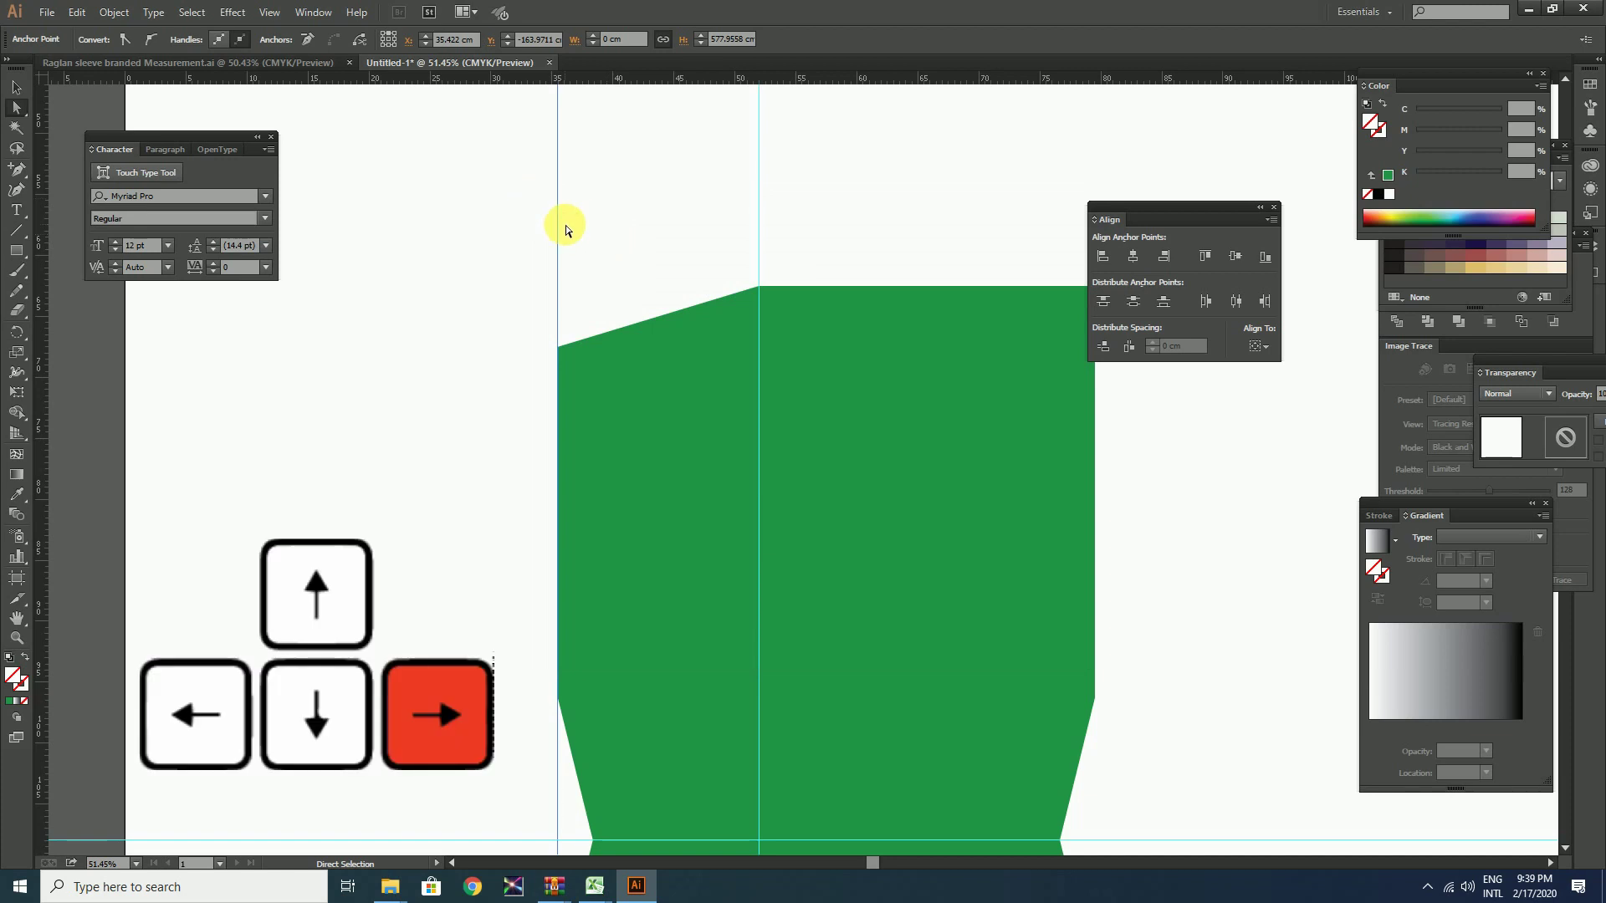
right_click(677, 264)
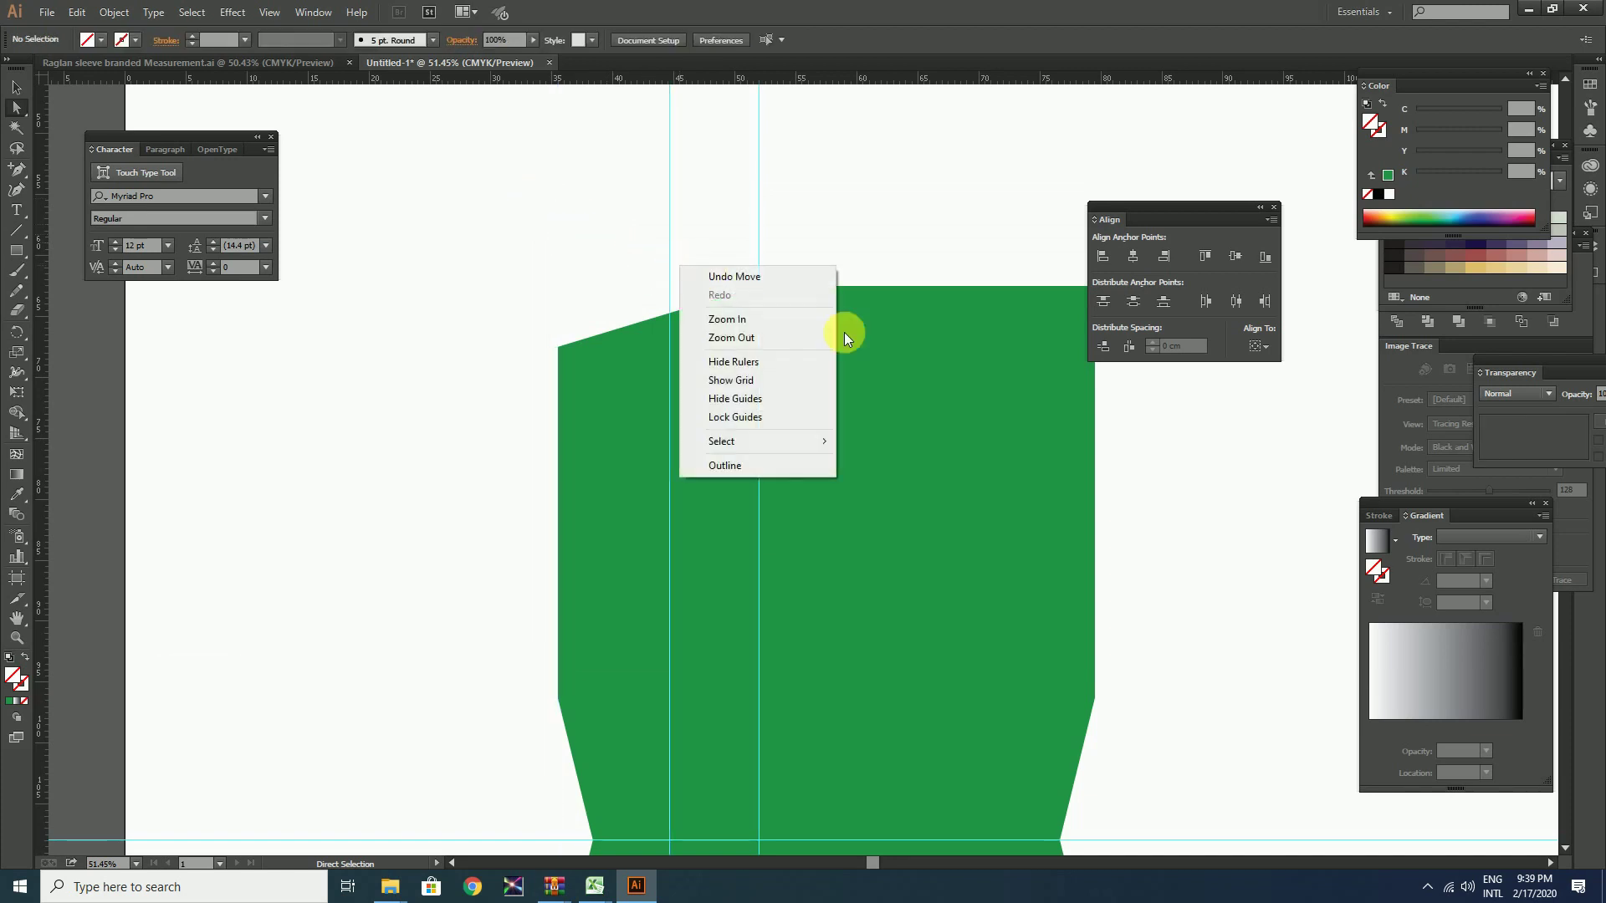
left_click(734, 416)
Add an anchor point on the sloped top edge where the newly placed vertical guide crosses it.
scroll(717, 282, "up", 5)
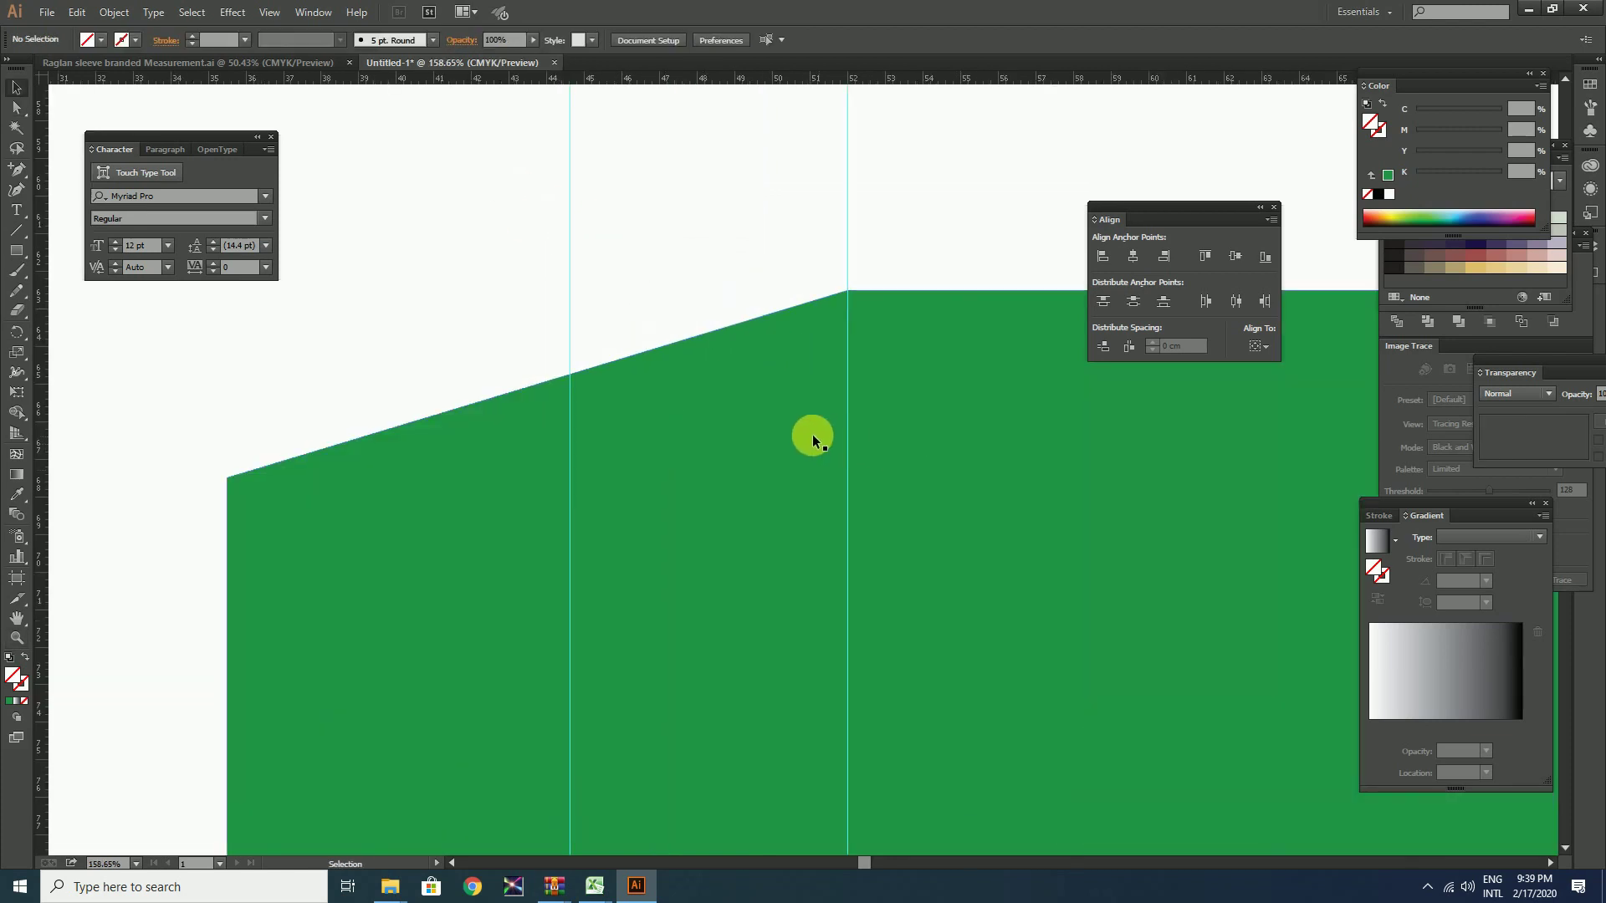
key("v")
left_click(685, 403)
left_click(16, 167)
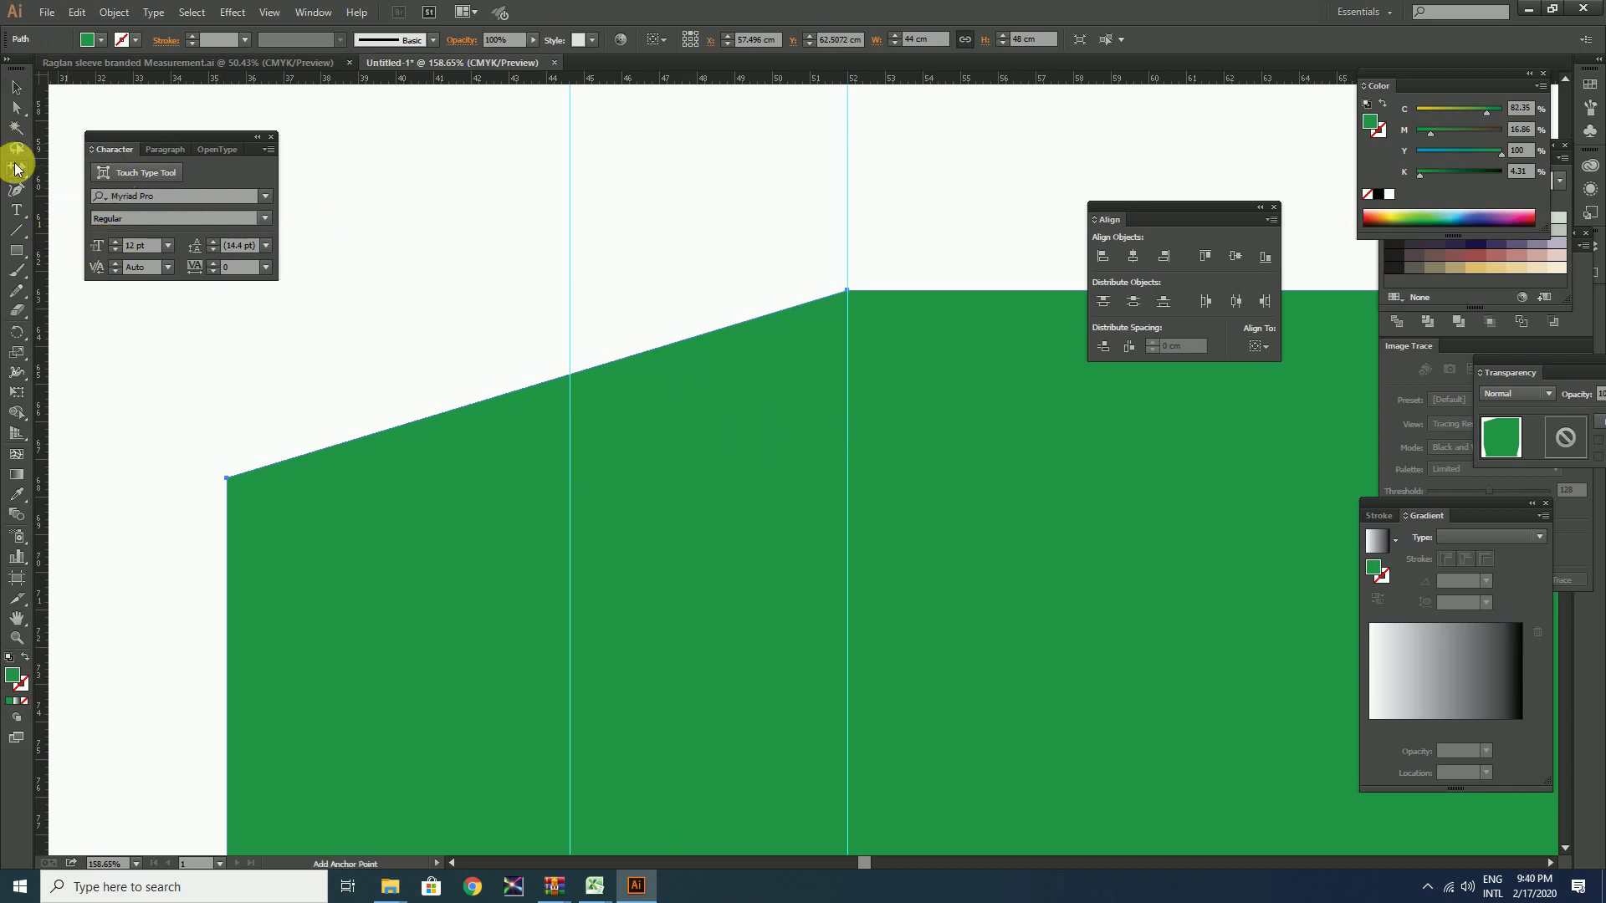
left_click(571, 383)
left_click(681, 287, "ctrl")
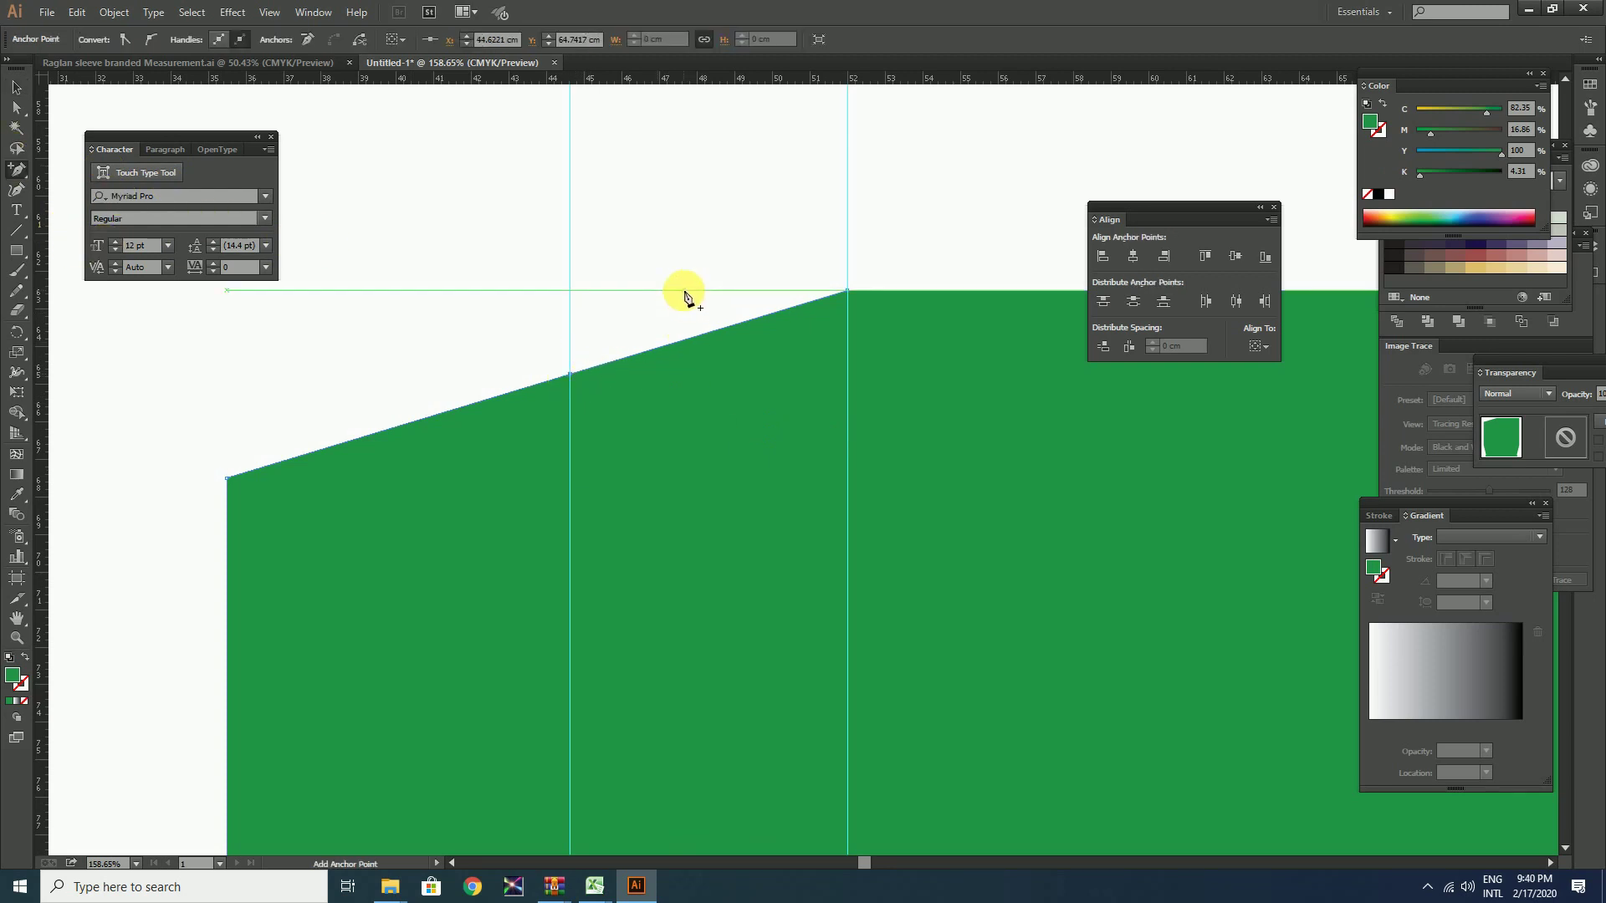
Move the green shape's upper-left corner anchor 11.7 cm right and 14.5 cm down.
key("ctrl+minus")
key("ctrl+minus")
key("ctrl+minus")
key("ctrl+minus")
key("ctrl+minus")
key("z")
left_click(960, 583)
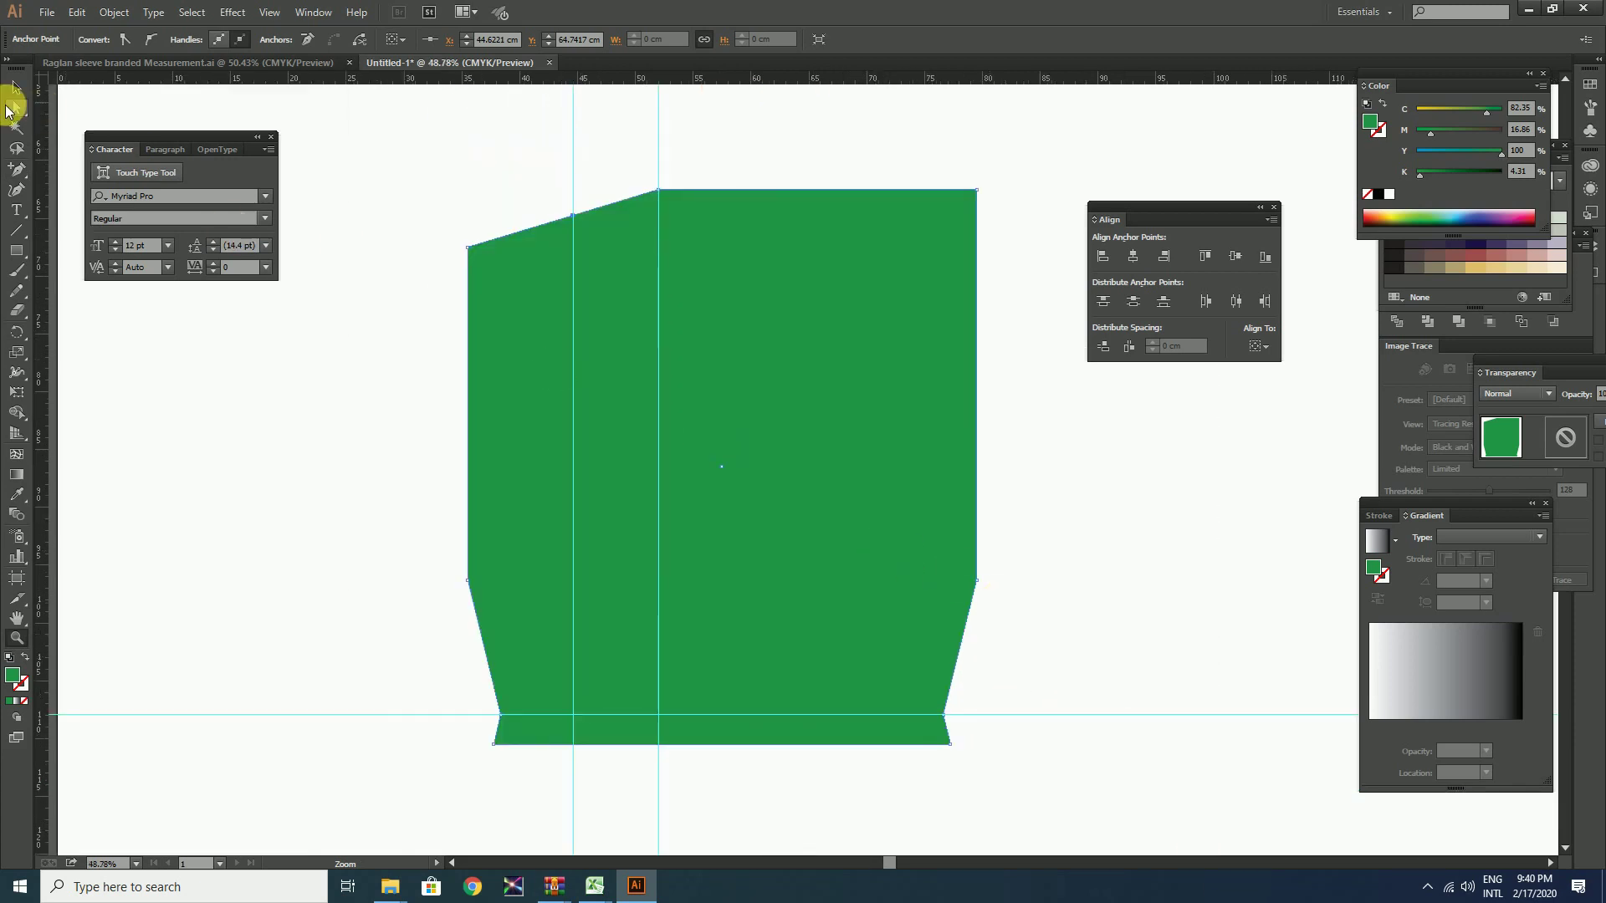
left_click(17, 114)
left_click_drag(431, 201, 495, 278)
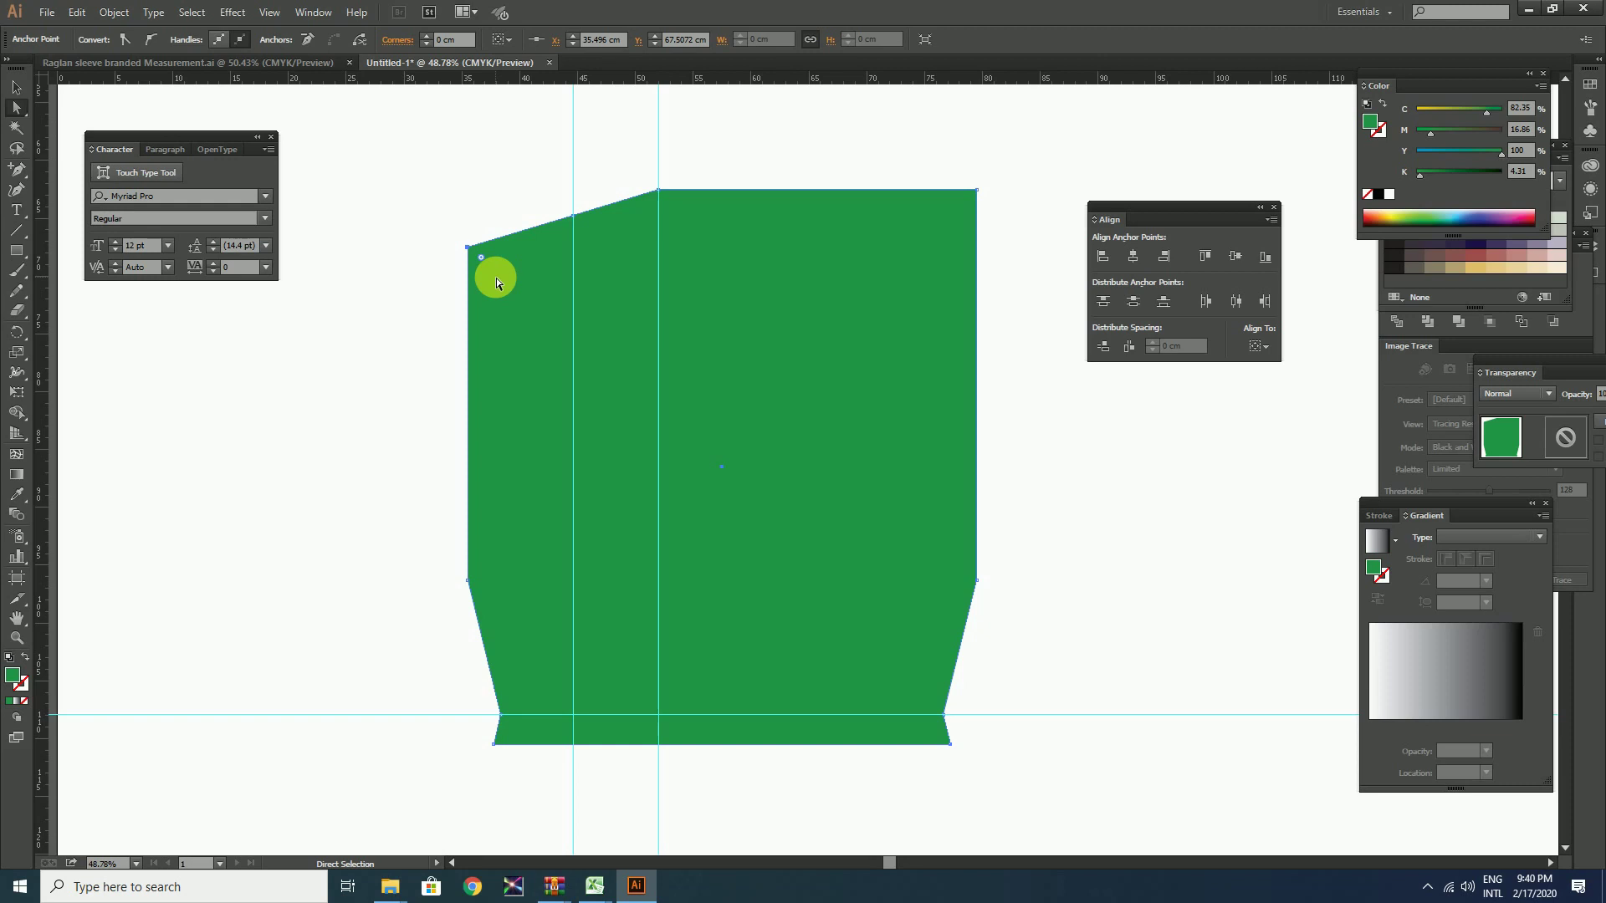
key("Return")
type("11.")
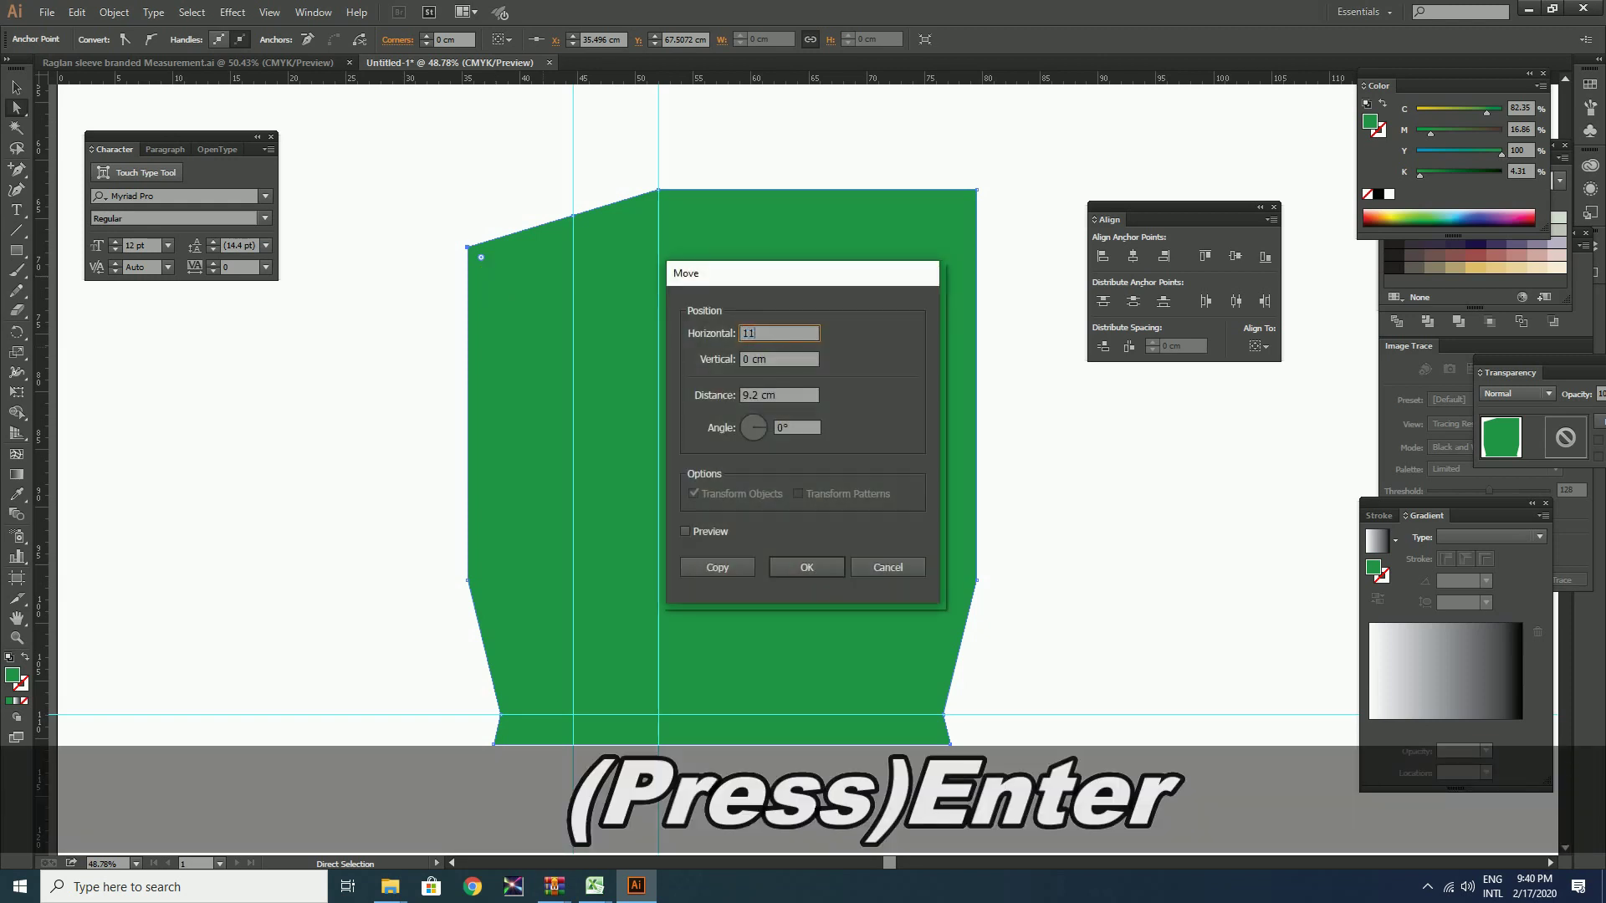
type("7")
key("Tab")
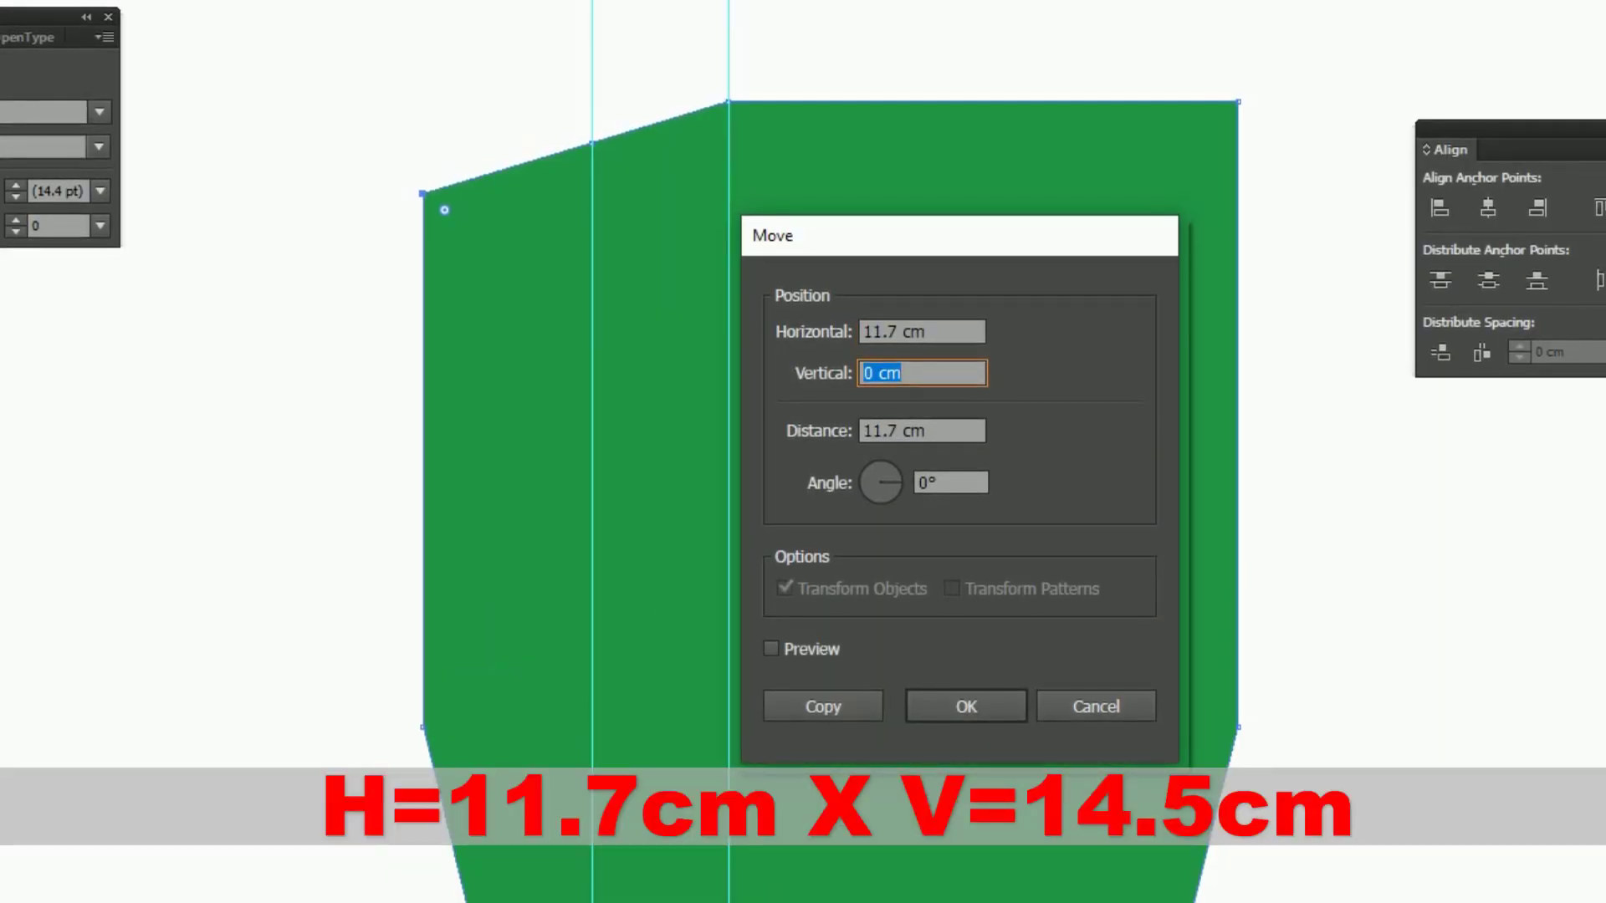
type("14.5")
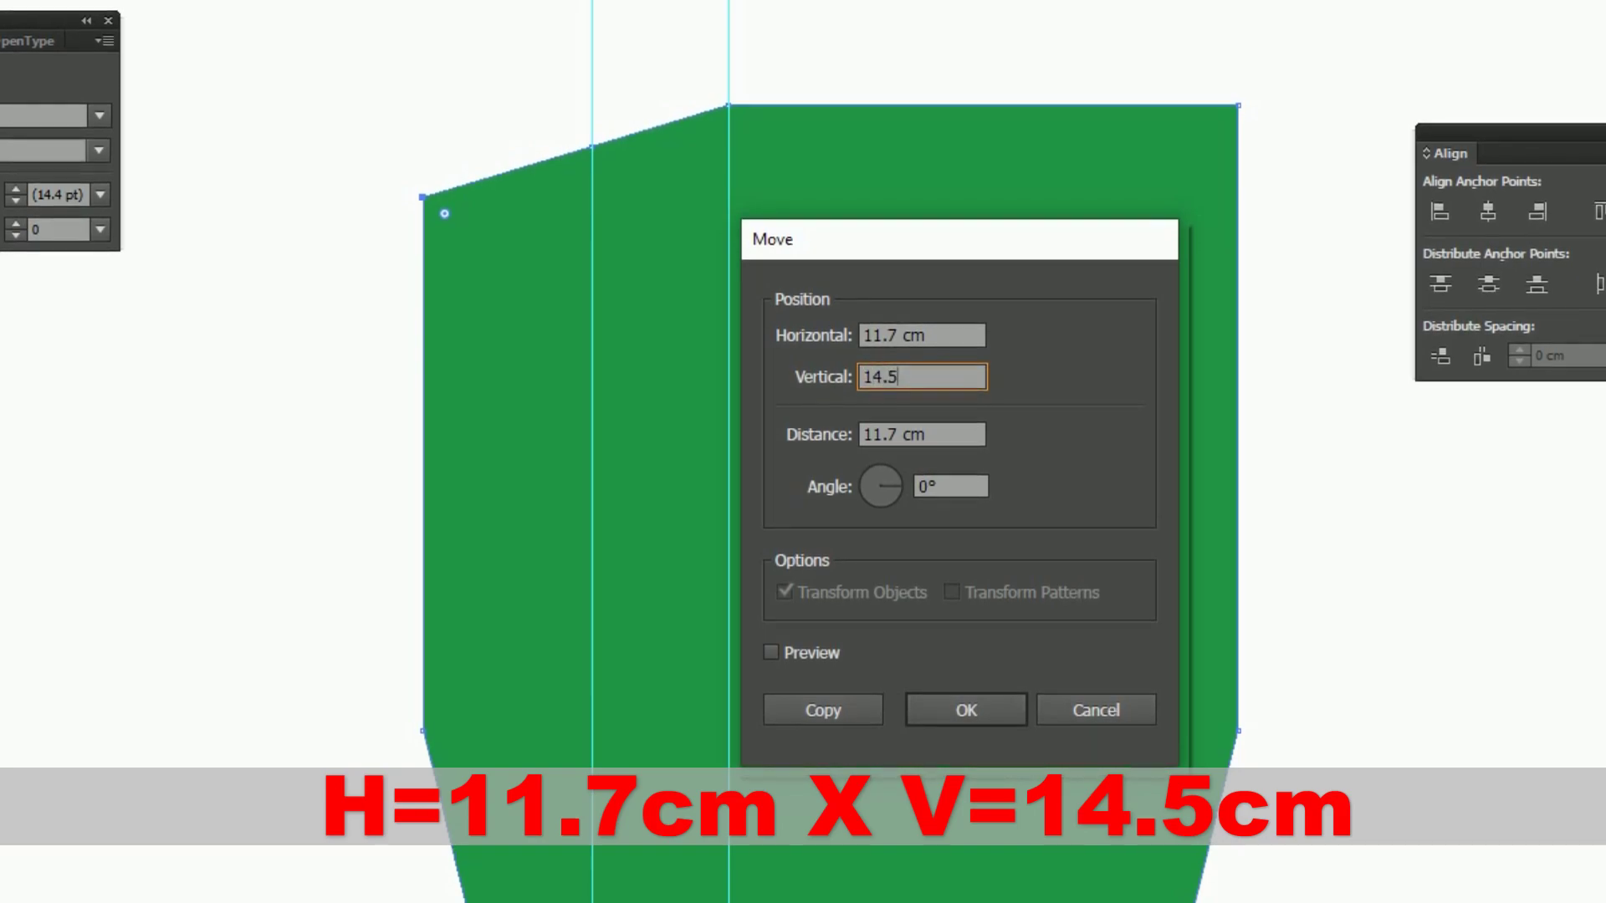
key("Return")
Draw a 31 × 12 cm rectangle over the upper part of the green shape.
left_click(256, 113)
left_click(16, 250)
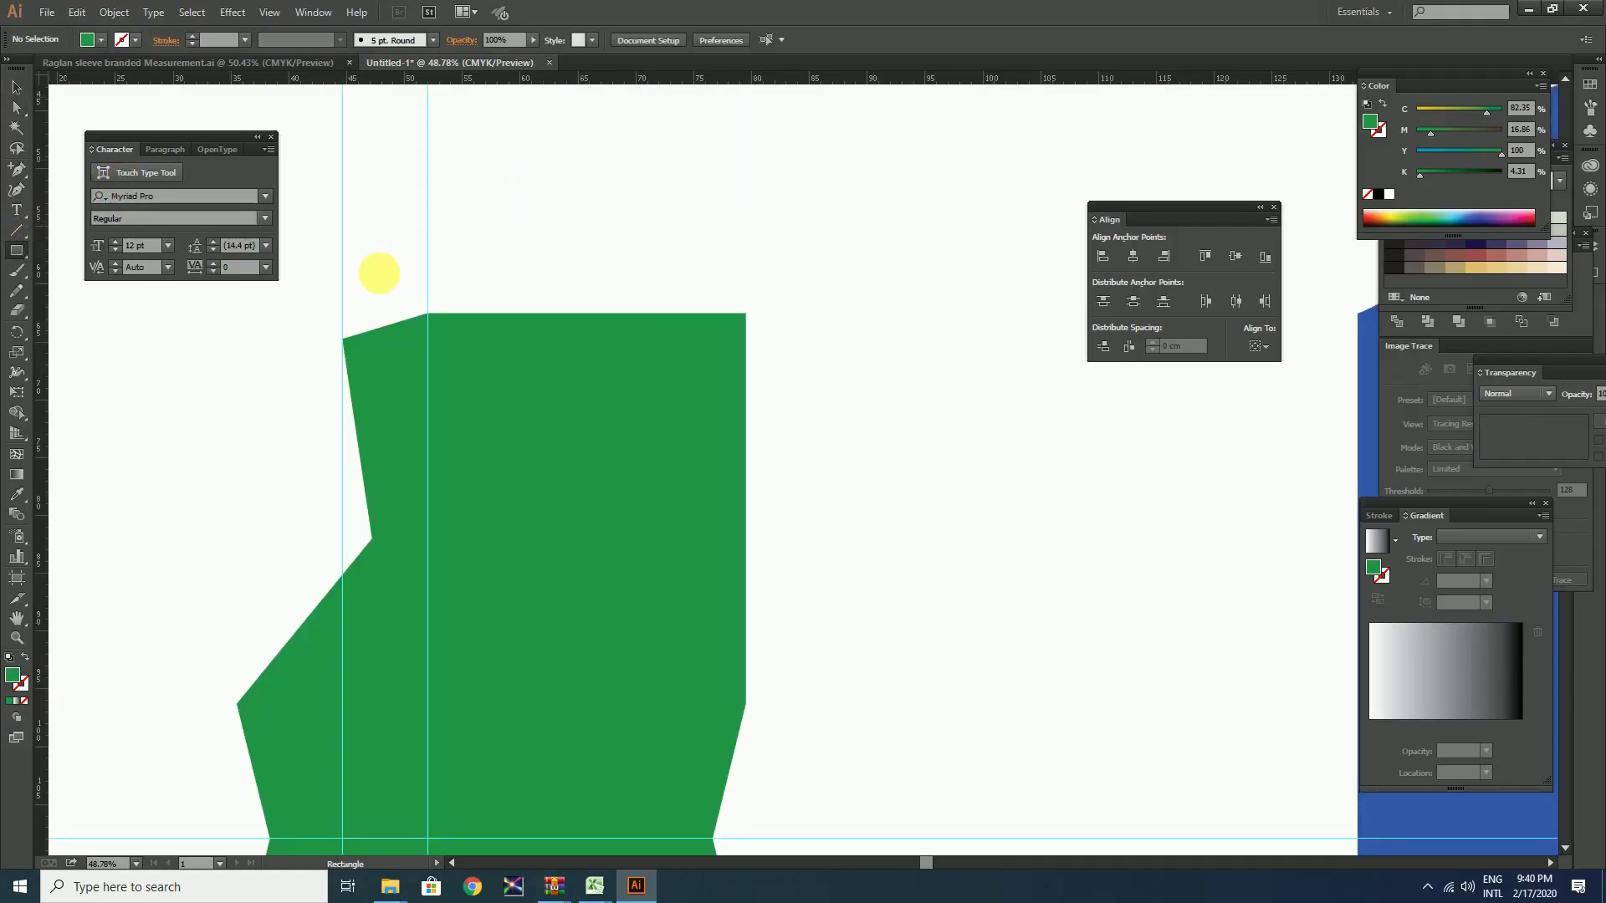
left_click(525, 258)
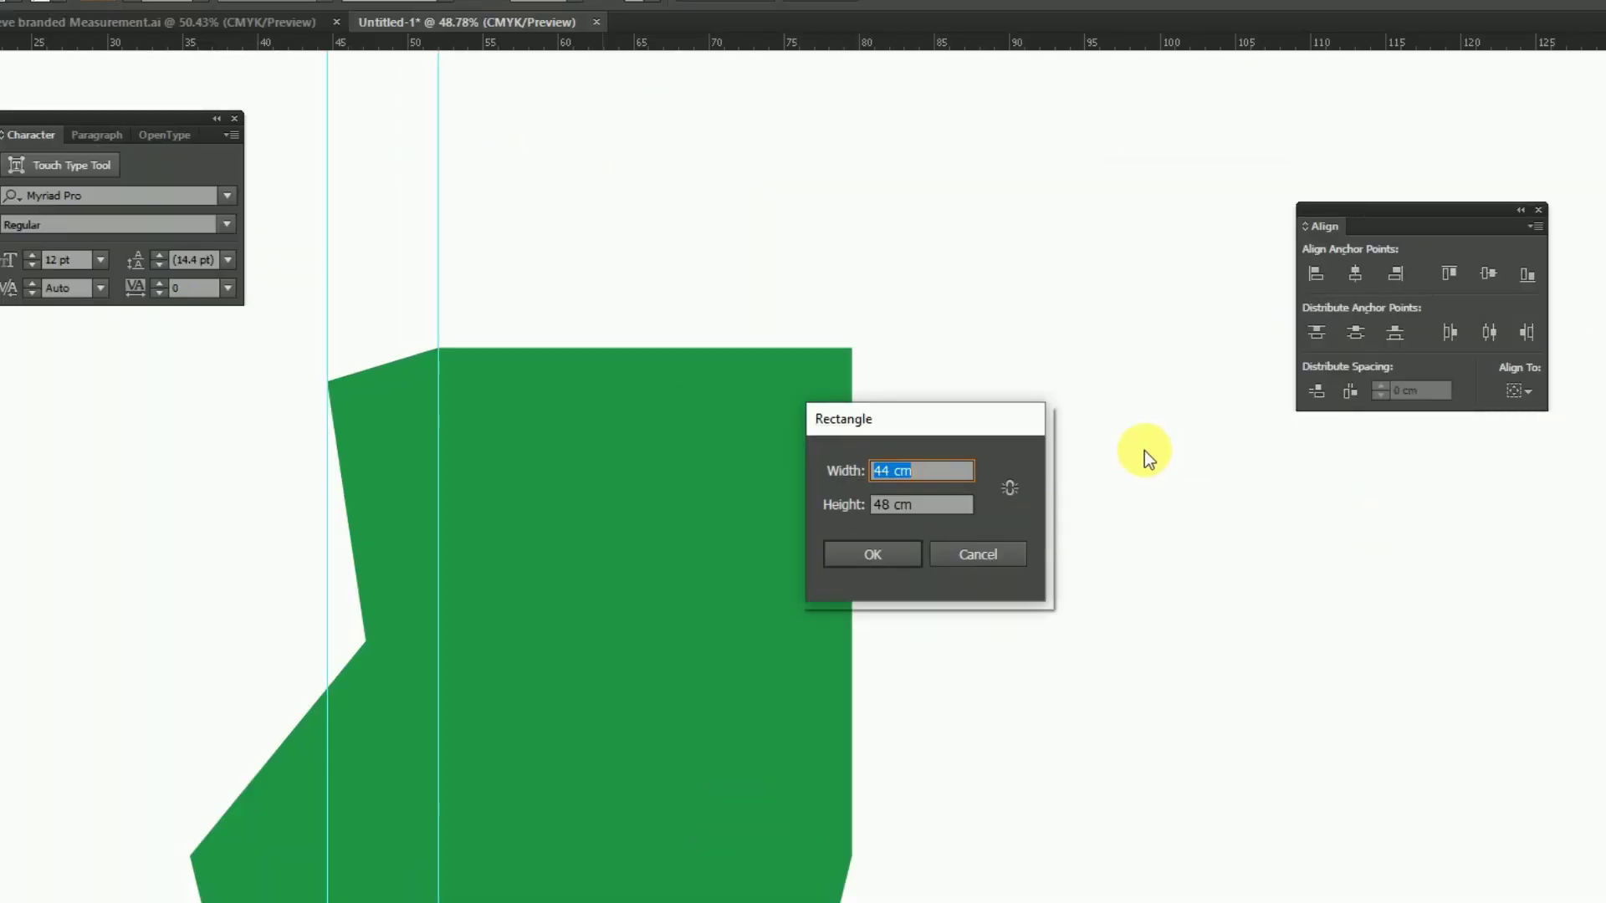
type("31")
key("Tab")
type("12")
key("Return")
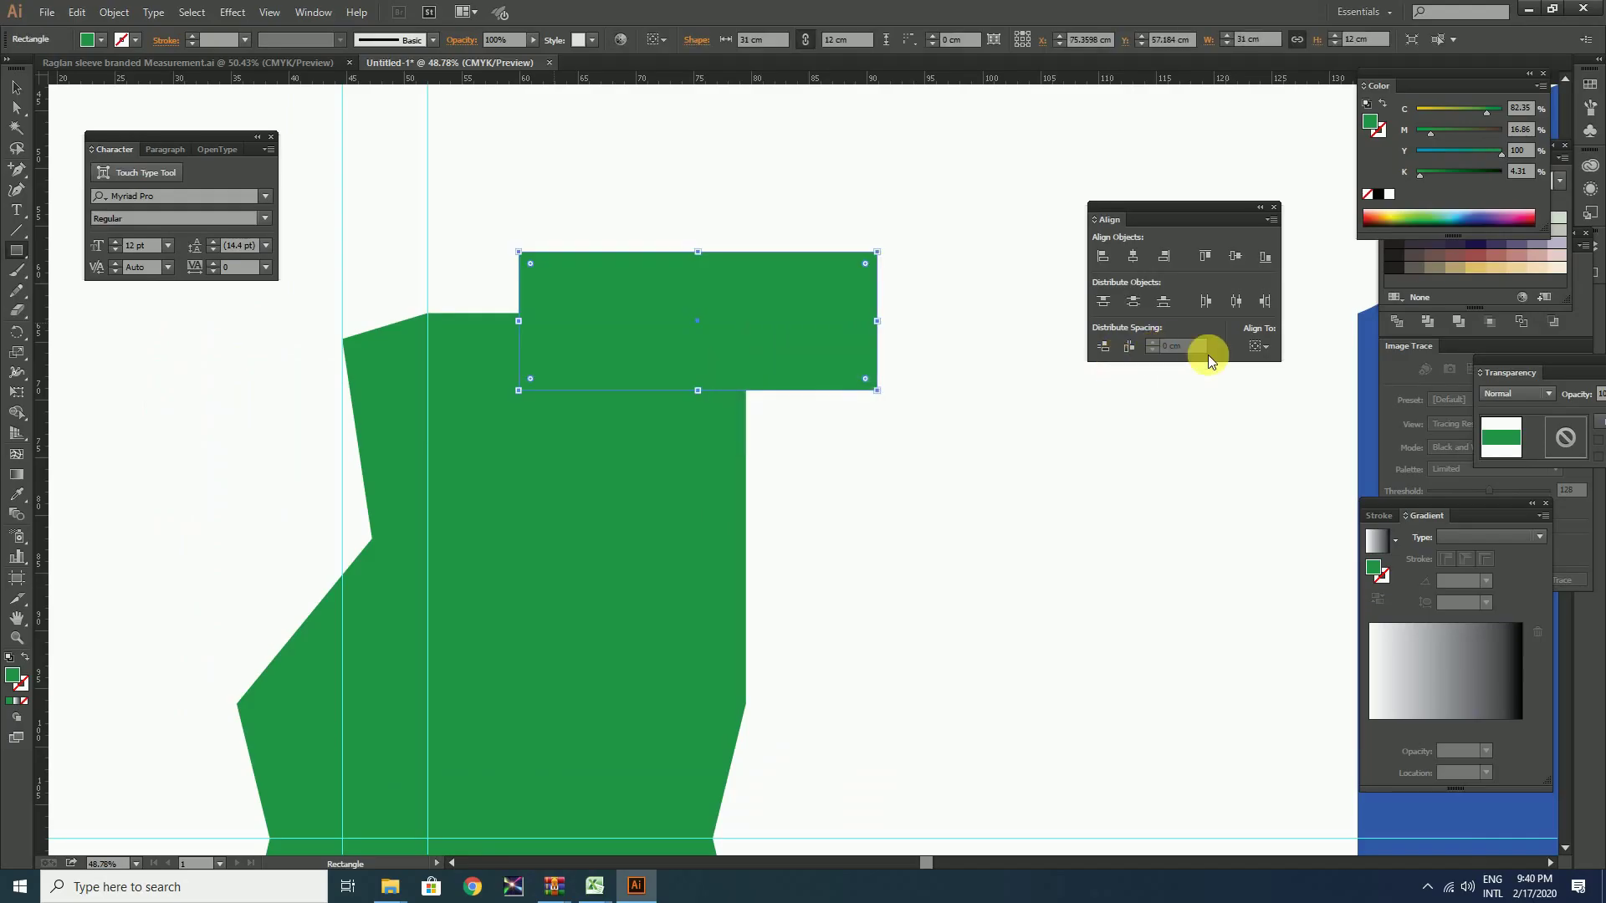
Fill the 31 × 12 cm rectangle dark red and align its top-right corner with the green shape's top-right corner.
left_click(1532, 224)
key("v")
left_click(767, 223)
left_click_drag(792, 312, 706, 519)
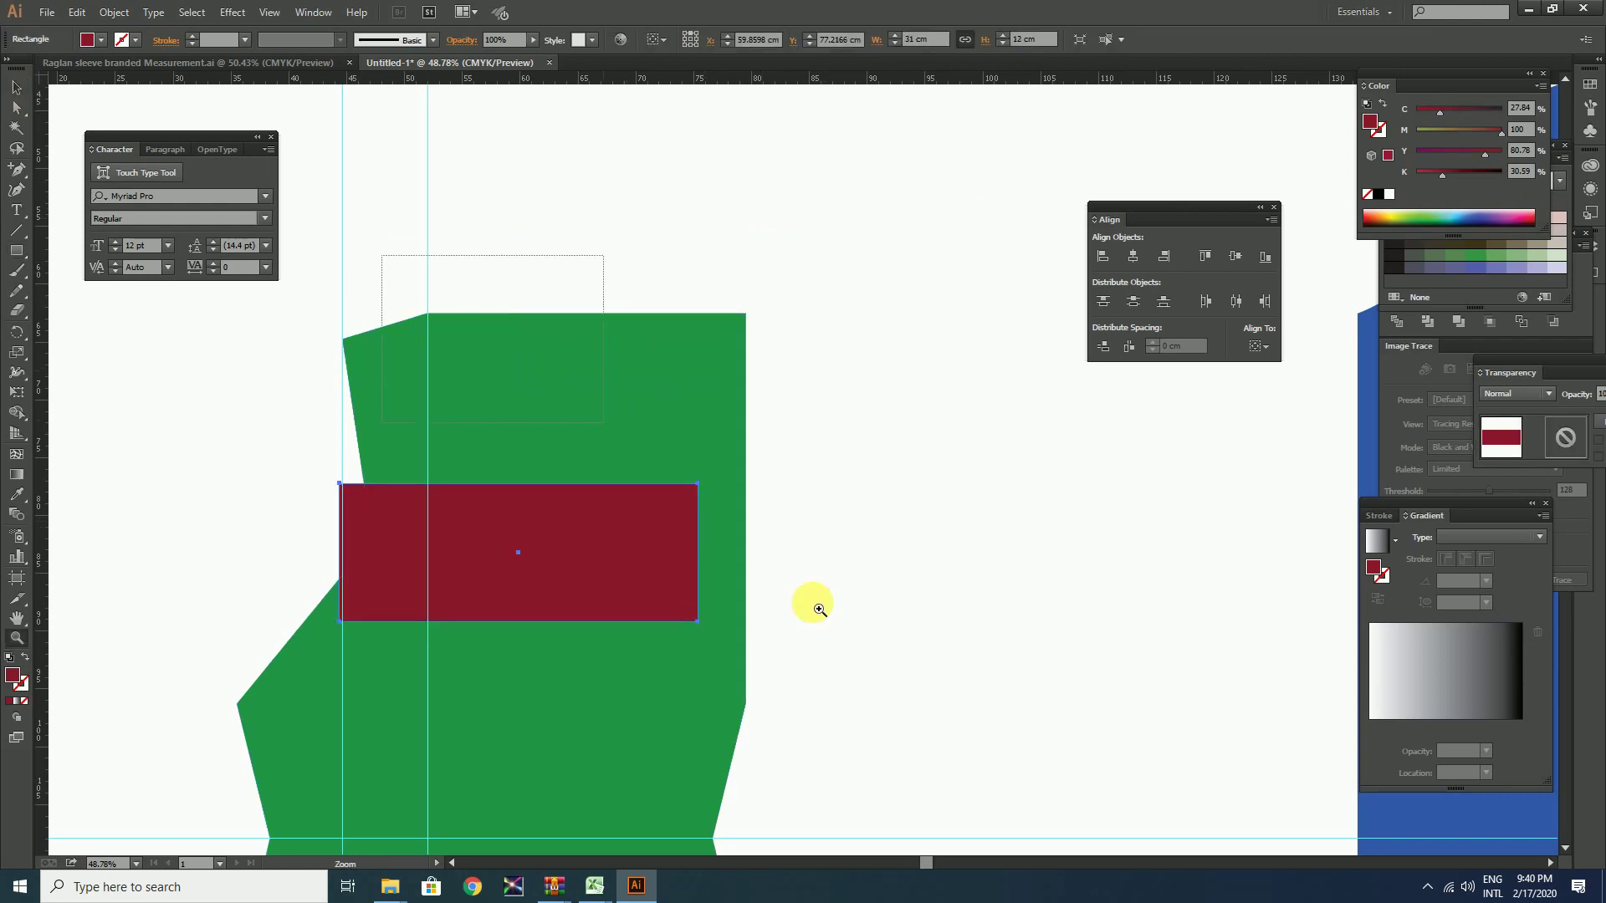
scroll(799, 606, "up", 2)
left_click_drag(781, 602, 886, 294)
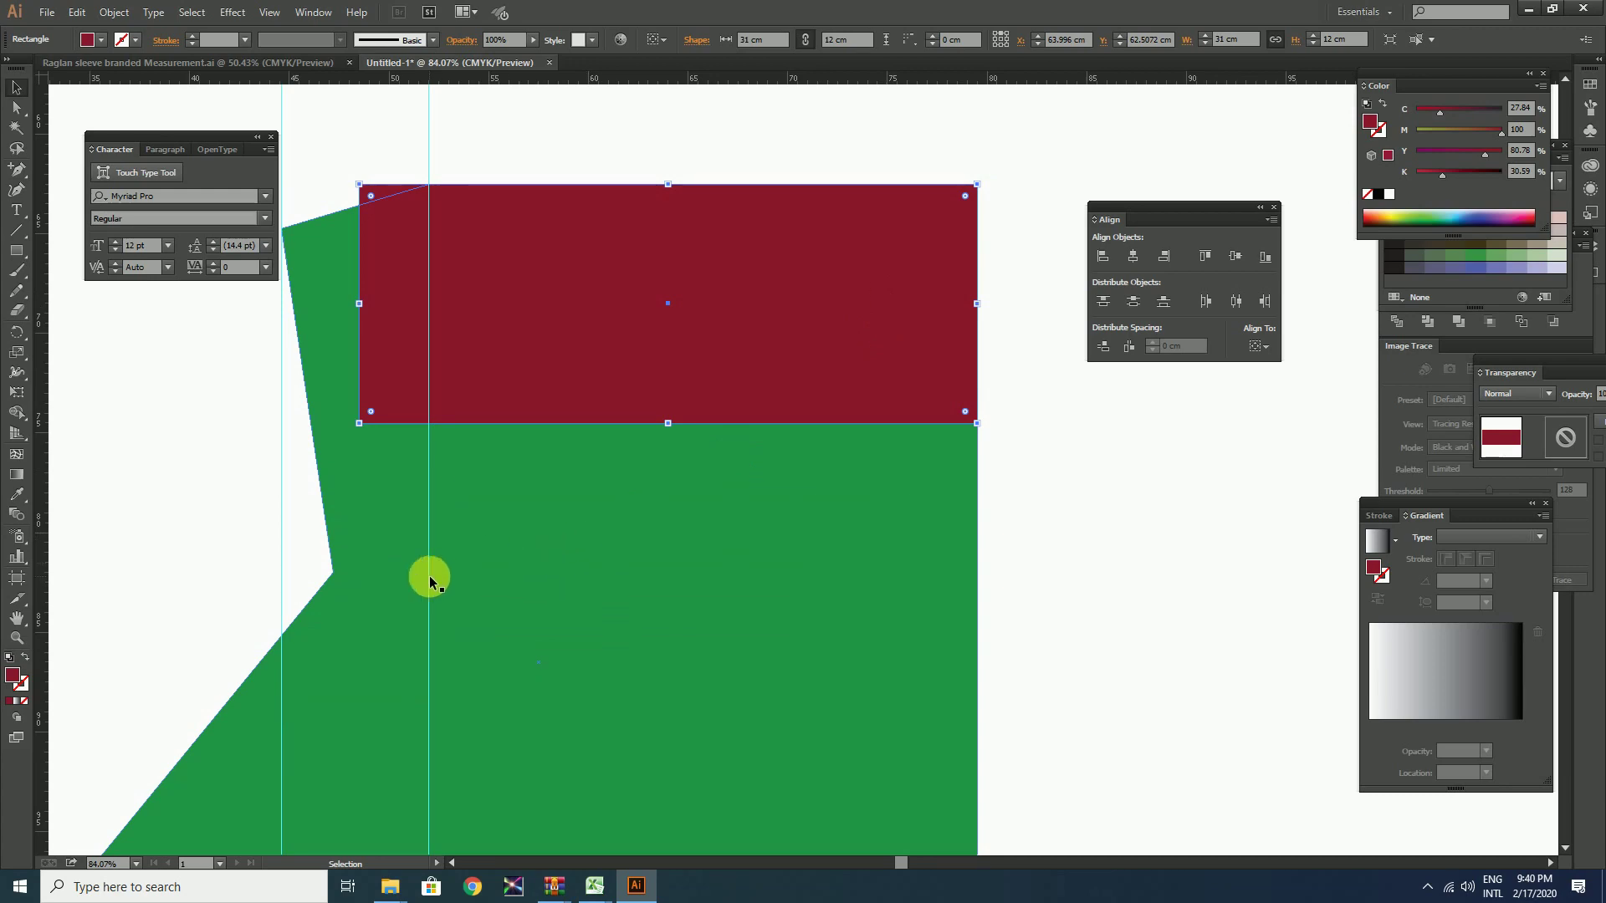
Curve the green shape's inner left anchor, pulling its upper handle to the red rectangle's lower-left corner.
key("ctrl+minus")
key("ctrl+minus")
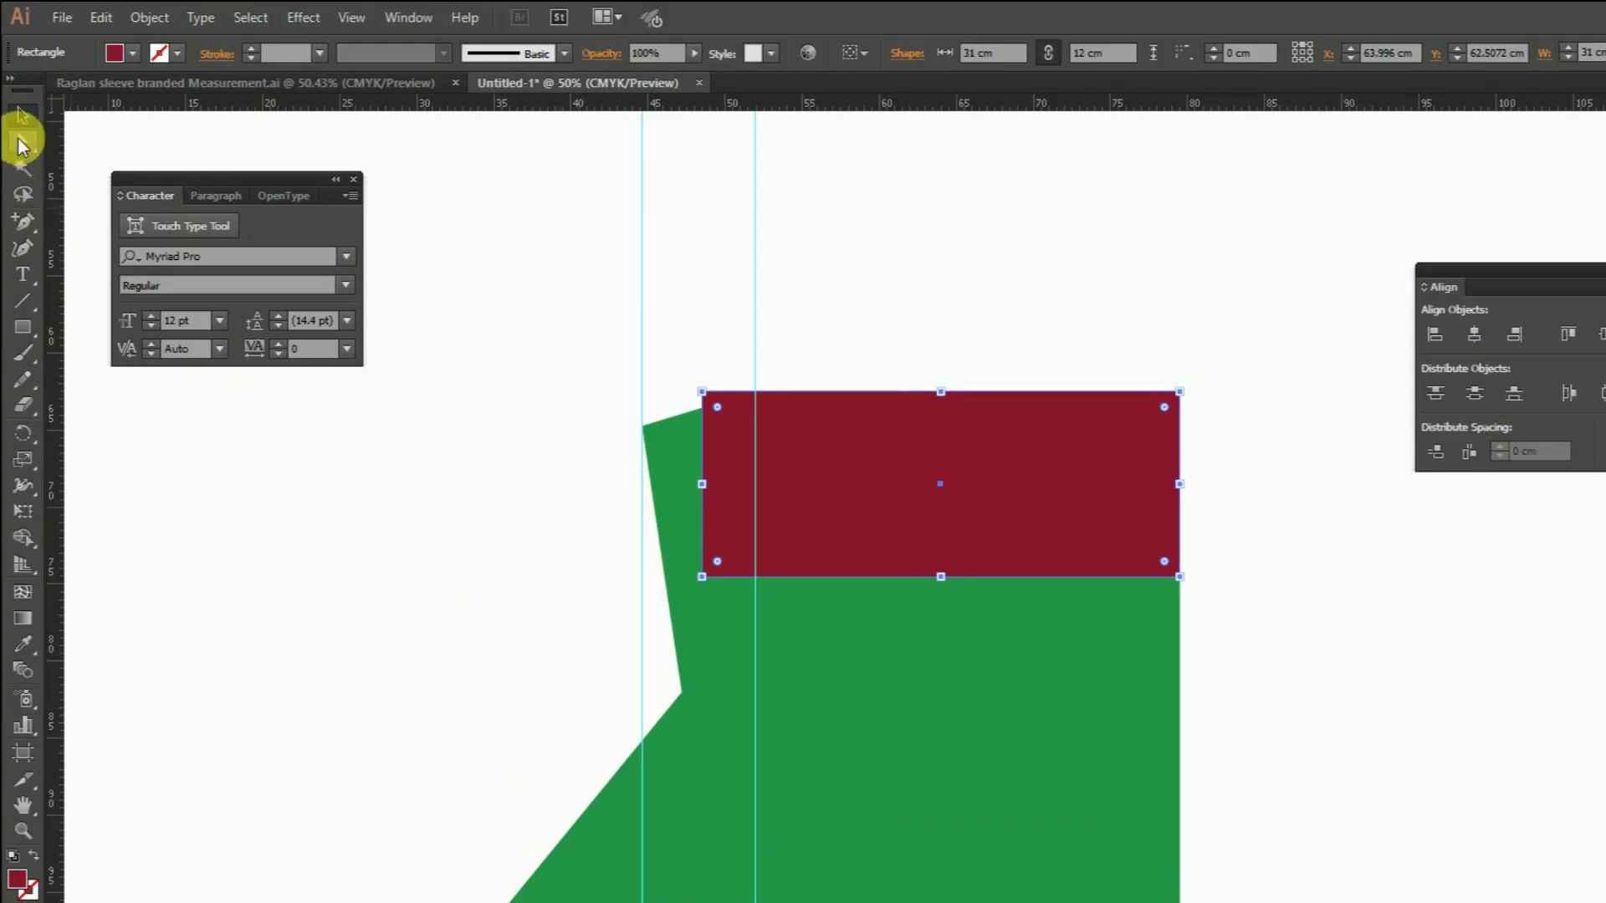
left_click(16, 107)
left_click(706, 728)
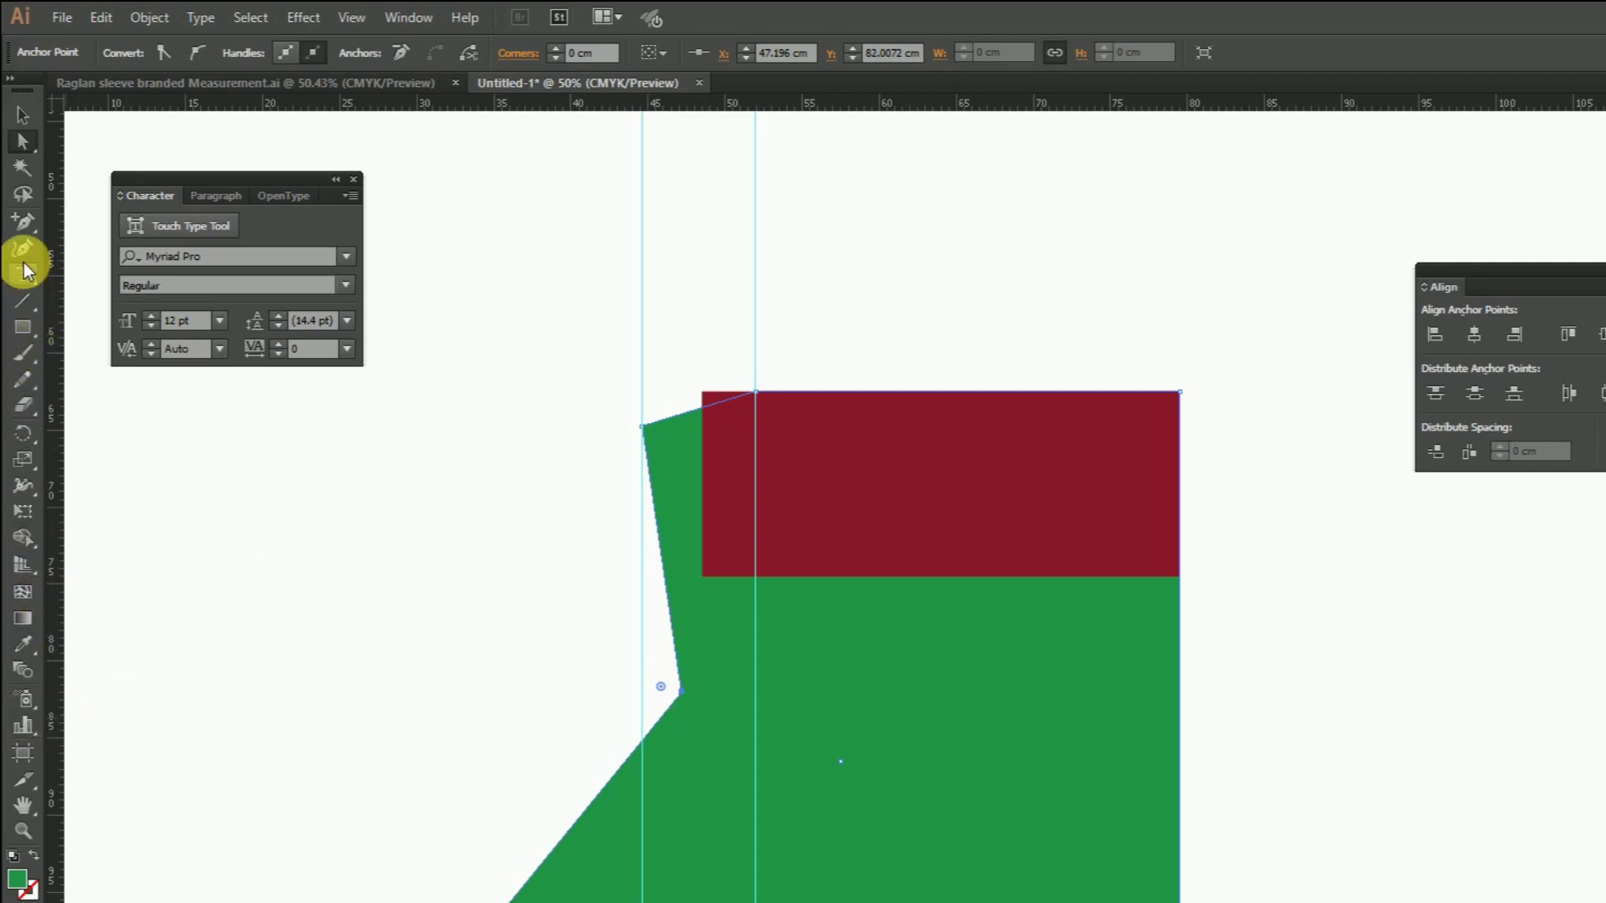
left_click_drag(23, 224, 142, 301)
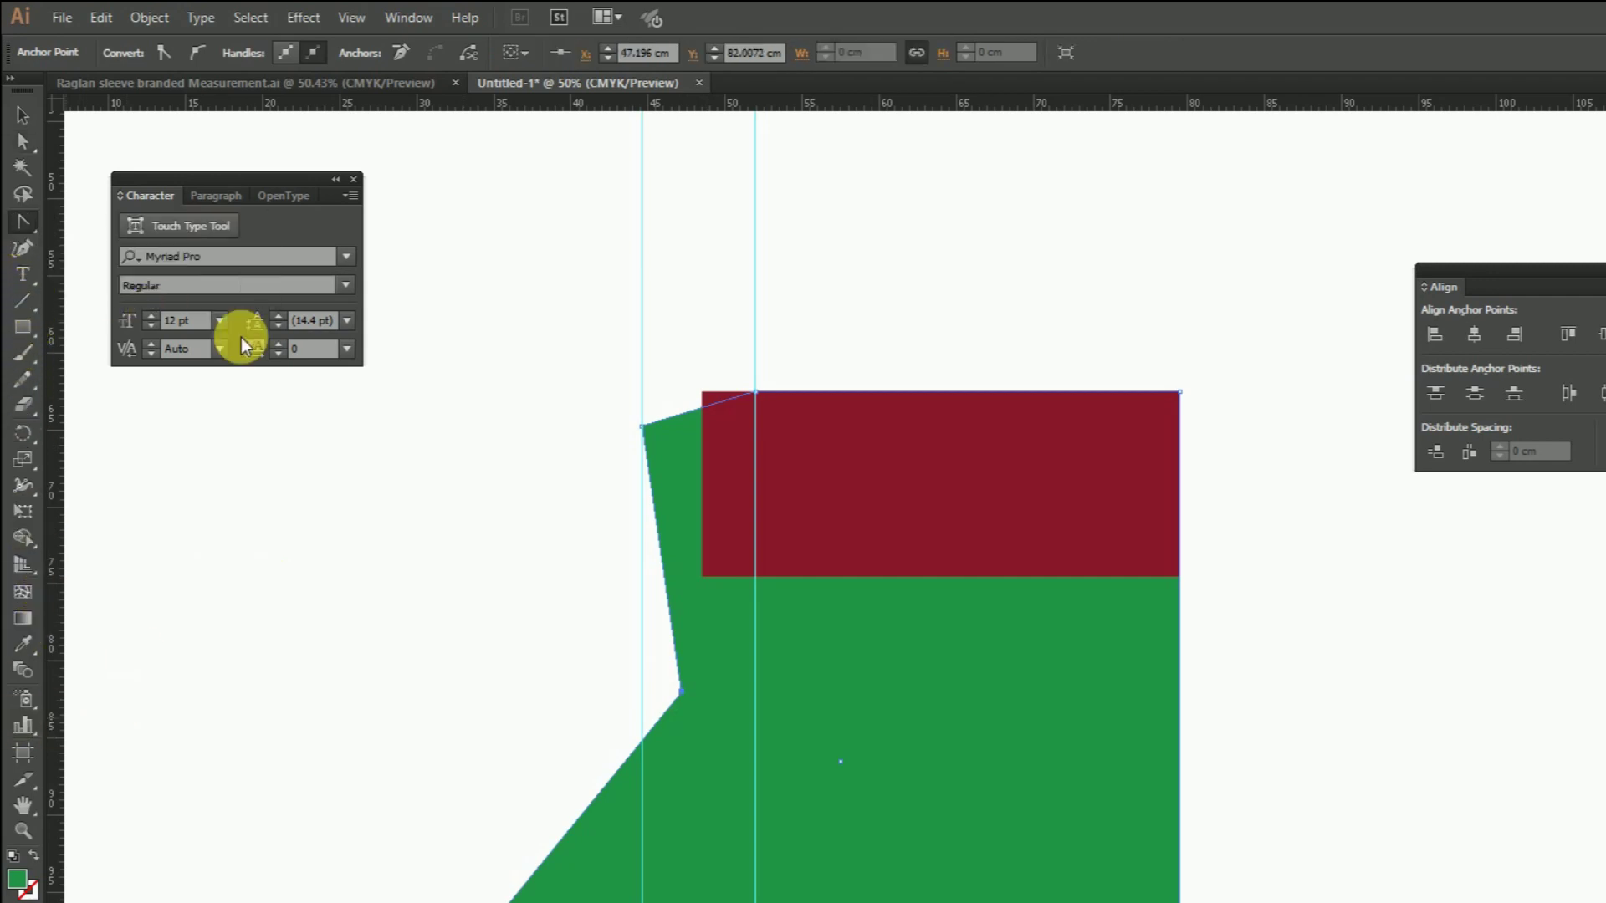
left_click_drag(681, 692, 703, 601)
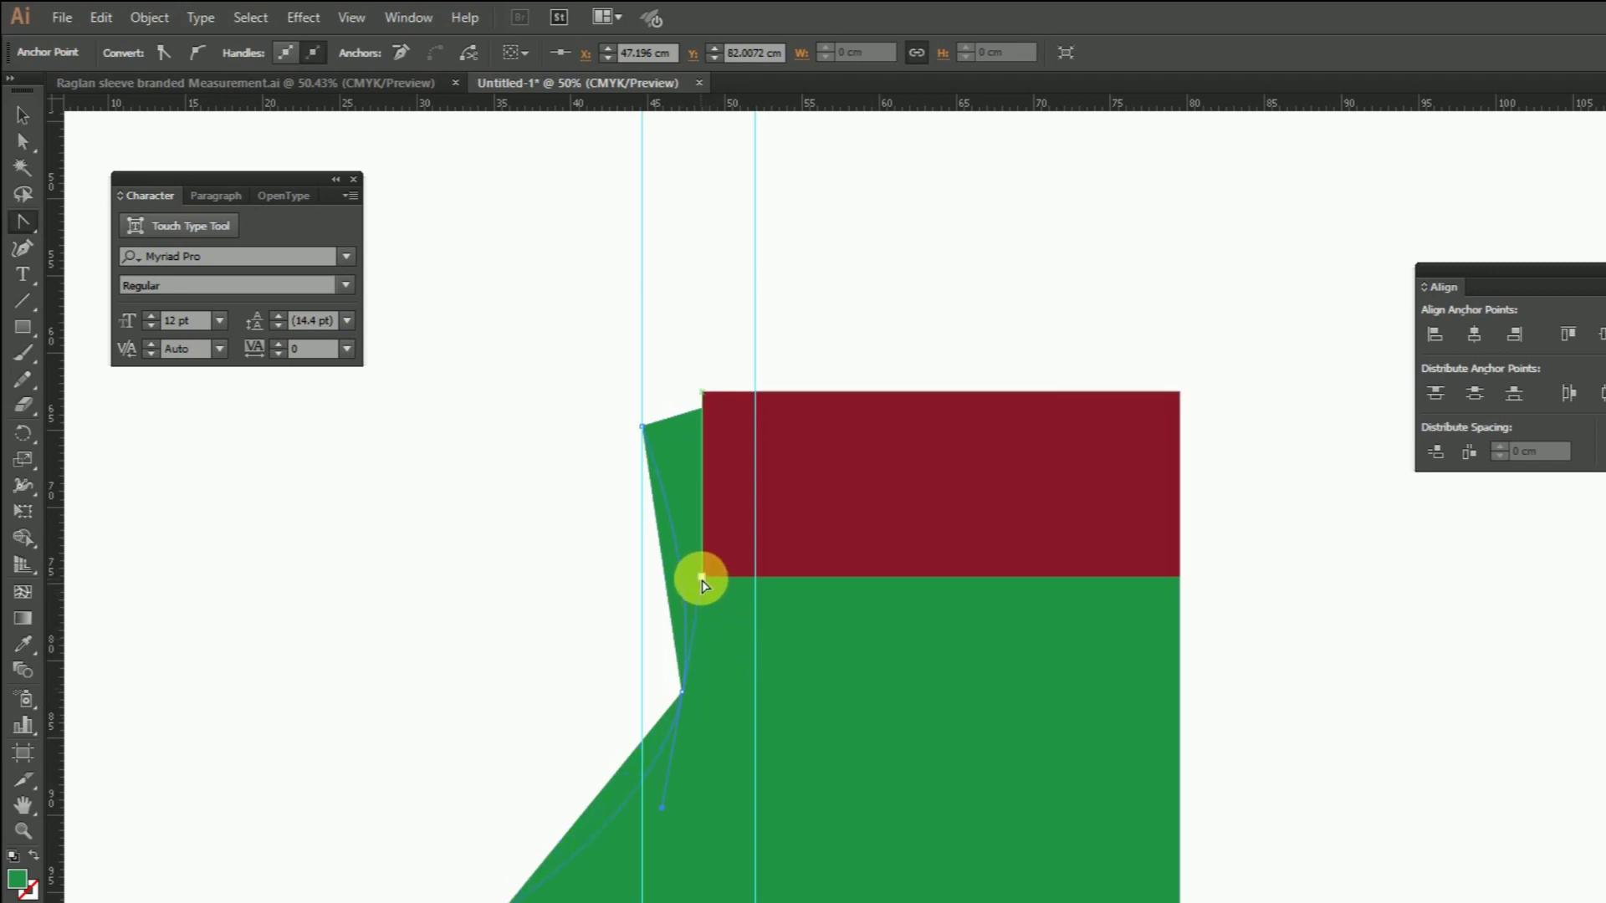
left_click_drag(701, 583, 699, 577)
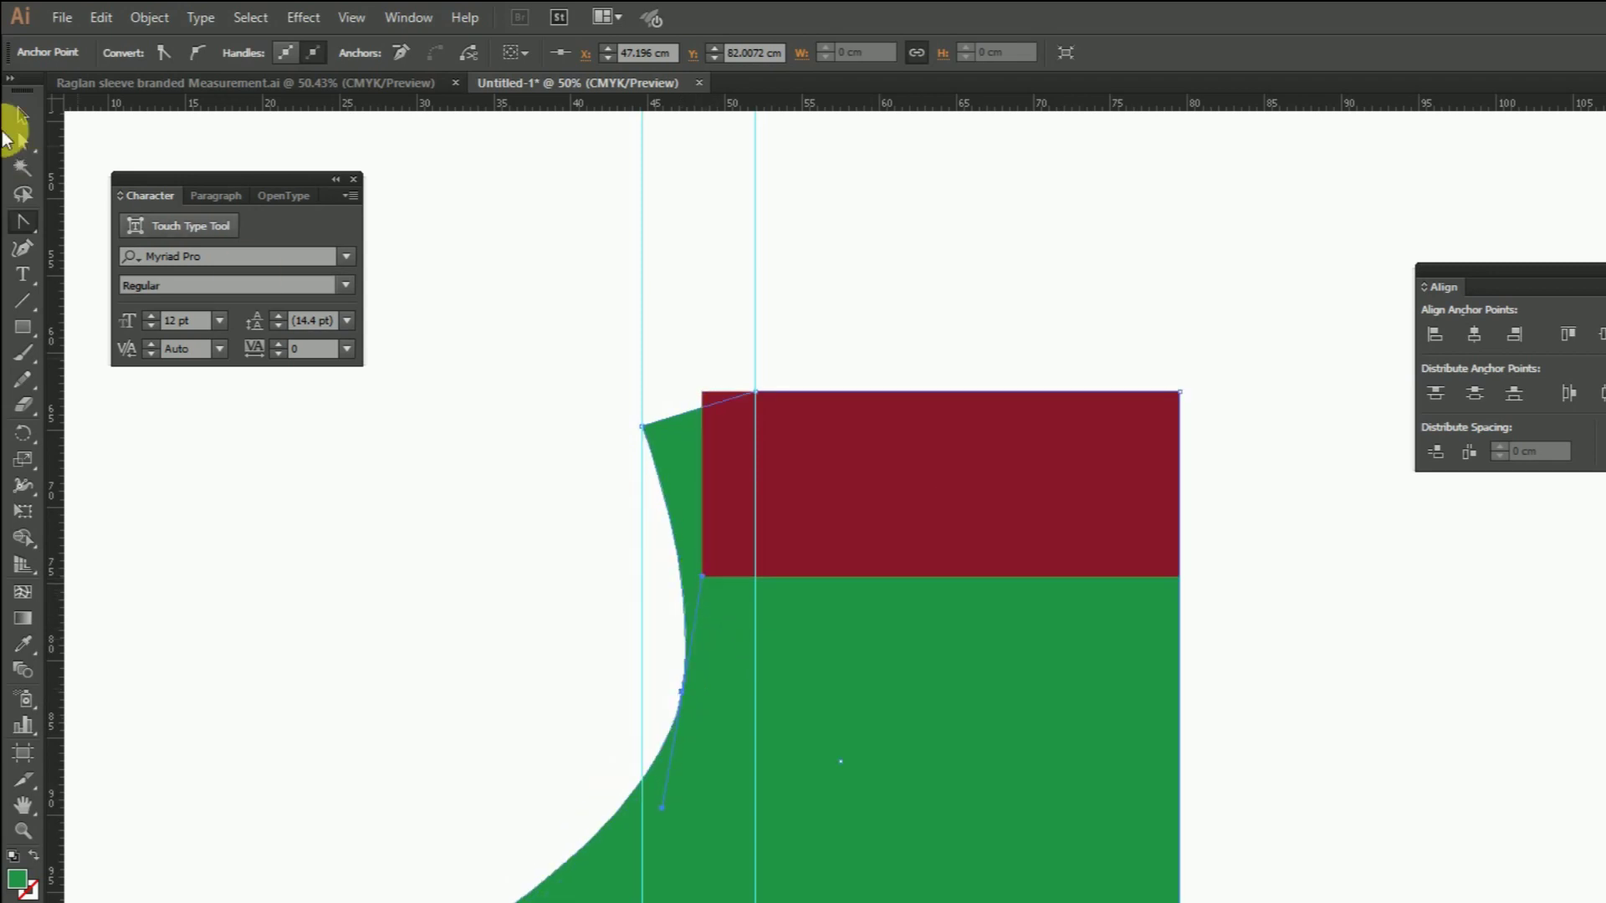
Delete the dark red helper rectangle.
left_click(26, 115)
left_click(906, 410)
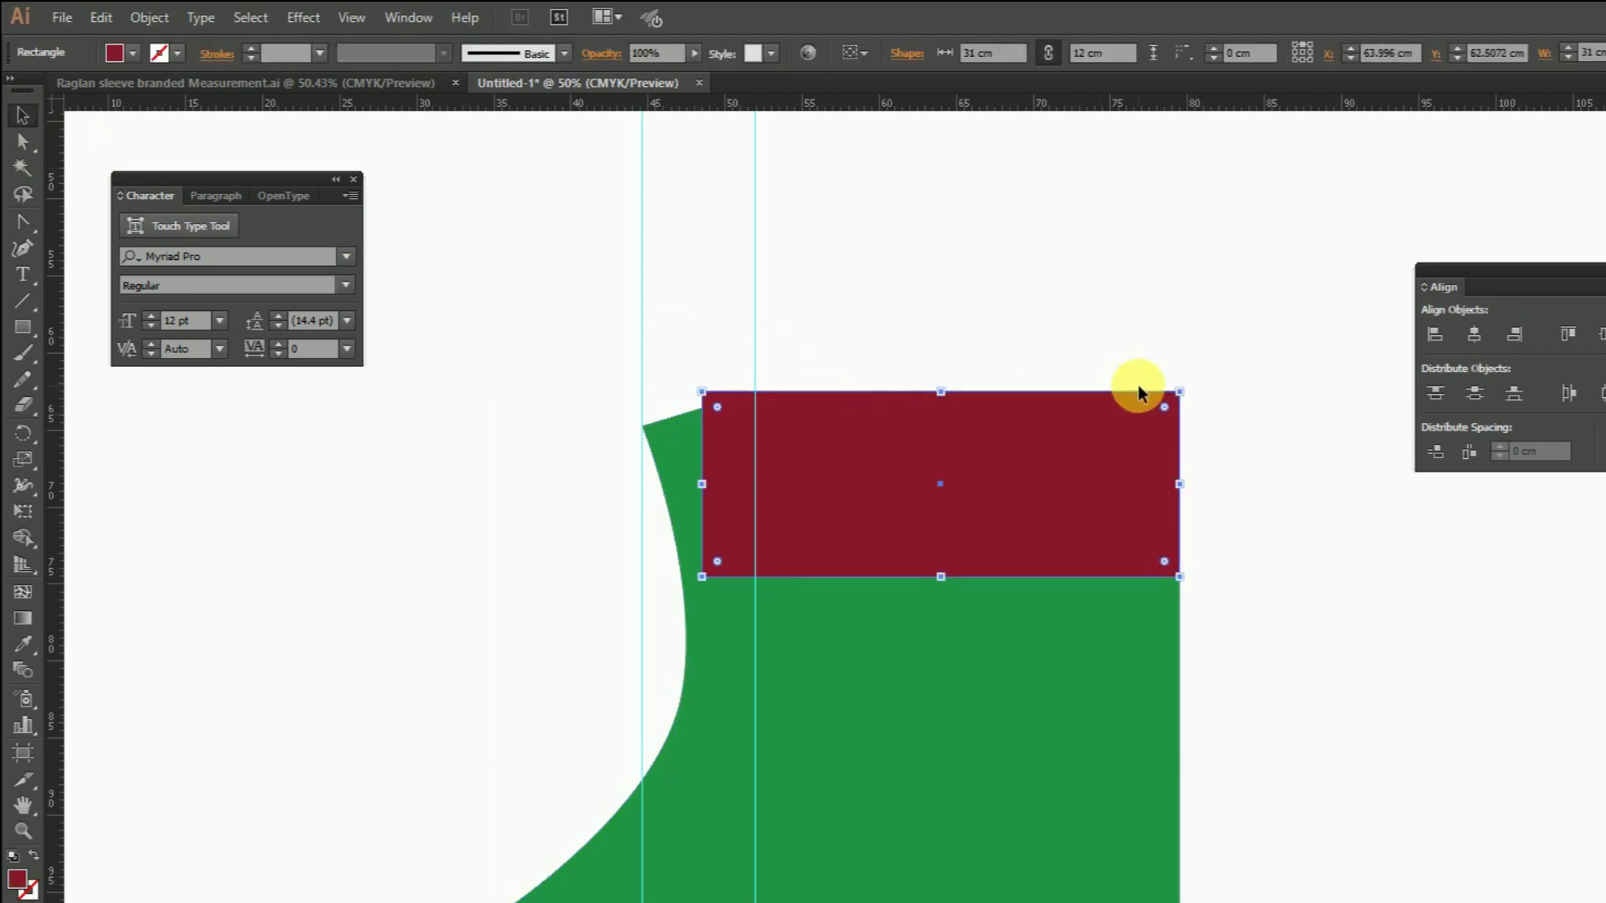
key("BackSpace")
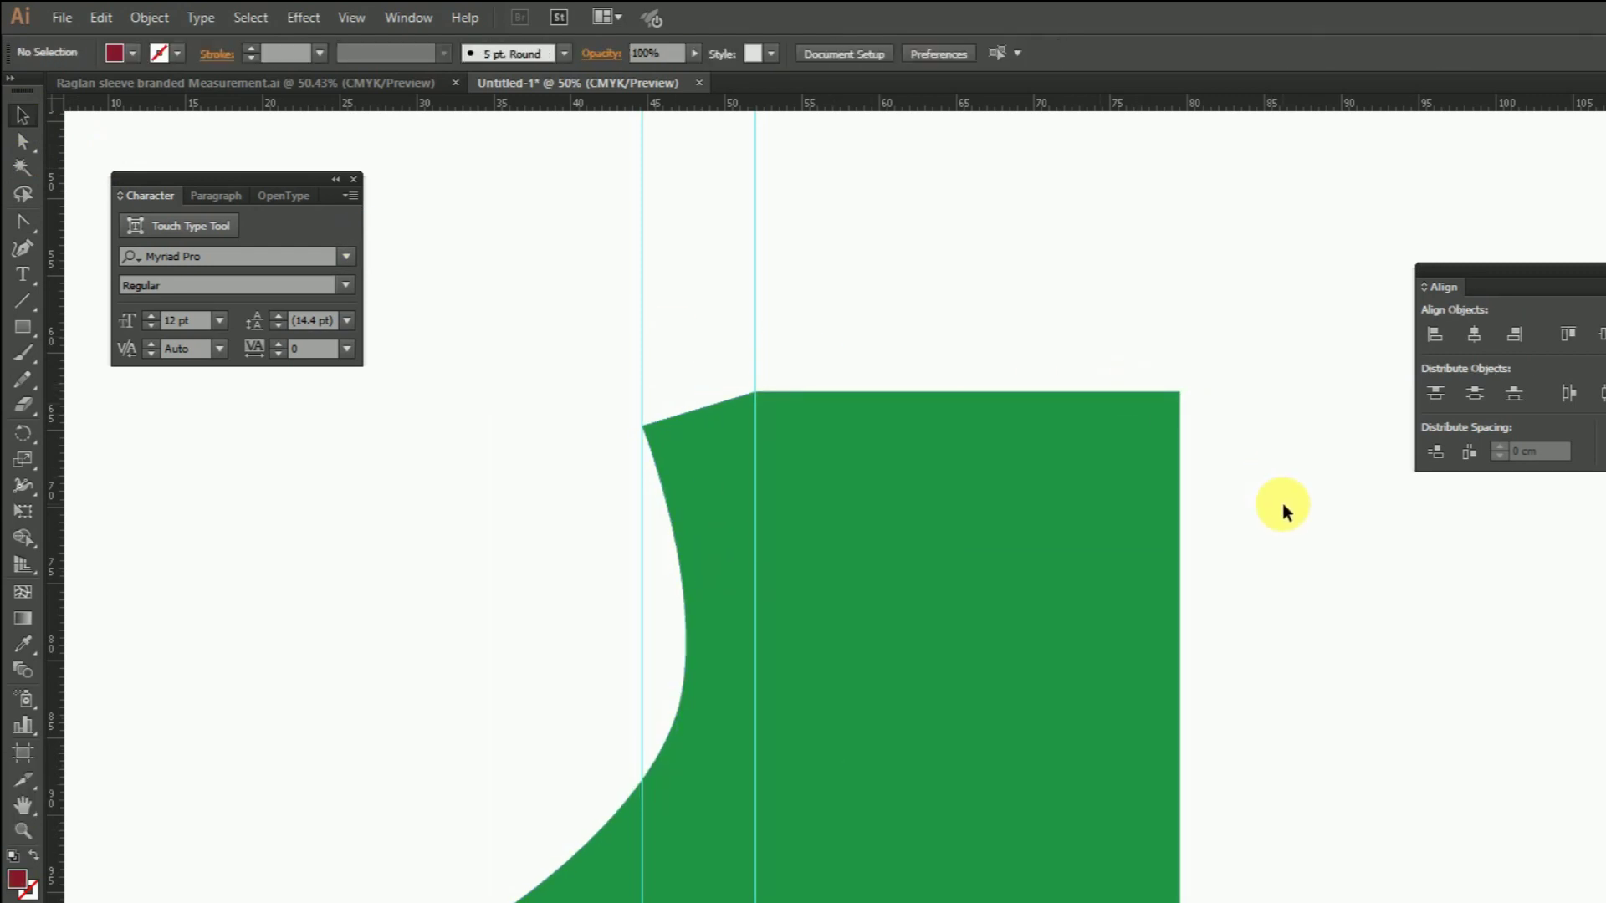
Move the green shape's top-right corner anchor 17.8 cm left and 7.8 cm down.
left_click_drag(1431, 633, 1310, 584)
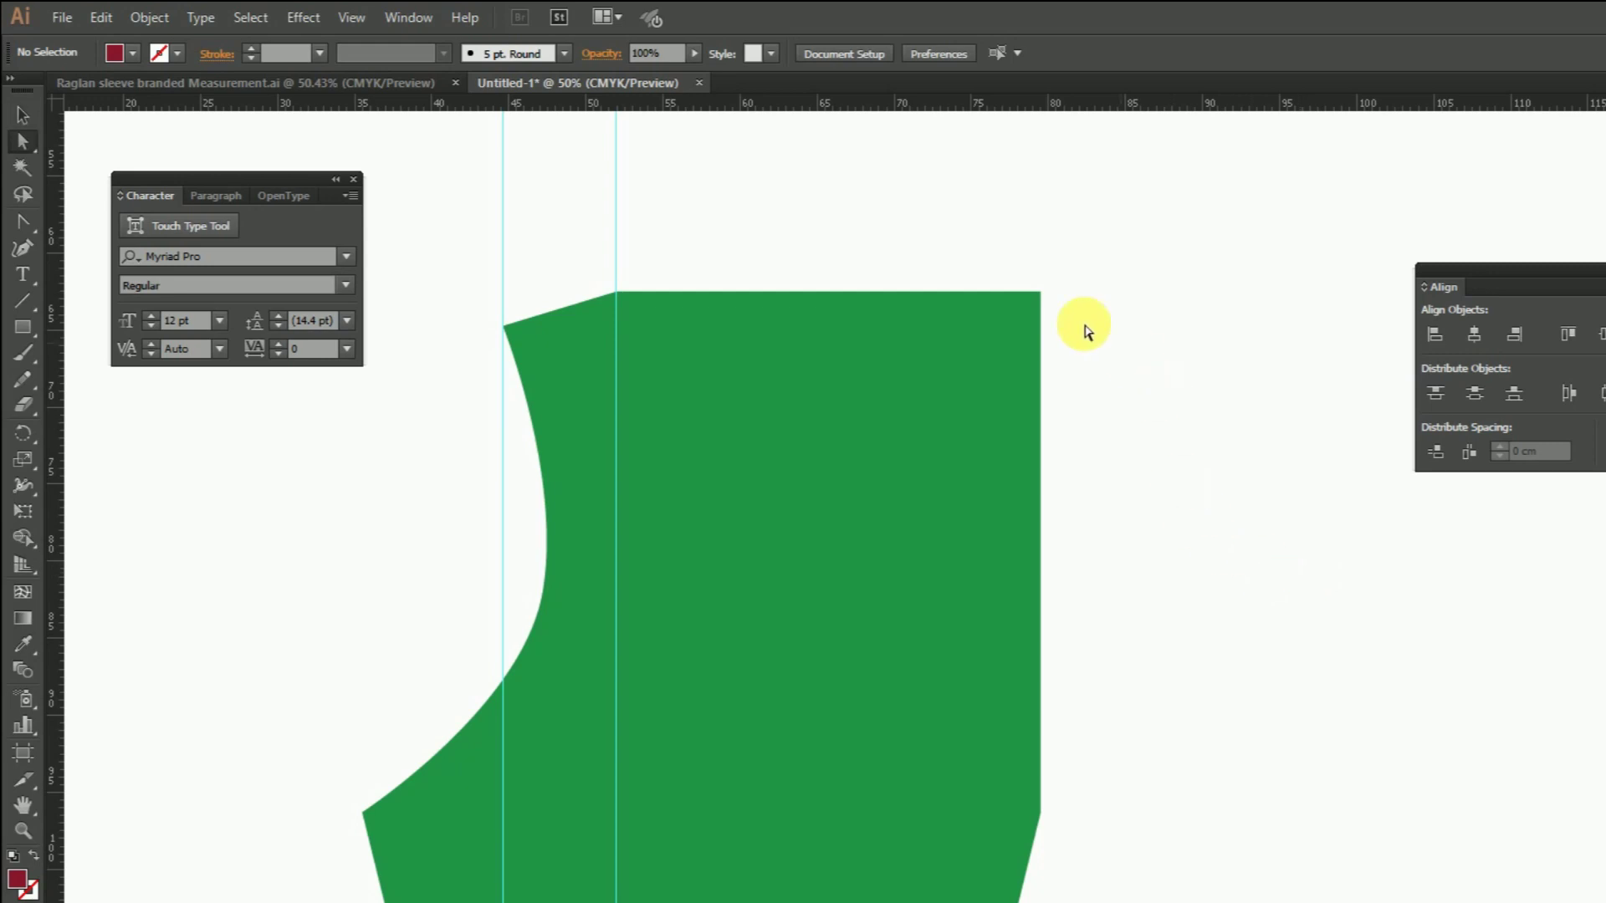
left_click(22, 144)
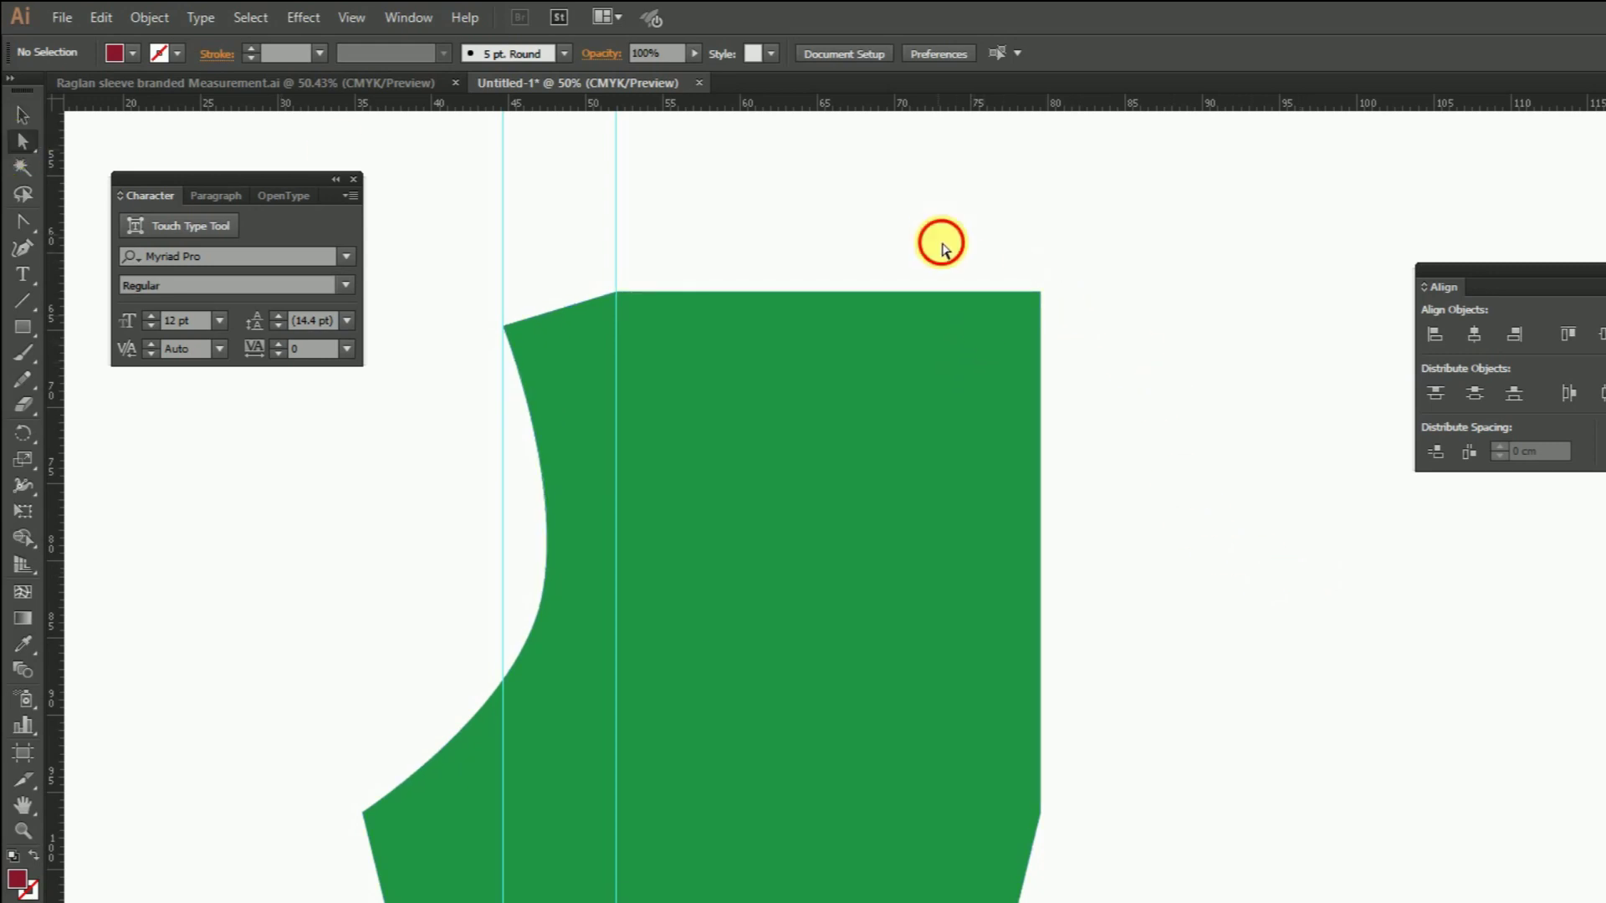
left_click_drag(939, 240, 1111, 405)
key("Return")
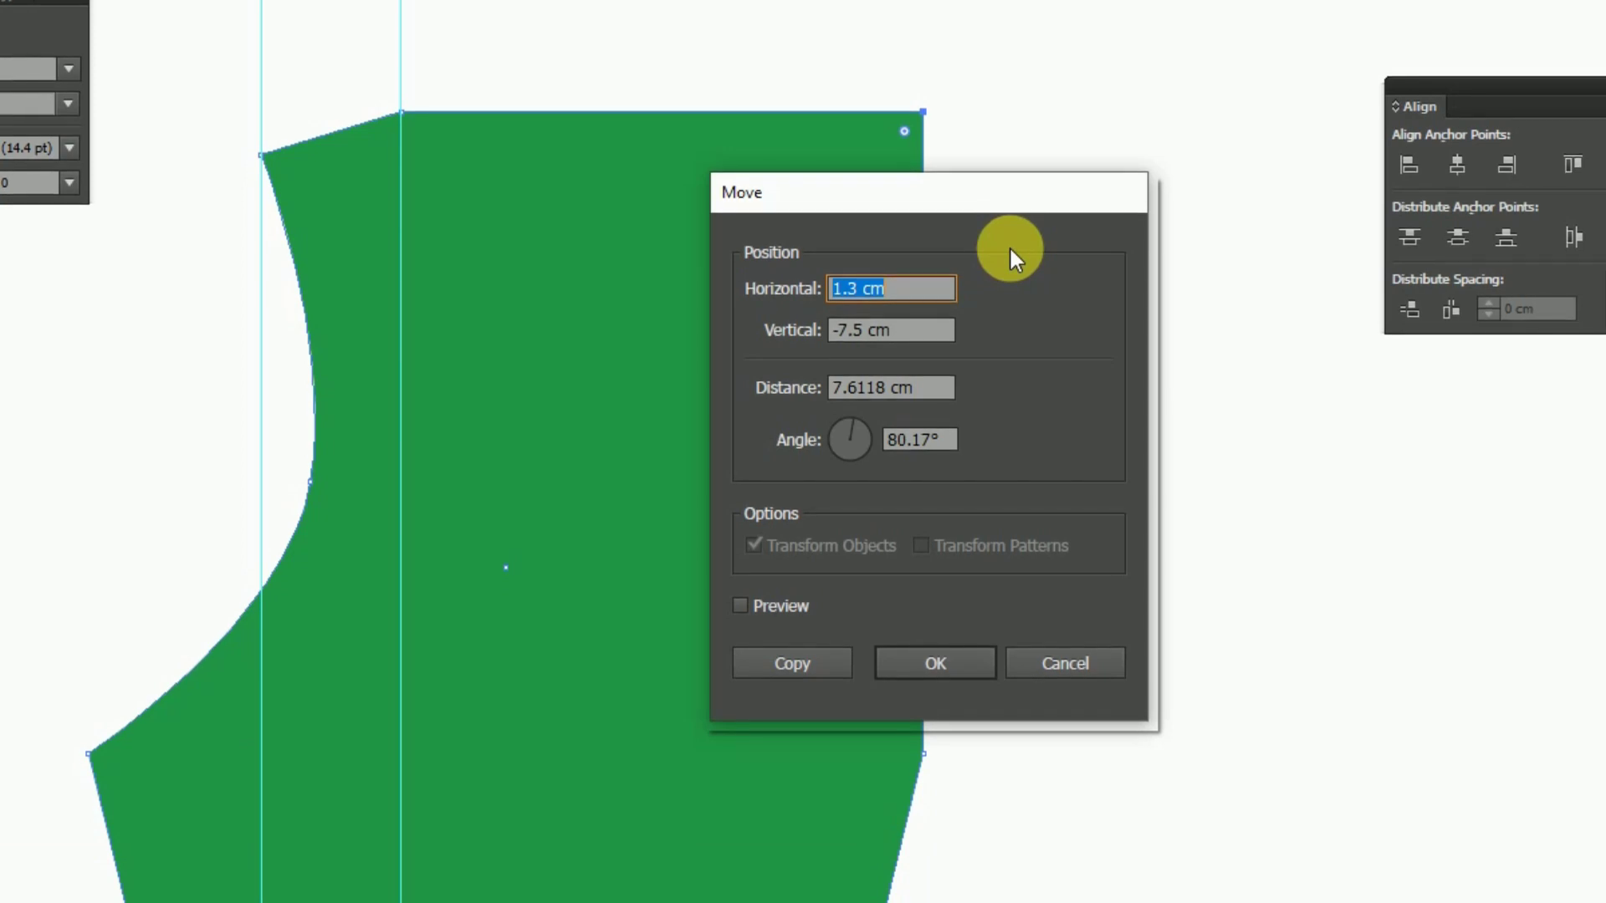
type("-17.8")
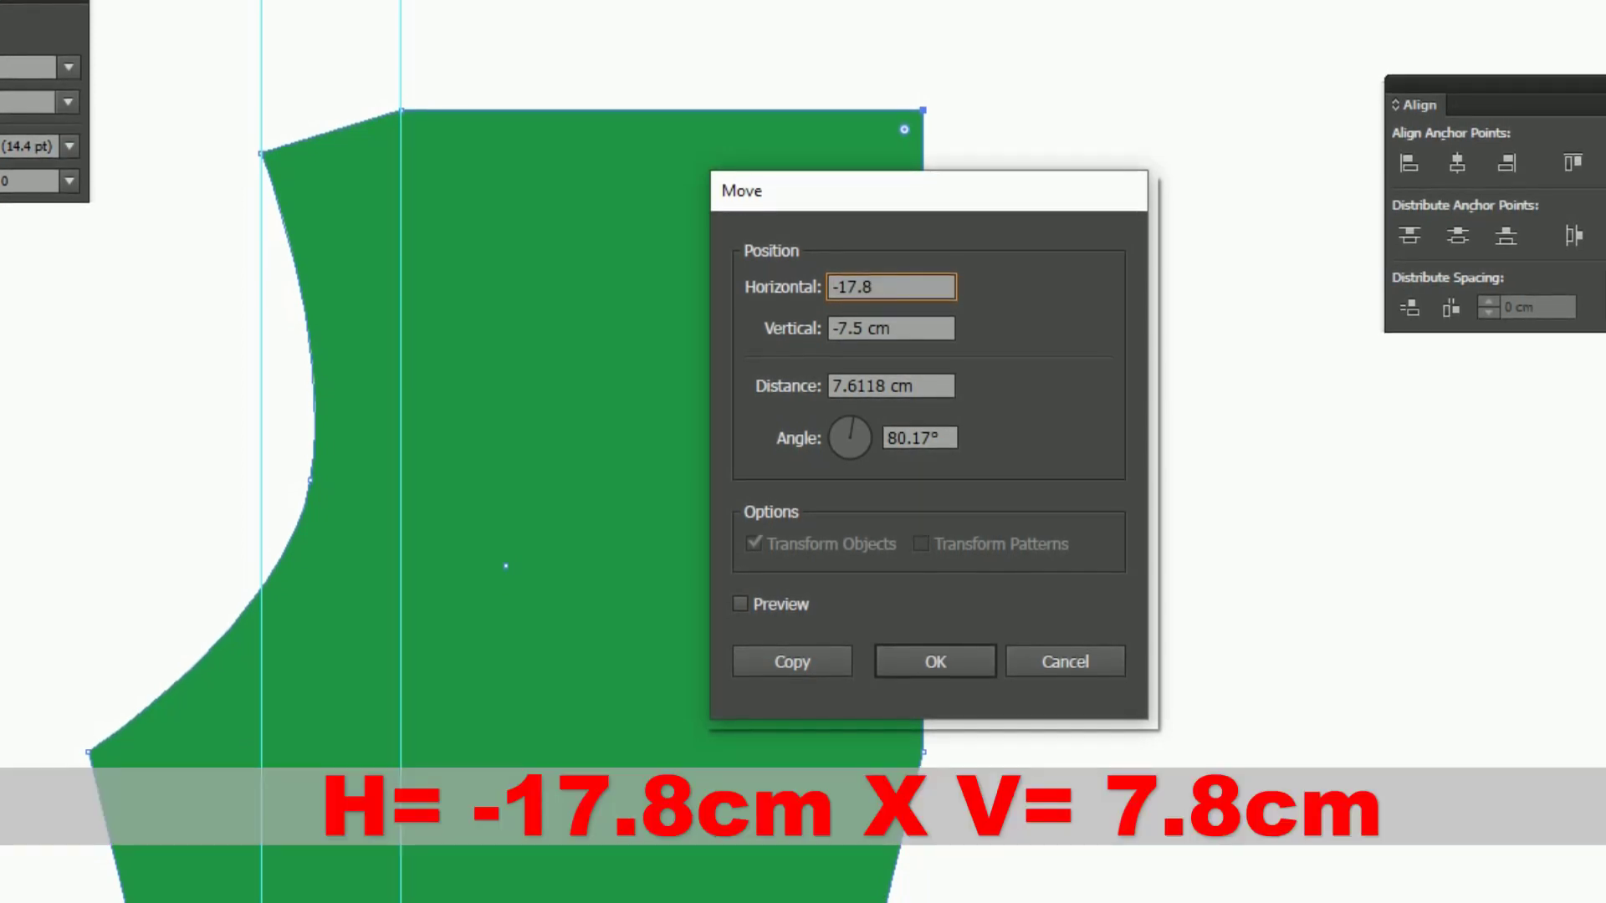
key("Tab")
type("7.8")
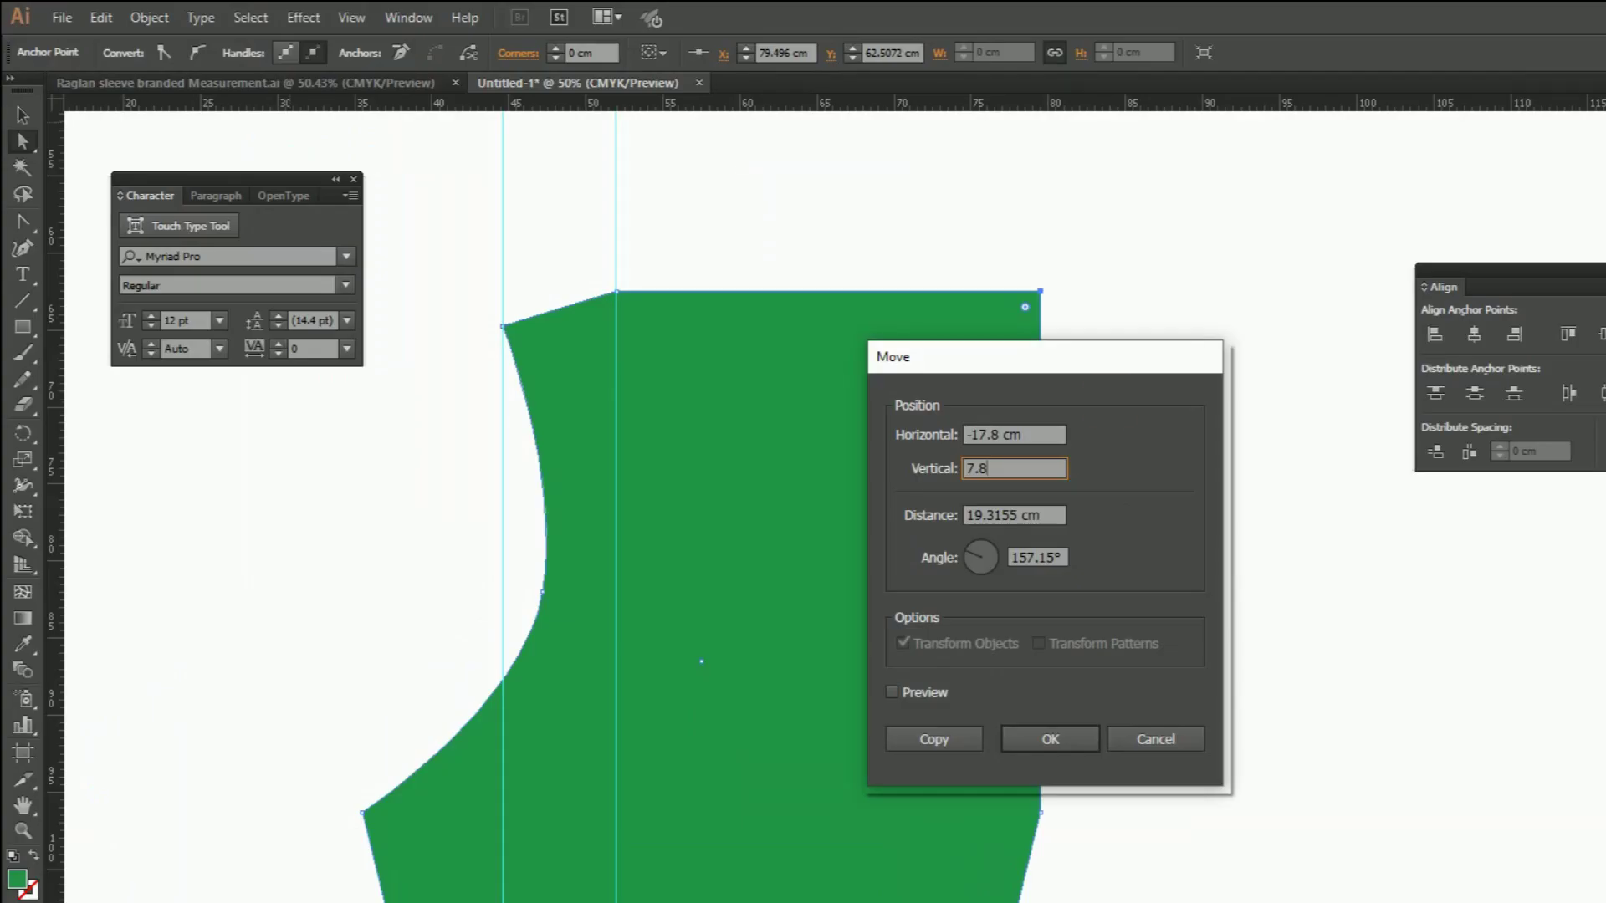
key("Return")
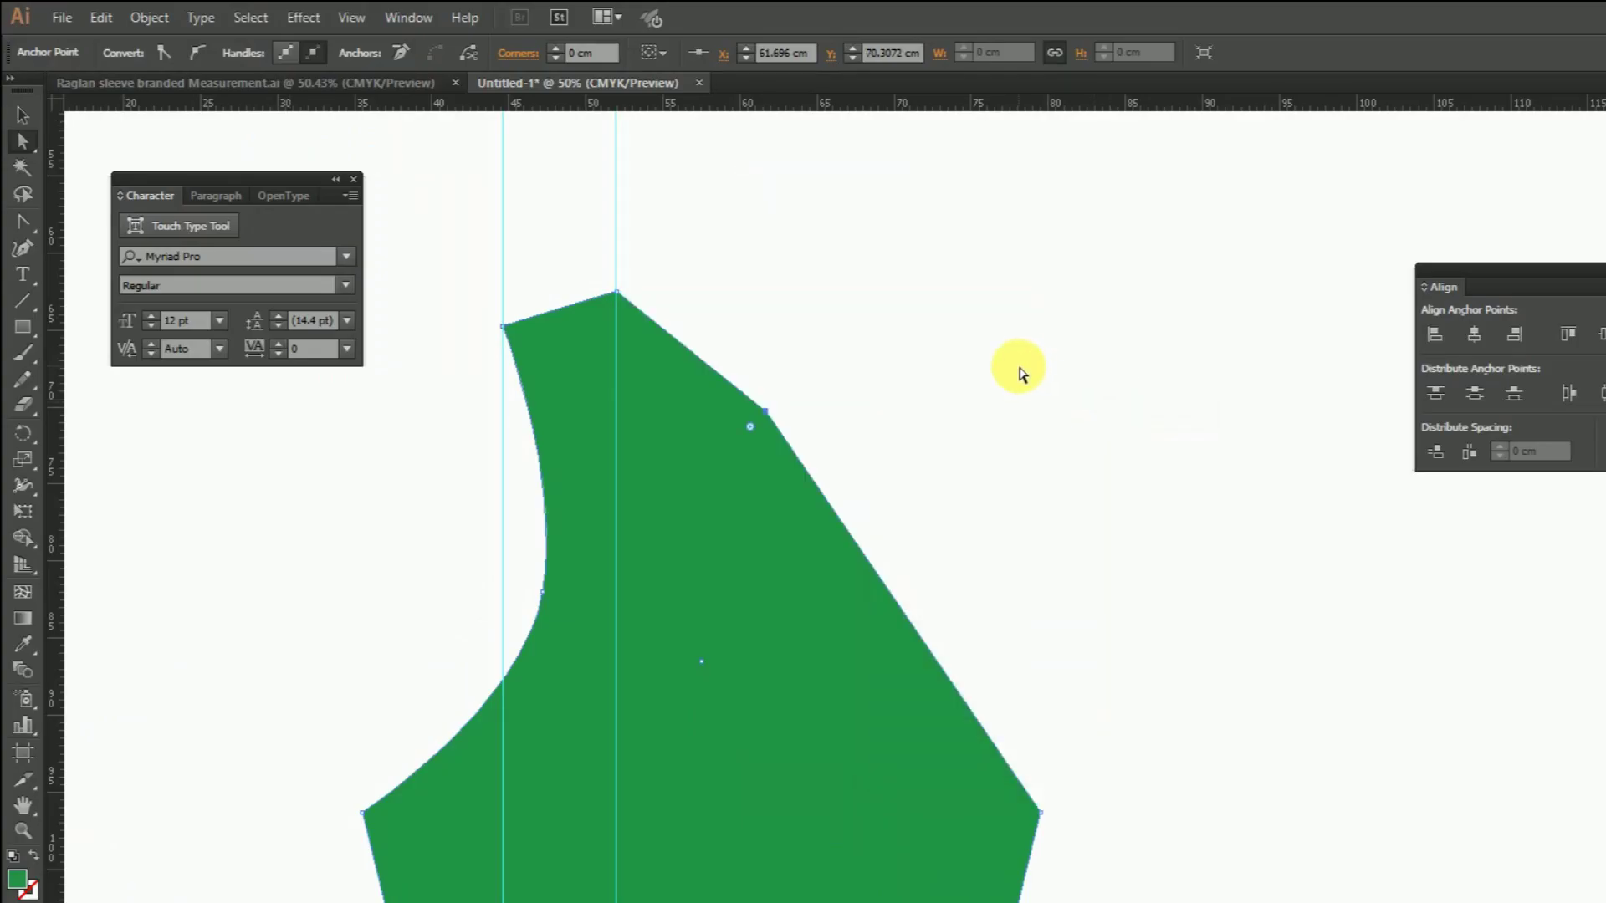
left_click(1021, 372)
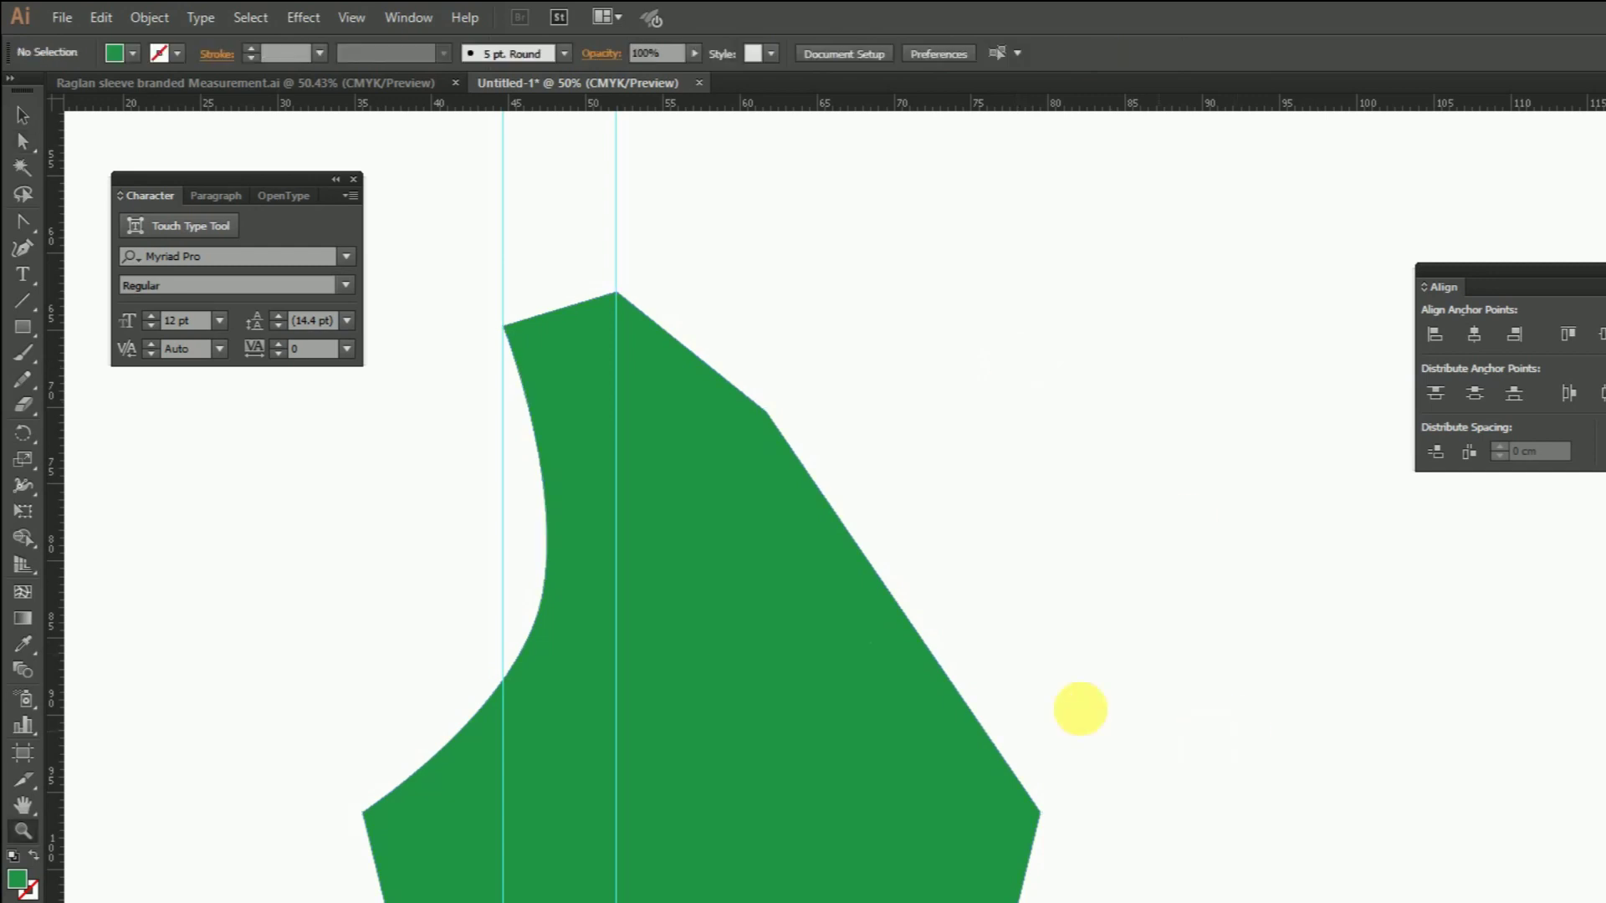
Add an anchor point near the middle of the short sloped edge between the peak and the right shoulder corner.
left_click_drag(387, 235, 1275, 874)
left_click(853, 562)
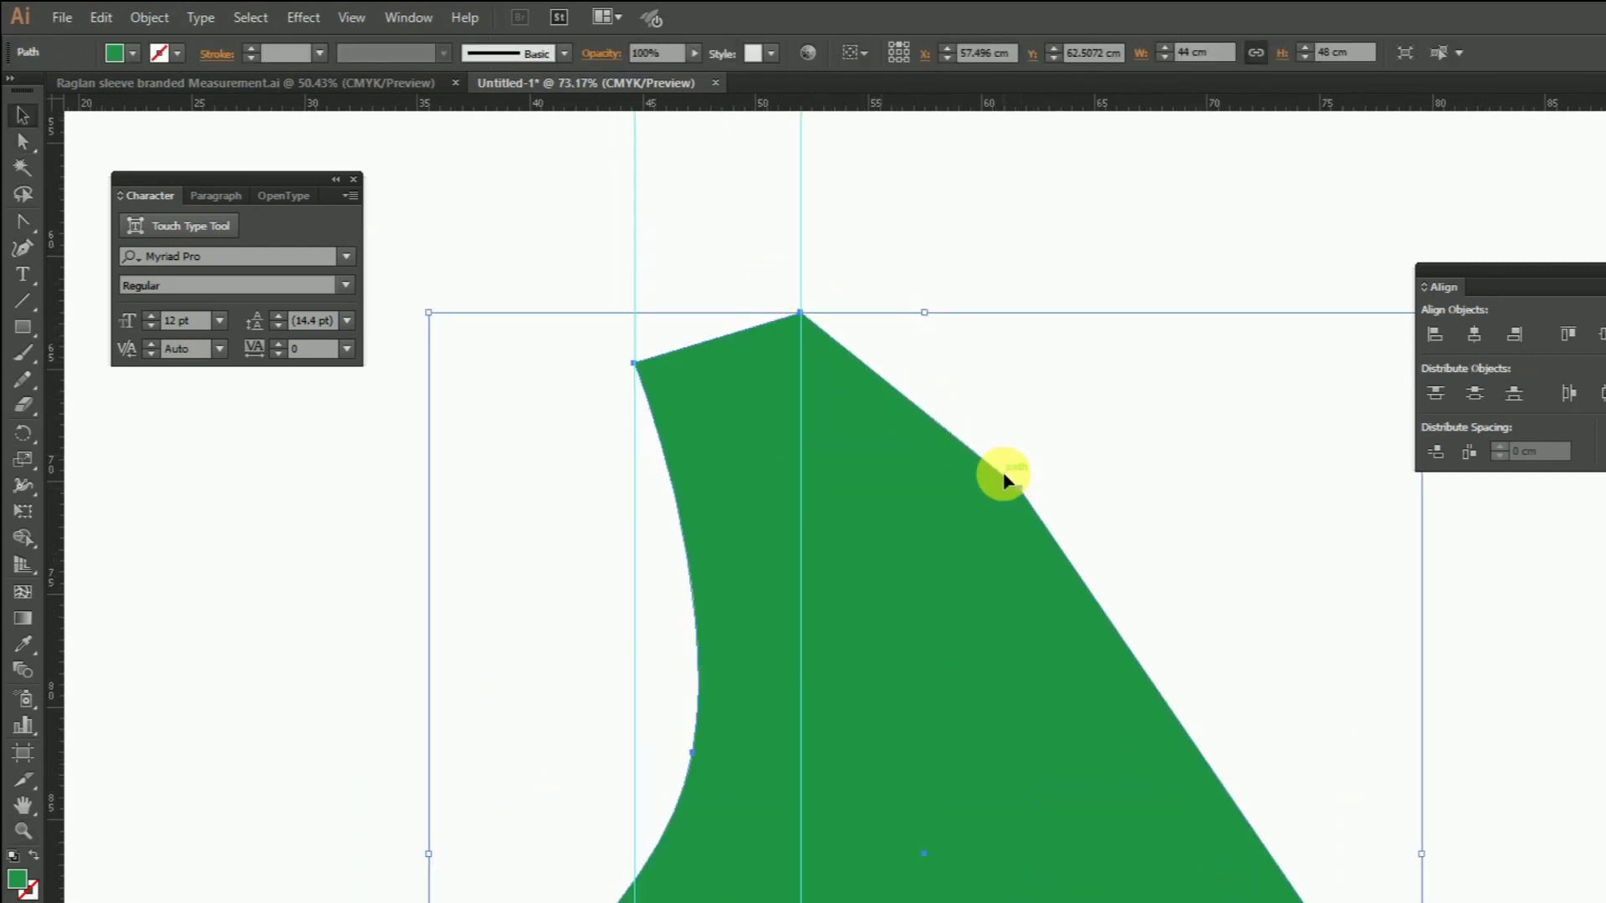
key("a")
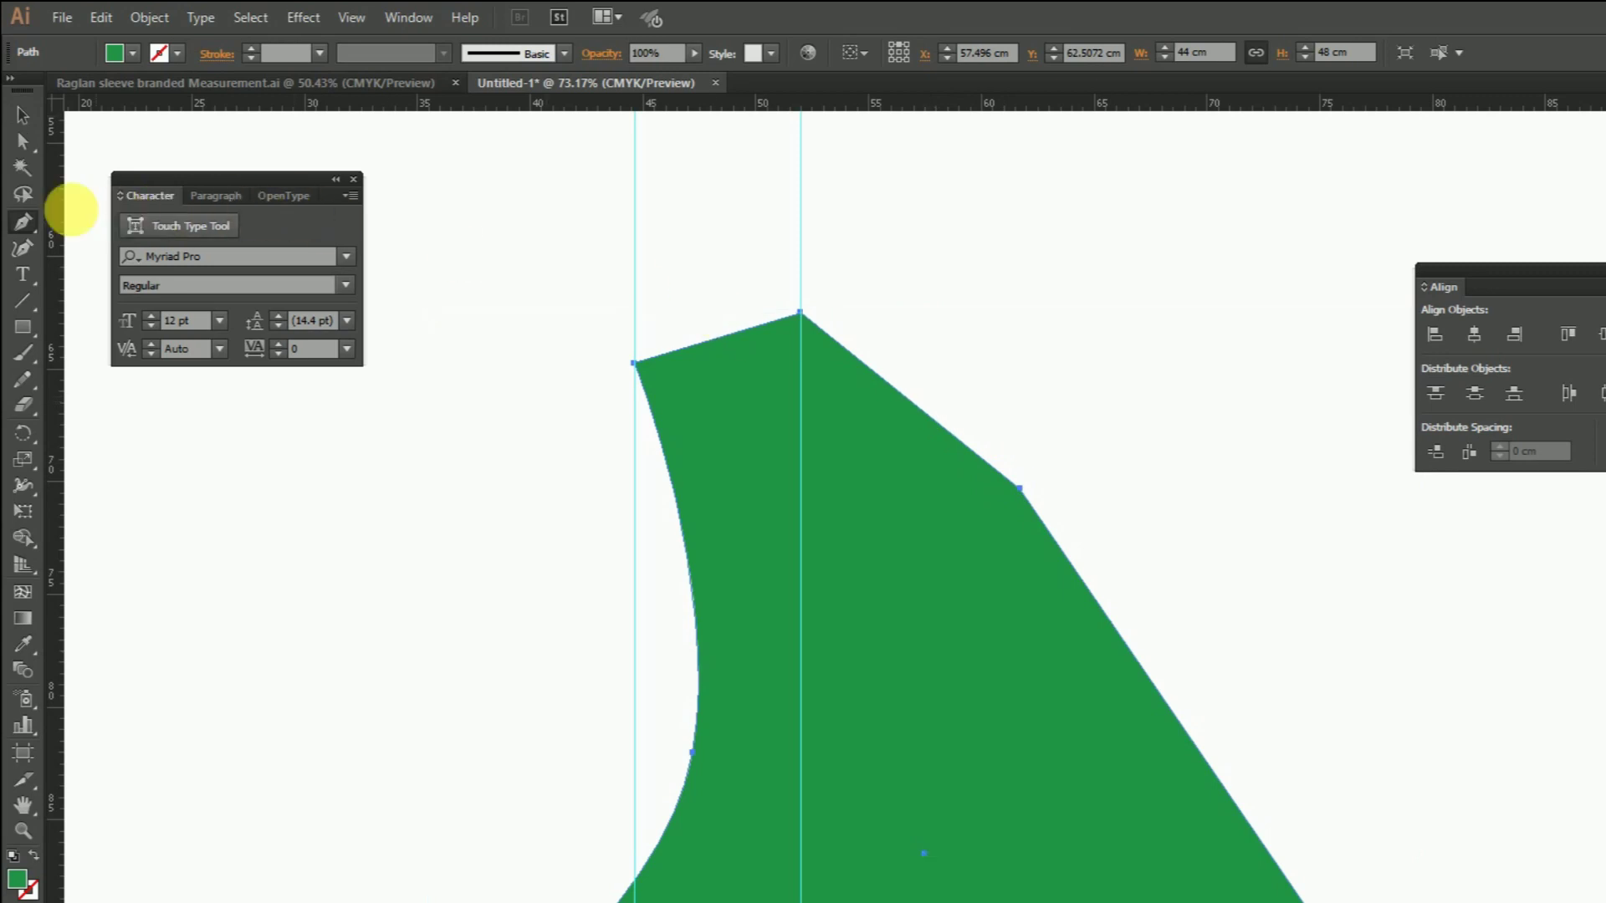
left_click(23, 222)
left_click(134, 250)
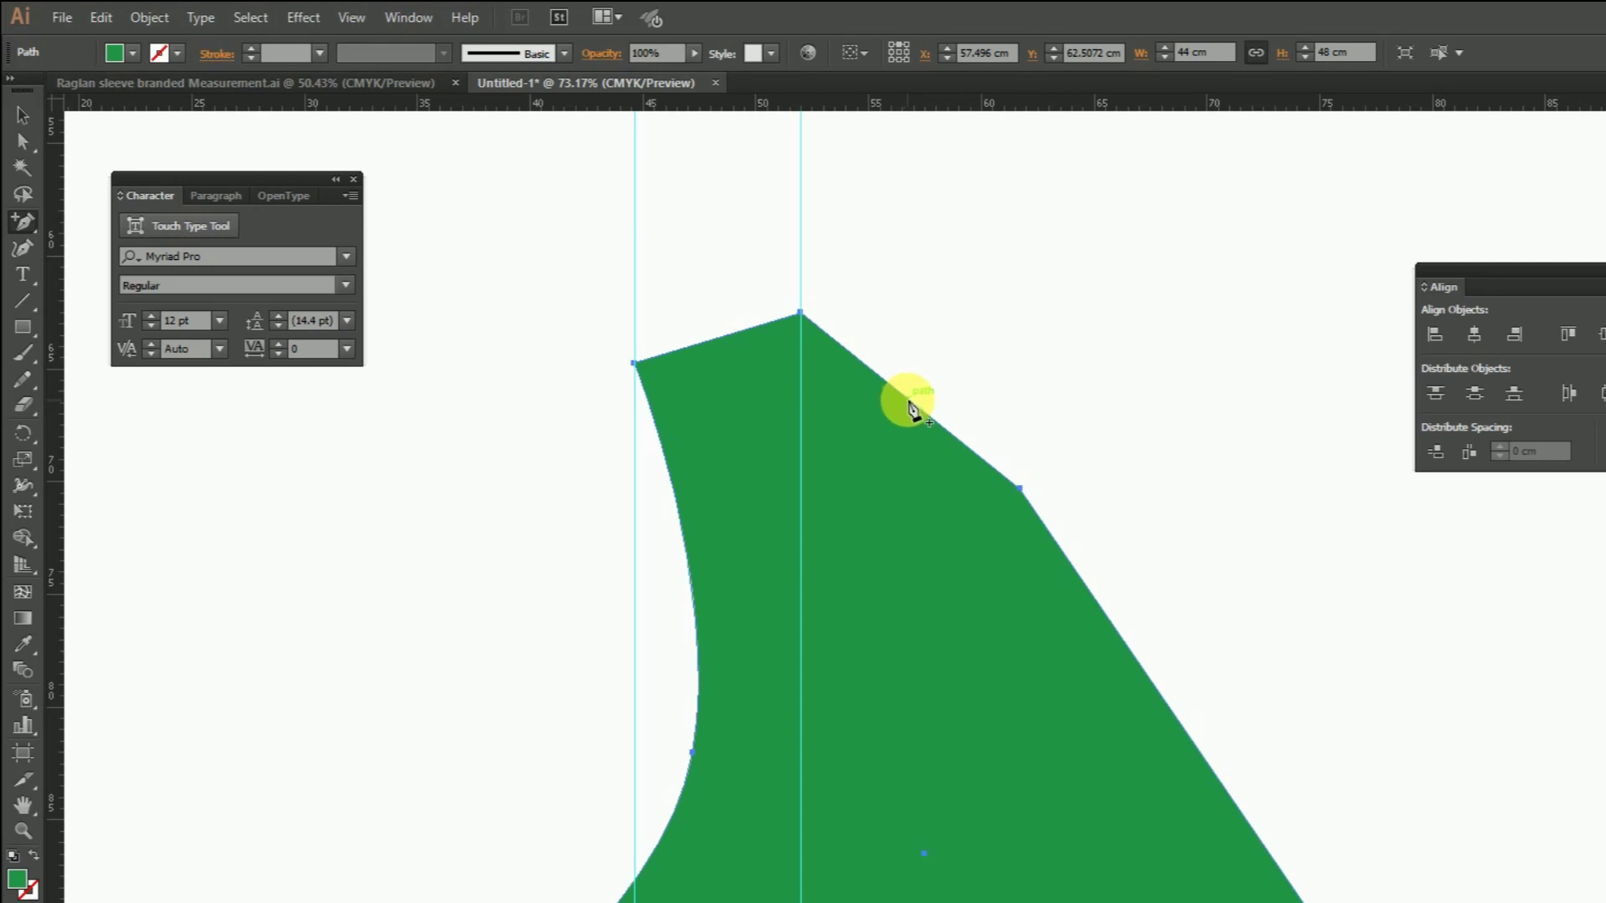
left_click(908, 399)
Move the new anchor on the short sloped edge 2.5 cm left and 2.5 cm down.
key("a")
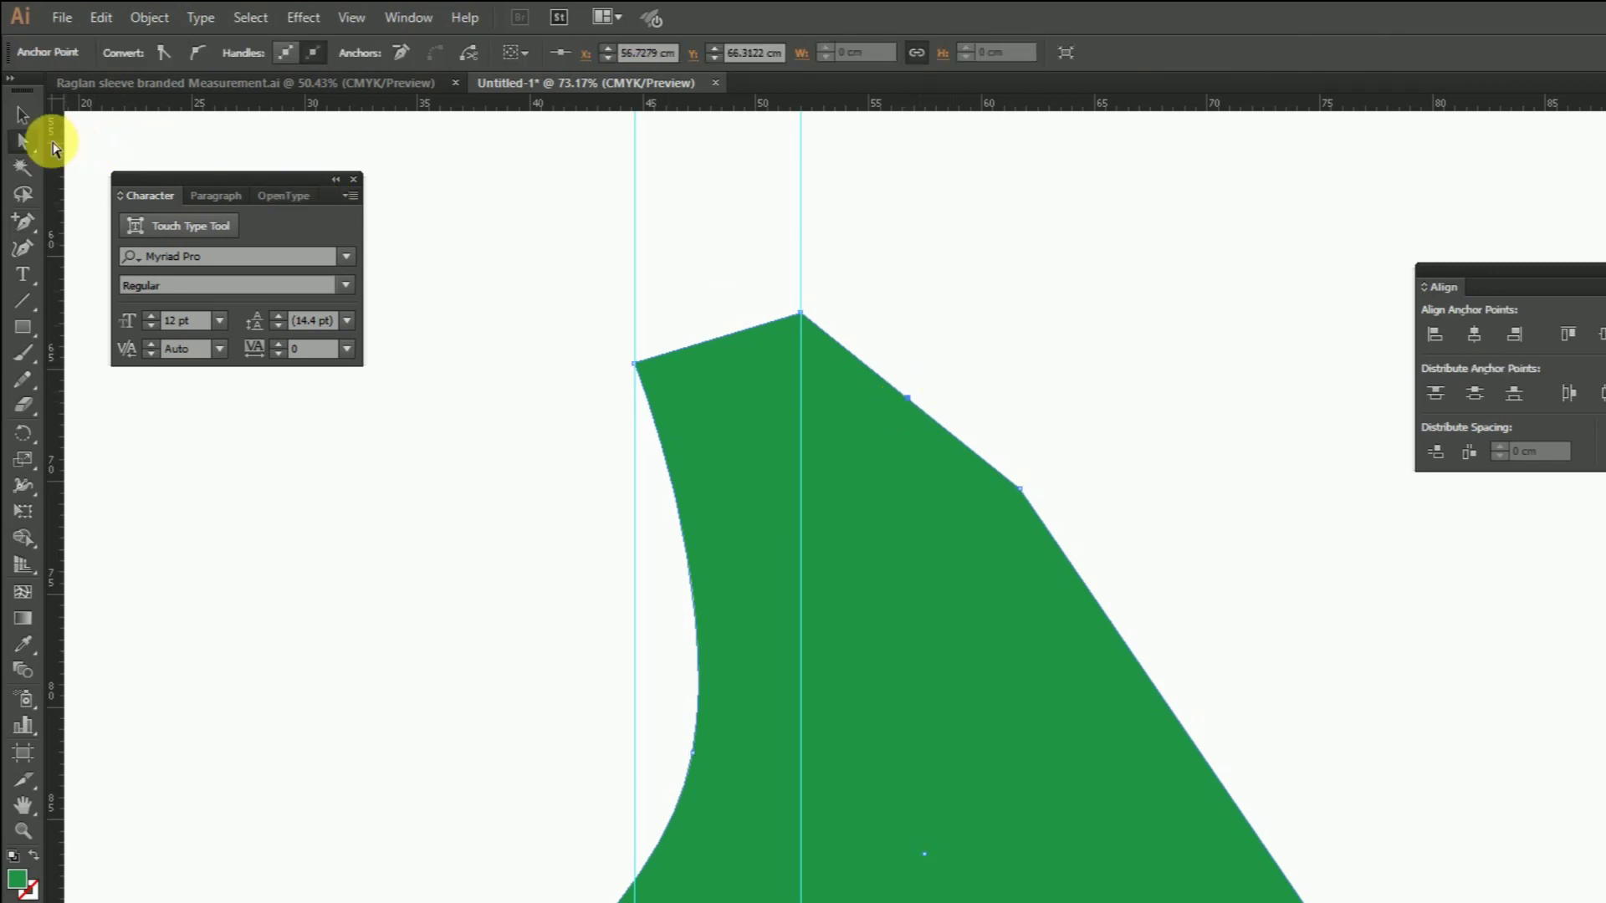
left_click_drag(968, 362, 875, 437)
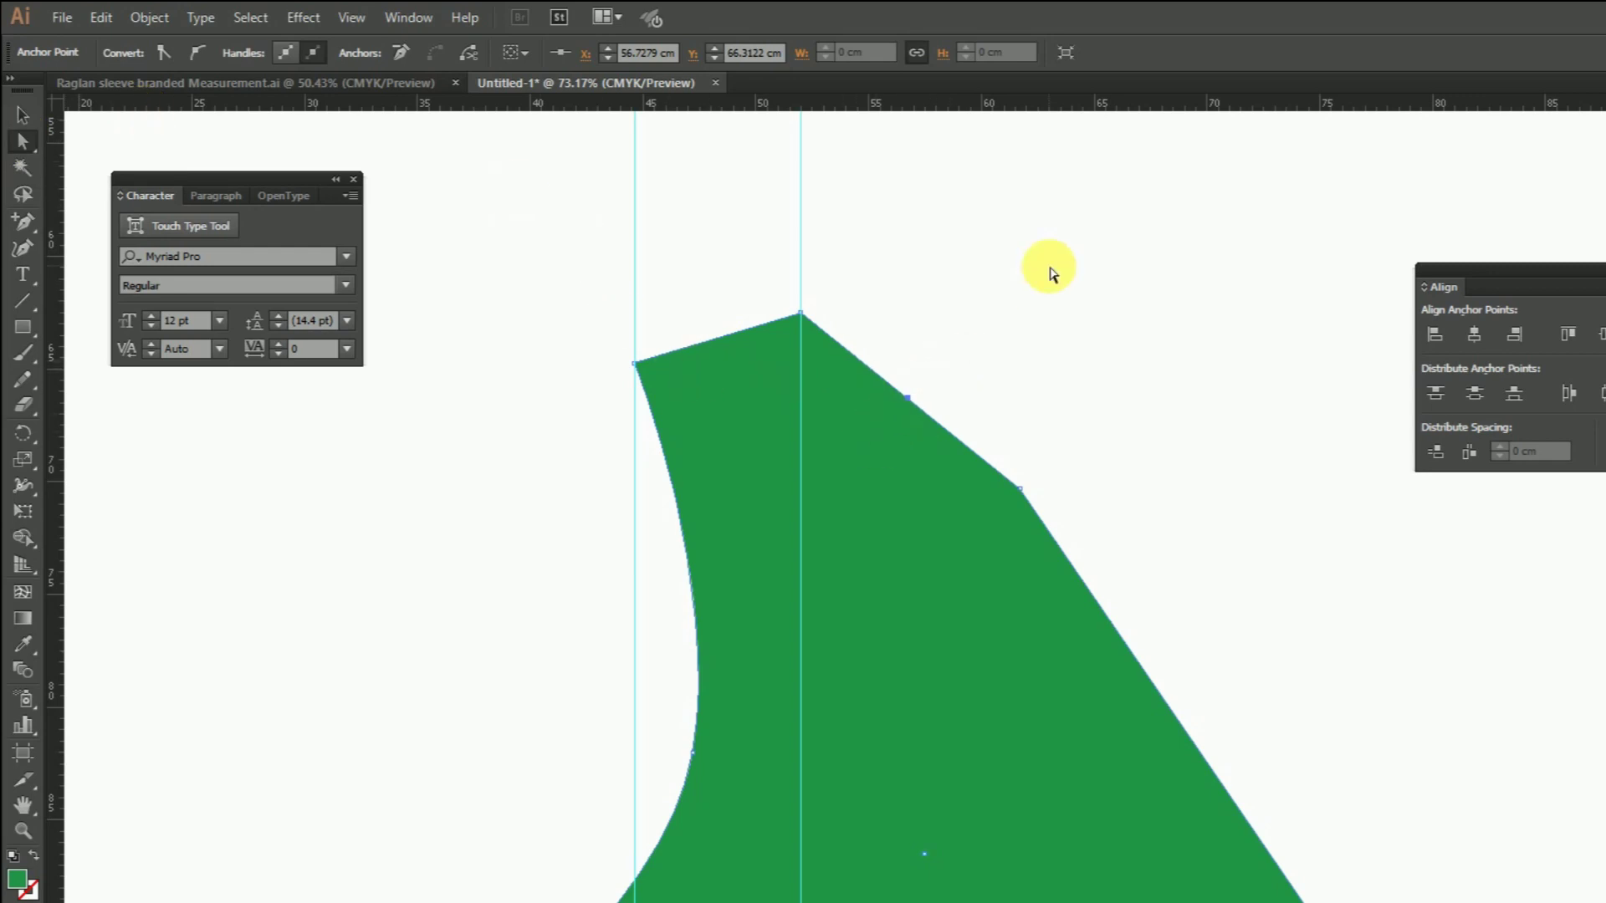
key("Return")
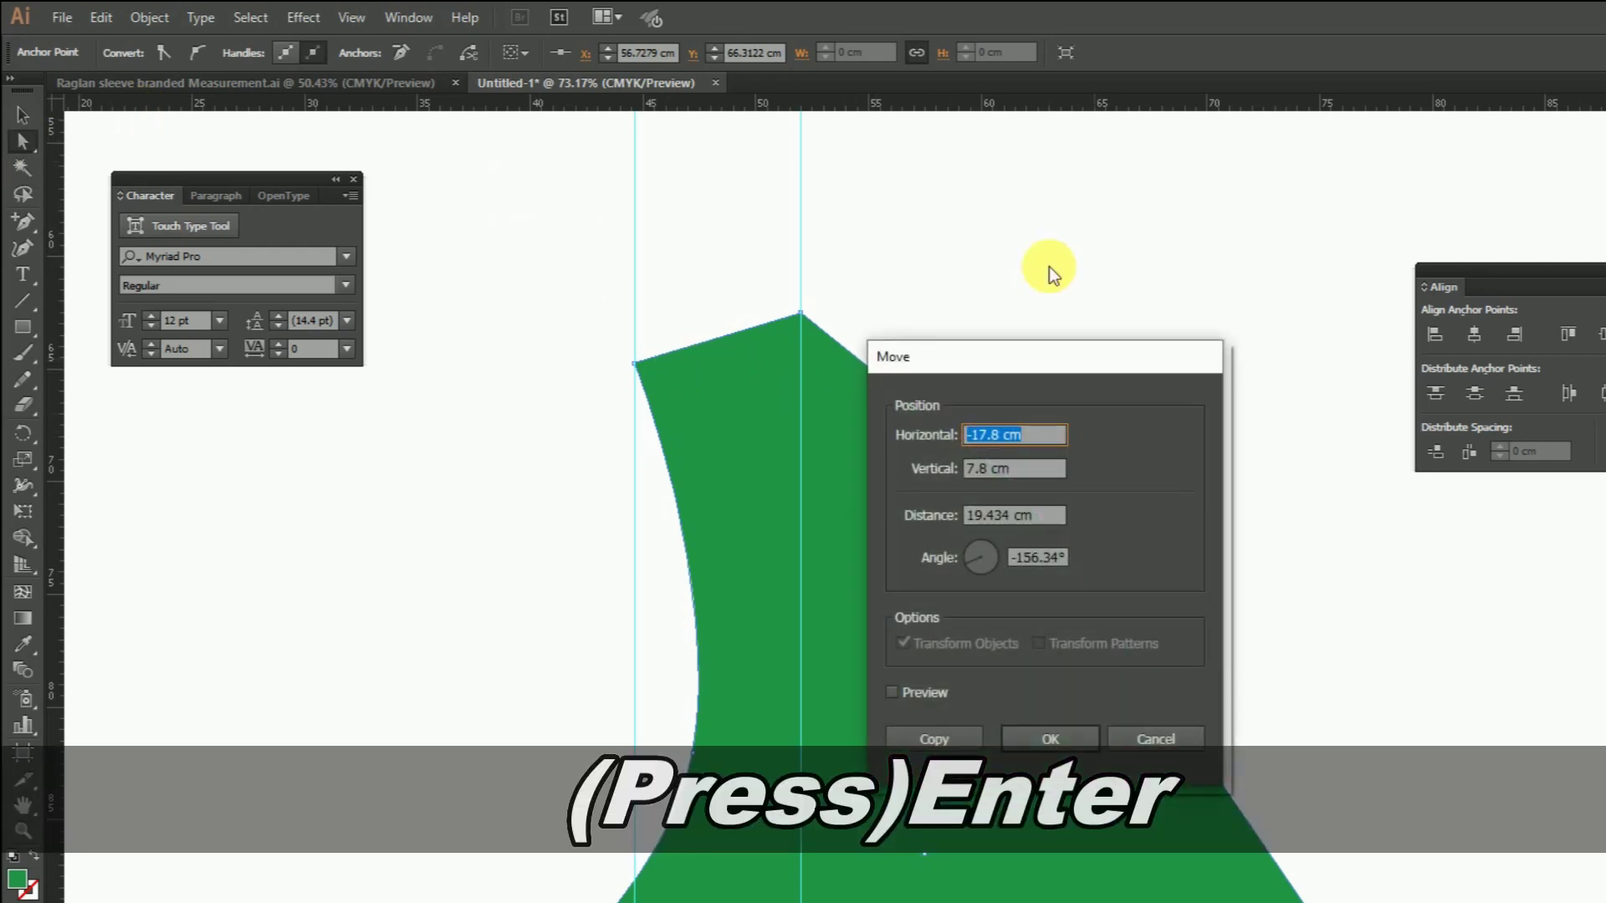
type("-2.5")
key("Tab")
type("2.5")
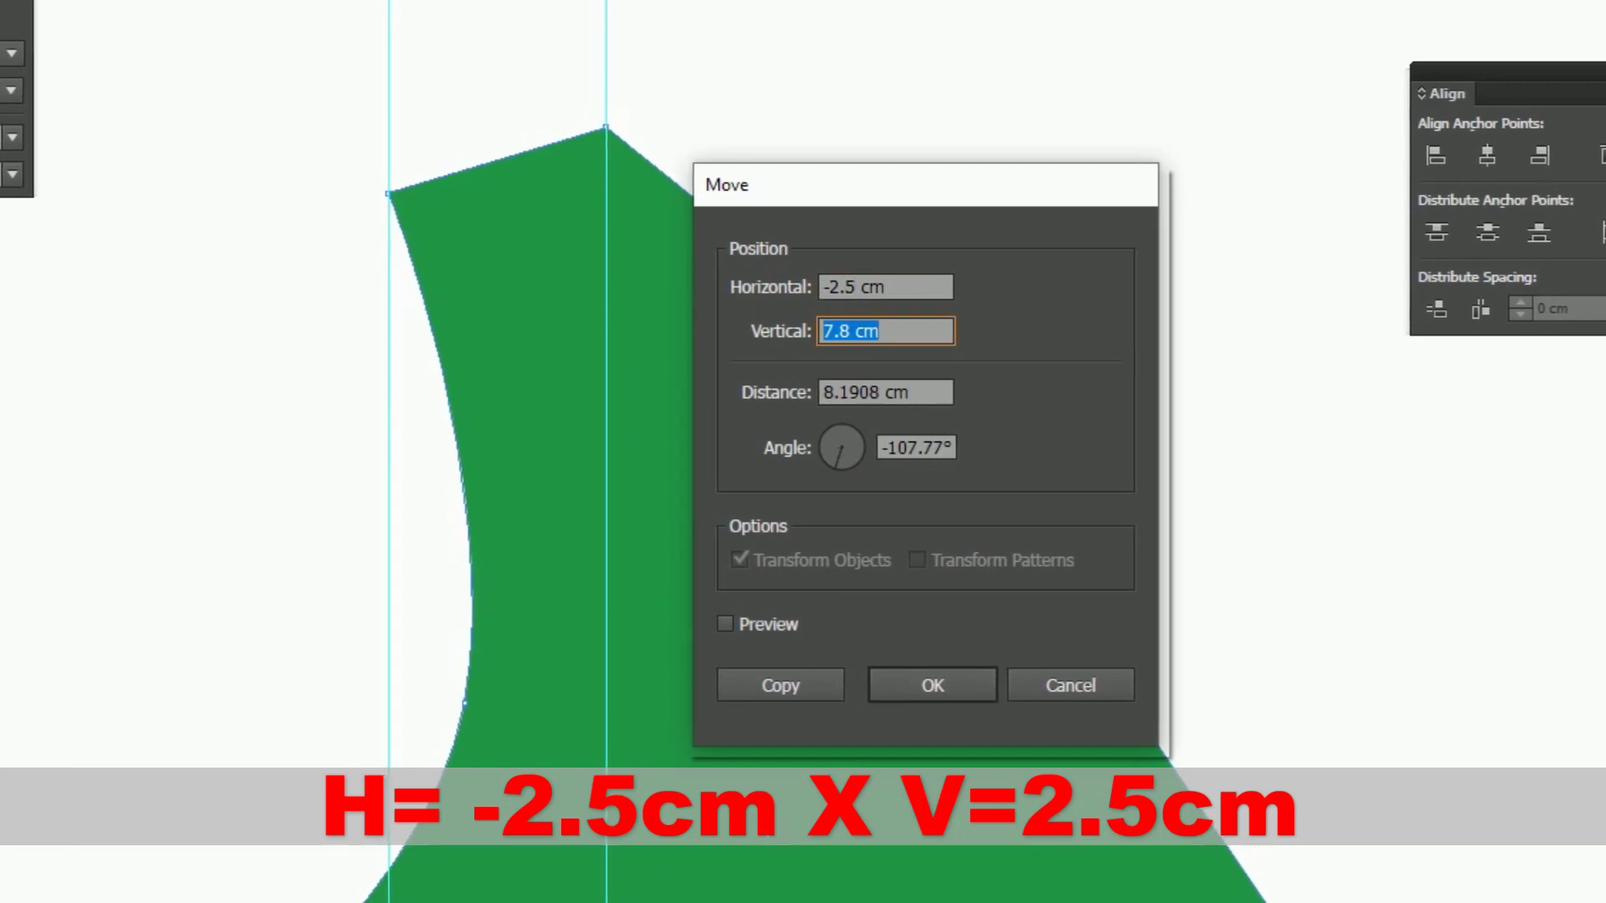
key("Return")
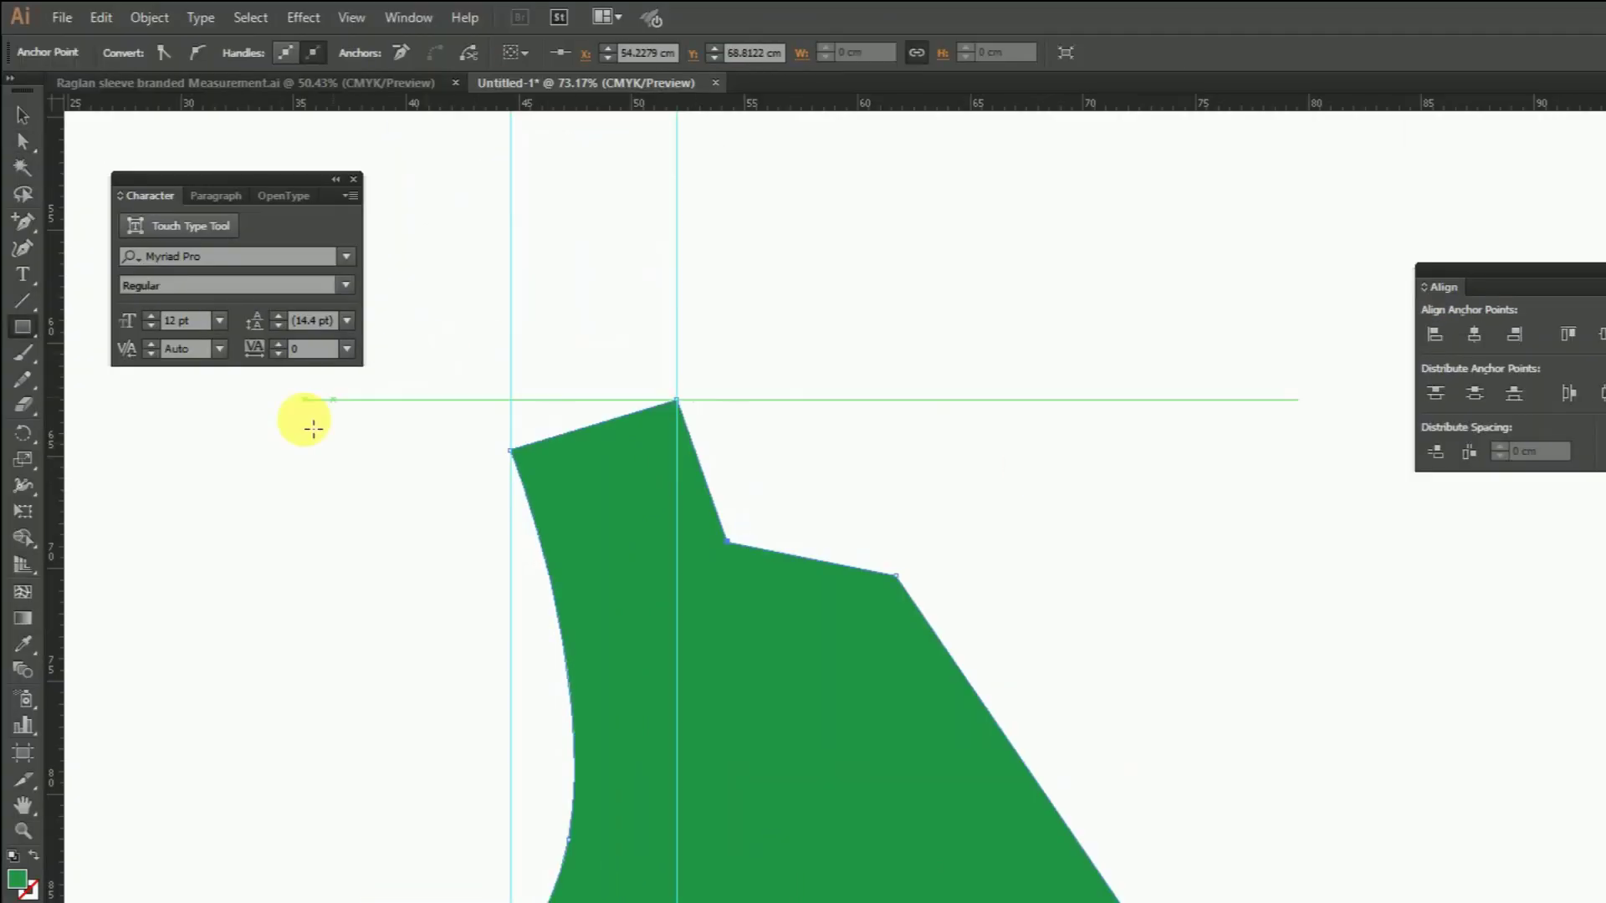
Draw a 5.5 × 1 cm rectangle with a purple fill beside the green shape's upper right edge.
left_click(23, 326)
left_click(1021, 476)
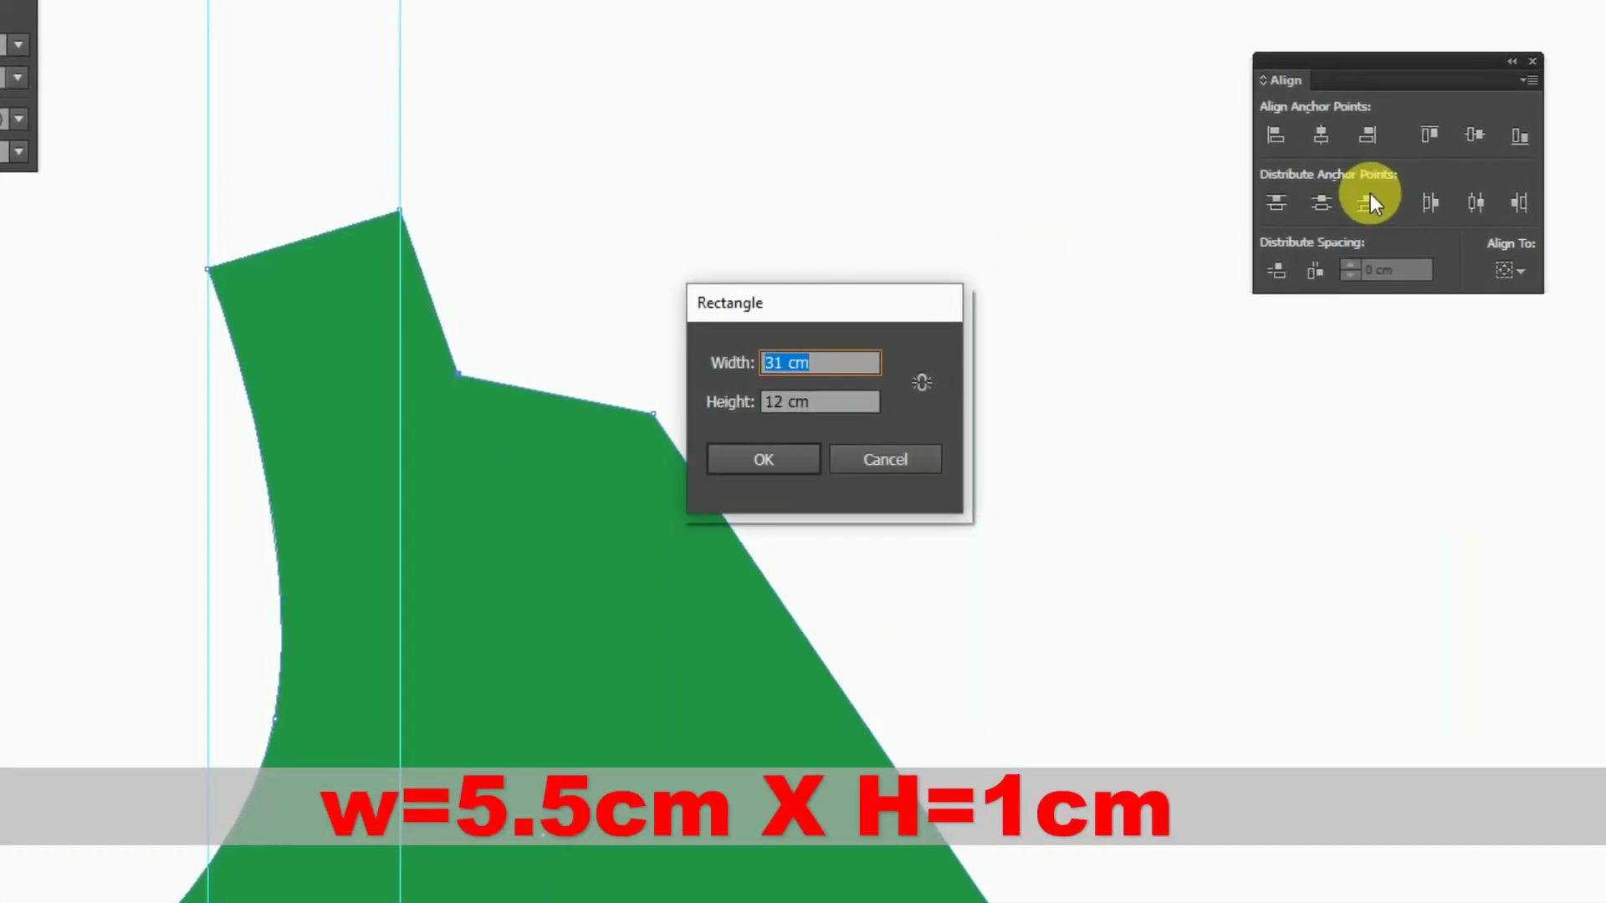
type("5.5")
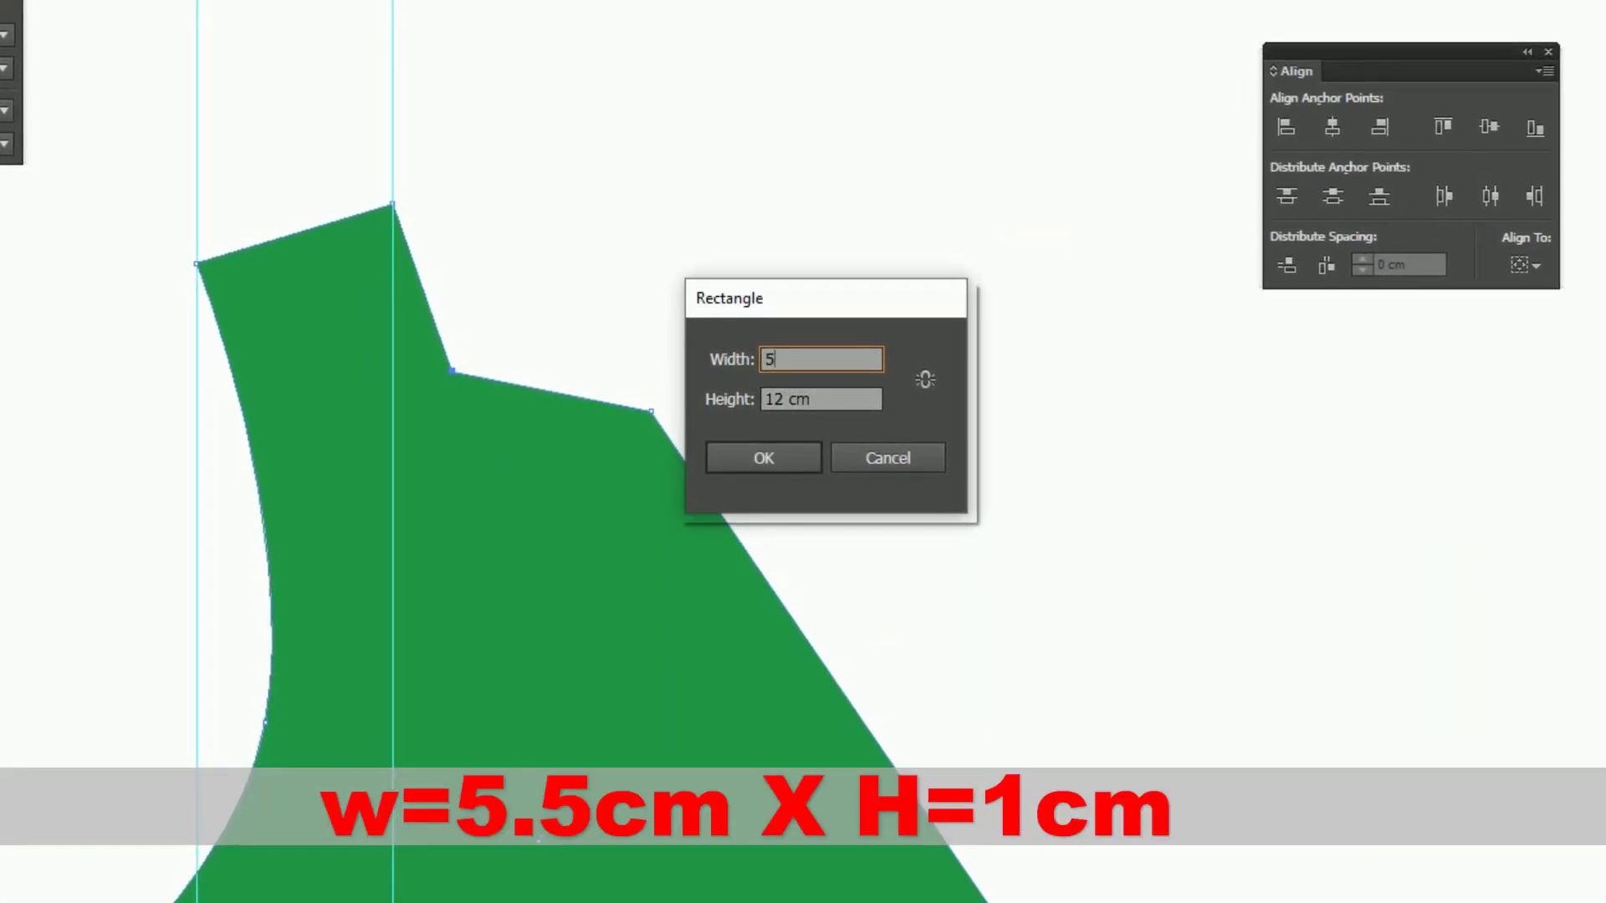
key("Tab")
type("1")
key("Return")
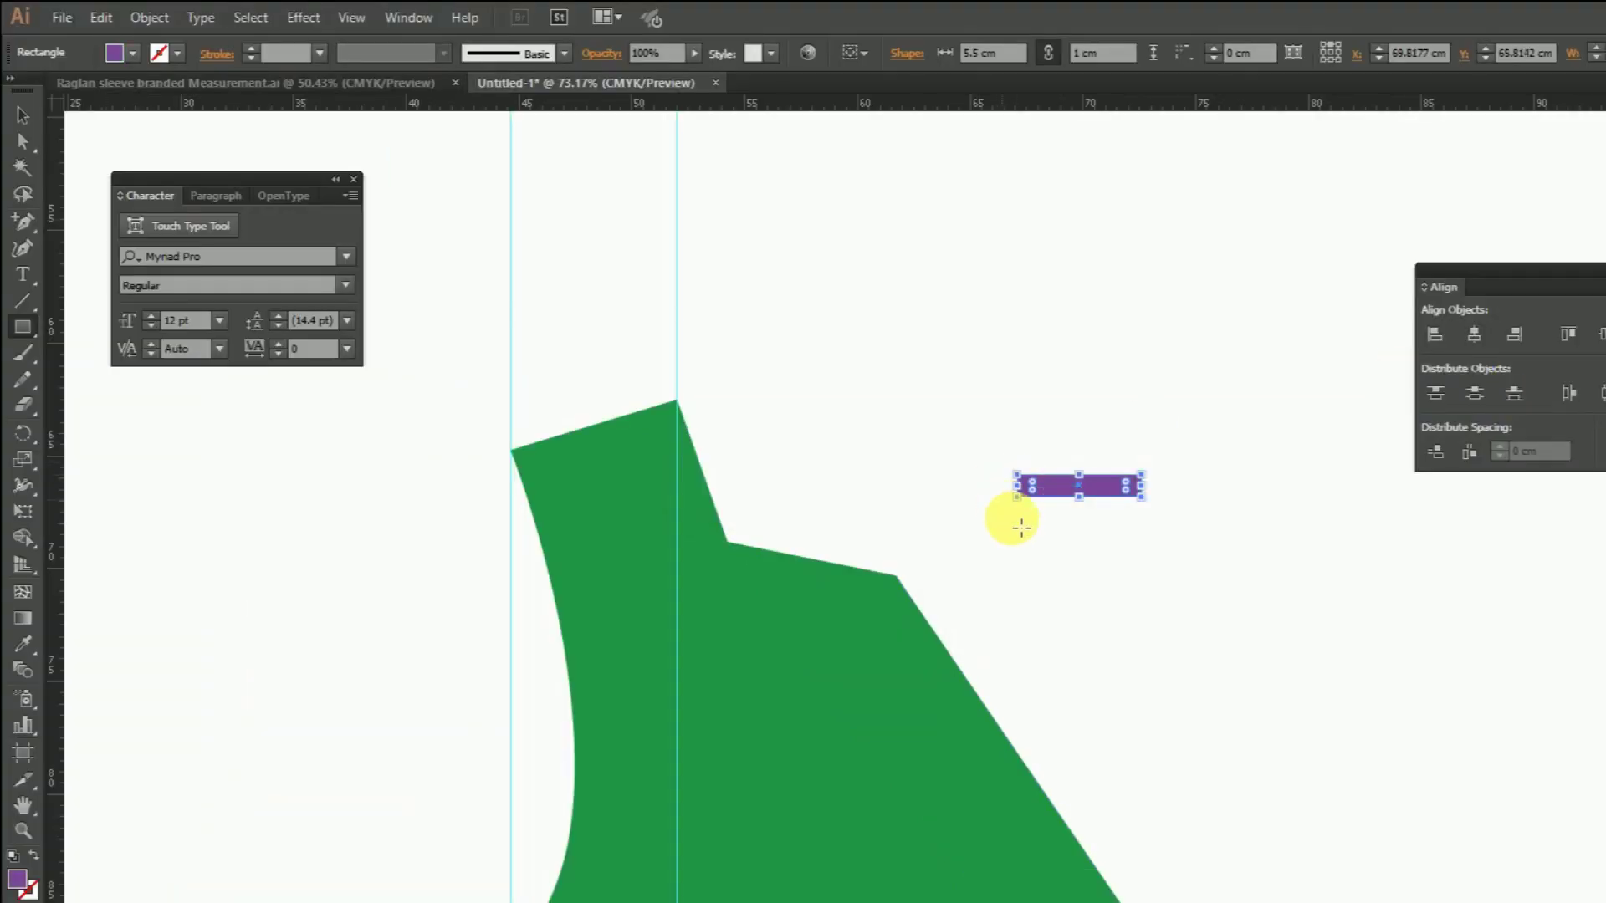
Place the purple rectangle inside the green shape, with its upper right corner at the shape's right shoulder corner.
key("z")
left_click_drag(525, 292, 1447, 692)
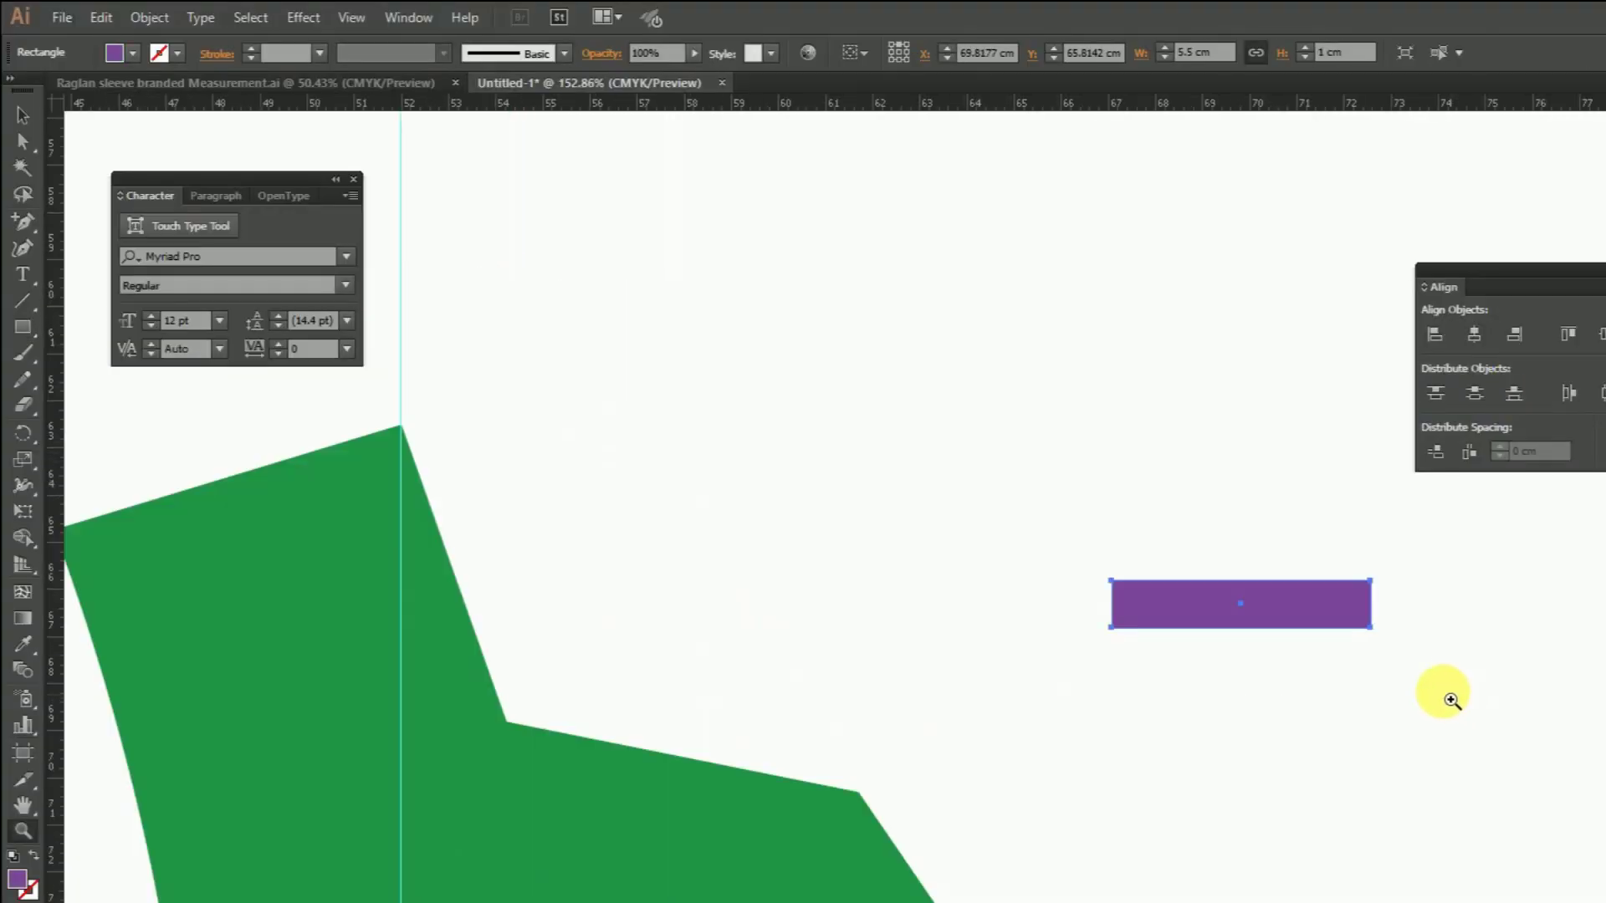
left_click(28, 116)
scroll(1296, 460, "down", 3)
scroll(1297, 460, "left", 2)
left_click_drag(1333, 469, 825, 681)
Curve the neckline edge through its middle anchor so it runs smoothly into the top of the purple rectangle.
left_click(23, 142)
left_click_drag(695, 484, 719, 711)
key("shift+c")
Delete the purple guide rectangle.
key("v")
left_click(878, 674)
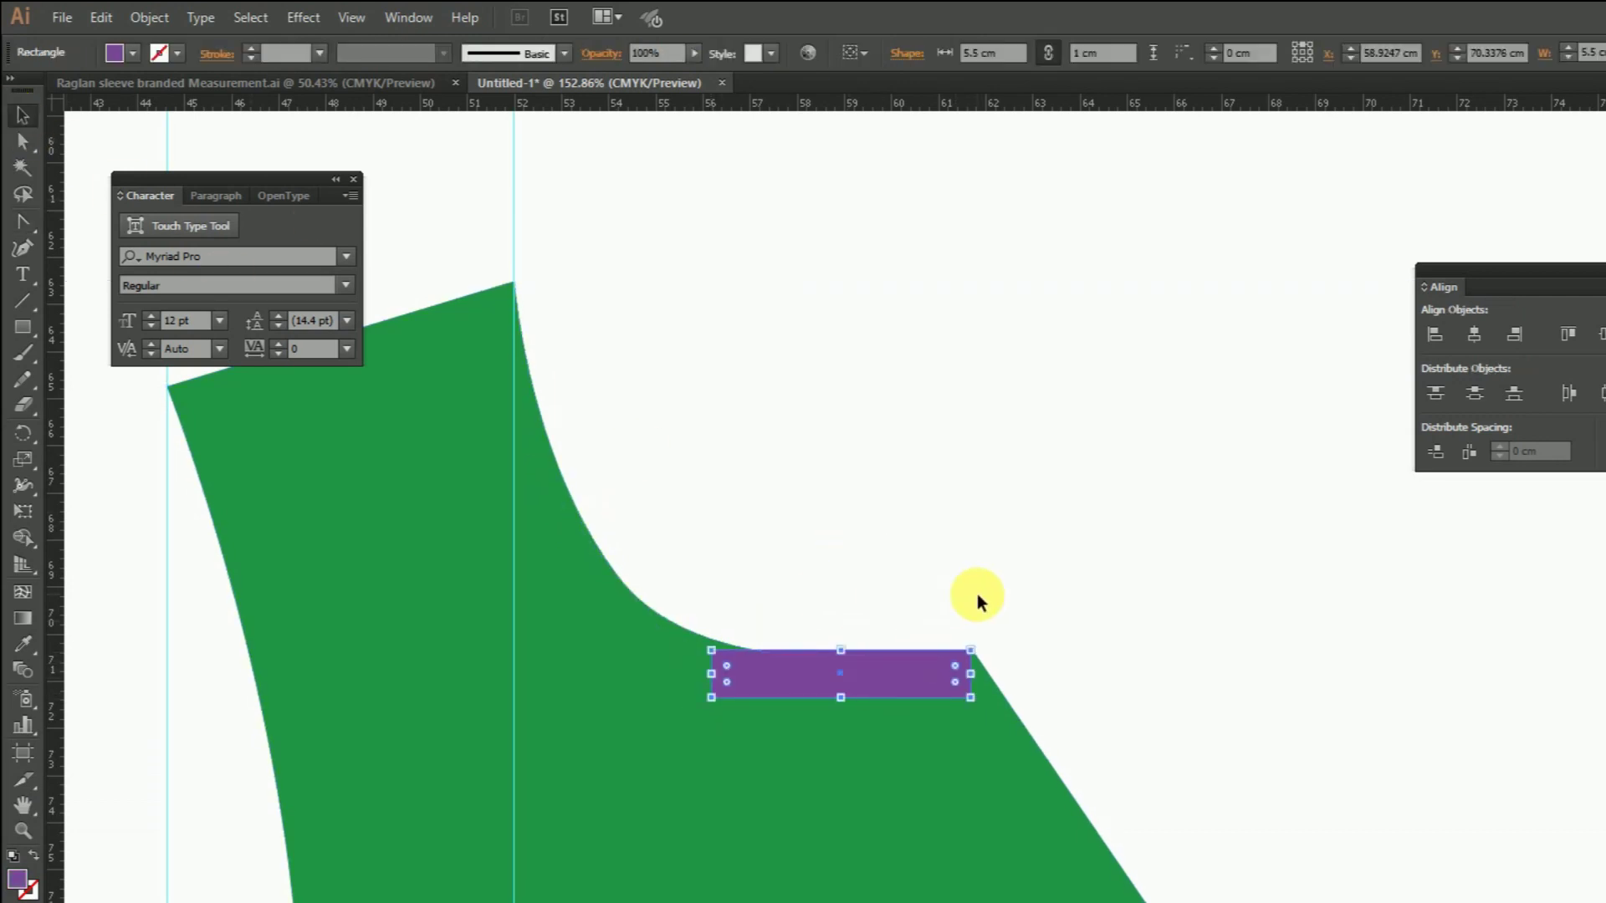
key("BackSpace")
Add an anchor point midway along the green shape's long sloped right edge.
scroll(977, 593, "down", 6)
key("z")
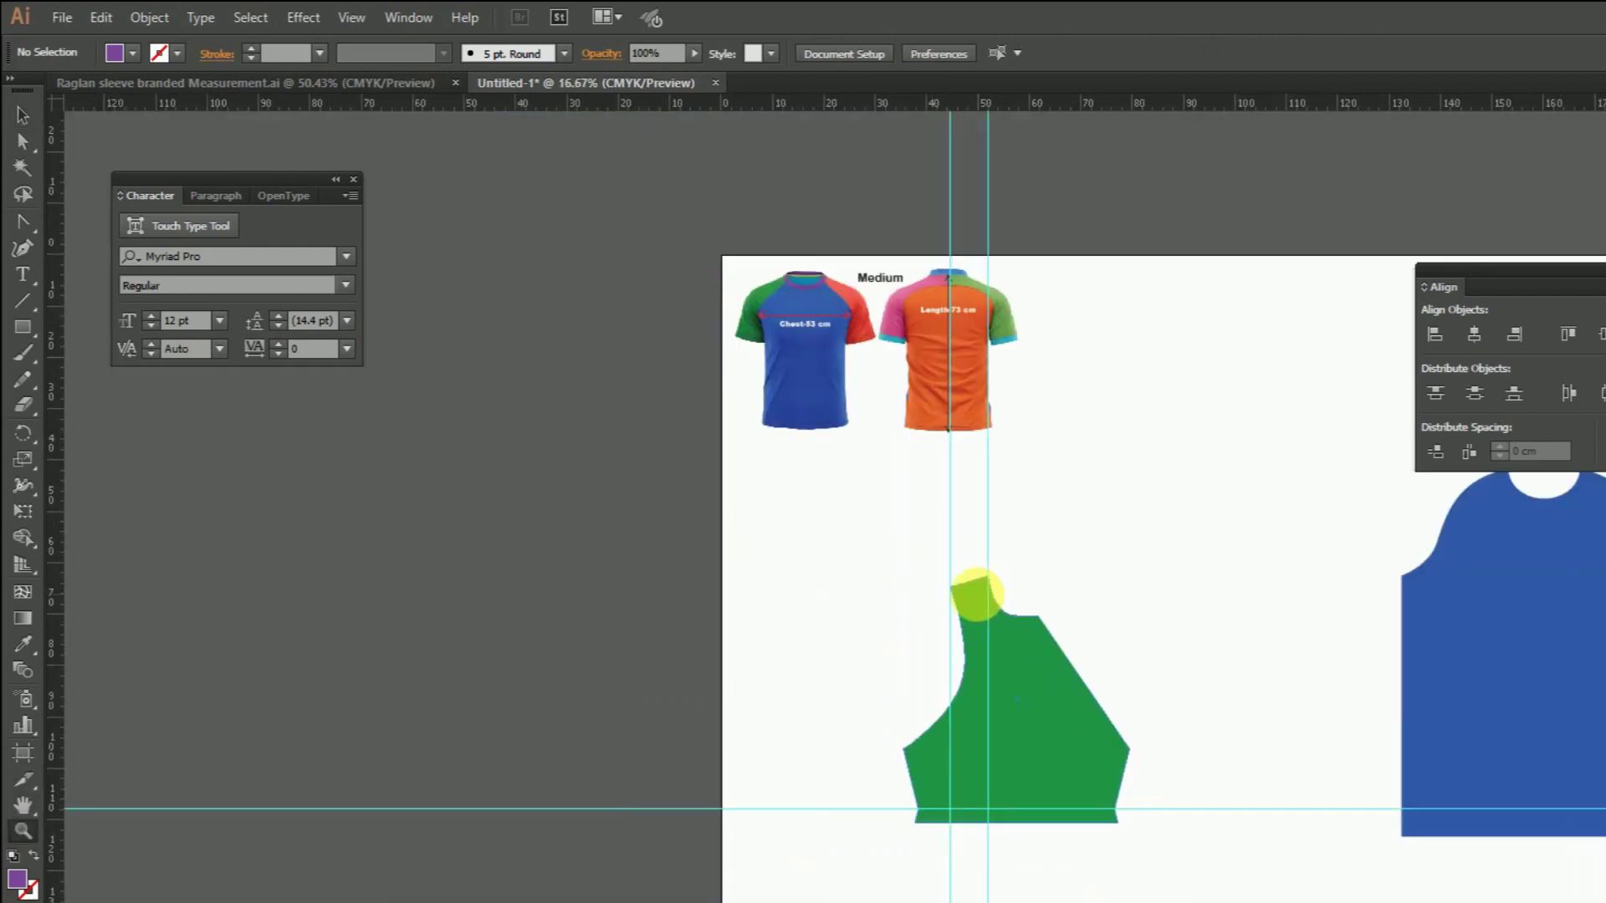
scroll(869, 516, "up", 4)
scroll(1340, 795, "up", 2)
key("v")
left_click(1066, 679)
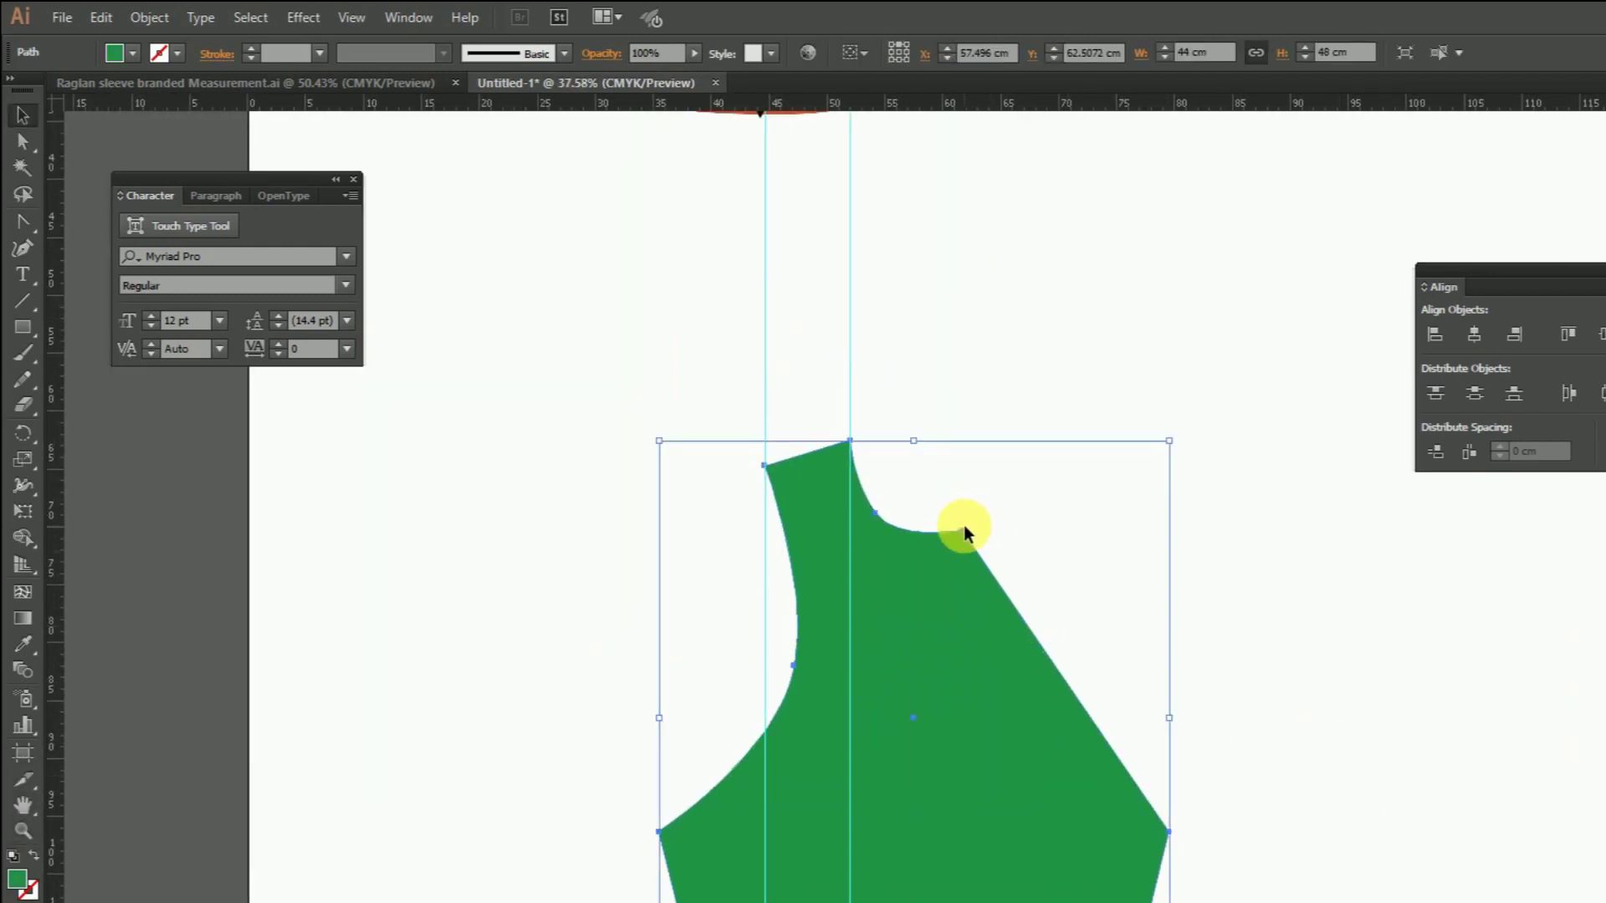
left_click(23, 144)
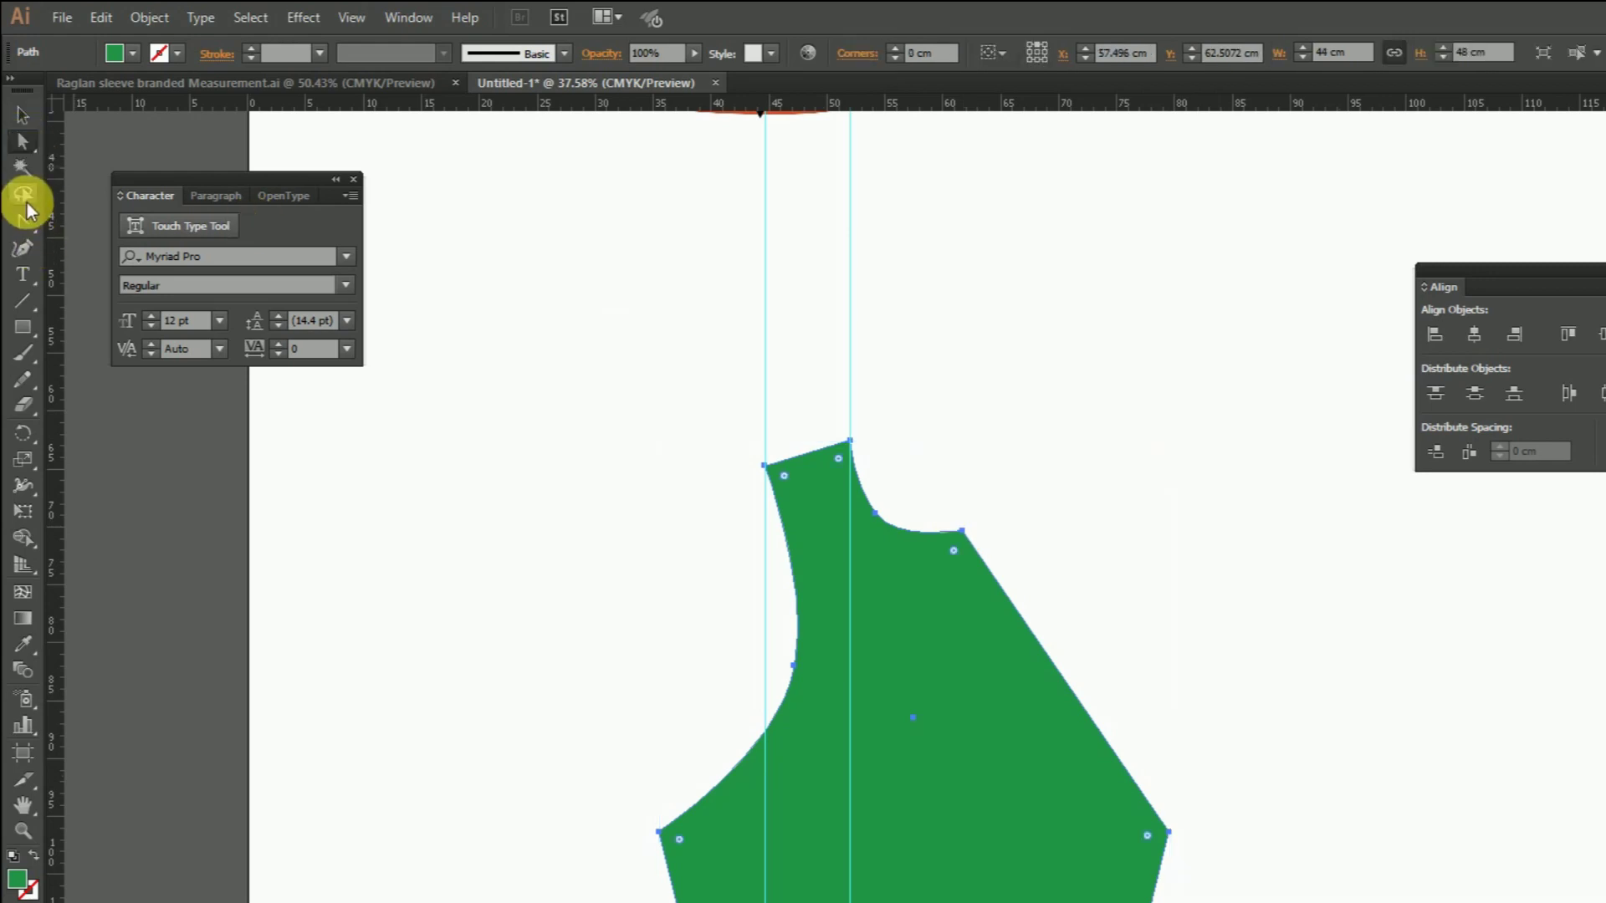
left_click(26, 254)
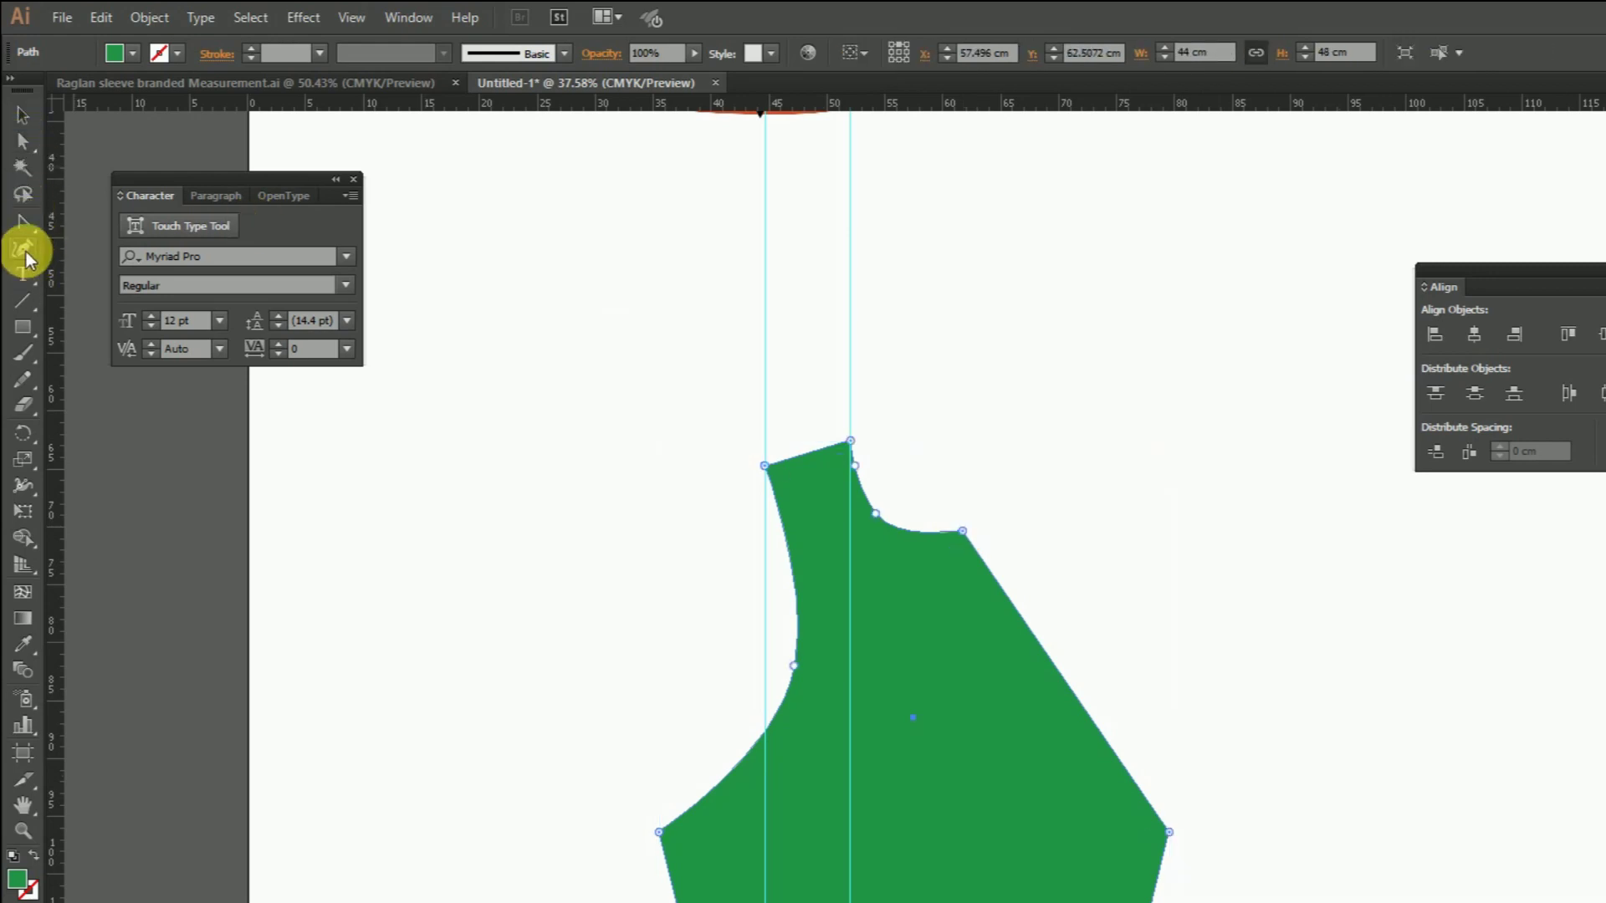
left_click_drag(18, 217, 135, 248)
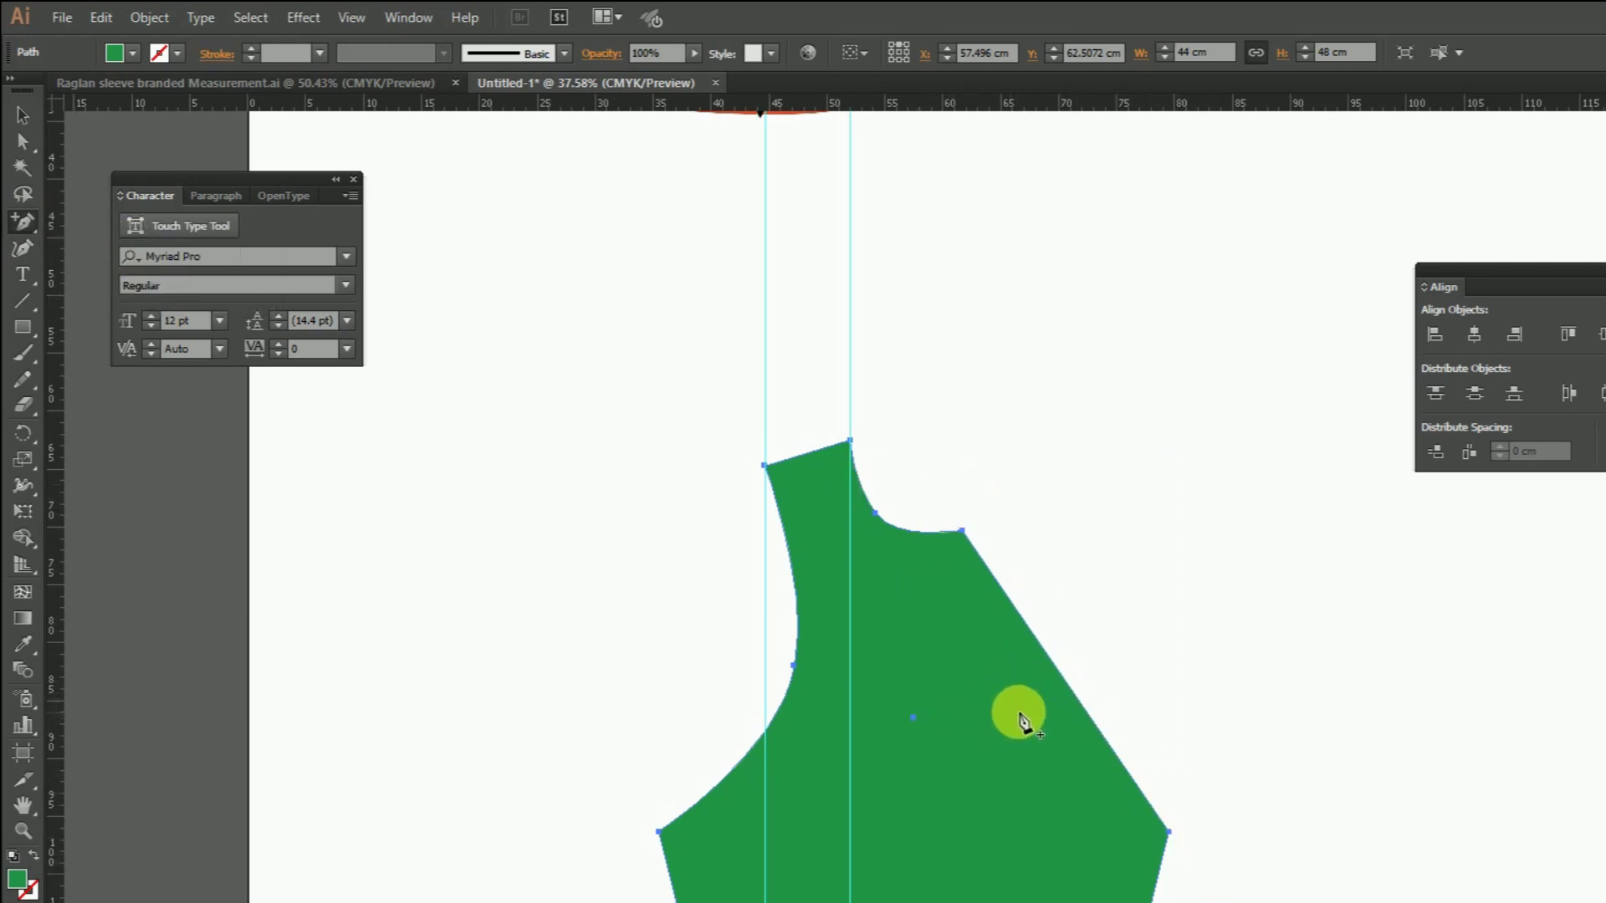
left_click(1067, 682)
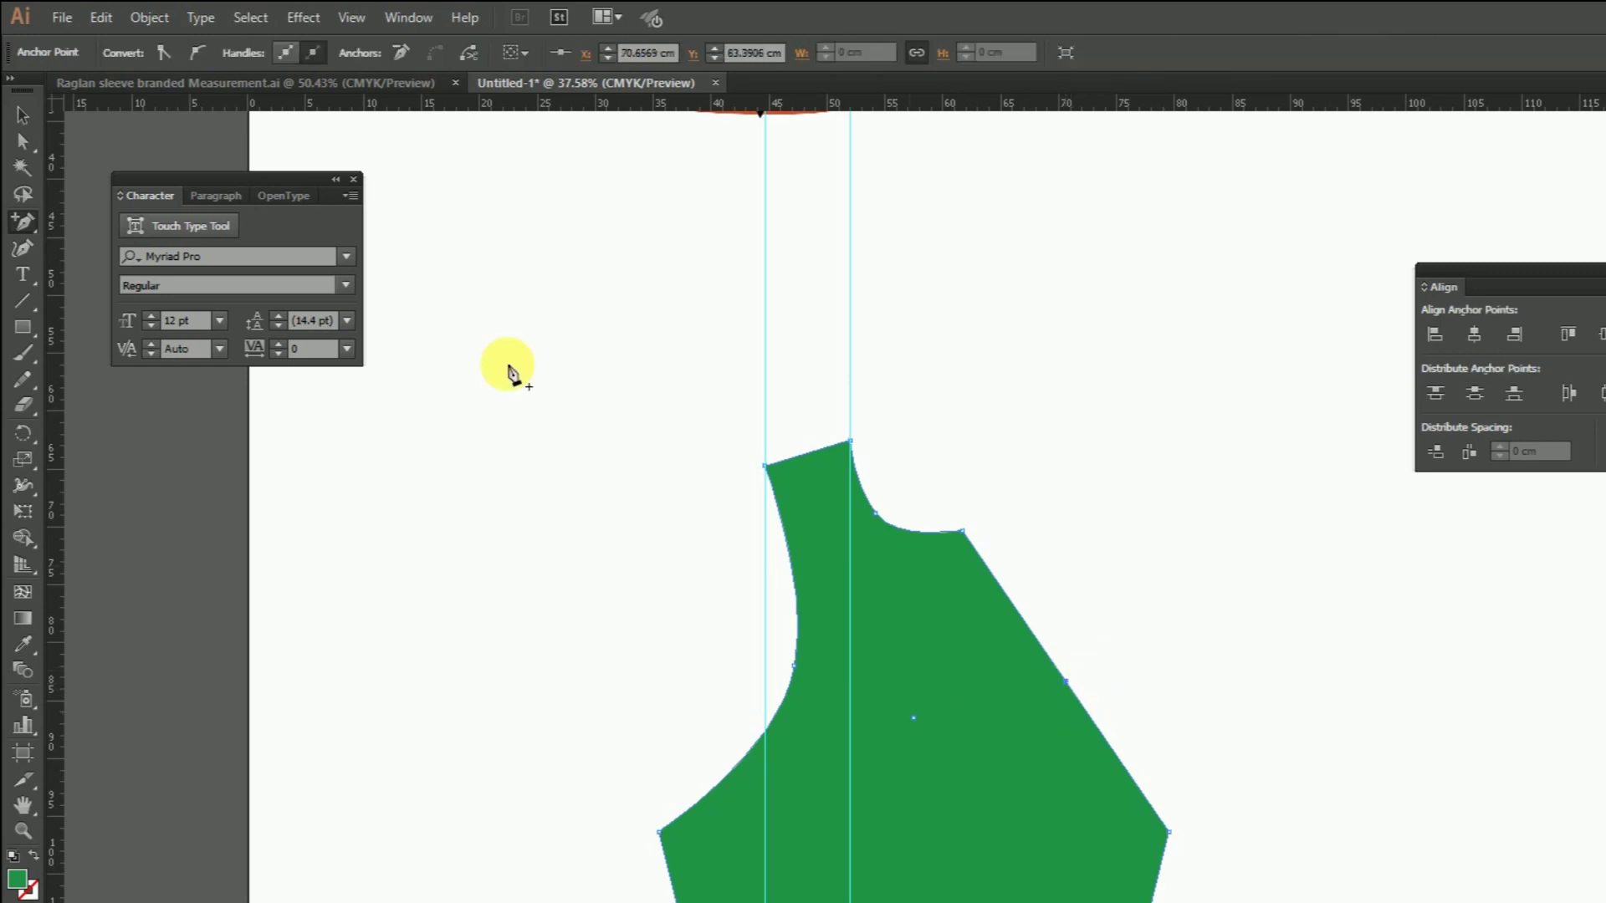
Move the new anchor on the long right edge 2 cm left and 2 cm down.
left_click(25, 142)
left_click_drag(1118, 645, 977, 733)
key("Return")
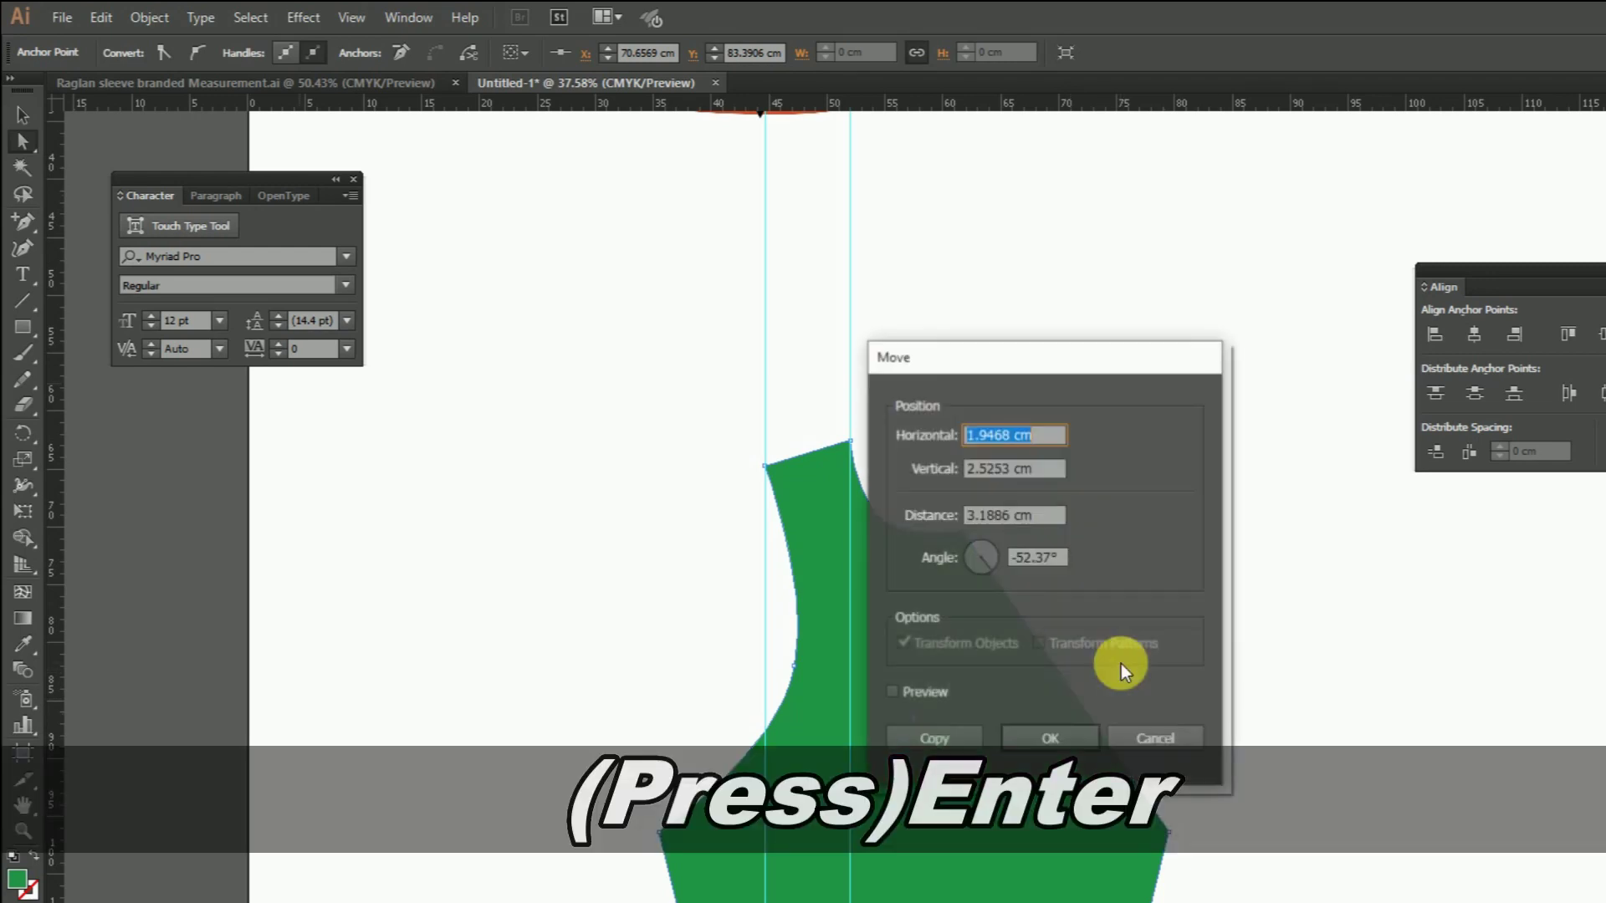
type("-2")
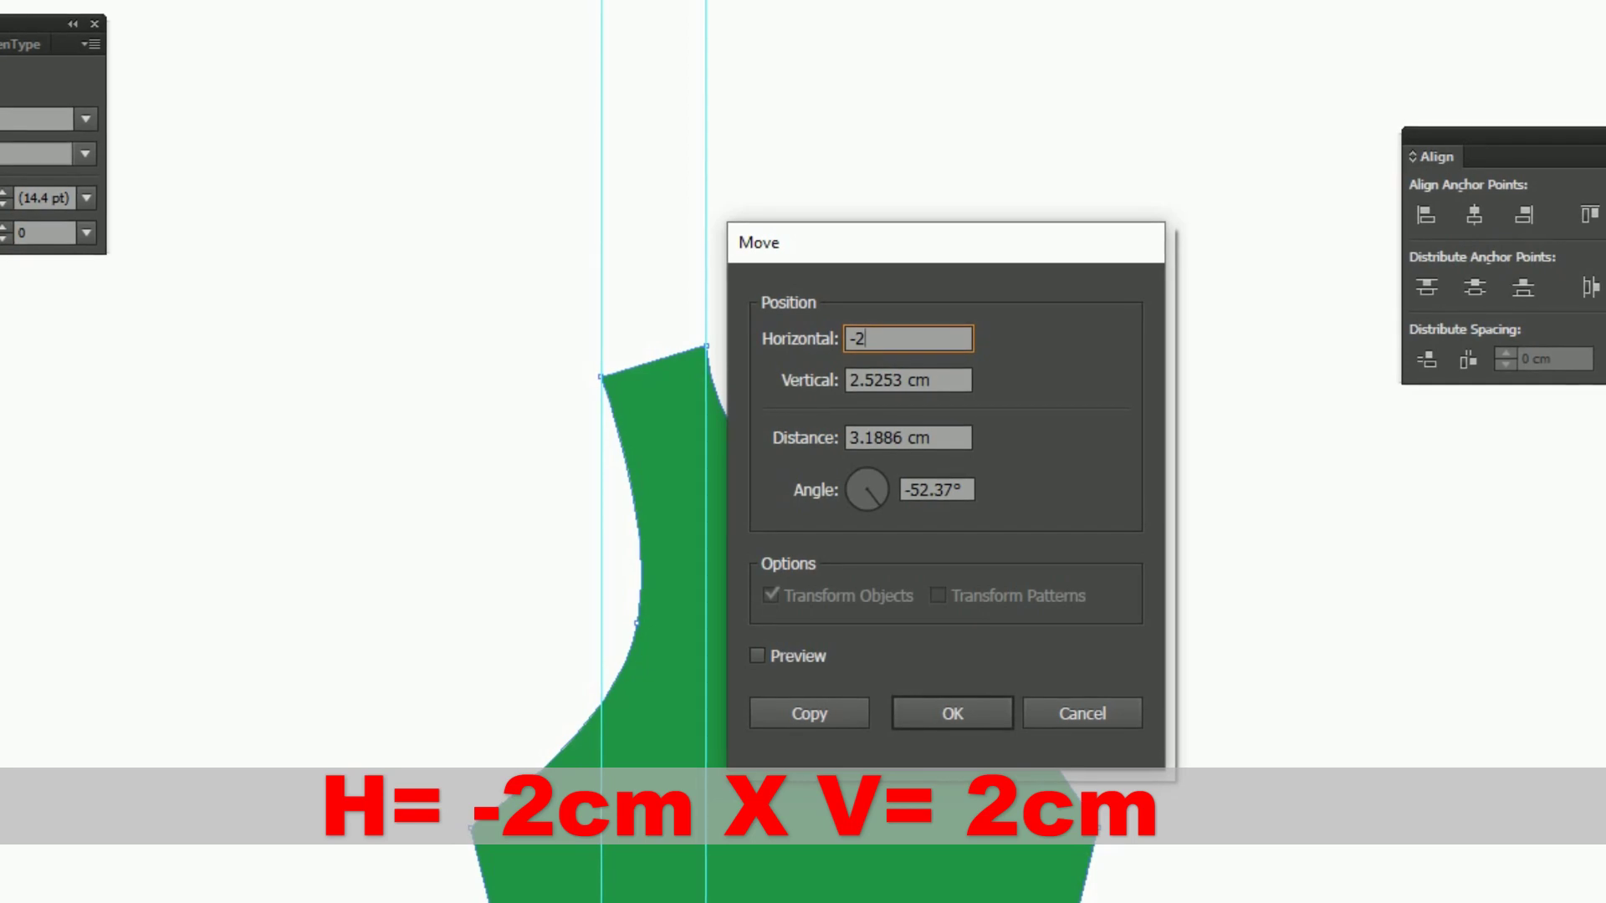
key("Tab")
type("2")
key("Return")
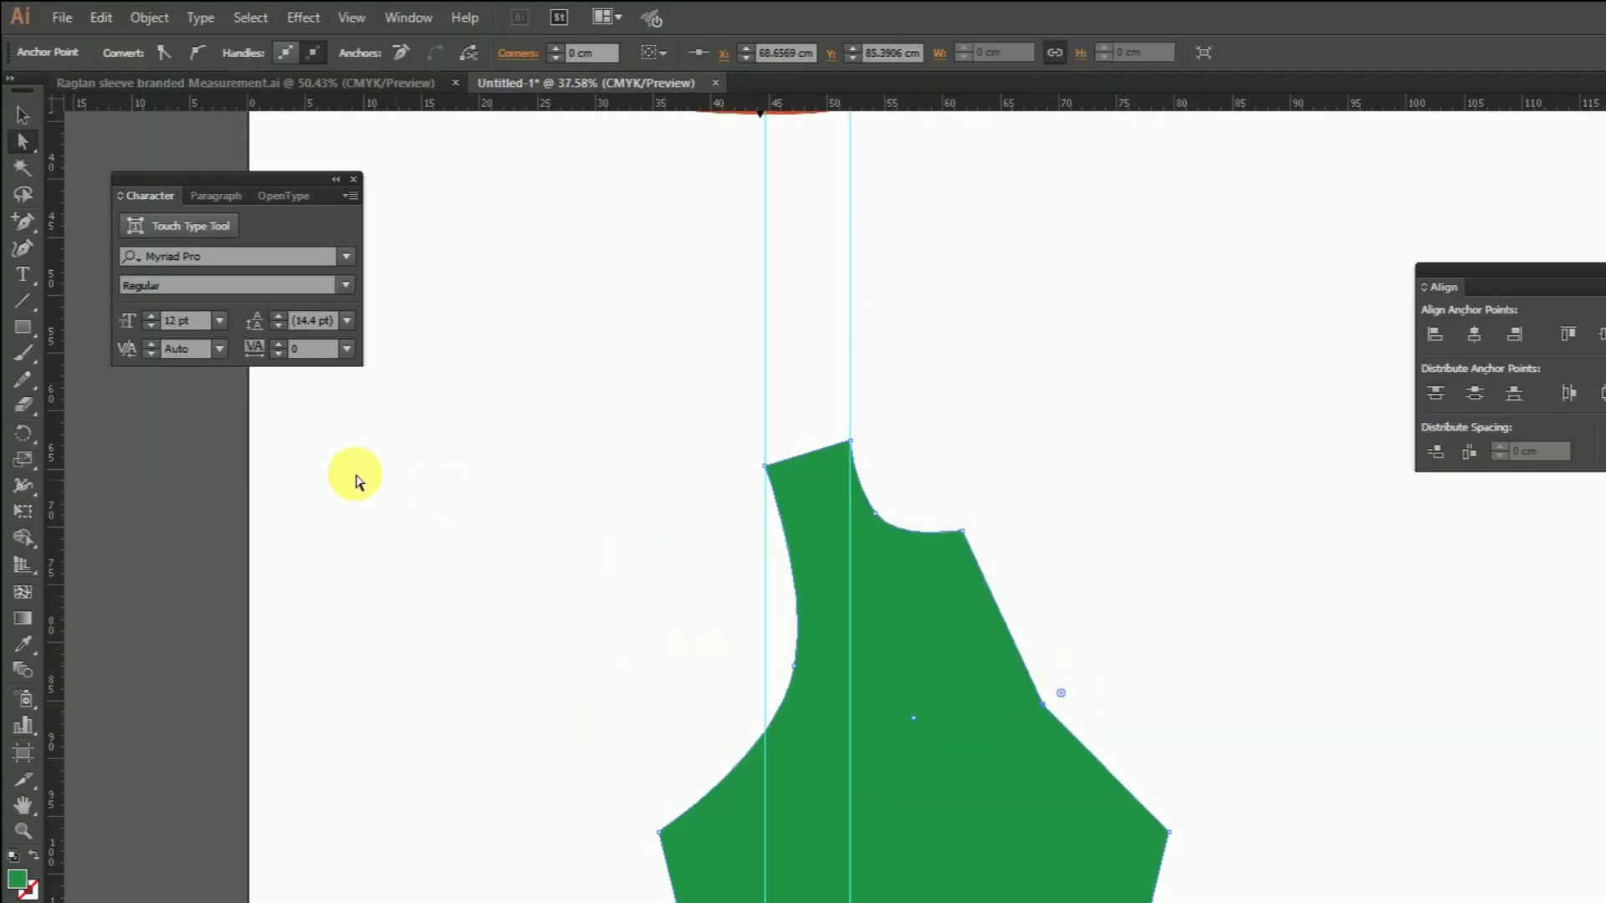
Convert the moved anchor to a smooth point so the long right edge becomes one inward curve.
left_click_drag(22, 219, 142, 303)
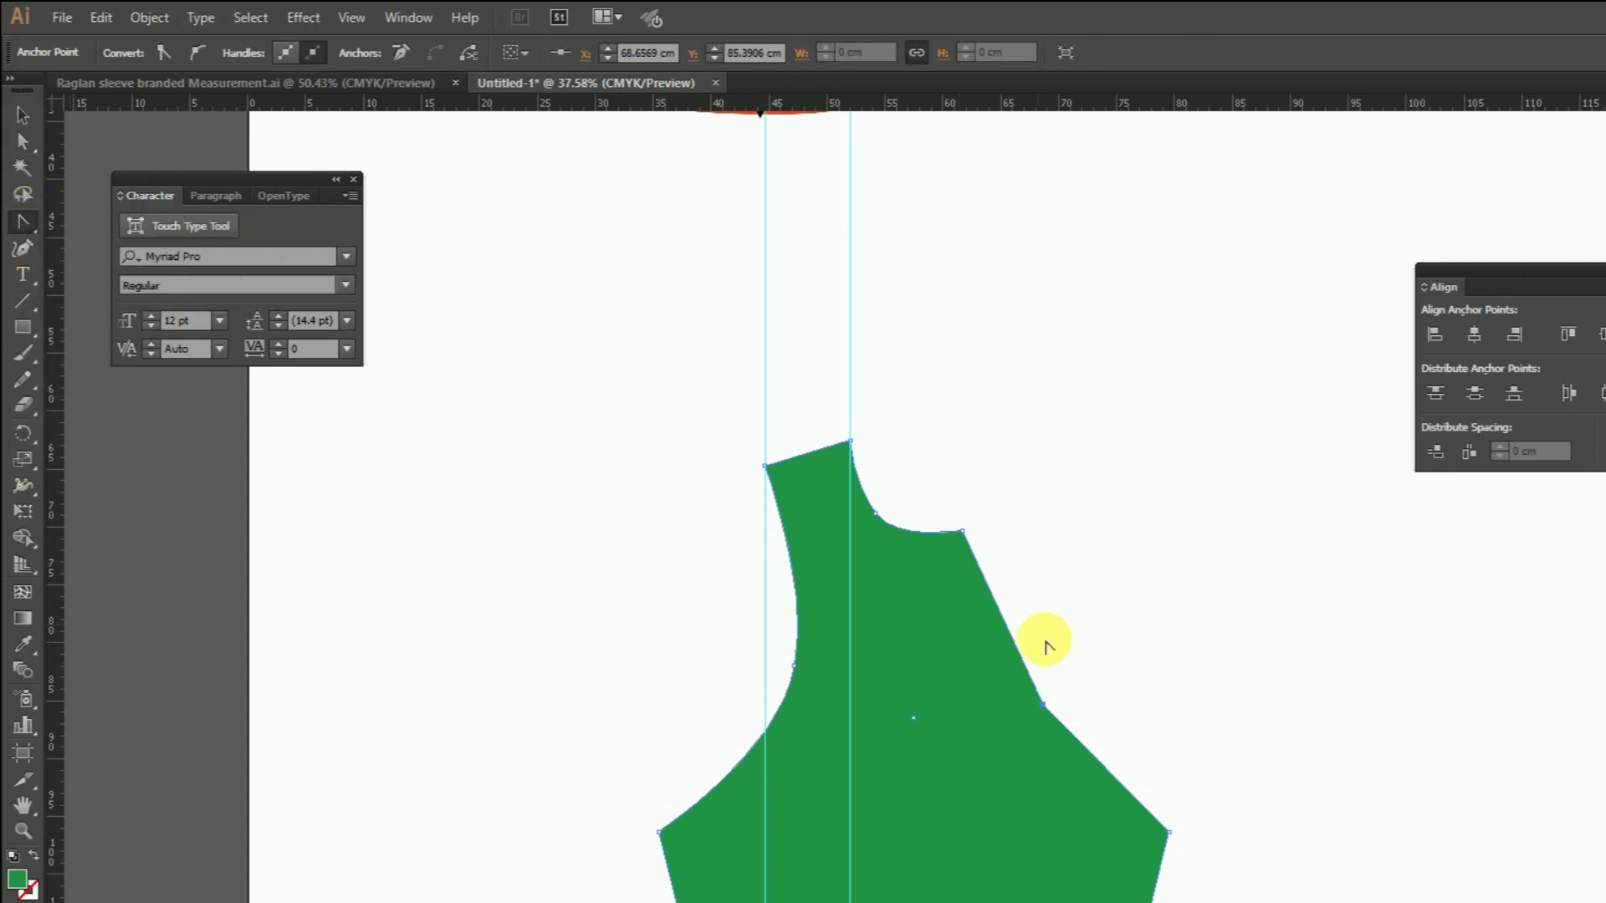
left_click_drag(1041, 709, 1056, 753)
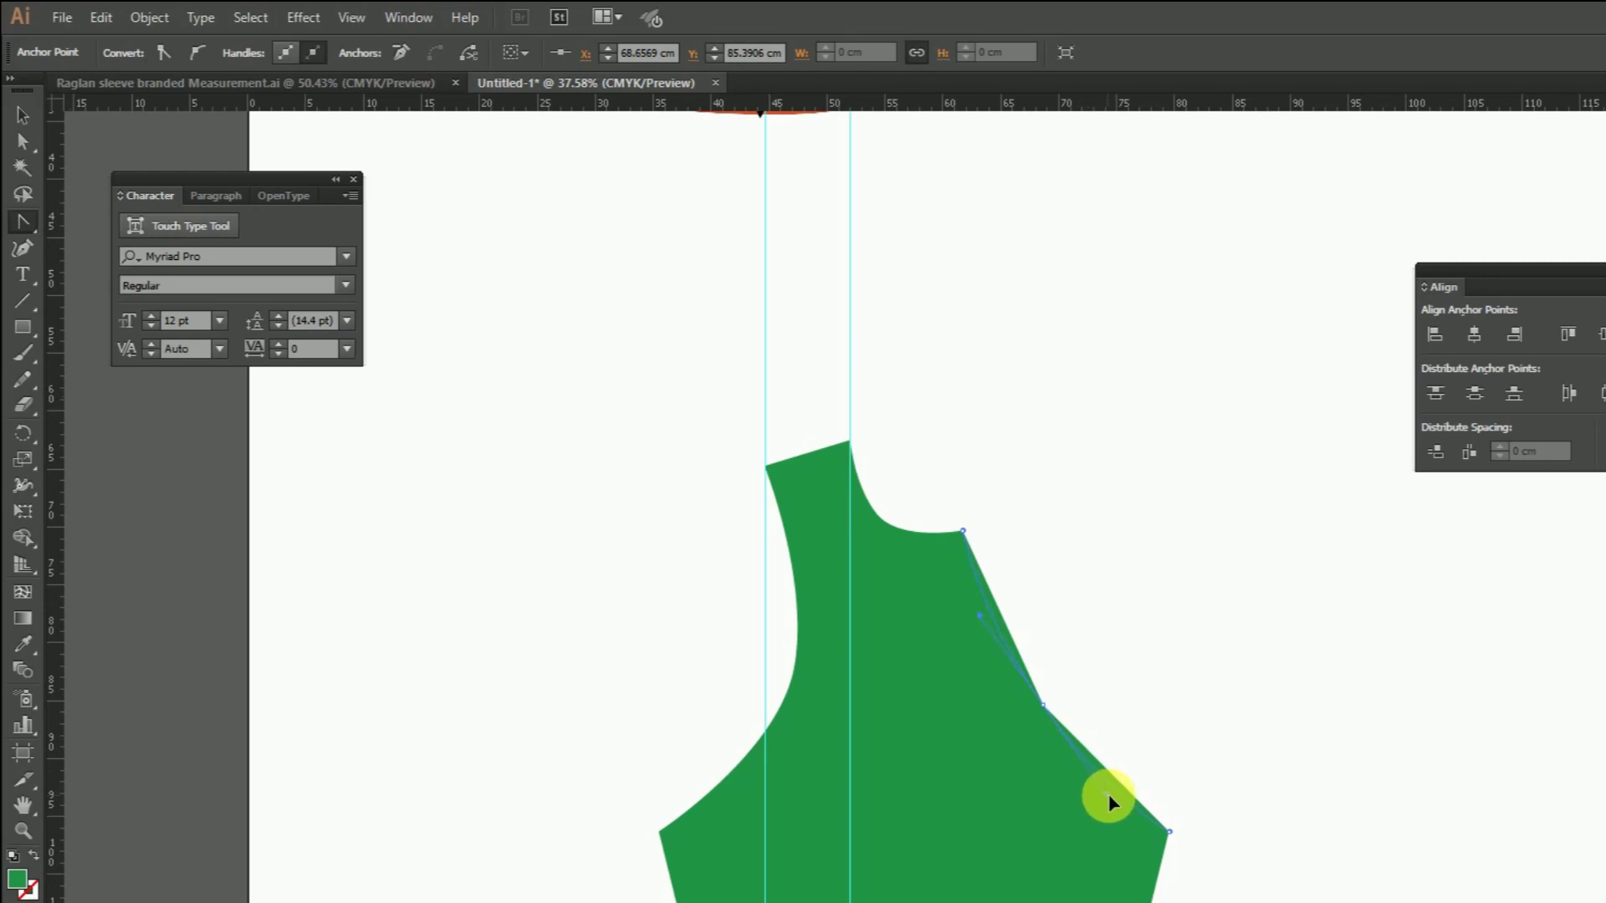
left_click_drag(1107, 794, 1107, 794)
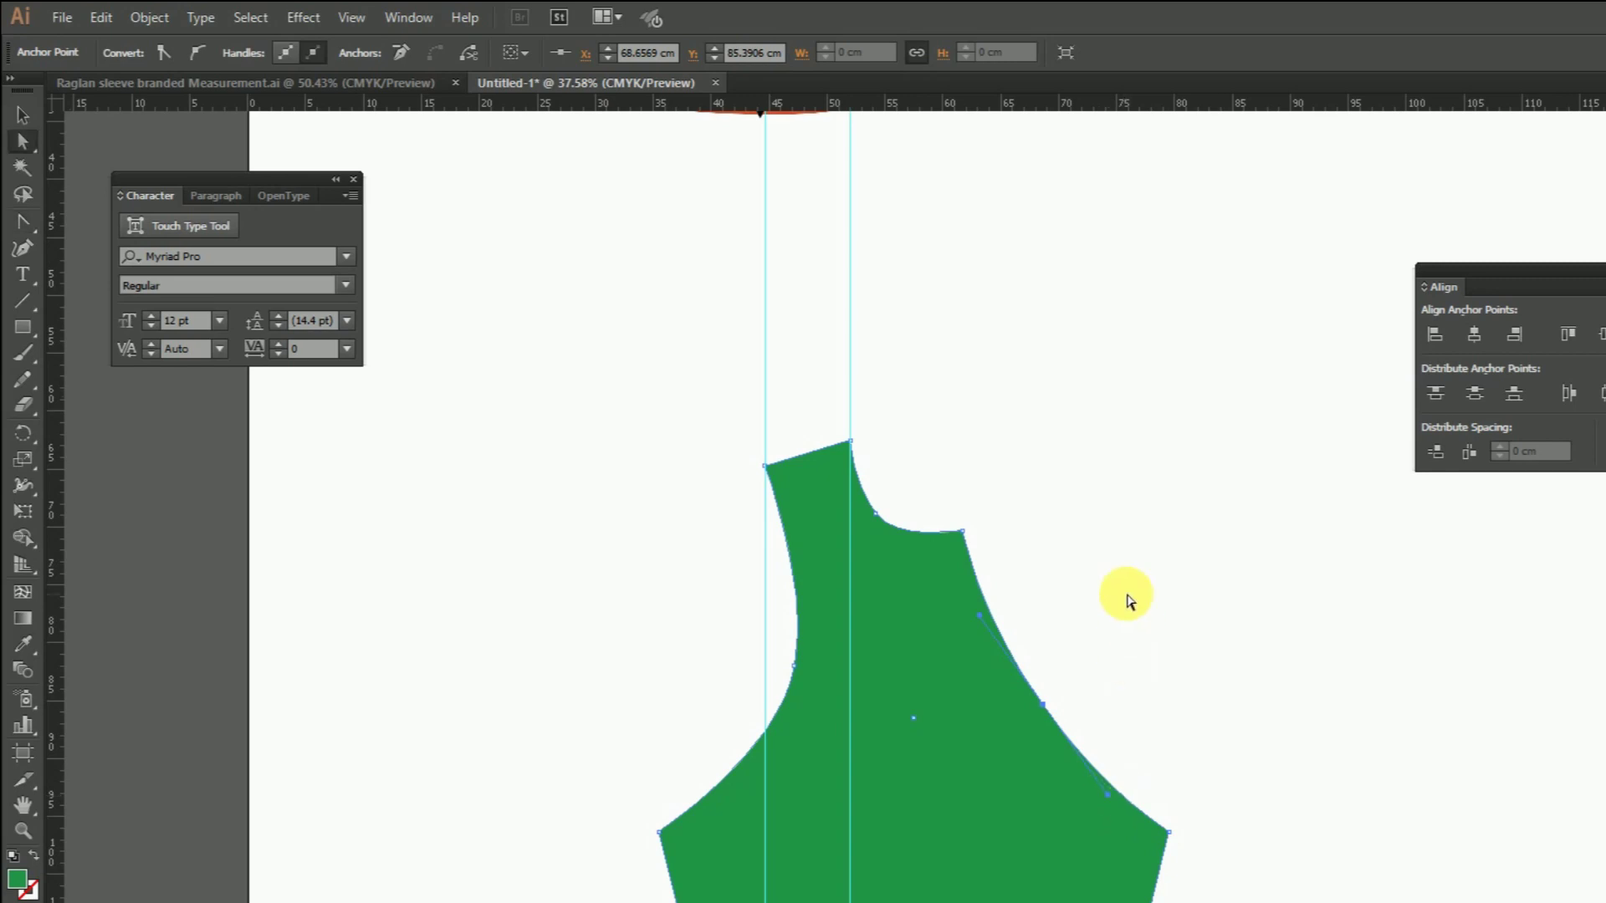
Deselect the green shape and hide the guides.
left_click(1204, 615, "ctrl")
key("ctrl+minus")
key("ctrl+minus")
key("ctrl+minus")
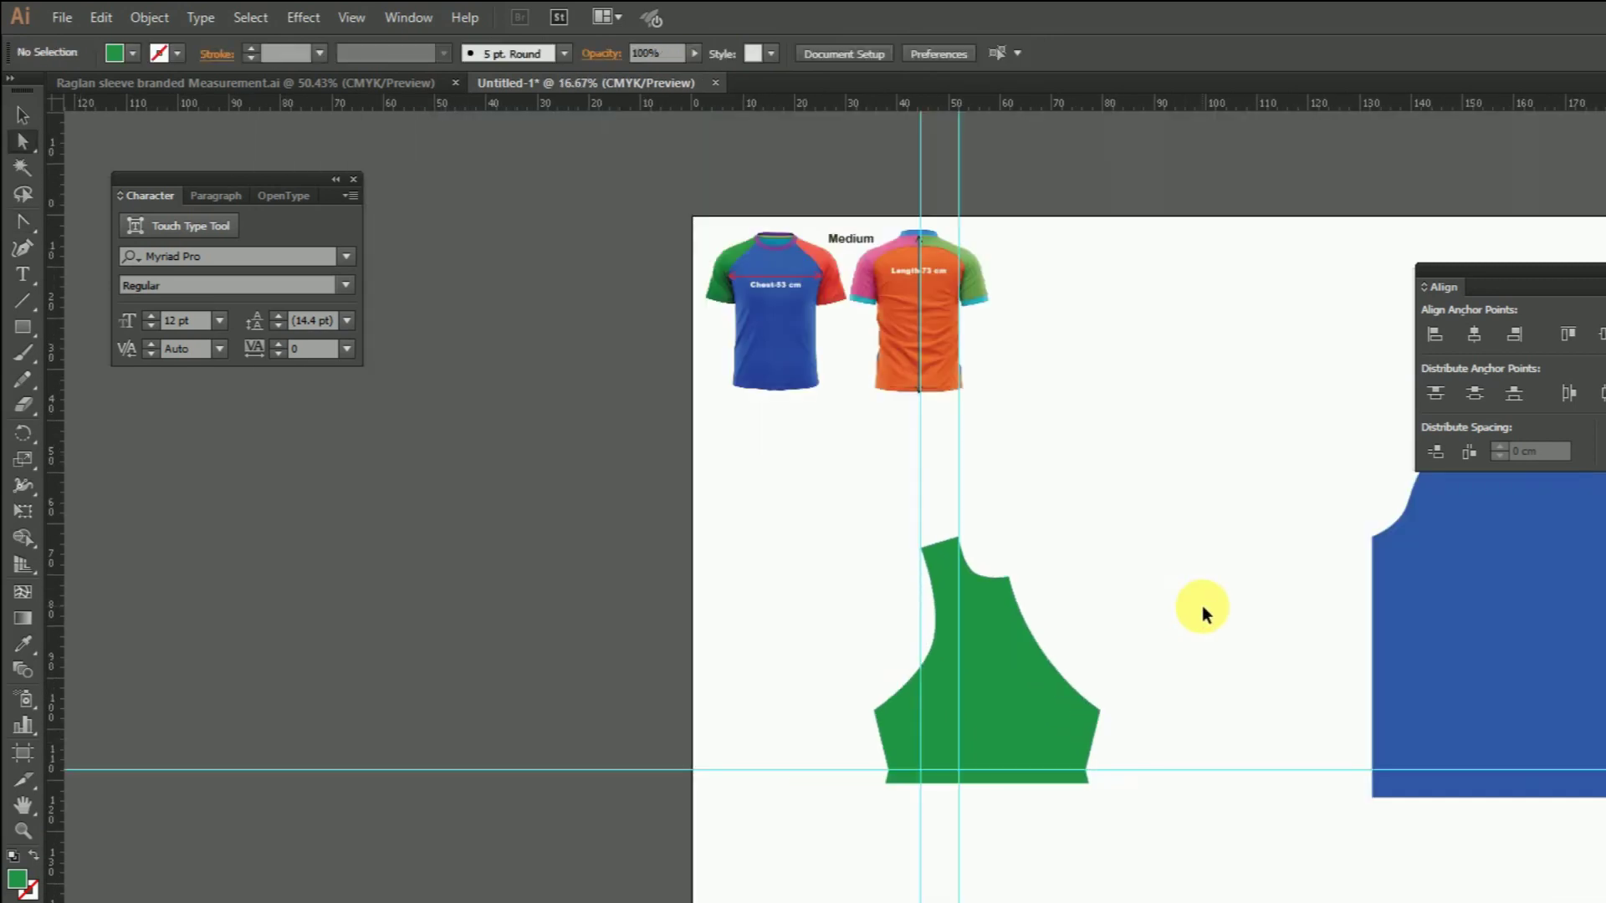
left_click(23, 118)
right_click(1171, 691)
left_click(1229, 882)
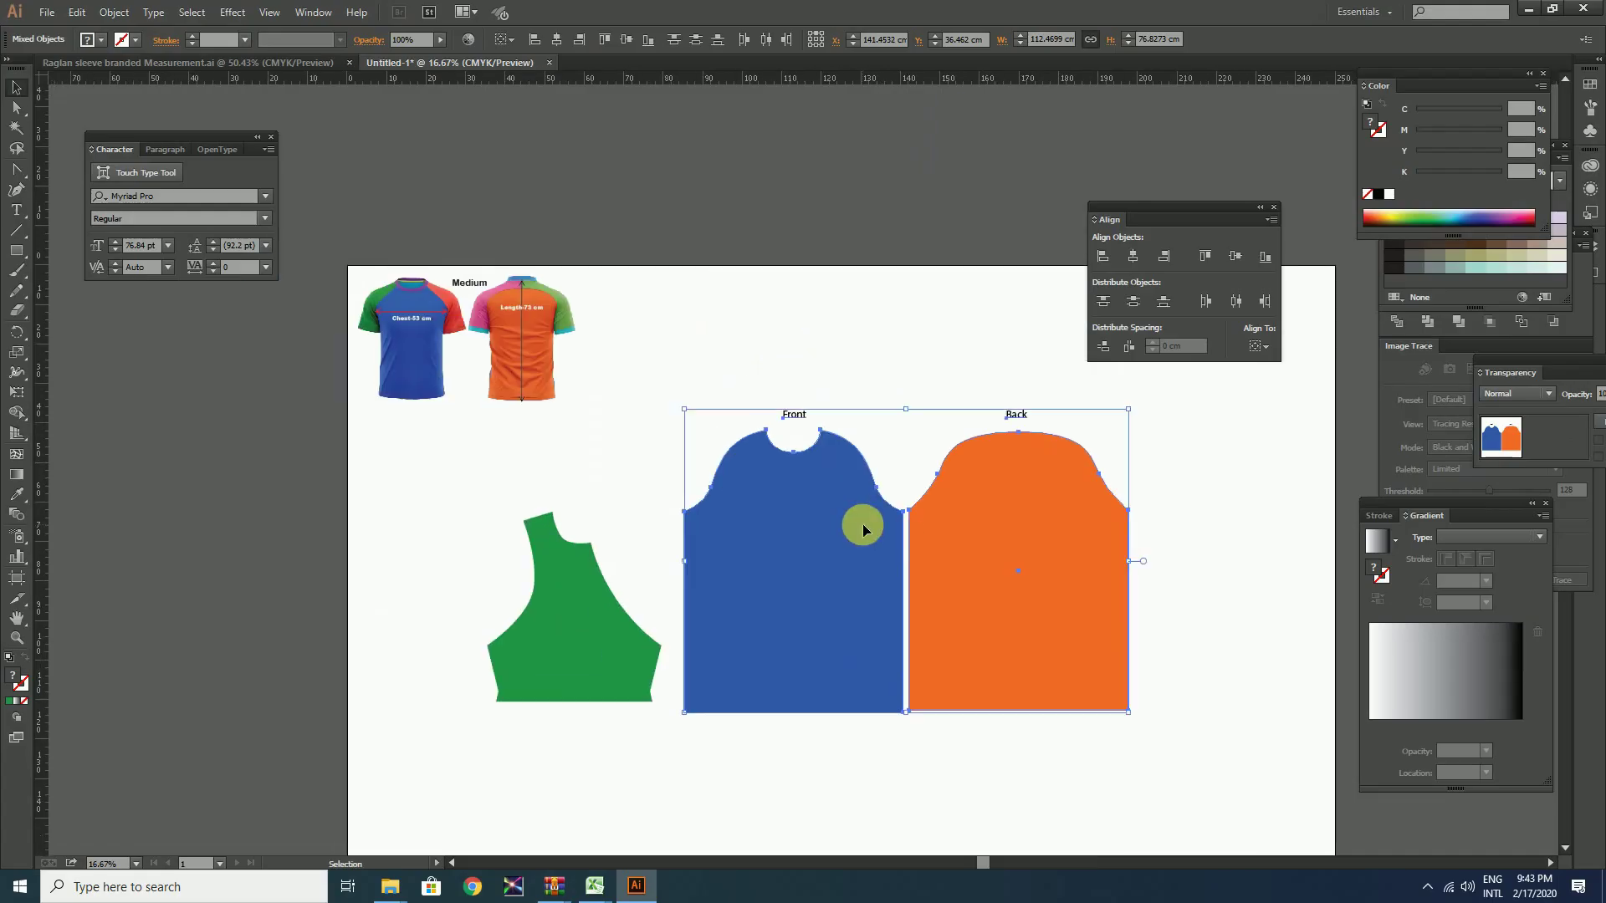
Hide the panels and move the green sleeve up beside the blue Front piece.
key("Tab")
scroll(1483, 854, "up", 2)
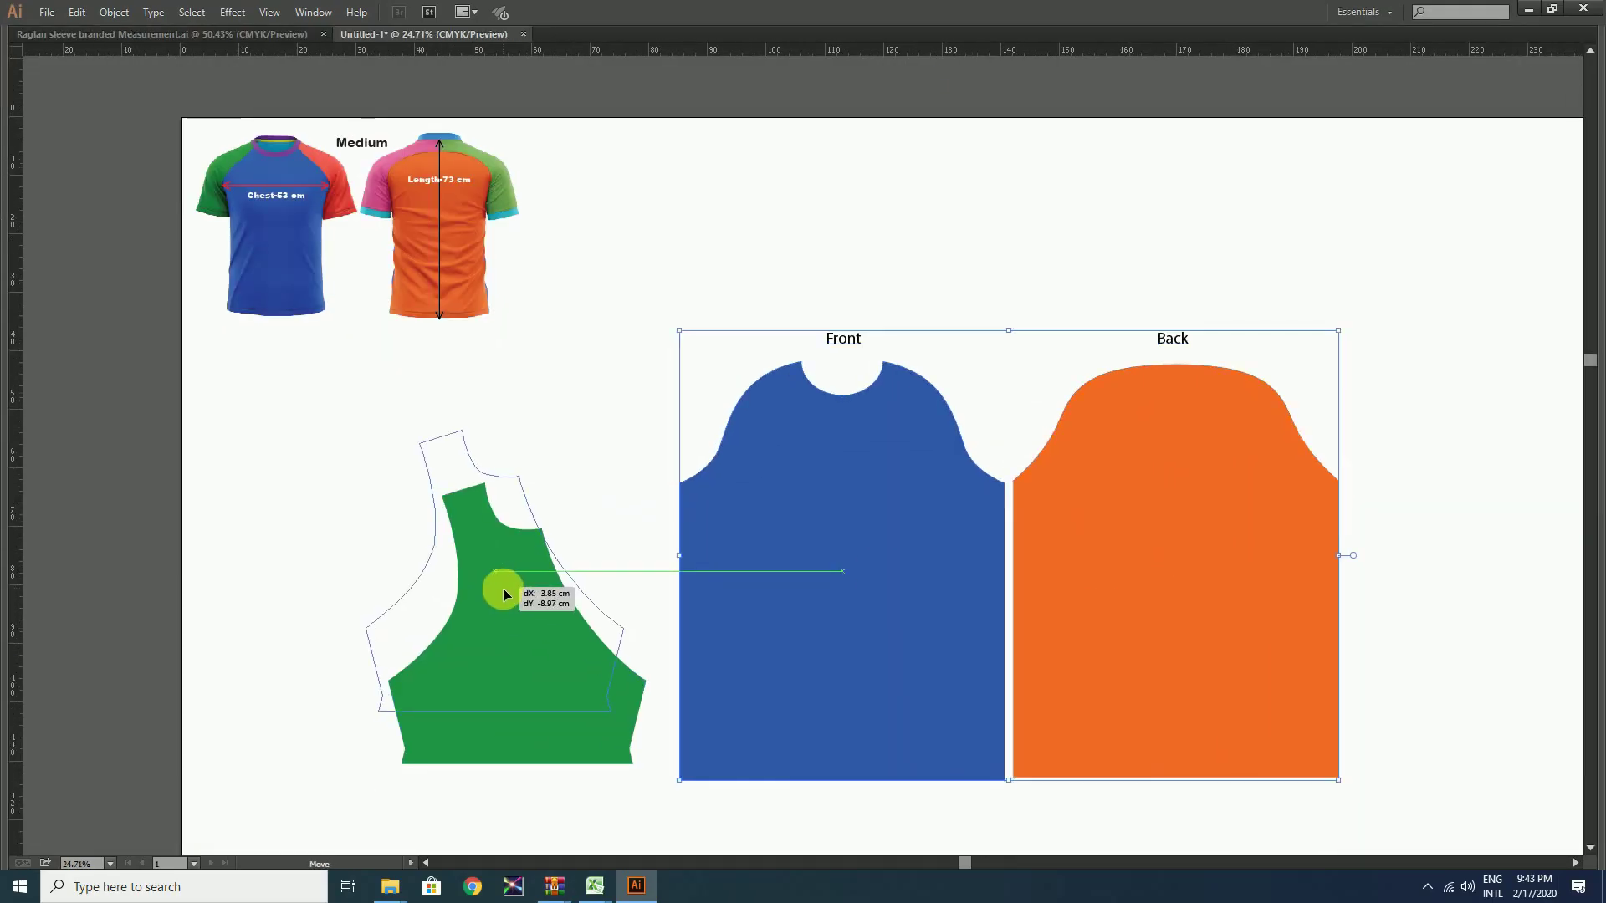
left_click_drag(504, 589, 508, 394)
Duplicate the green sleeve with its Right Sleeve label to the far side of the orange Back piece.
scroll(508, 401, "down", 1)
left_click(512, 554, "shift")
left_click_drag(511, 553, 1493, 550)
left_click_drag(1408, 536, 1118, 535)
left_click_drag(341, 430, 387, 493)
Reflect the duplicated sleeve beside the Back piece so it mirrors the original right sleeve.
left_click(1272, 477)
right_click(1251, 524)
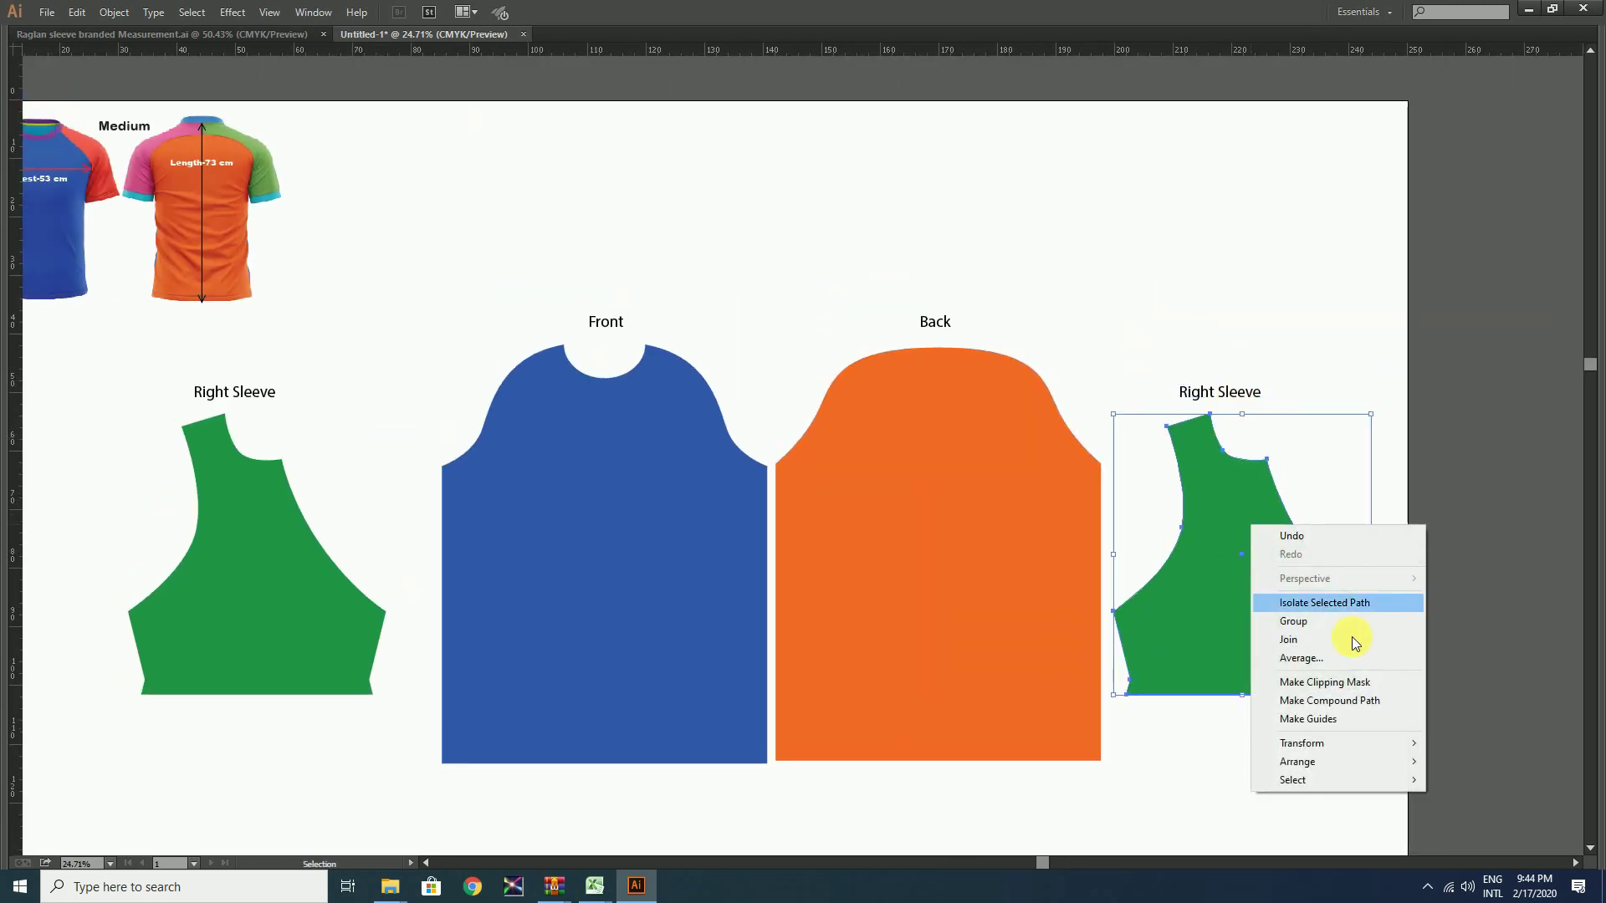
mouse_move(1325, 744)
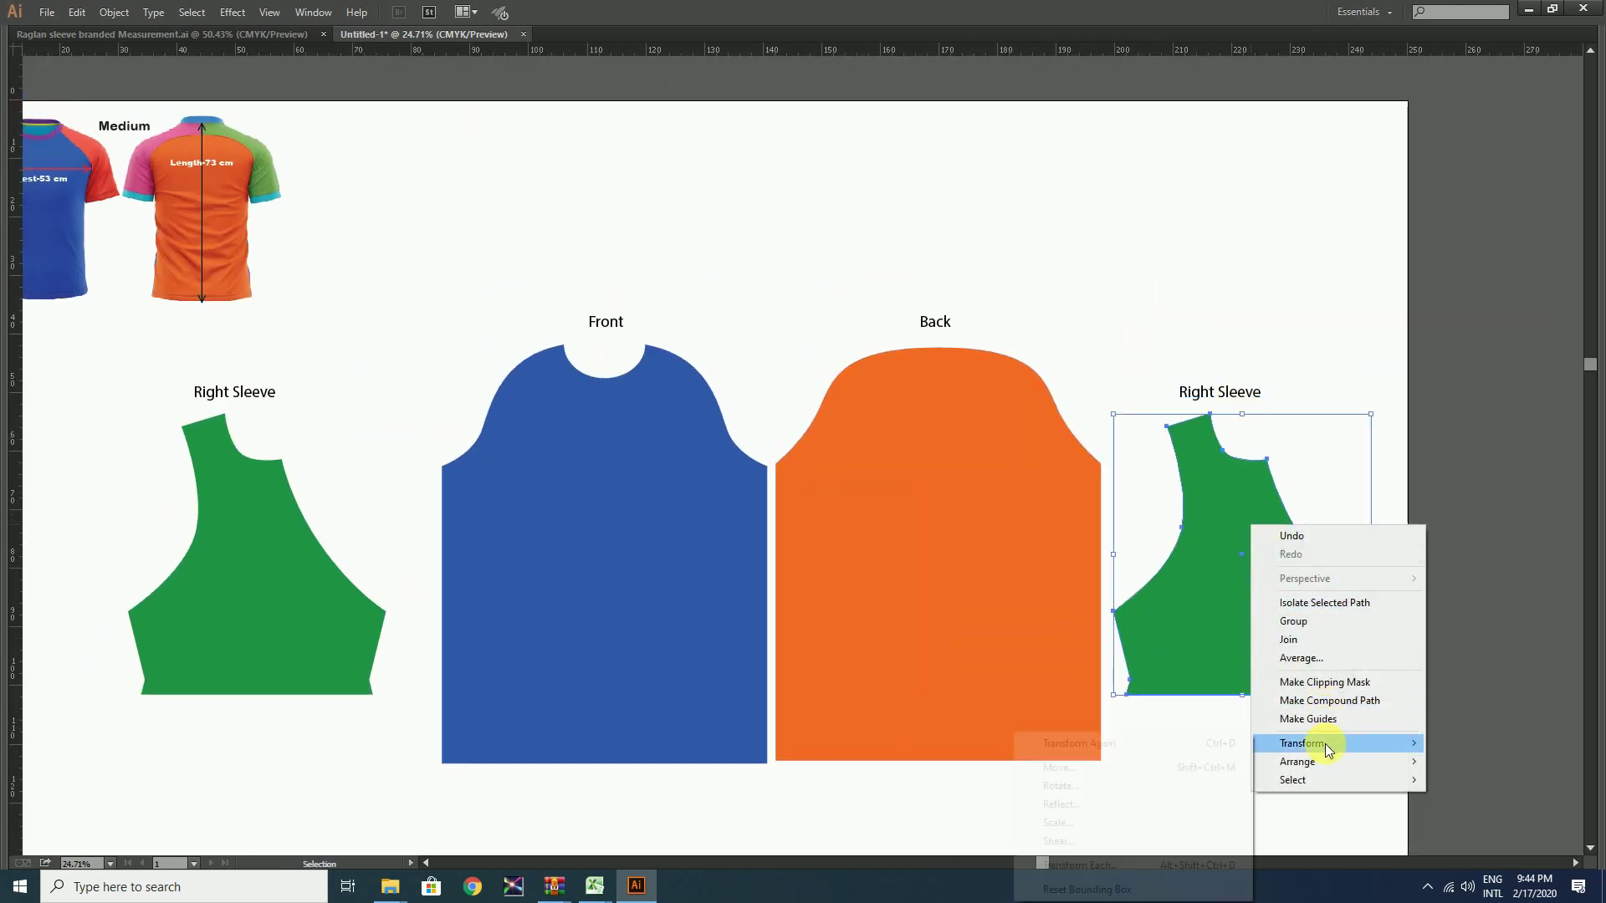
left_click(1104, 807)
left_click(814, 545)
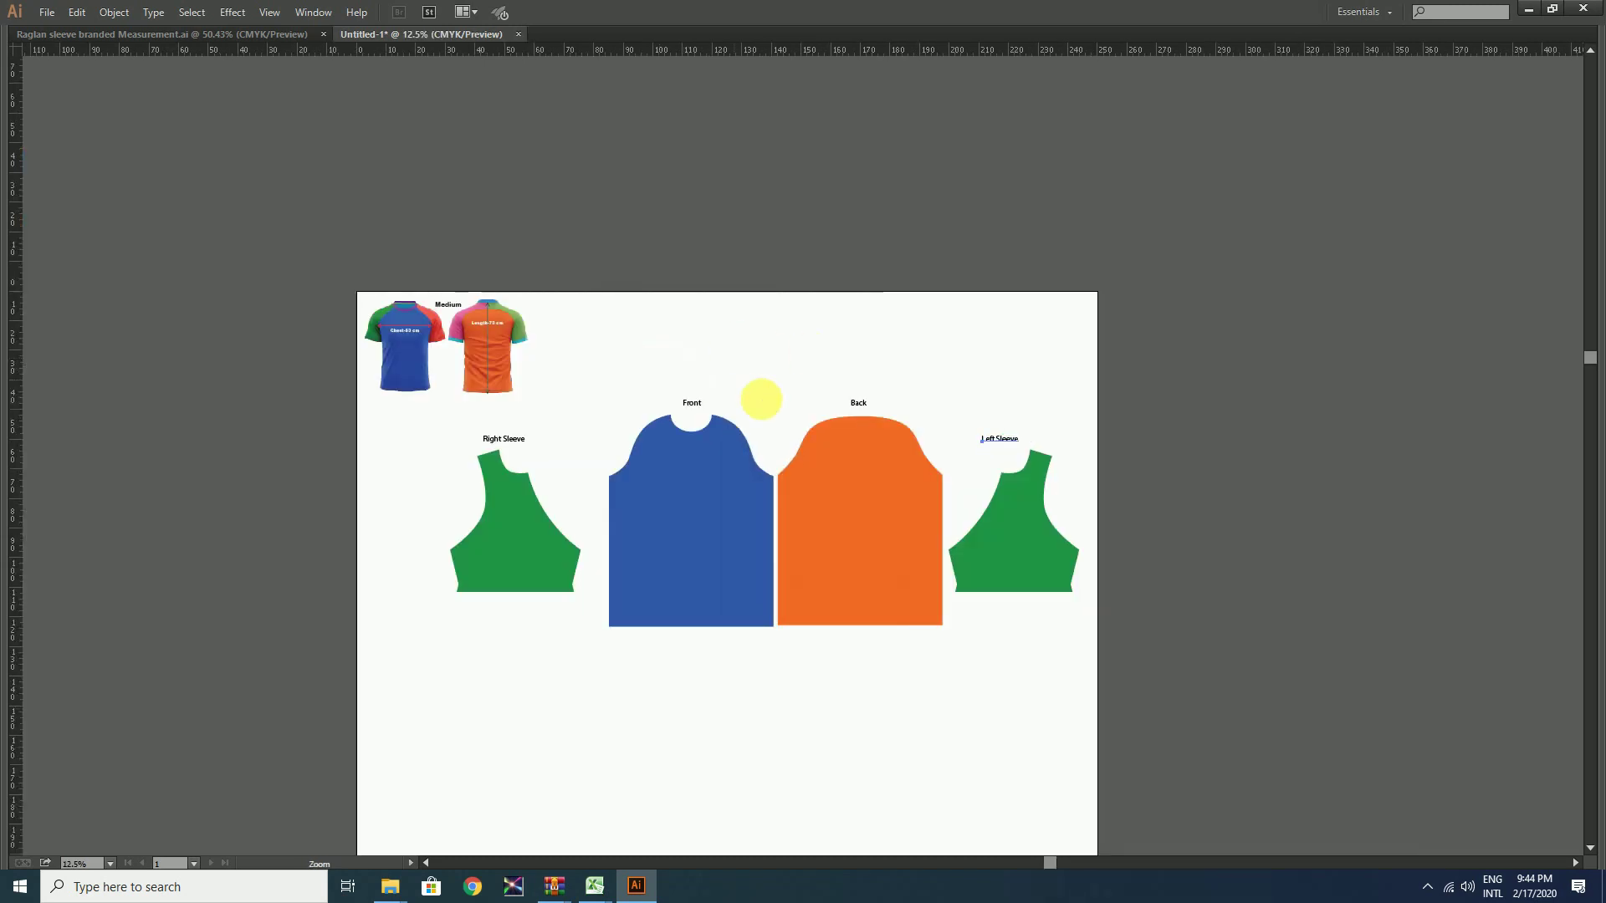
Add the text title Medium above and between the Front and Back pieces.
left_click_drag(448, 430, 1186, 702)
key("z")
left_click_drag(536, 316, 336, 137)
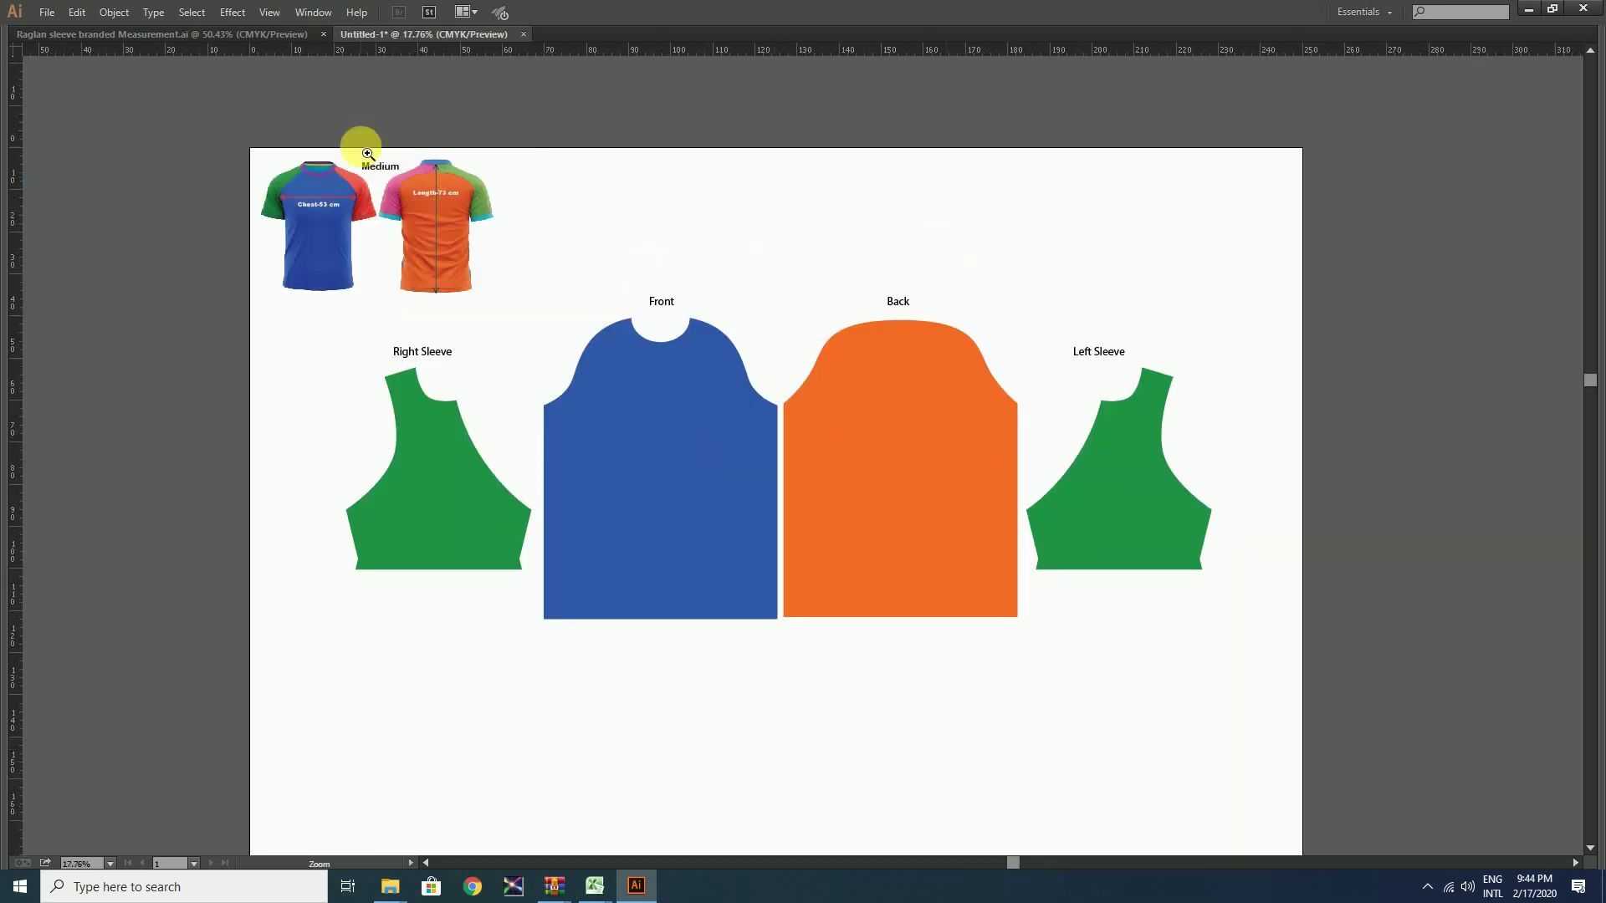
left_click_drag(236, 114, 1262, 638)
left_click_drag(875, 437, 891, 502)
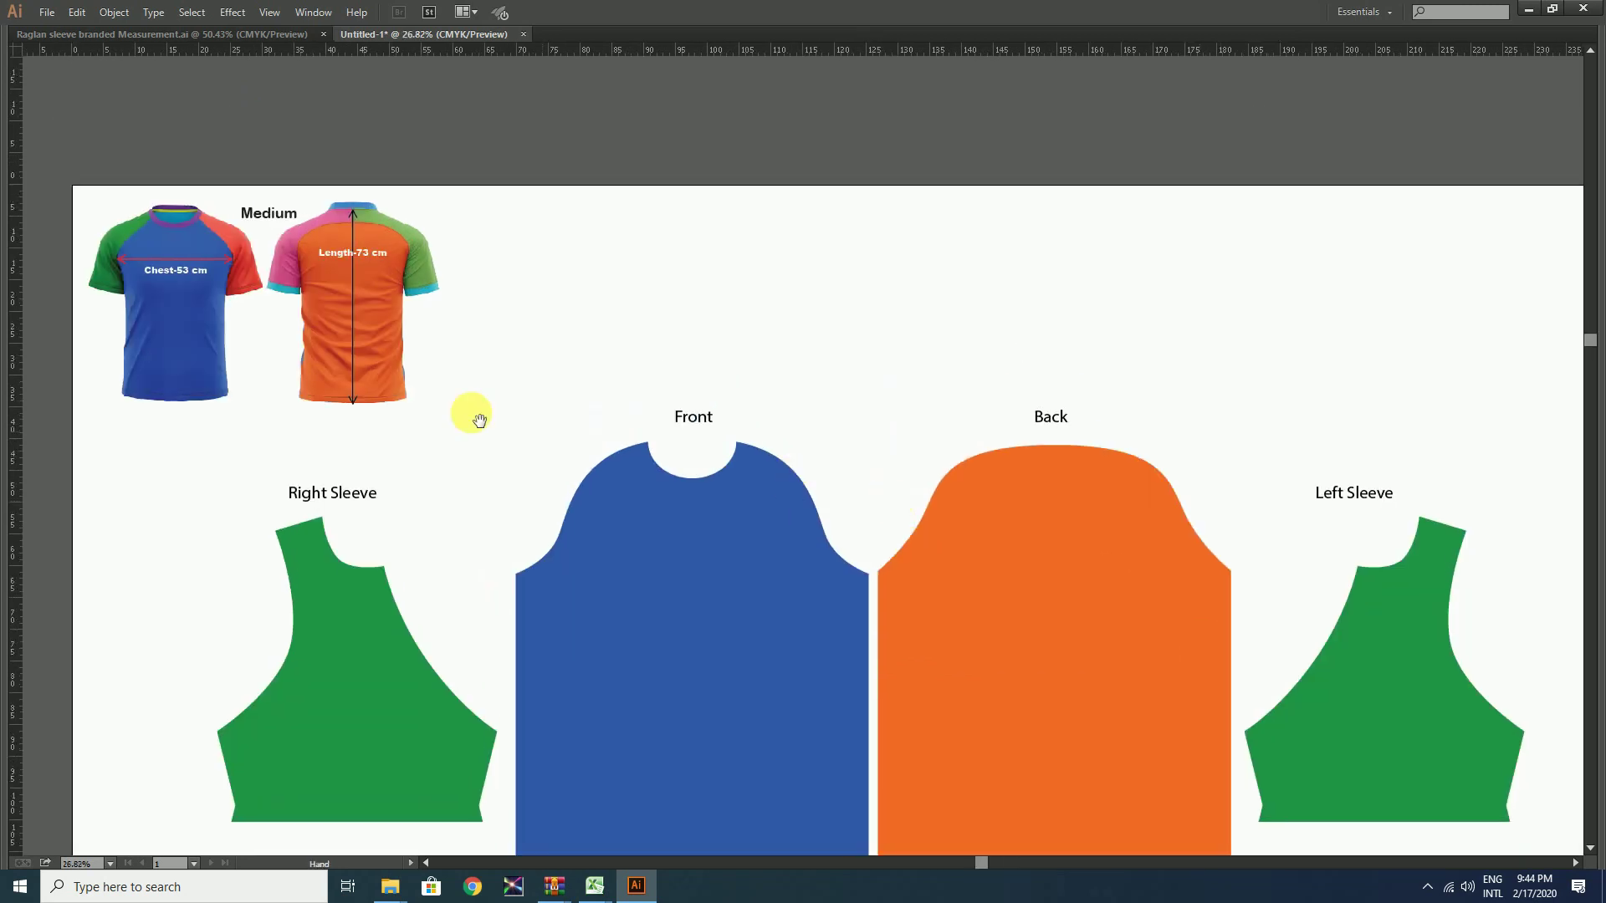
scroll(271, 365, "down", 2)
key("t")
left_click(883, 284)
type("Medium")
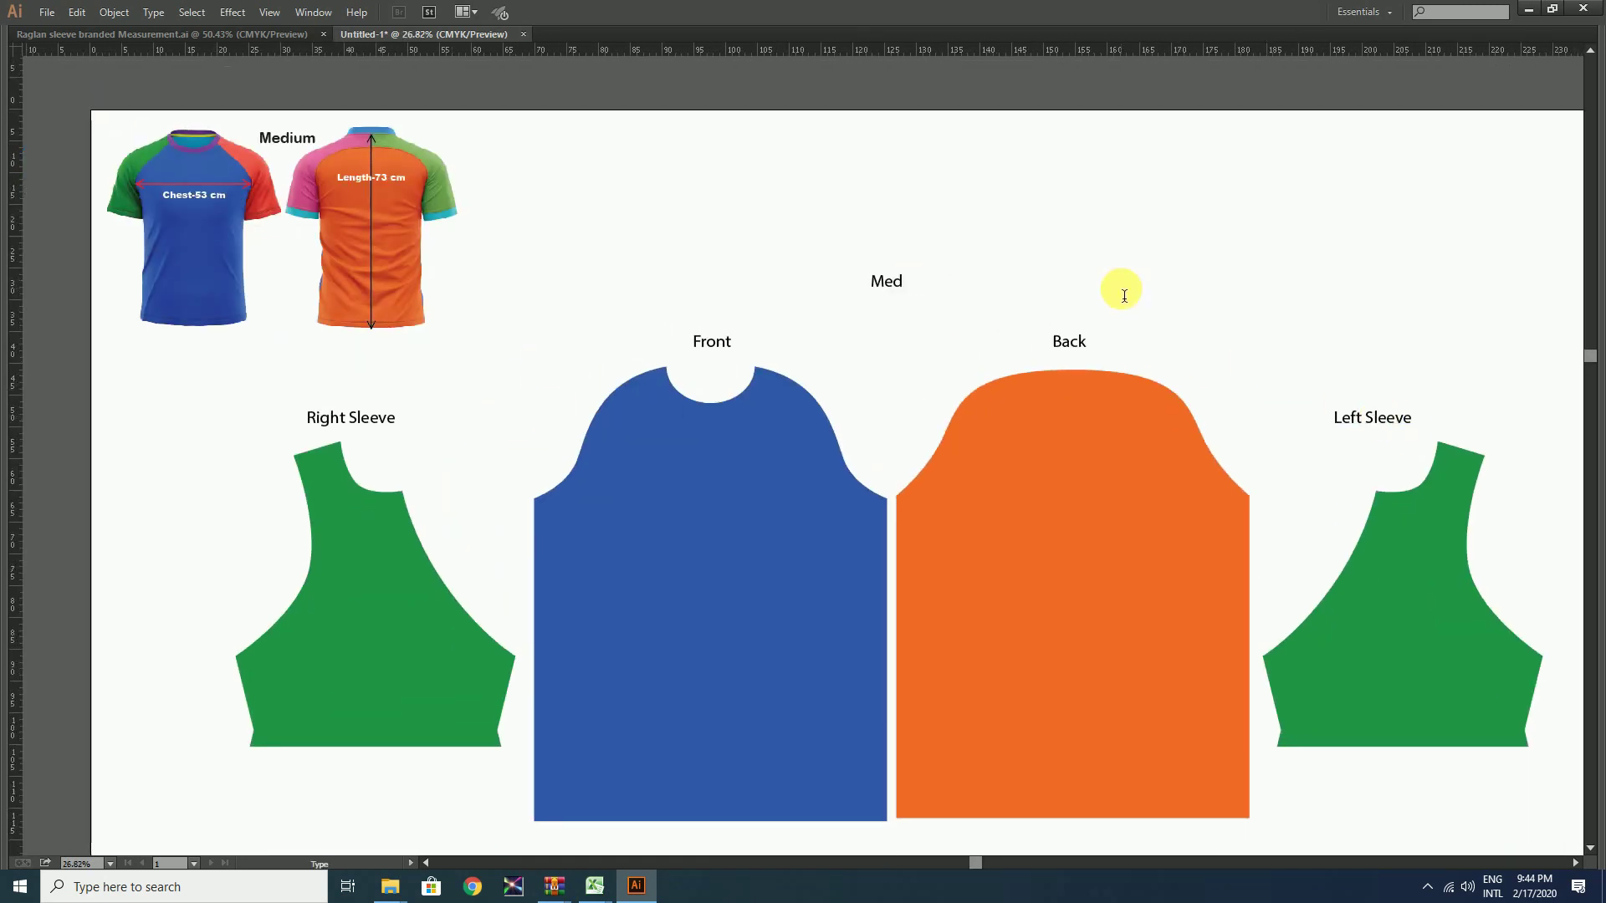